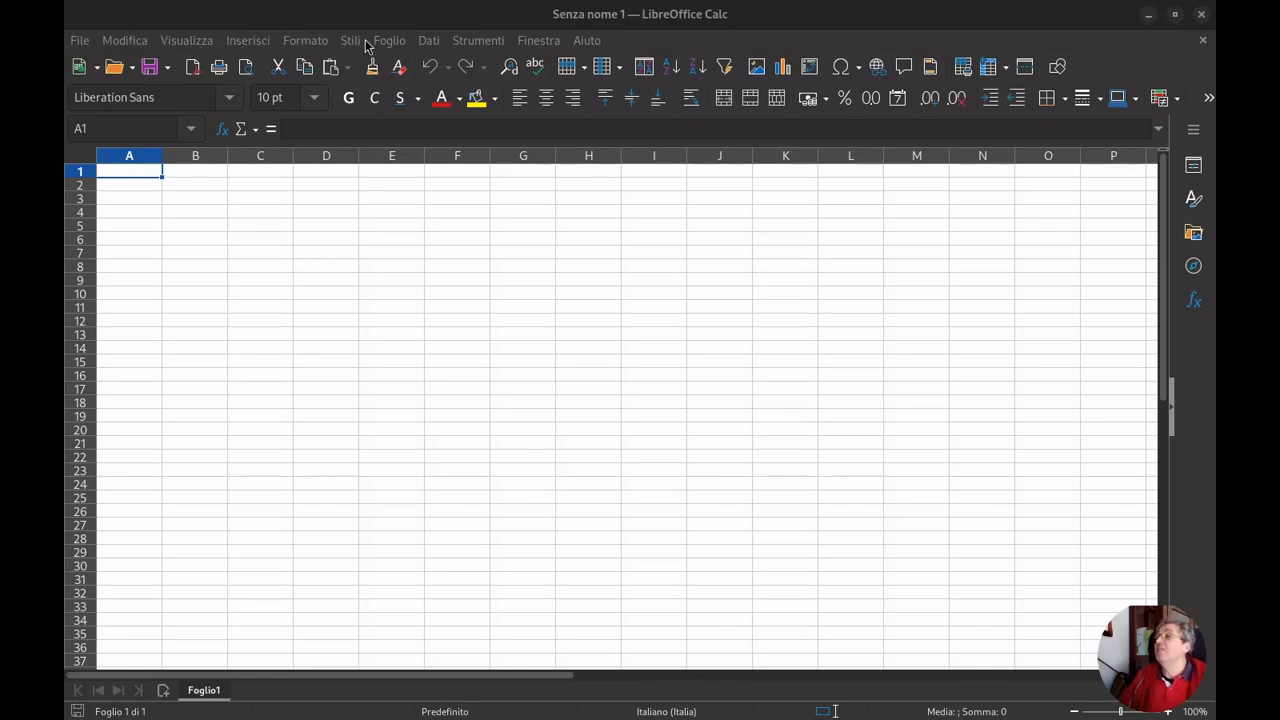
# Review the available file, editing, view, insertion, formatting, style, sheet, data, tool, window and help commands, plus the quick functions such as Somma and Media
pyautogui.click(80, 41)
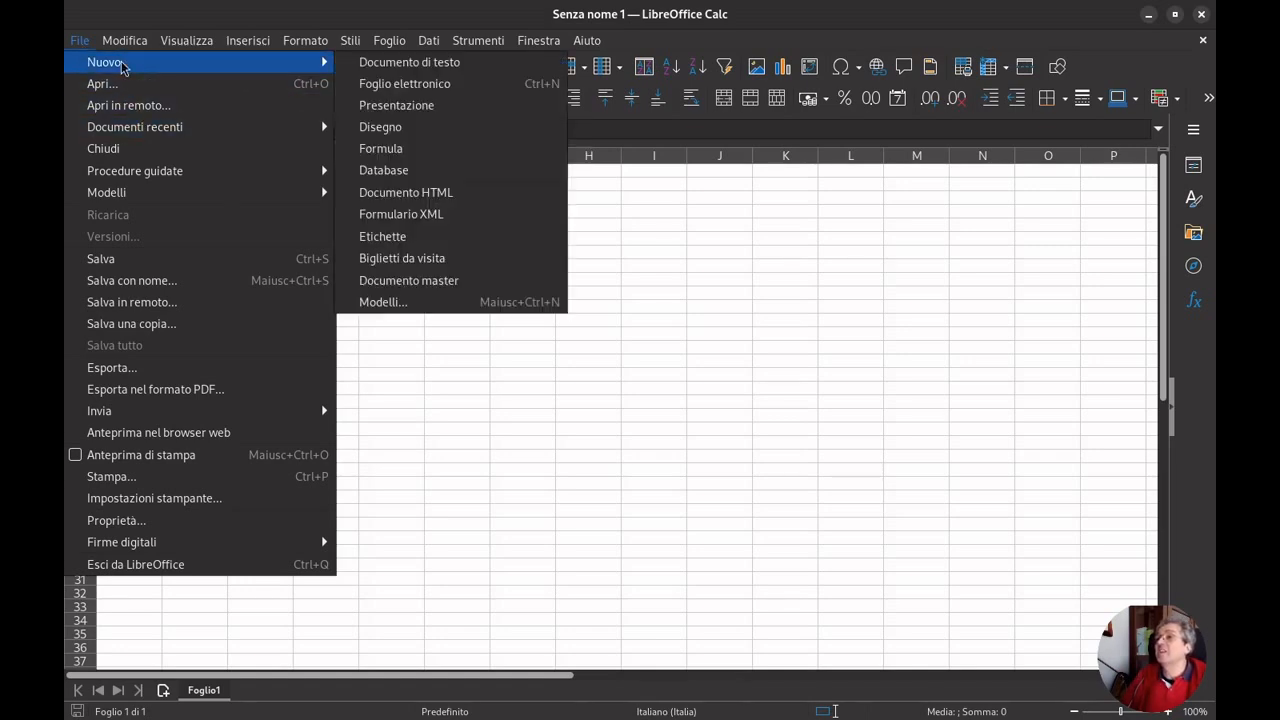
pyautogui.moveTo(182, 199)
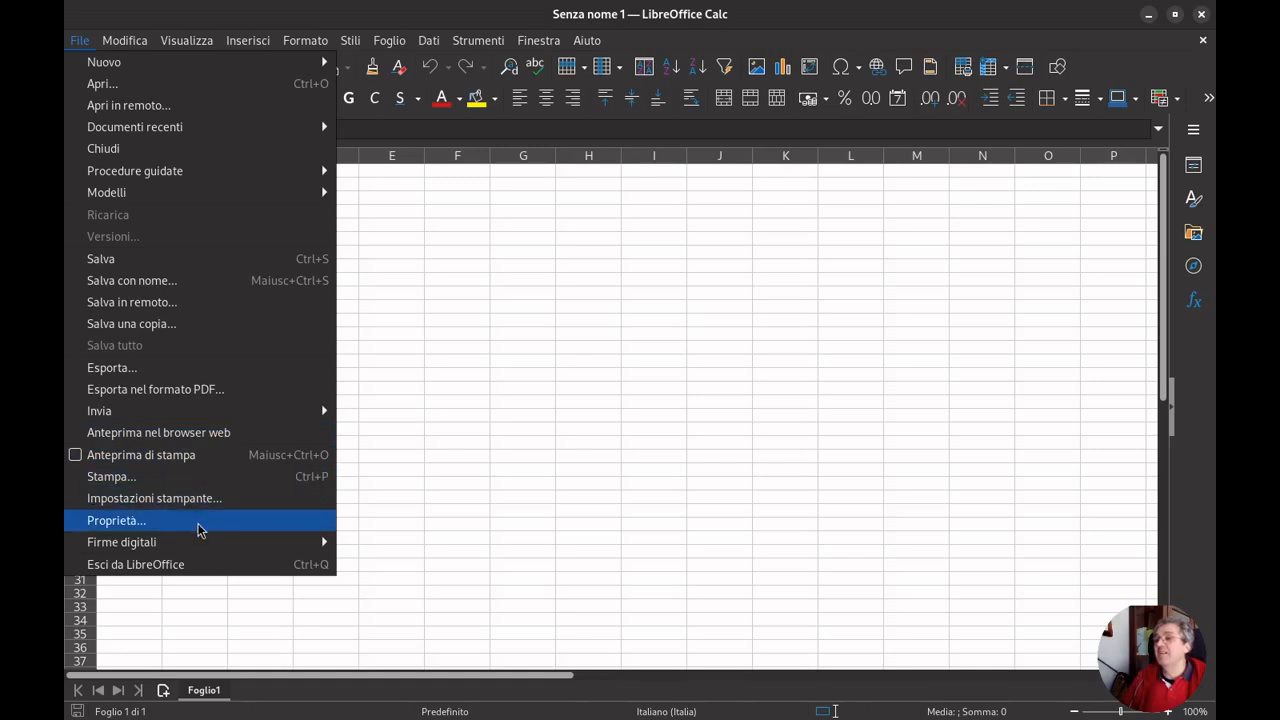
pyautogui.moveTo(139, 47)
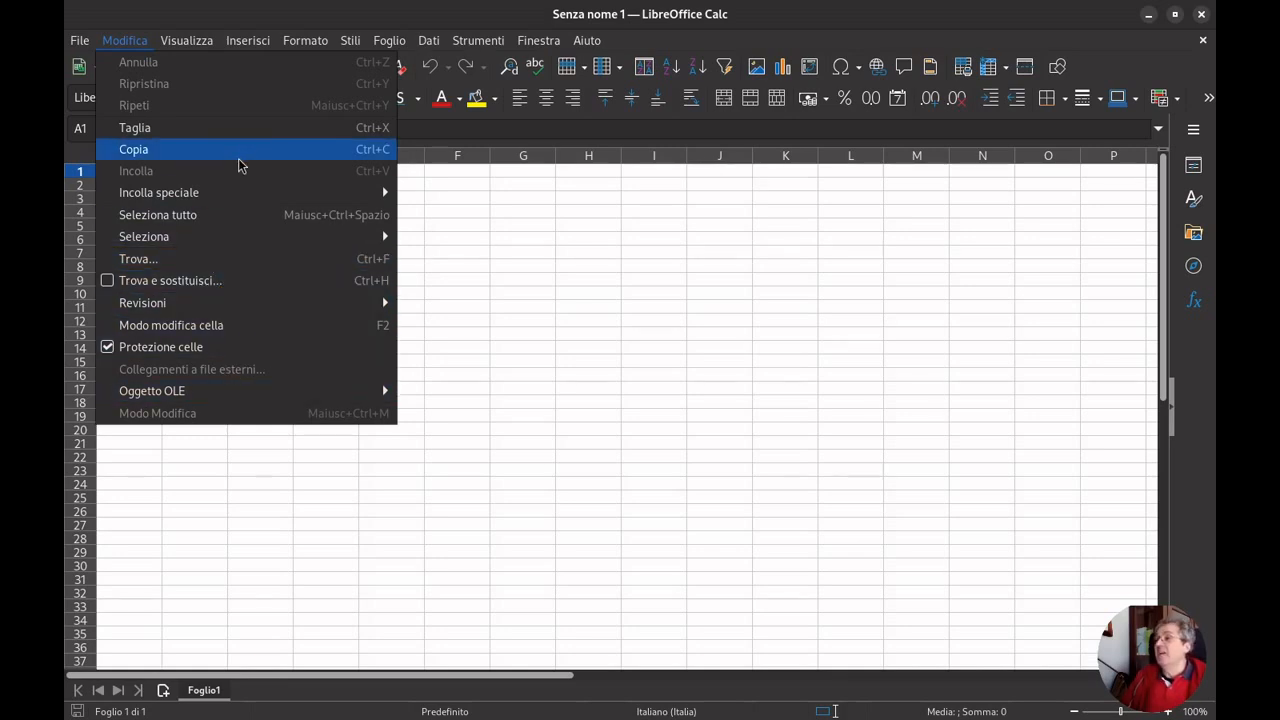
pyautogui.click(253, 8)
pyautogui.moveTo(196, 45)
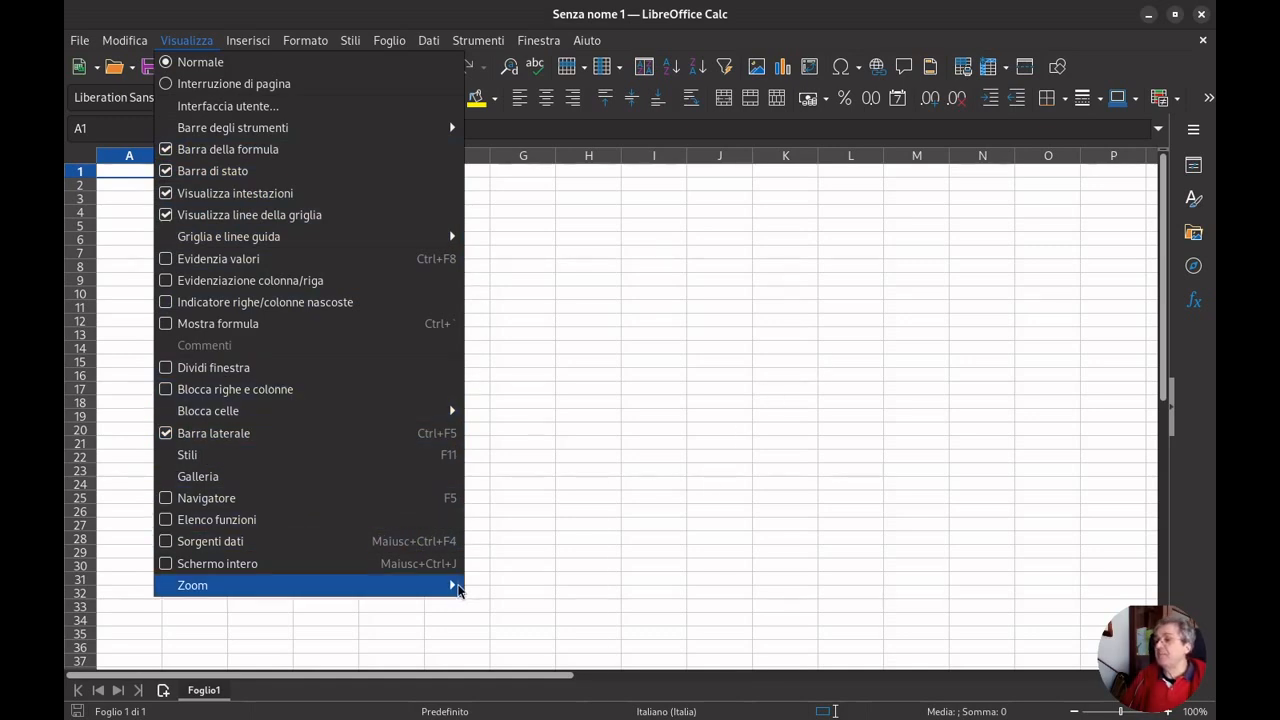
pyautogui.click(187, 40)
pyautogui.click(258, 42)
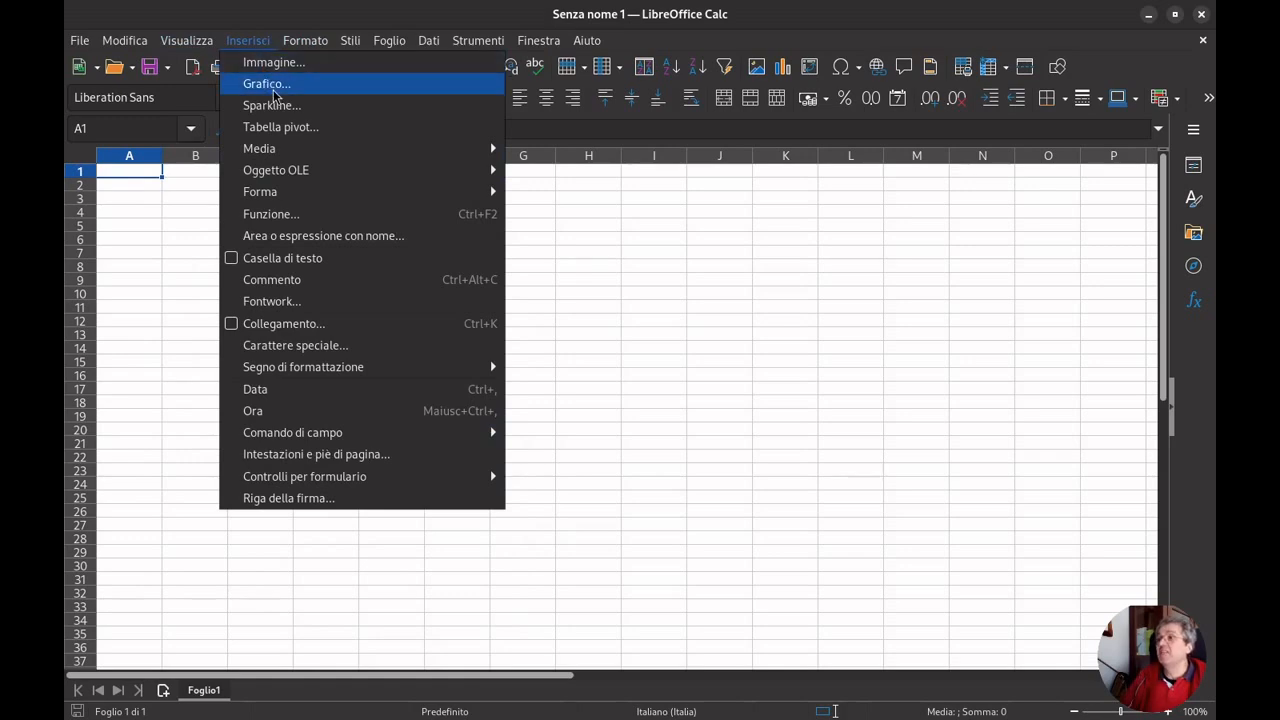
pyautogui.moveTo(294, 147)
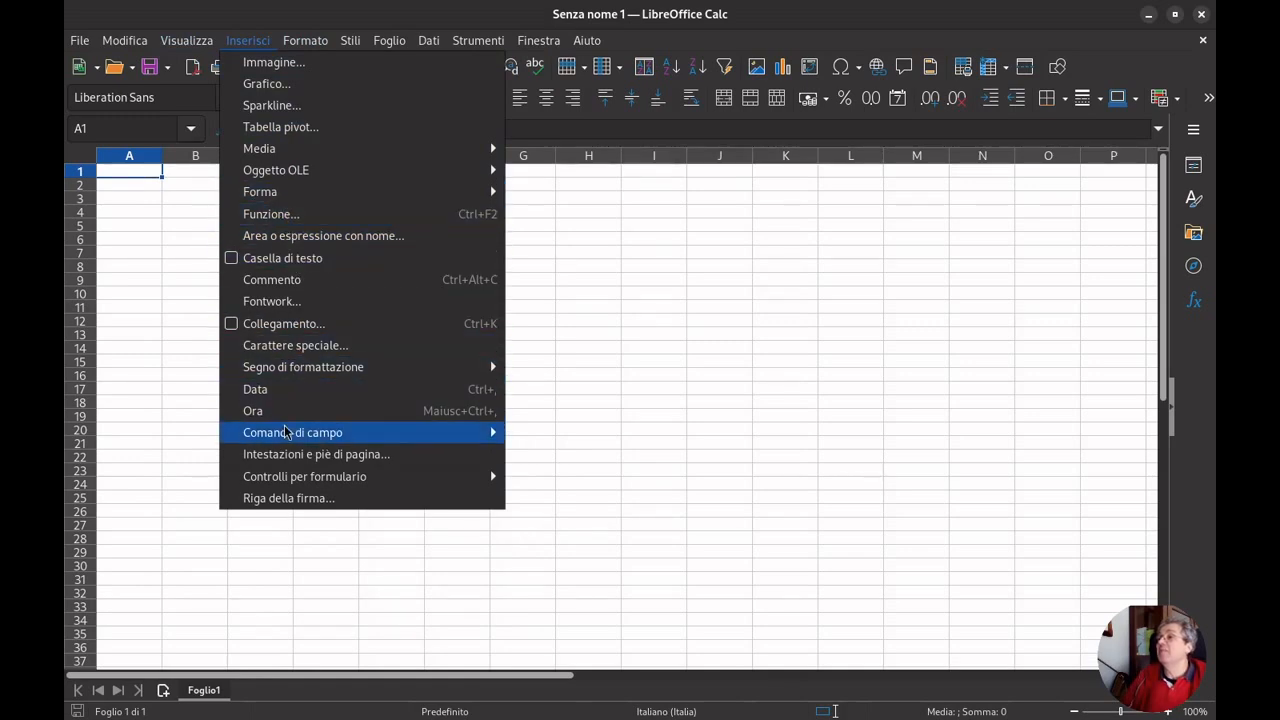
pyautogui.moveTo(305, 40)
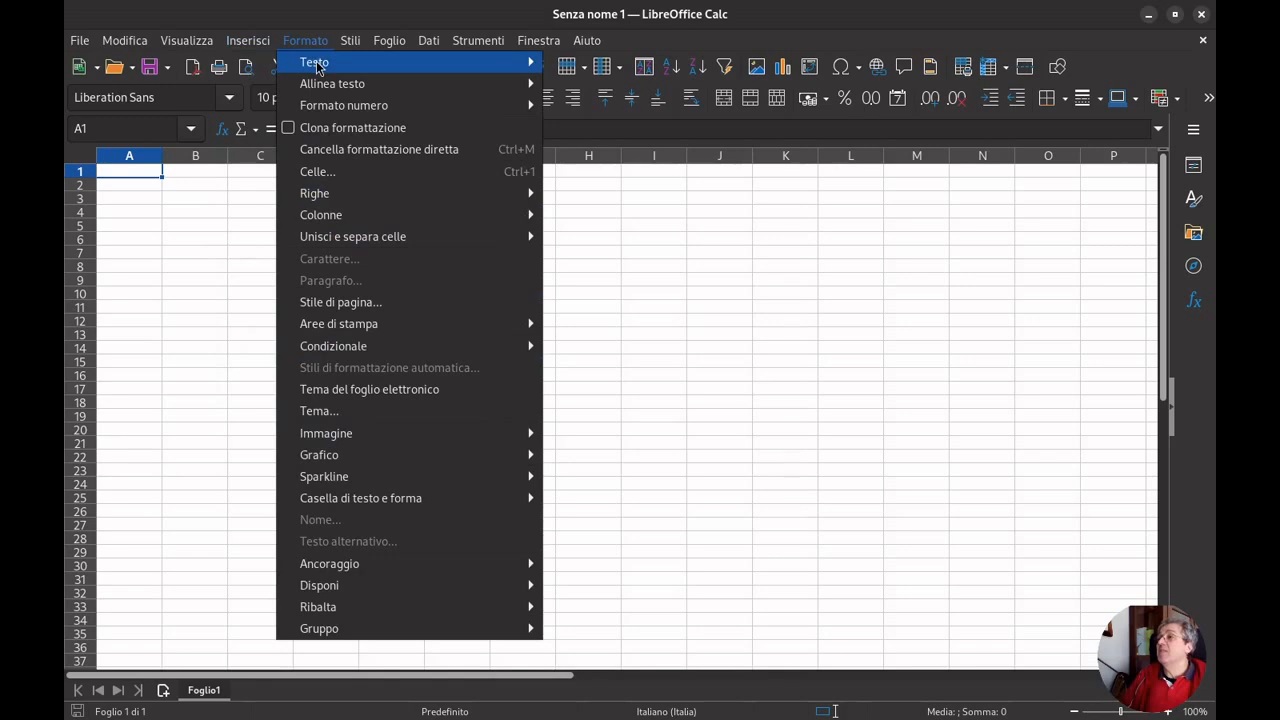
pyautogui.moveTo(317, 66)
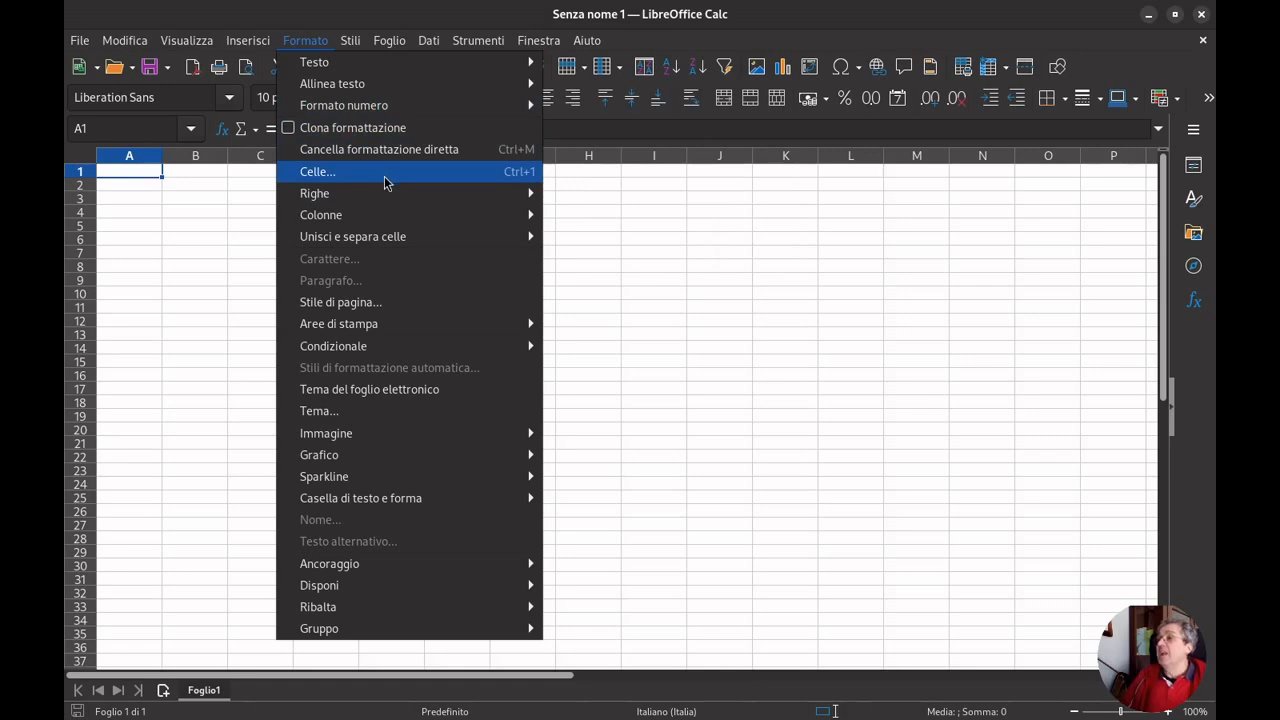
pyautogui.moveTo(390, 350)
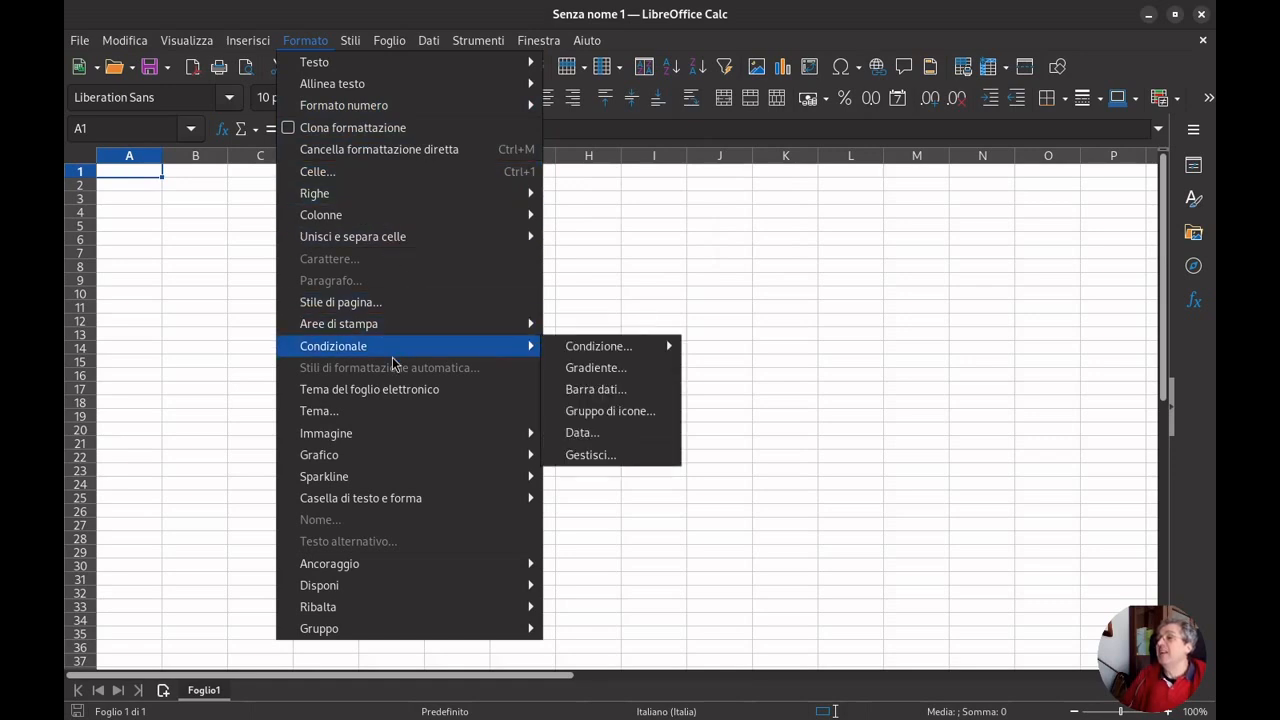
pyautogui.moveTo(353, 45)
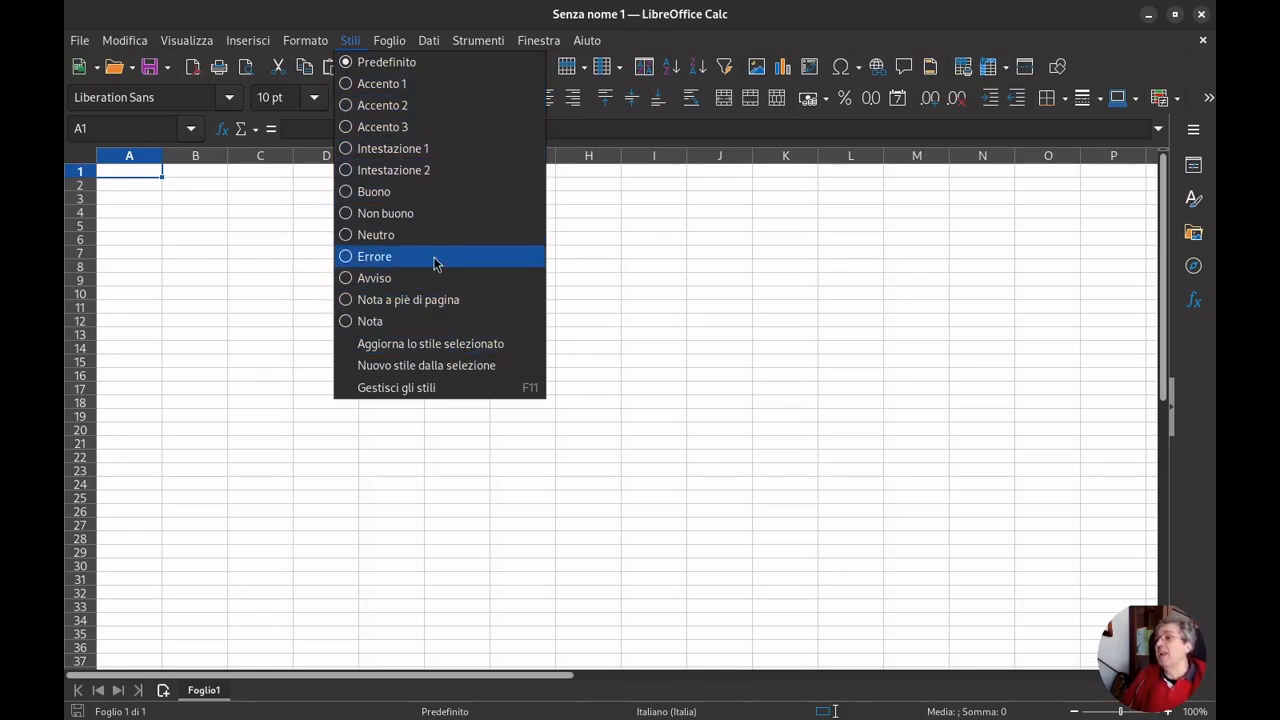
pyautogui.moveTo(397, 44)
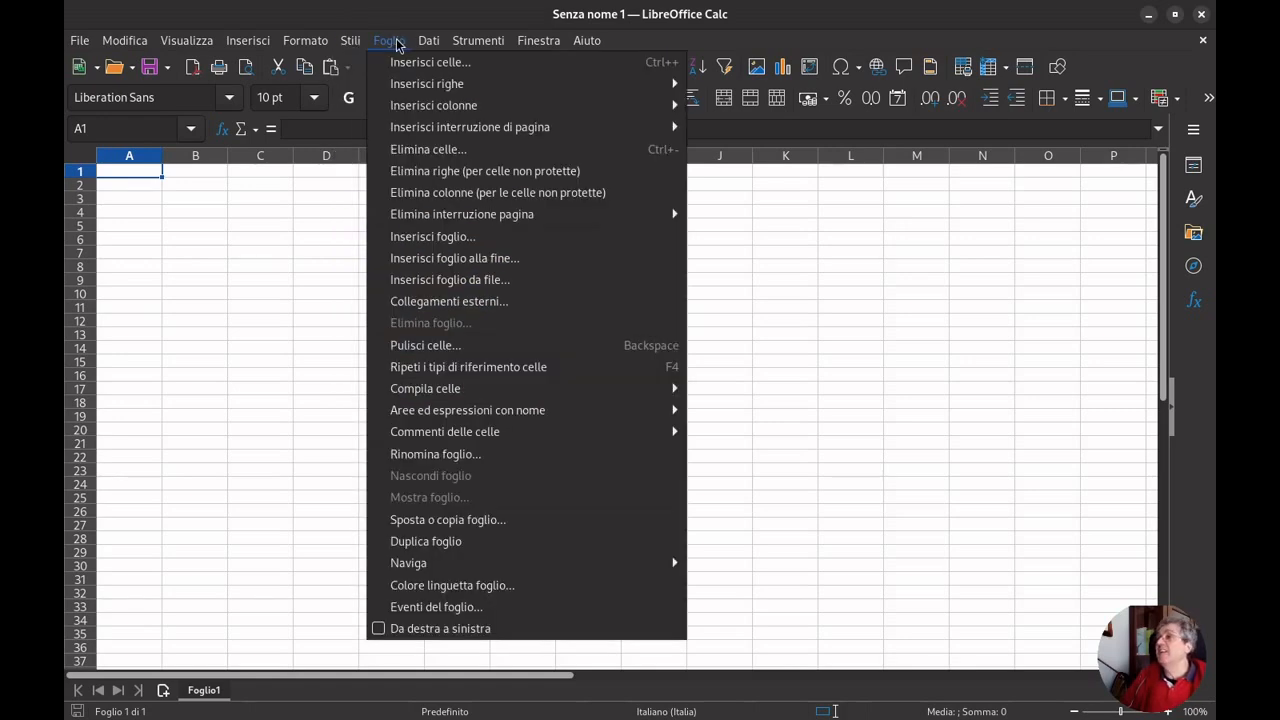
pyautogui.moveTo(436, 130)
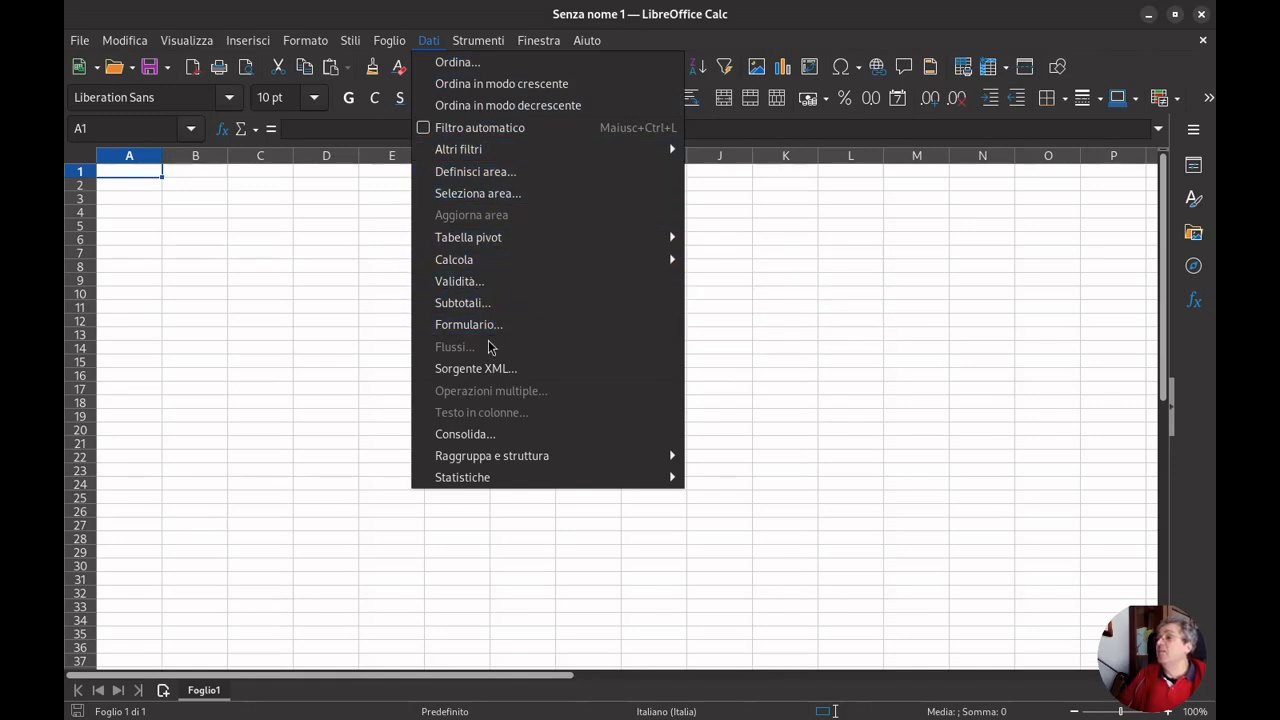
pyautogui.moveTo(480, 40)
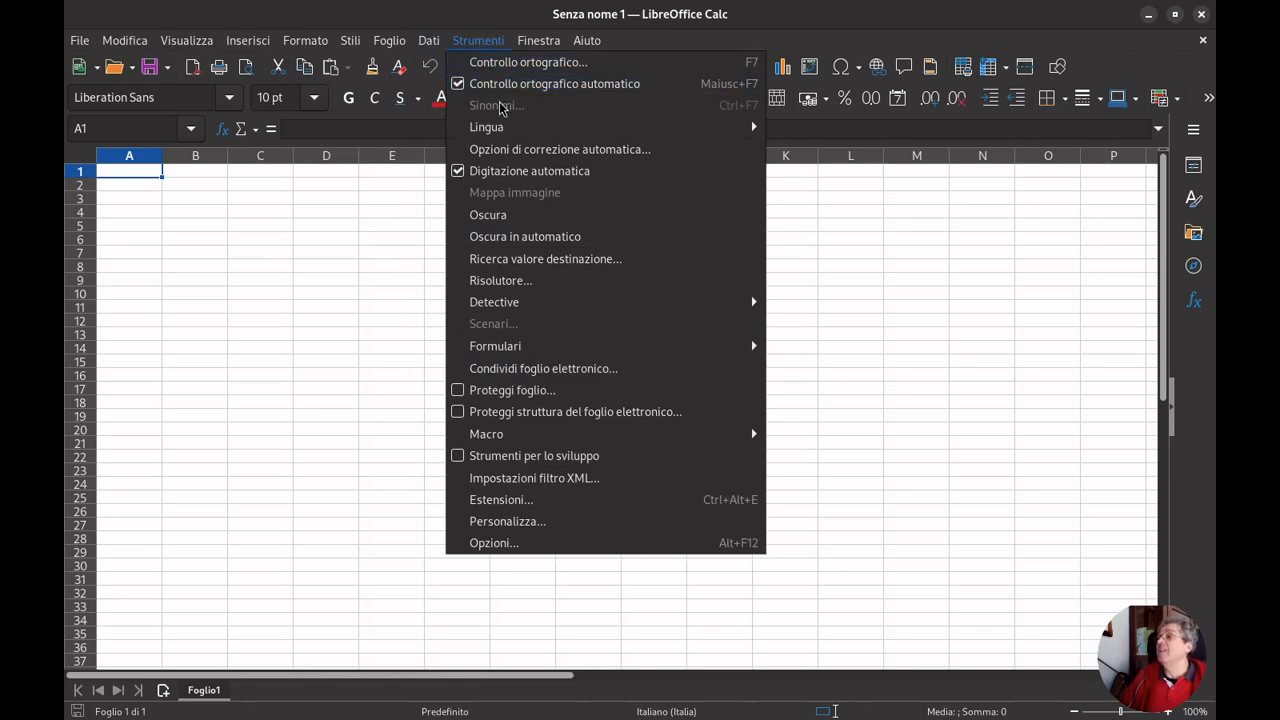
pyautogui.moveTo(535, 135)
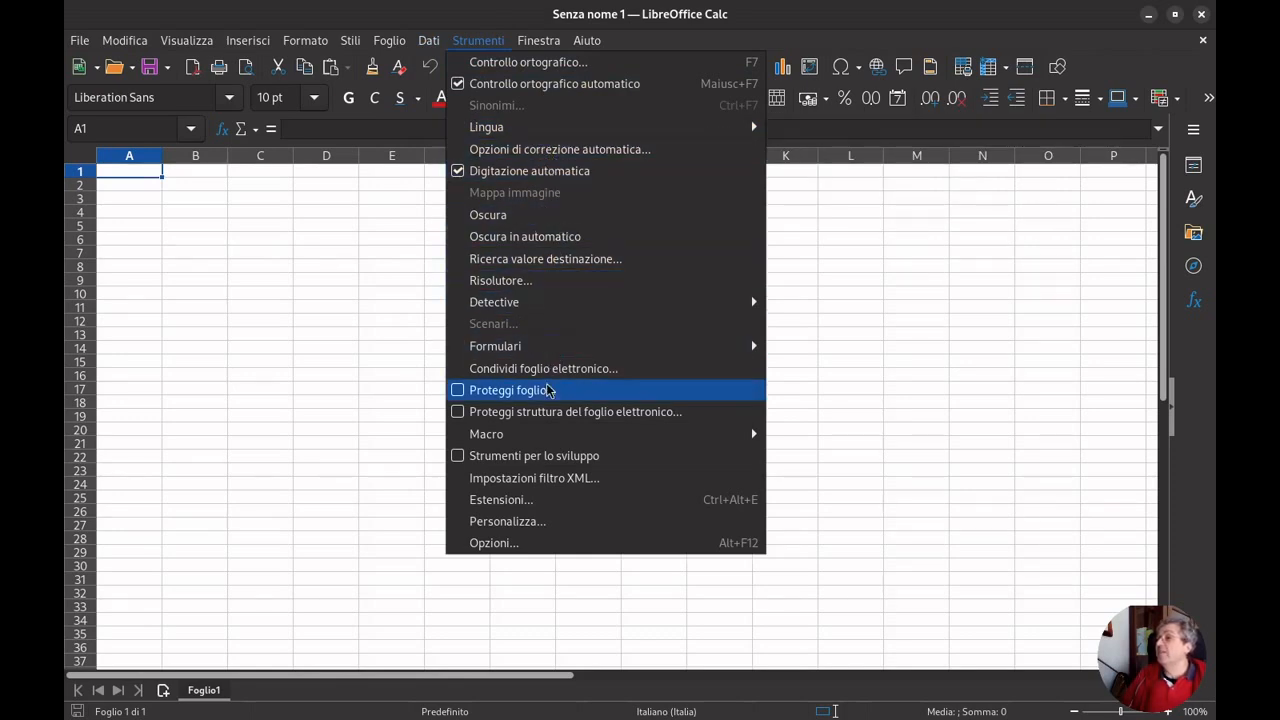
pyautogui.moveTo(538, 40)
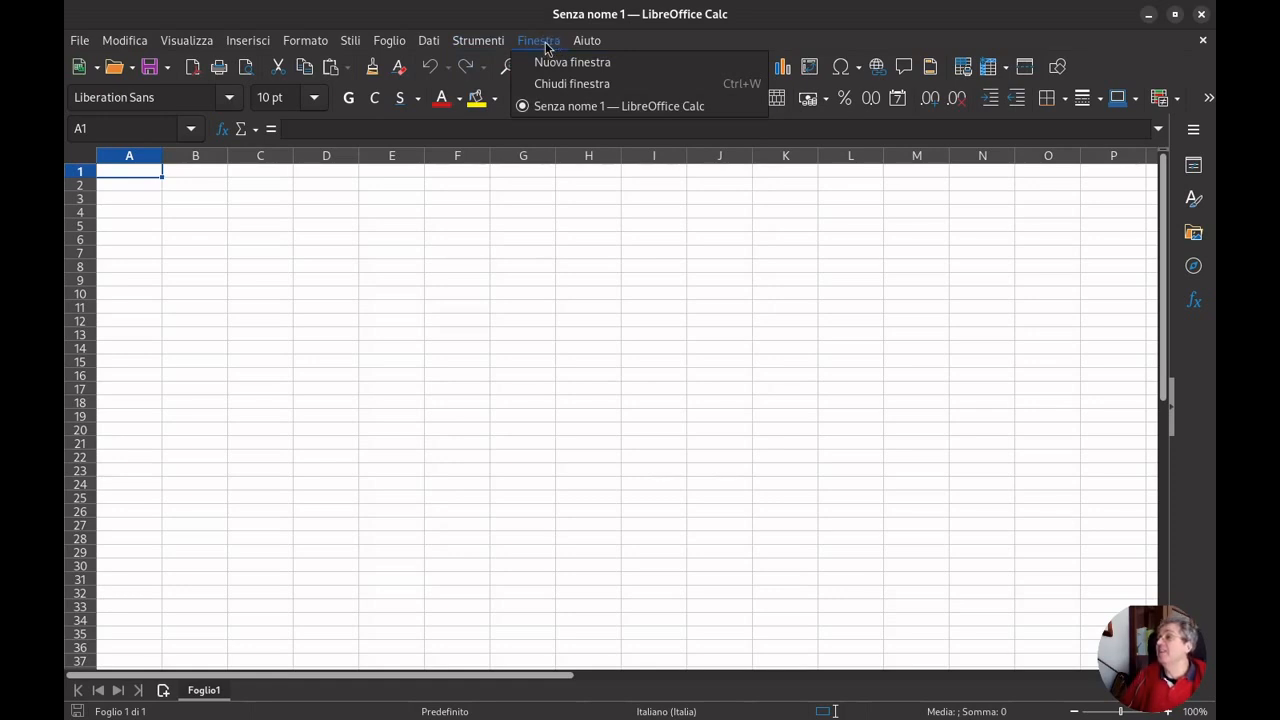
pyautogui.moveTo(597, 50)
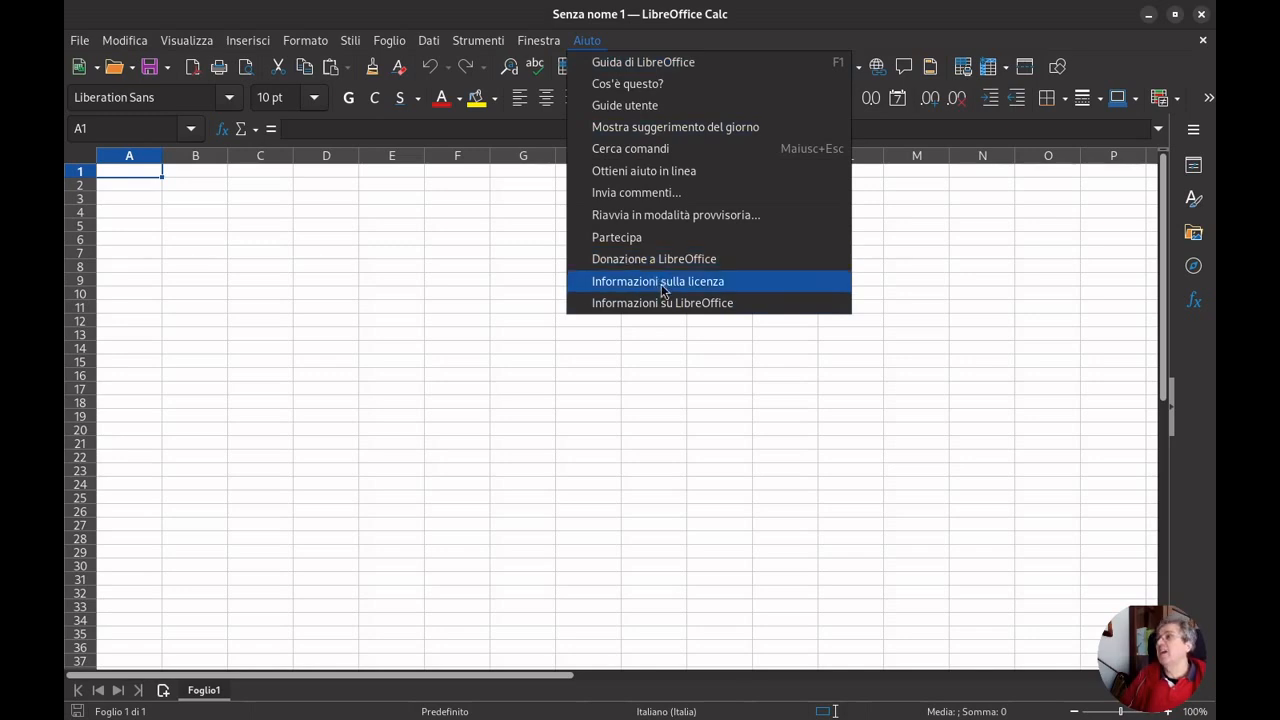
pyautogui.click(348, 274)
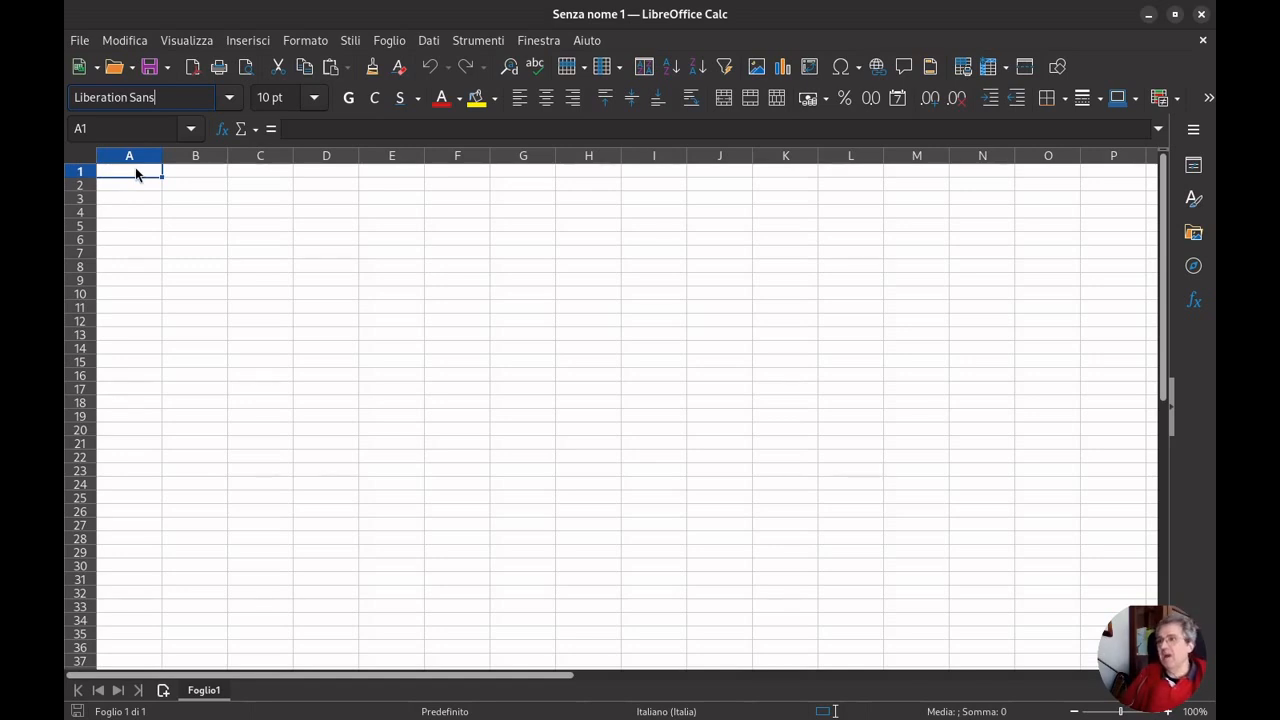
pyautogui.click(256, 130)
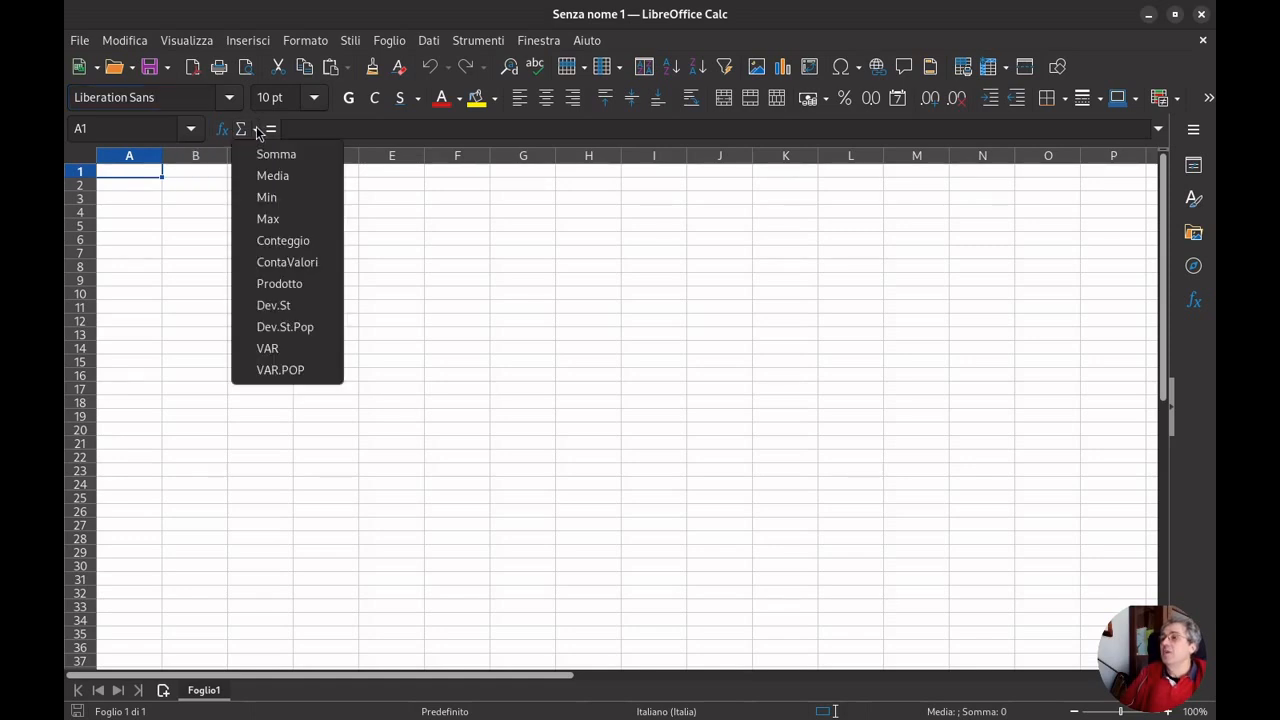
pyautogui.click(256, 130)
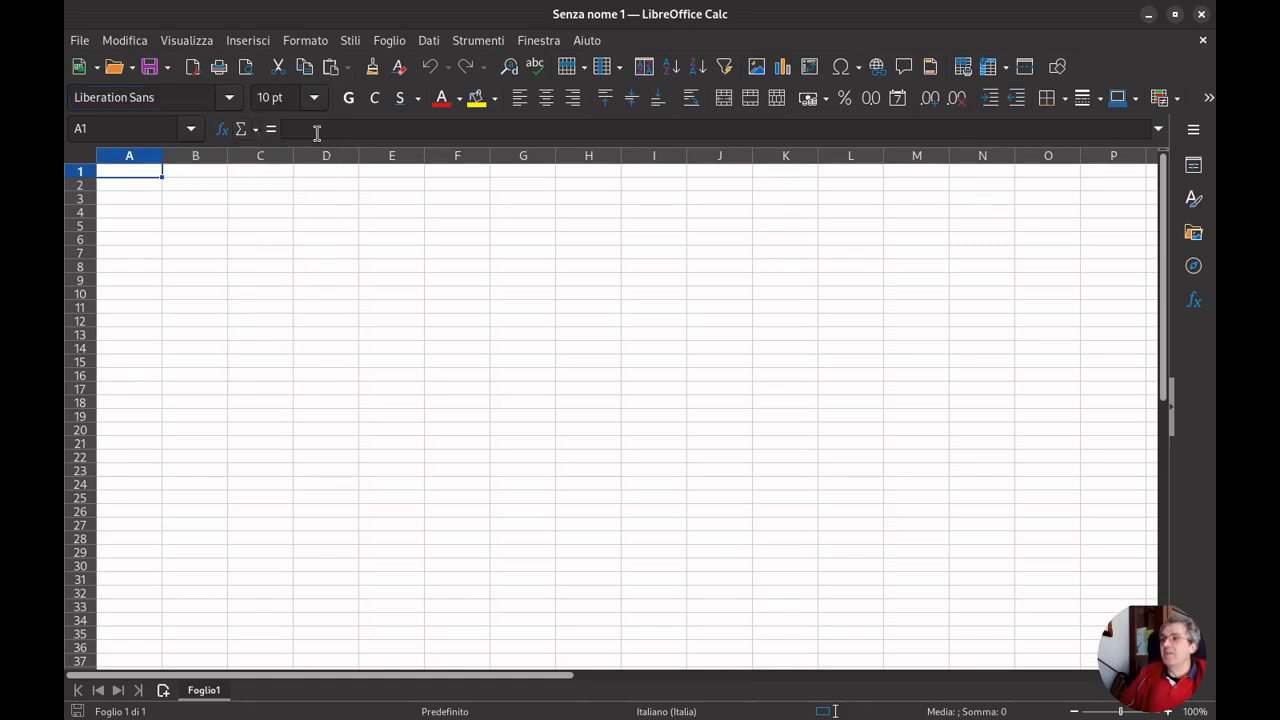
# Enter the text "prova" in cell A1 through the formula input line
pyautogui.click(298, 129)
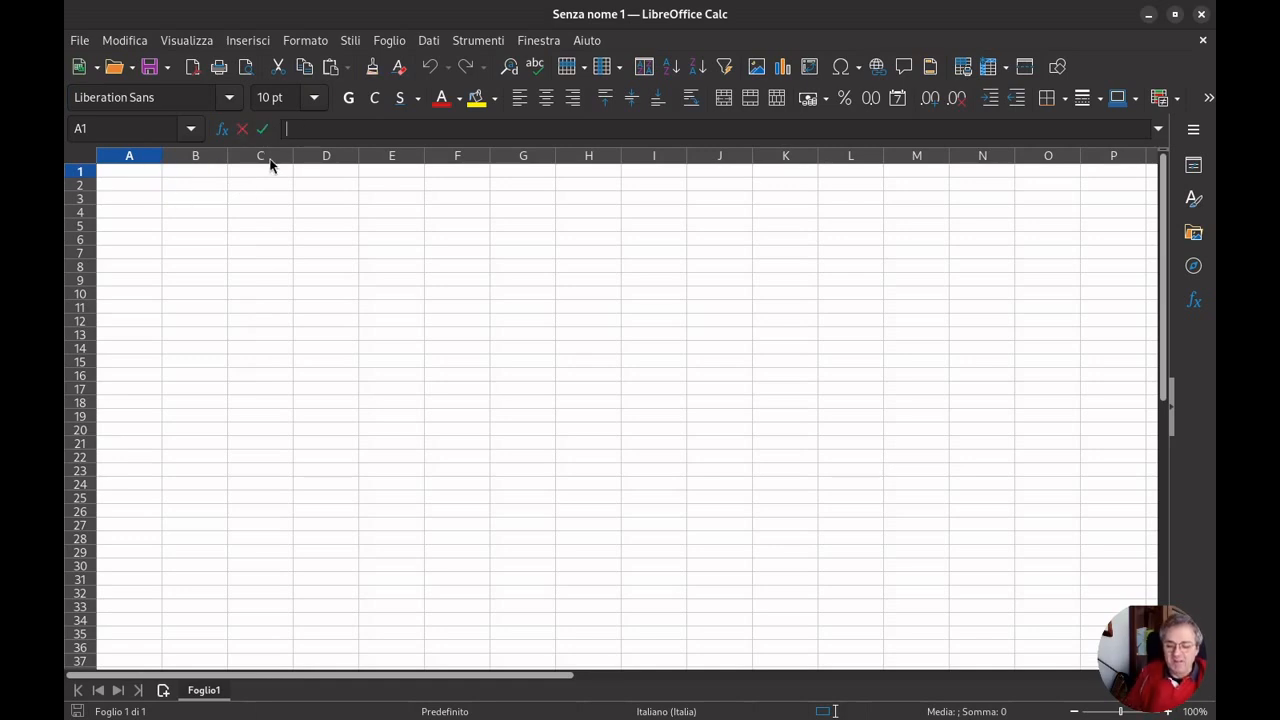
pyautogui.write('e')
pyautogui.press('BackSpace')
pyautogui.write('proca')
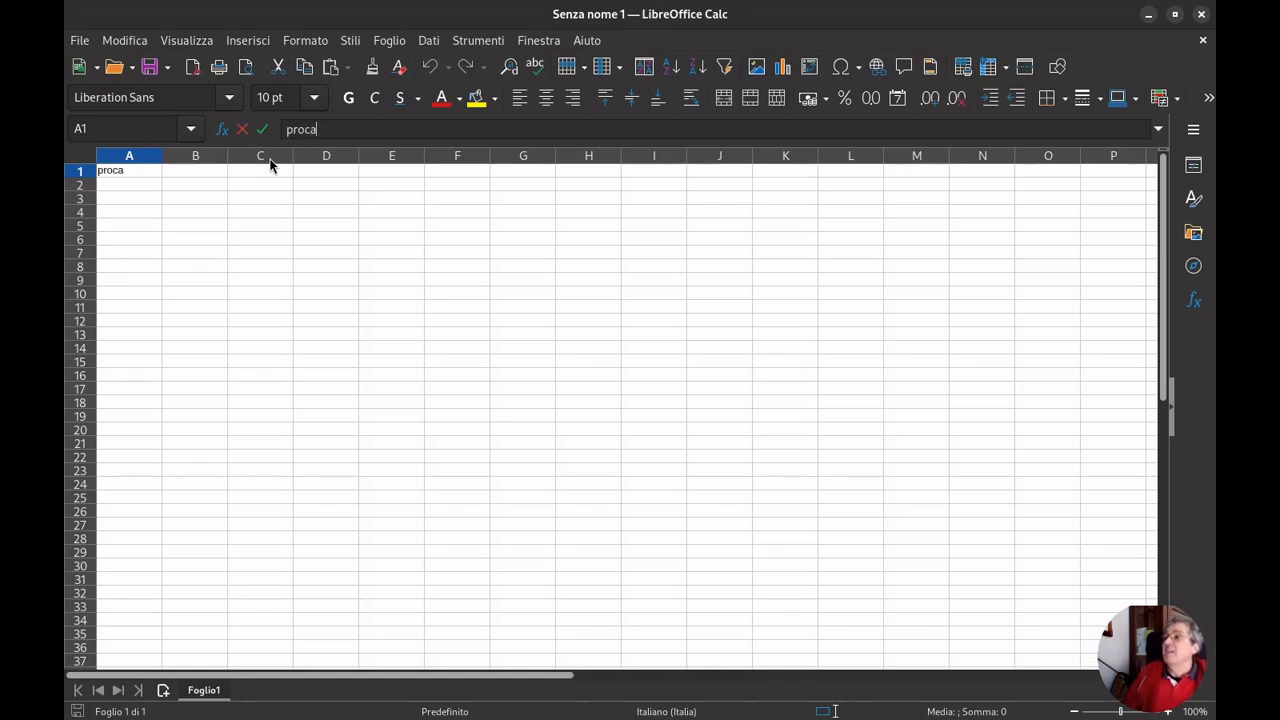
pyautogui.press('BackSpace')
pyautogui.press('BackSpace')
pyautogui.write('va')
pyautogui.press('Return')
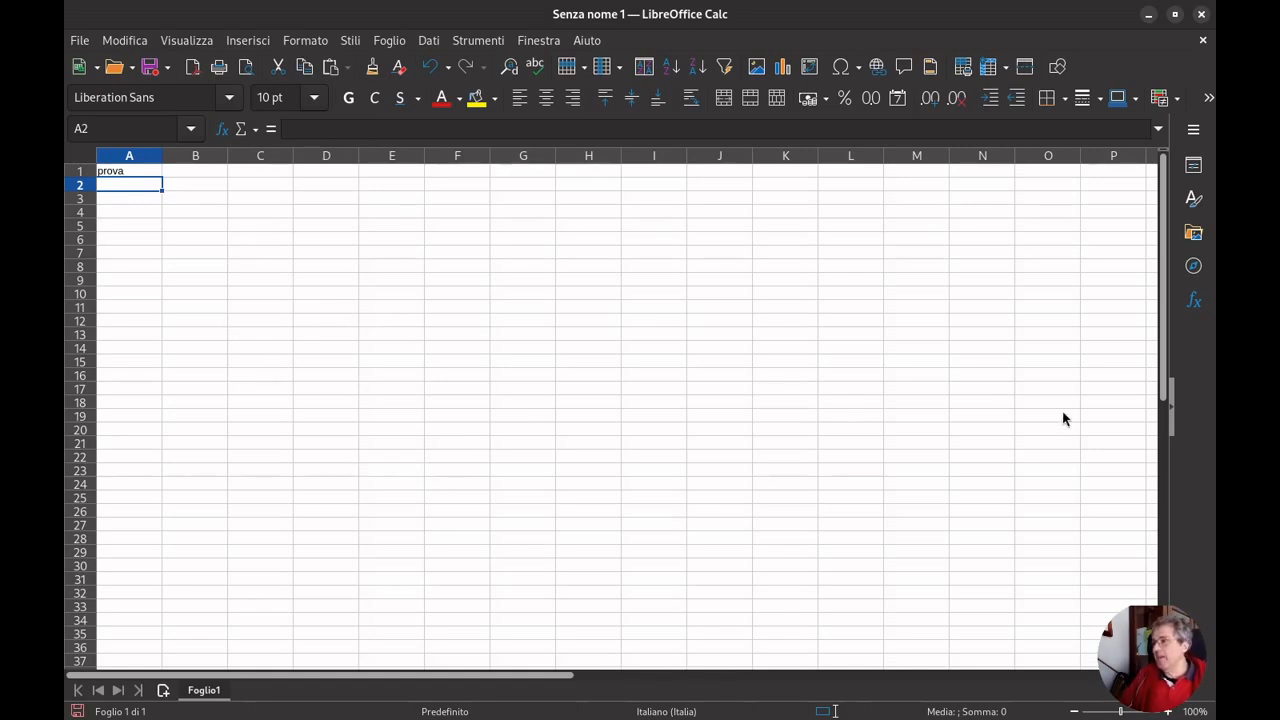
# Select cell Q17 and look over the rows further down the sheet, returning to row 1
pyautogui.click(1152, 389)
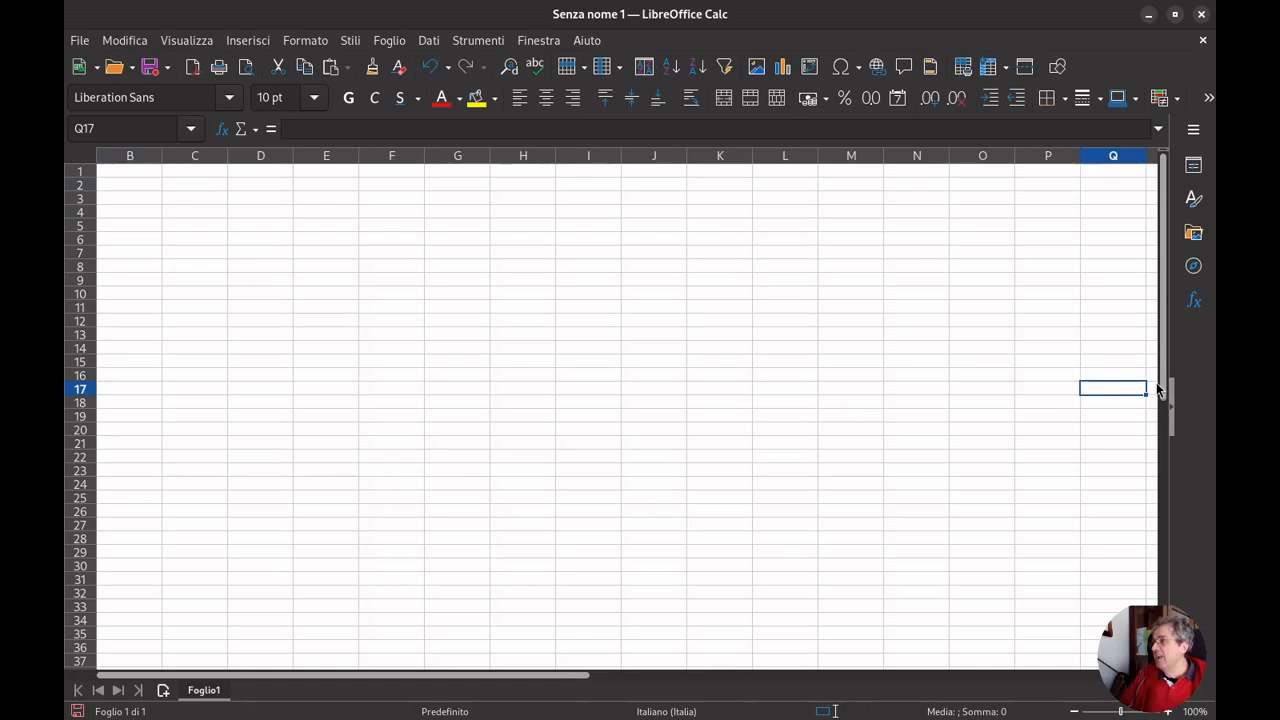
pyautogui.scroll(-2, 1155, 440)
pyautogui.scroll(-5, 1152, 440)
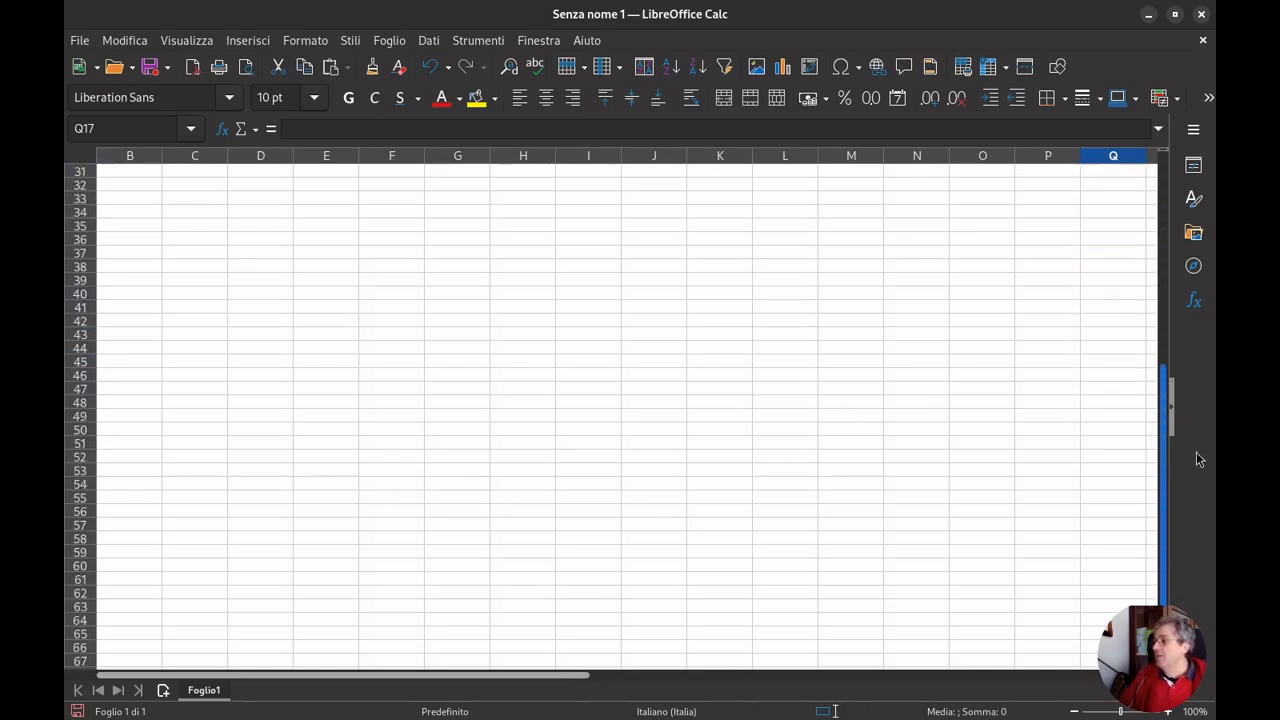
pyautogui.scroll(8, 1160, 480)
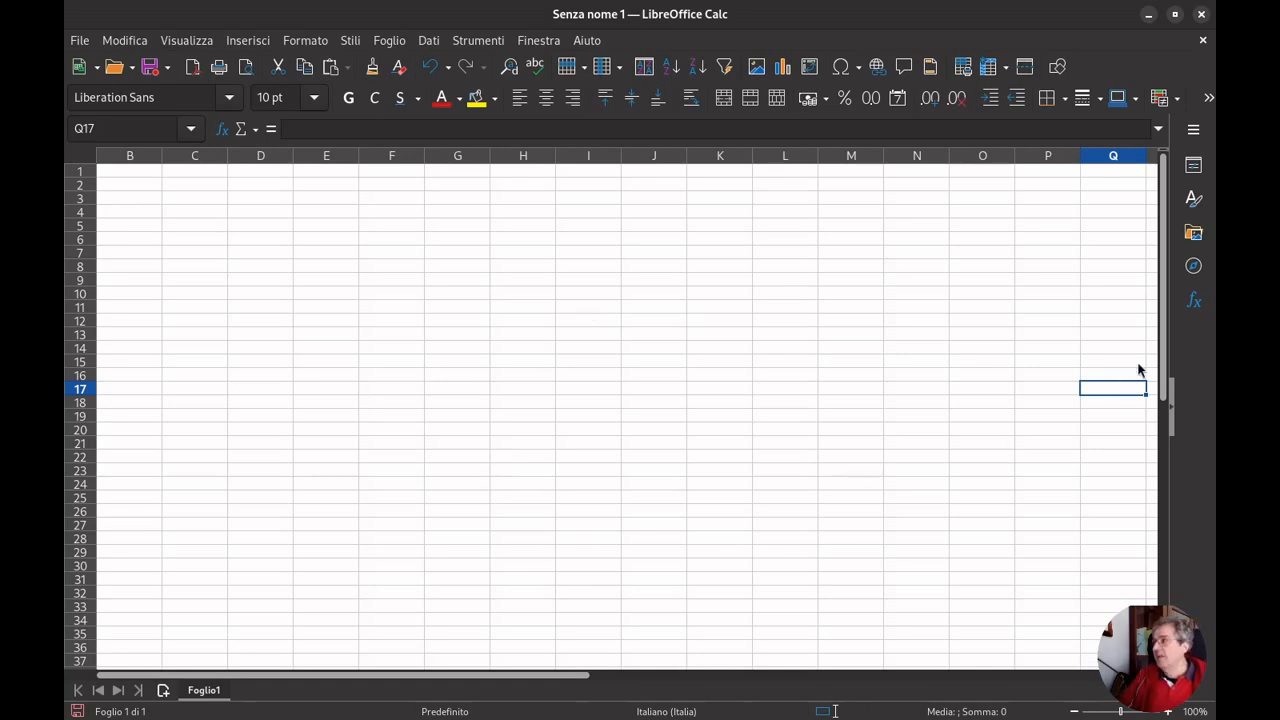
pyautogui.scroll(-2, 1148, 496)
pyautogui.scroll(-5, 1151, 497)
pyautogui.scroll(7, 1155, 490)
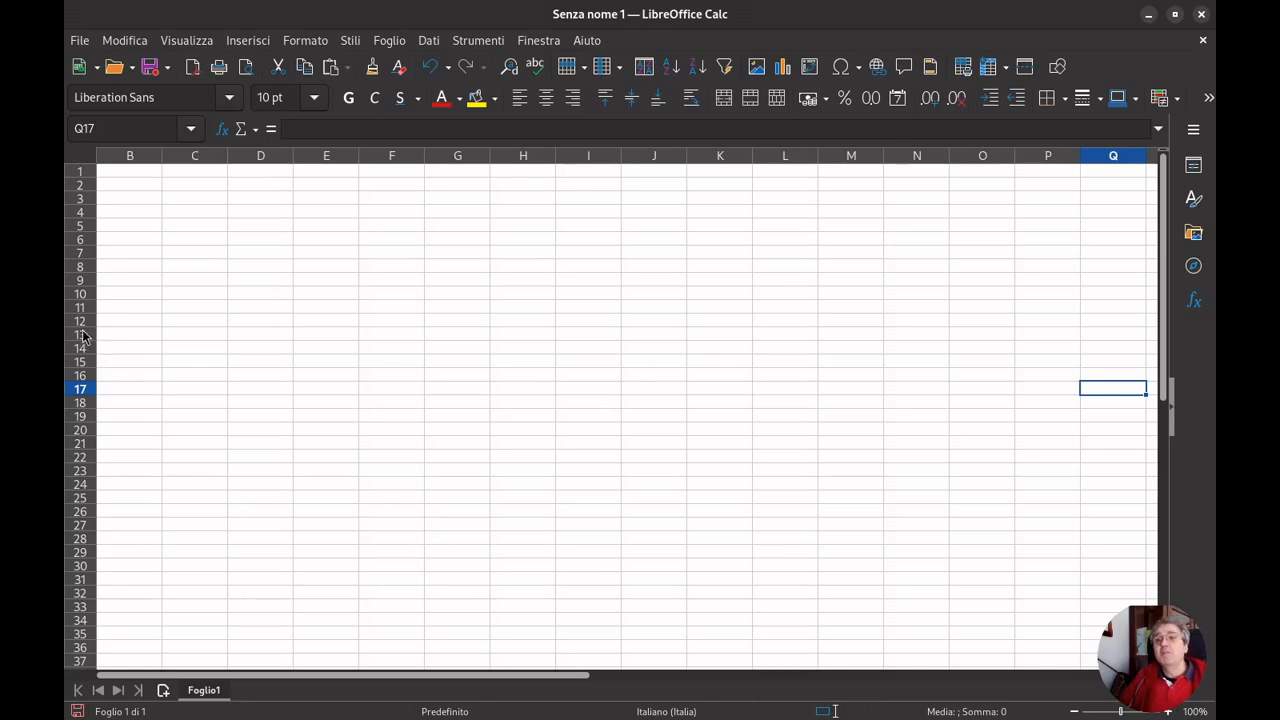
pyautogui.click(64, 154)
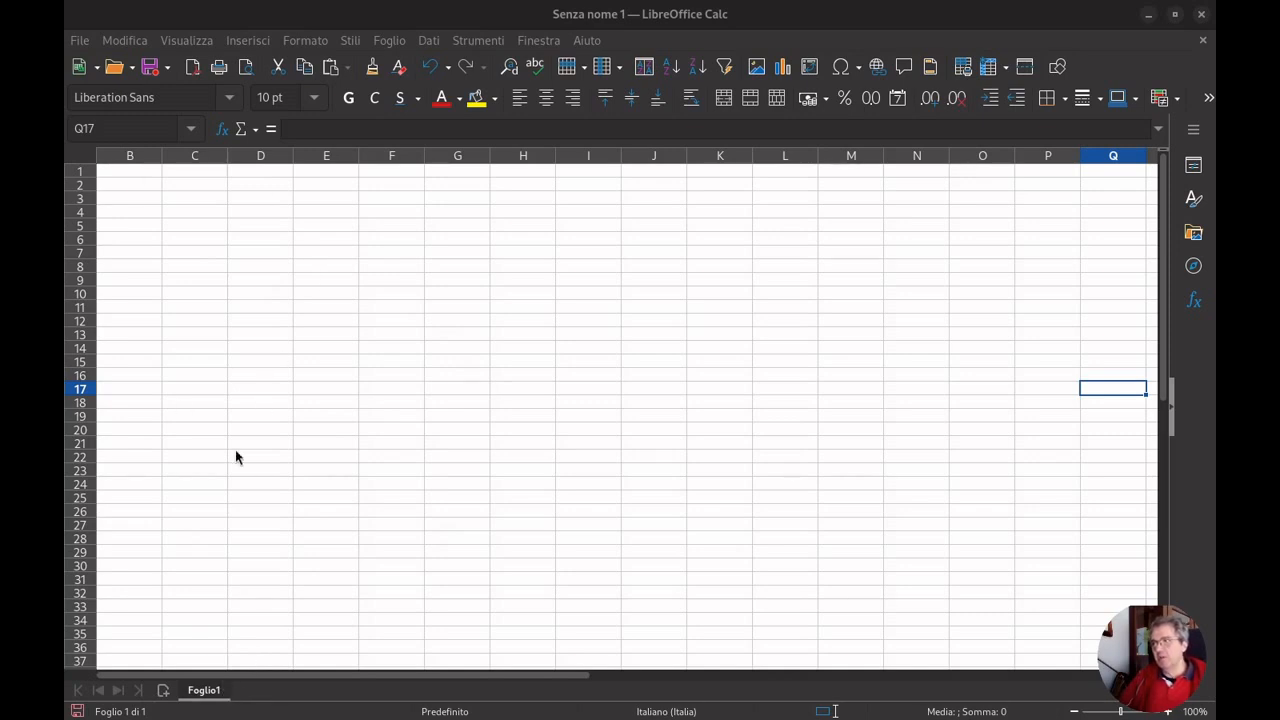
# Insert one new sheet after the current sheet Foglio1
pyautogui.rightClick(212, 695)
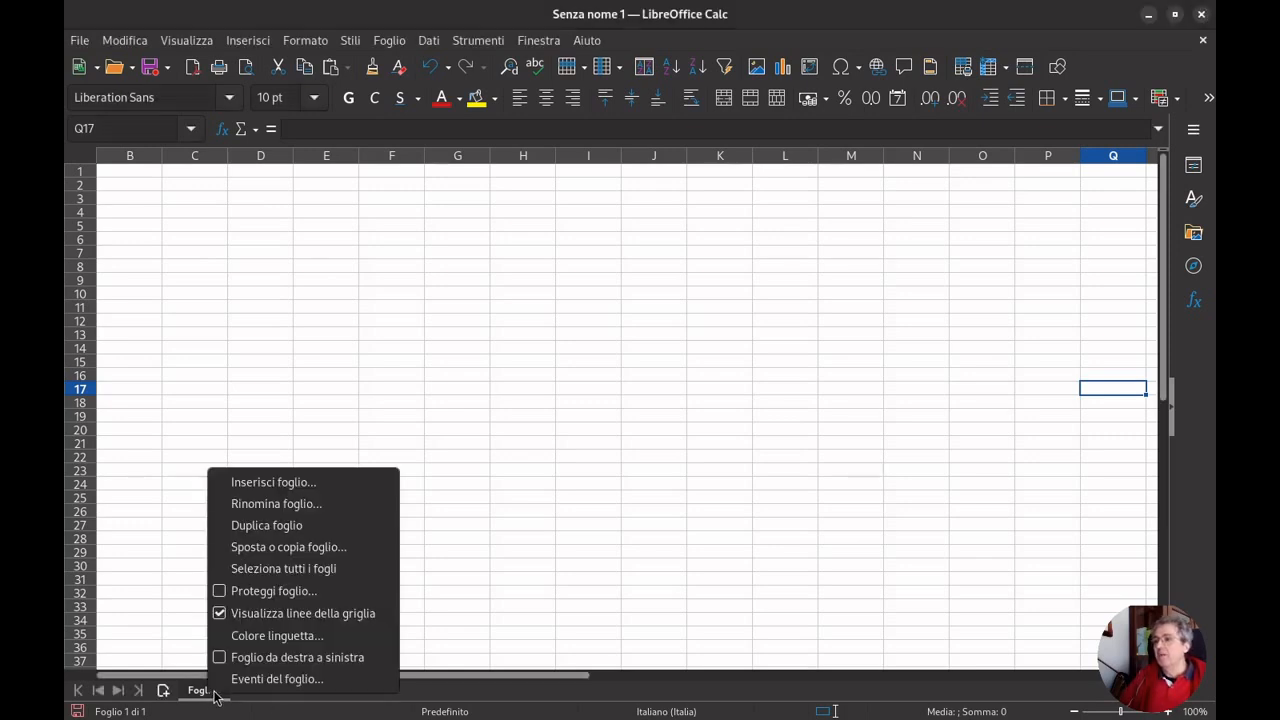
pyautogui.click(326, 491)
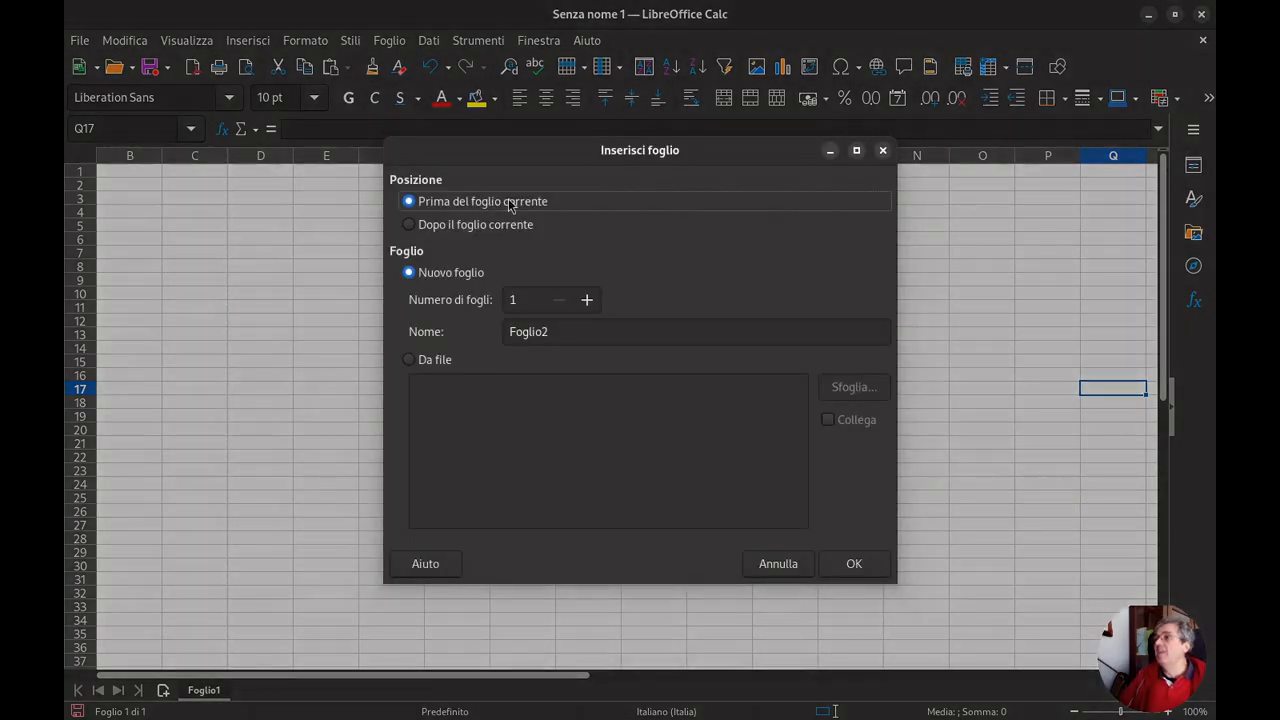
pyautogui.click(440, 227)
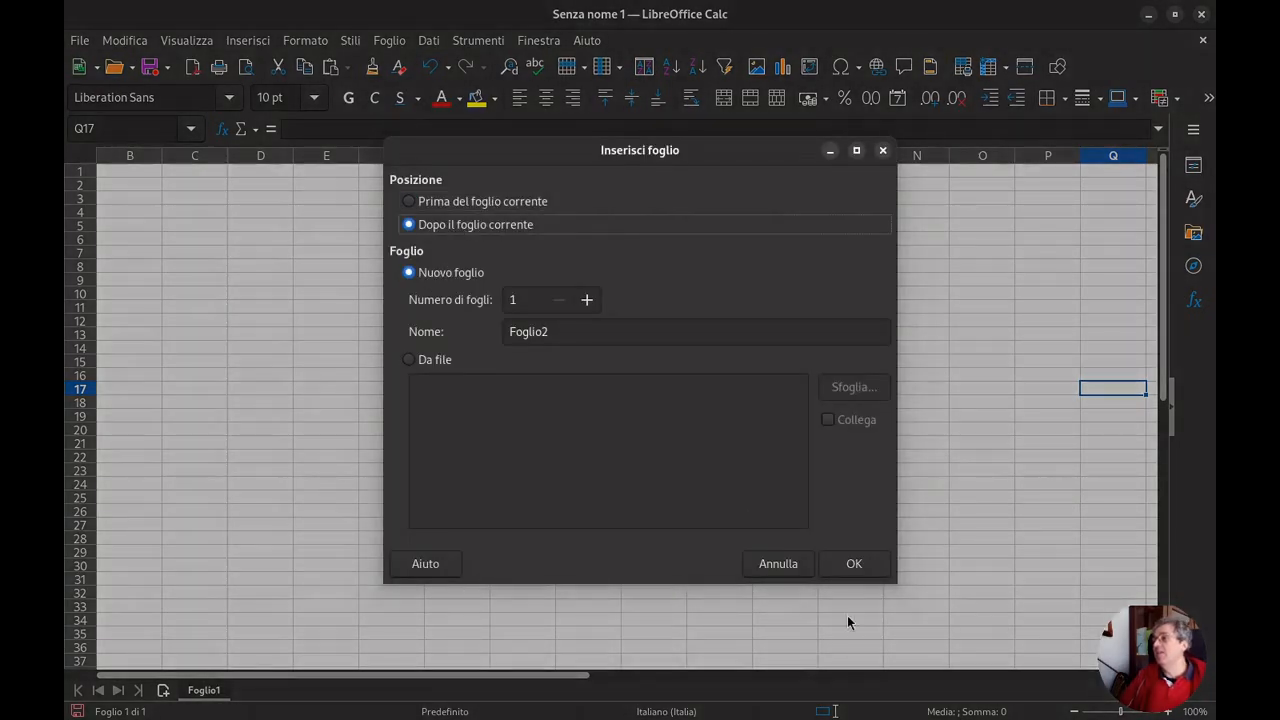
pyautogui.click(860, 567)
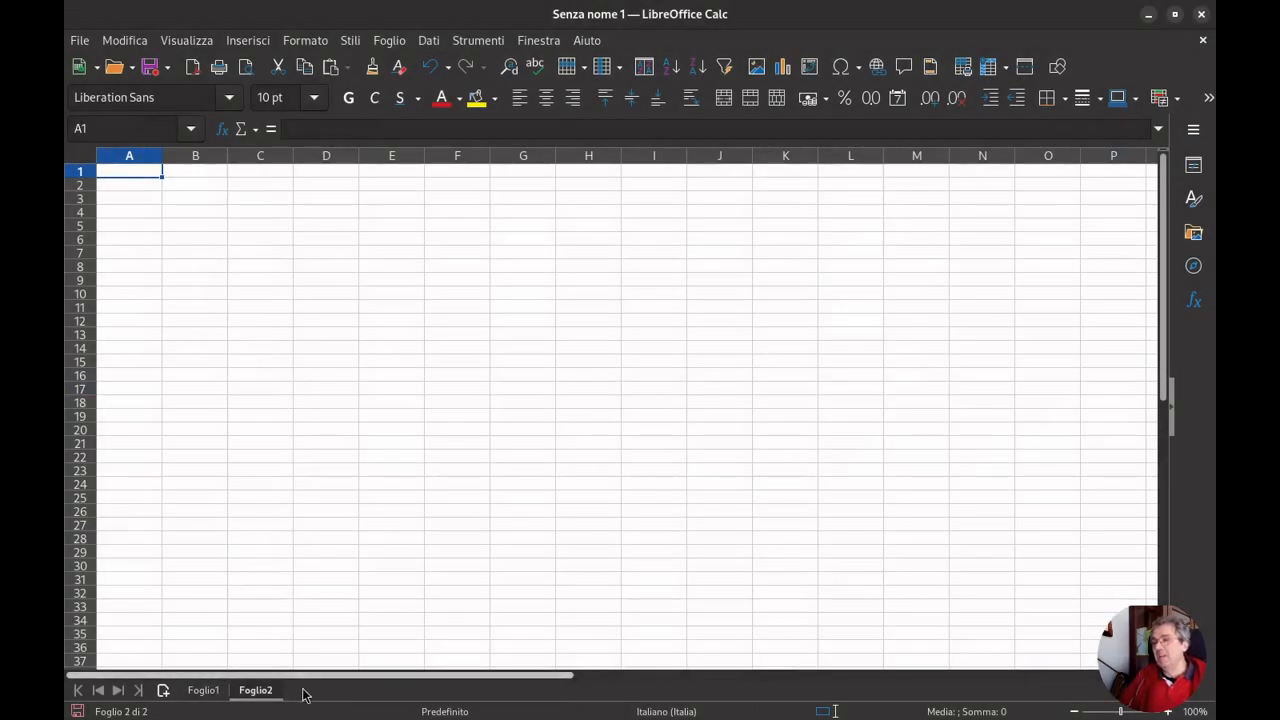
# Switch back and forth between Foglio1 and Foglio2, and select the range A2:E12 on Foglio2
pyautogui.click(210, 692)
pyautogui.click(264, 697)
pyautogui.click(205, 694)
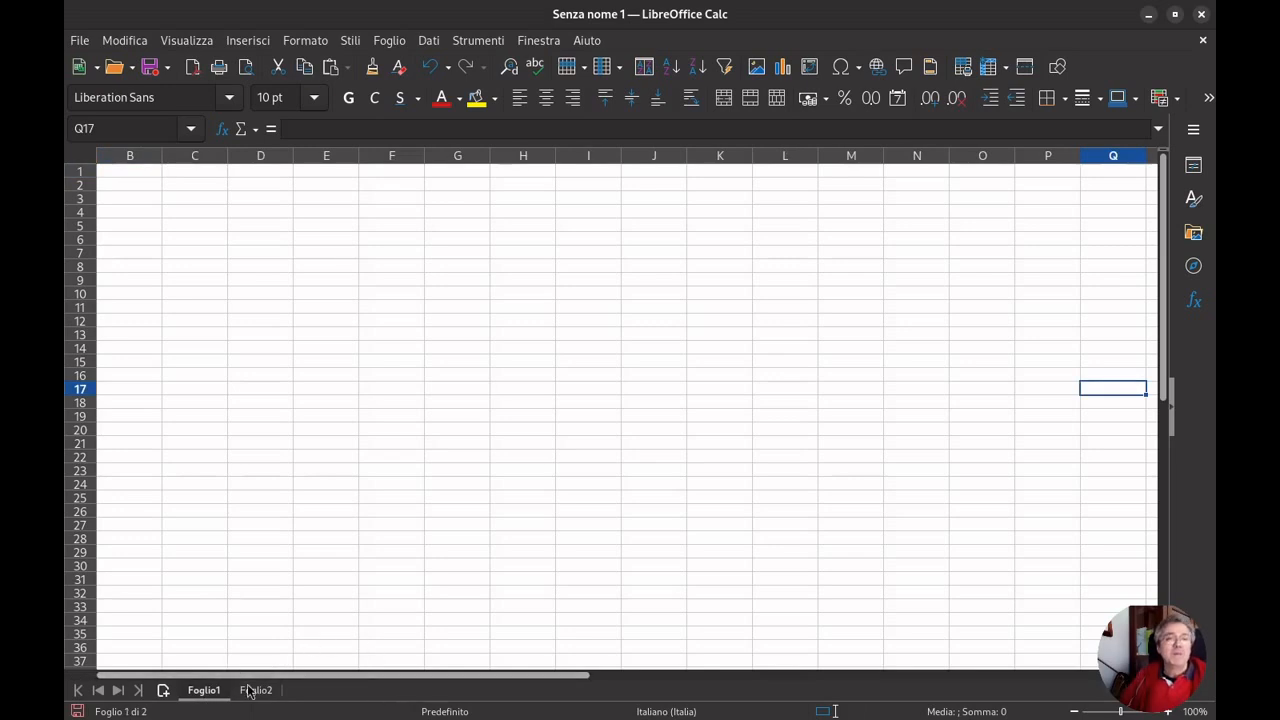
pyautogui.click(258, 692)
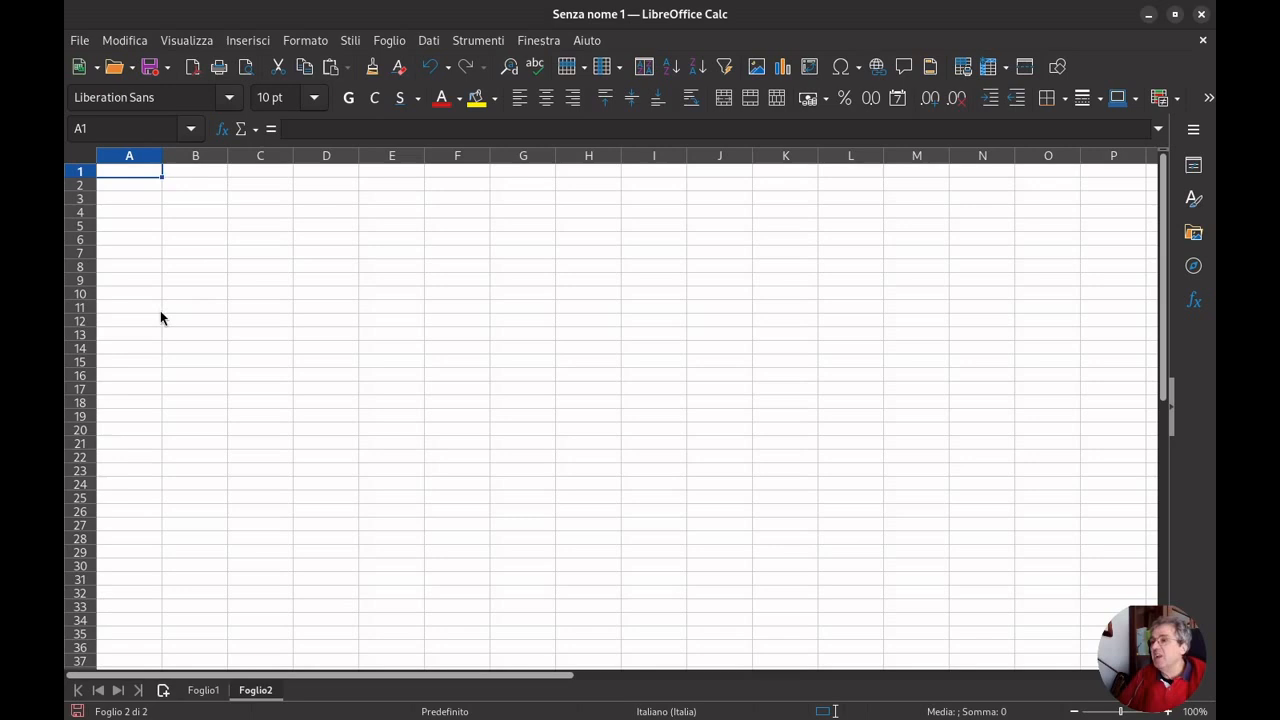
pyautogui.moveTo(137, 186); pyautogui.dragTo(402, 323)
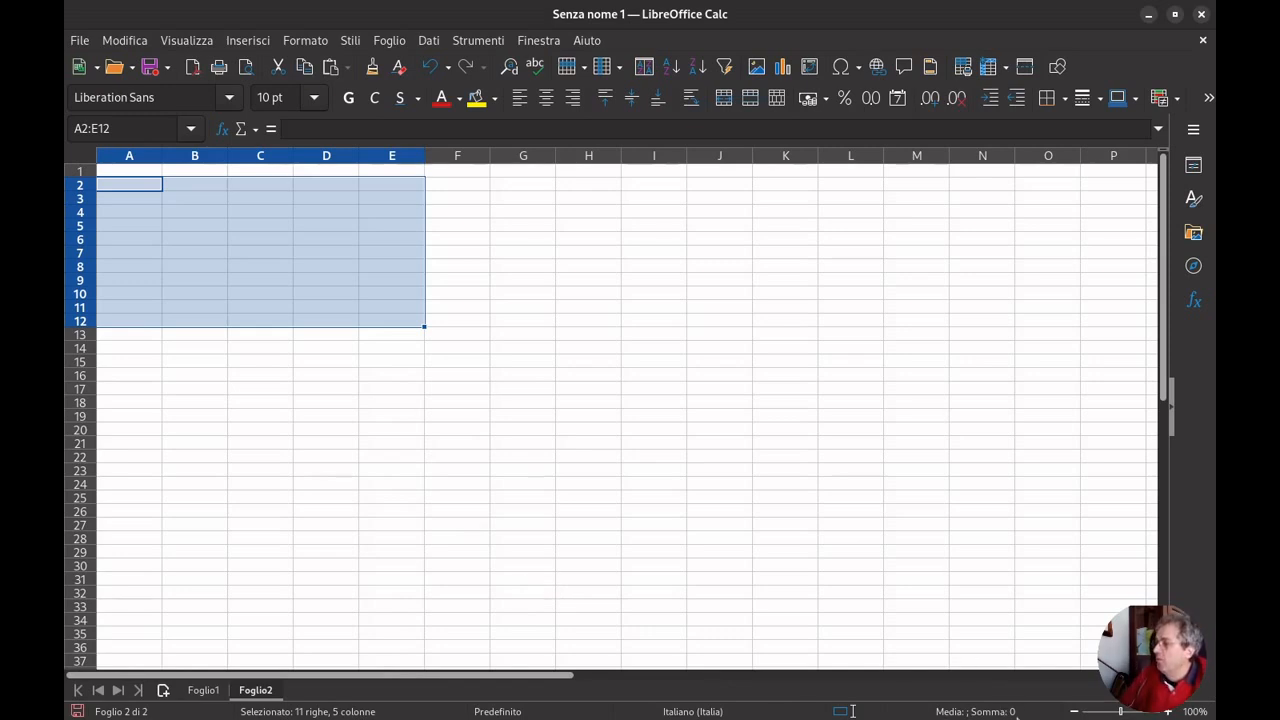
pyautogui.moveTo(1121, 711)
pyautogui.mouseDown()
pyautogui.moveTo(1100, 711)
pyautogui.moveTo(1121, 711)
pyautogui.mouseUp()
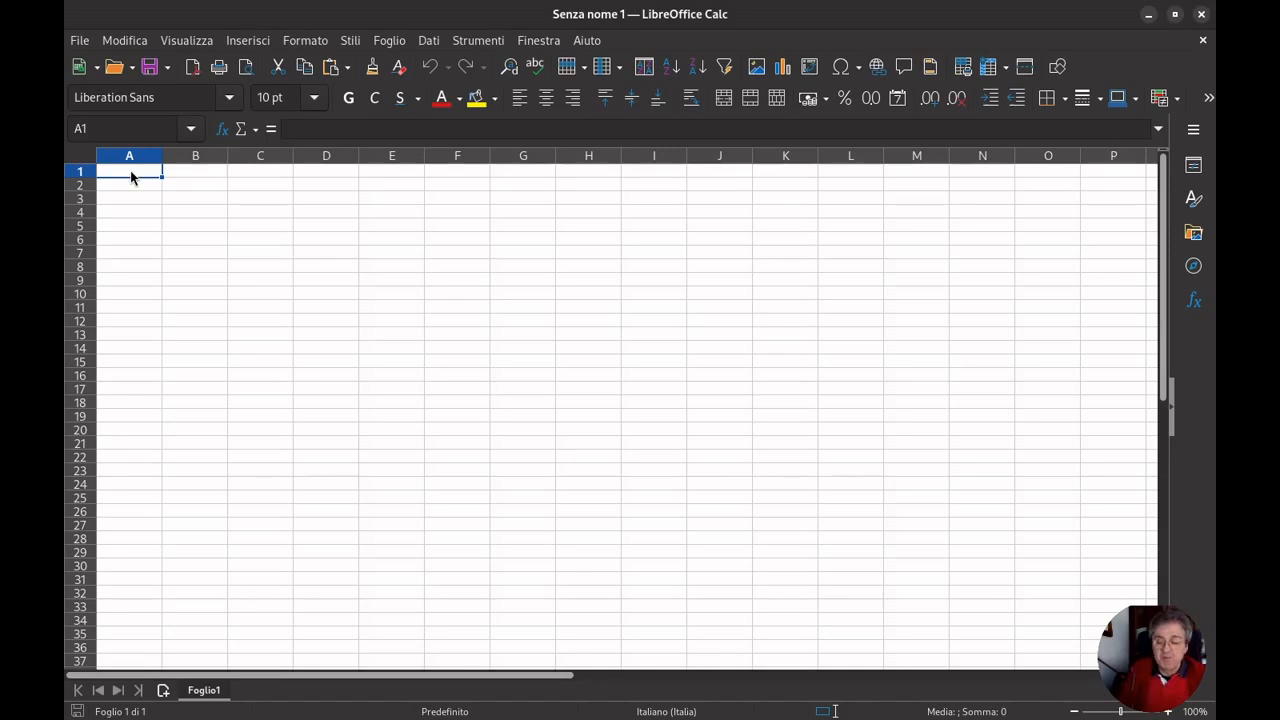
# Enter the column headings "Nome" in cell A1 and "Cognome" in cell B1
pyautogui.write('N')
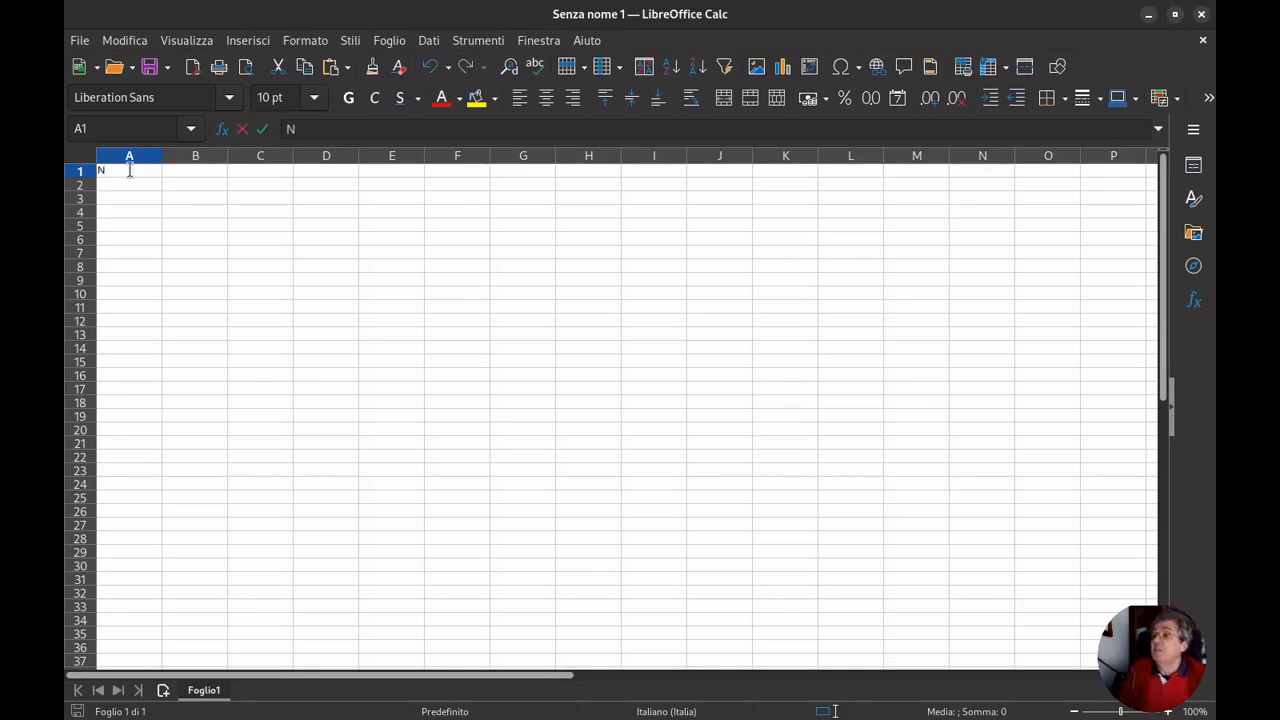
pyautogui.write('ome')
pyautogui.press('Tab')
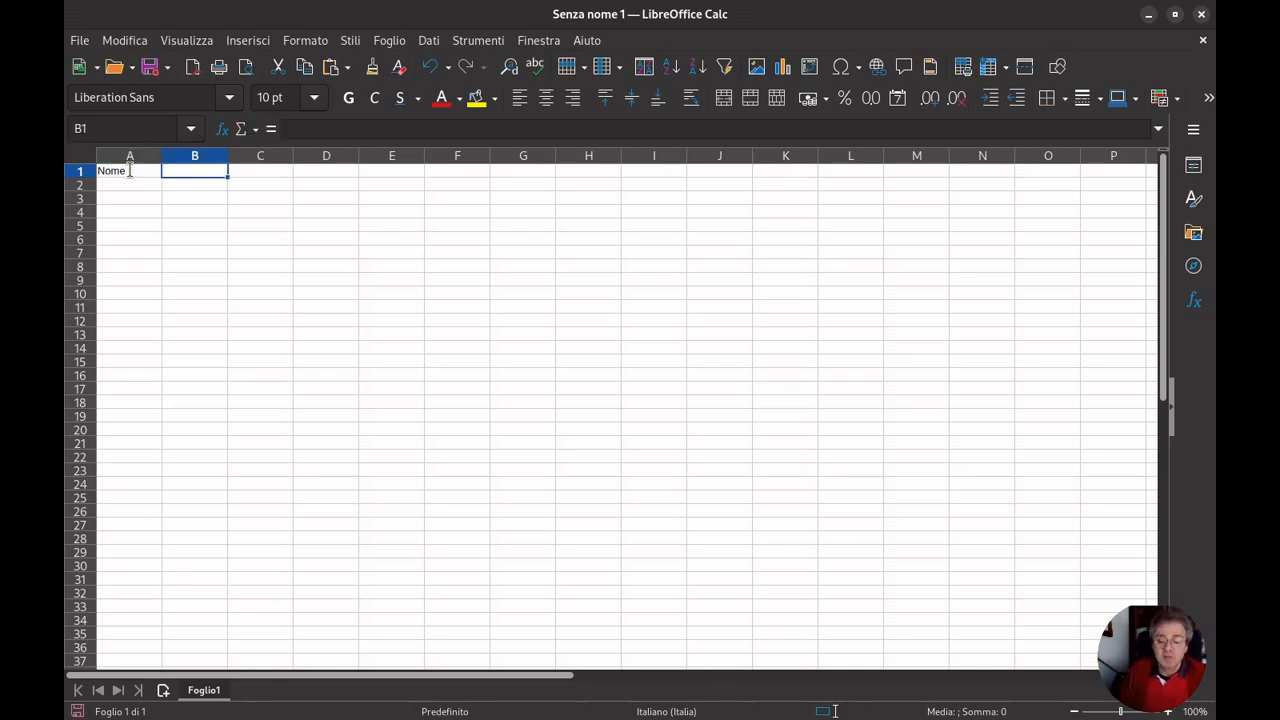
pyautogui.write('Cognome')
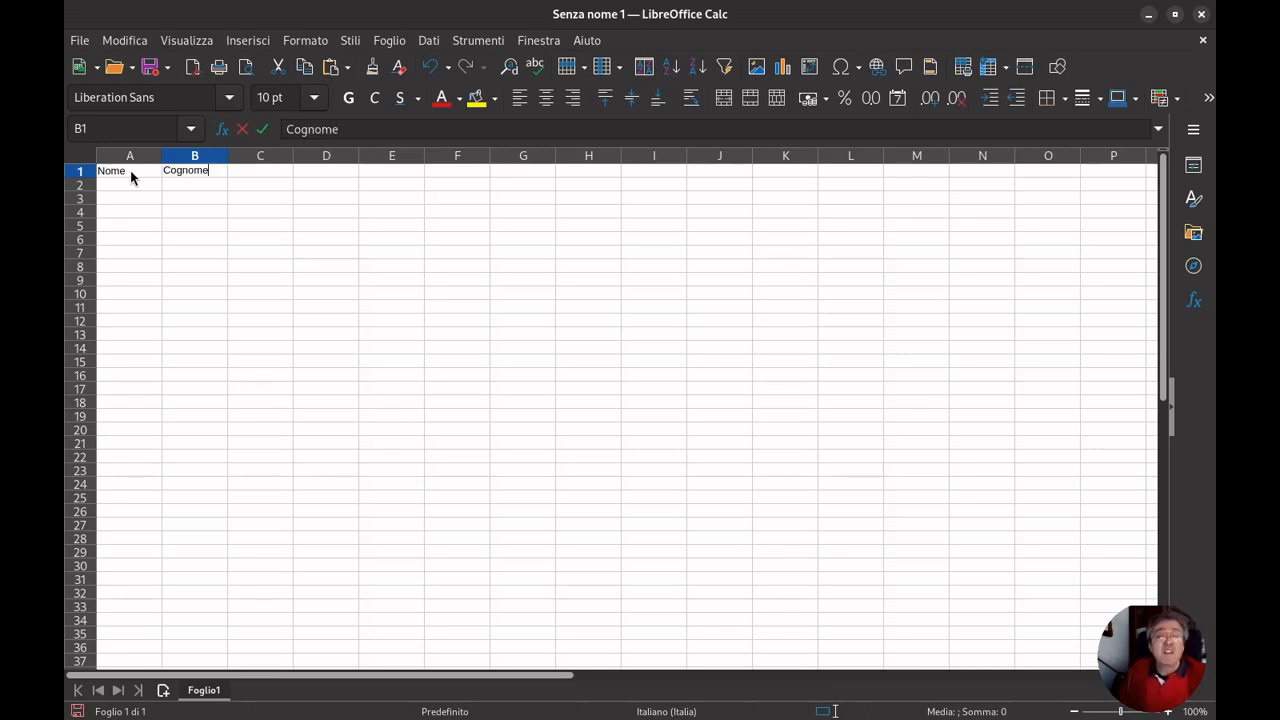
pyautogui.press('Tab')
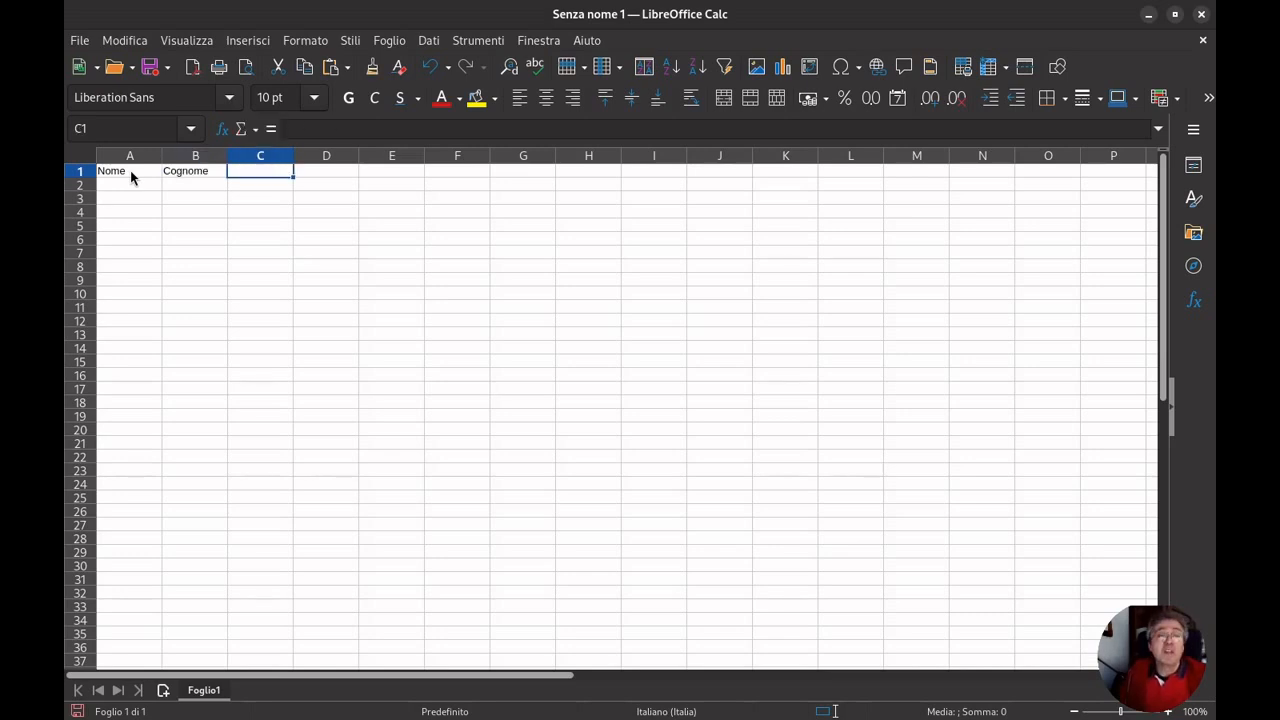
# Move the cell cursor back and forth across the neighbouring columns and rows, finishing on cell C1
pyautogui.press('Left')
pyautogui.press('Left')
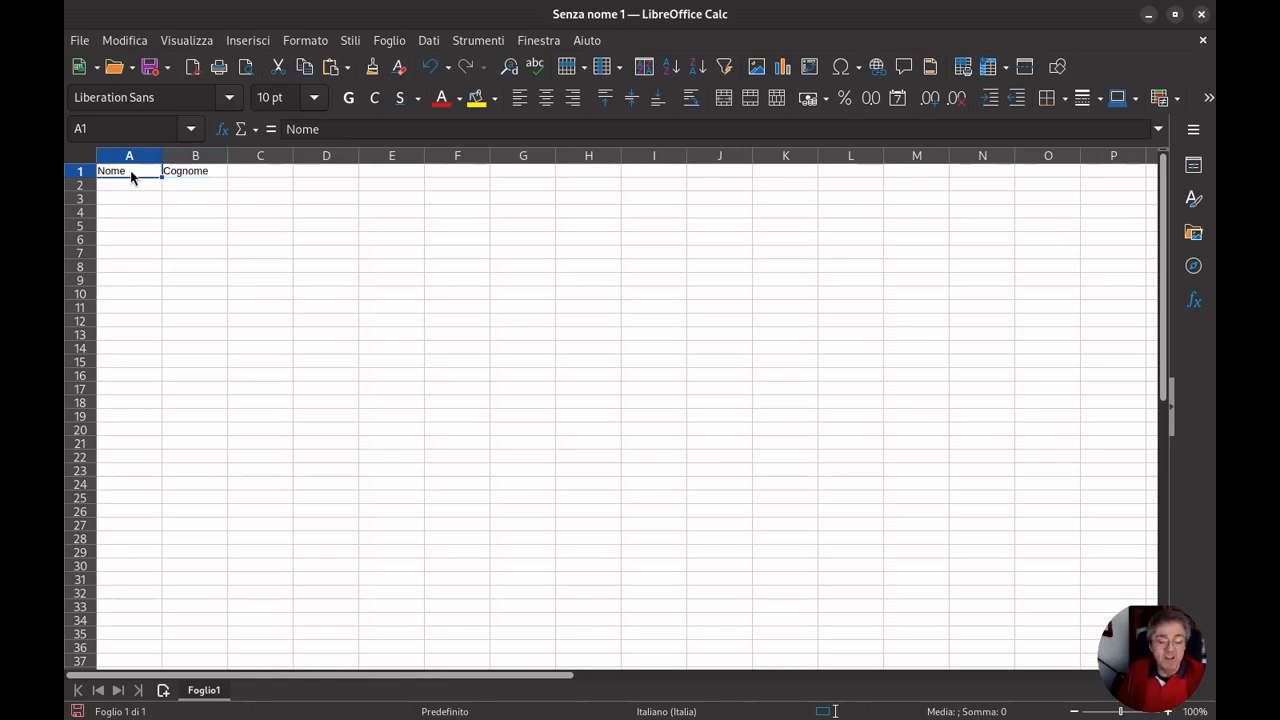
pyautogui.press('Right')
pyautogui.press('Right')
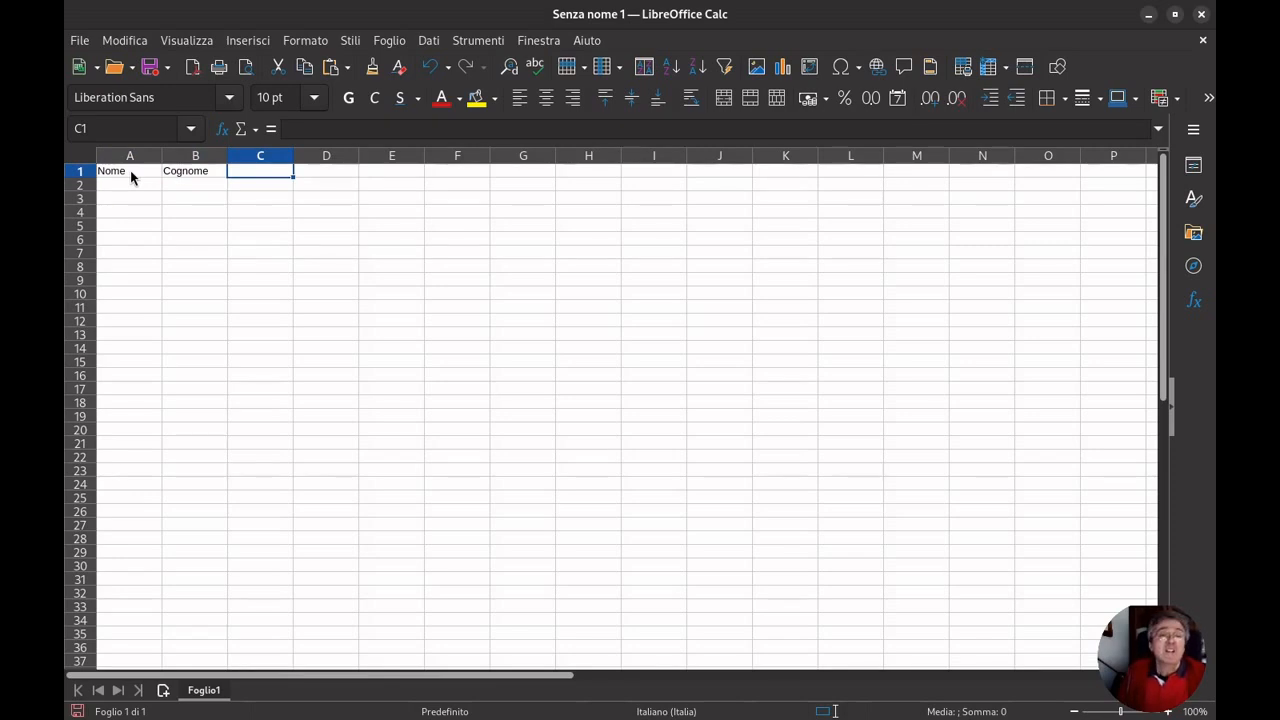
pyautogui.press('Down')
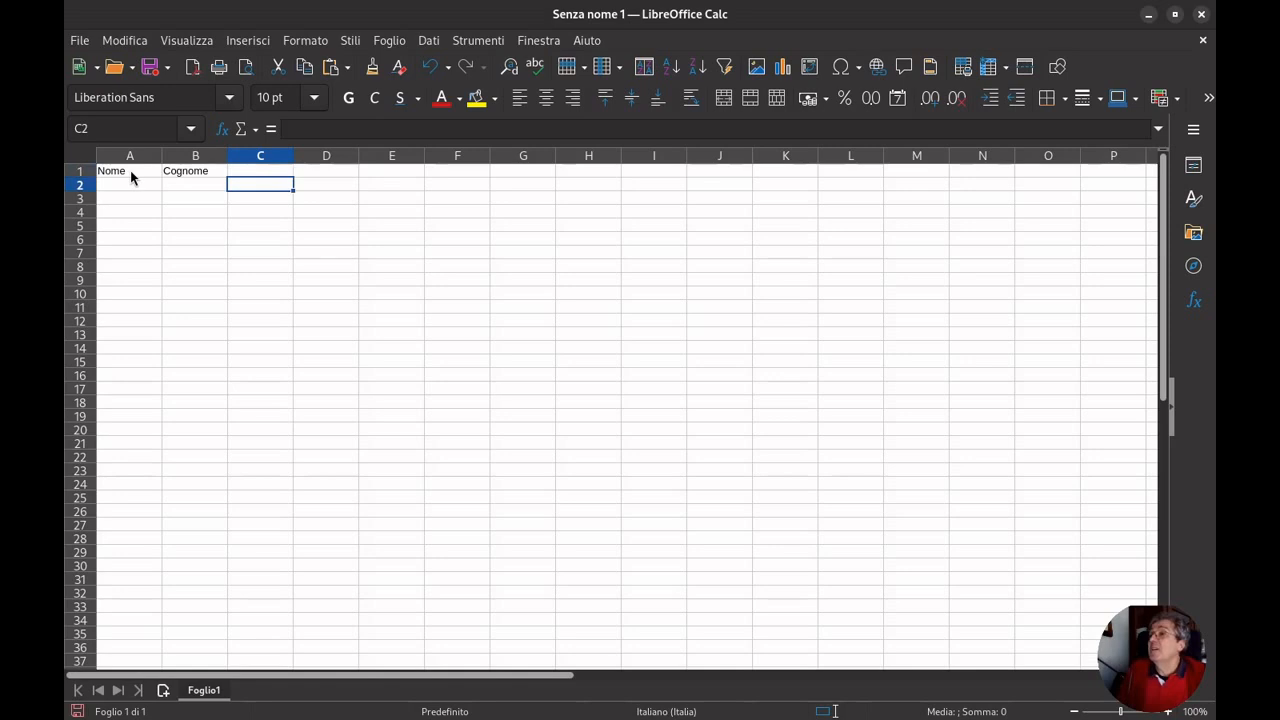
pyautogui.press('Down')
pyautogui.press('Down')
pyautogui.press('Left')
pyautogui.press('Left')
pyautogui.press('Right')
pyautogui.press('Right')
pyautogui.press('Right')
pyautogui.press('Down')
pyautogui.press('Down')
pyautogui.press('Up')
pyautogui.press('Up')
pyautogui.press('Up')
pyautogui.press('Up')
pyautogui.press('Up')
pyautogui.press('Left')
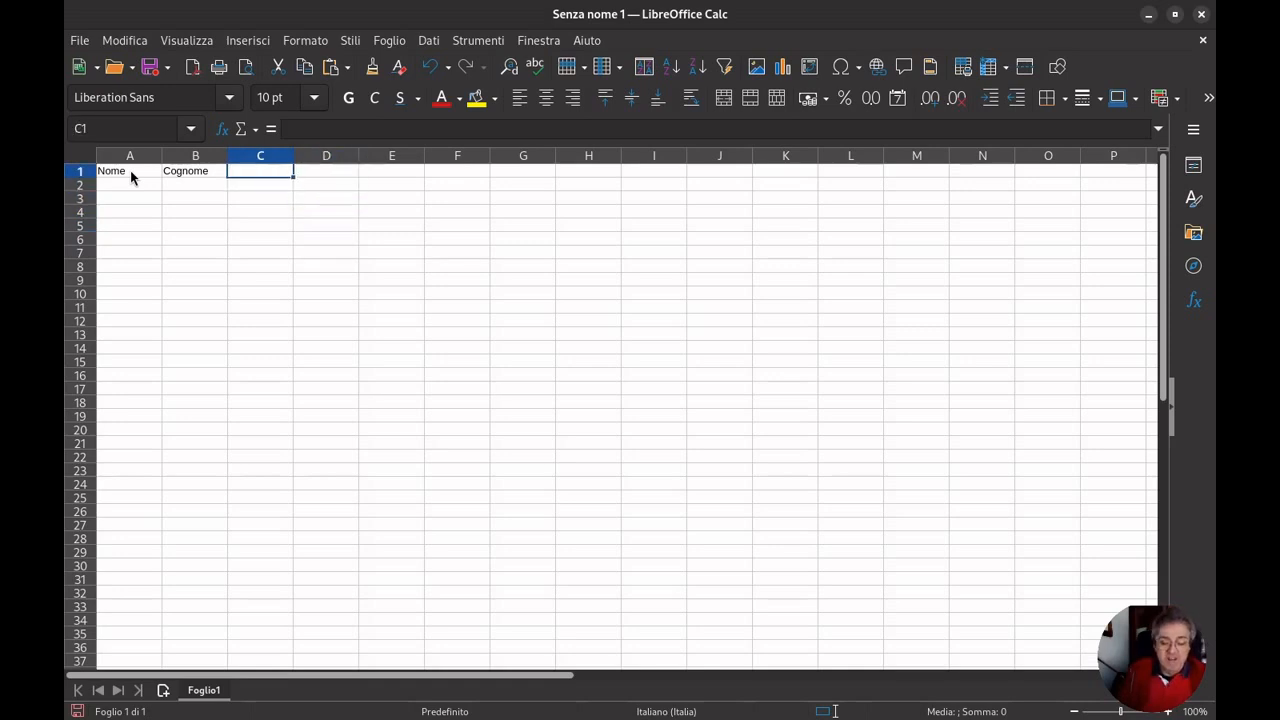
# Enter the heading "età" in cell C1 and return to cell A1
pyautogui.write('rt')
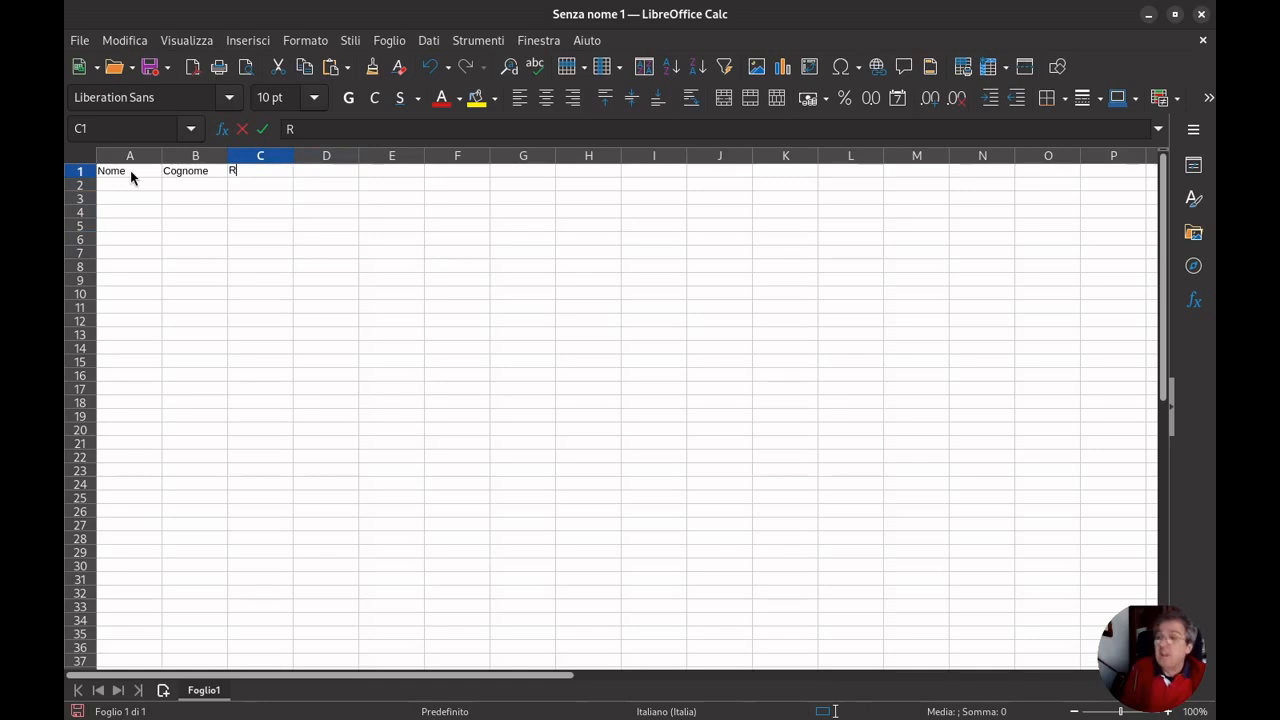
pyautogui.write('à')
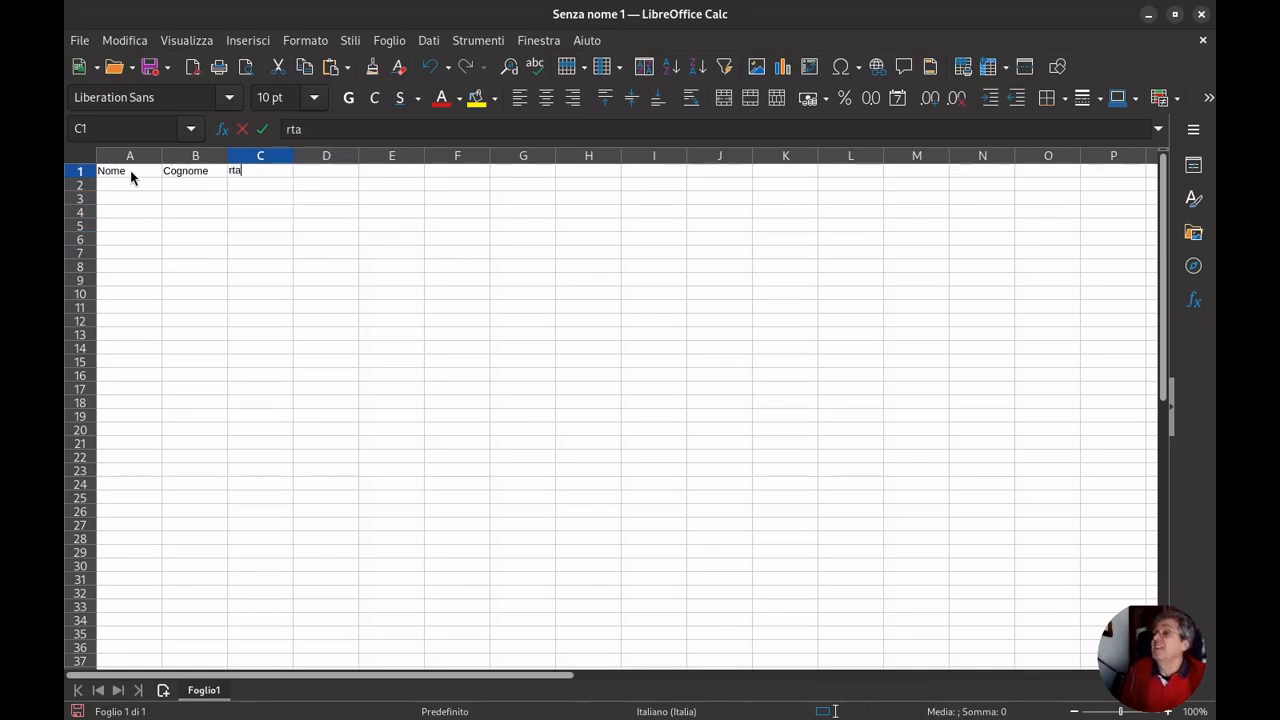
pyautogui.press('BackSpace')
pyautogui.press('BackSpace')
pyautogui.press('BackSpace')
pyautogui.write('eta')
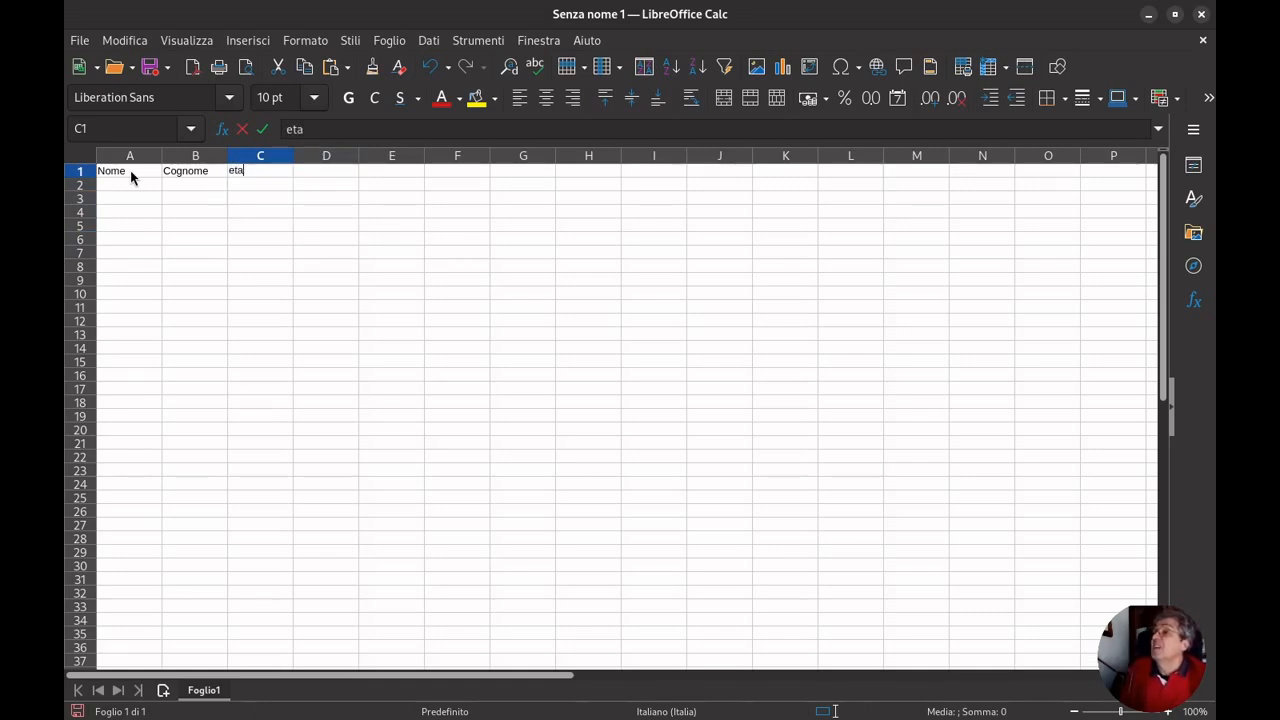
pyautogui.press('BackSpace')
pyautogui.write('à')
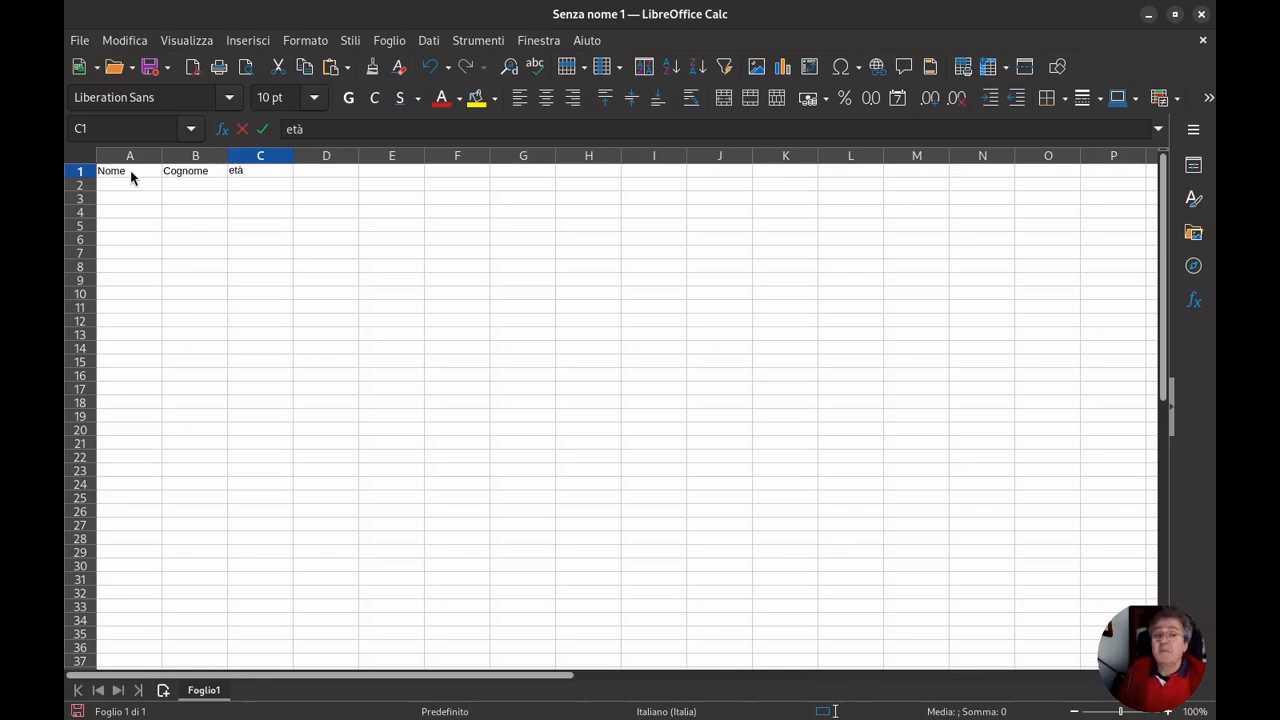
pyautogui.press('Left')
pyautogui.press('Left')
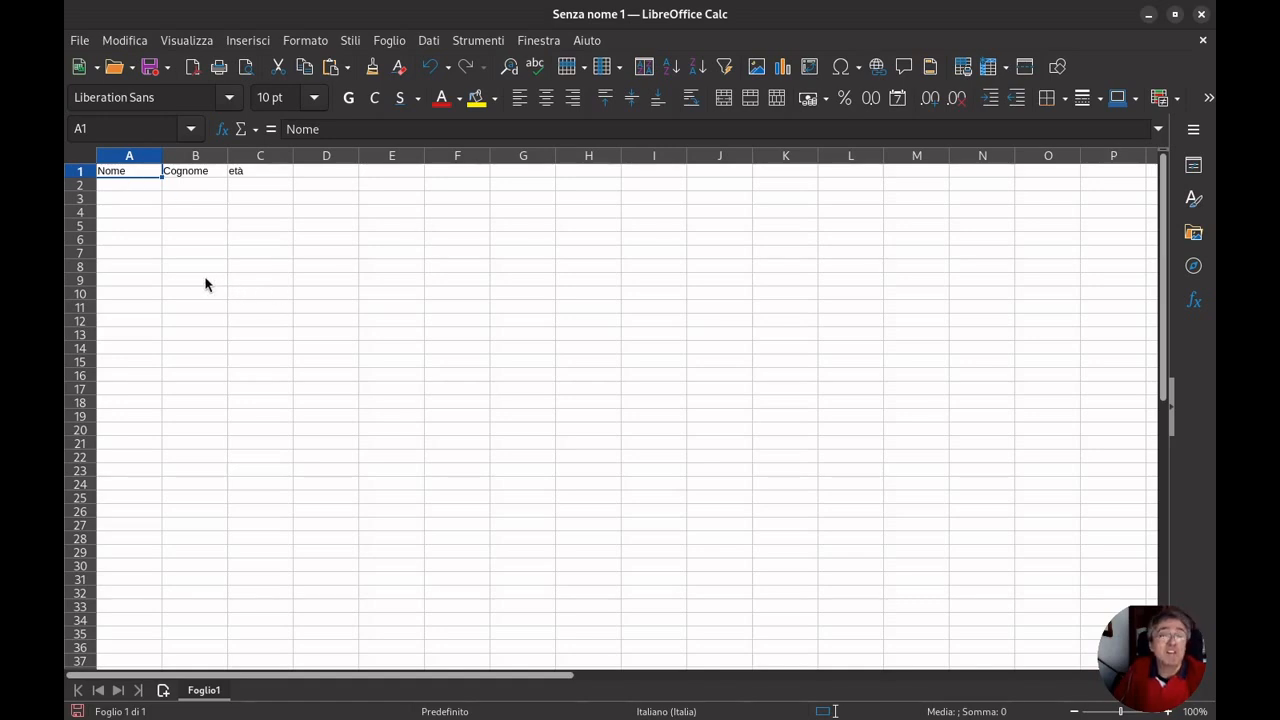
# Select the three heading cells A1:C1
pyautogui.moveTo(149, 169); pyautogui.dragTo(111, 173)
pyautogui.click(129, 170)
pyautogui.click(126, 176)
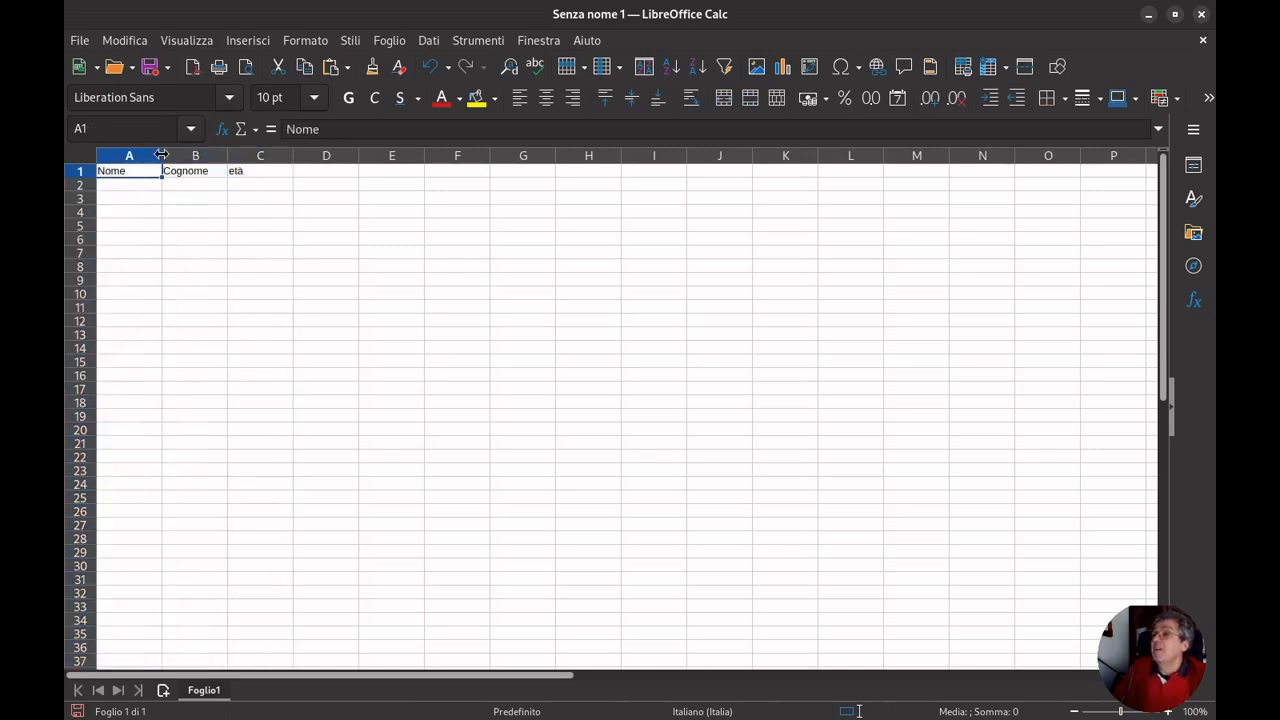
pyautogui.click(149, 161)
pyautogui.moveTo(143, 172); pyautogui.dragTo(259, 158)
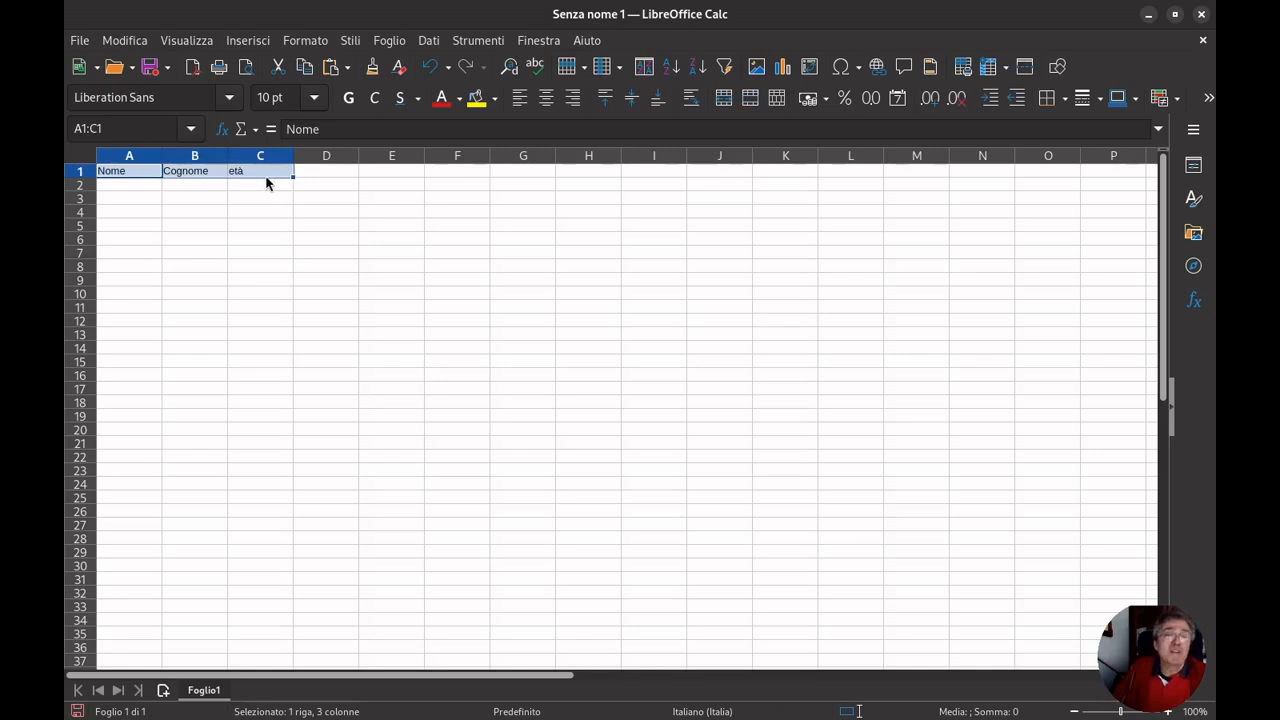
# Select the whole of row 2, followed by the whole of column A
pyautogui.click(167, 197)
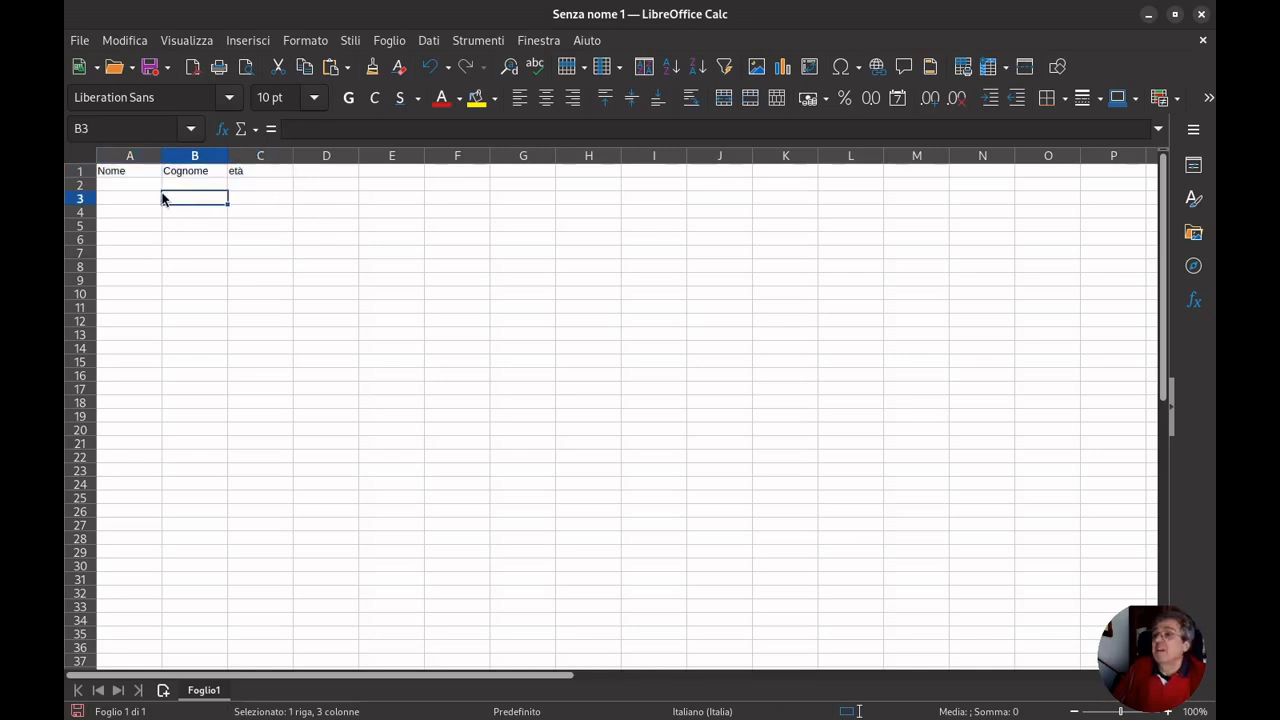
pyautogui.click(84, 186)
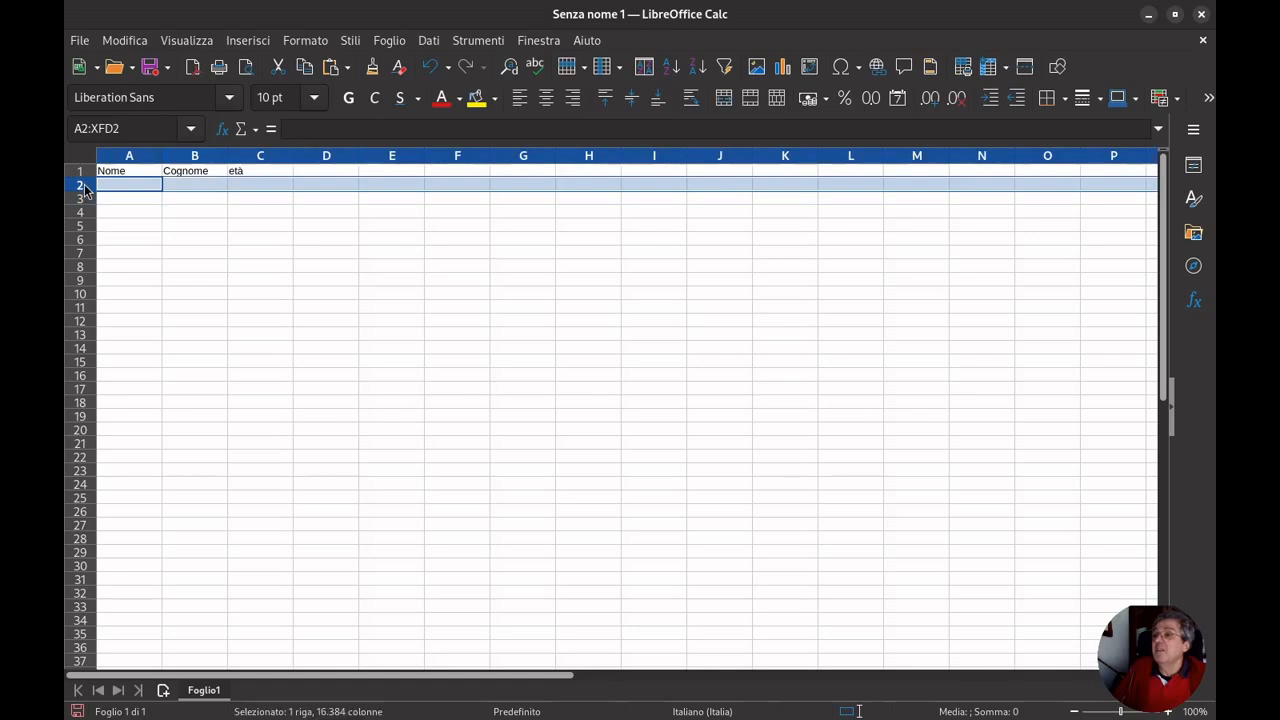
pyautogui.click(137, 160)
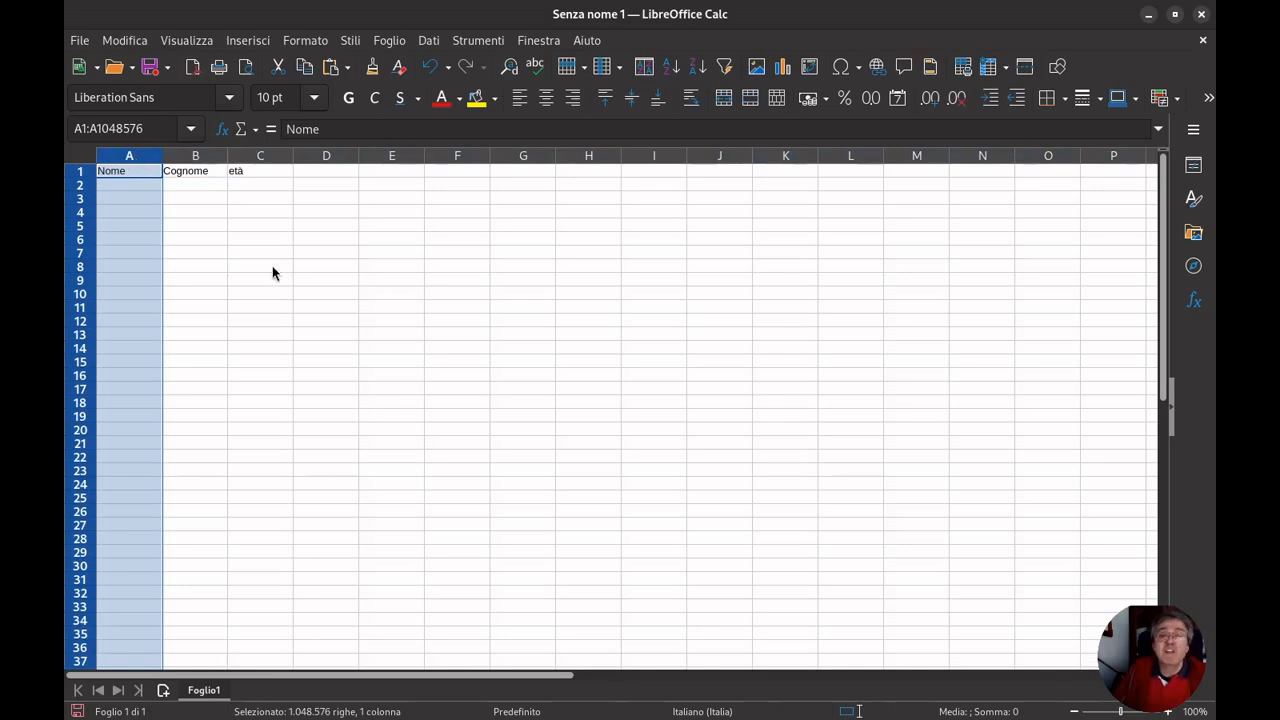
# Select the rectangular cell range A3:E16
pyautogui.click(246, 256)
pyautogui.click(146, 199)
pyautogui.moveTo(146, 200); pyautogui.dragTo(366, 383)
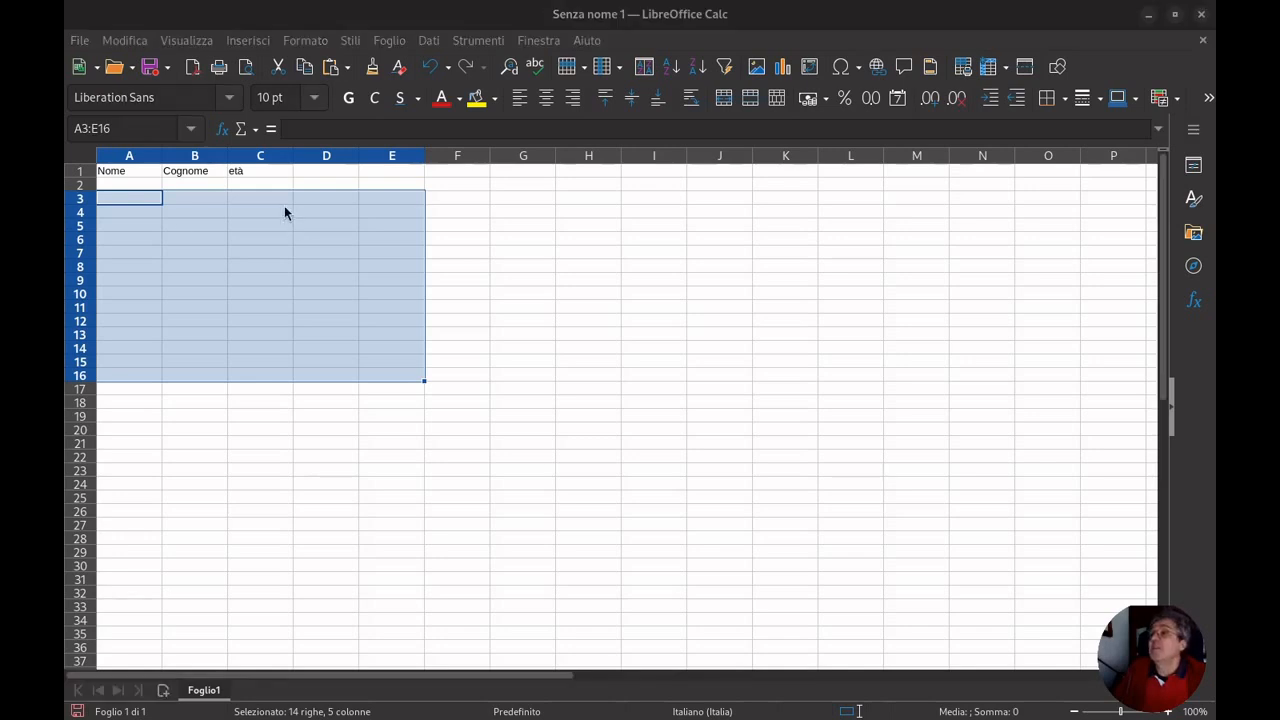
# Insert an empty column before the "Nome" column
pyautogui.click(129, 184)
pyautogui.click(128, 156)
pyautogui.click(250, 240)
pyautogui.click(135, 157)
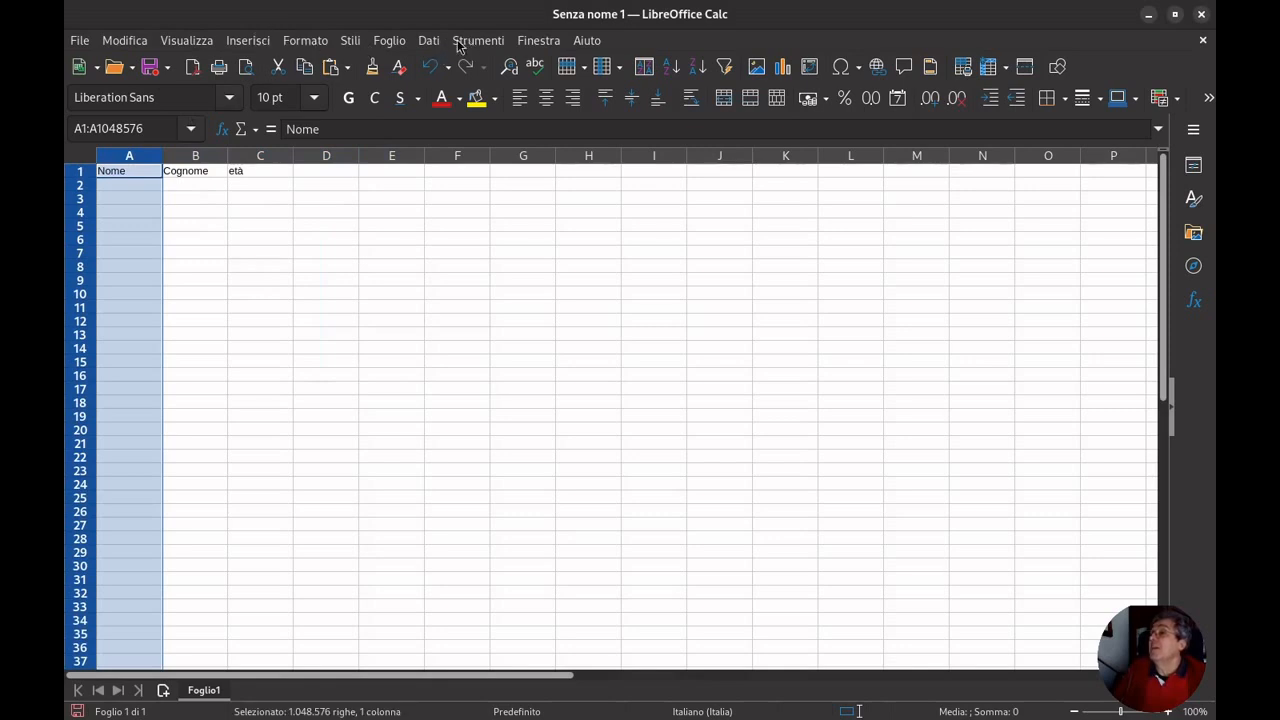
pyautogui.click(393, 45)
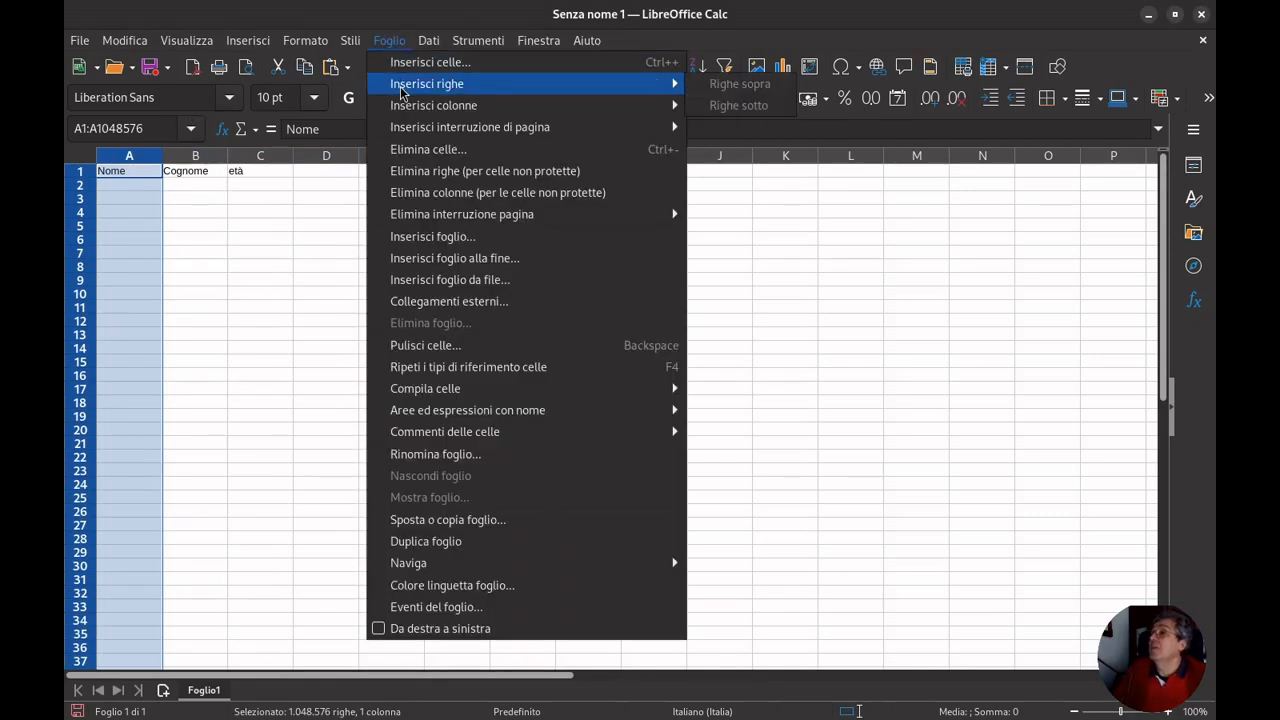
pyautogui.moveTo(676, 88)
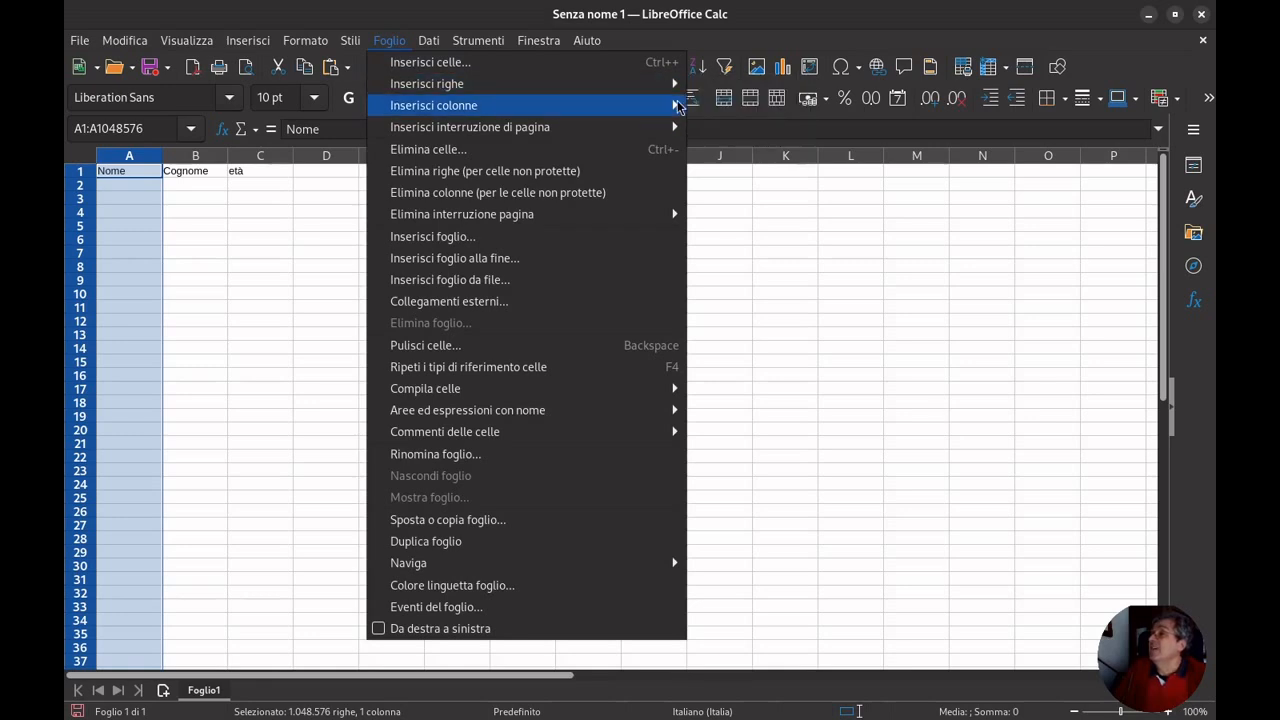
pyautogui.click(727, 113)
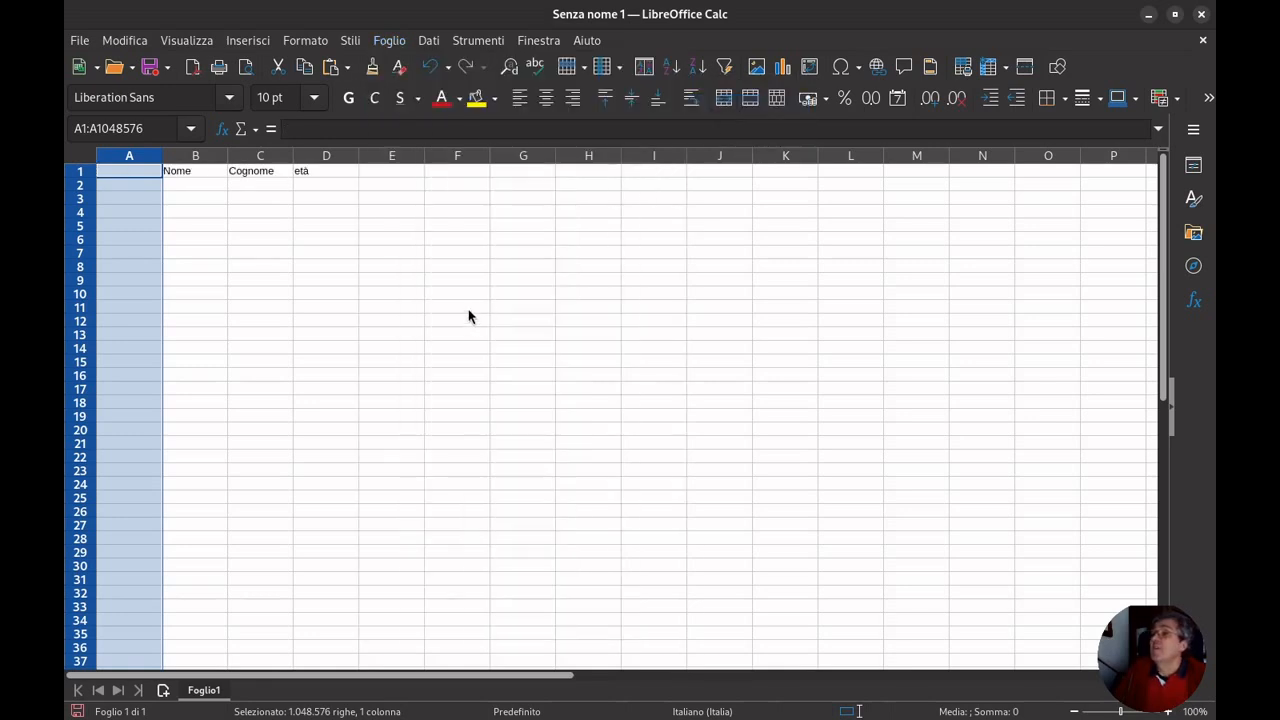
# Enter the heading "Cod." in cell A1 of the empty first column
pyautogui.click(326, 253)
pyautogui.click(120, 172)
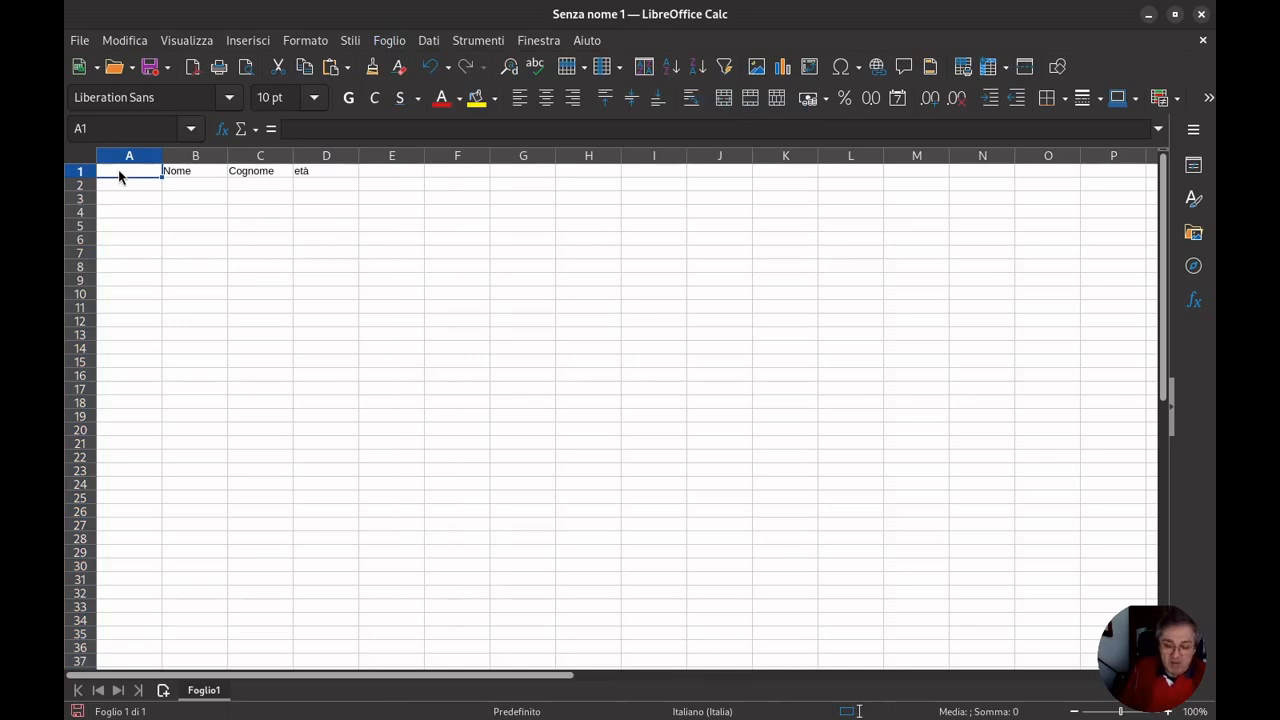
pyautogui.write('N')
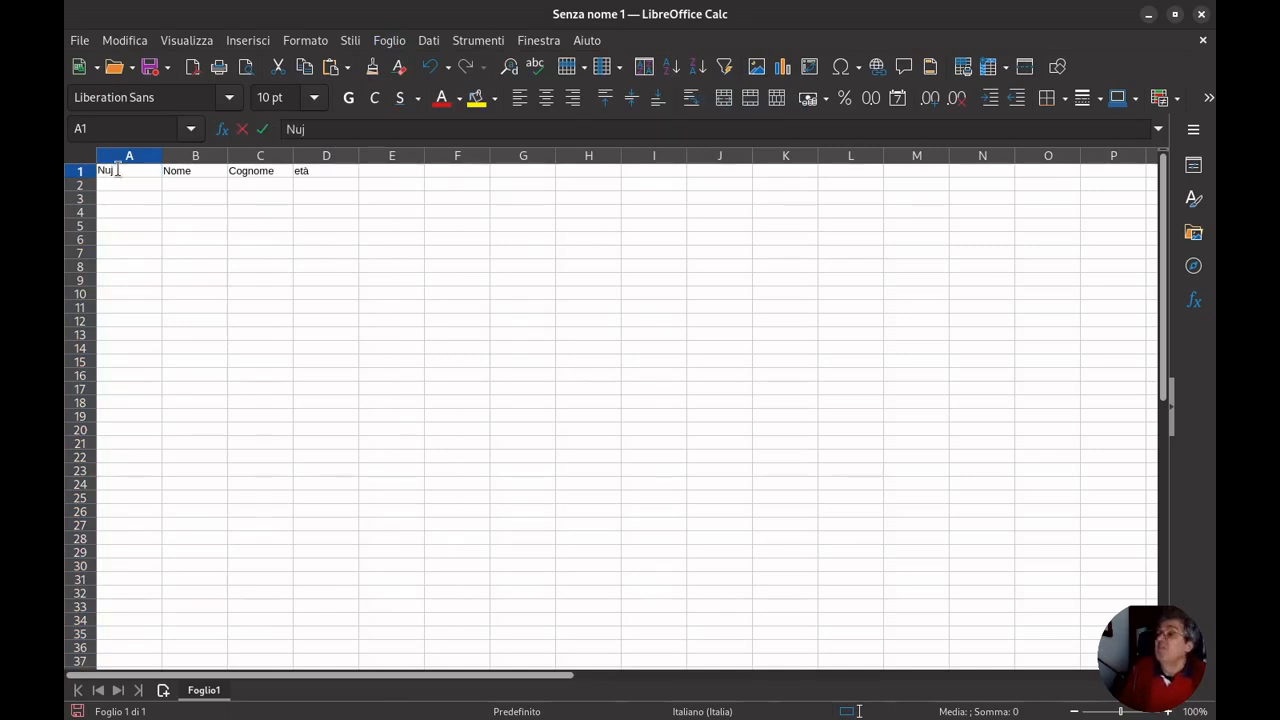
pyautogui.press('BackSpace')
pyautogui.write('Cod.')
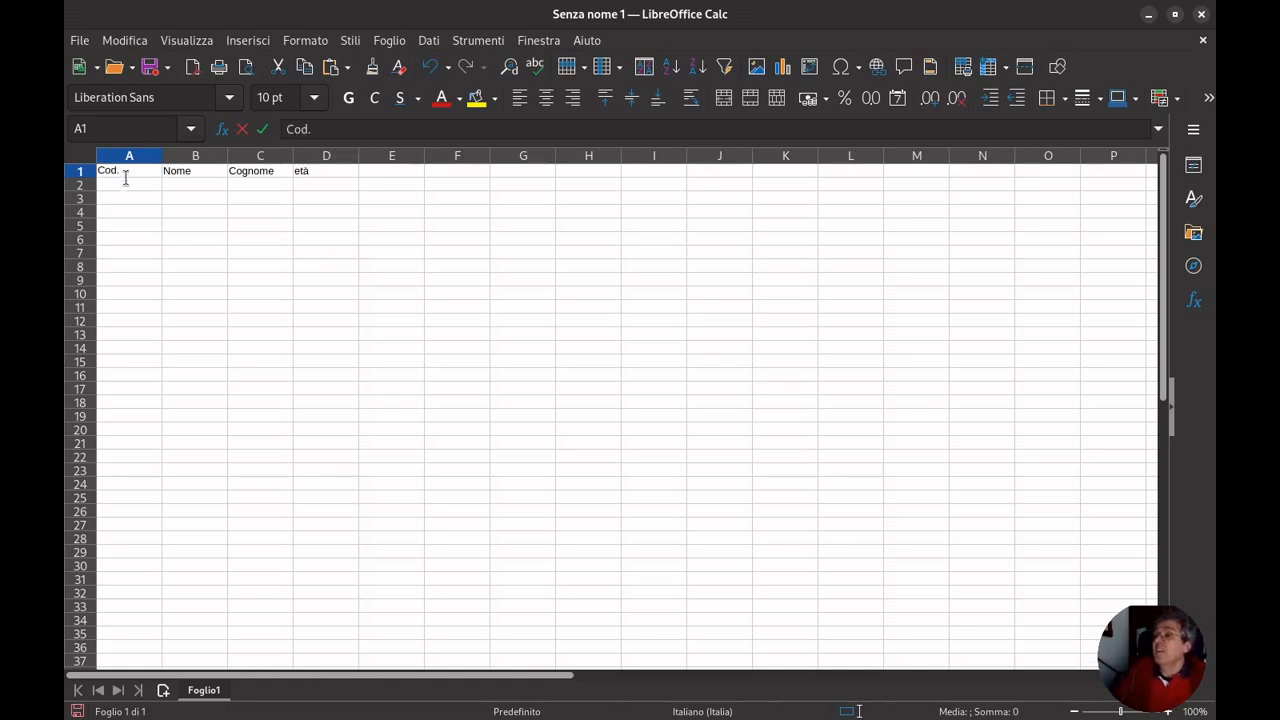
pyautogui.press('Return')
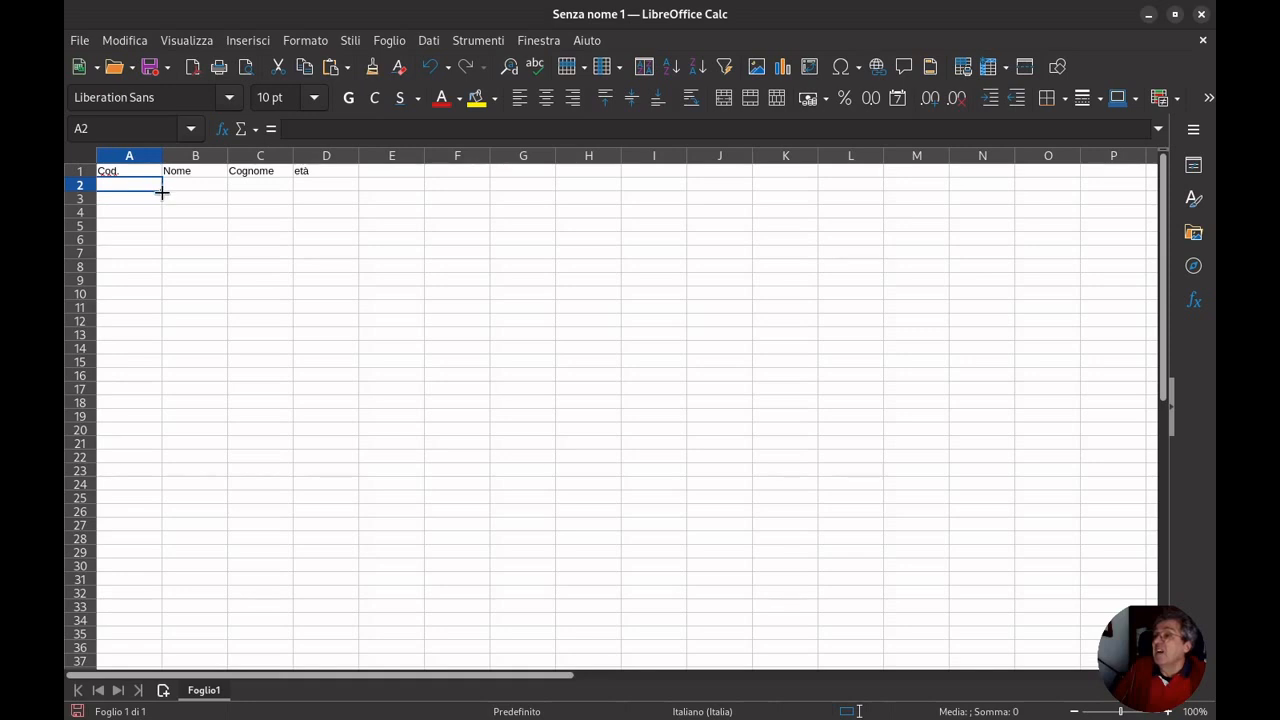
# Enter 1 in cell A2 and fill the number series down to cell A13
pyautogui.moveTo(161, 191); pyautogui.dragTo(136, 390)
pyautogui.click(131, 193)
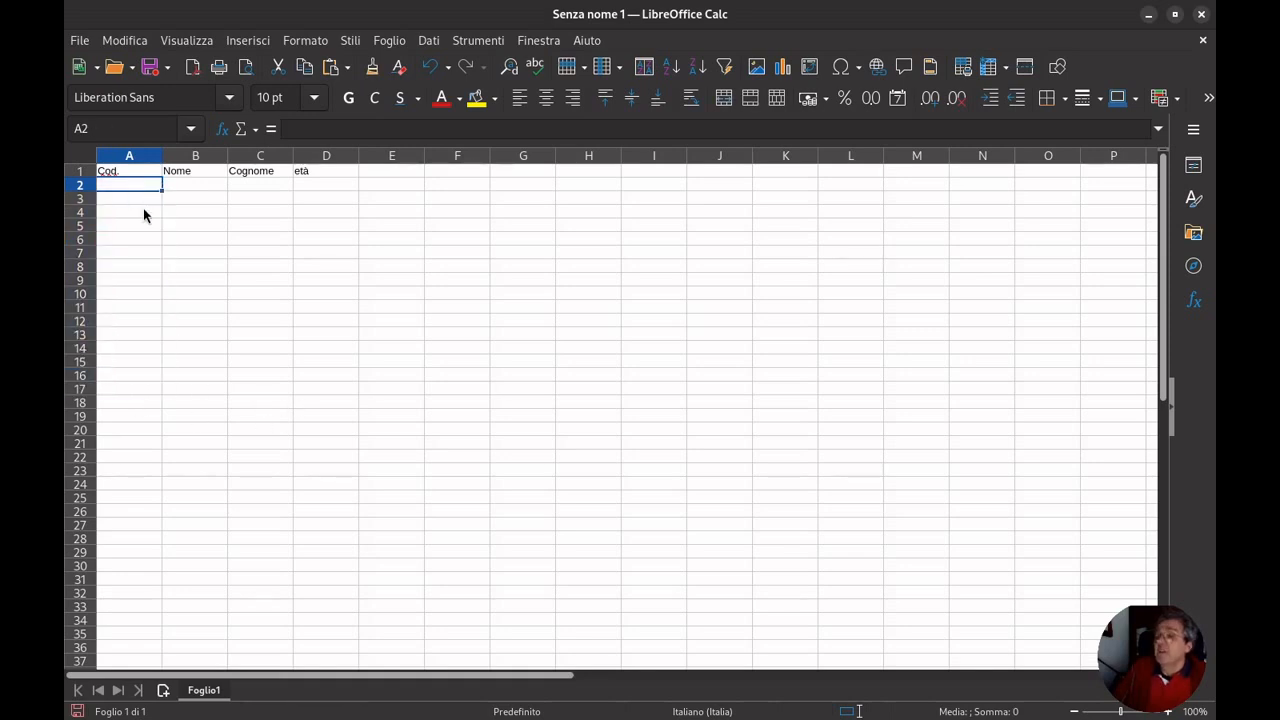
pyautogui.write('1')
pyautogui.press('Return')
pyautogui.click(143, 186)
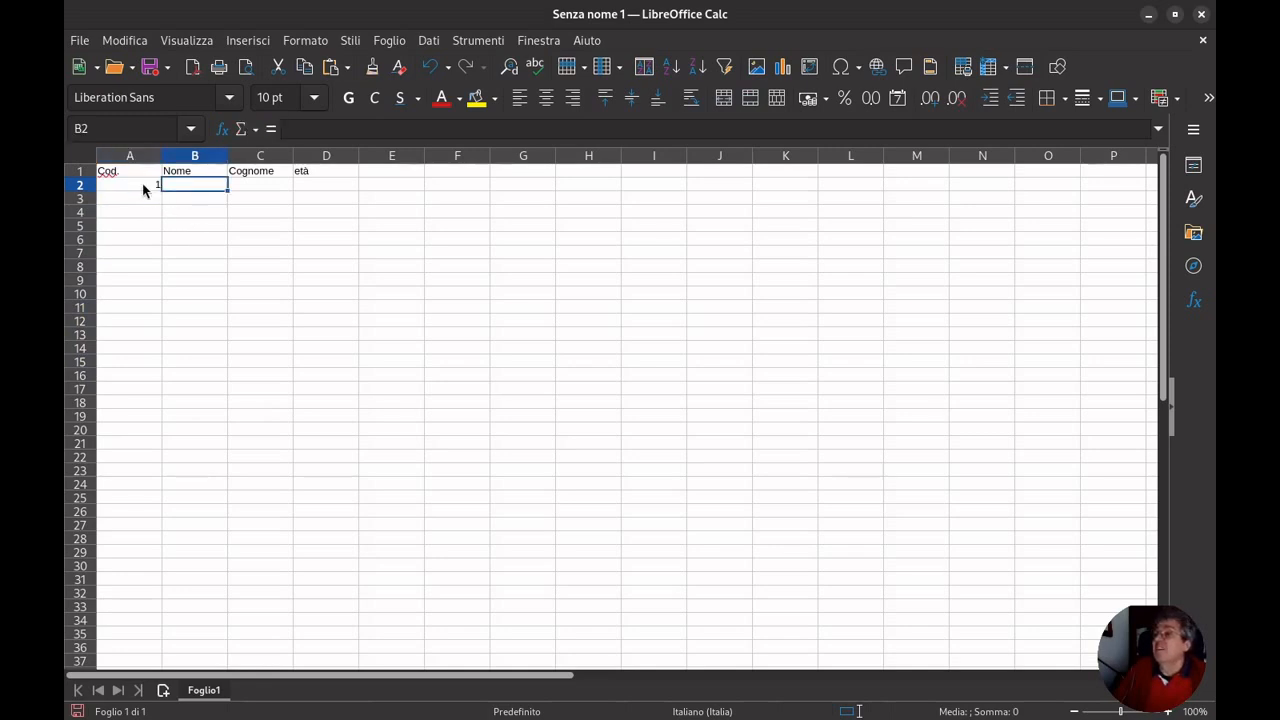
pyautogui.moveTo(161, 191); pyautogui.dragTo(152, 340)
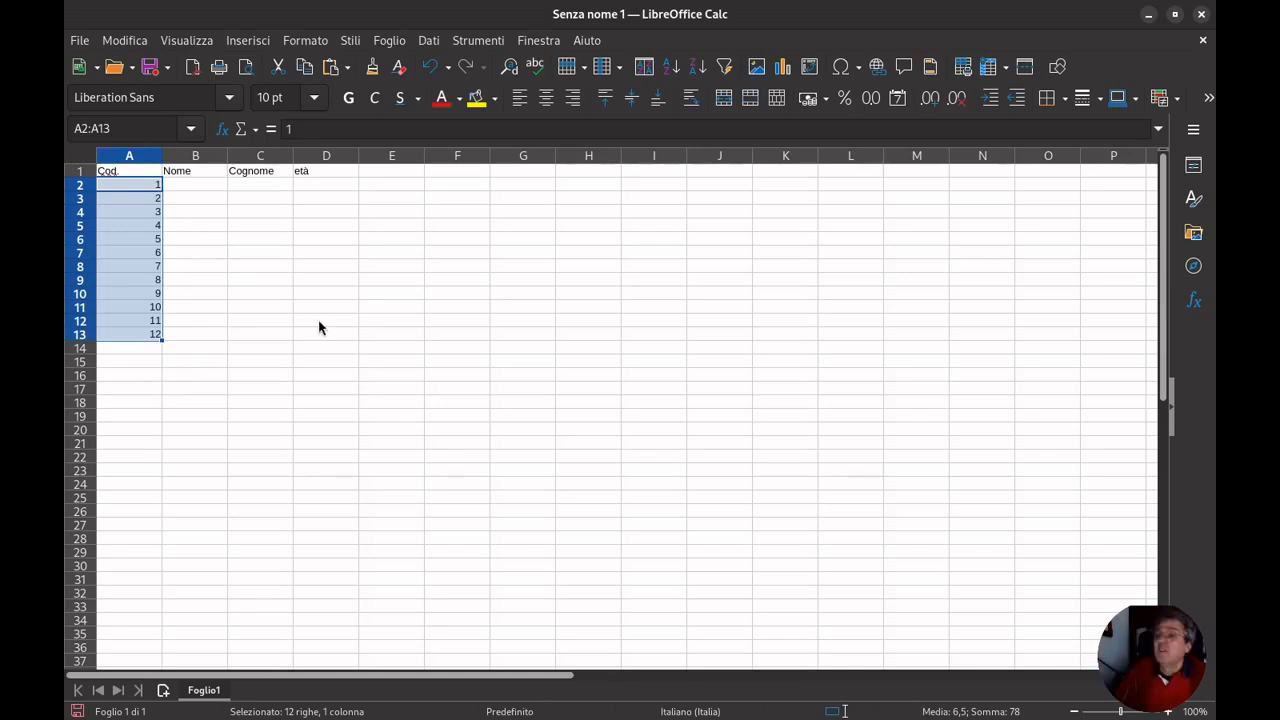
# Enter a person's first name in cell B2 and surname in cell C2
pyautogui.click(206, 188)
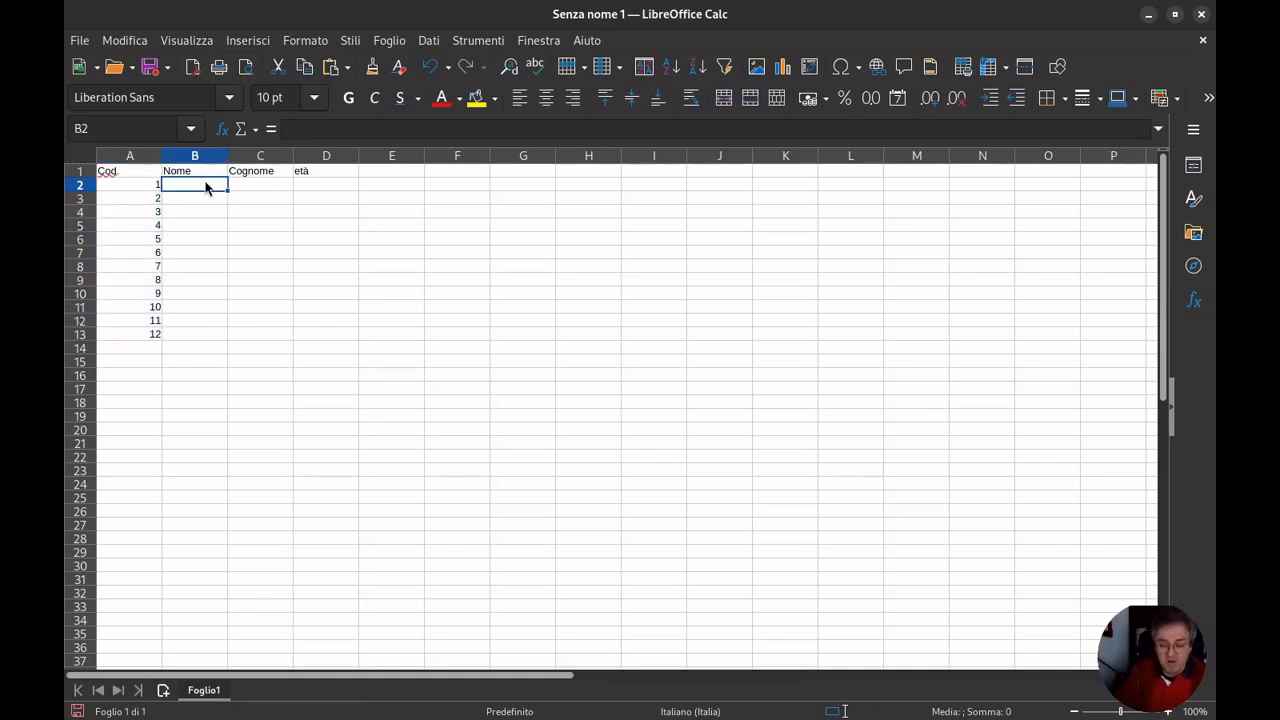
pyautogui.write('Ved')
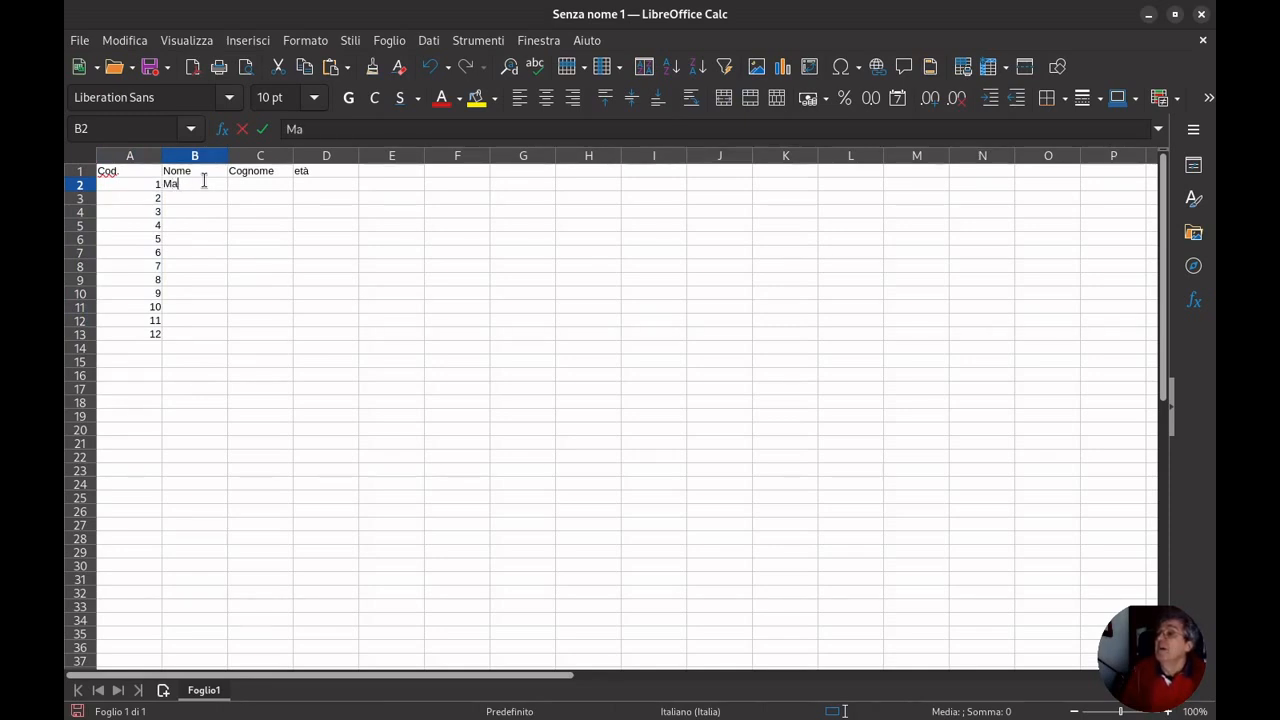
pyautogui.press('Tab')
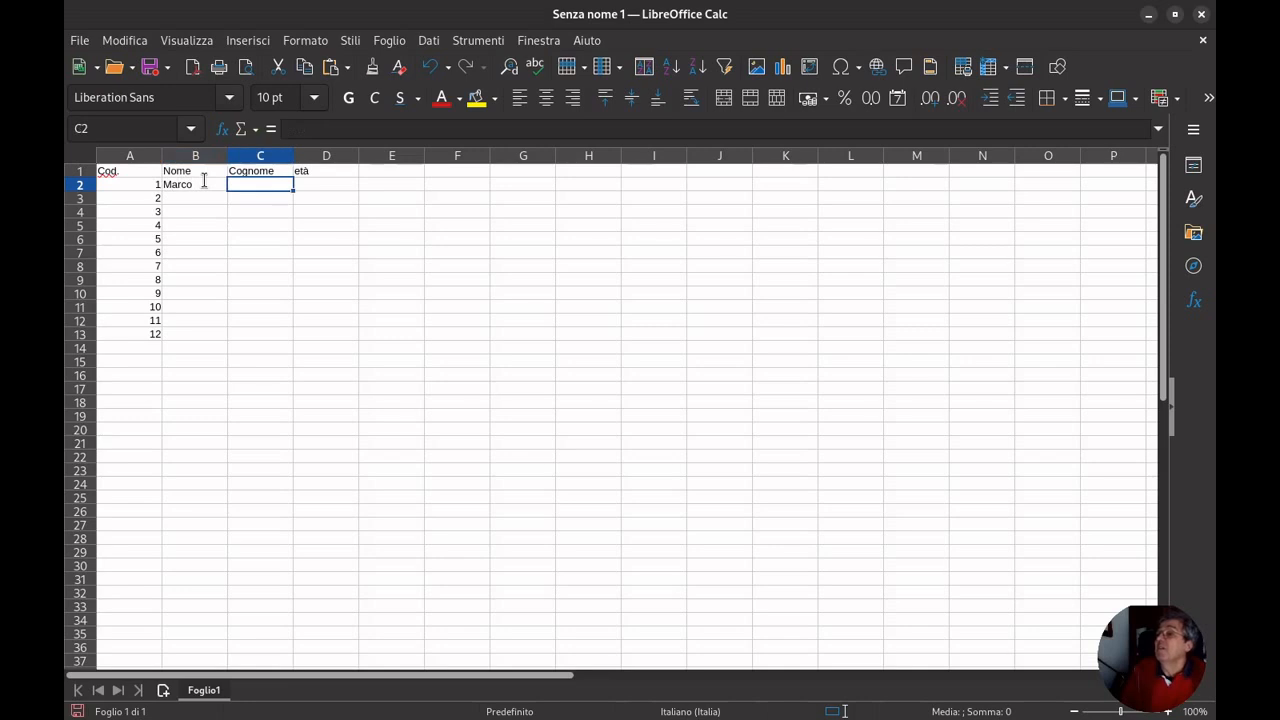
pyautogui.write('Vers')
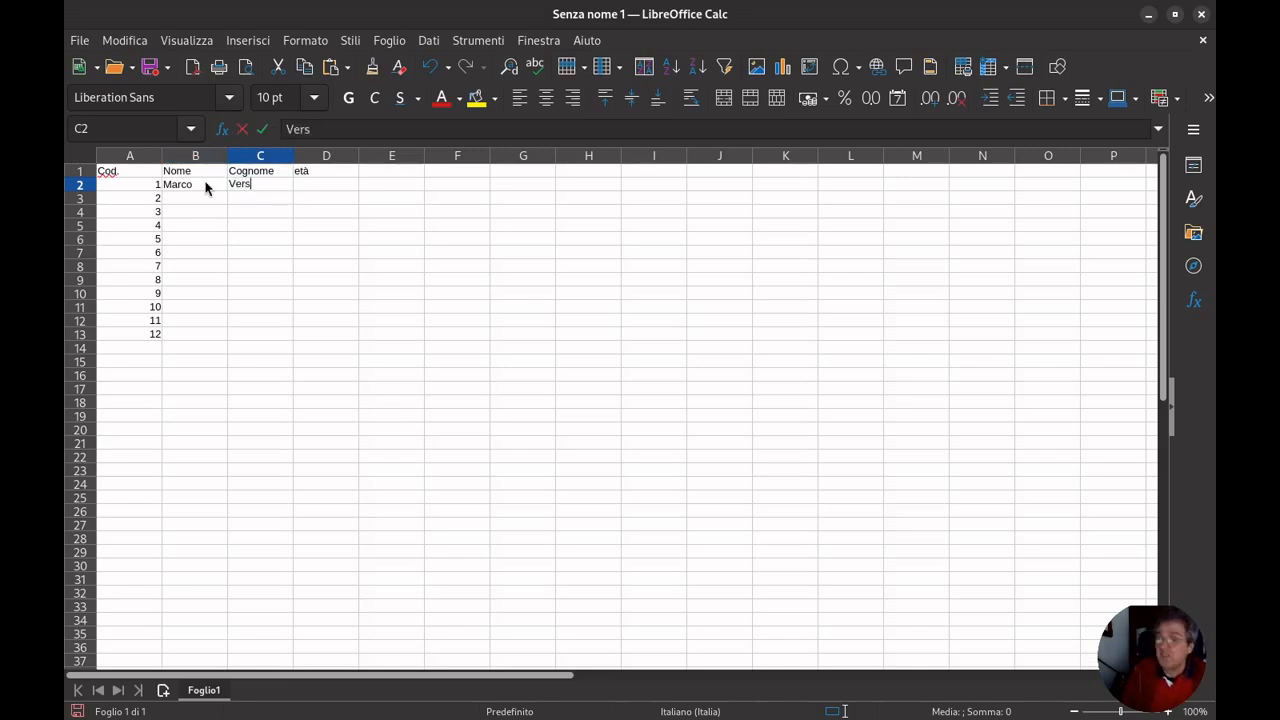
pyautogui.press('BackSpace')
pyautogui.write('di')
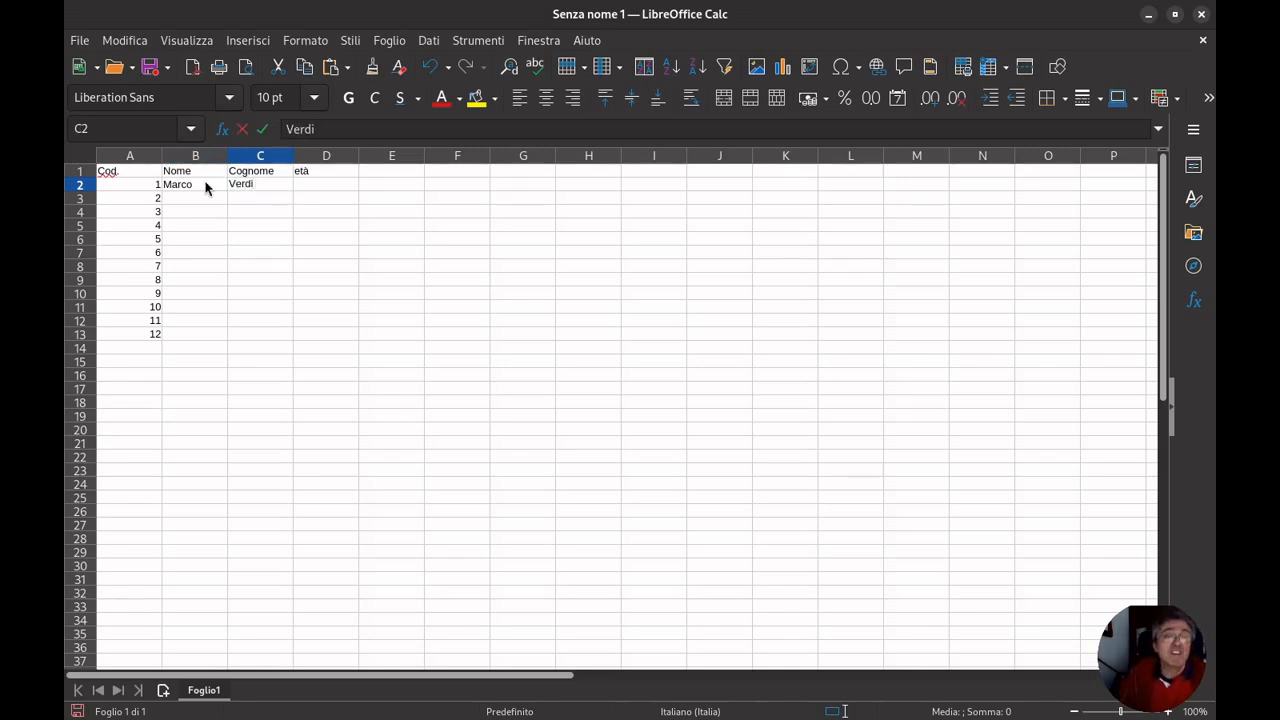
pyautogui.click(130, 190)
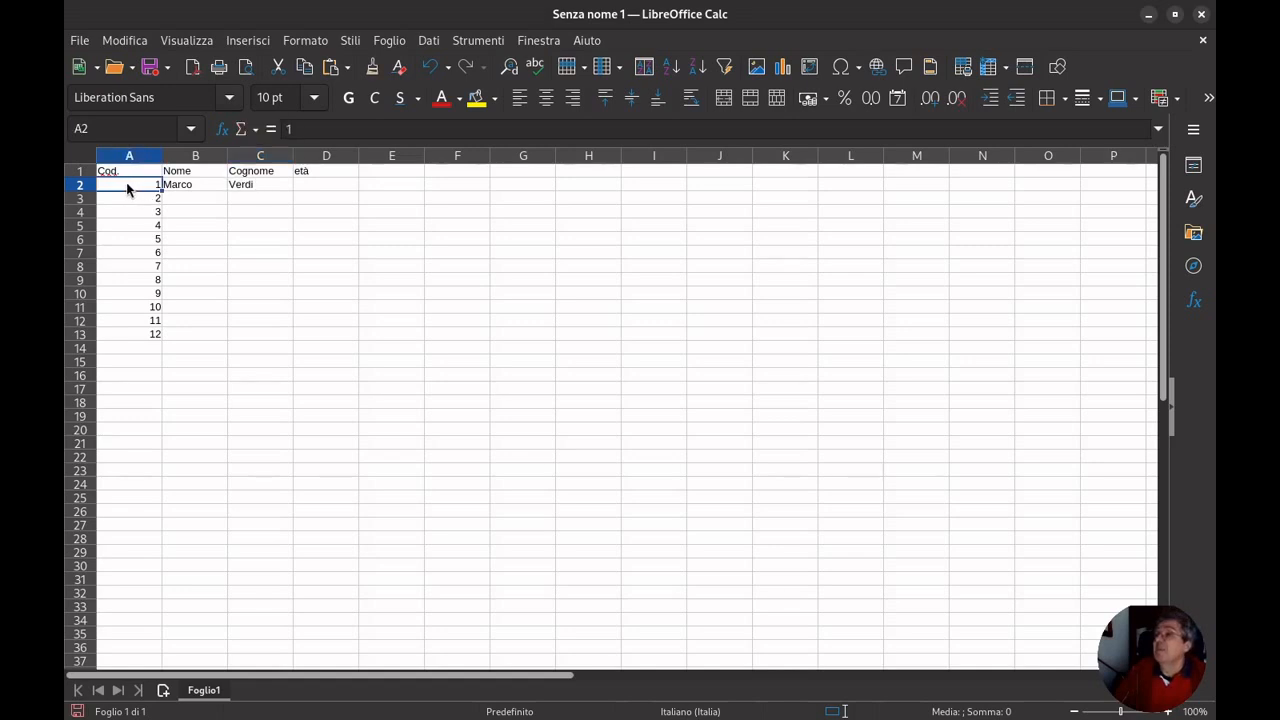
# Try to apply the Intestazione 1 style to the header cells A1:D1
pyautogui.click(108, 172)
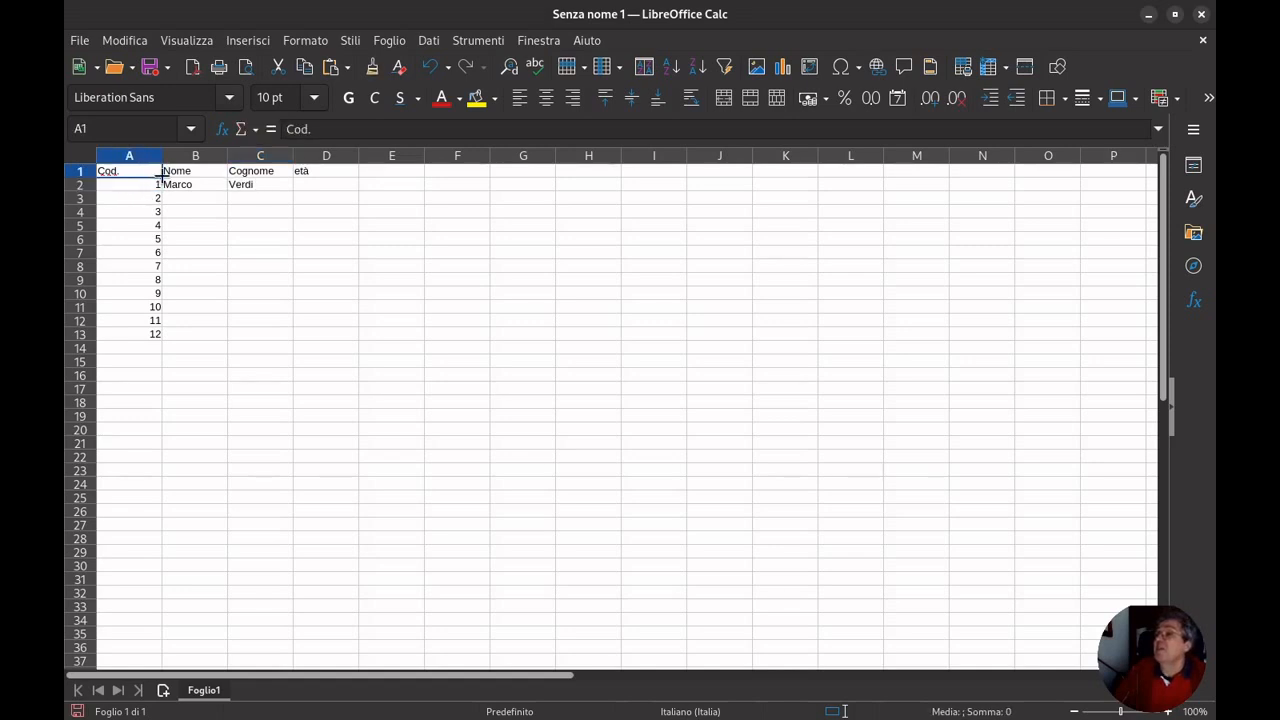
pyautogui.moveTo(166, 176); pyautogui.dragTo(334, 192)
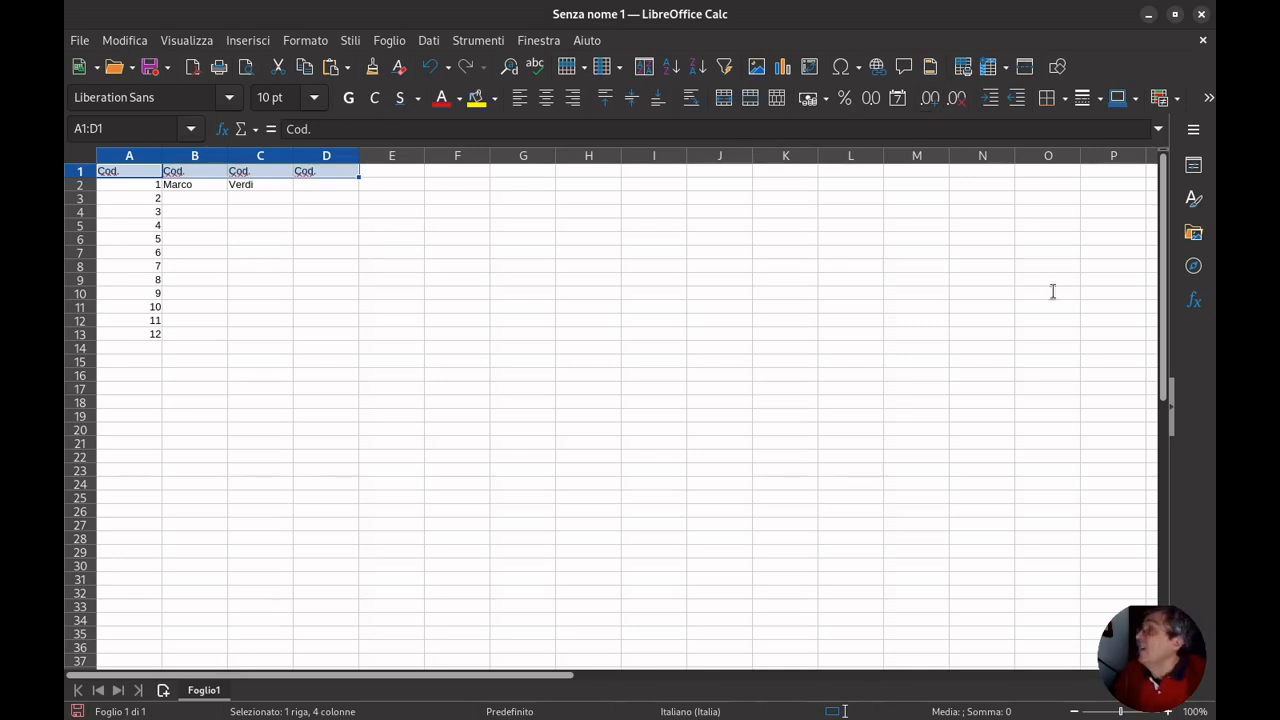
pyautogui.click(354, 44)
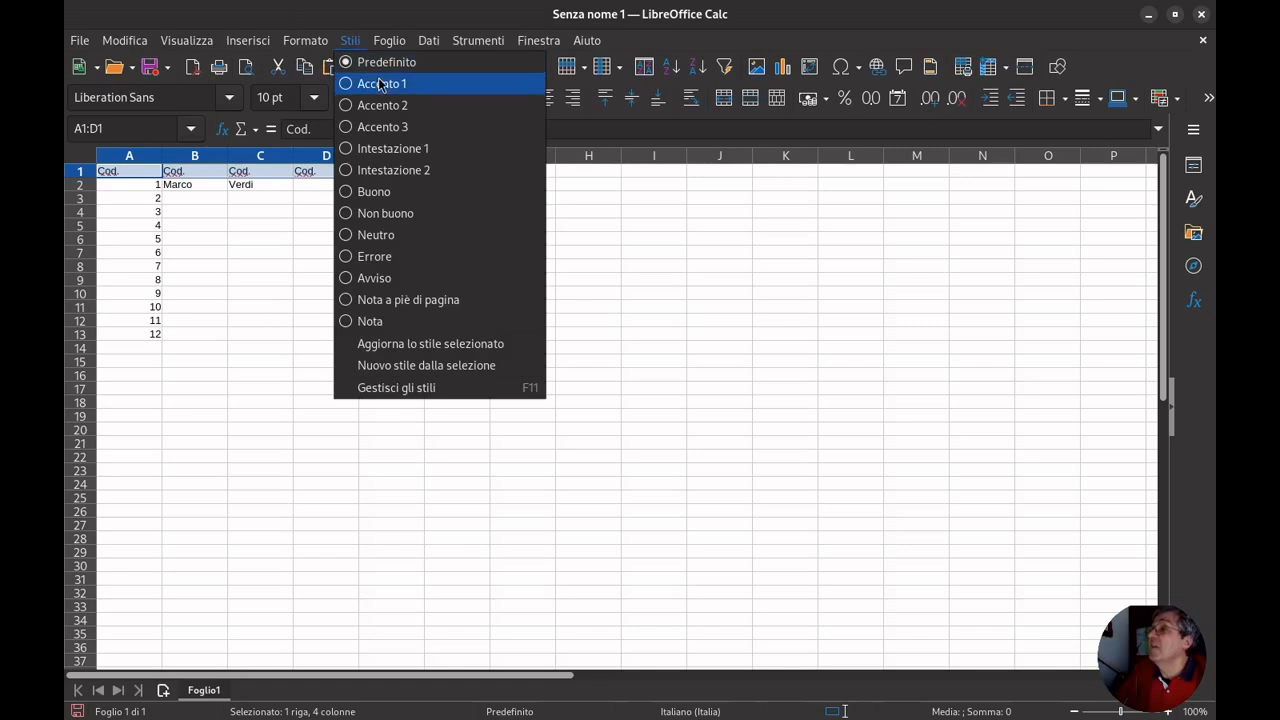
pyautogui.press('Escape')
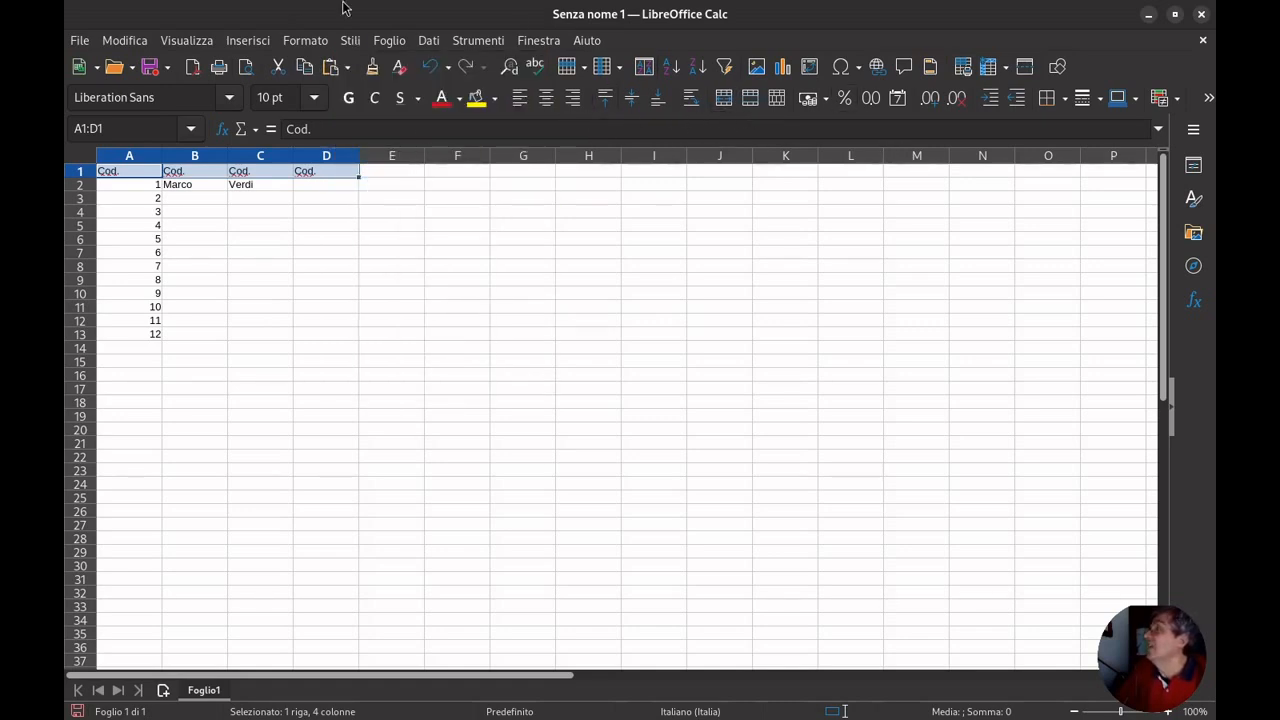
pyautogui.click(312, 42)
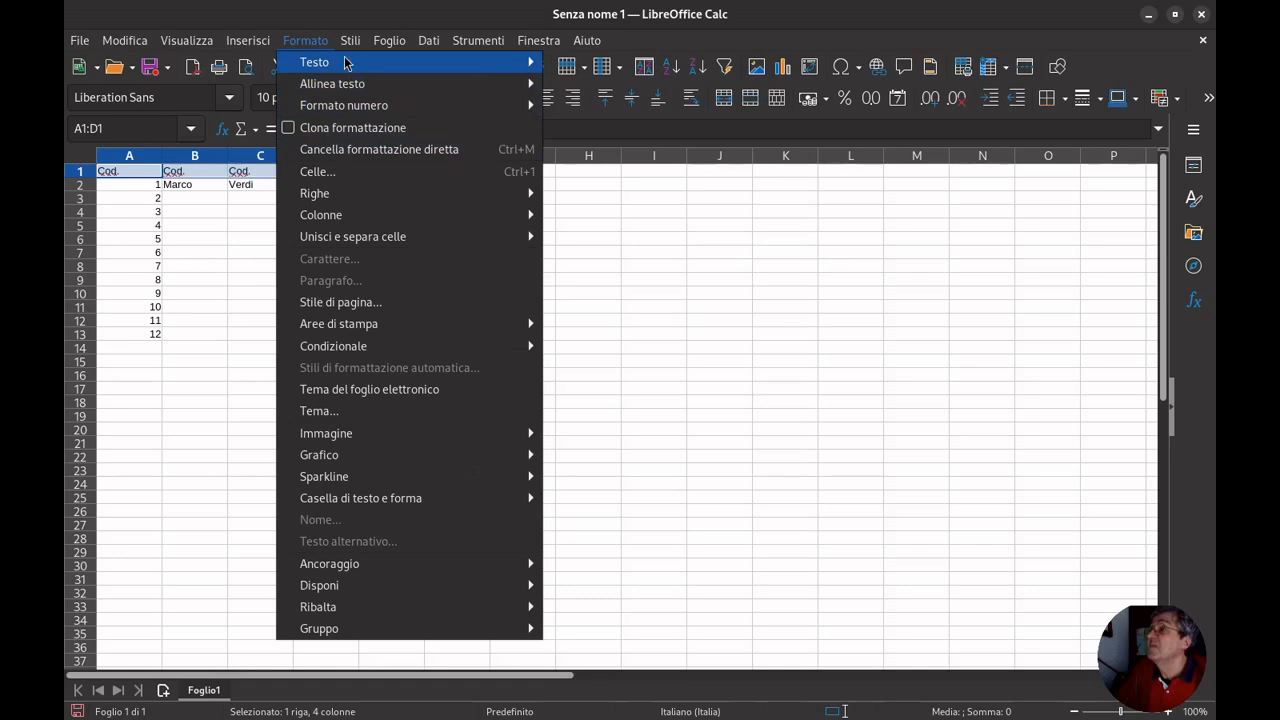
pyautogui.moveTo(350, 41)
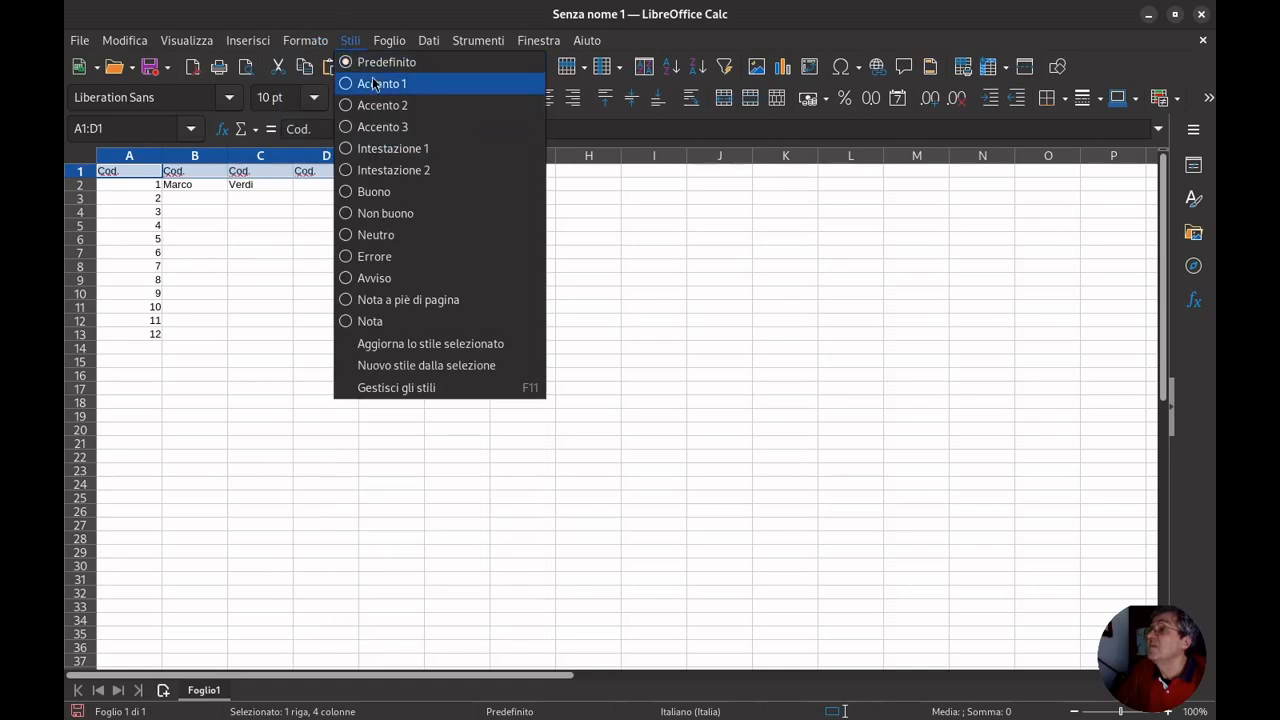
pyautogui.click(415, 150)
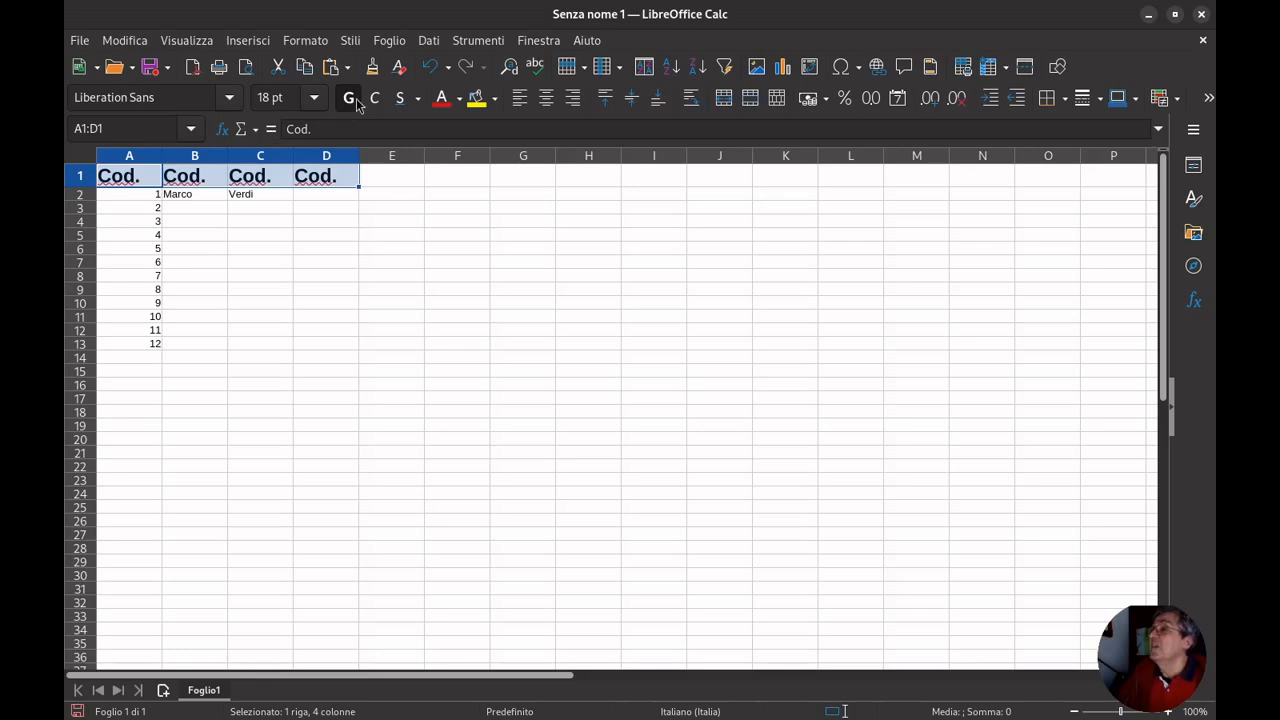
pyautogui.click(426, 66)
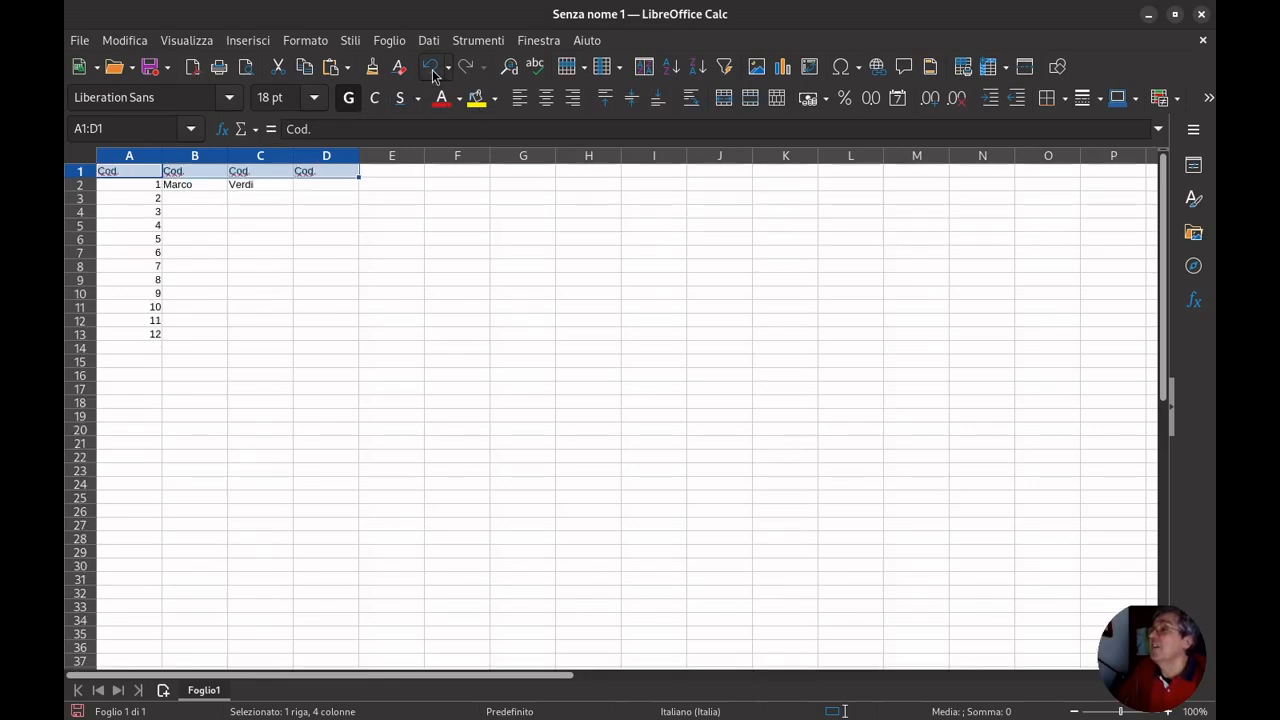
# Undo the fill of "Cod." across the header cells A1:D1
pyautogui.click(204, 174)
pyautogui.click(122, 176)
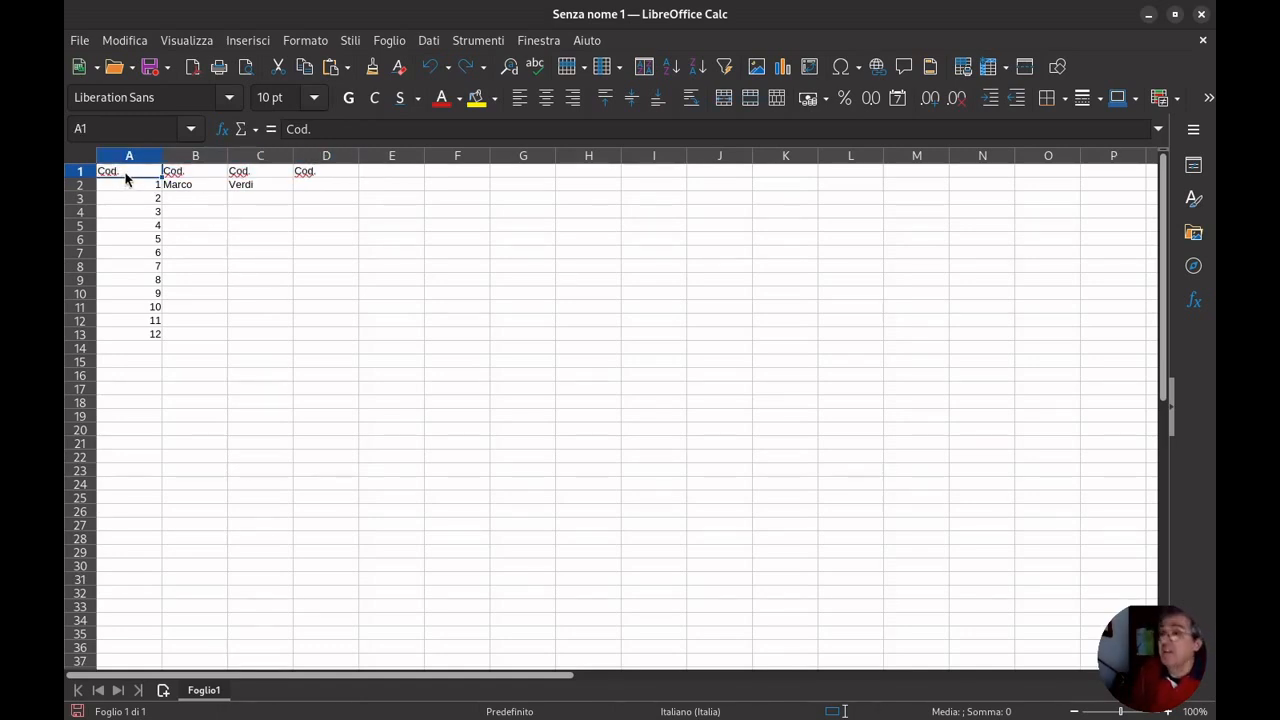
pyautogui.click(430, 66)
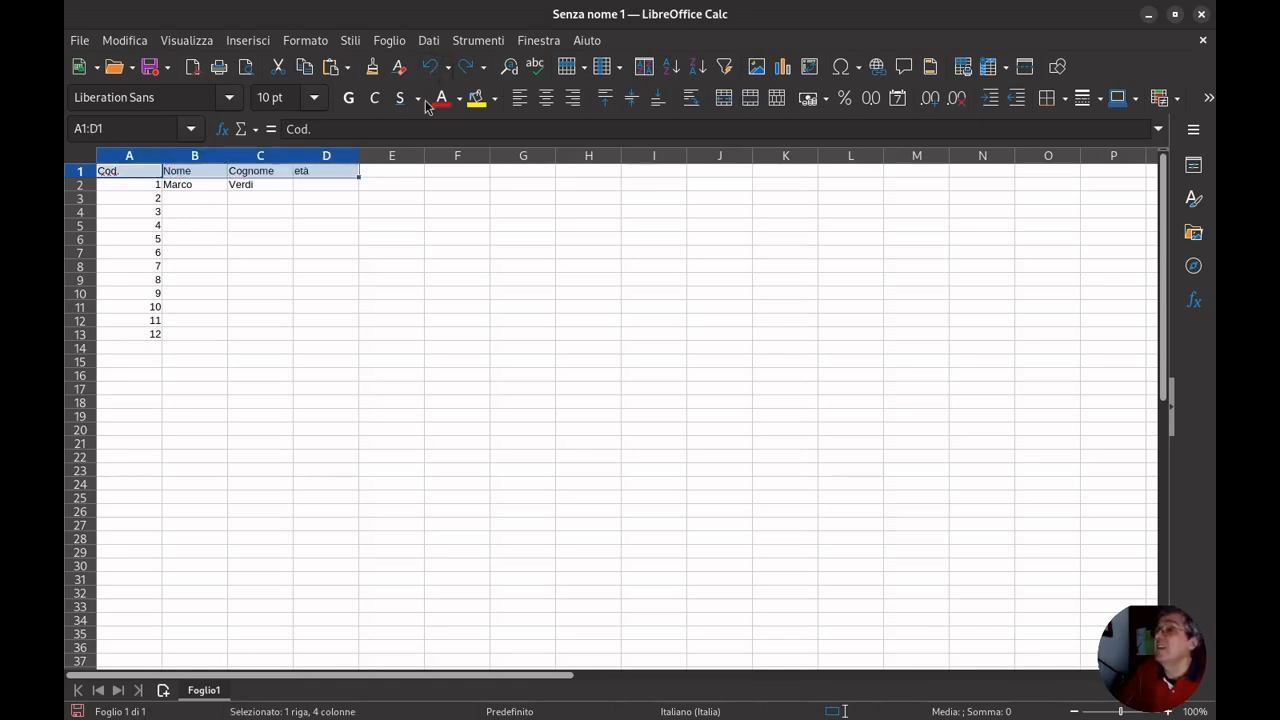
# Make the headings in cells A1:D1 bold
pyautogui.click(411, 190)
pyautogui.click(101, 175)
pyautogui.moveTo(101, 175); pyautogui.dragTo(312, 178)
pyautogui.click(348, 97)
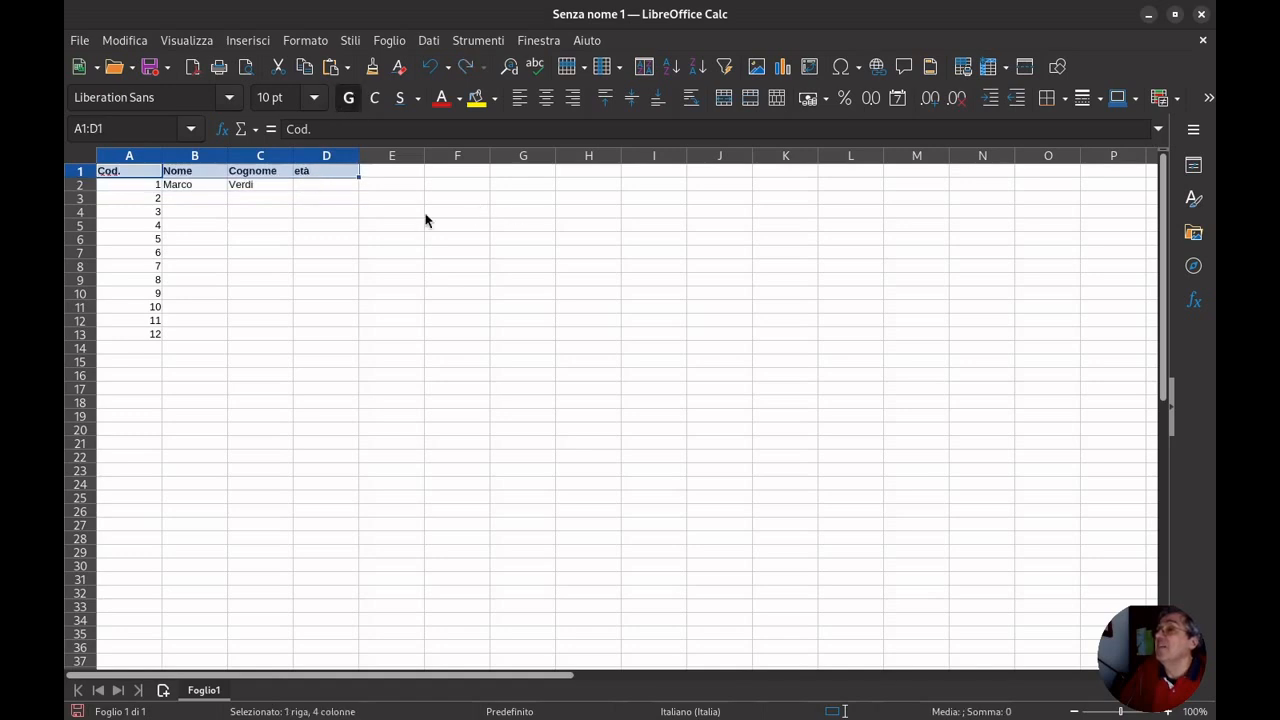
pyautogui.click(346, 271)
pyautogui.click(103, 175)
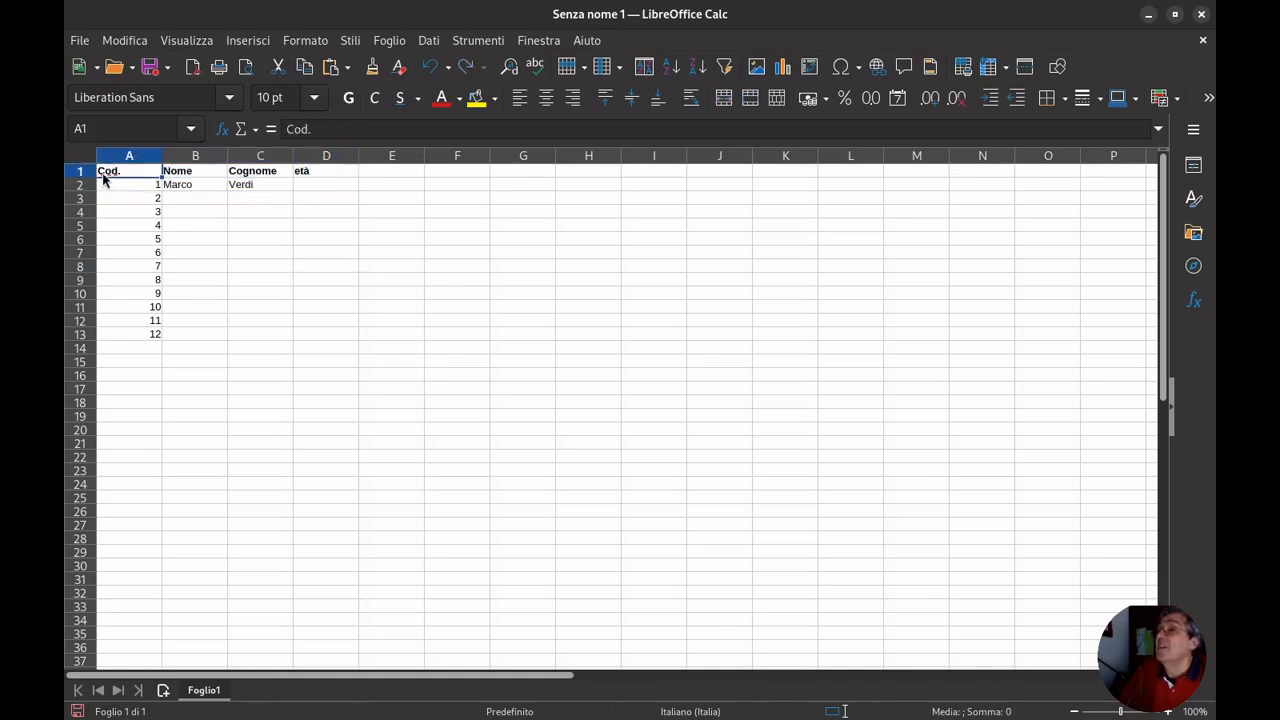
pyautogui.moveTo(161, 177); pyautogui.dragTo(345, 180)
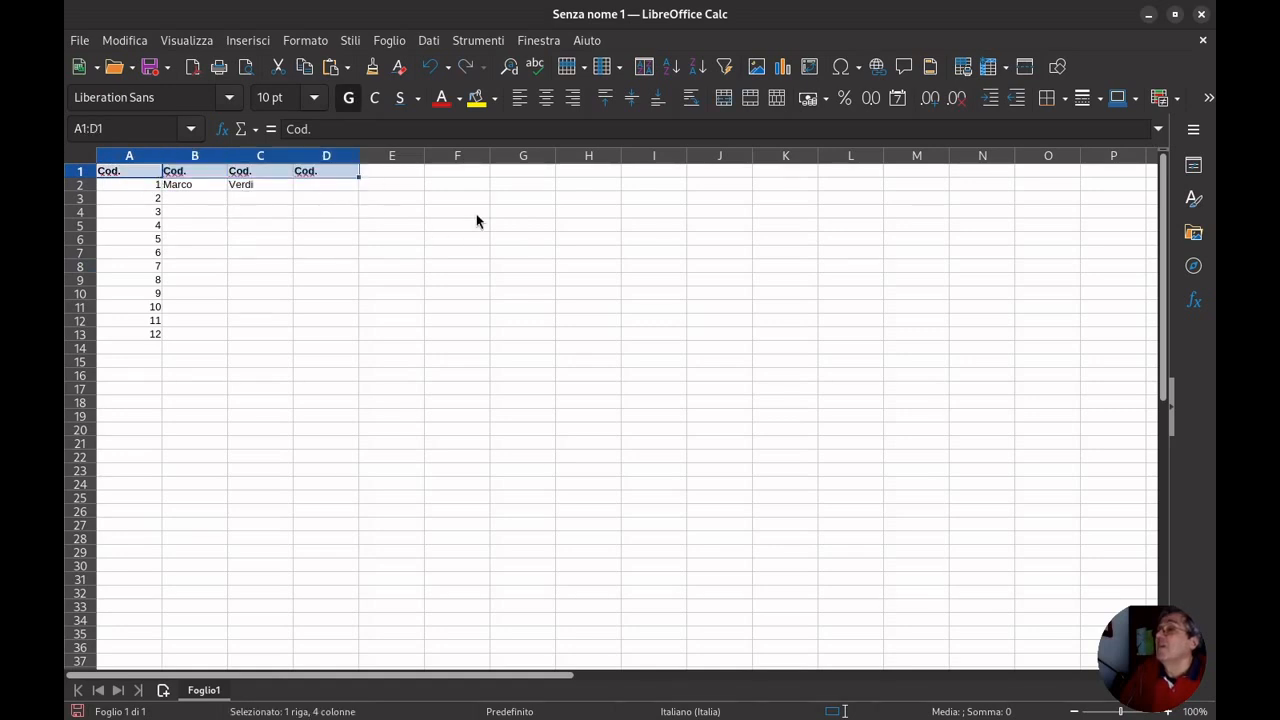
pyautogui.click(429, 68)
pyautogui.click(171, 176)
# Apply the Intestazione 1 style to the headings in A1:D1 and widen column C to fit the "Cognome" heading
pyautogui.click(136, 171)
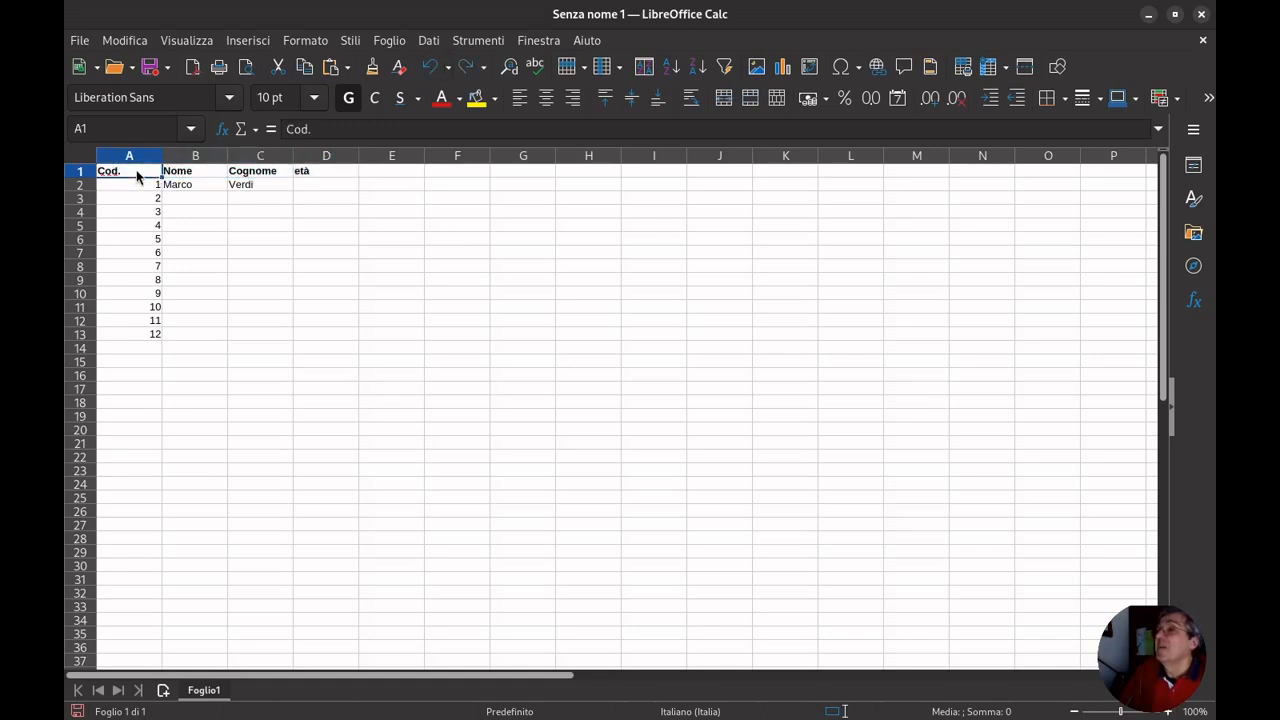
pyautogui.hotkey('shift', 'Right')
pyautogui.hotkey('shift', 'Right')
pyautogui.hotkey('shift', 'Right')
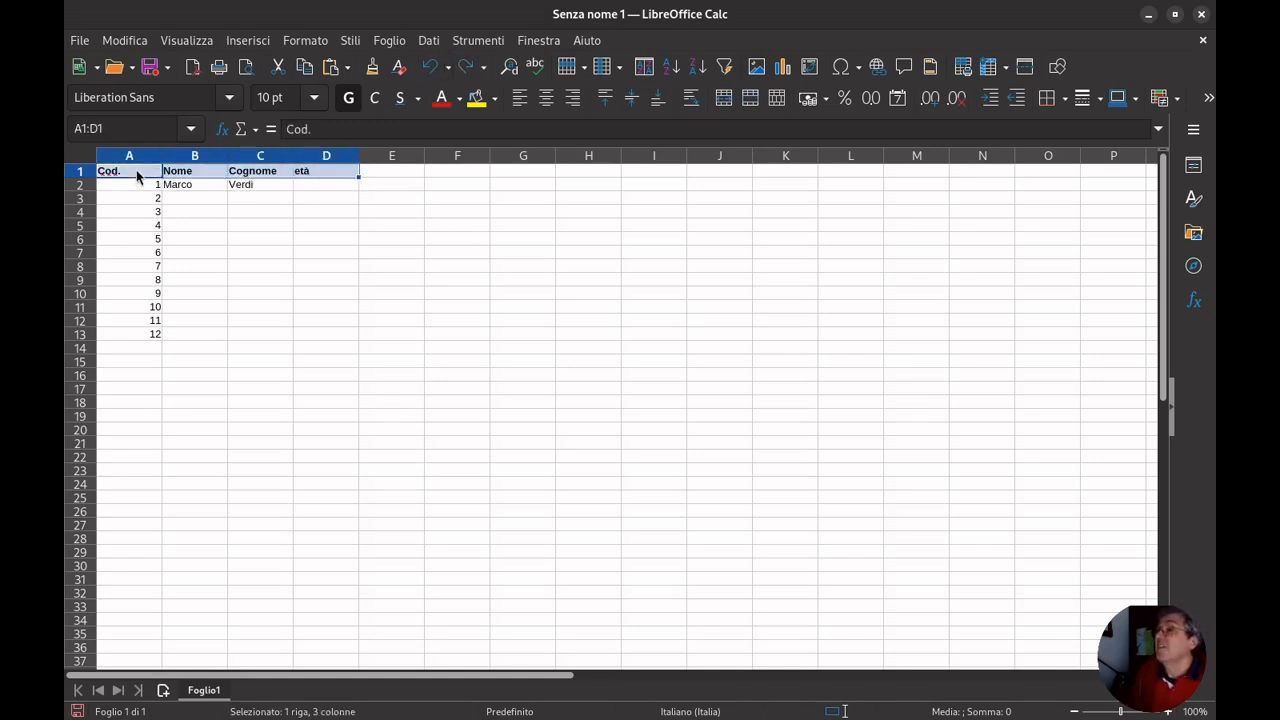
pyautogui.click(363, 48)
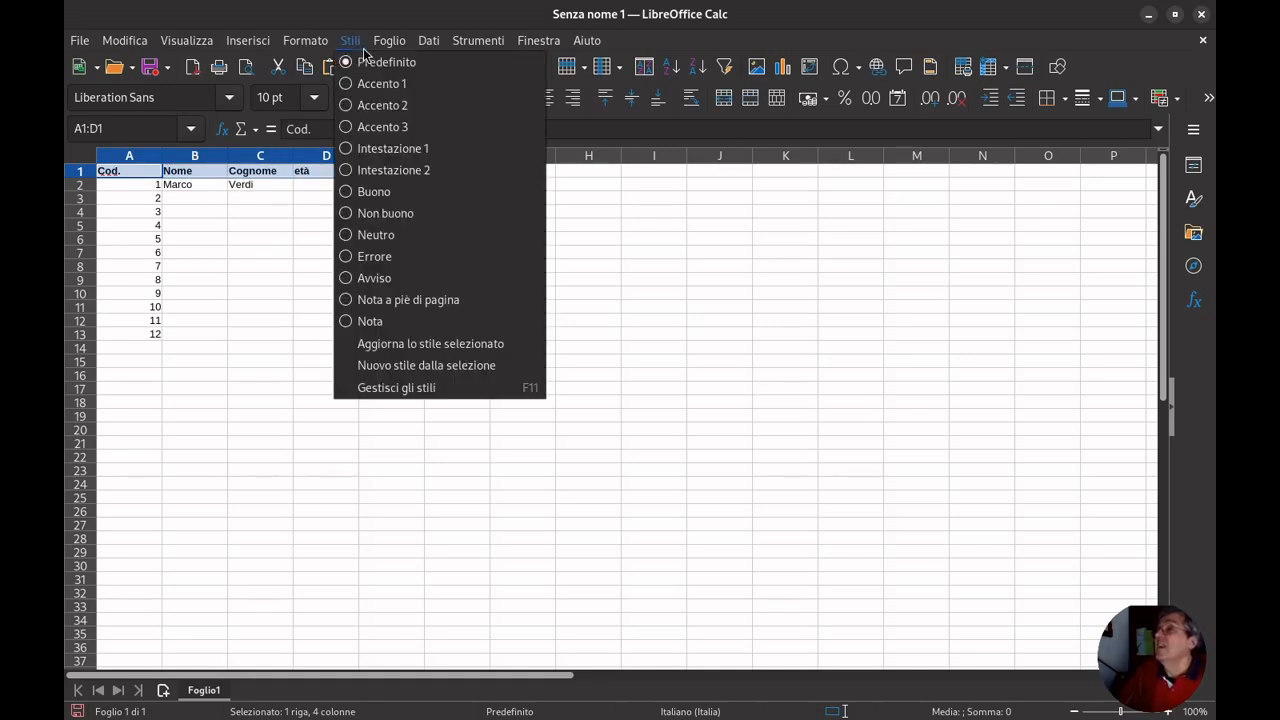
pyautogui.press('Right')
pyautogui.press('Left')
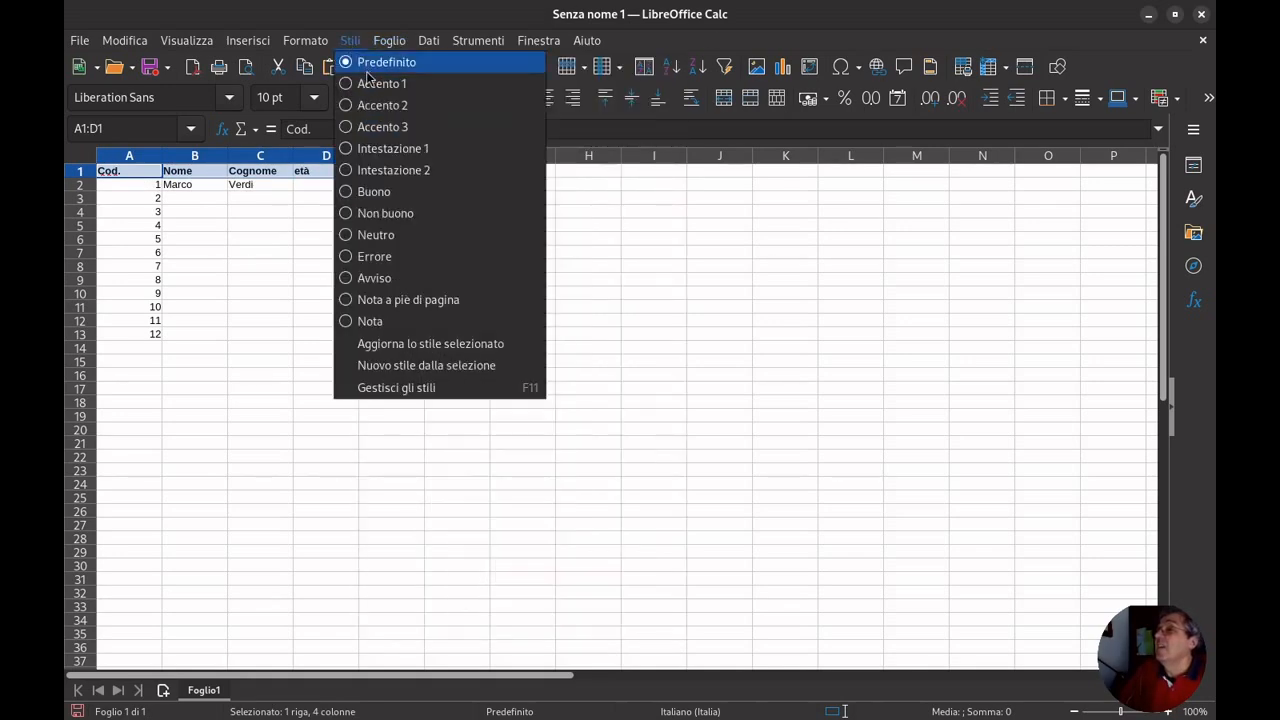
pyautogui.click(450, 150)
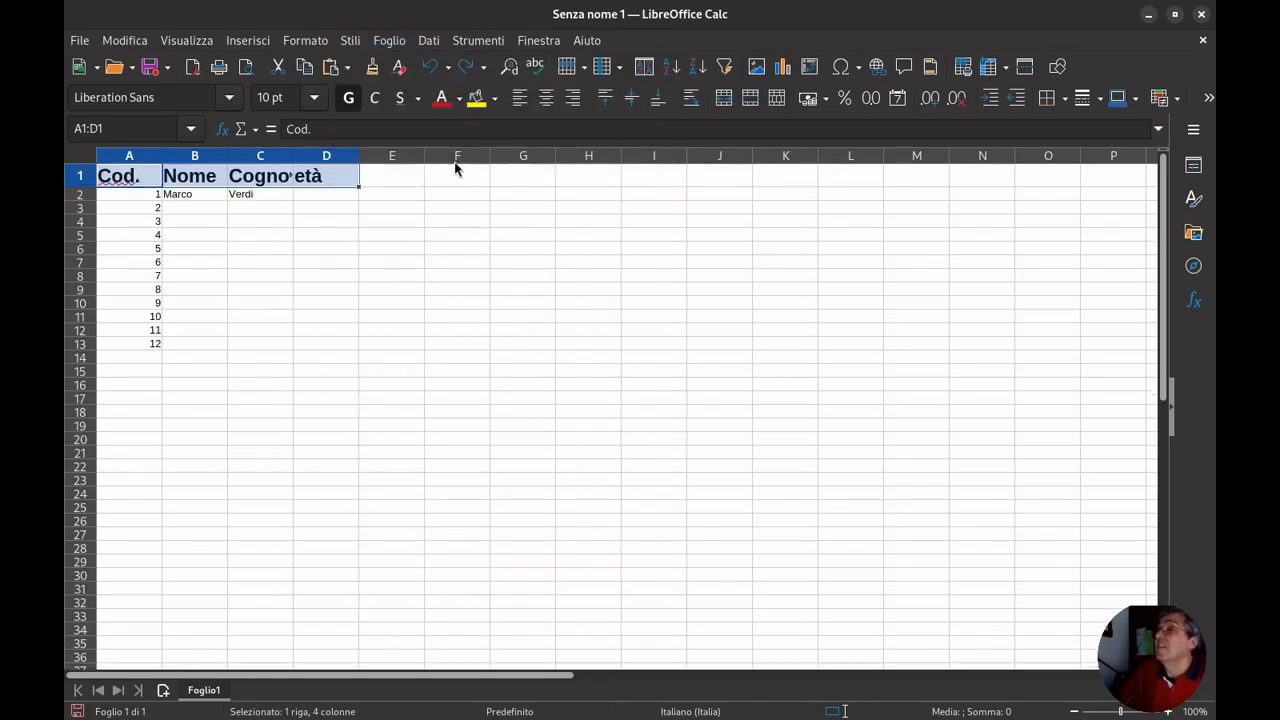
pyautogui.click(592, 292)
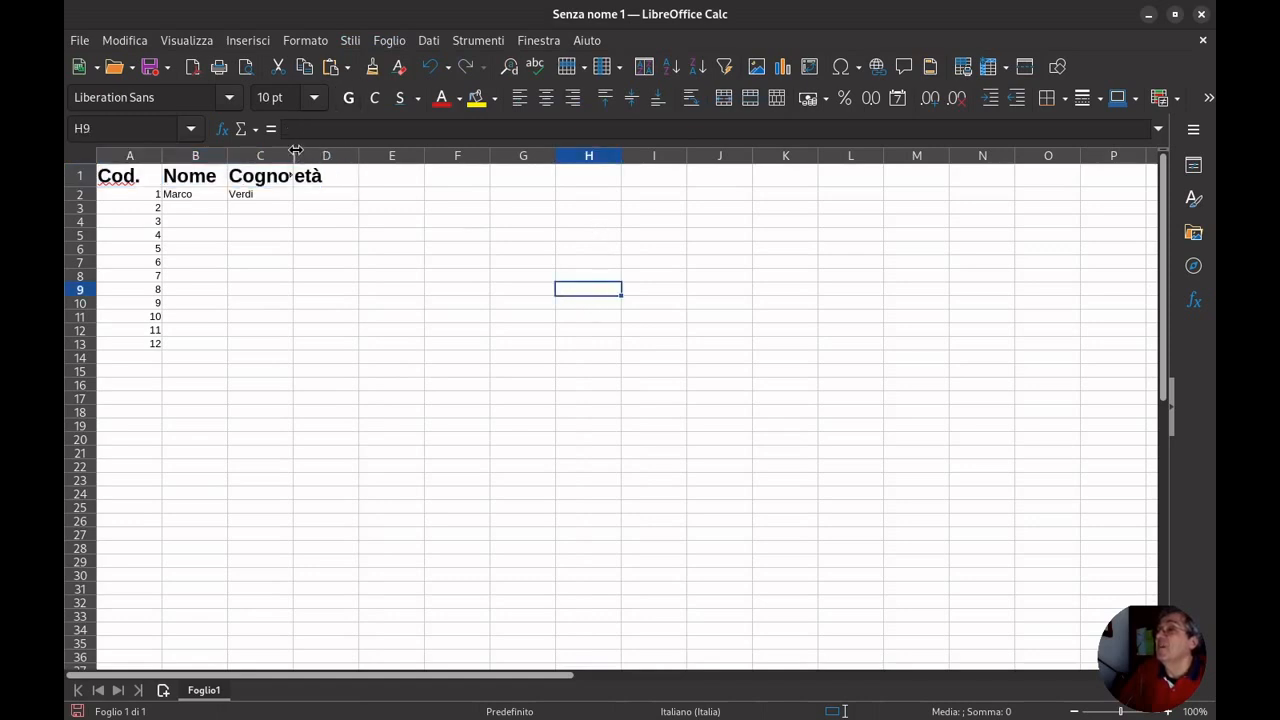
pyautogui.moveTo(293, 150); pyautogui.dragTo(338, 150)
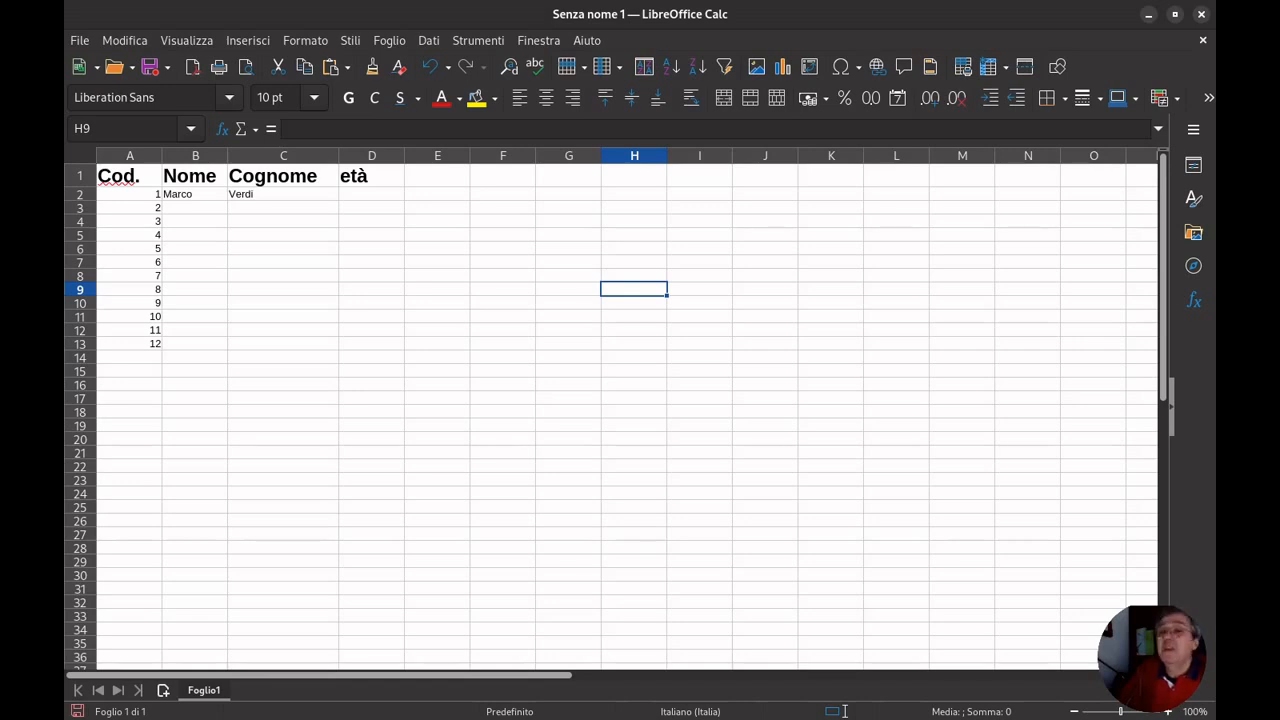
# Make the code number in cell A2 bold
pyautogui.click(156, 209)
pyautogui.click(158, 196)
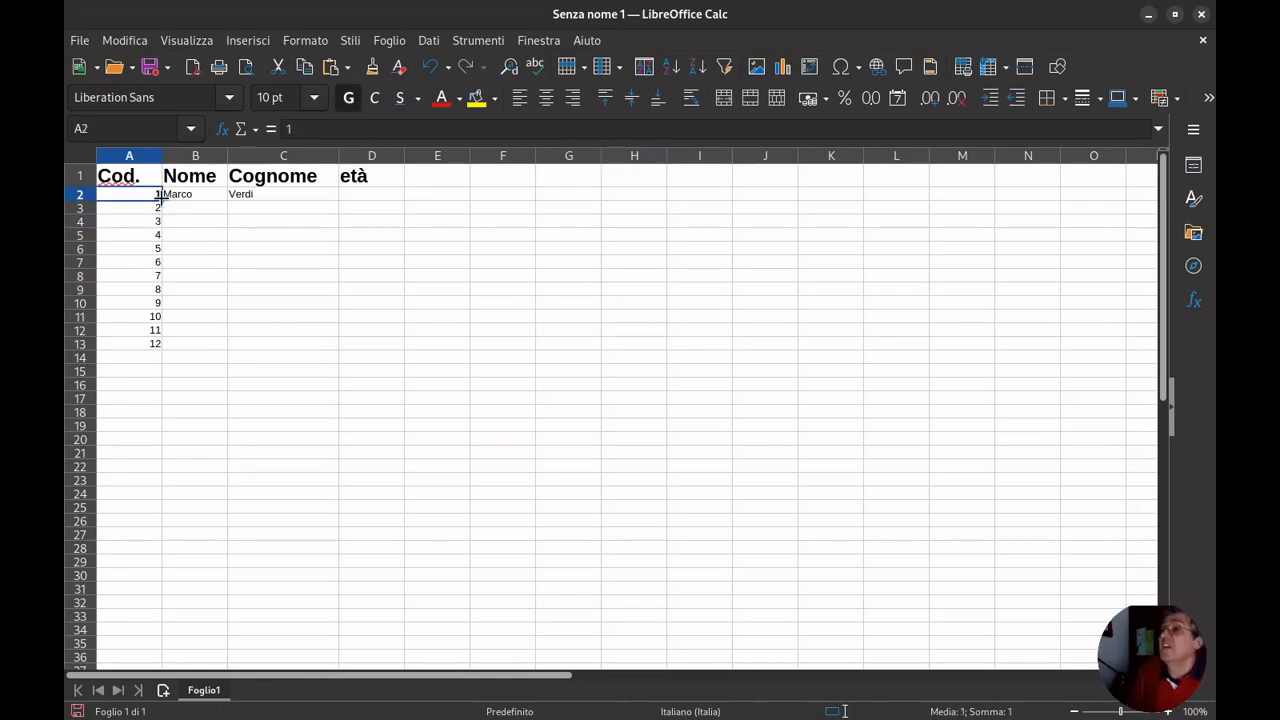
pyautogui.click(260, 218)
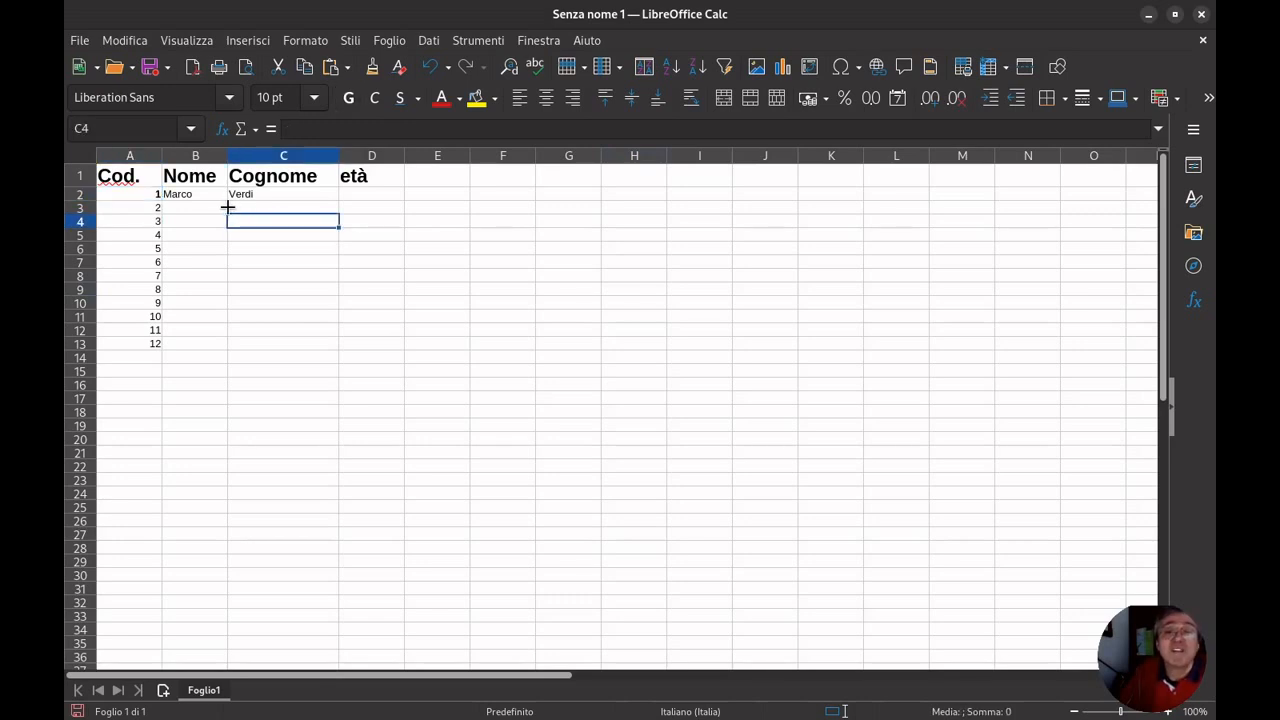
# Italicise the first name in cell B2 and underline the surname in cell C2
pyautogui.click(209, 193)
pyautogui.hotkey('ctrl', 'i')
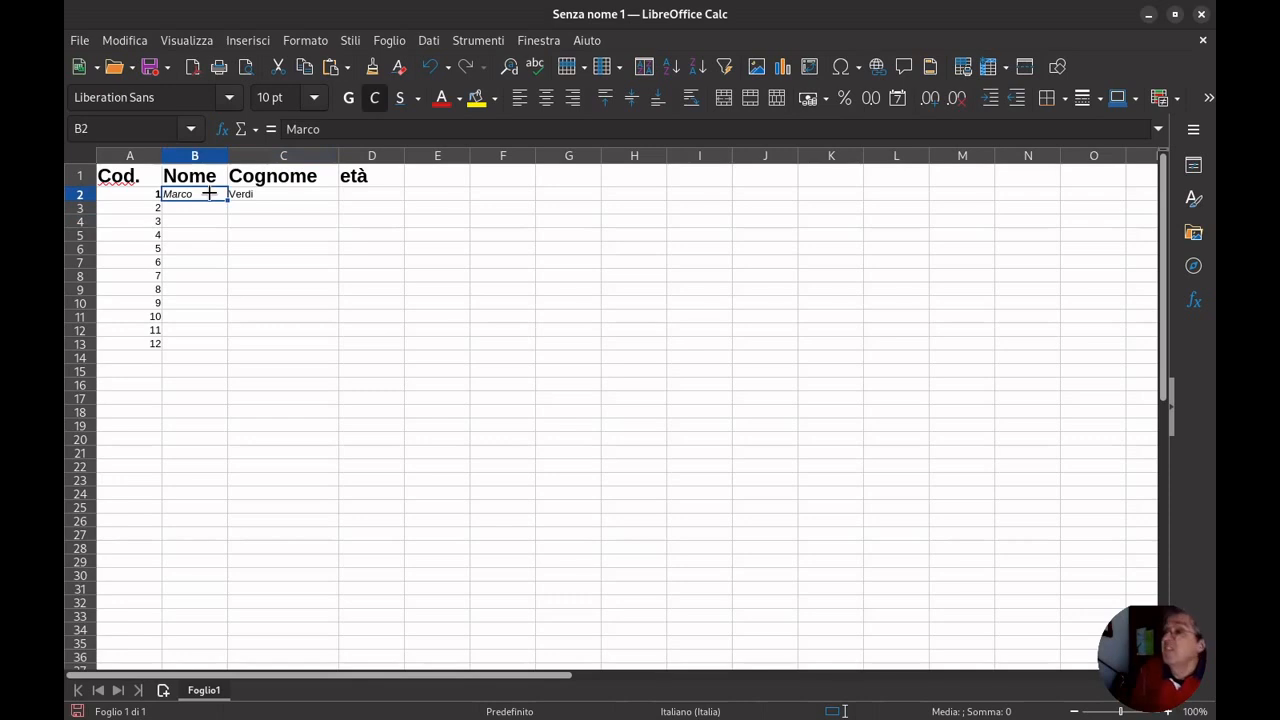
pyautogui.click(284, 196)
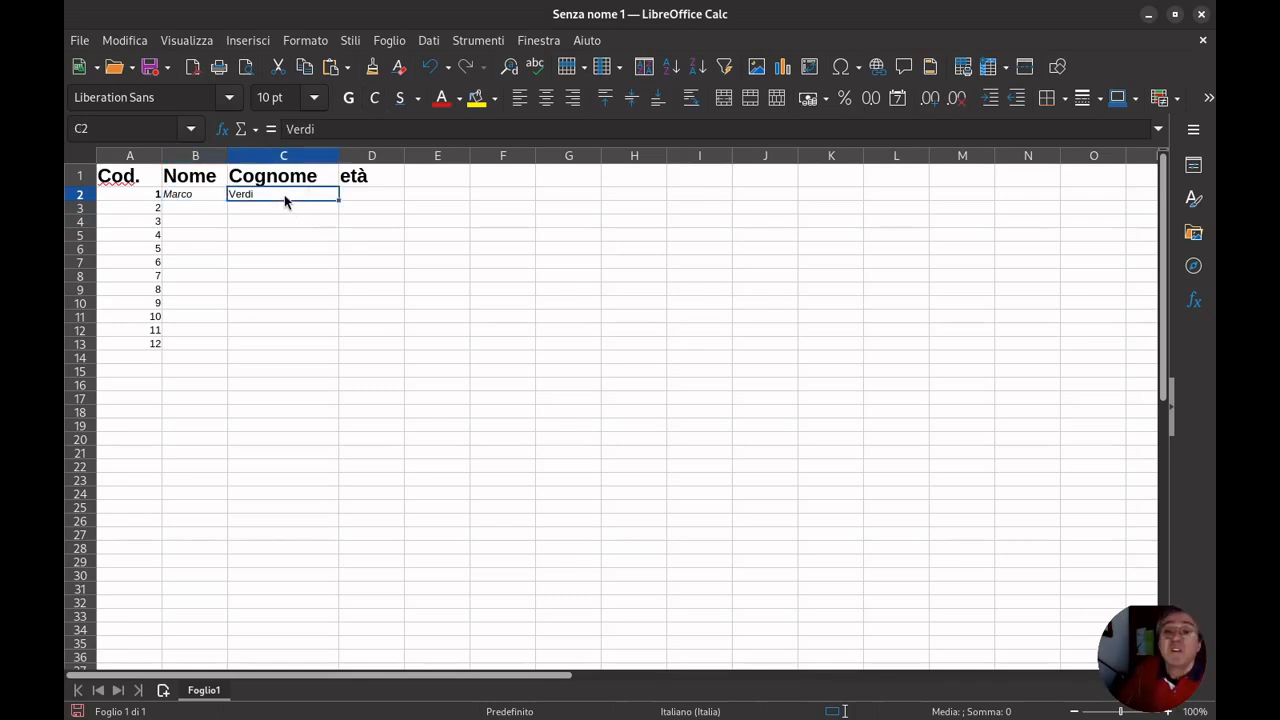
pyautogui.hotkey('ctrl', 'u')
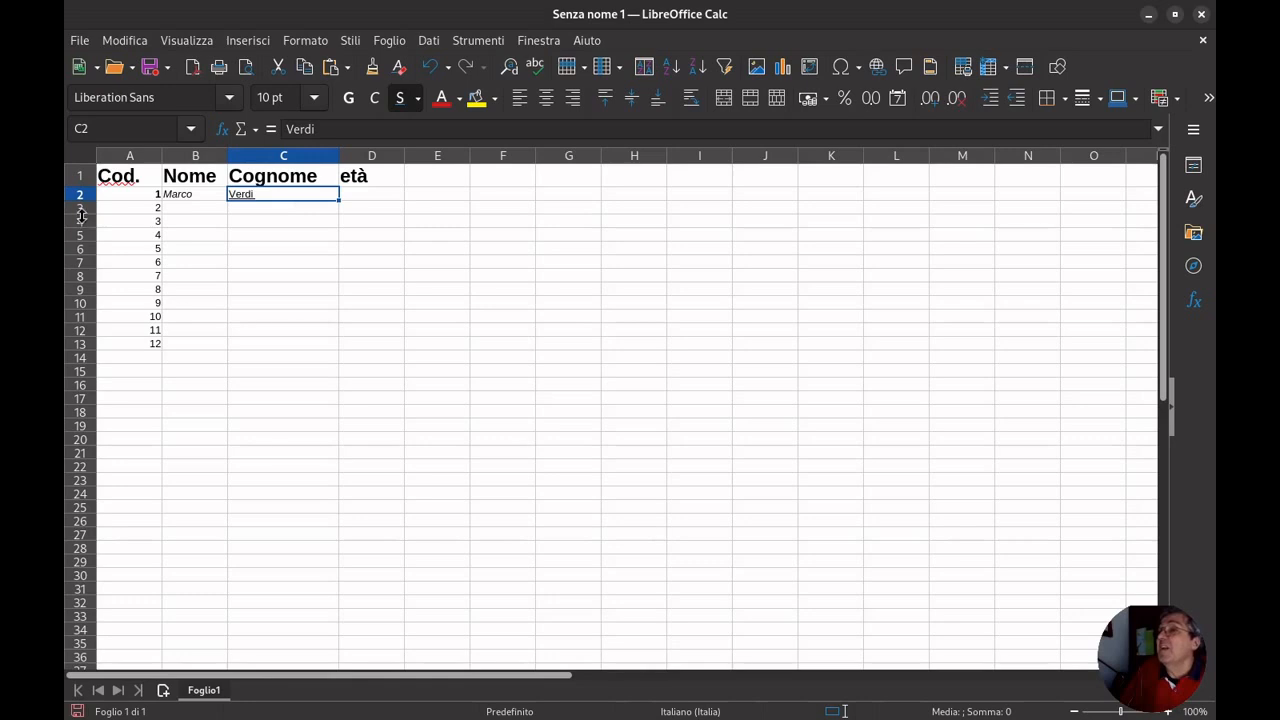
# Set the font colour of cells A2:C2 to bright red from the standard palette
pyautogui.click(125, 195)
pyautogui.hotkey('shift', 'Right')
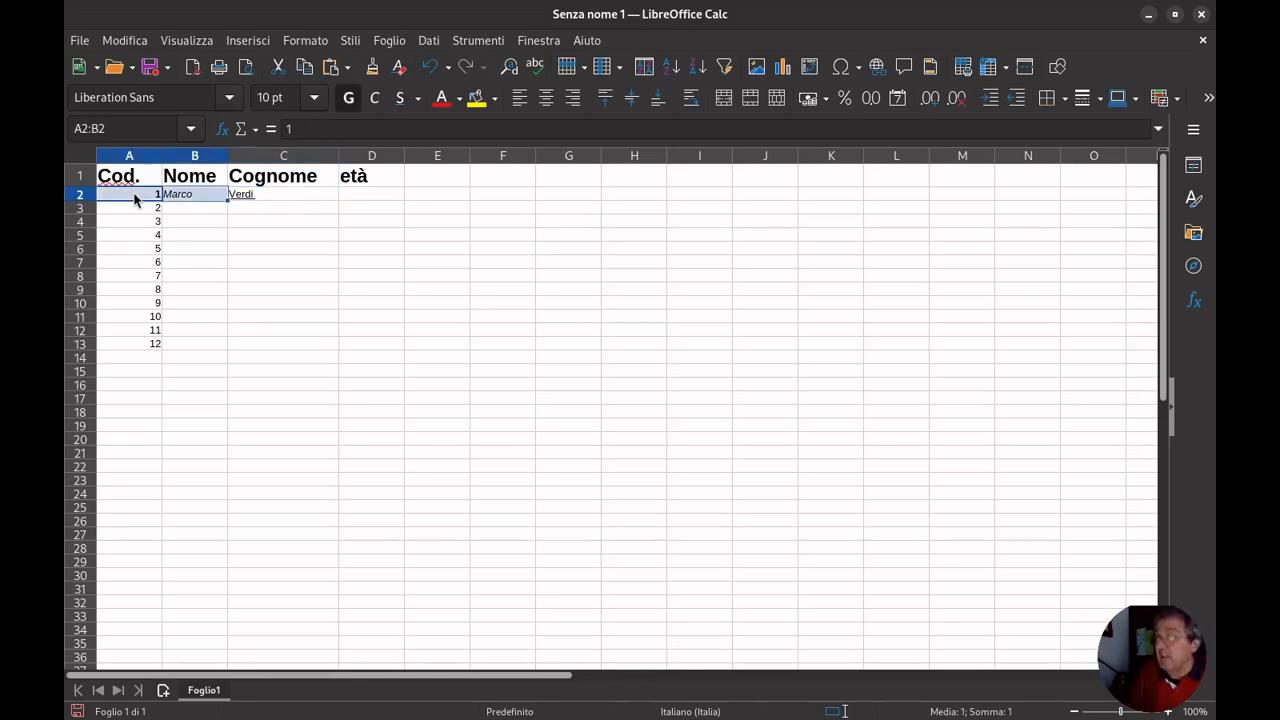
pyautogui.hotkey('shift', 'Right')
pyautogui.hotkey('shift', 'Right')
pyautogui.hotkey('shift', 'Left')
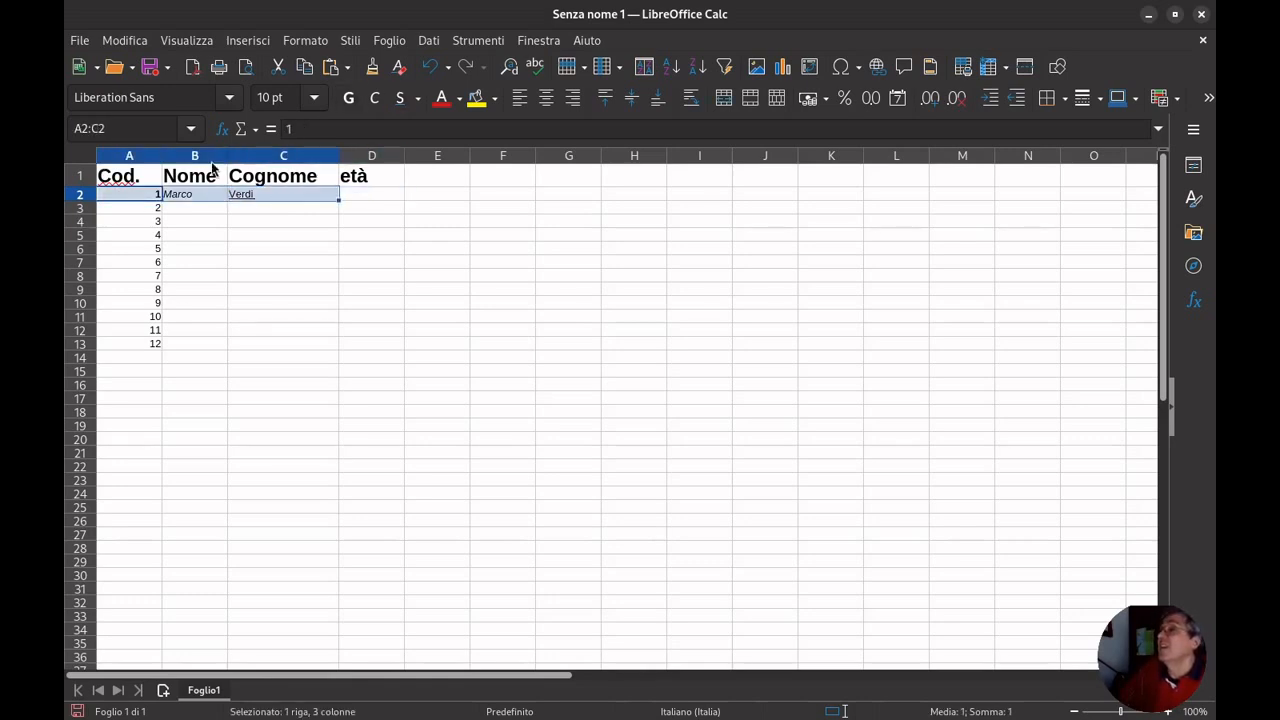
pyautogui.click(446, 100)
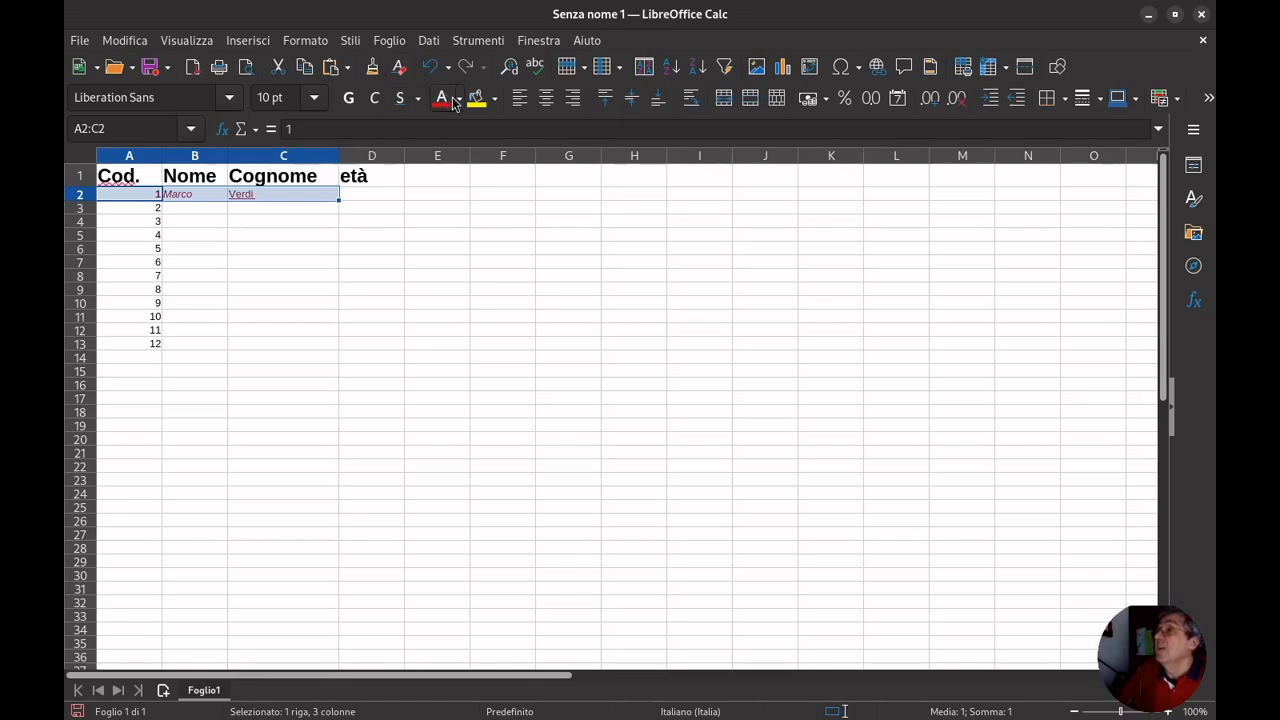
pyautogui.click(461, 101)
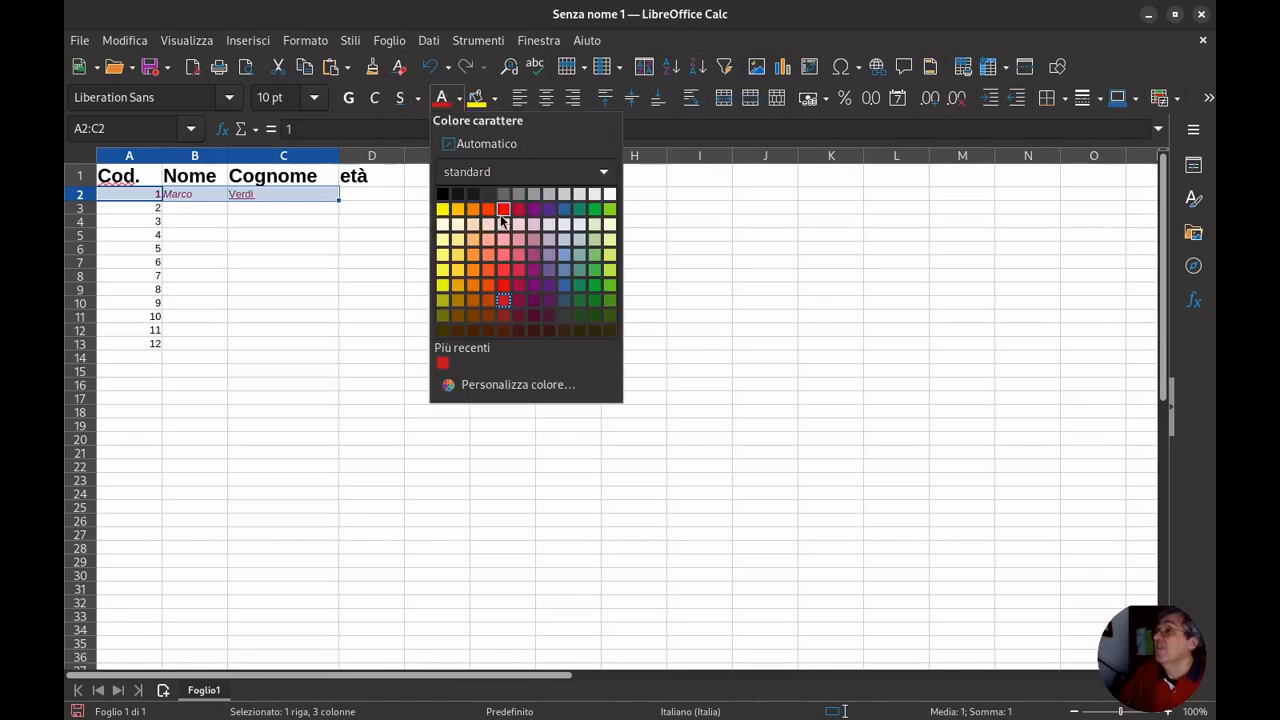
pyautogui.click(416, 249)
pyautogui.click(327, 277)
pyautogui.click(145, 184)
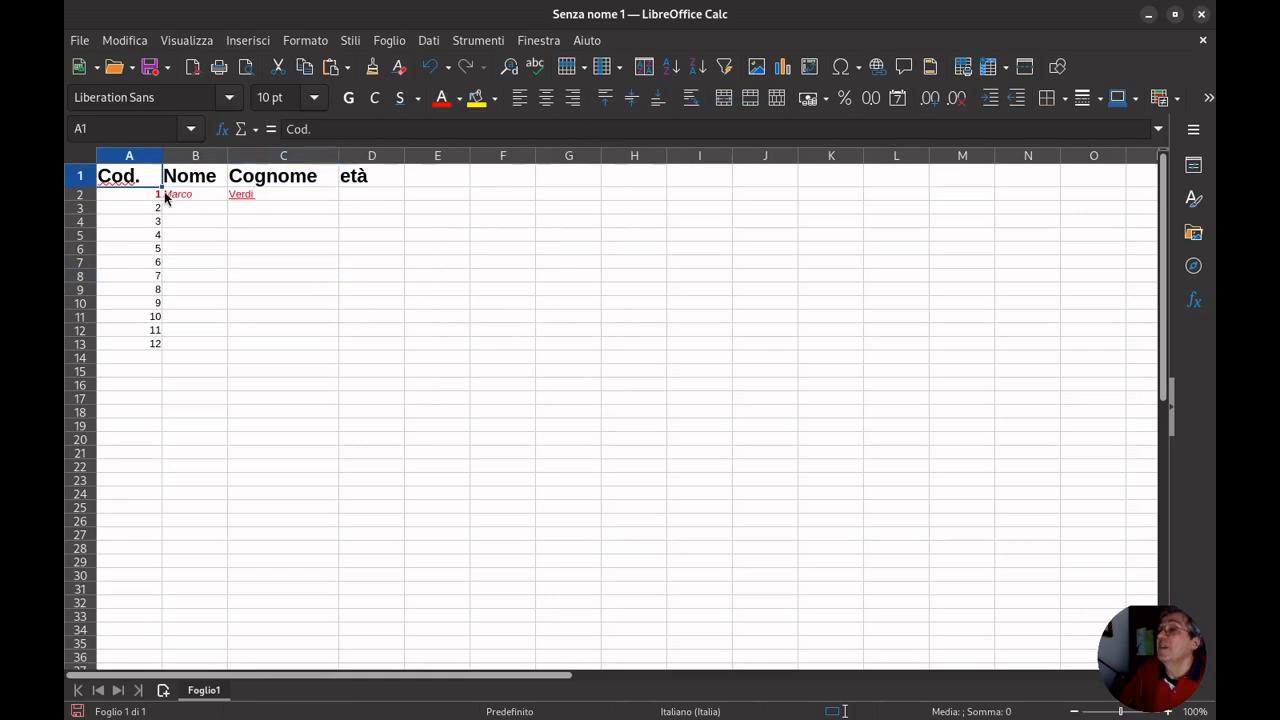
# Fill the code series from A2 across to C2 and give these cells a yellow background
pyautogui.click(157, 197)
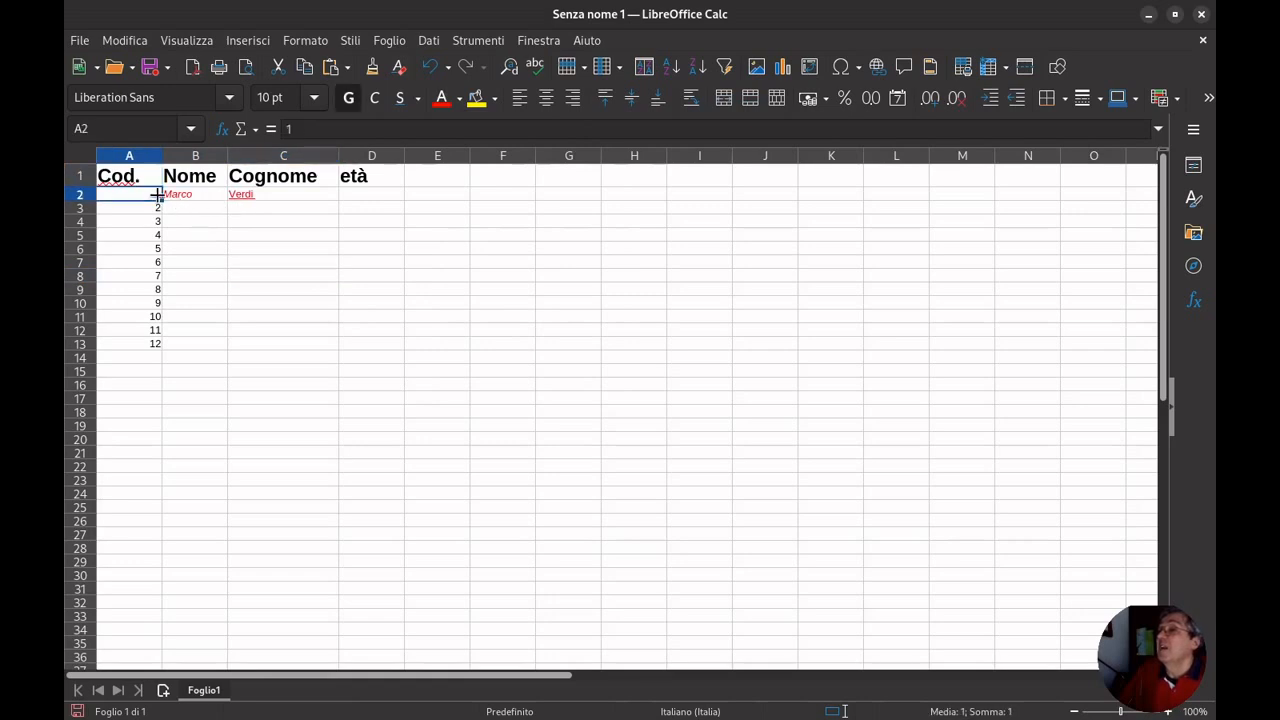
pyautogui.moveTo(160, 201); pyautogui.dragTo(332, 200)
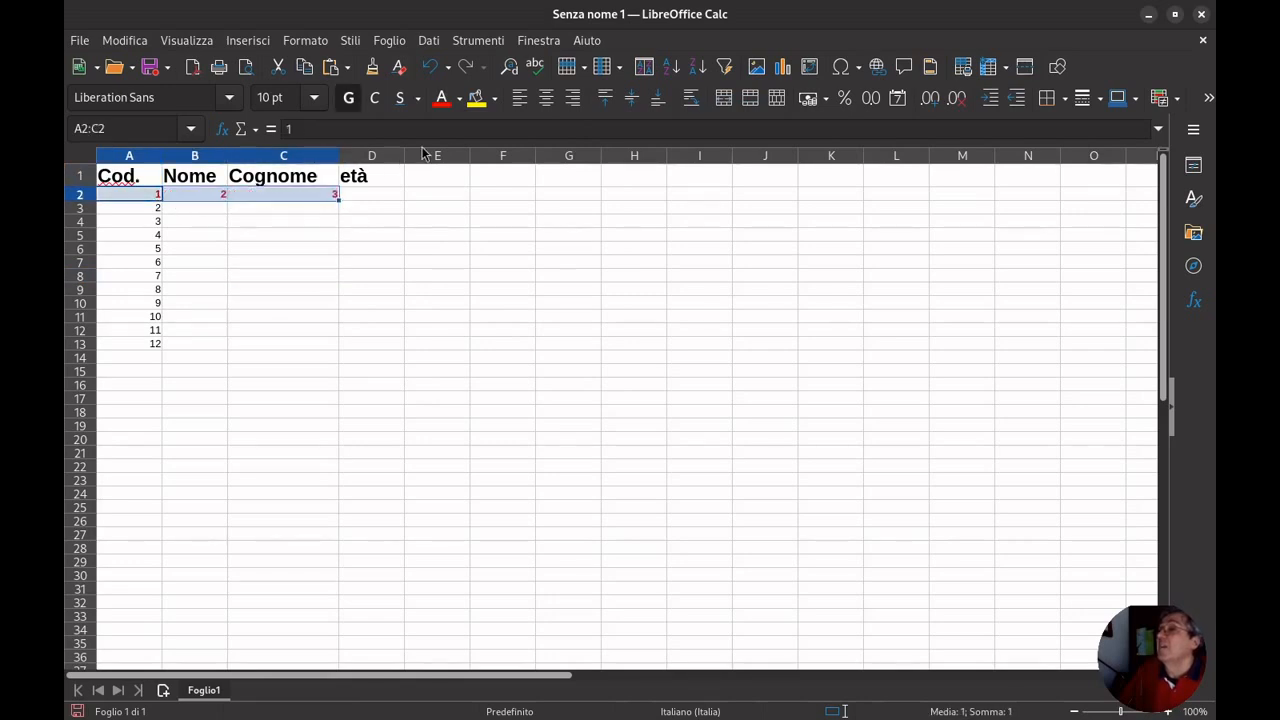
pyautogui.click(494, 98)
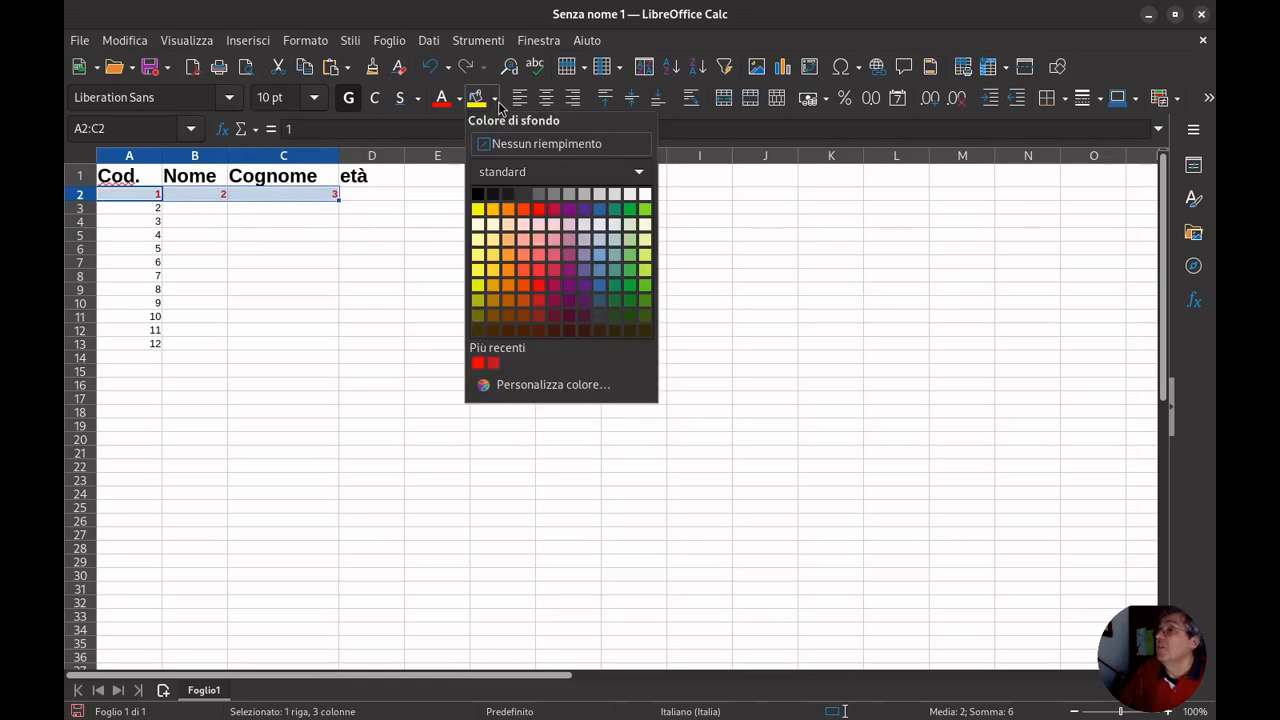
pyautogui.click(477, 209)
pyautogui.moveTo(362, 262); pyautogui.dragTo(358, 280)
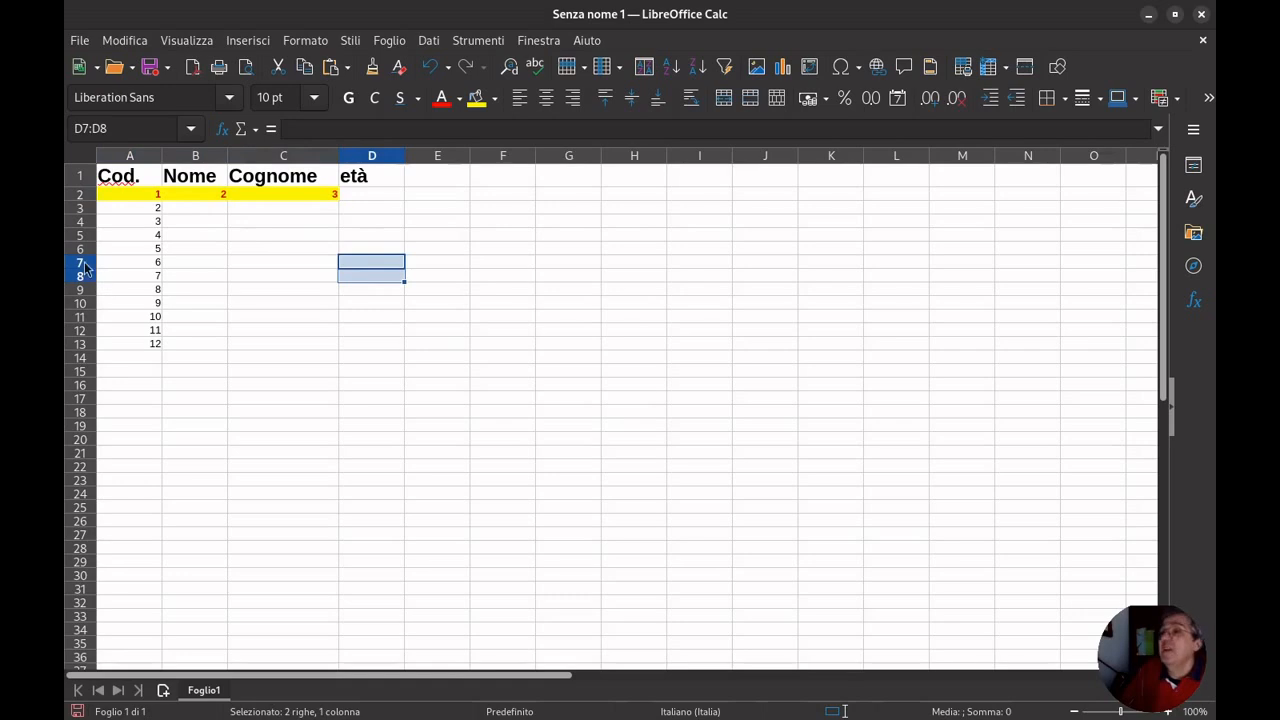
# Centre the code number in cell A2 horizontally
pyautogui.click(156, 196)
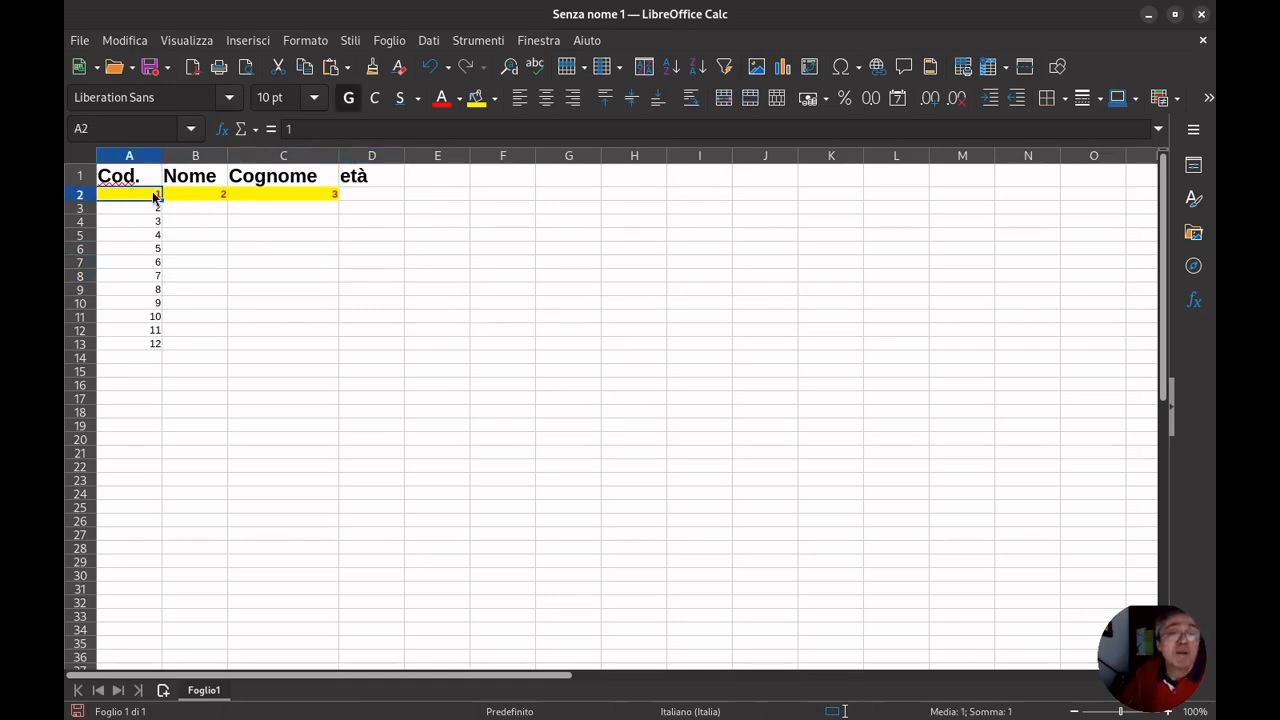
pyautogui.hotkey('ctrl', 'v')
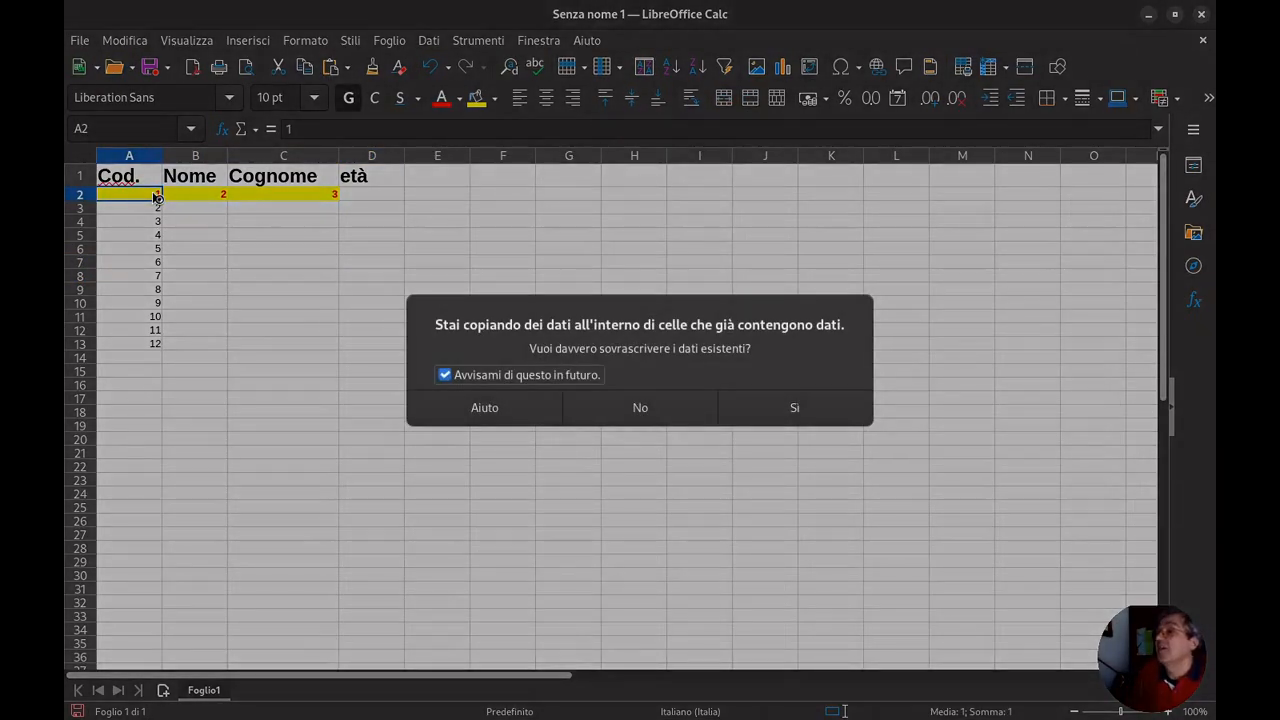
pyautogui.press('Escape')
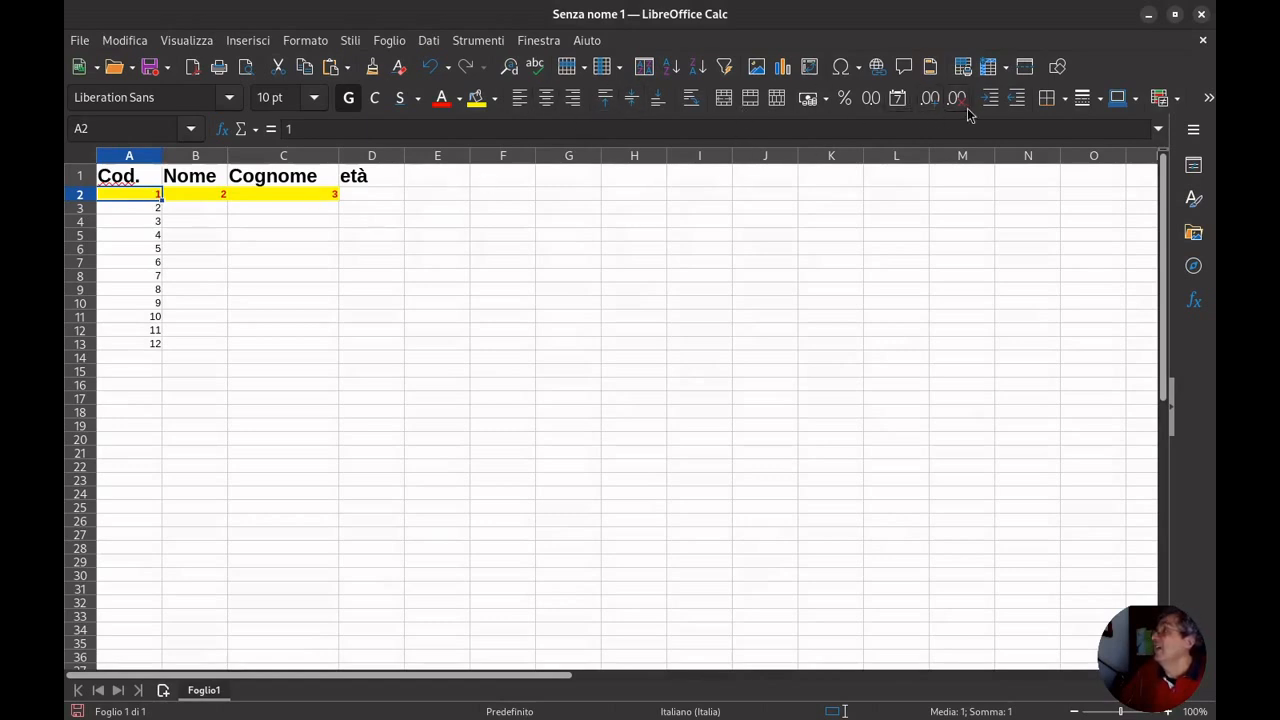
pyautogui.click(548, 100)
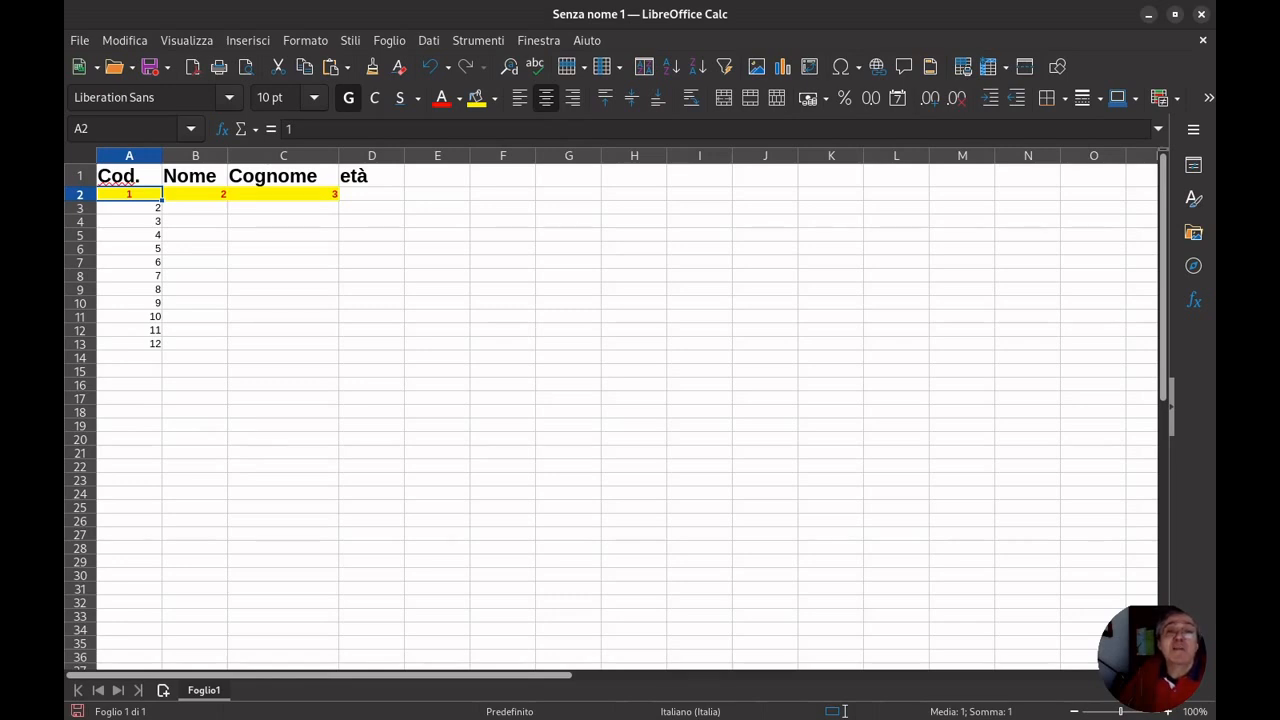
pyautogui.click(303, 42)
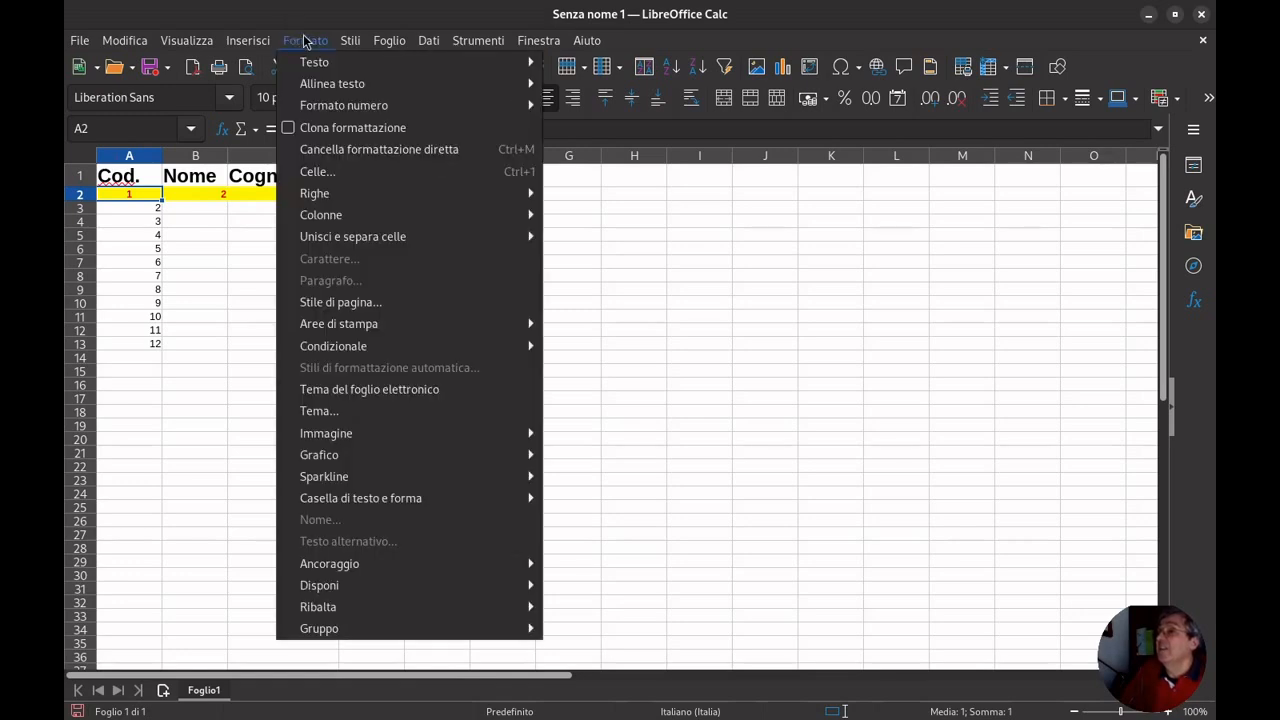
pyautogui.click(309, 40)
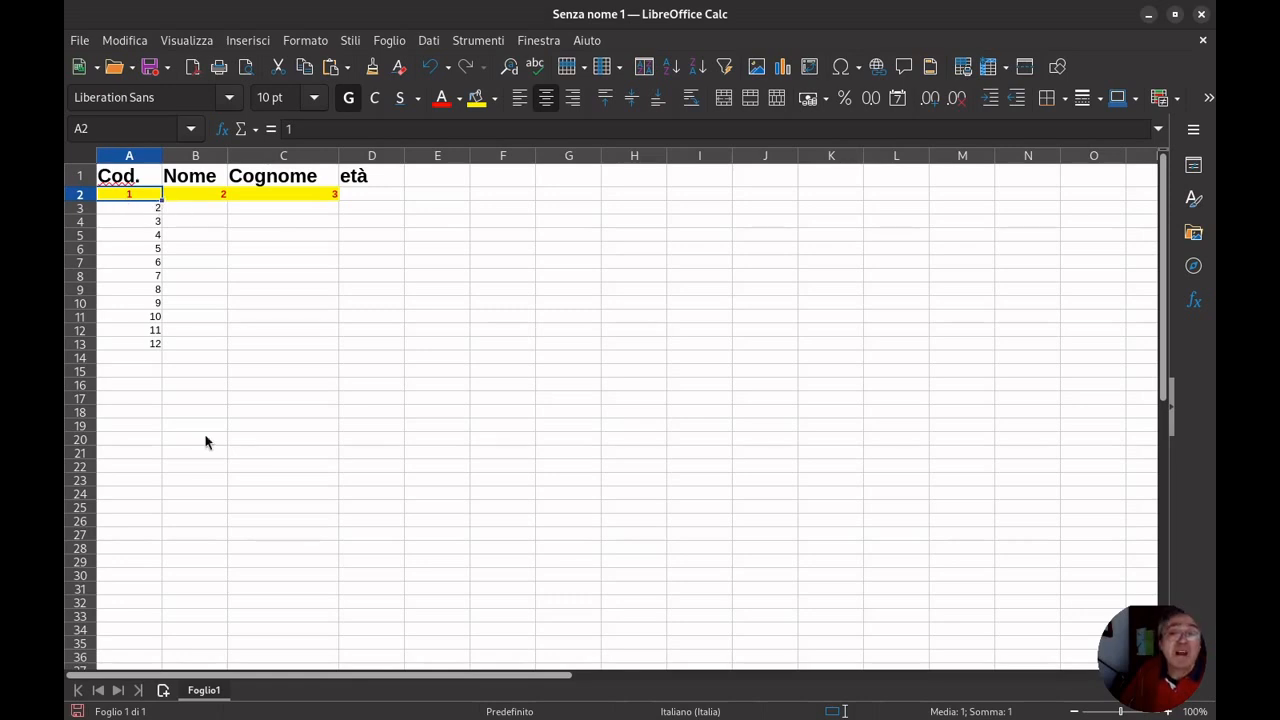
# Fill the code series from A2 down to A12 and examine the range's alignment and number format settings
pyautogui.moveTo(160, 200); pyautogui.dragTo(177, 330)
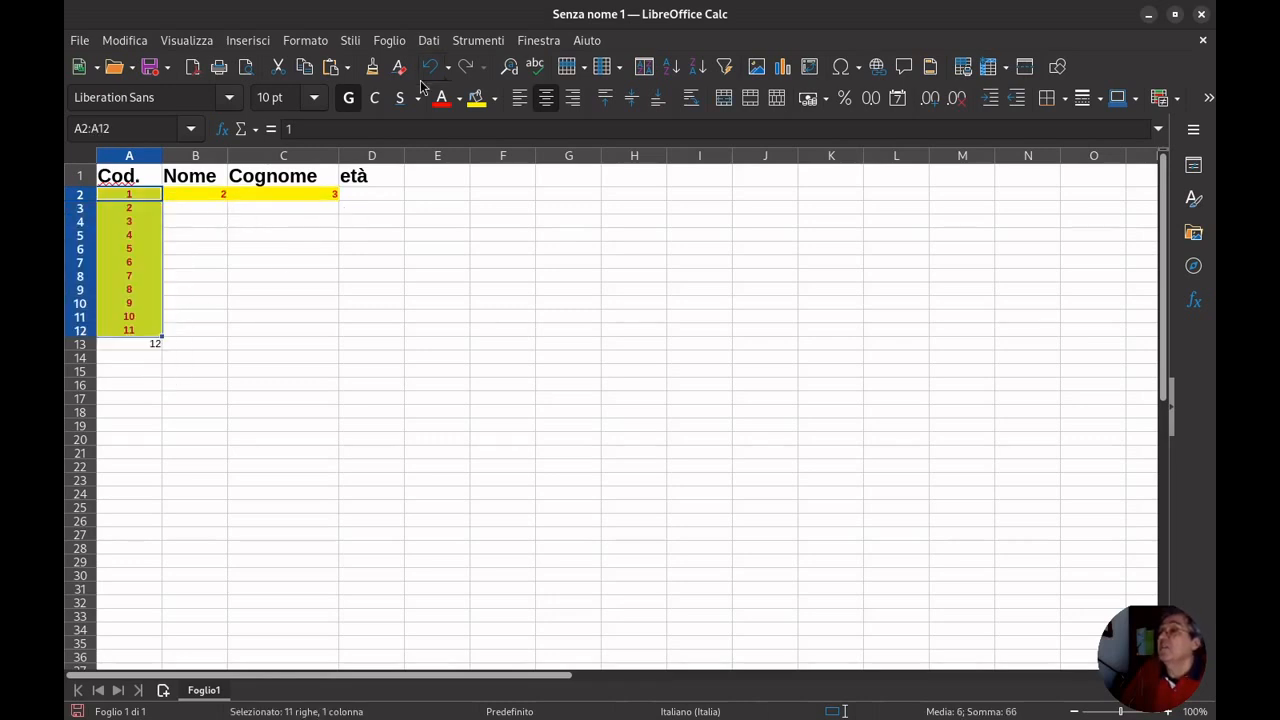
pyautogui.click(305, 41)
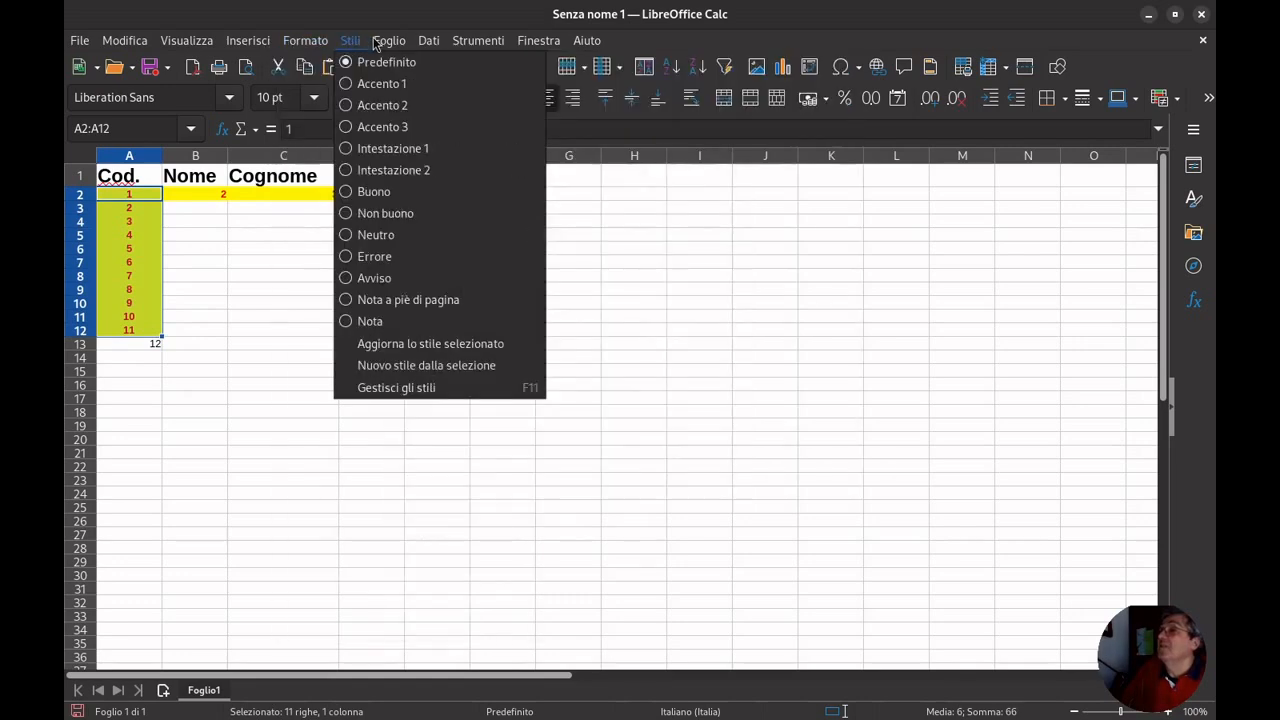
pyautogui.moveTo(375, 45)
pyautogui.moveTo(305, 41)
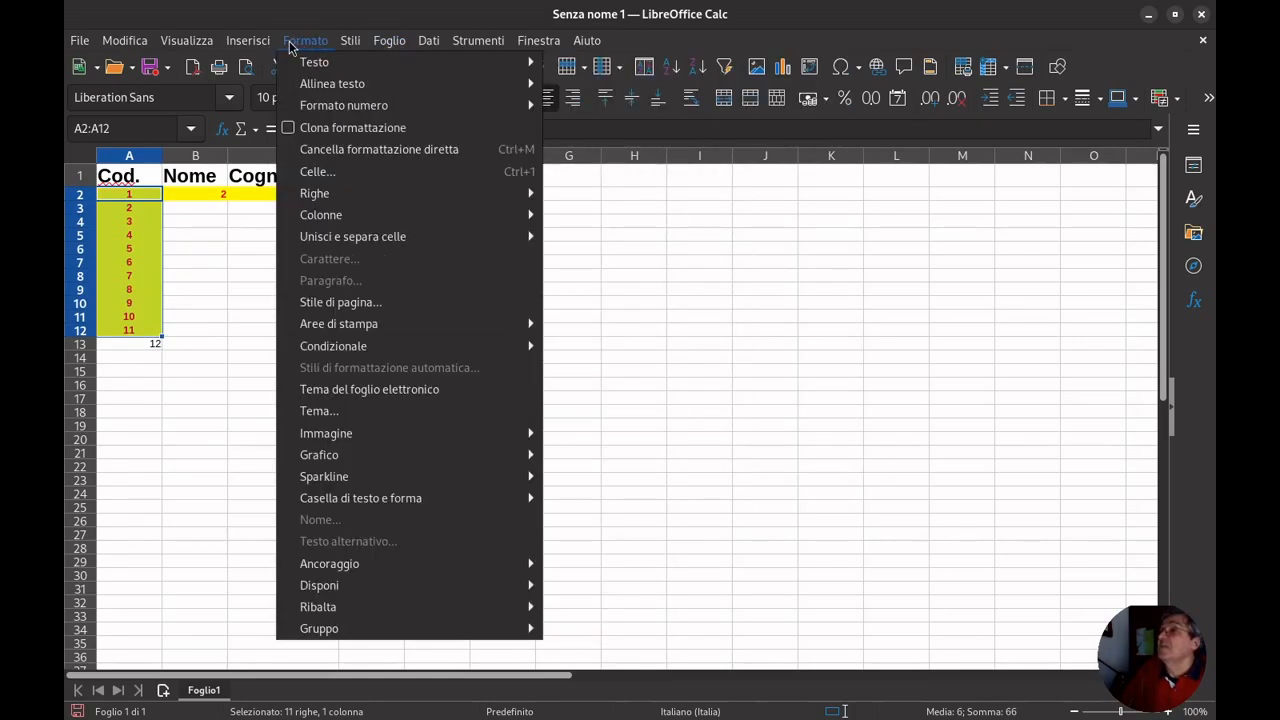
pyautogui.moveTo(310, 64)
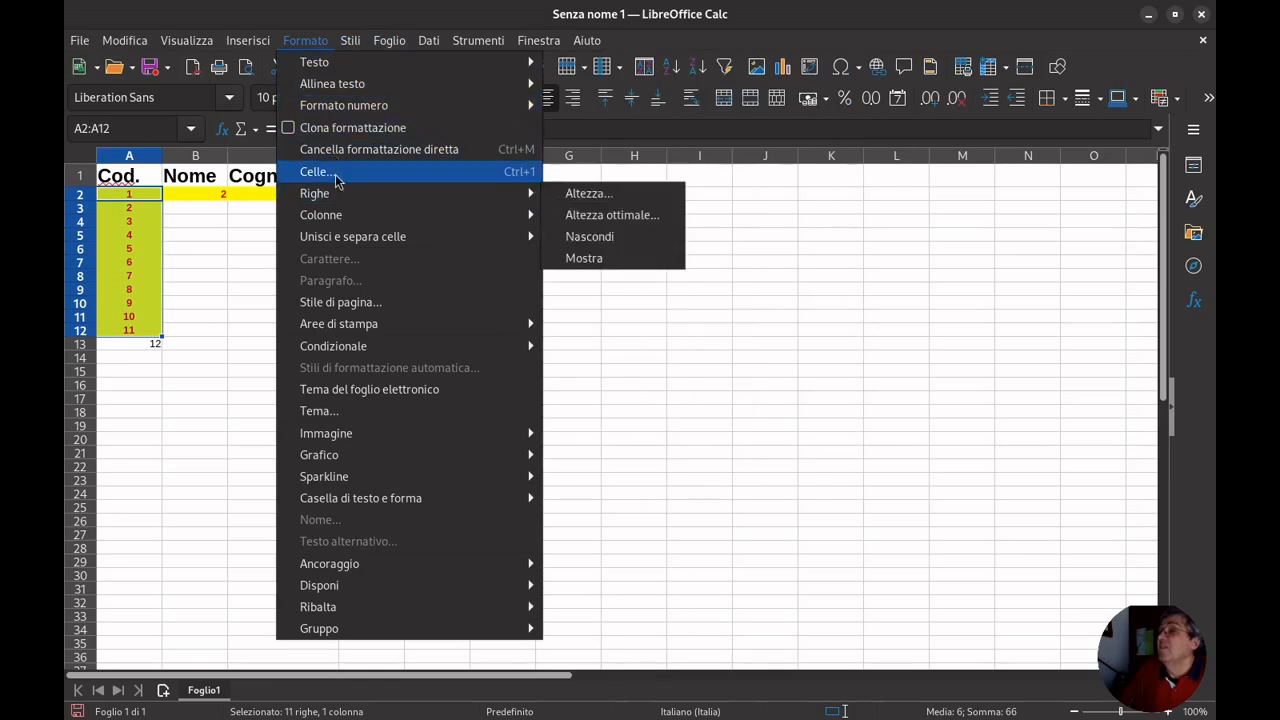
pyautogui.click(337, 177)
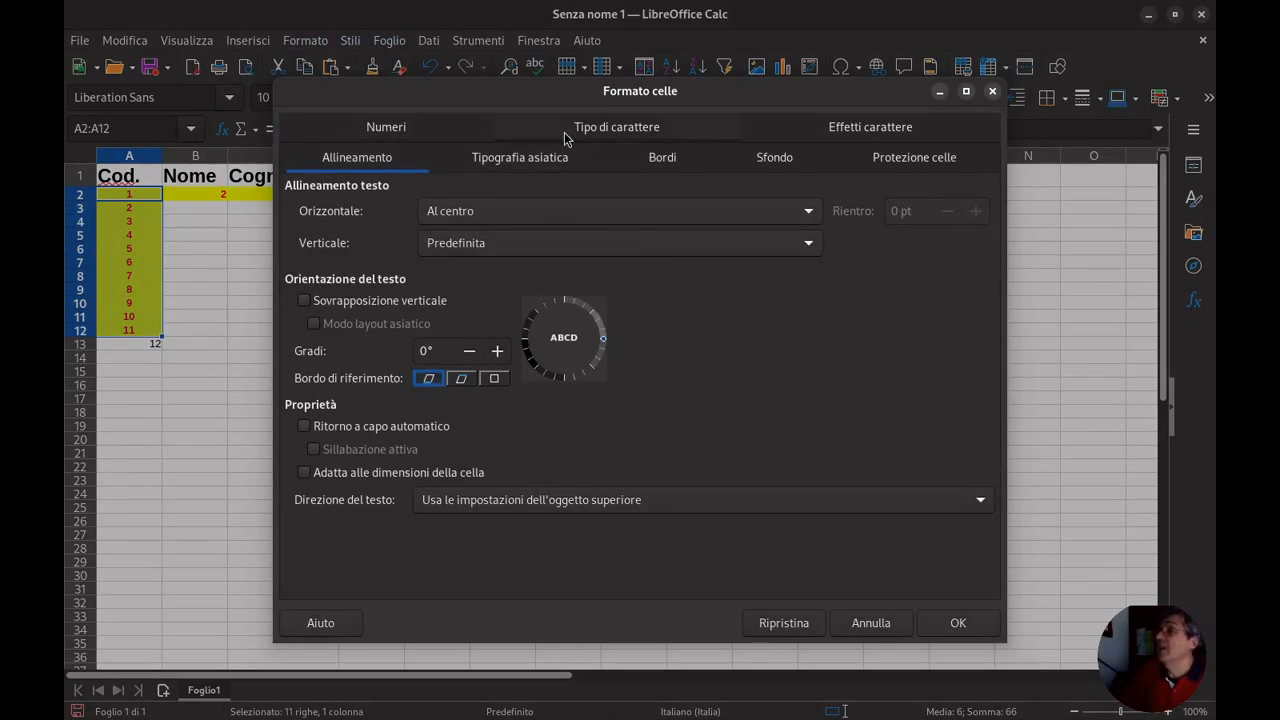
pyautogui.click(427, 135)
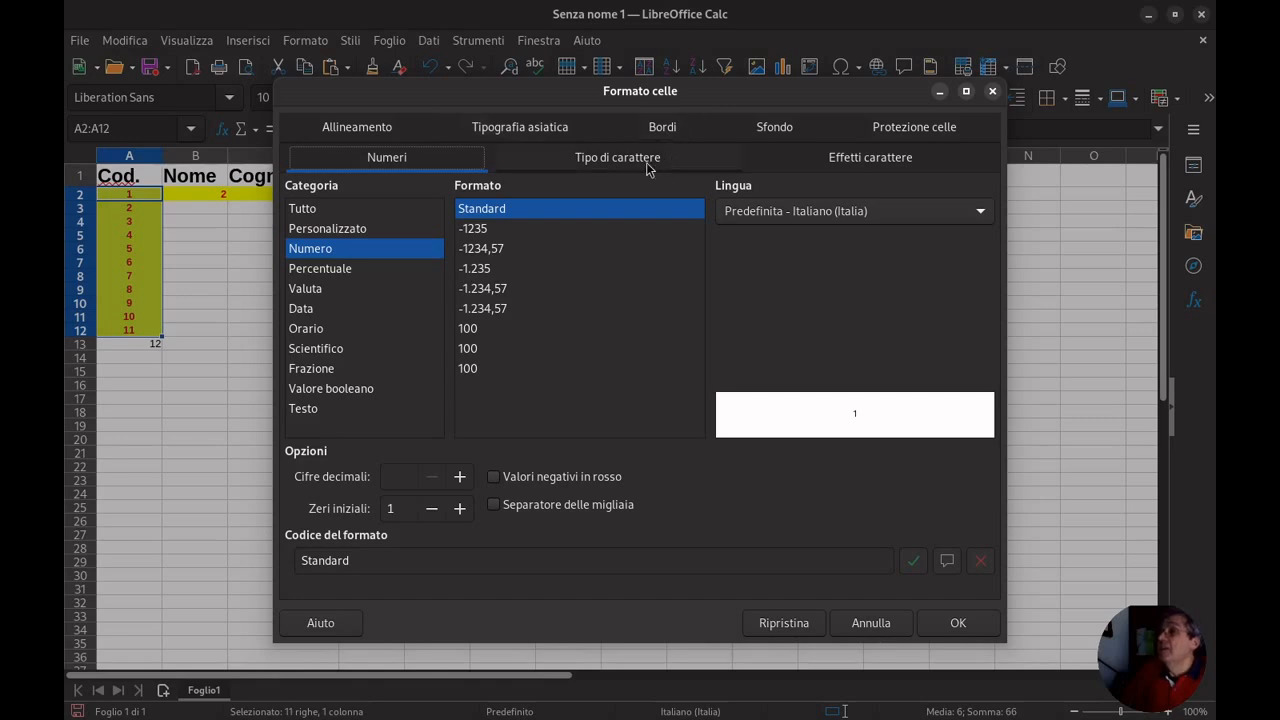
pyautogui.press('Escape')
# Undo the code series fills, the centring and the yellow background applied from cell A2
pyautogui.moveTo(207, 177); pyautogui.dragTo(227, 190)
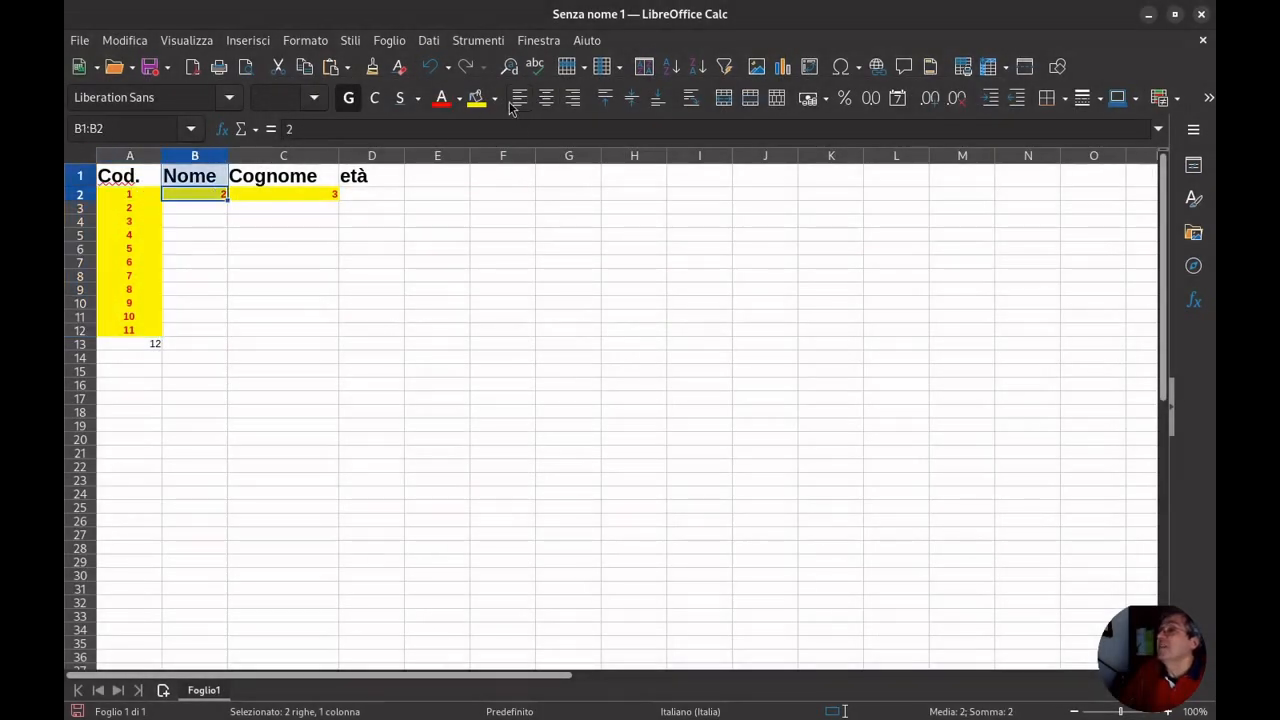
pyautogui.click(432, 67)
pyautogui.click(432, 67)
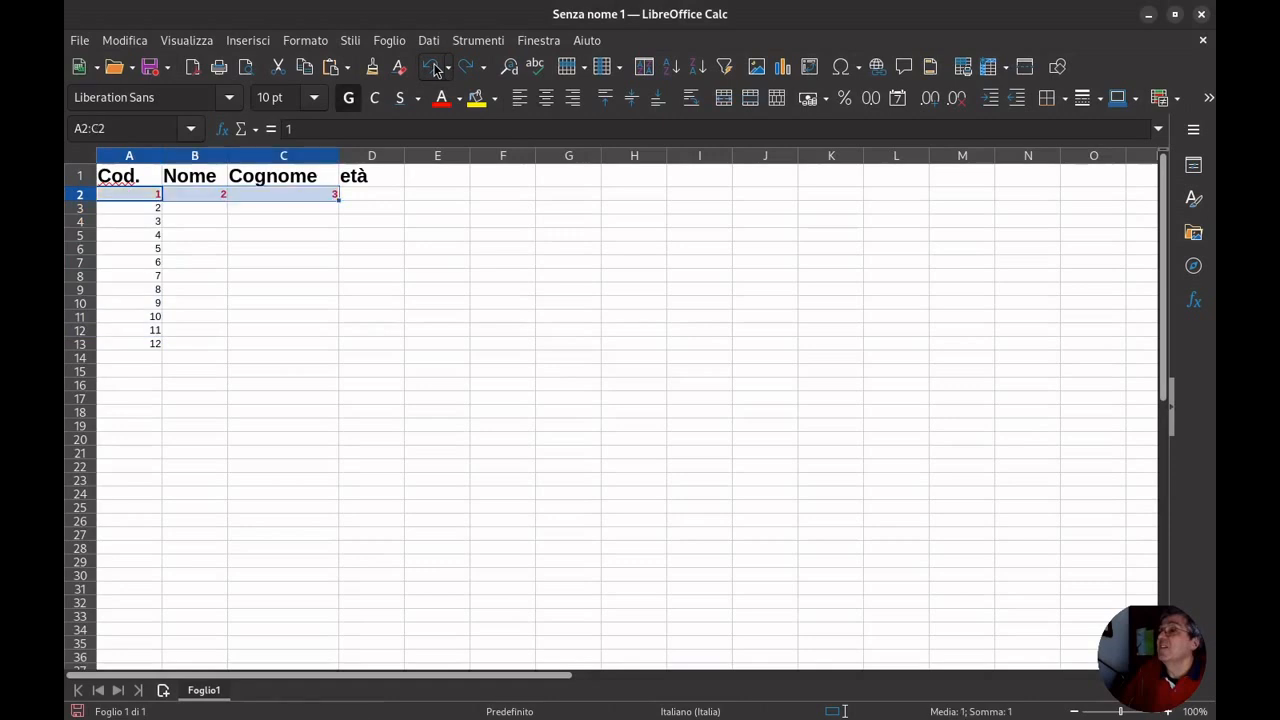
pyautogui.click(432, 67)
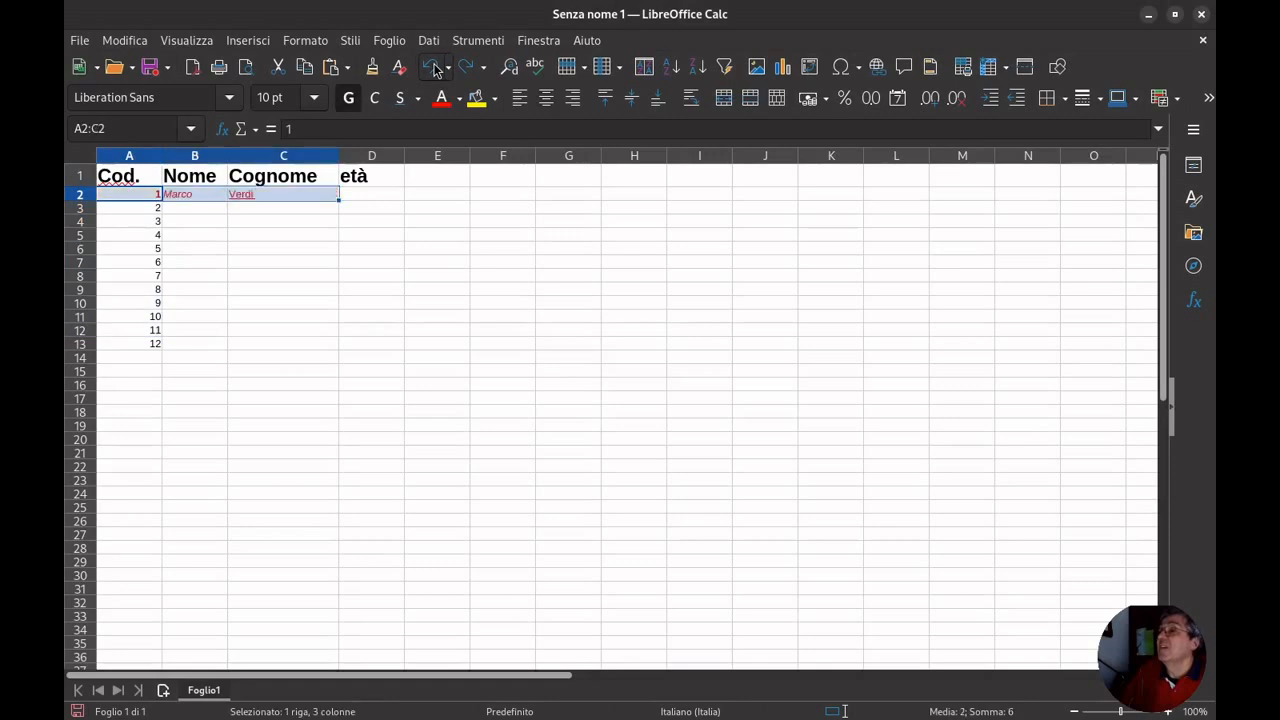
# Give cells A2:C2 a yellow background from the standard palette
pyautogui.click(152, 196)
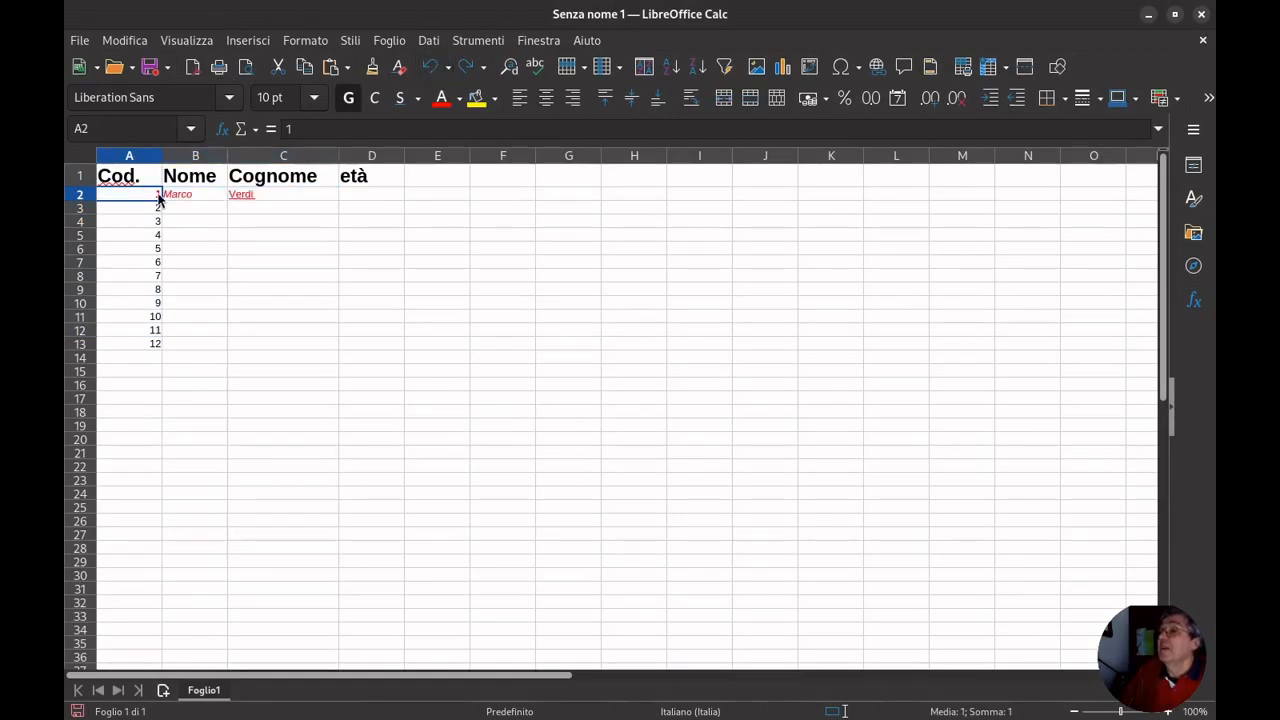
pyautogui.hotkey('shift', 'Right')
pyautogui.hotkey('shift', 'Right')
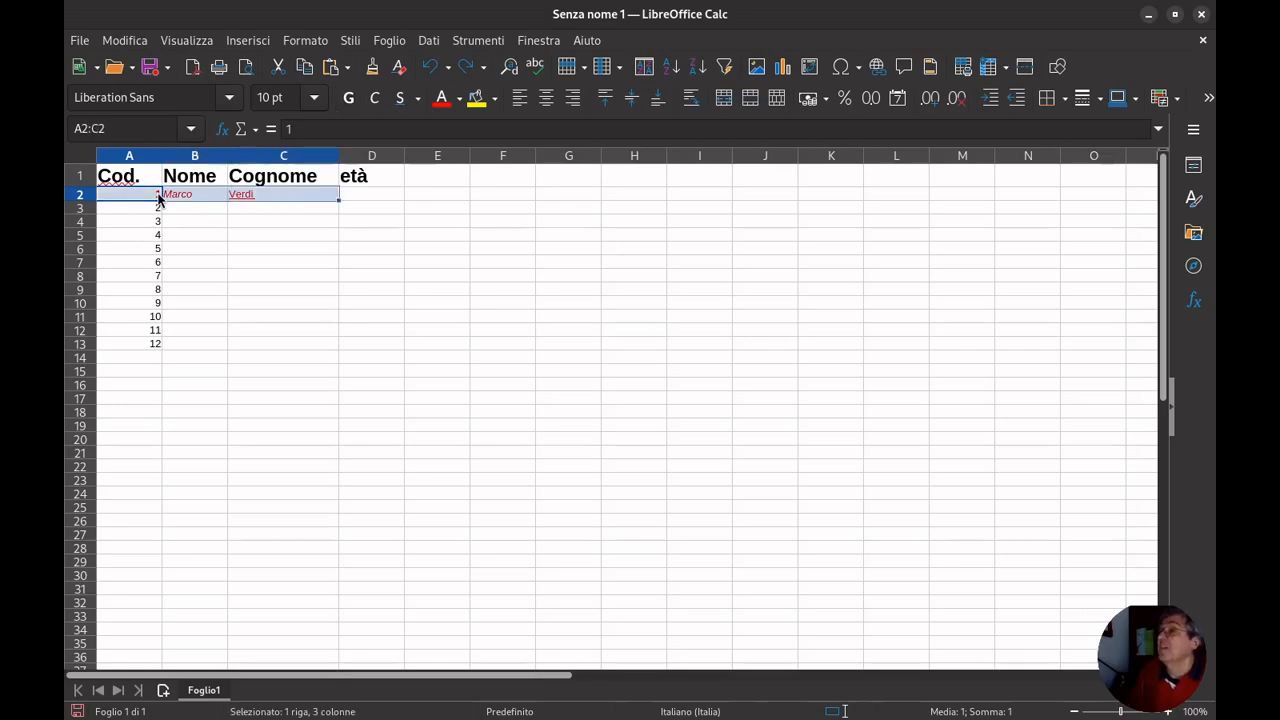
pyautogui.click(494, 98)
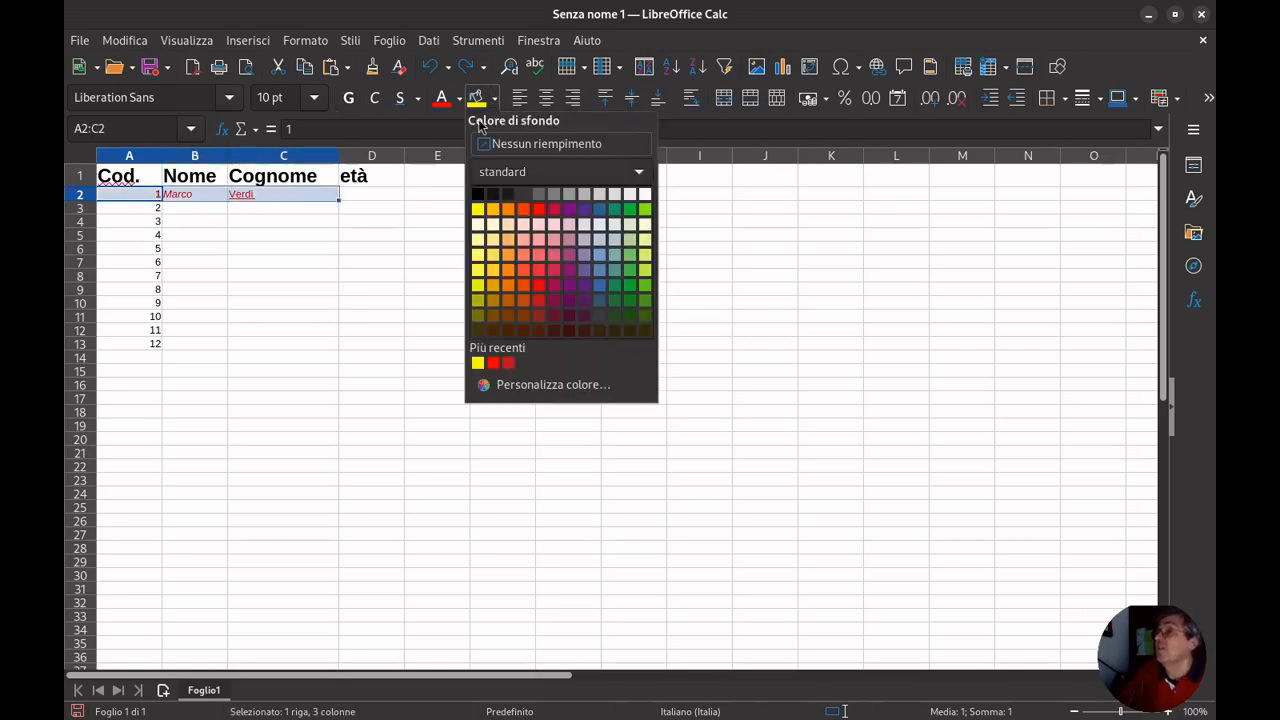
pyautogui.click(478, 208)
pyautogui.click(264, 200)
pyautogui.click(351, 190)
# Replace the heading in cell D1 with "Stipendio"
pyautogui.click(358, 174)
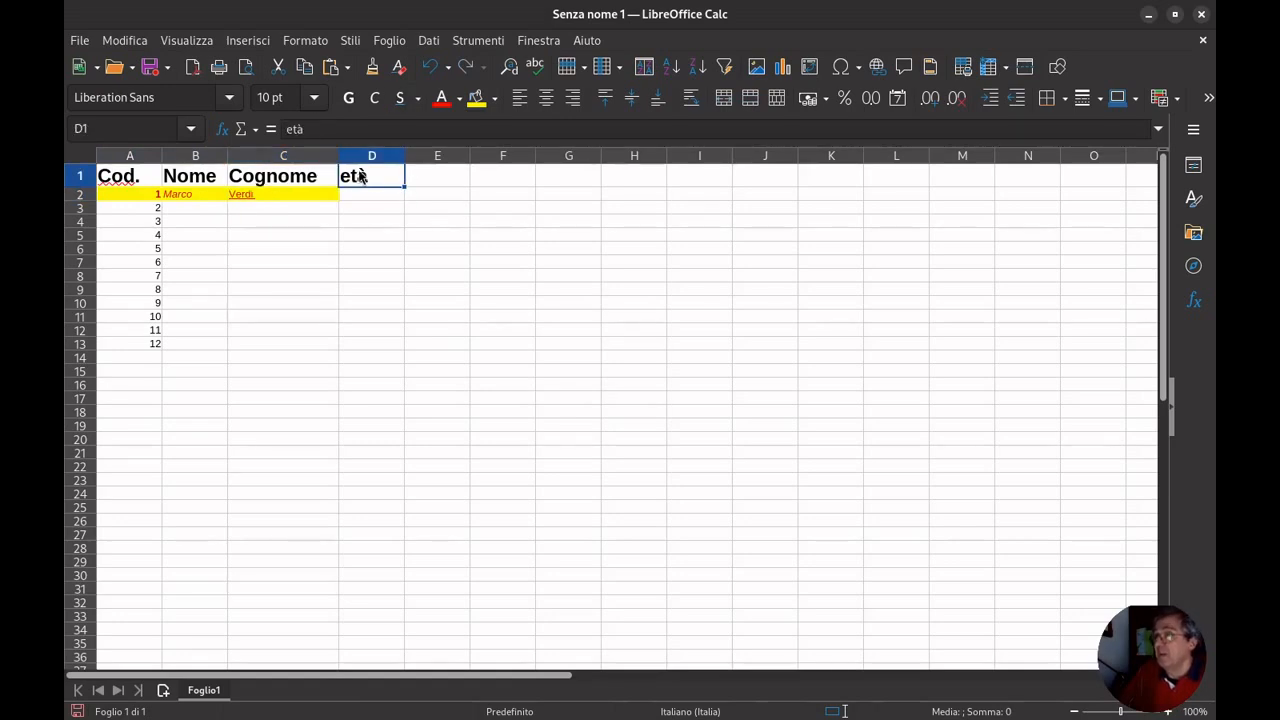
pyautogui.write('Stip')
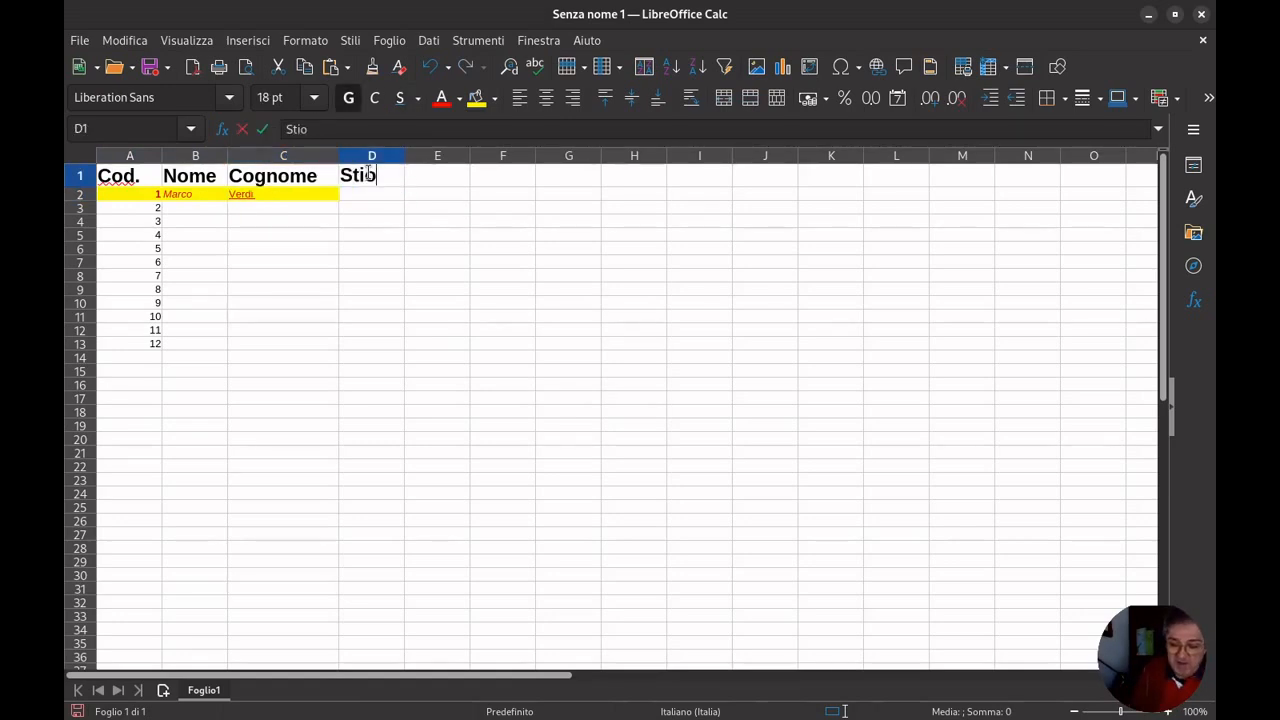
pyautogui.write('endi')
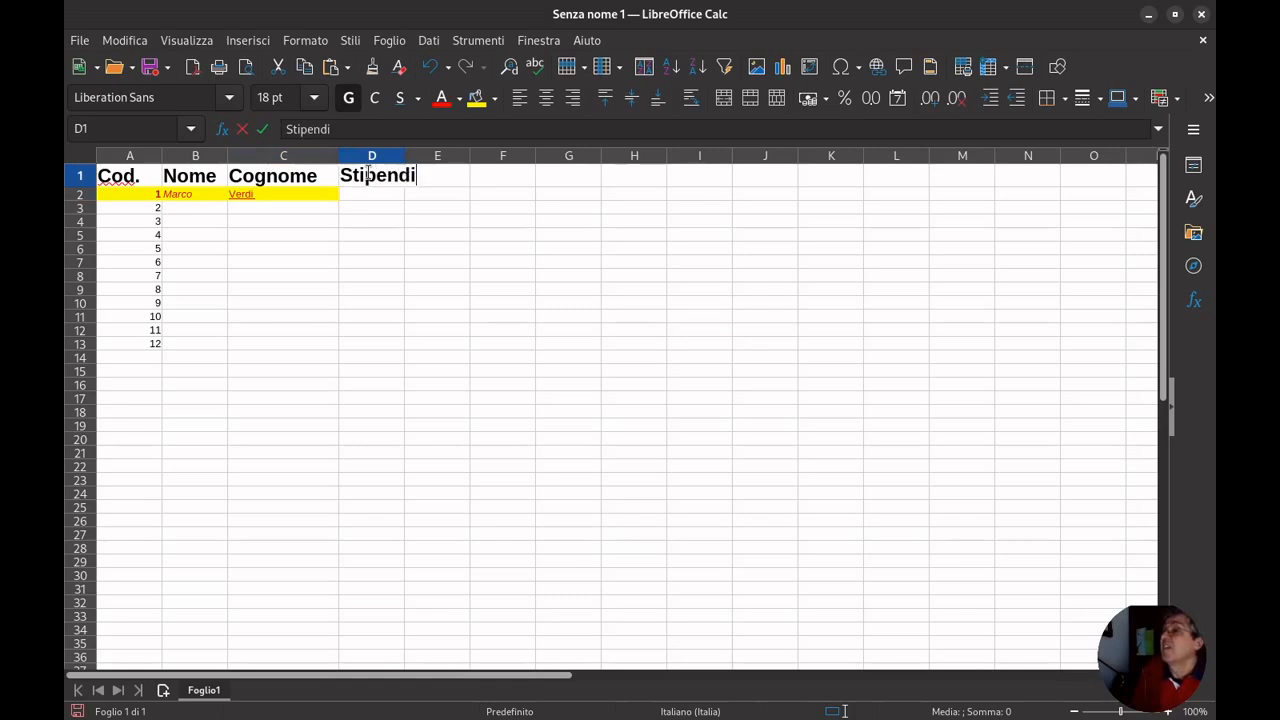
pyautogui.write('o')
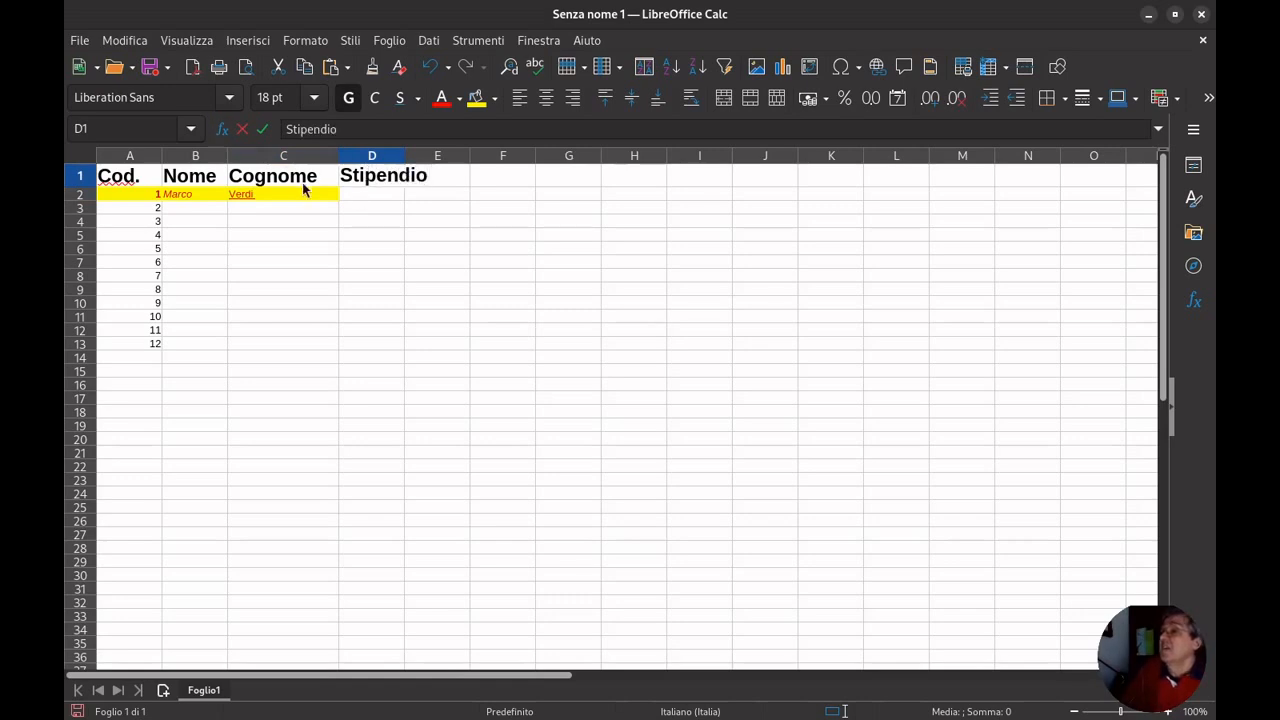
pyautogui.click(378, 219)
# Enter the salary 1000 in cell D2 and select that cell again
pyautogui.click(375, 195)
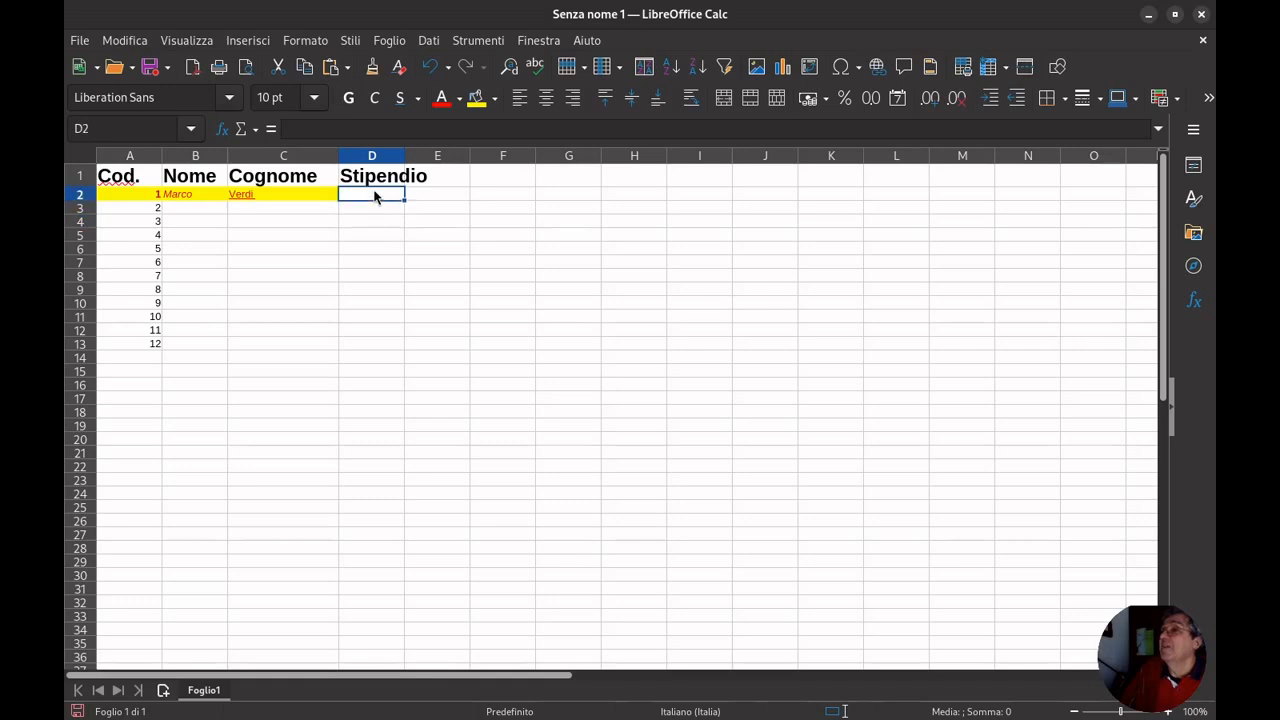
pyautogui.write('1000')
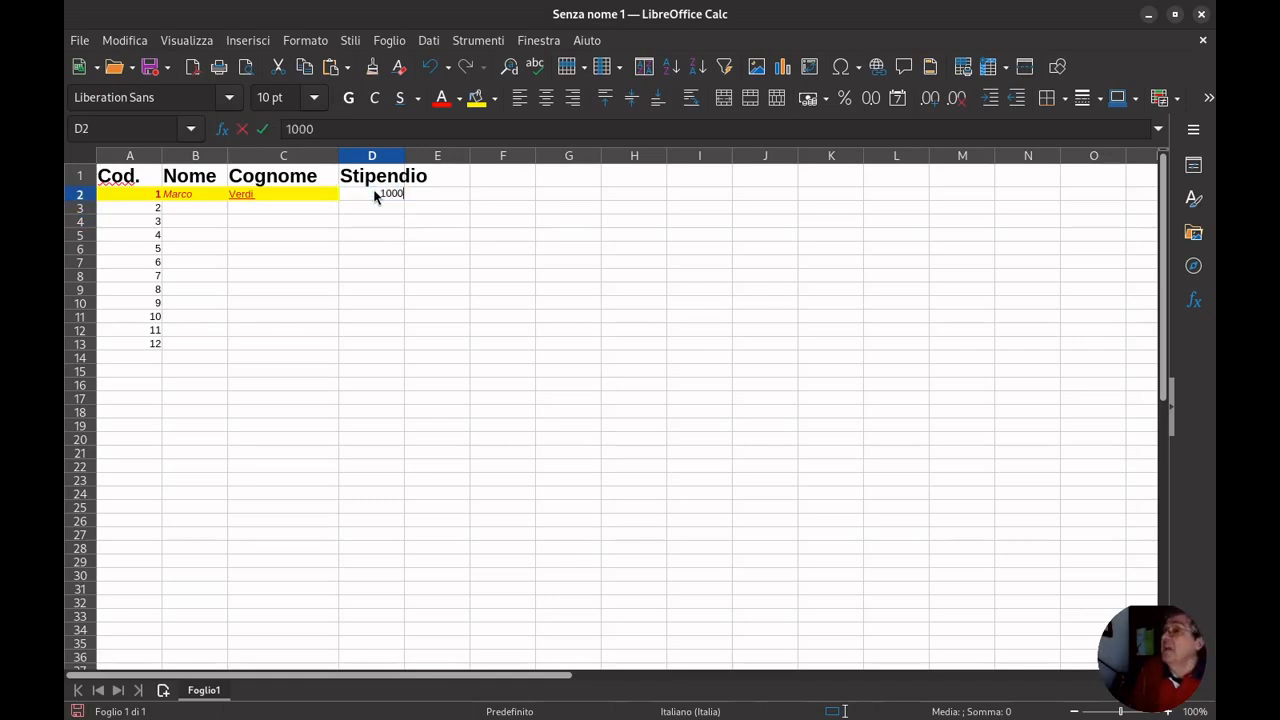
pyautogui.press('Return')
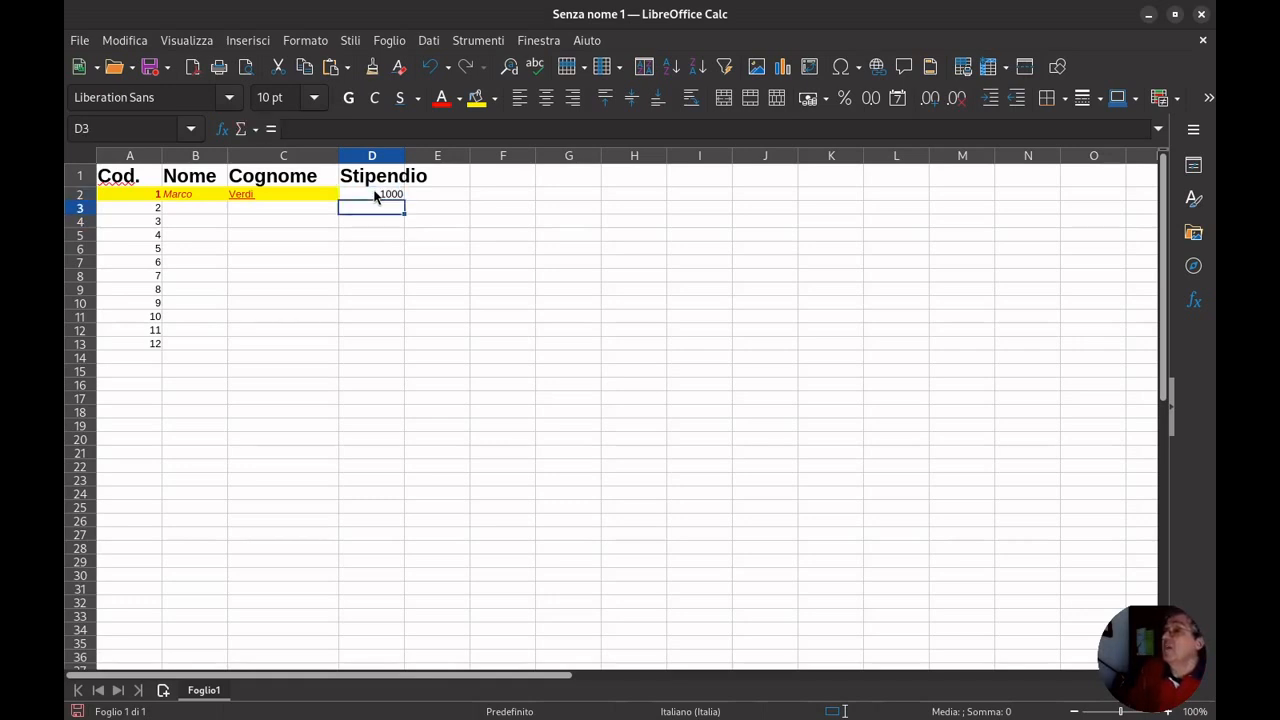
pyautogui.click(383, 193)
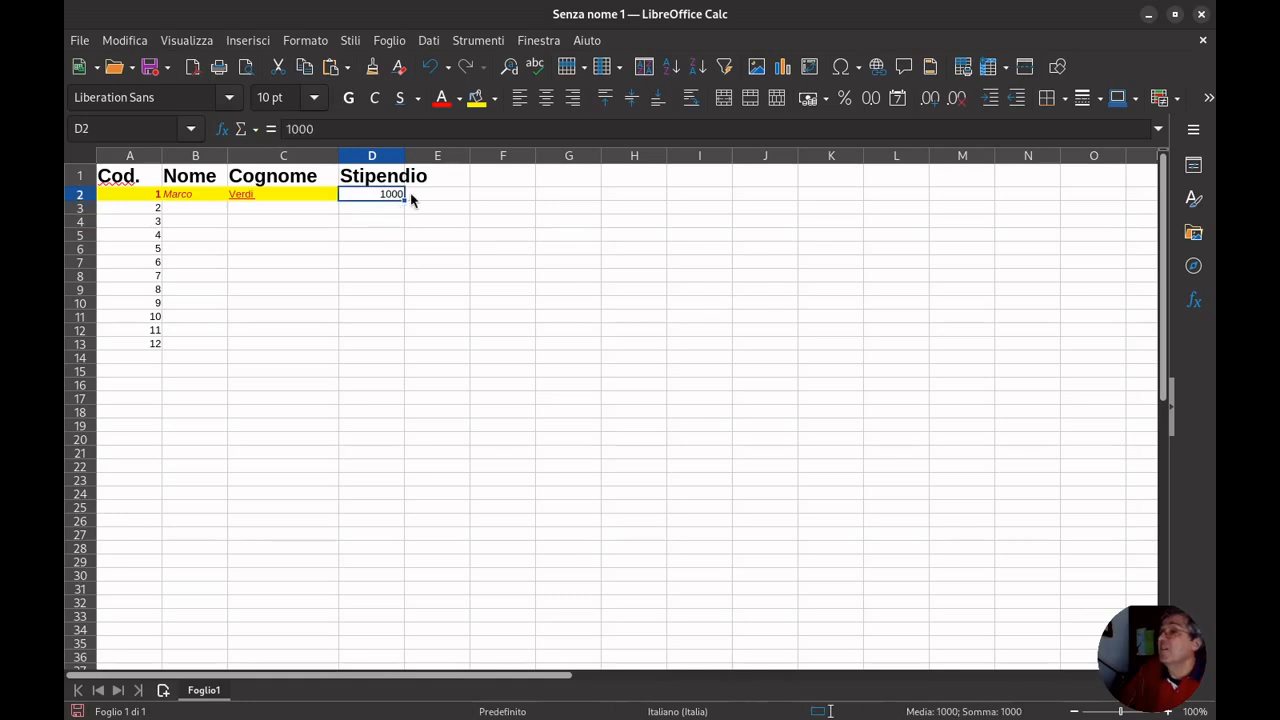
# Try filling the salary series from D2 down to D13, and undo the fill
pyautogui.moveTo(403, 200); pyautogui.dragTo(390, 348)
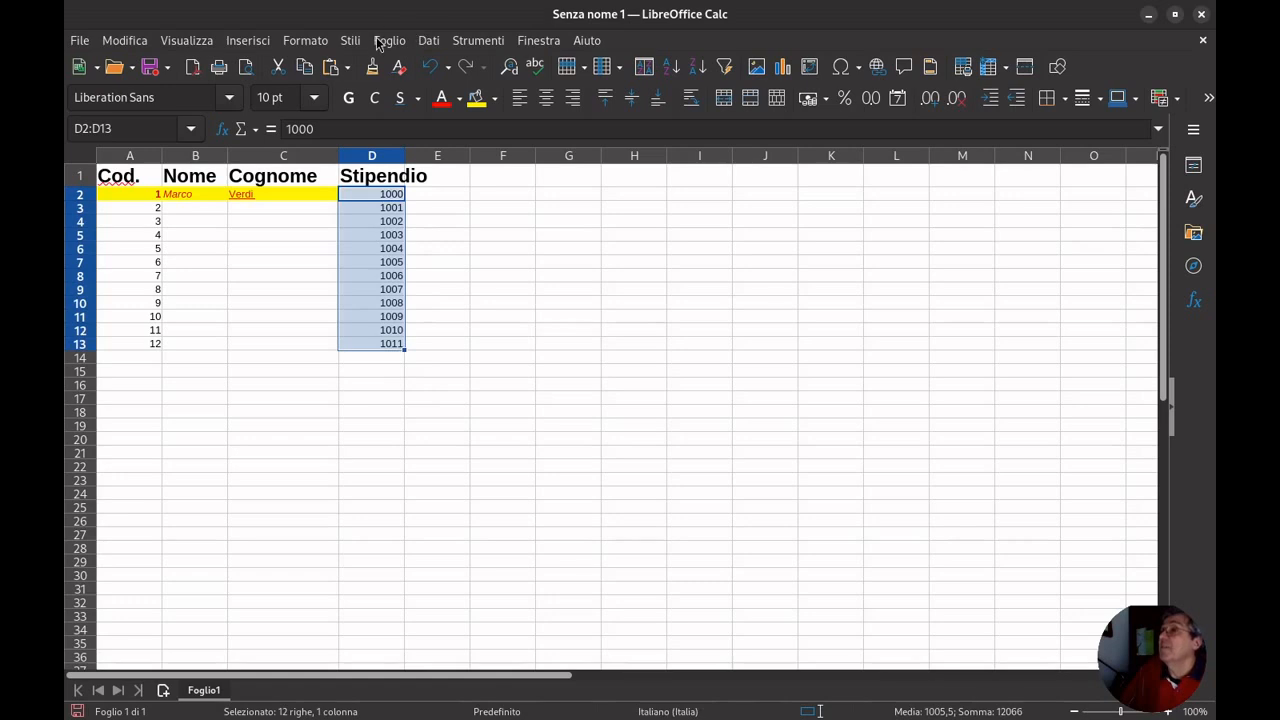
pyautogui.click(390, 195)
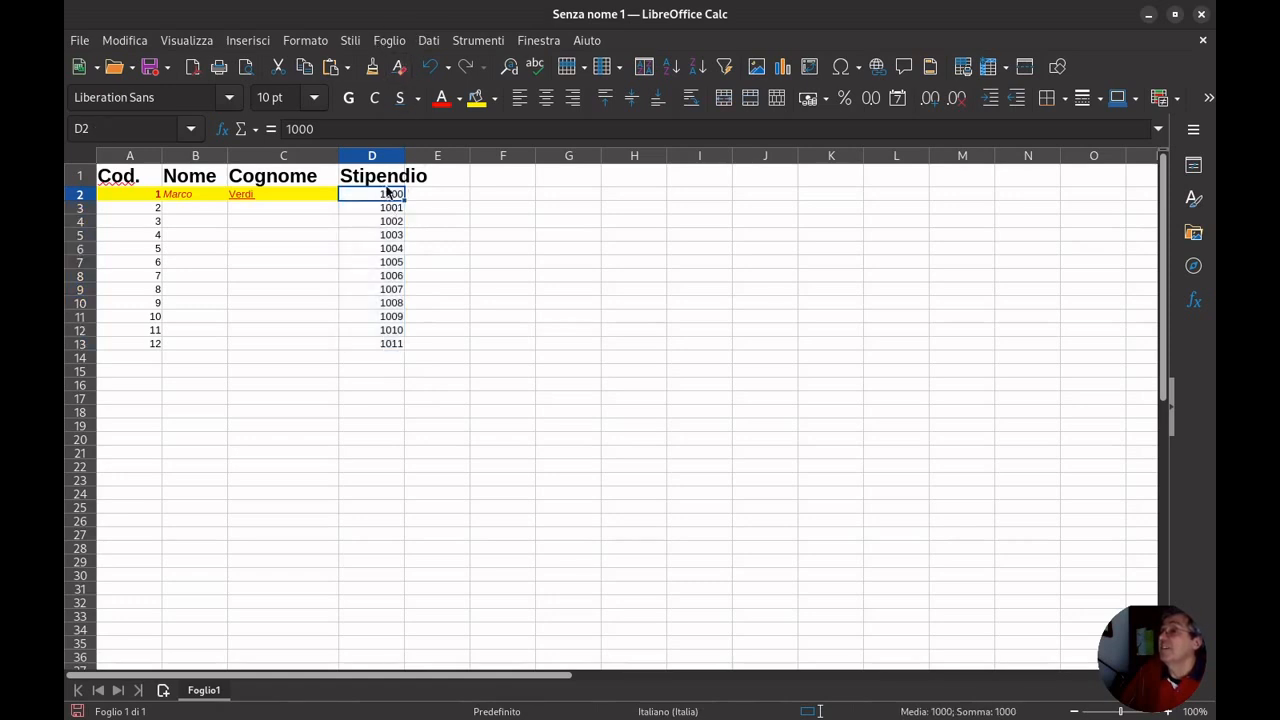
pyautogui.click(432, 66)
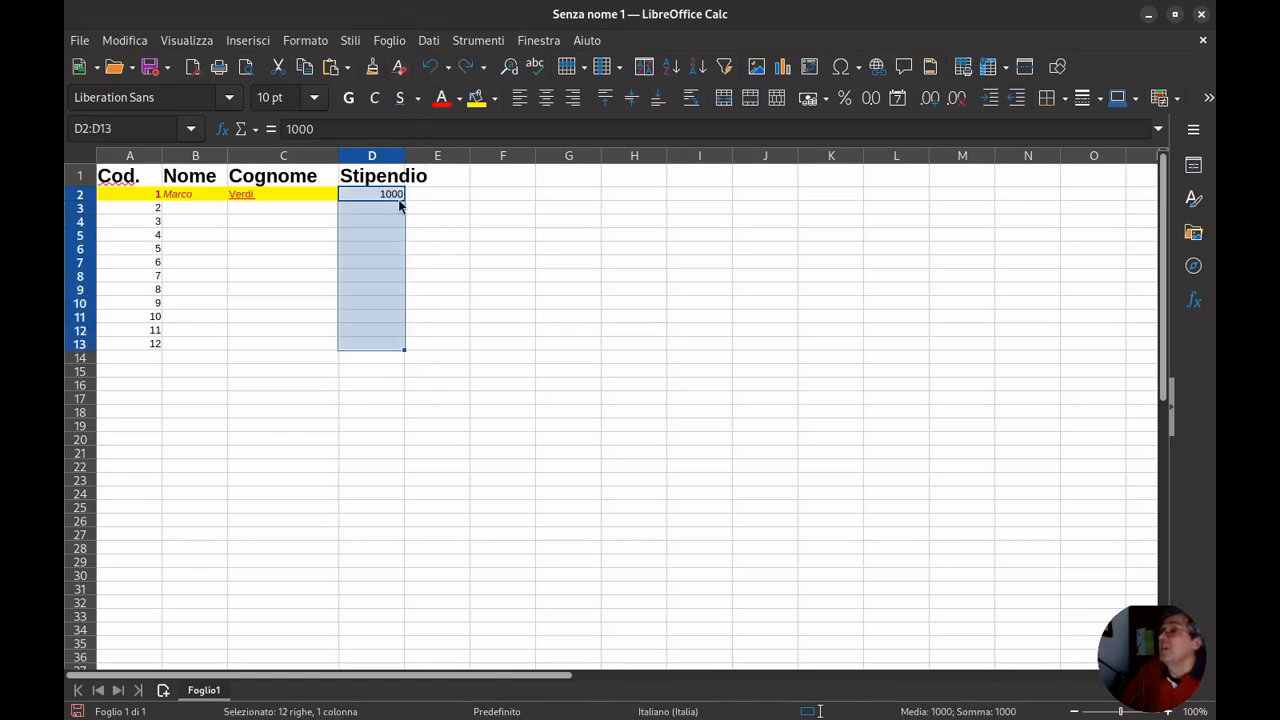
# Format cells D2:D13 as currency in EUR € Italiano (Italia), with two decimals, a thousands separator and negative values in red
pyautogui.moveTo(386, 195); pyautogui.dragTo(366, 348)
pyautogui.click(322, 42)
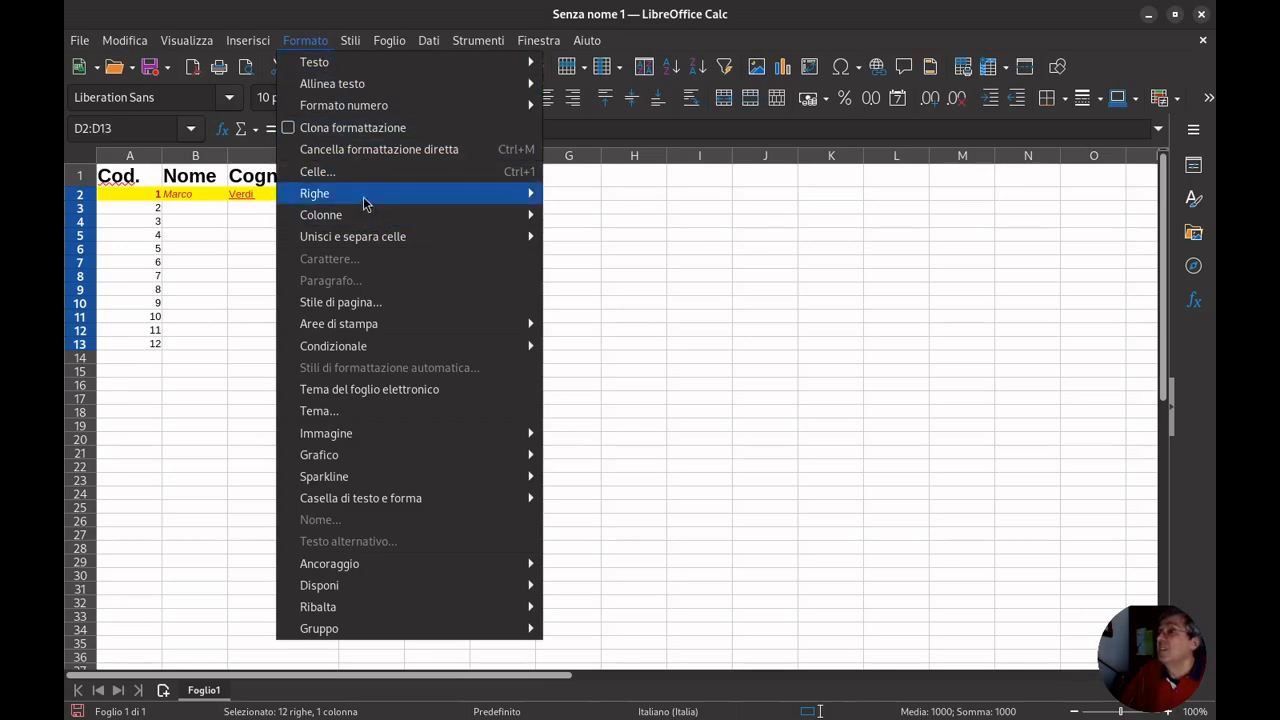
pyautogui.click(434, 177)
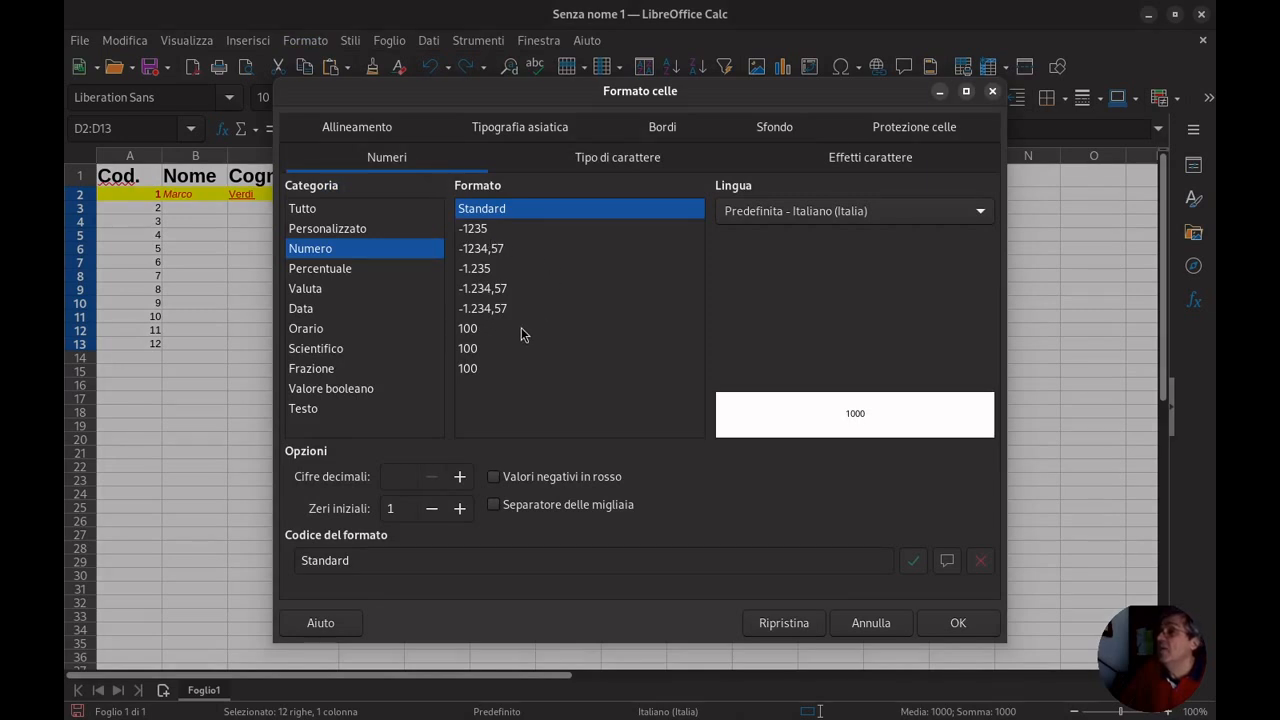
pyautogui.click(323, 290)
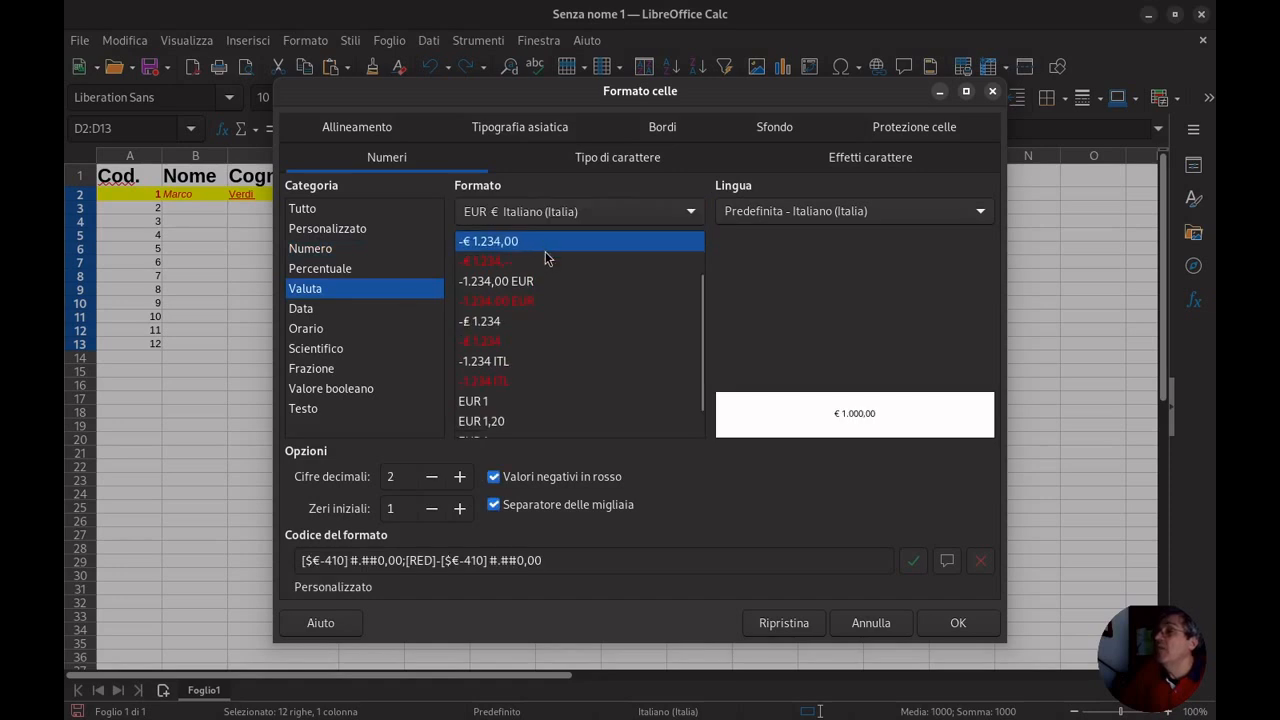
pyautogui.click(955, 623)
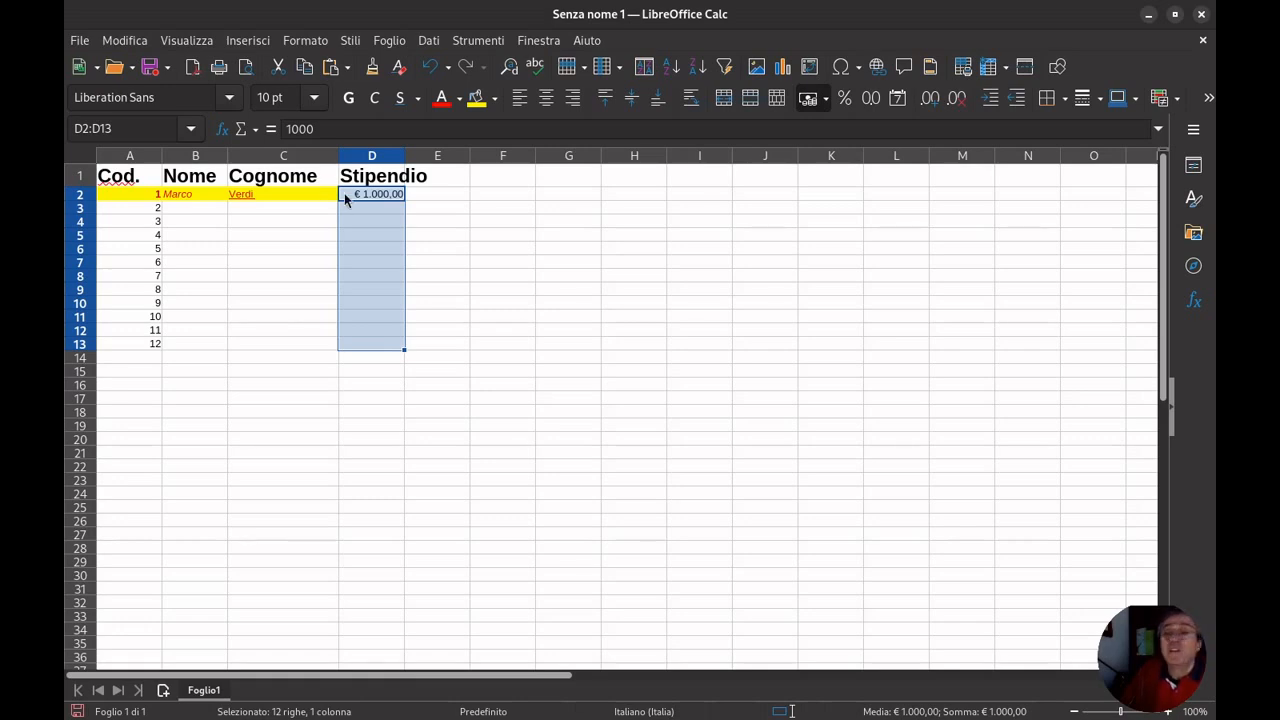
# Insert a column before the Nome column and enter the heading "Giorno" in B1
pyautogui.click(192, 180)
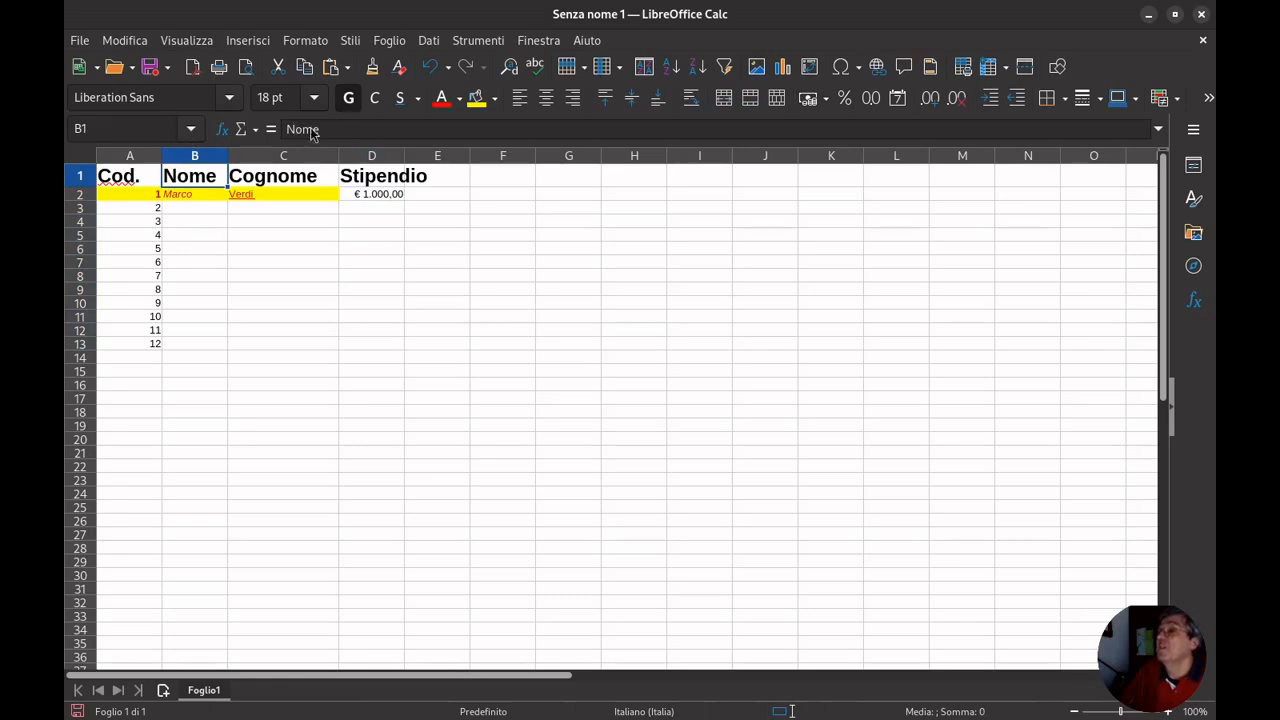
pyautogui.click(316, 44)
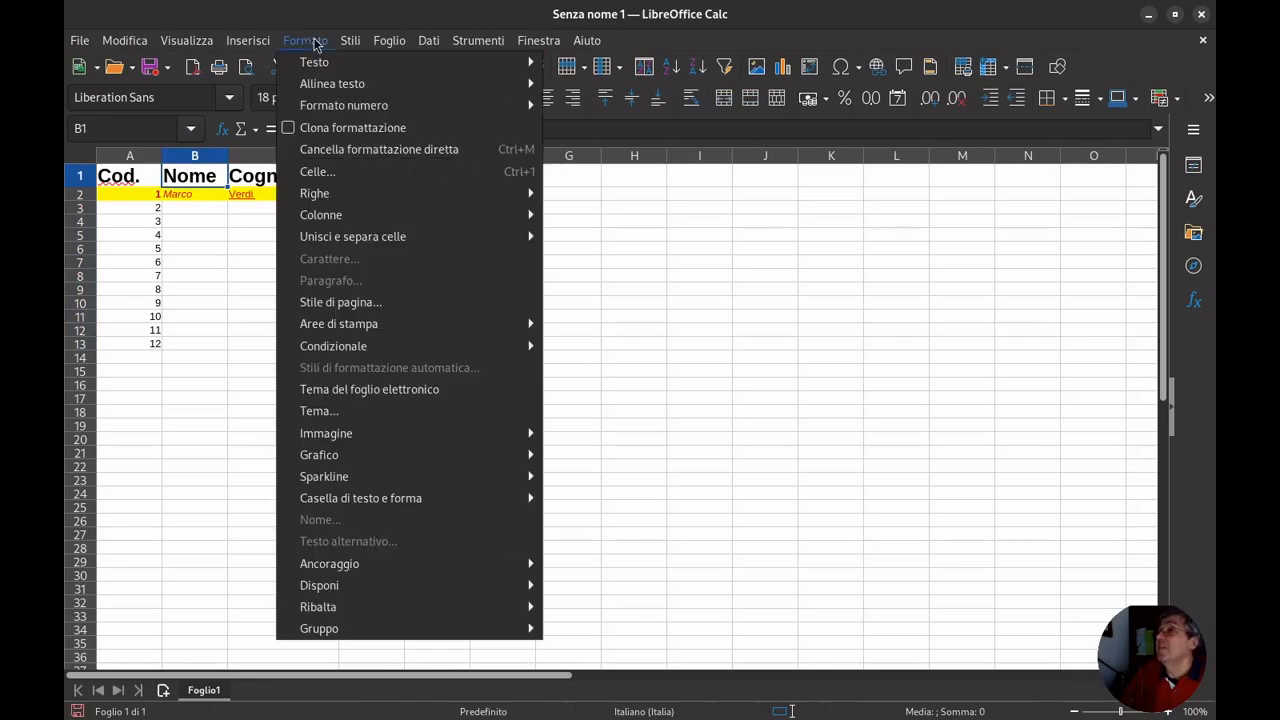
pyautogui.click(316, 44)
pyautogui.click(462, 45)
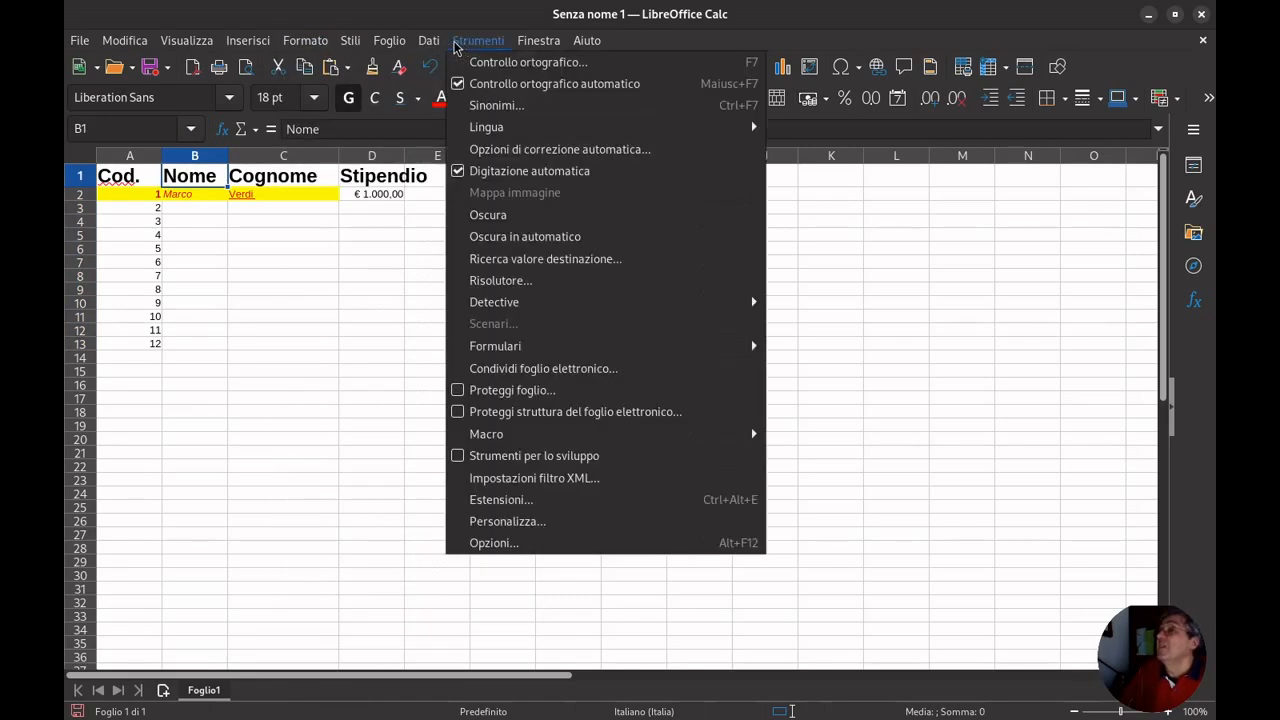
pyautogui.moveTo(404, 46)
pyautogui.moveTo(435, 105)
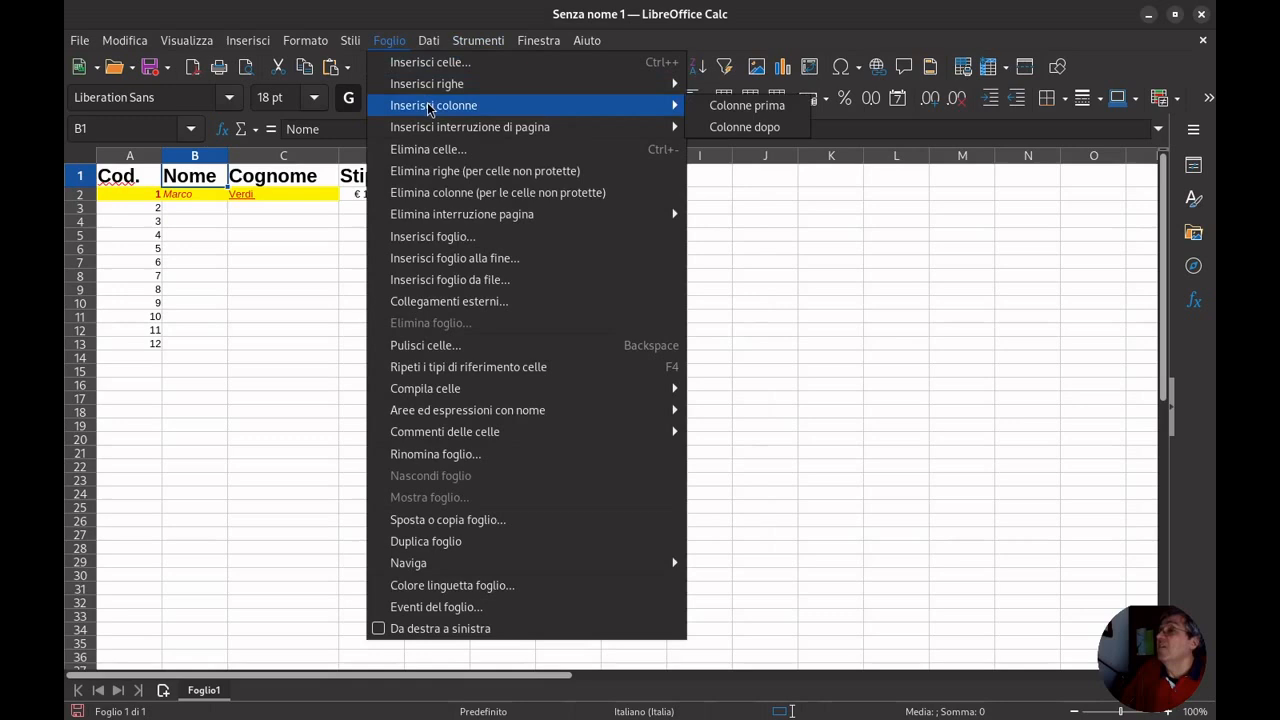
pyautogui.click(751, 110)
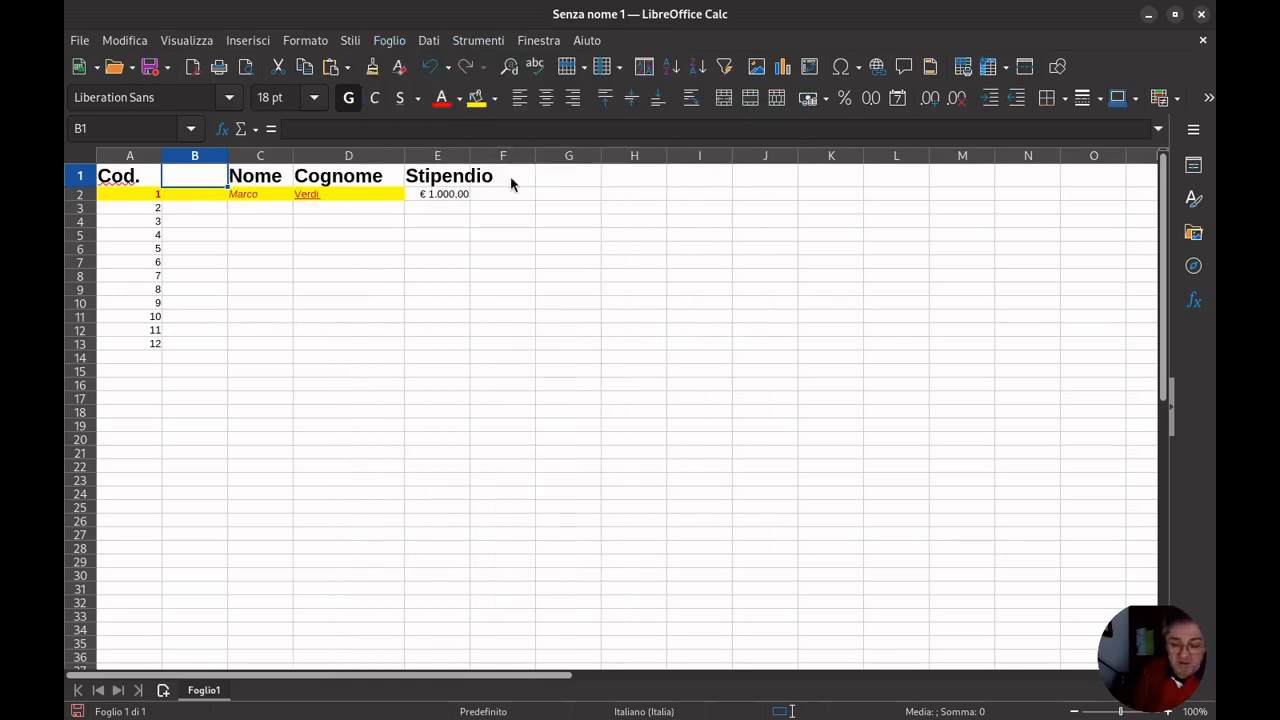
pyautogui.write('G')
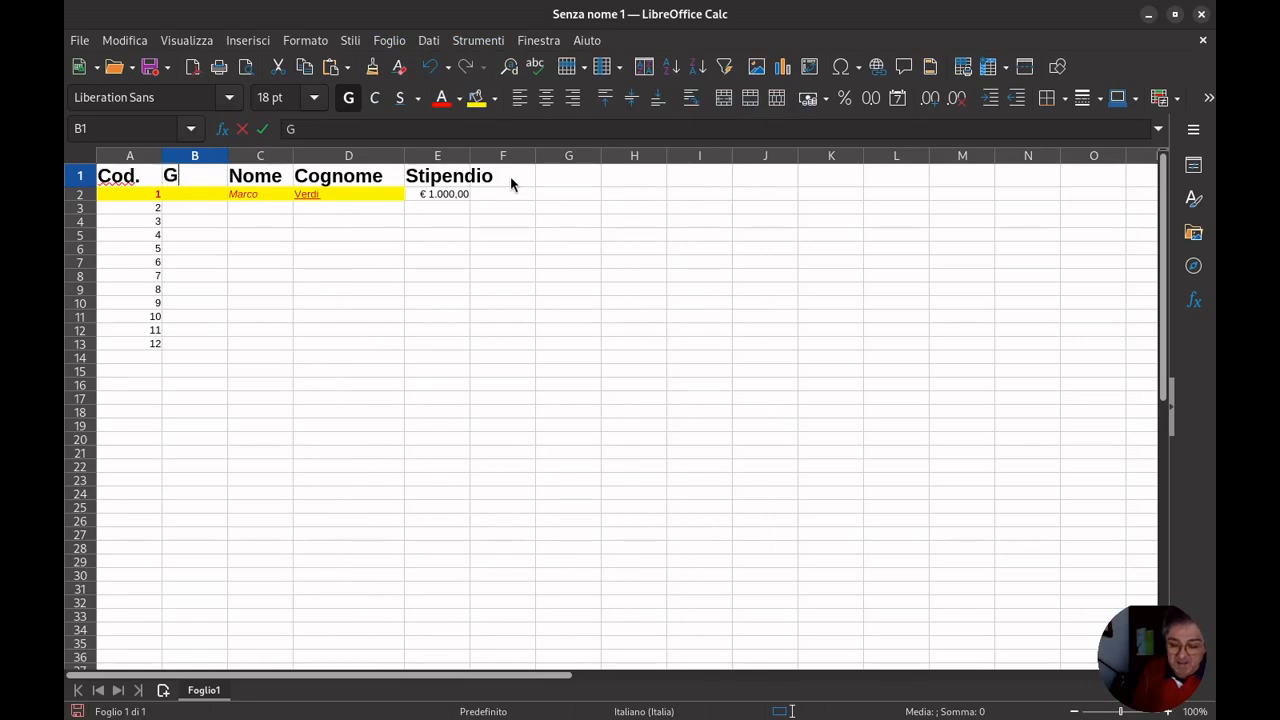
pyautogui.write('iorno')
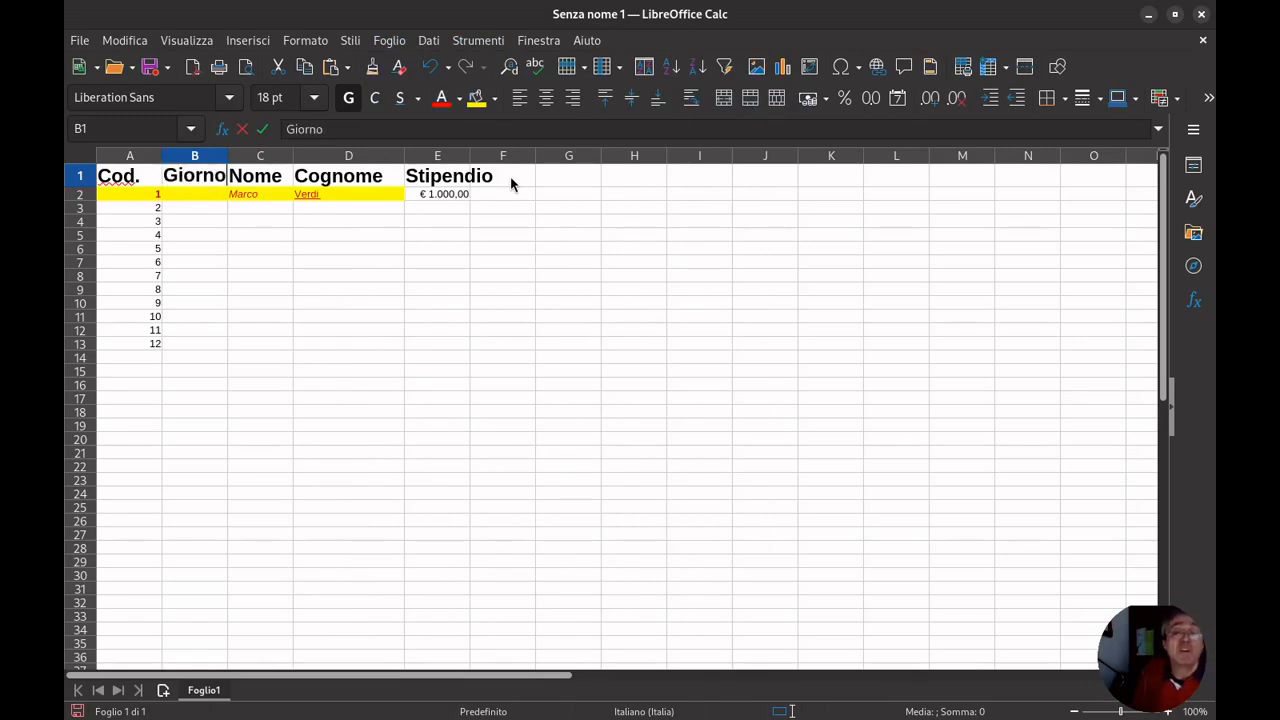
# Enter "Lunedì" in B2 and fill the weekday series down to B13
pyautogui.click(188, 198)
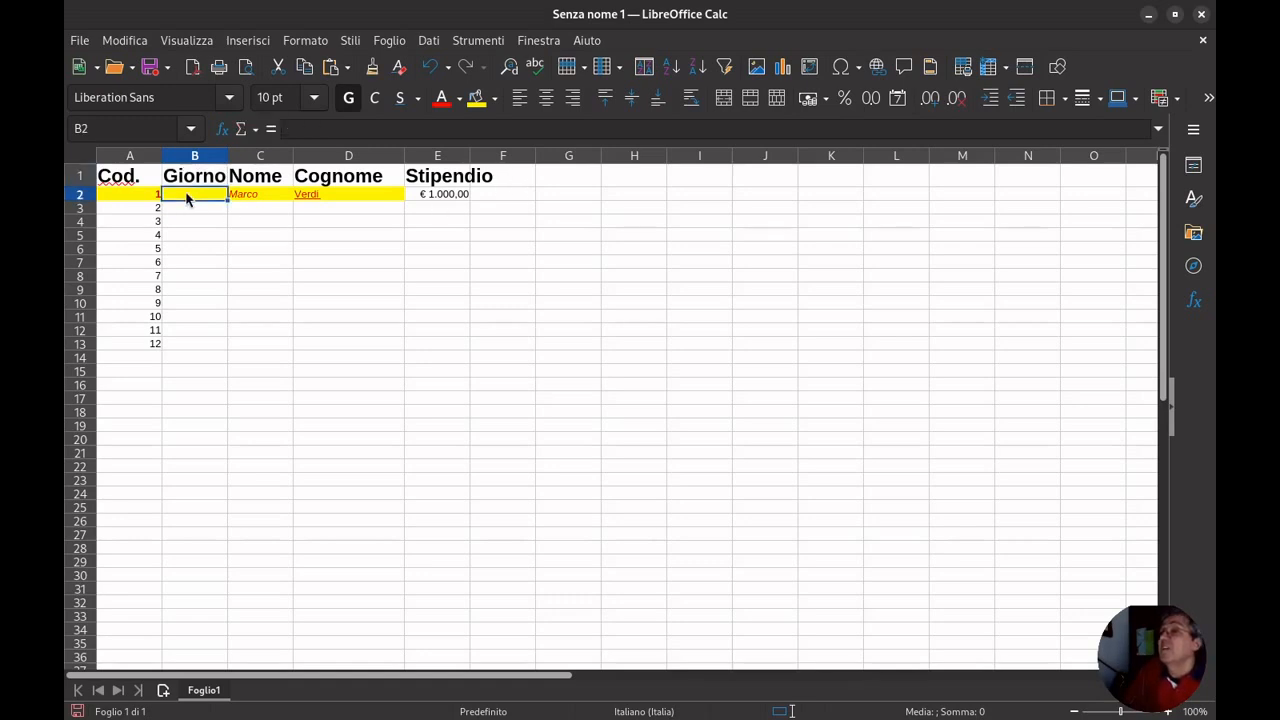
pyautogui.write('Lune')
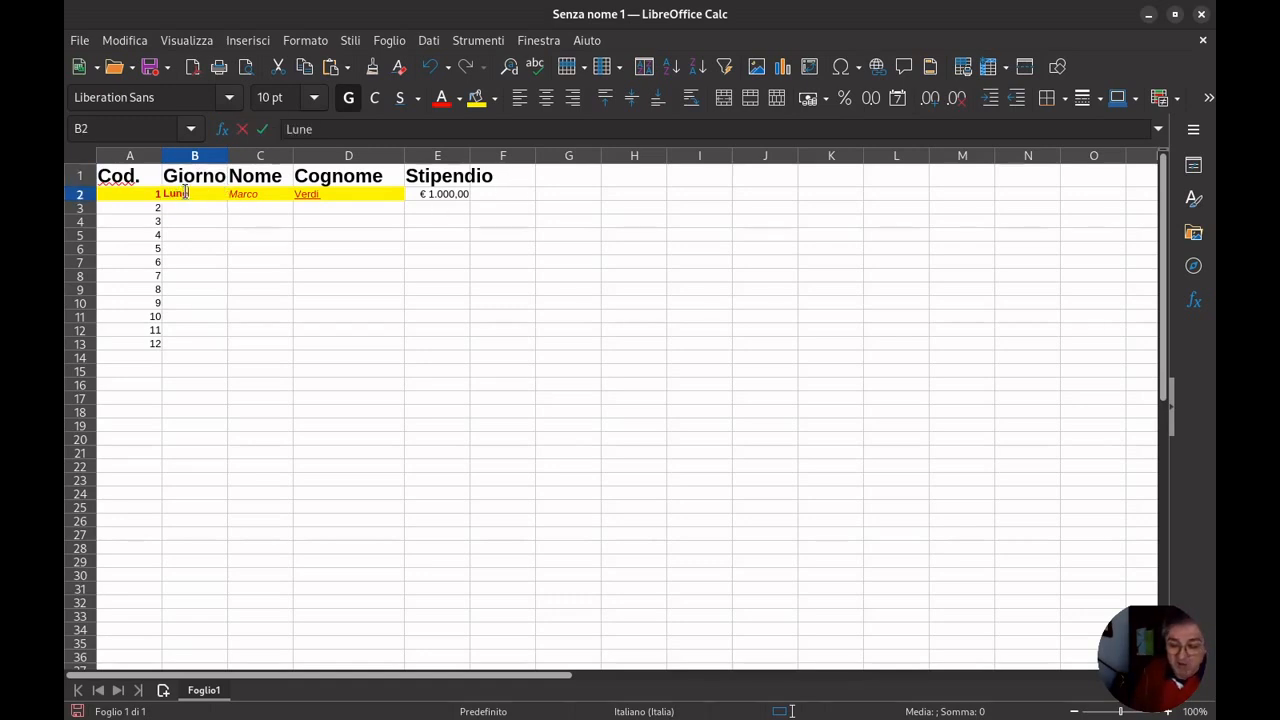
pyautogui.write('dì')
pyautogui.click(280, 275)
pyautogui.click(218, 194)
pyautogui.moveTo(226, 198); pyautogui.dragTo(255, 355)
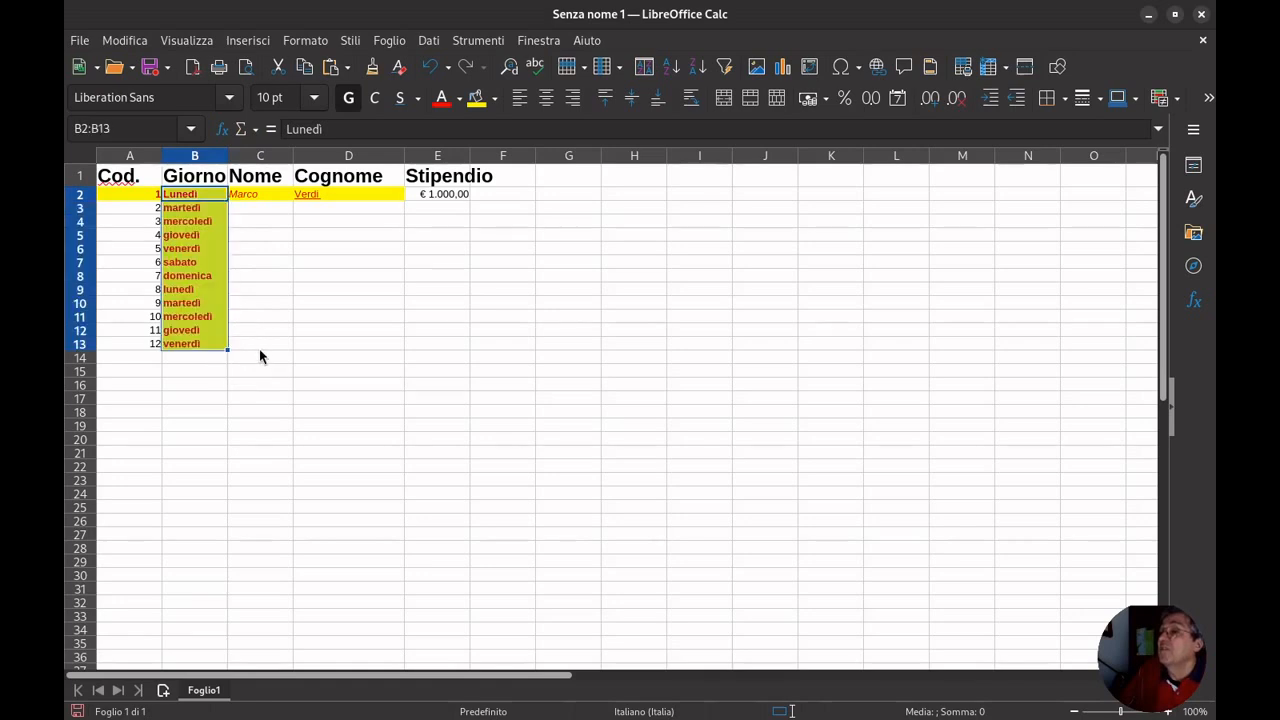
pyautogui.click(290, 360)
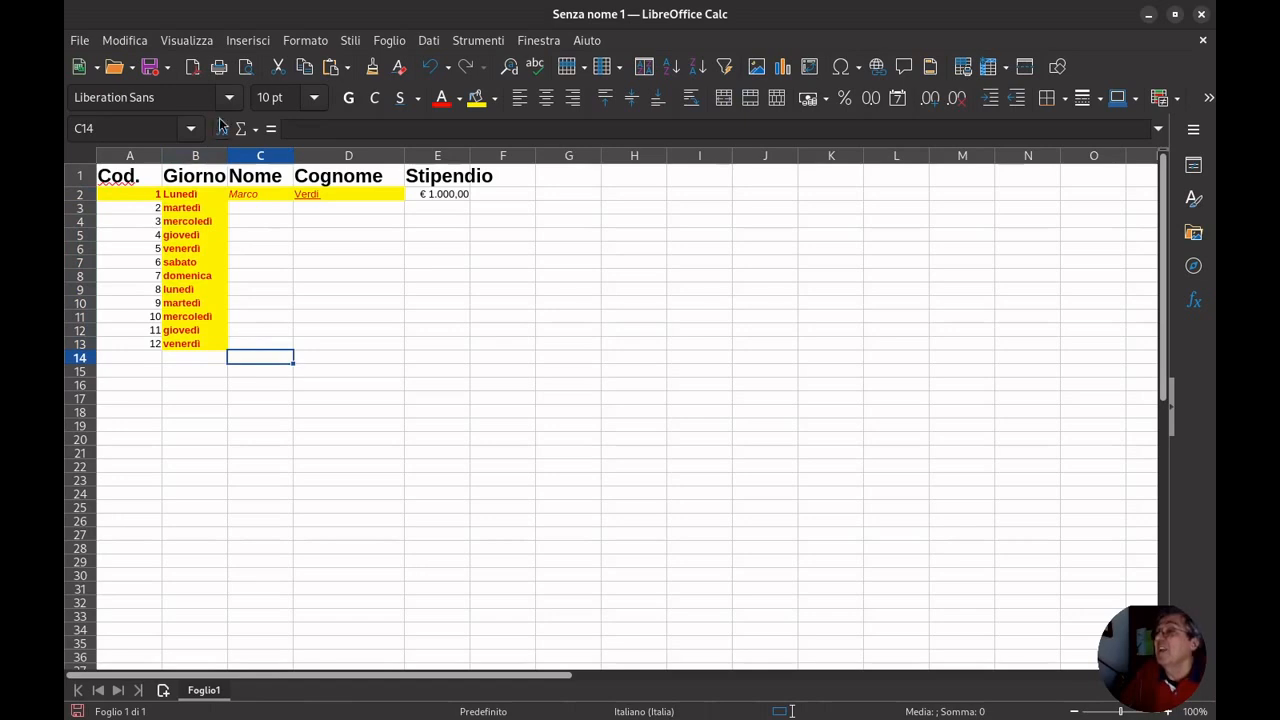
# Insert another column before the Nome column and enter the heading "Mese" in C1
pyautogui.click(244, 160)
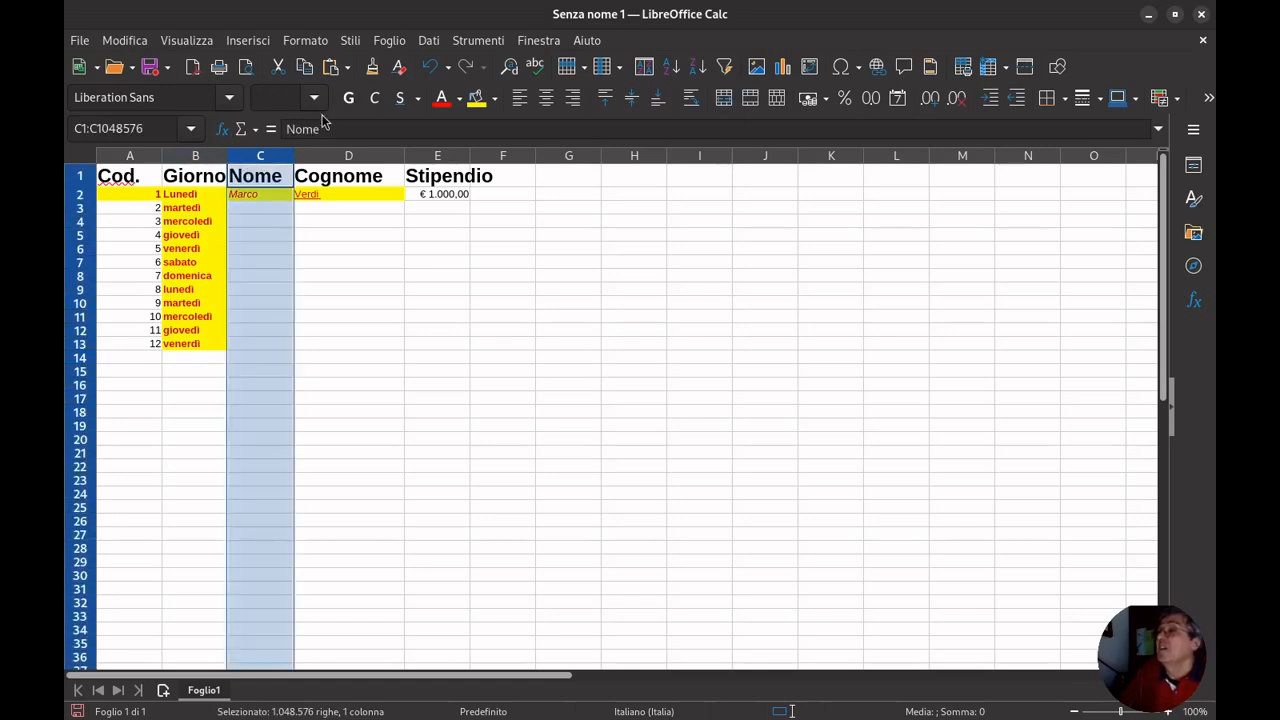
pyautogui.click(256, 44)
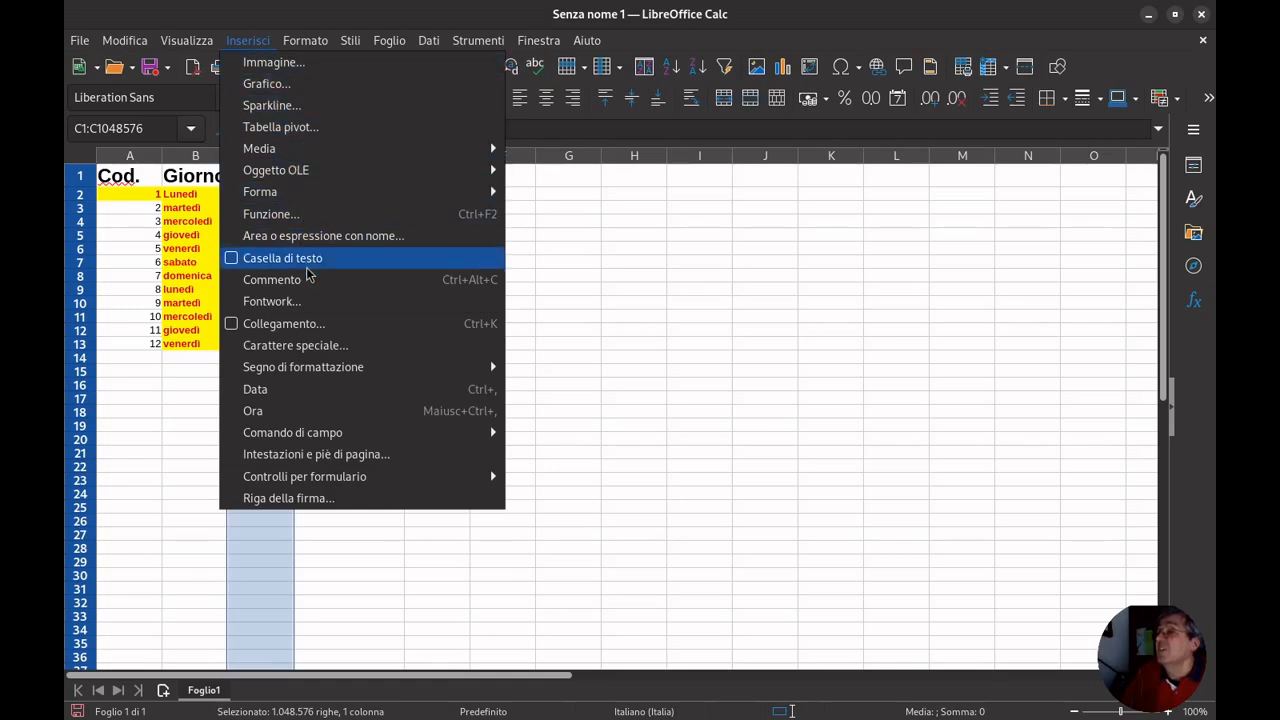
pyautogui.moveTo(393, 45)
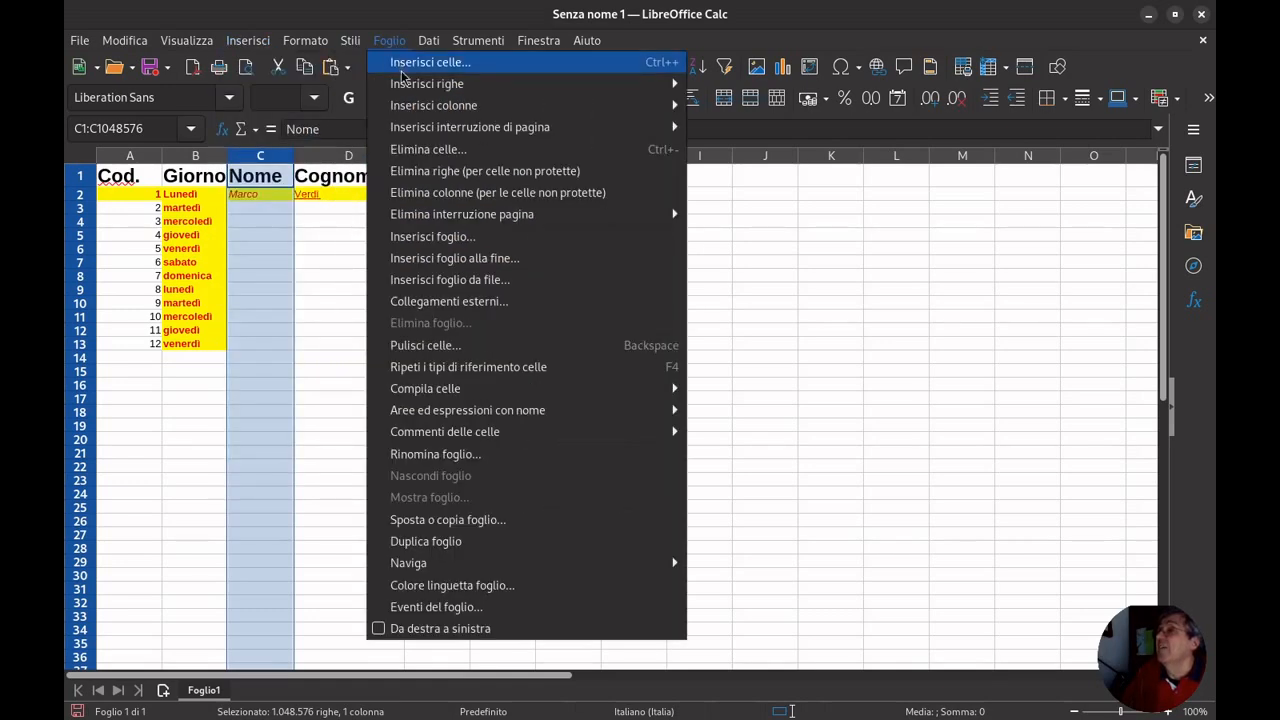
pyautogui.moveTo(443, 106)
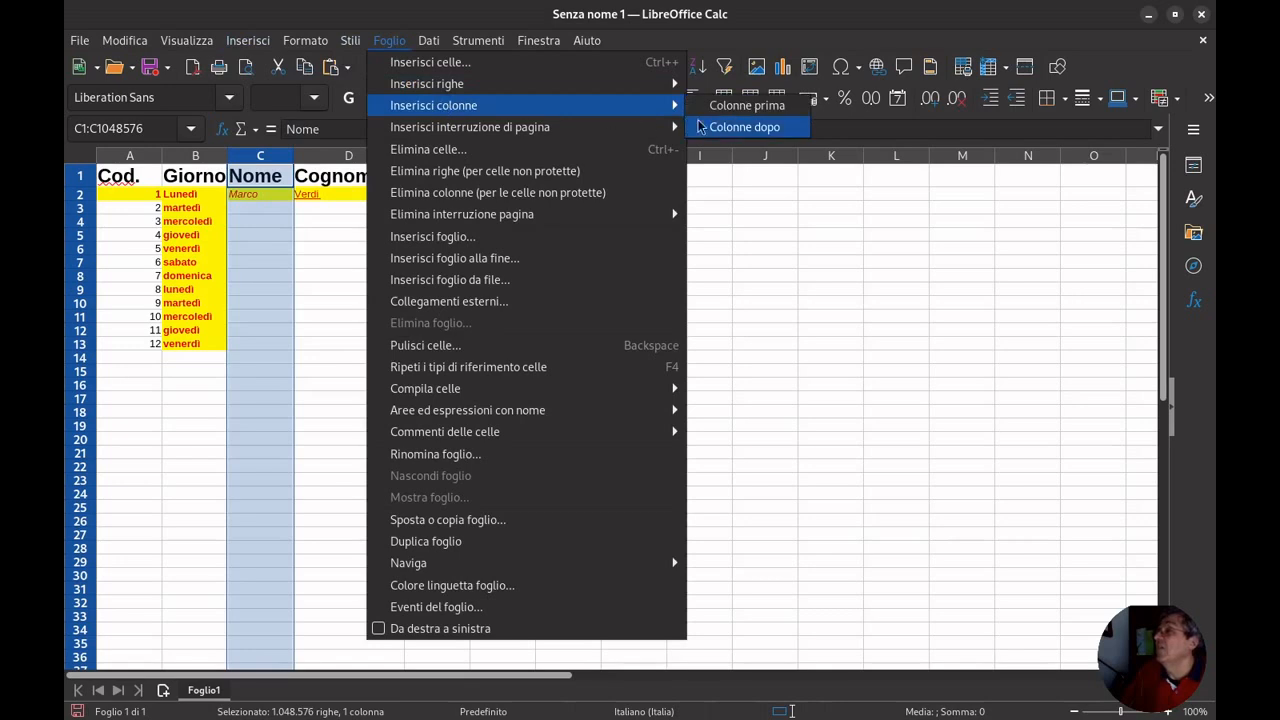
pyautogui.click(750, 105)
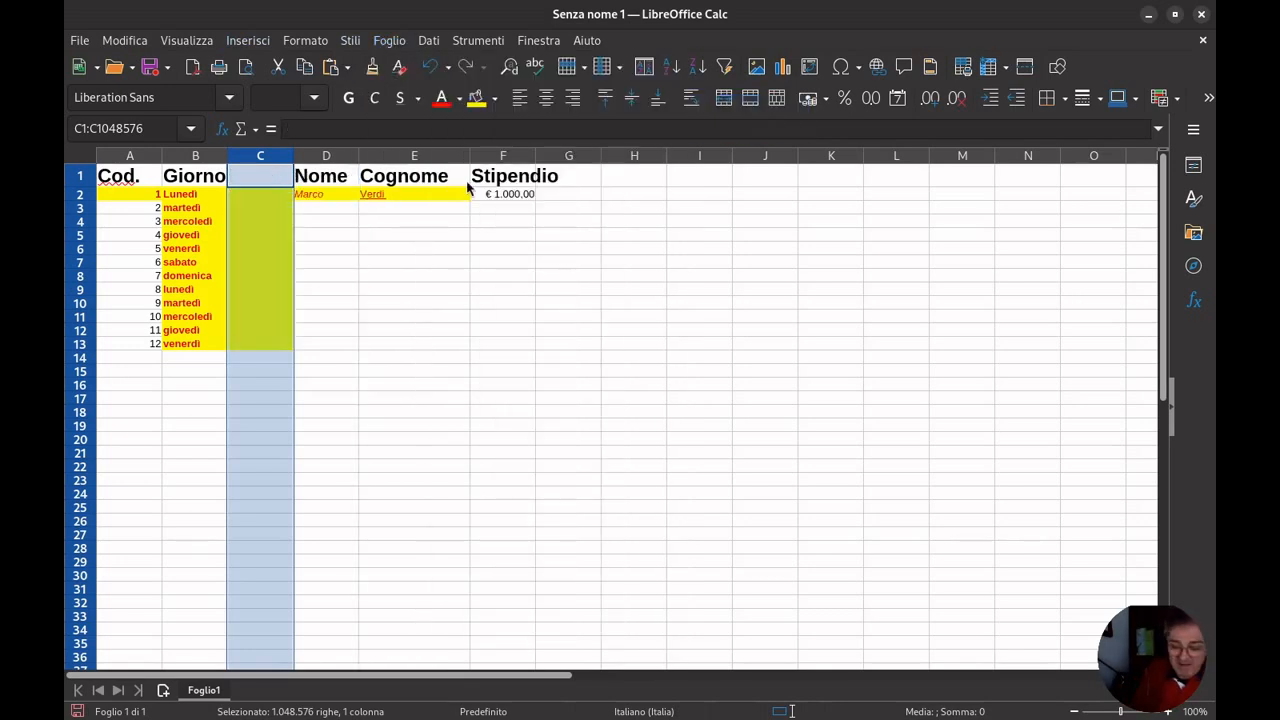
pyautogui.write('Mese')
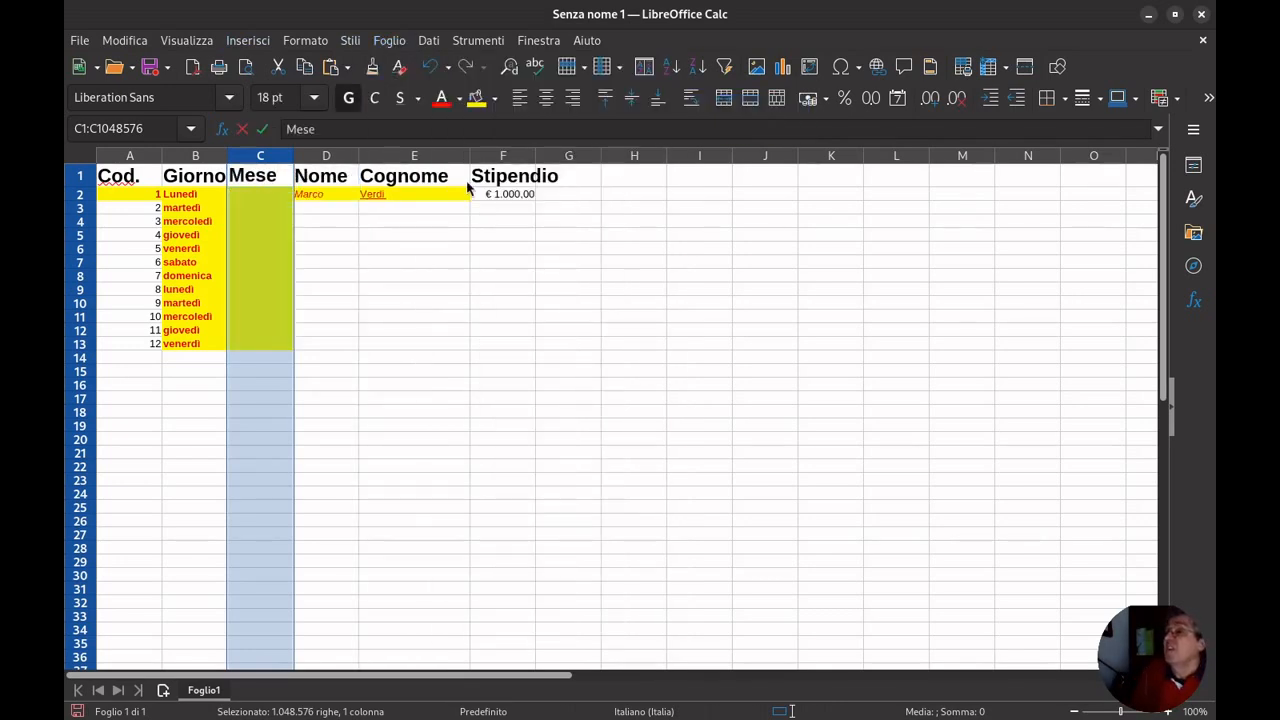
# Enter "Gennaio" in C2 and fill the month series down to C13
pyautogui.click(266, 199)
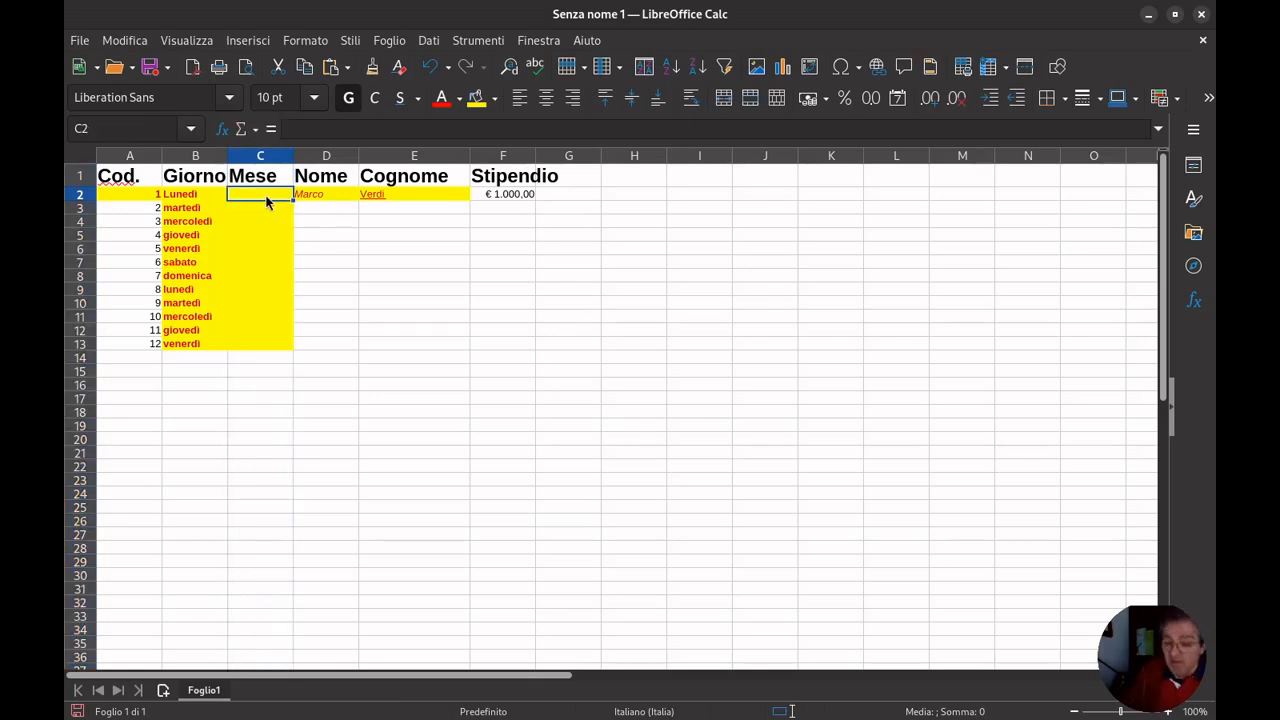
pyautogui.write('Gennaip')
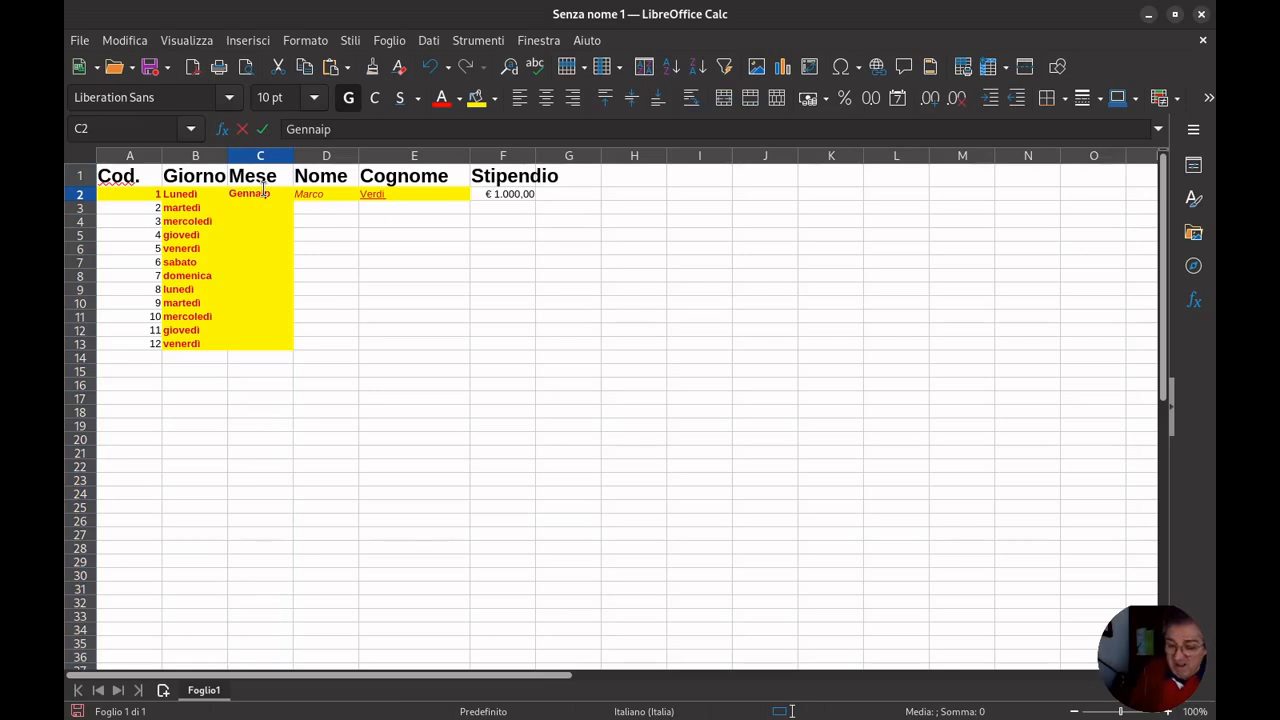
pyautogui.press('BackSpace')
pyautogui.write('o')
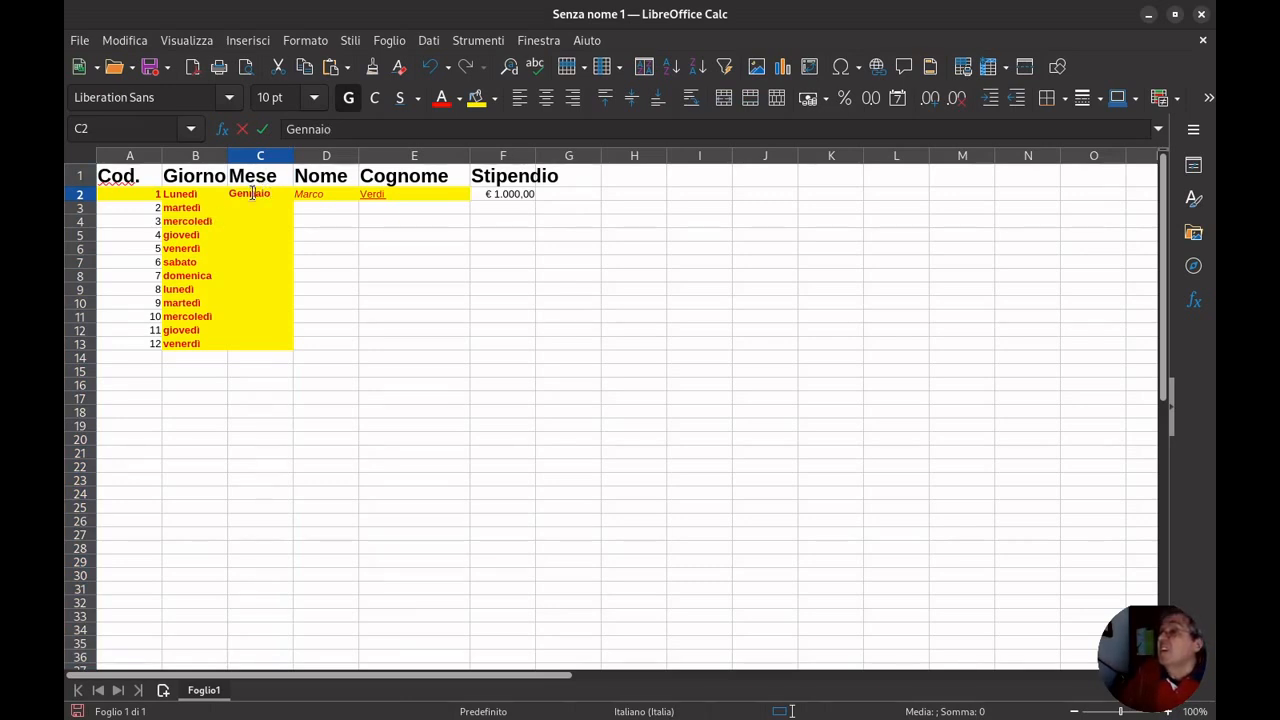
pyautogui.click(299, 200)
pyautogui.click(287, 200)
pyautogui.moveTo(292, 201); pyautogui.dragTo(290, 349)
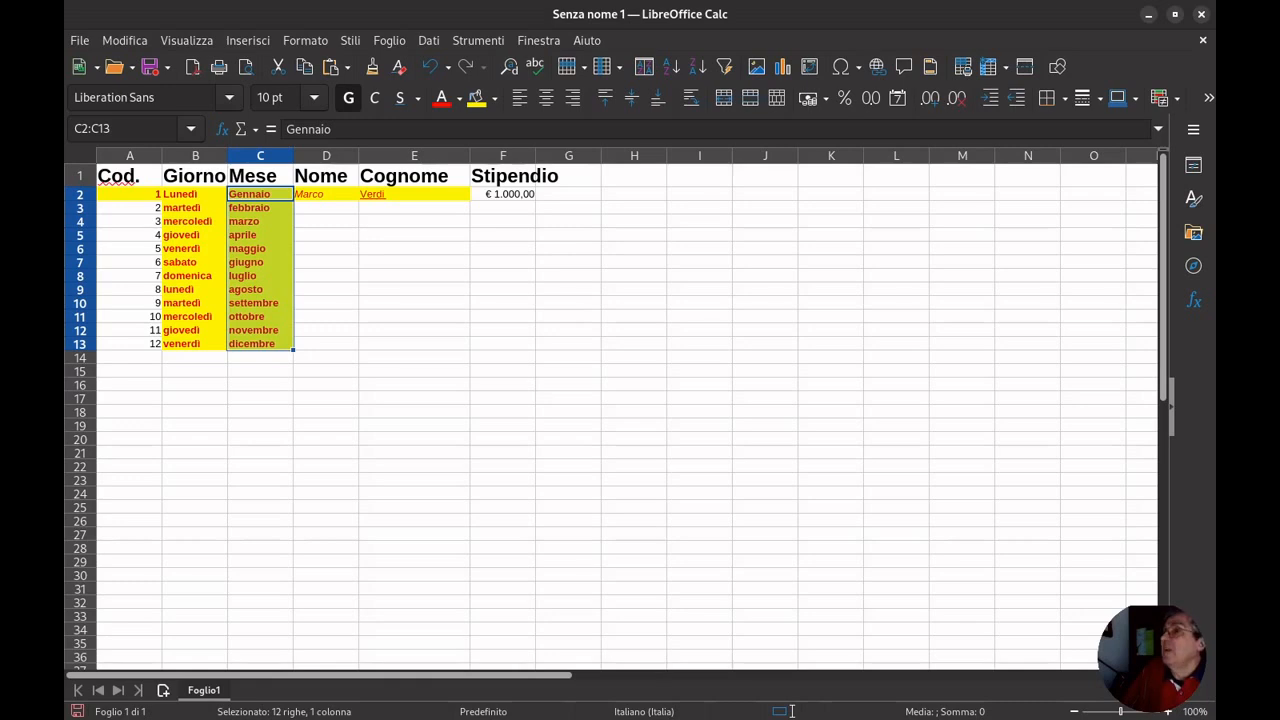
# Enter a second salary of 2.500 in cell F3
pyautogui.click(502, 200)
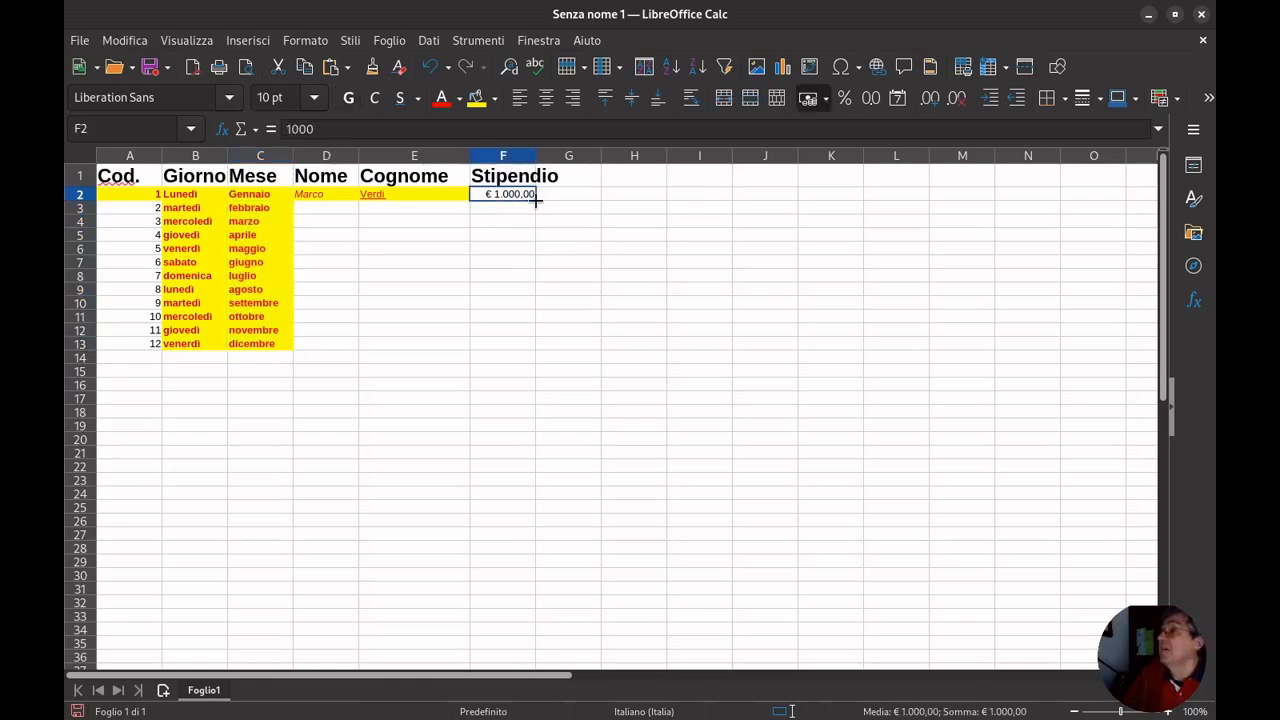
pyautogui.click(502, 210)
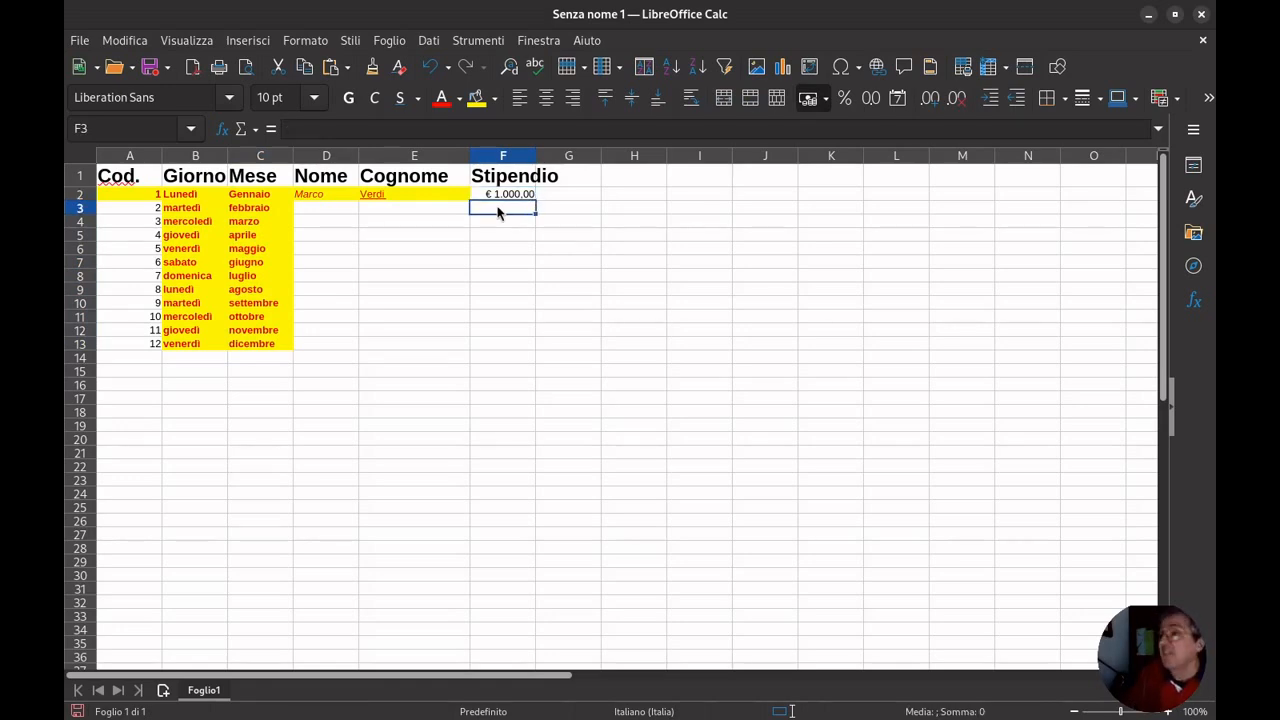
pyautogui.write('1')
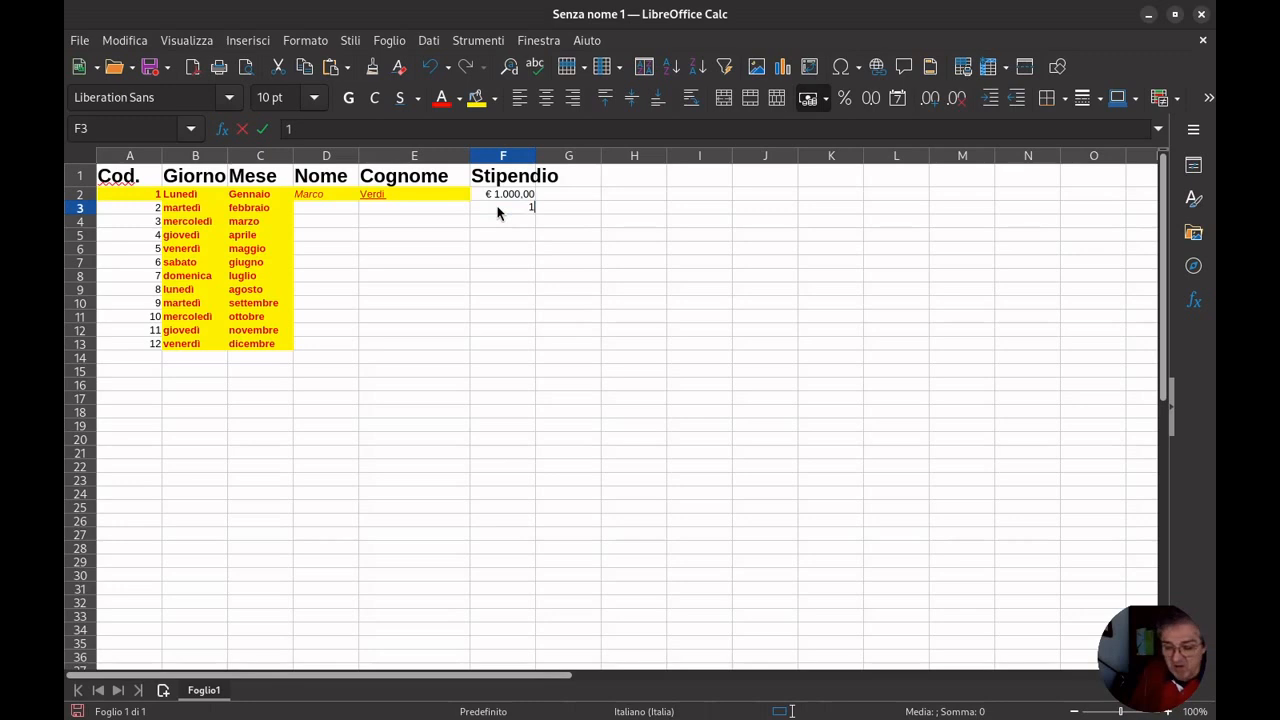
pyautogui.write('.500')
pyautogui.press('Return')
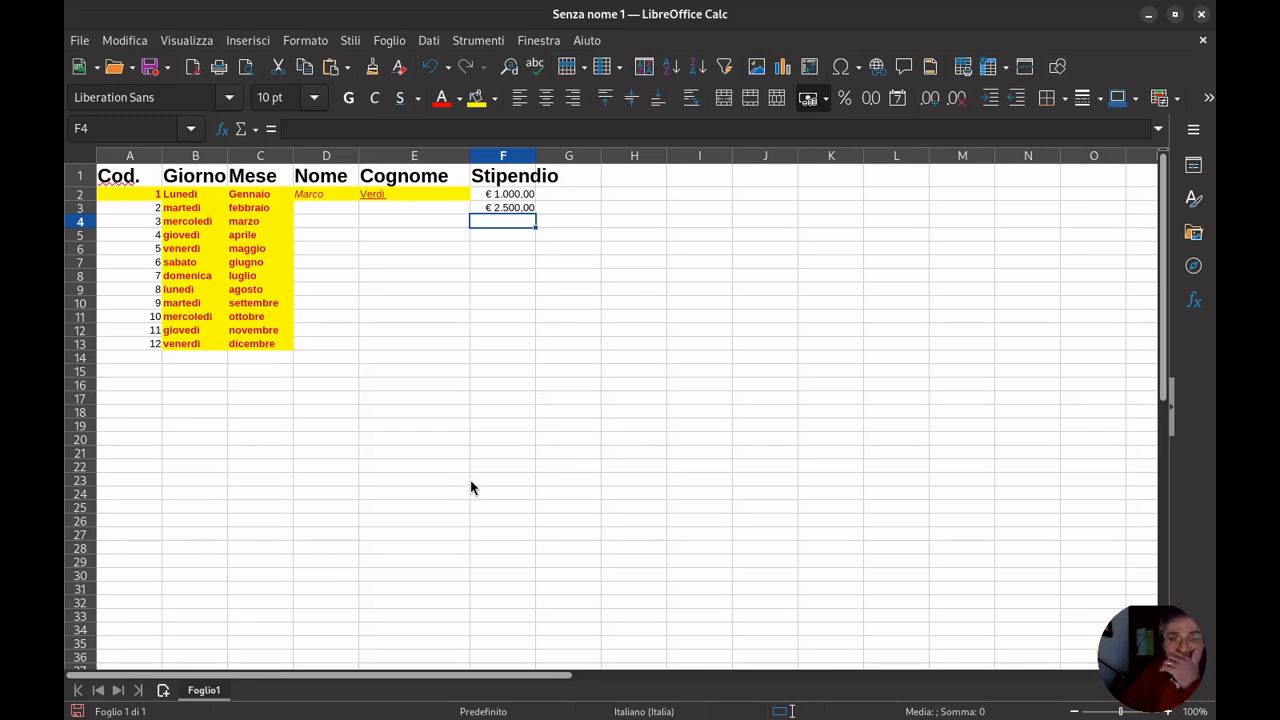
# Start saving the spreadsheet and create a new folder named "corso" inside Documenti as its location
pyautogui.click(79, 42)
pyautogui.click(134, 262)
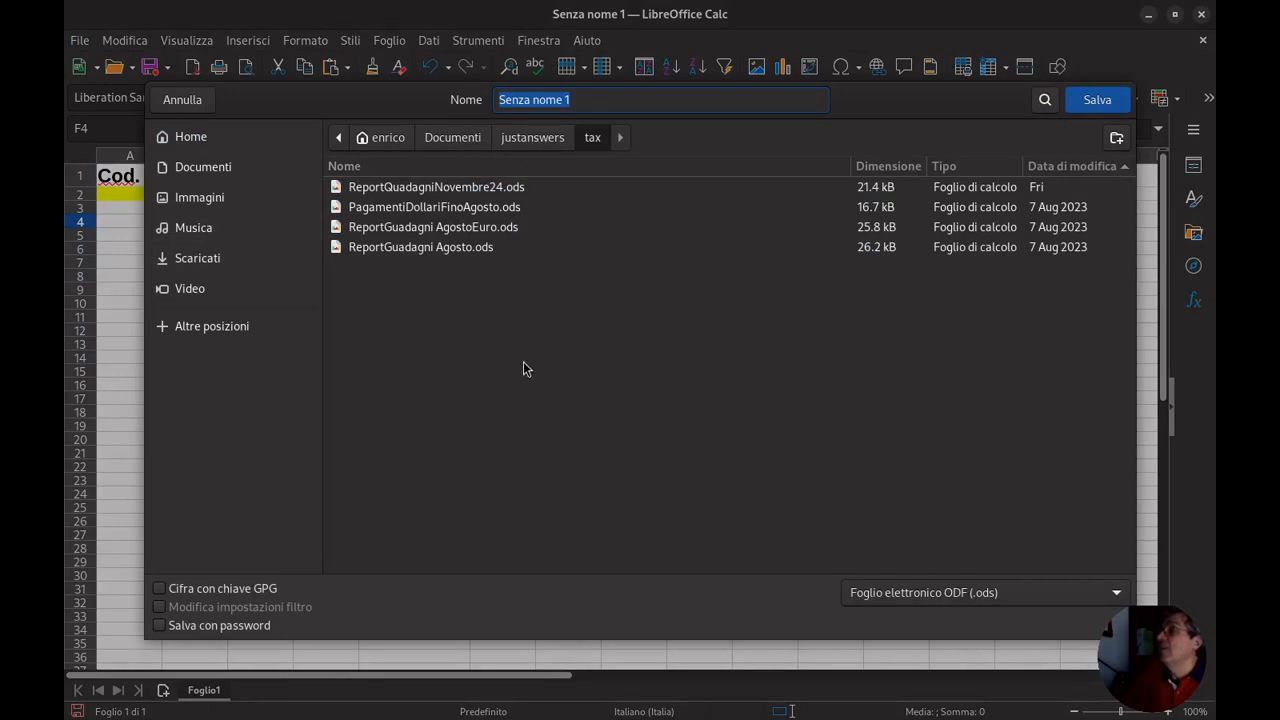
pyautogui.click(450, 140)
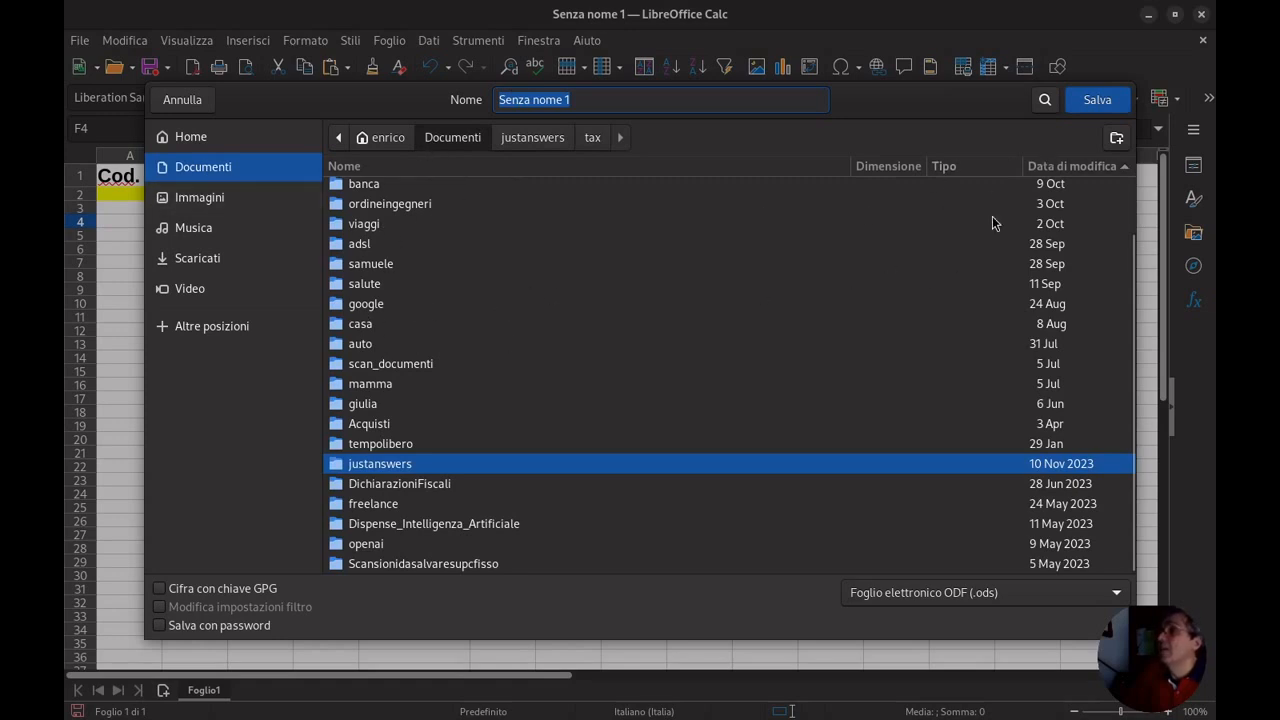
pyautogui.click(1116, 138)
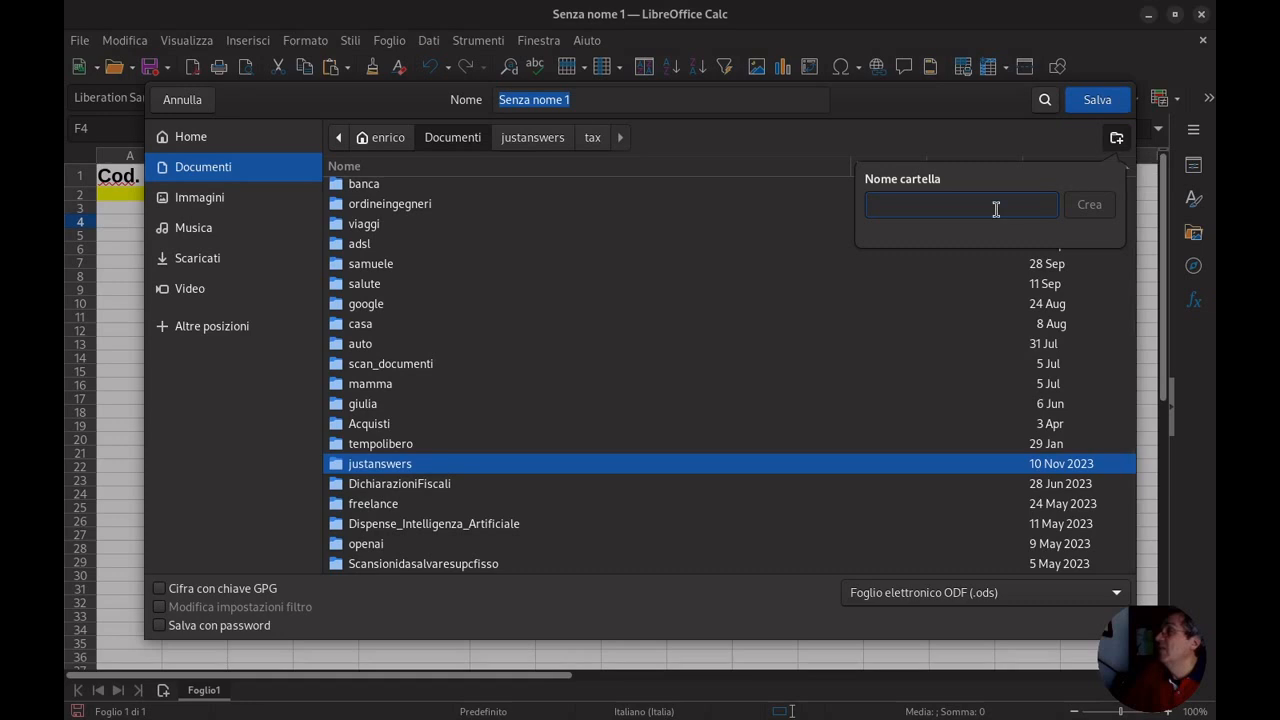
pyautogui.write('prova')
pyautogui.press('BackSpace')
pyautogui.press('BackSpace')
pyautogui.press('BackSpace')
pyautogui.press('BackSpace')
pyautogui.press('BackSpace')
pyautogui.write('corso')
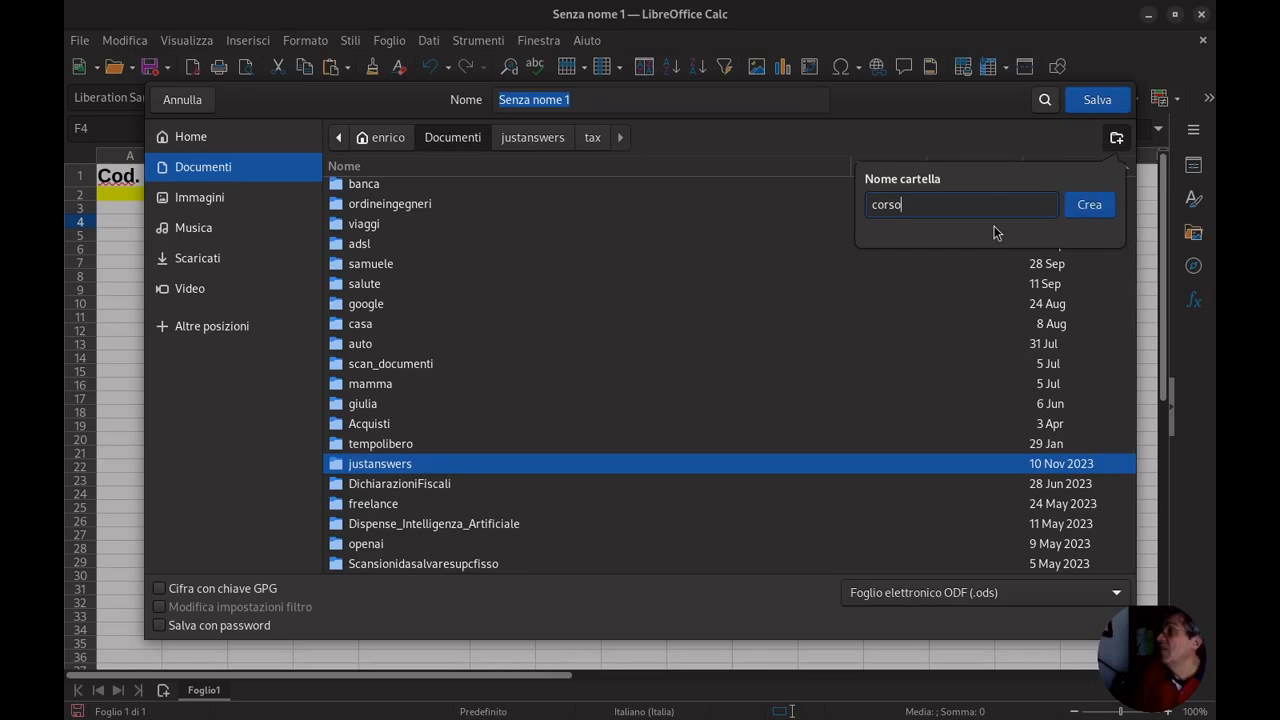
pyautogui.press('Return')
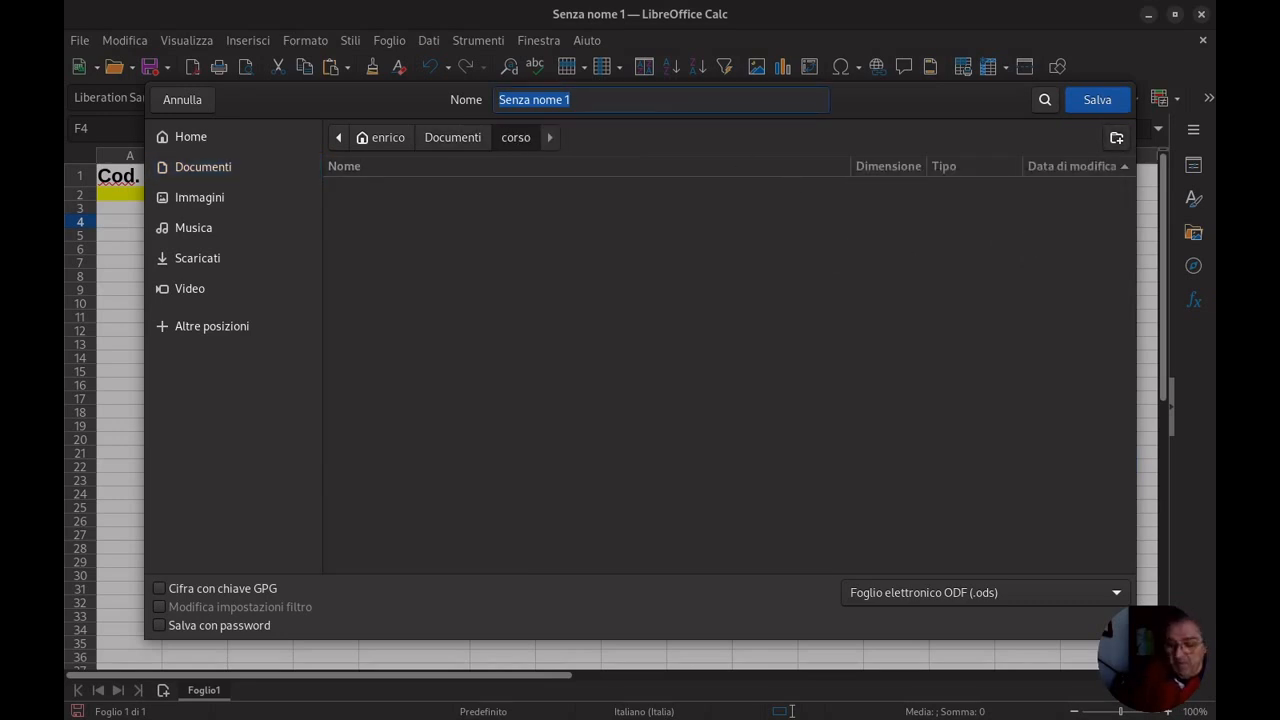
# Save the spreadsheet under the name "prova" in the corso folder
pyautogui.write('pr')
pyautogui.press('BackSpace')
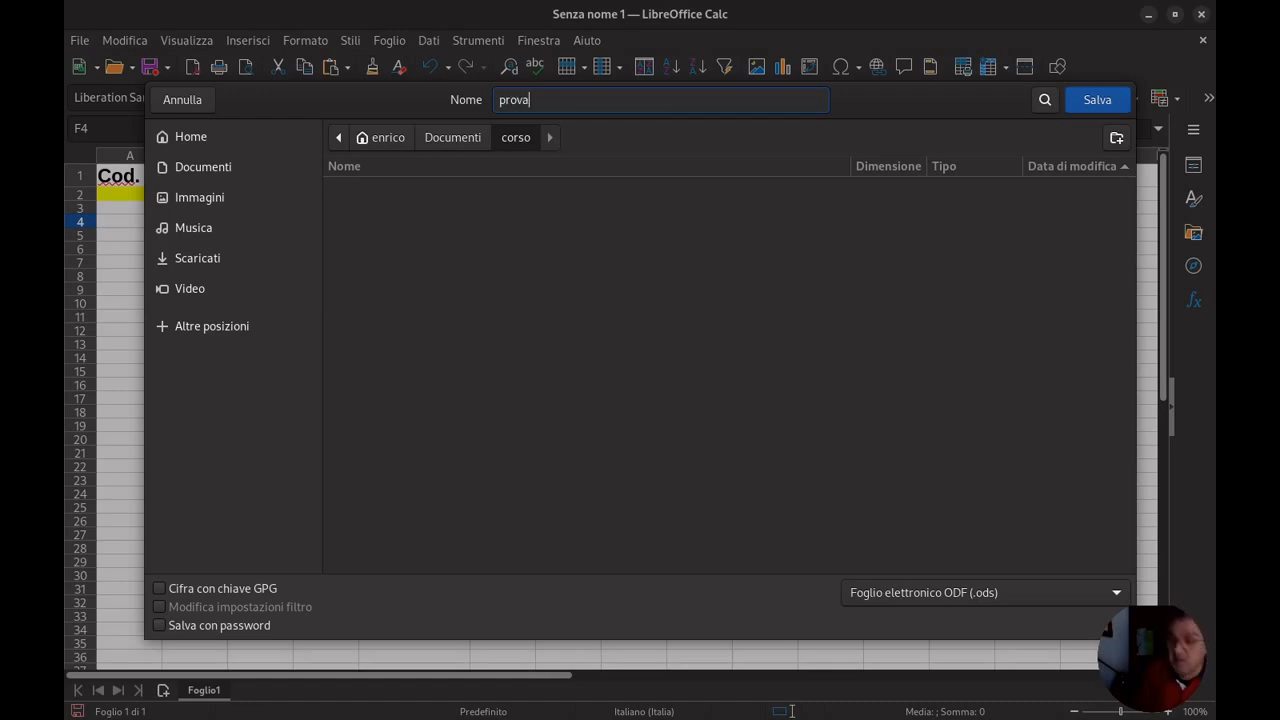
pyautogui.click(1094, 100)
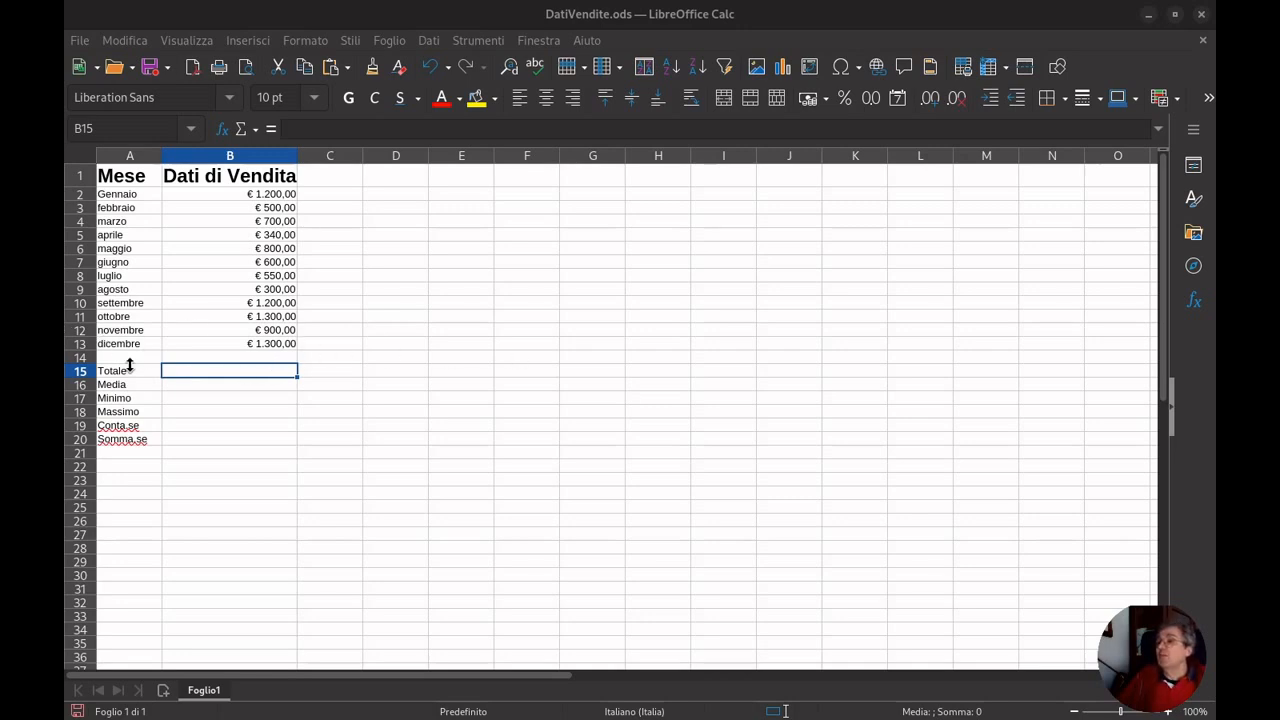
# Total the monthly sales in B15 with the Somma function over B2:B14 and check its formula
pyautogui.click(255, 130)
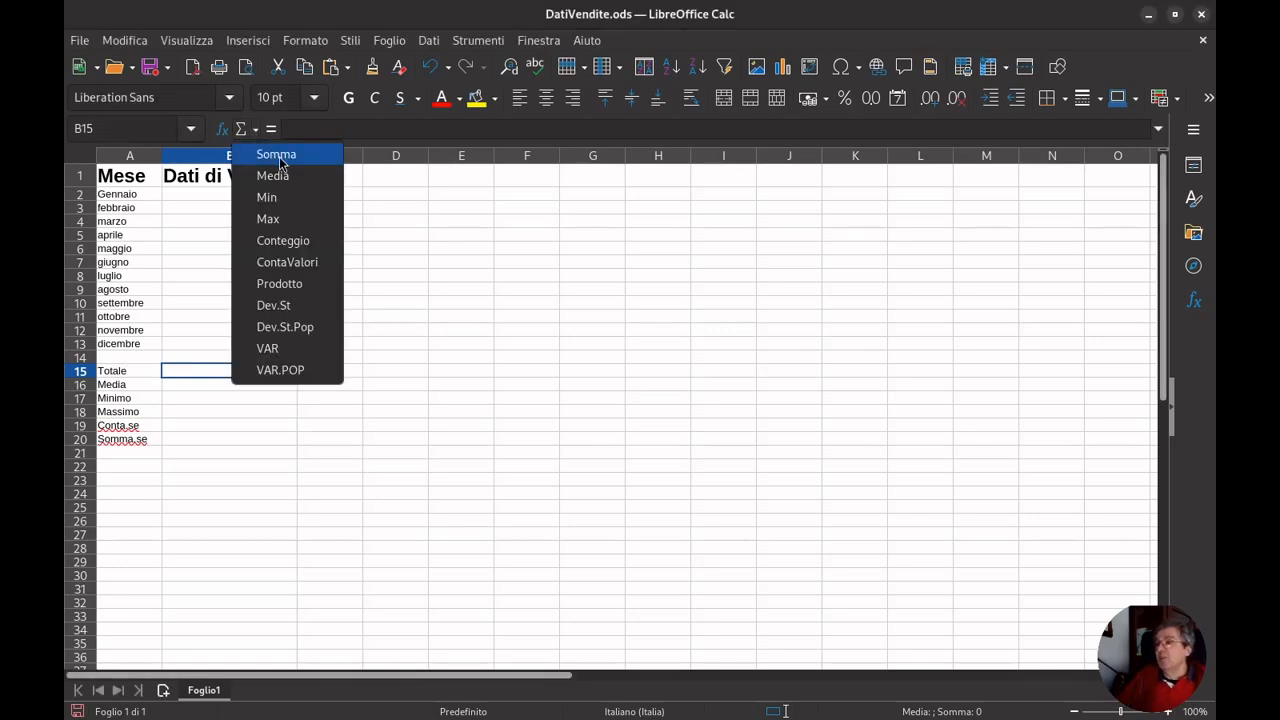
pyautogui.click(278, 156)
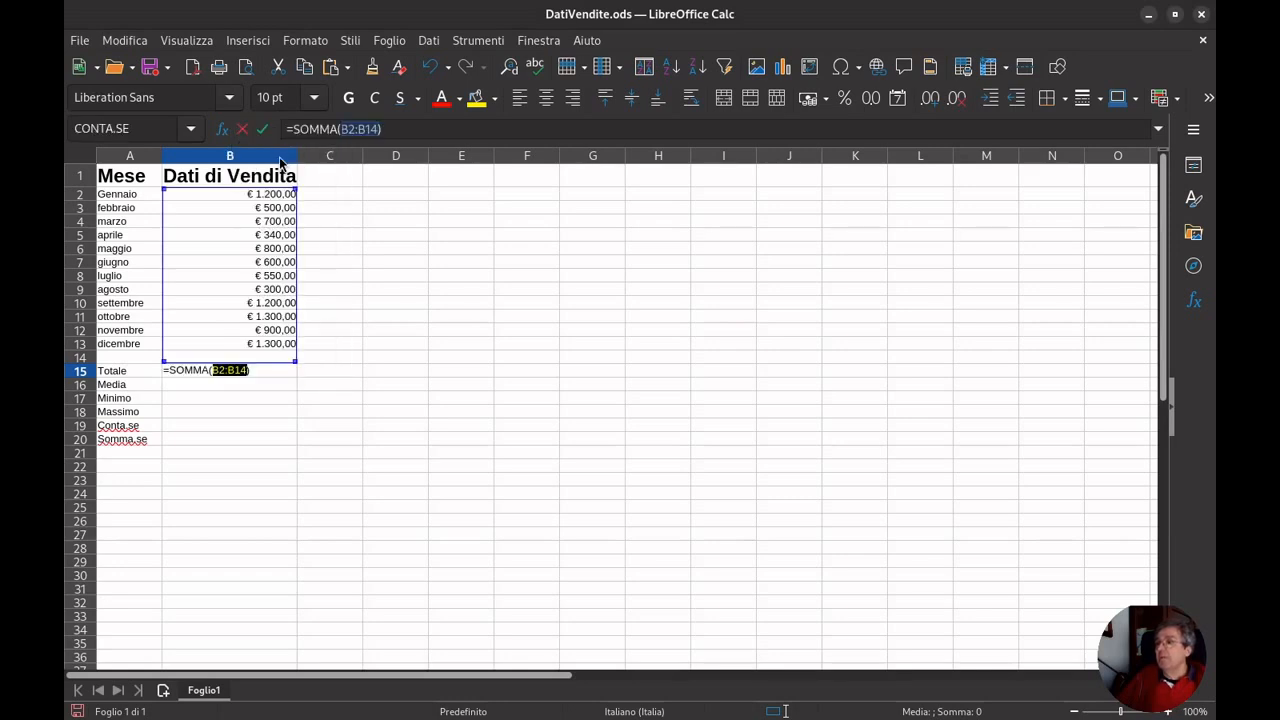
pyautogui.press('Return')
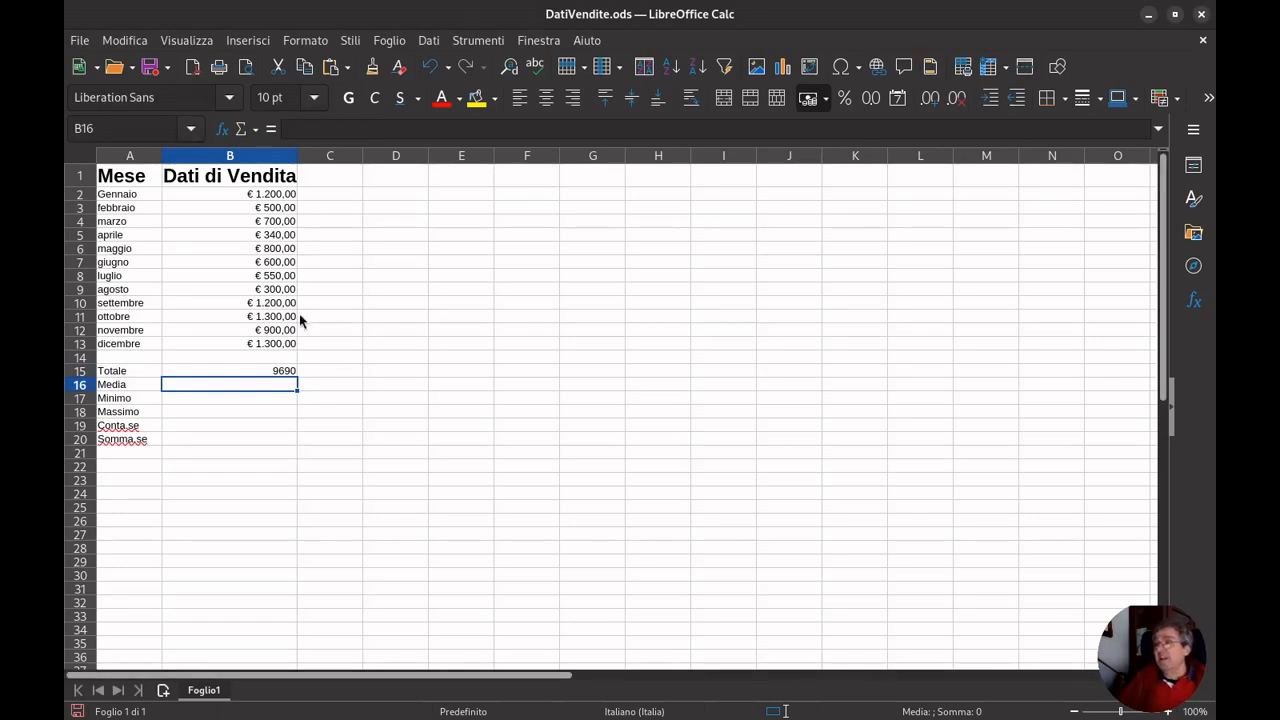
pyautogui.click(271, 371)
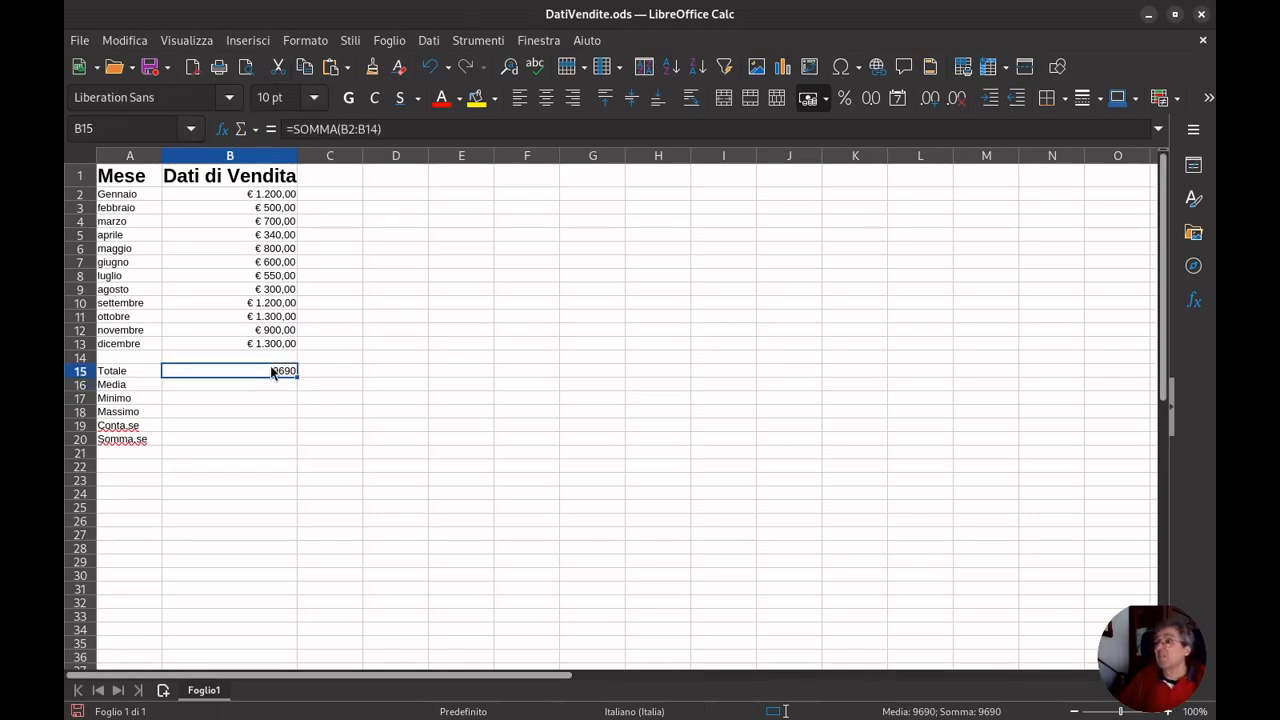
# Calculate the average of the monthly sales in B16 with the Media function over B2:B13
pyautogui.click(256, 387)
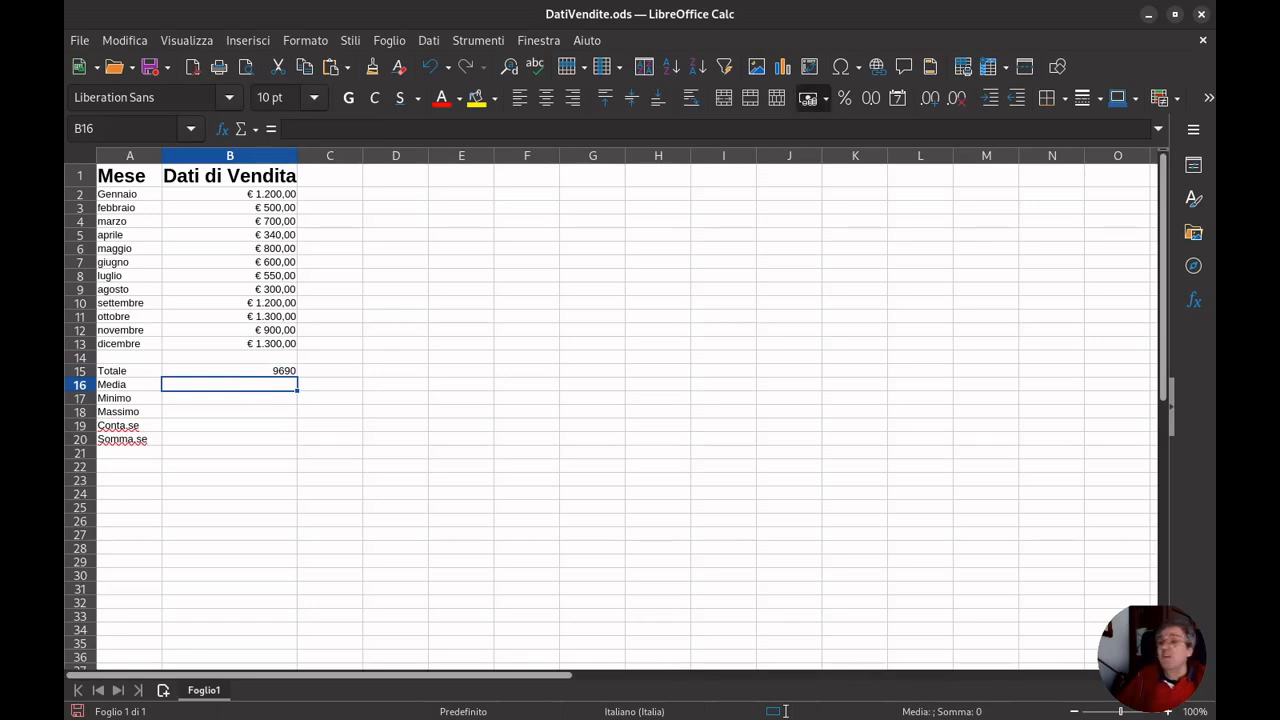
pyautogui.click(247, 135)
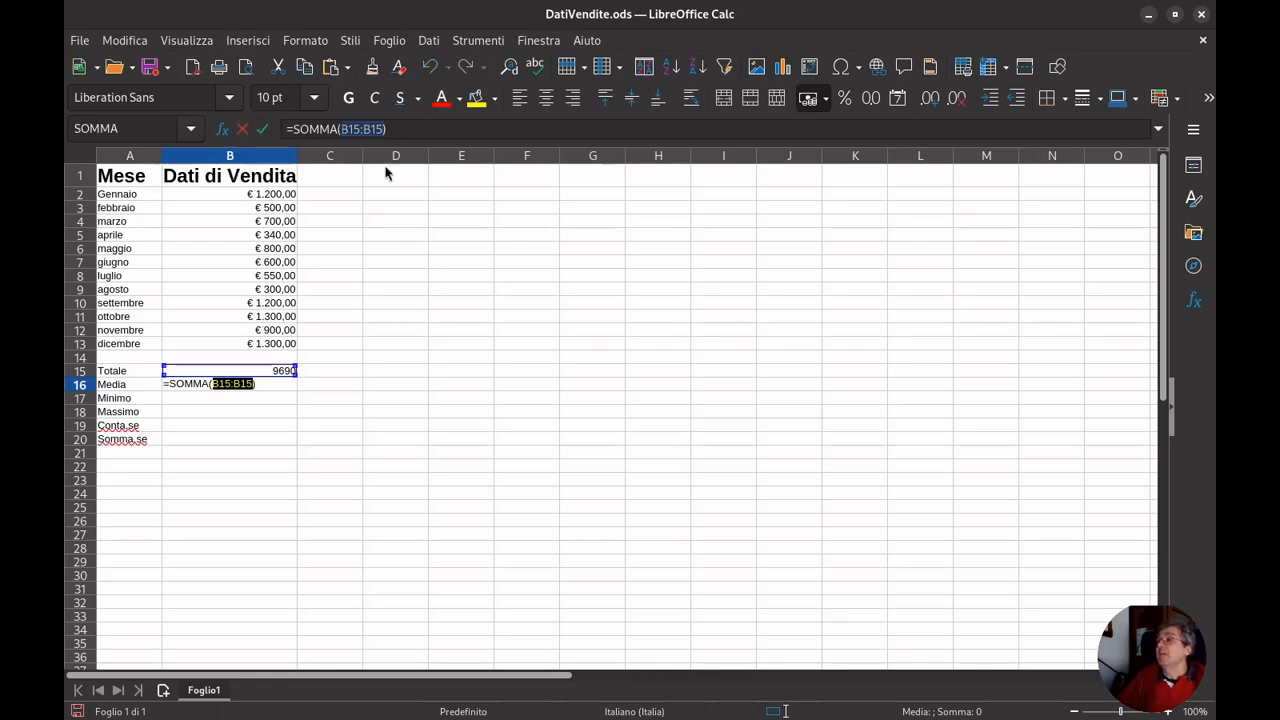
pyautogui.press('Escape')
pyautogui.click(255, 129)
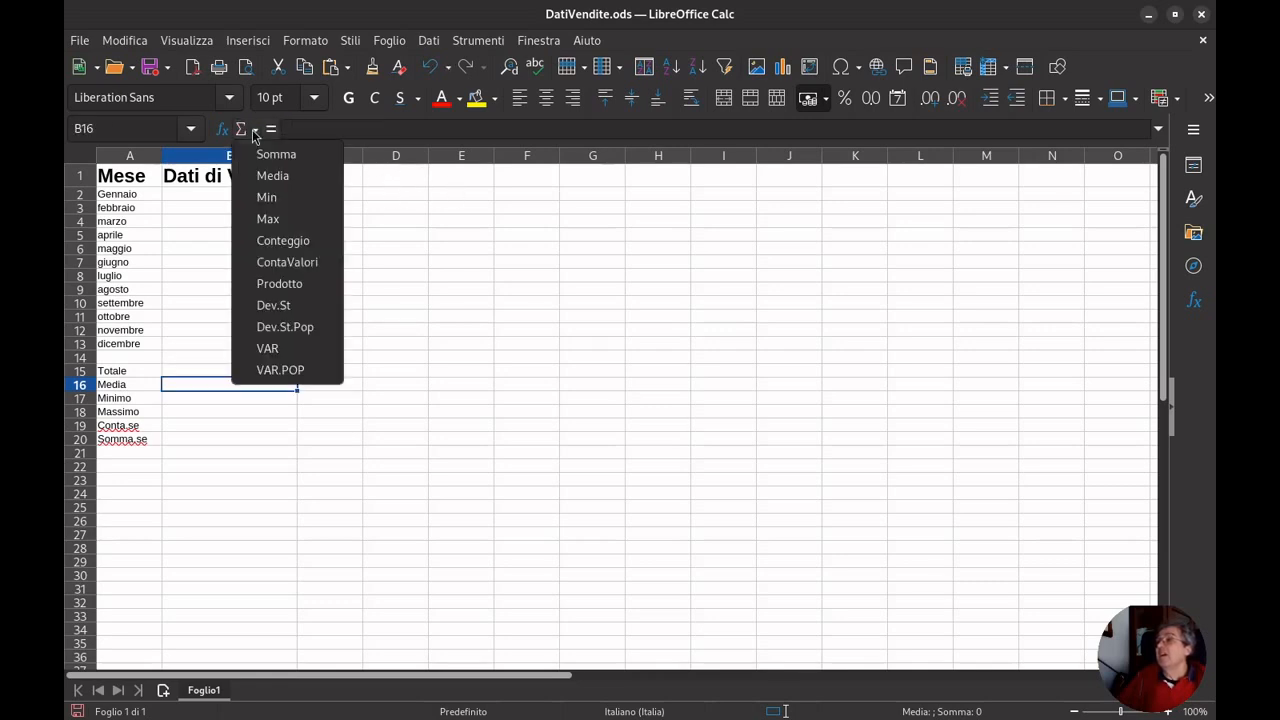
pyautogui.click(275, 175)
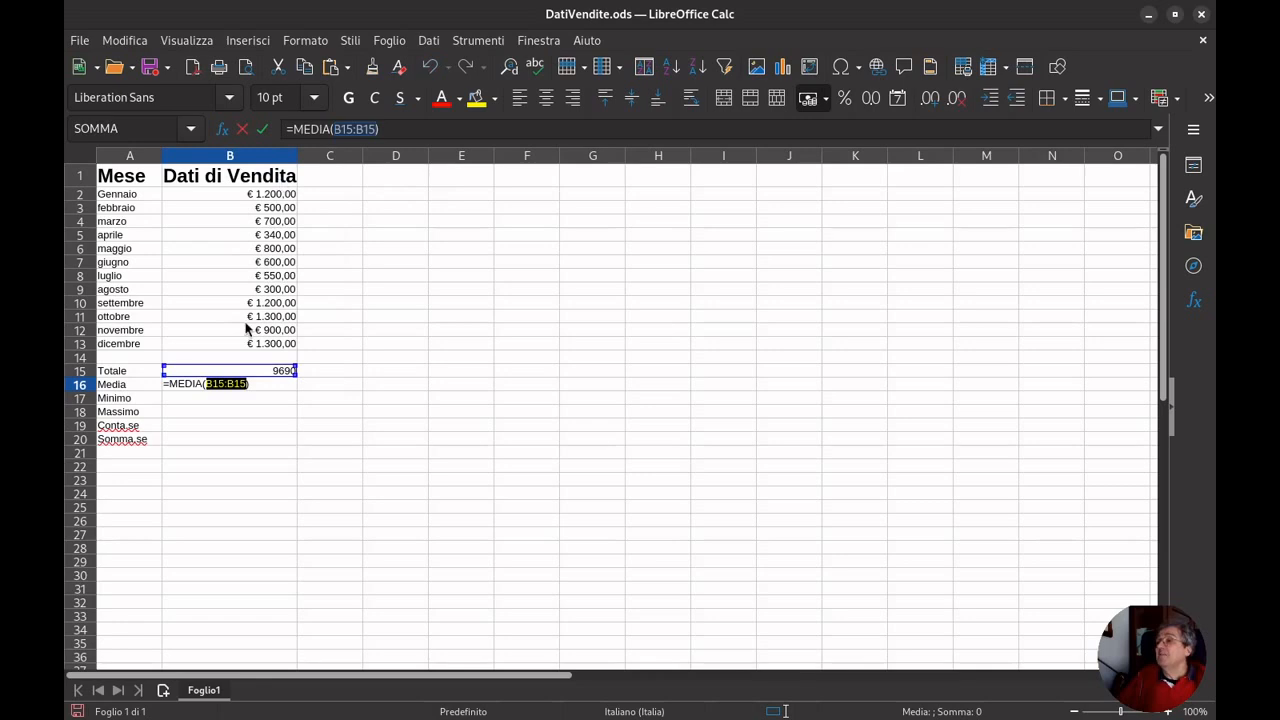
pyautogui.click(262, 383)
pyautogui.press('Left')
pyautogui.press('Left')
pyautogui.press('Left')
pyautogui.press('Left')
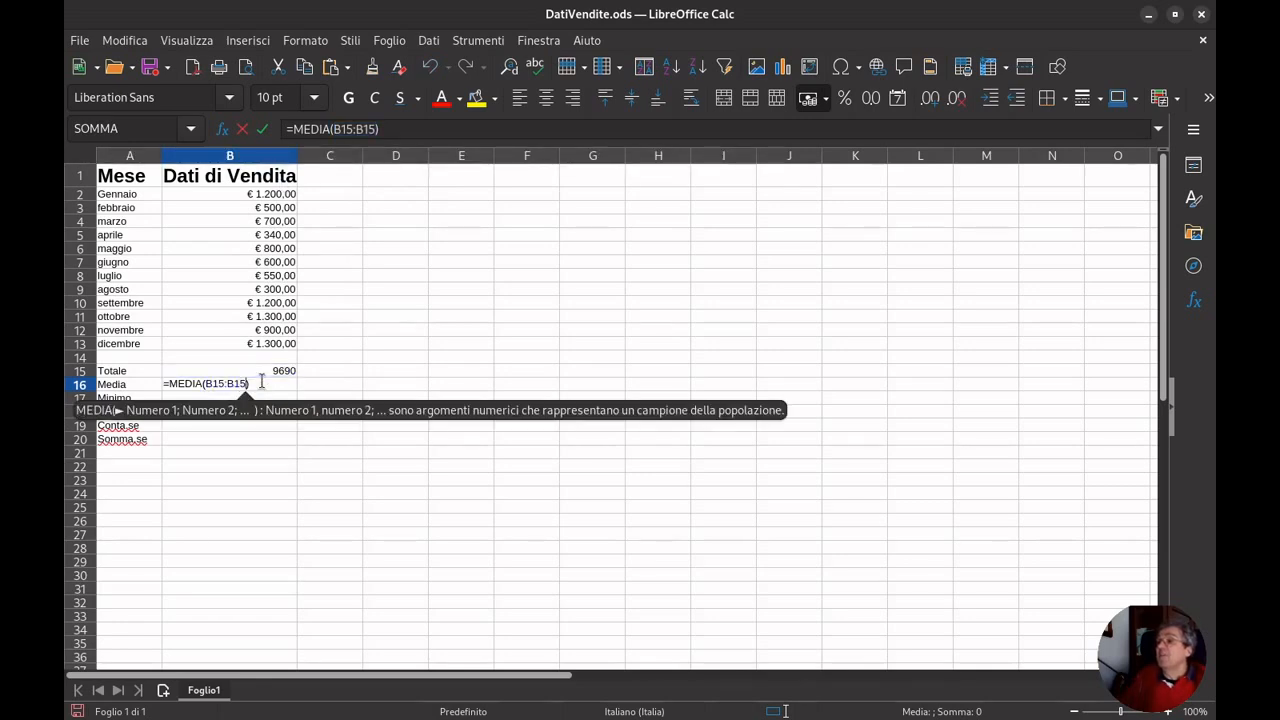
pyautogui.press('Left')
pyautogui.press('BackSpace')
pyautogui.press('BackSpace')
pyautogui.write('2')
pyautogui.press('Right')
pyautogui.press('Right')
pyautogui.press('Right')
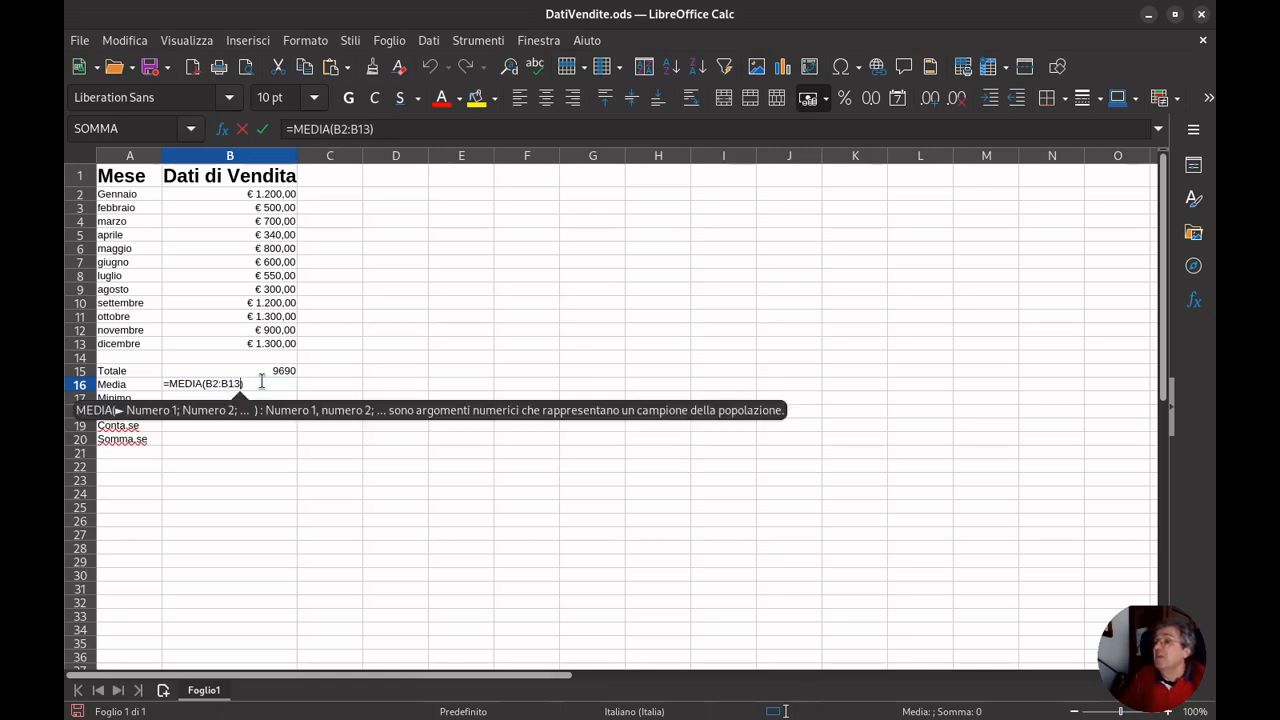
pyautogui.press('Return')
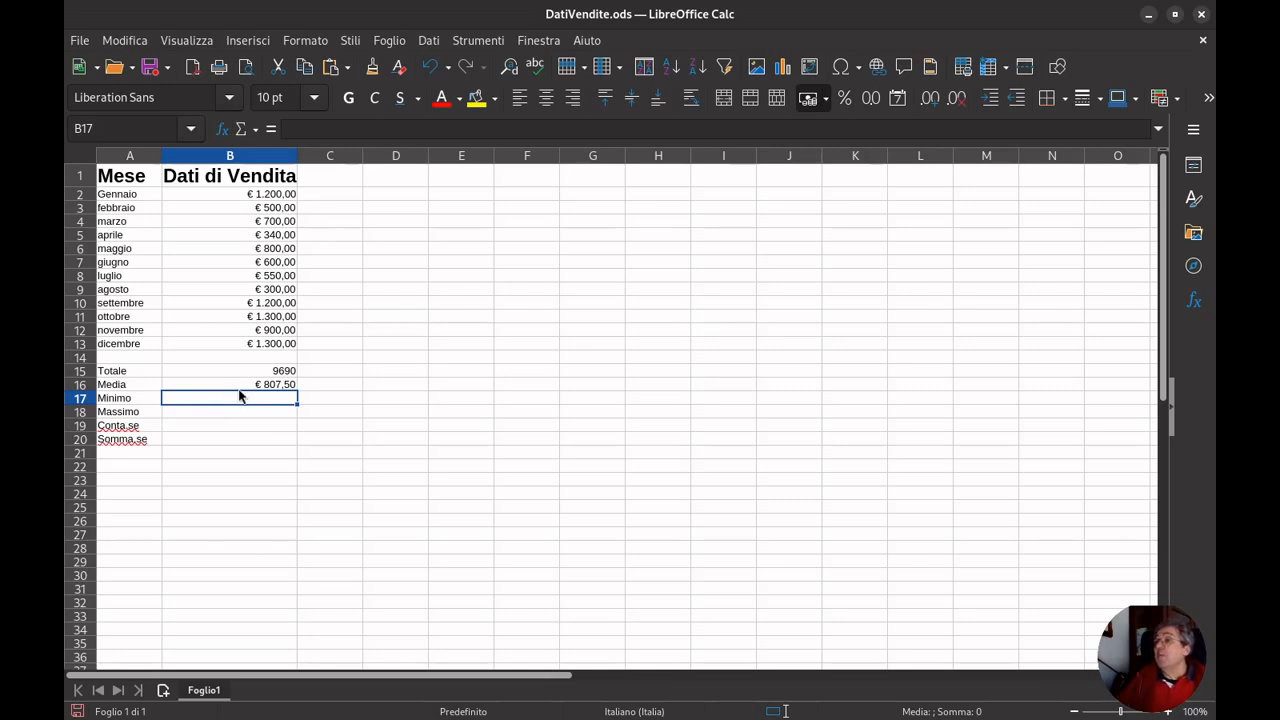
# Find the lowest monthly sale in B17 with the Min function over B2:B13
pyautogui.click(255, 129)
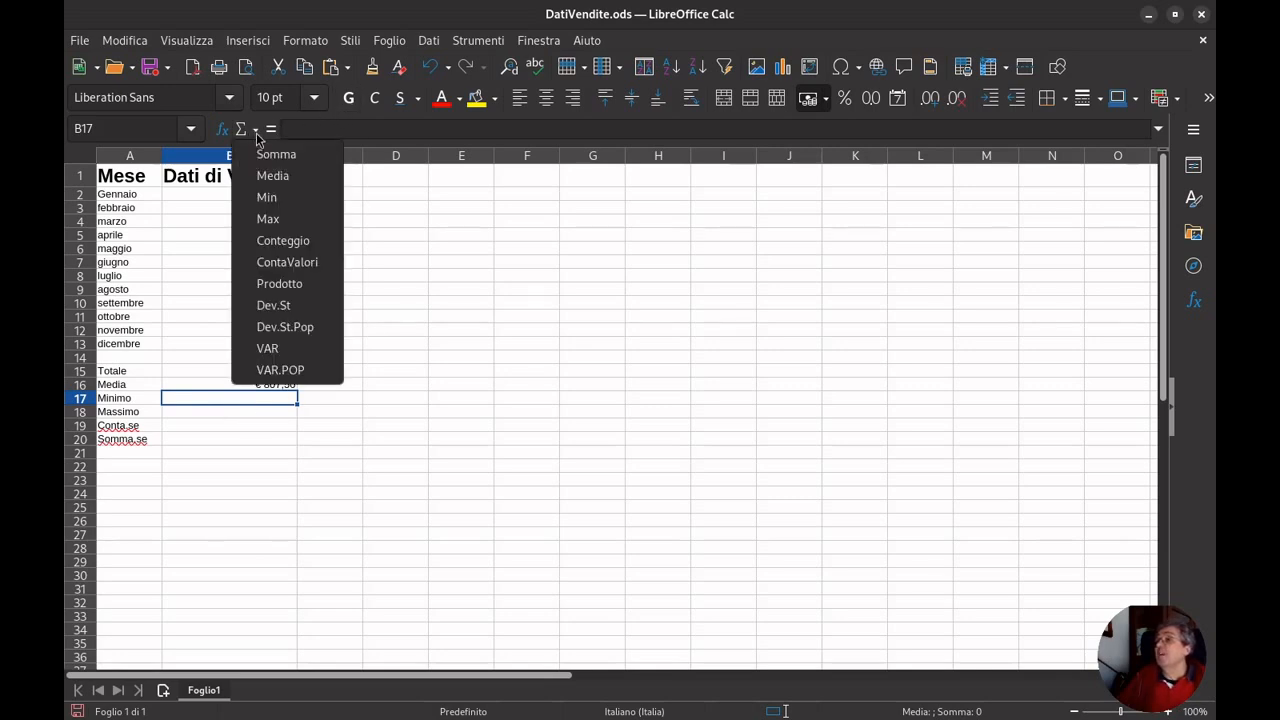
pyautogui.click(267, 198)
pyautogui.click(279, 400)
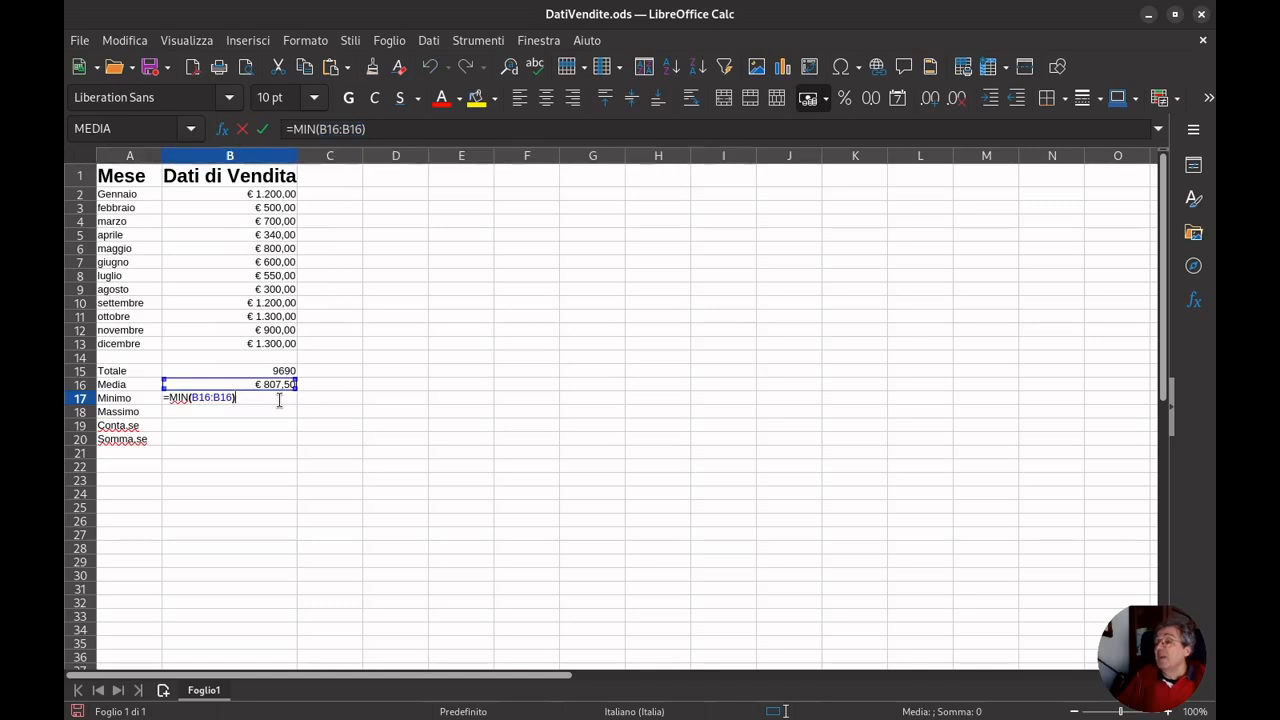
pyautogui.press('Left')
pyautogui.press('Left')
pyautogui.press('Left')
pyautogui.press('Left')
pyautogui.press('Left')
pyautogui.press('Left')
pyautogui.press('Left')
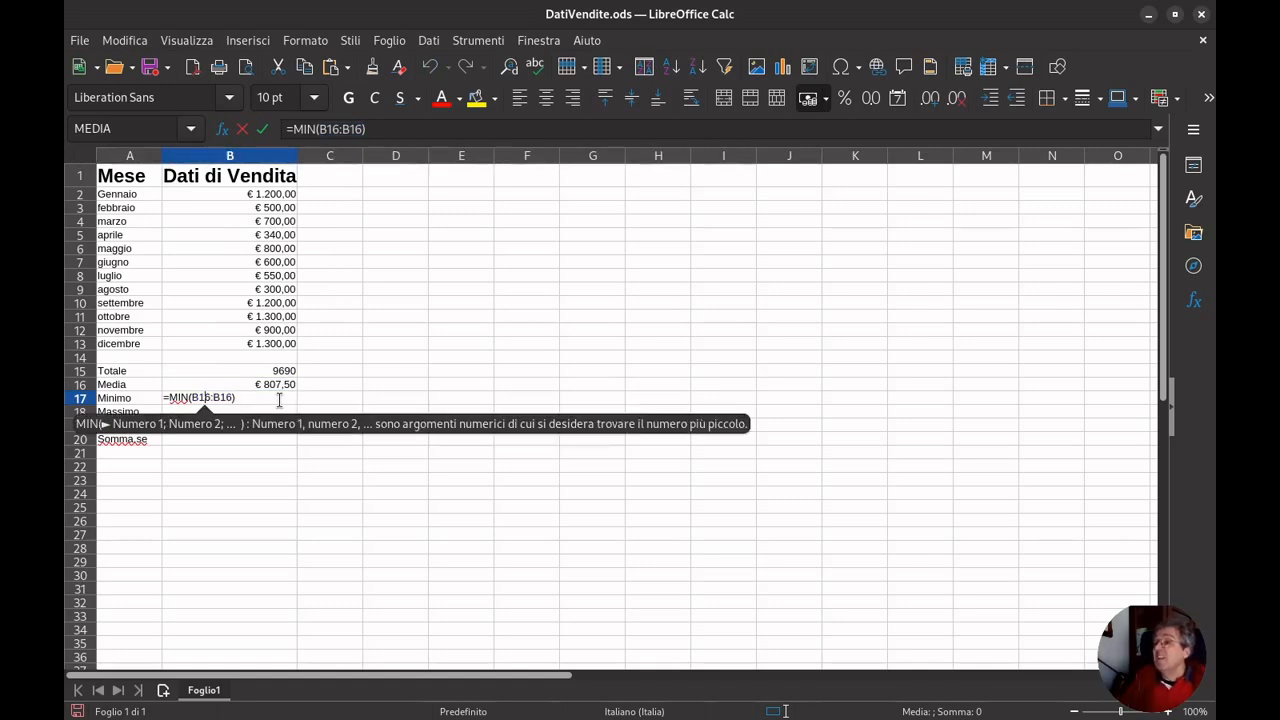
pyautogui.write('2')
pyautogui.press('Delete')
pyautogui.press('Delete')
pyautogui.press('Right')
pyautogui.press('Right')
pyautogui.press('Right')
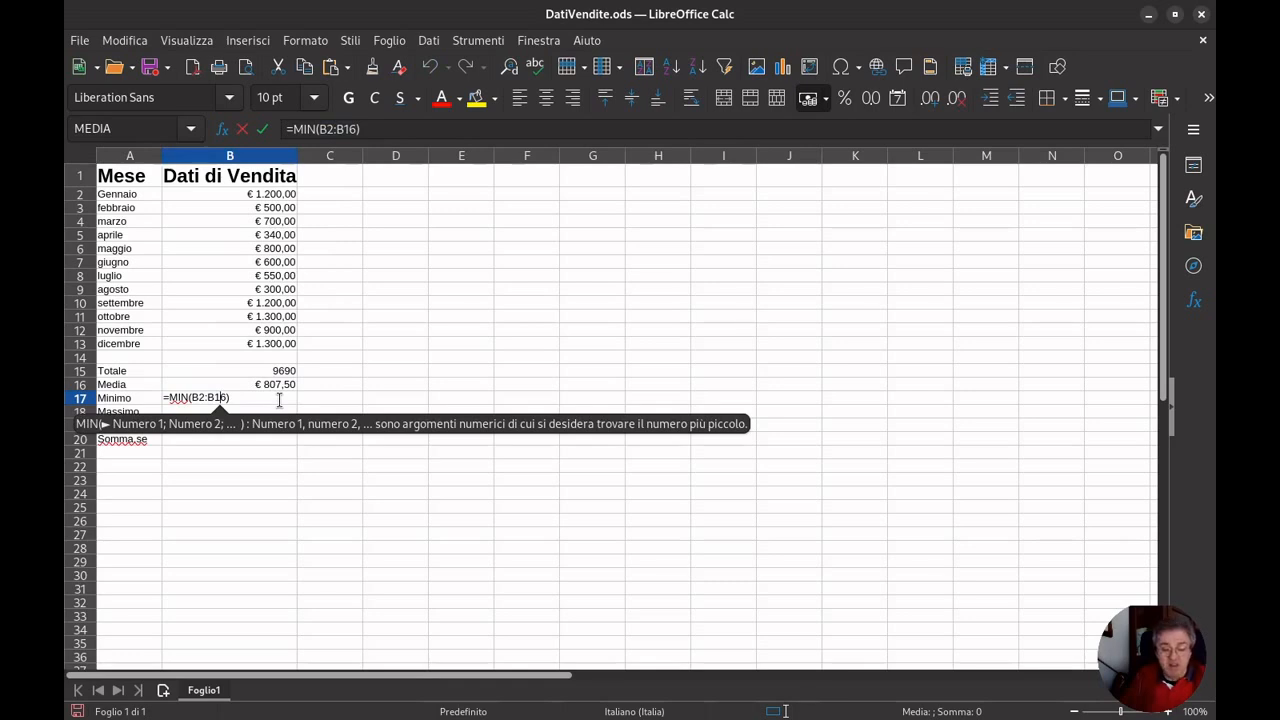
pyautogui.press('Delete')
pyautogui.write('3')
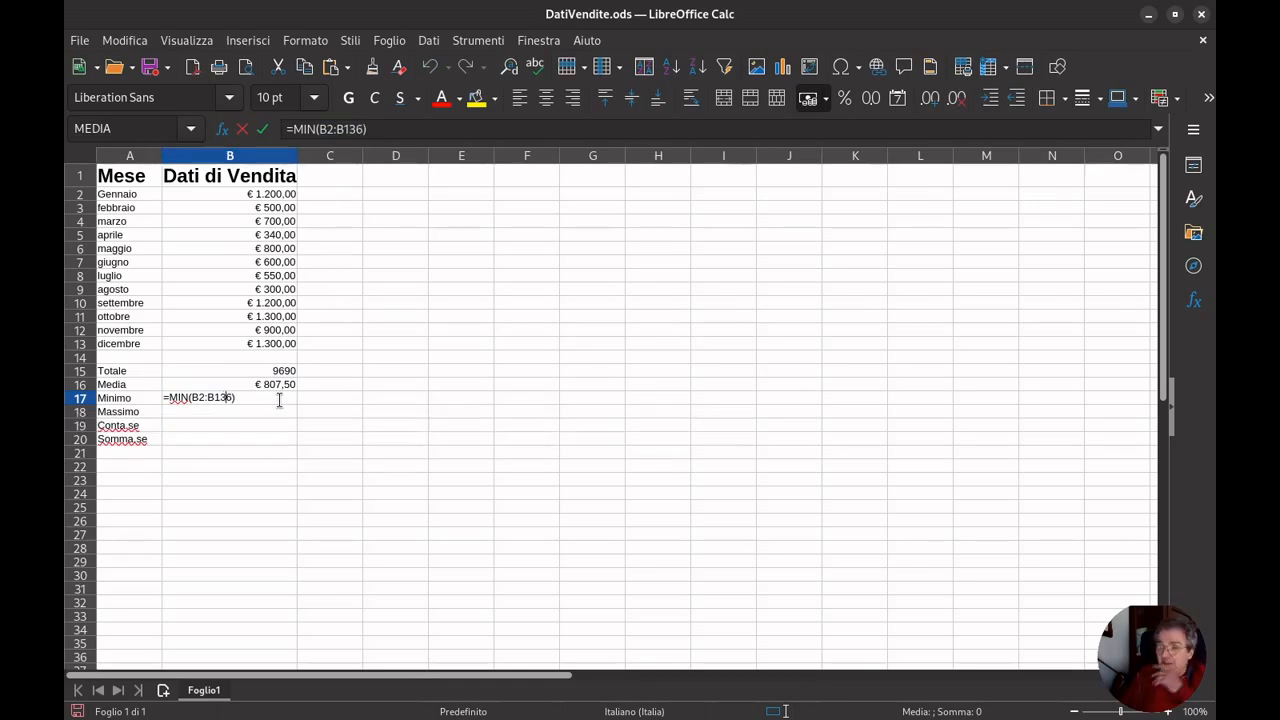
pyautogui.press('Return')
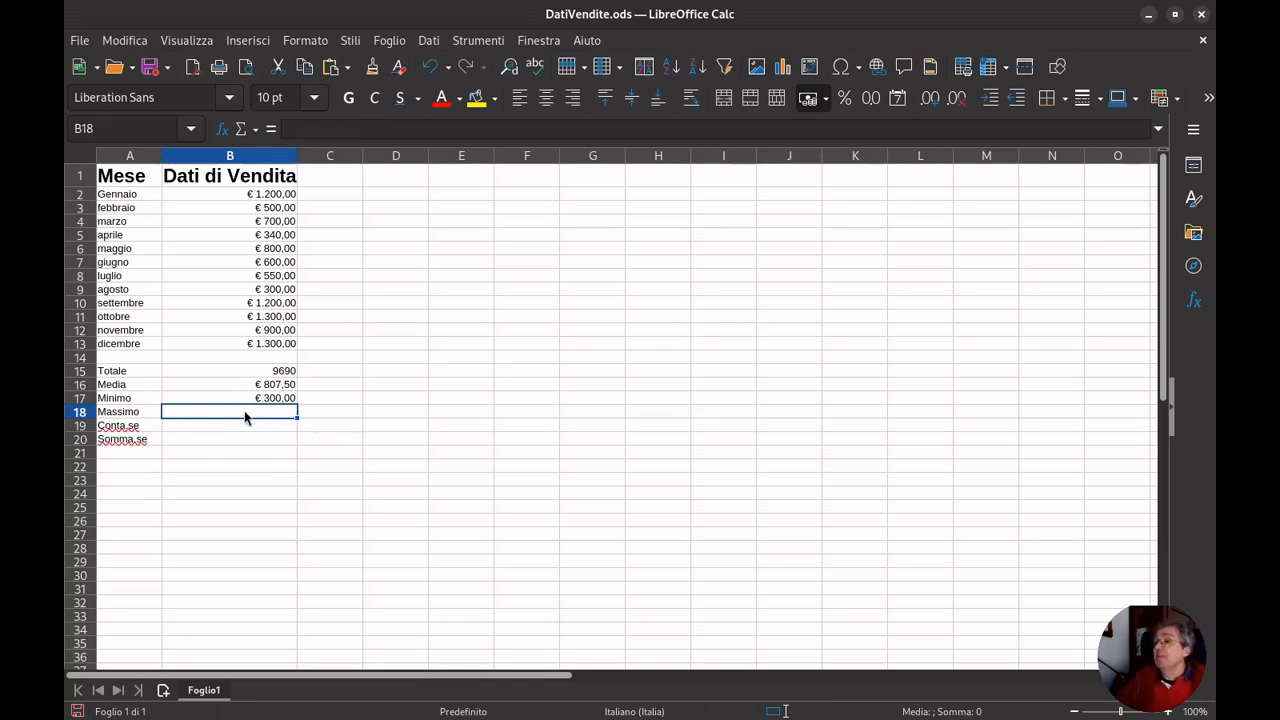
# Find the highest monthly sale in B18 with the Max function over B2:B13
pyautogui.click(256, 130)
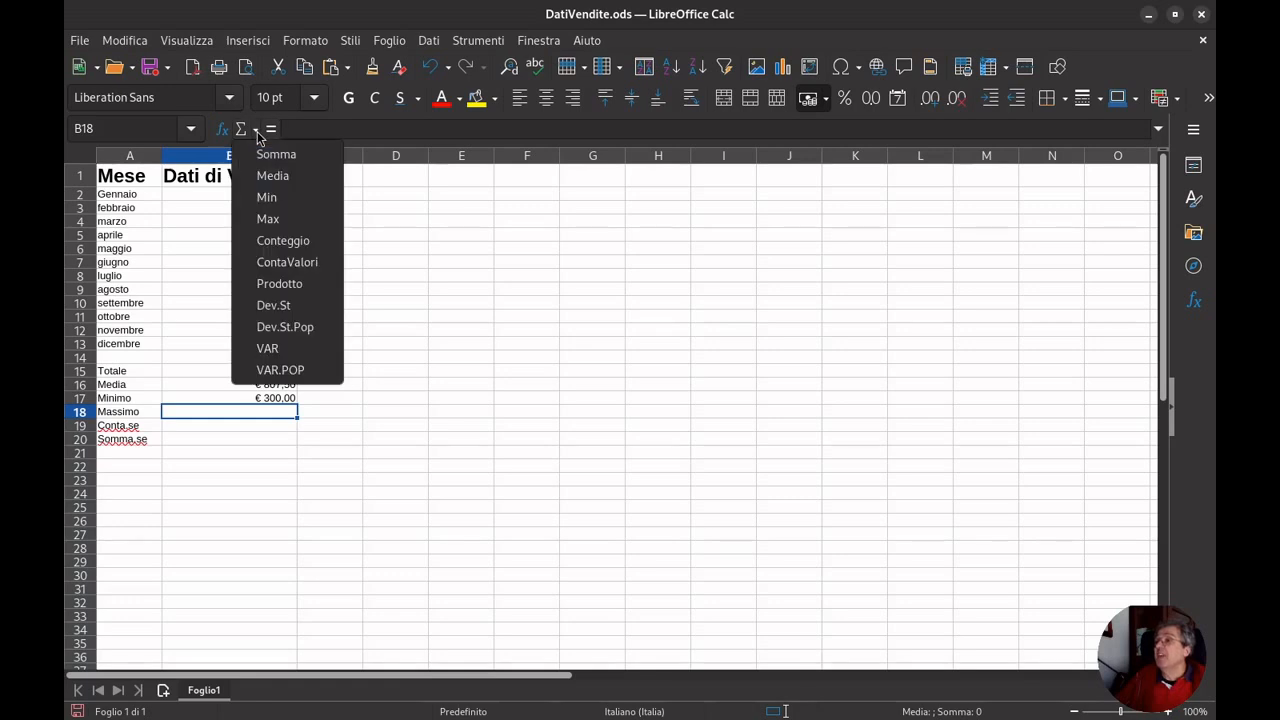
pyautogui.click(286, 220)
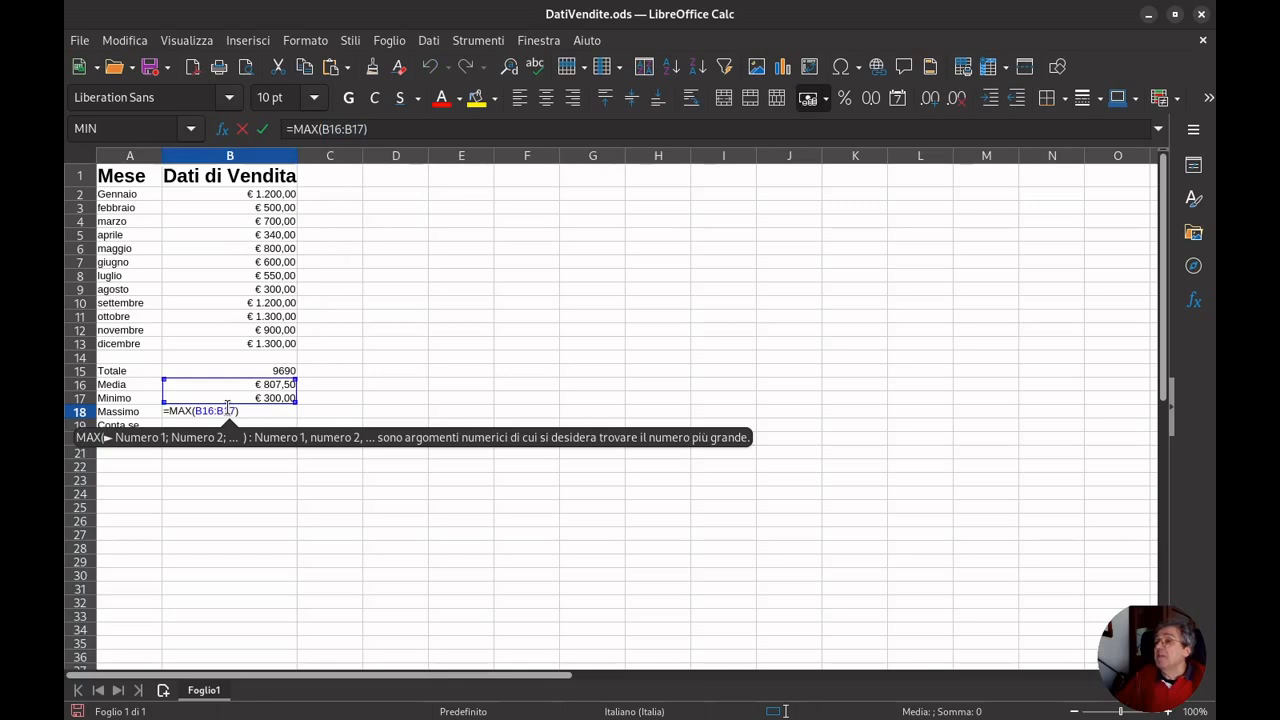
pyautogui.press('Left')
pyautogui.press('Left')
pyautogui.press('Left')
pyautogui.press('Left')
pyautogui.press('Left')
pyautogui.press('Delete')
pyautogui.press('Delete')
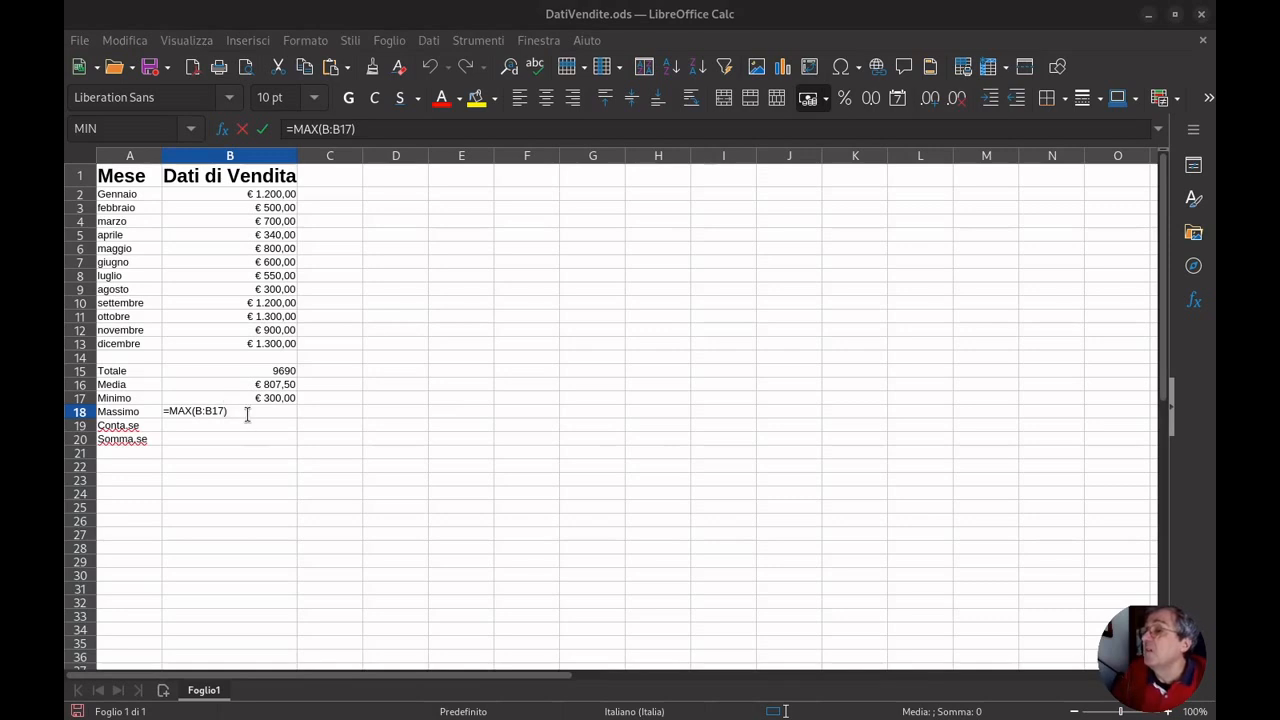
pyautogui.click(247, 414)
pyautogui.press('Left')
pyautogui.press('Left')
pyautogui.press('Left')
pyautogui.press('Left')
pyautogui.press('Left')
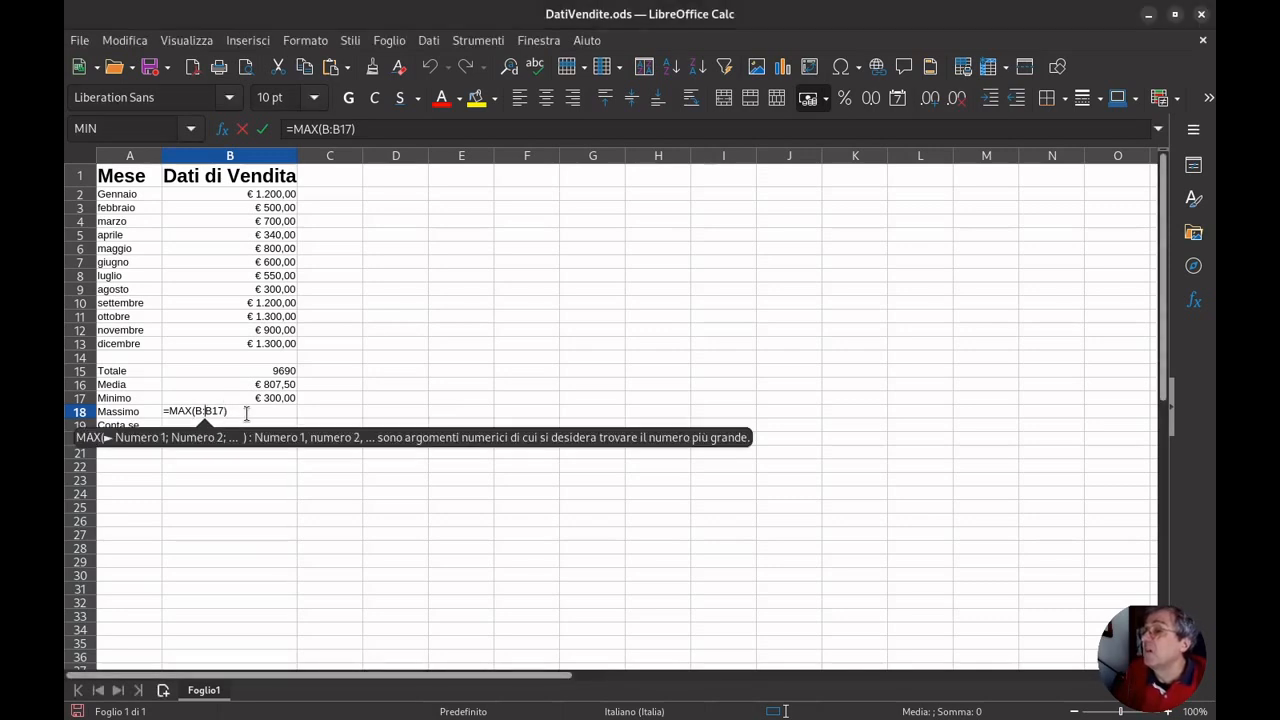
pyautogui.write('2')
pyautogui.press('Right')
pyautogui.press('Right')
pyautogui.press('Right')
pyautogui.write('2')
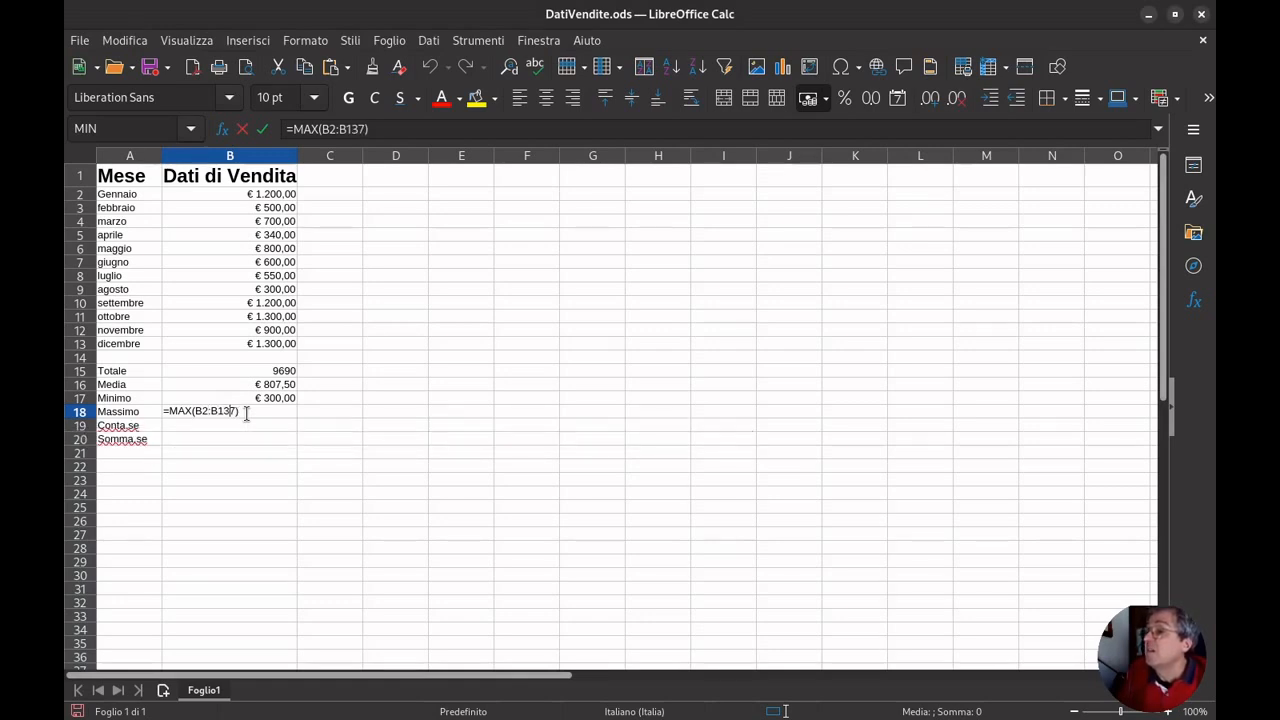
pyautogui.press('Return')
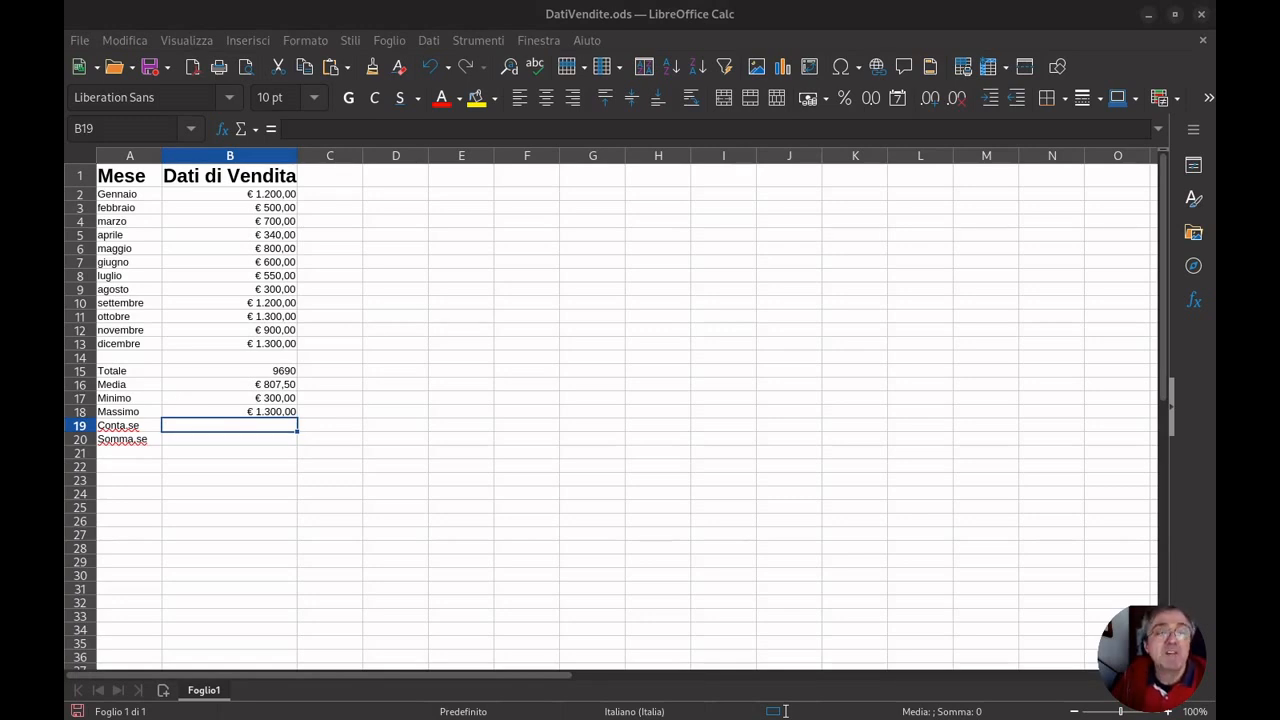
# Add the March and April sales in cell D4 with the formula =B4+B5
pyautogui.click(386, 224)
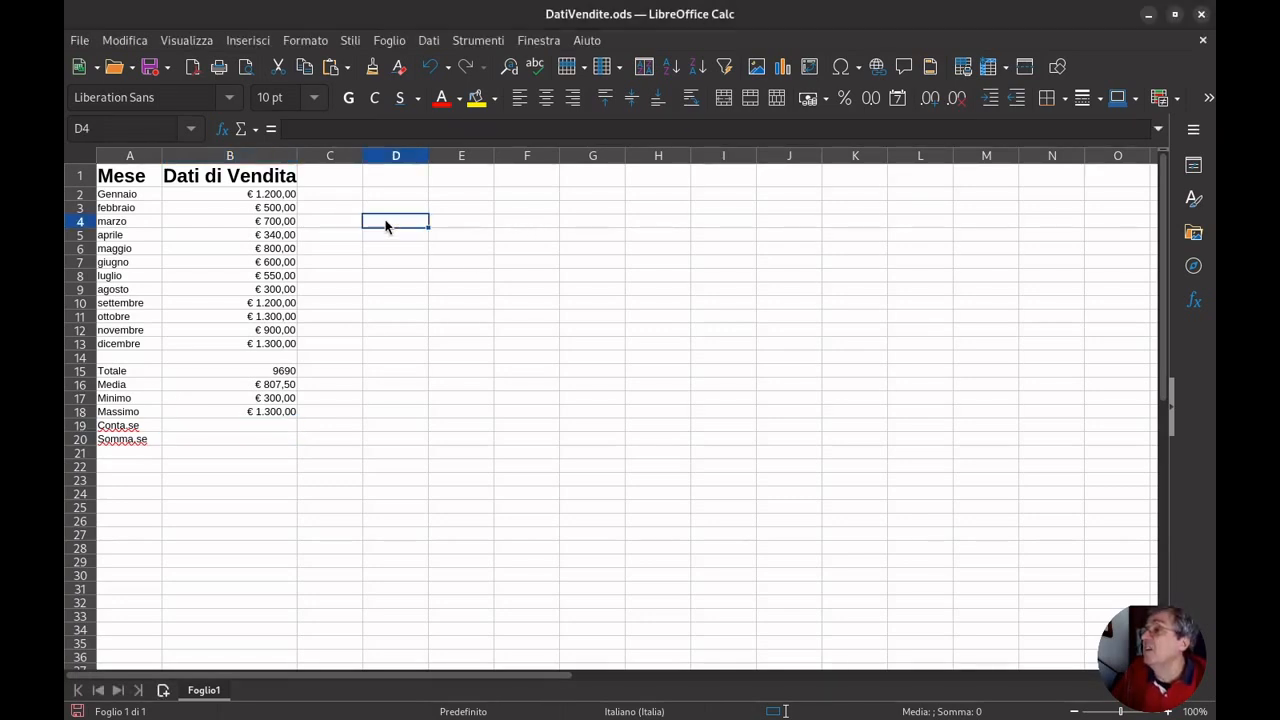
pyautogui.write('=')
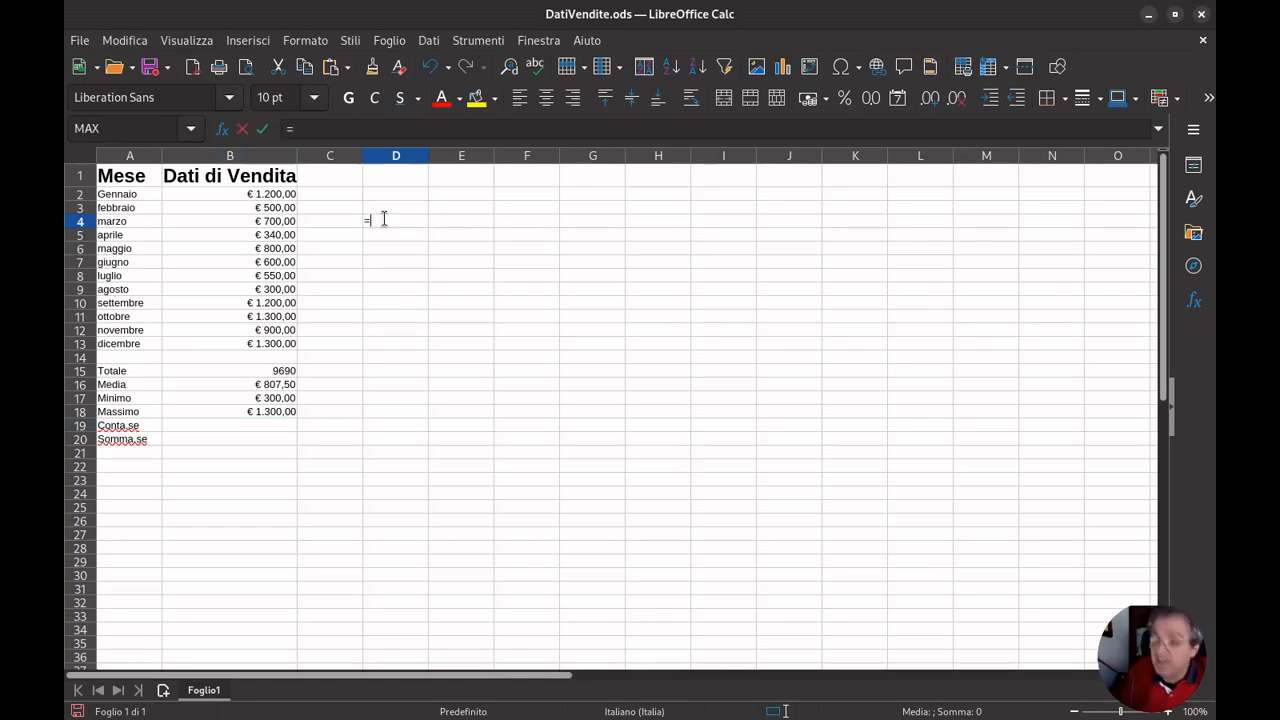
pyautogui.click(280, 224)
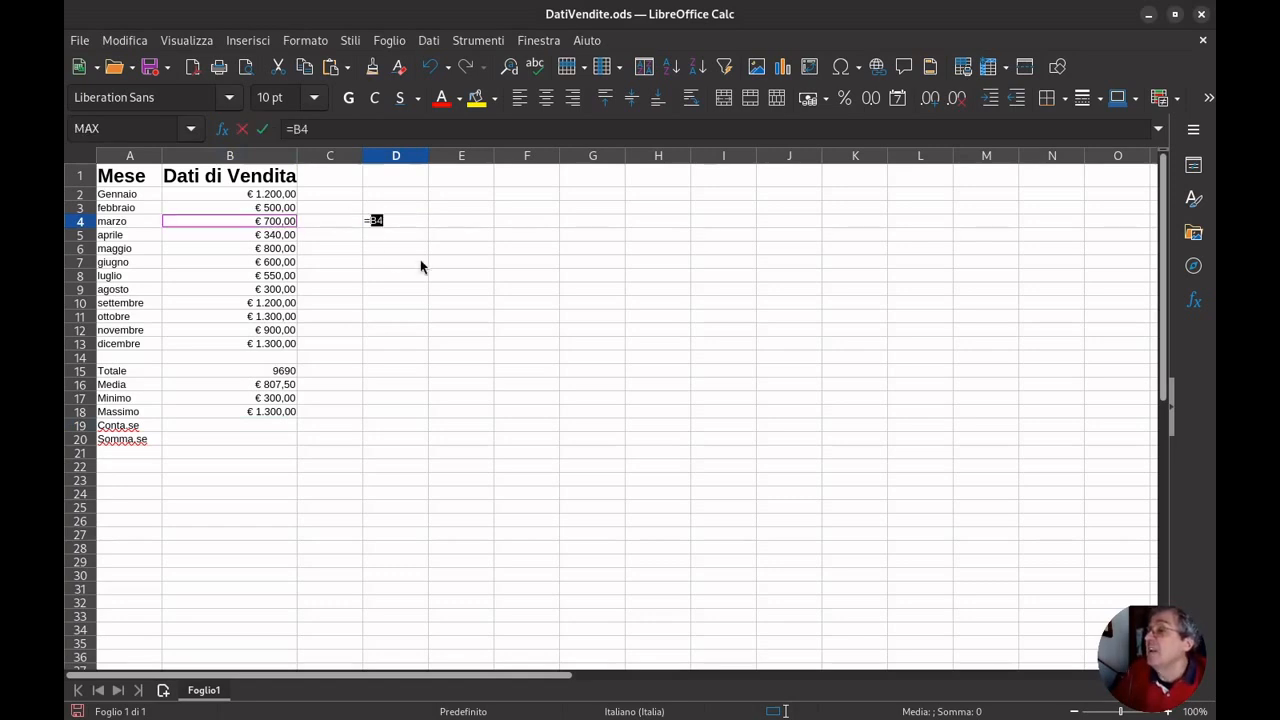
pyautogui.write('+')
pyautogui.click(272, 236)
pyautogui.click(420, 220)
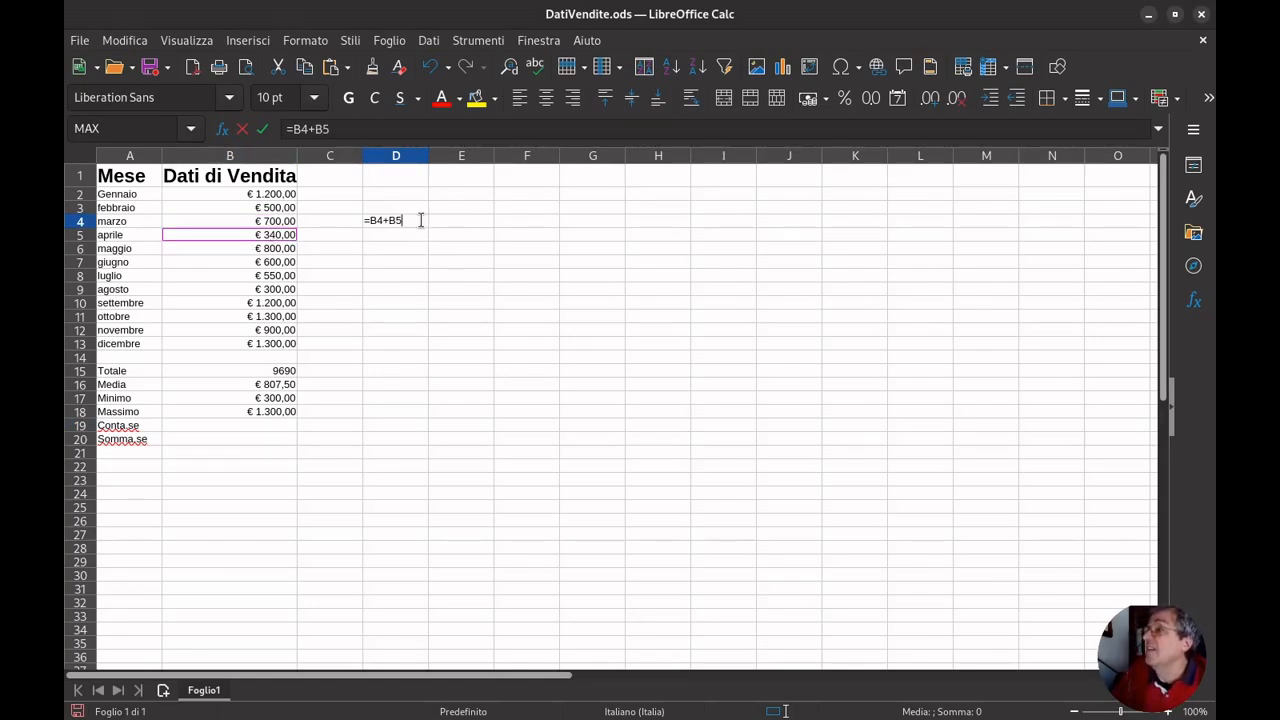
pyautogui.press('Return')
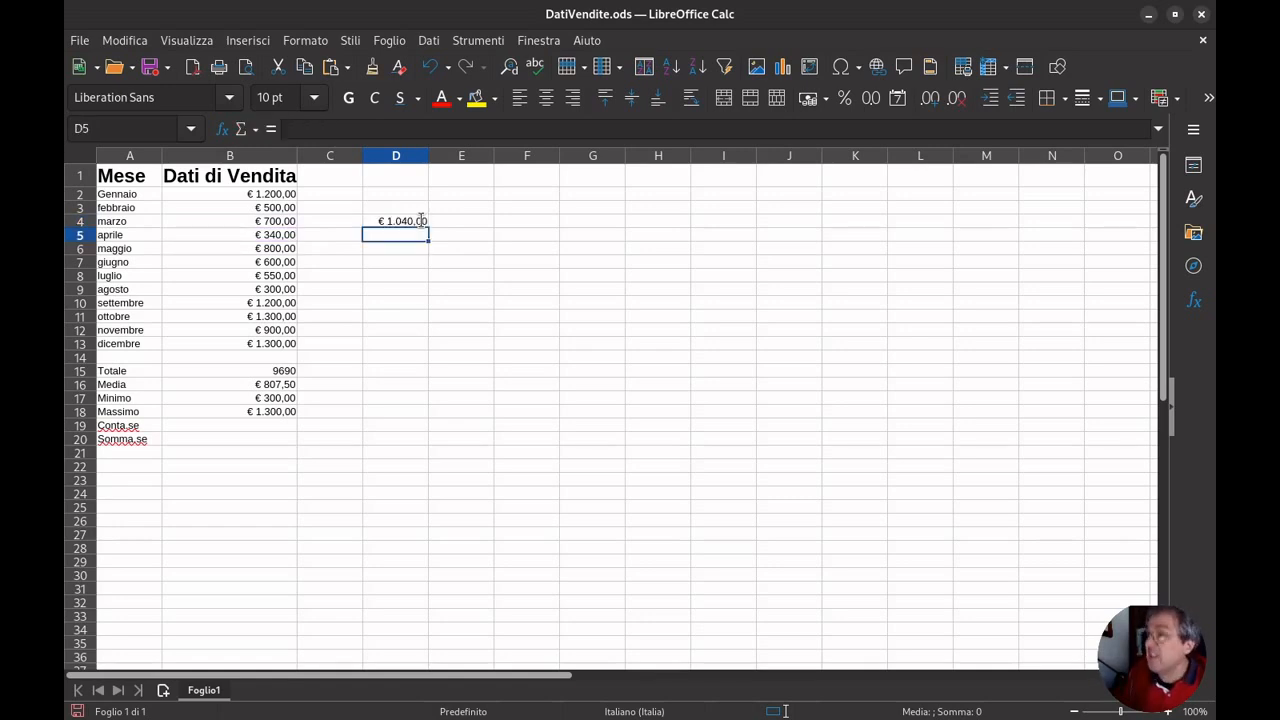
pyautogui.click(421, 221)
pyautogui.press('Right')
pyautogui.press('Left')
pyautogui.press('Down')
pyautogui.press('Up')
pyautogui.press('Right')
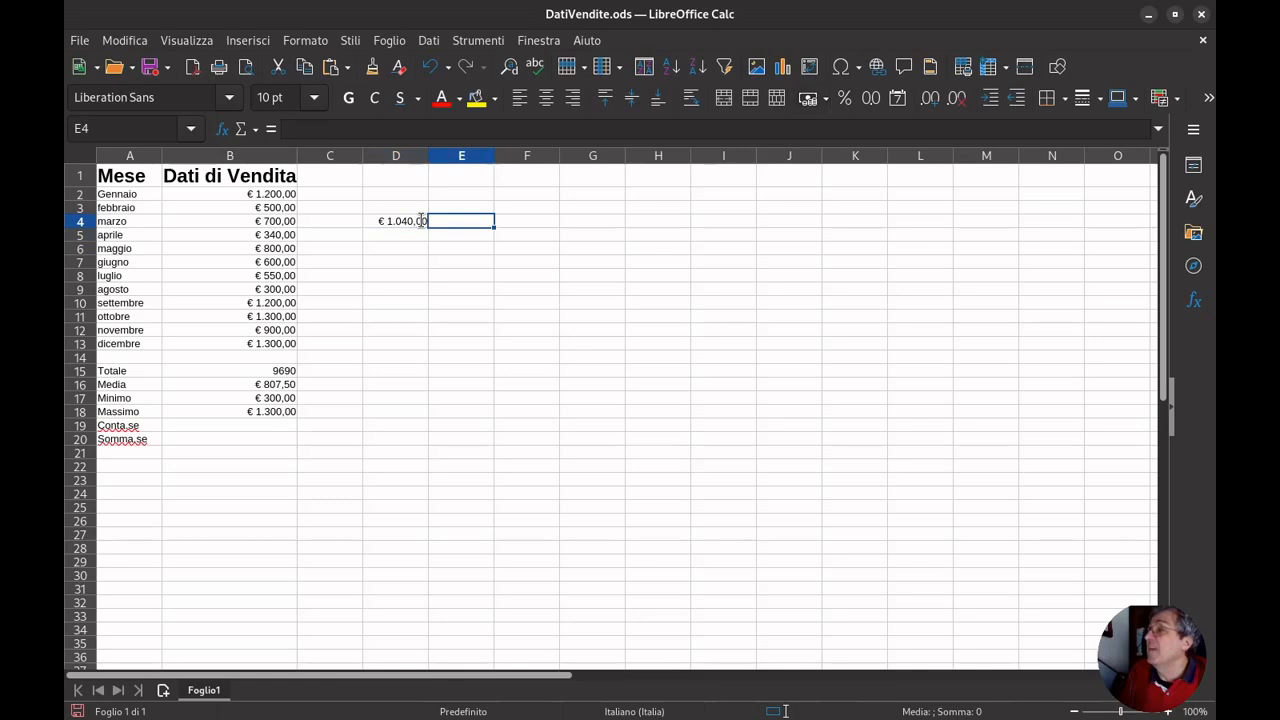
pyautogui.press('Left')
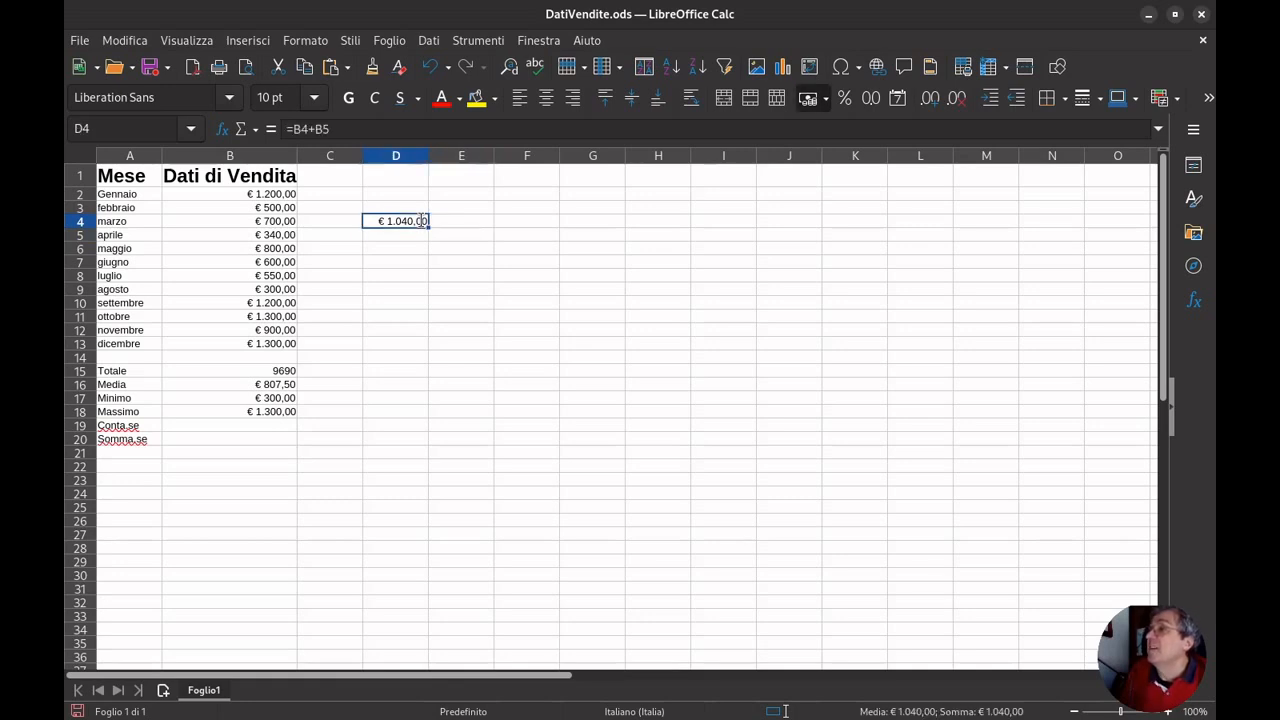
# Enter the division formula =B2//B5 in cell E4 and decline the proposed correction
pyautogui.click(452, 224)
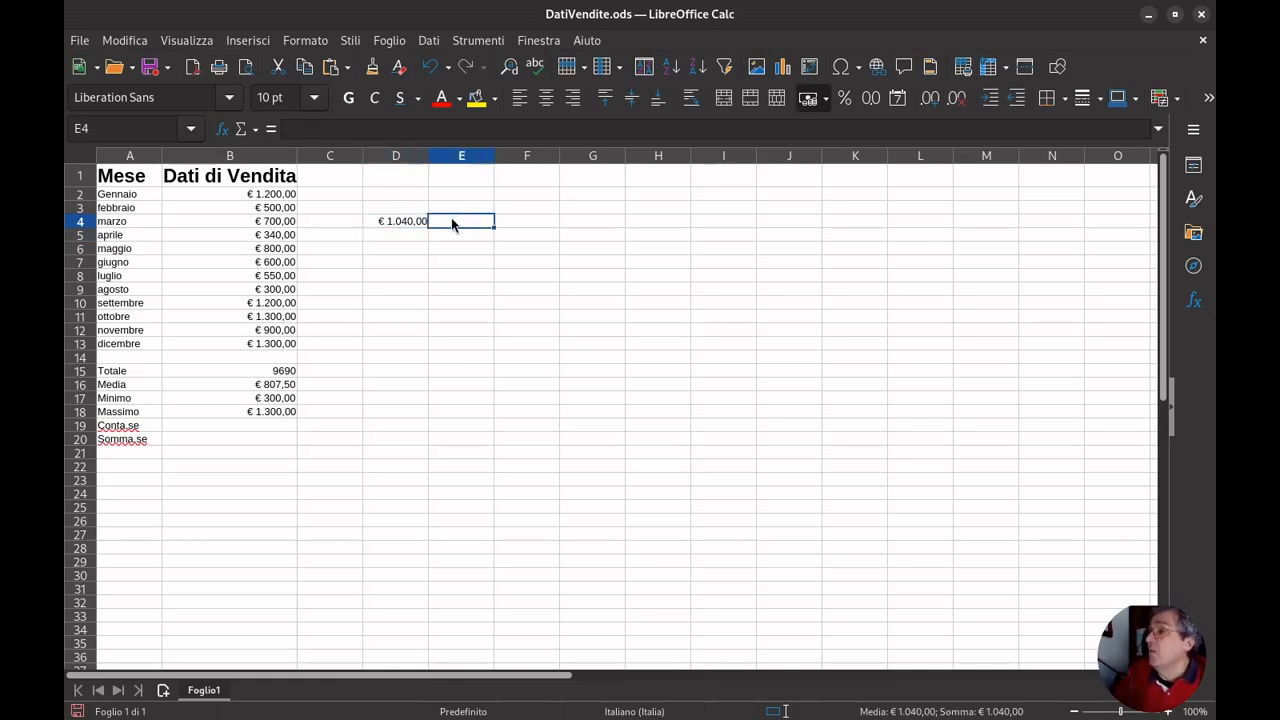
pyautogui.write('=B2')
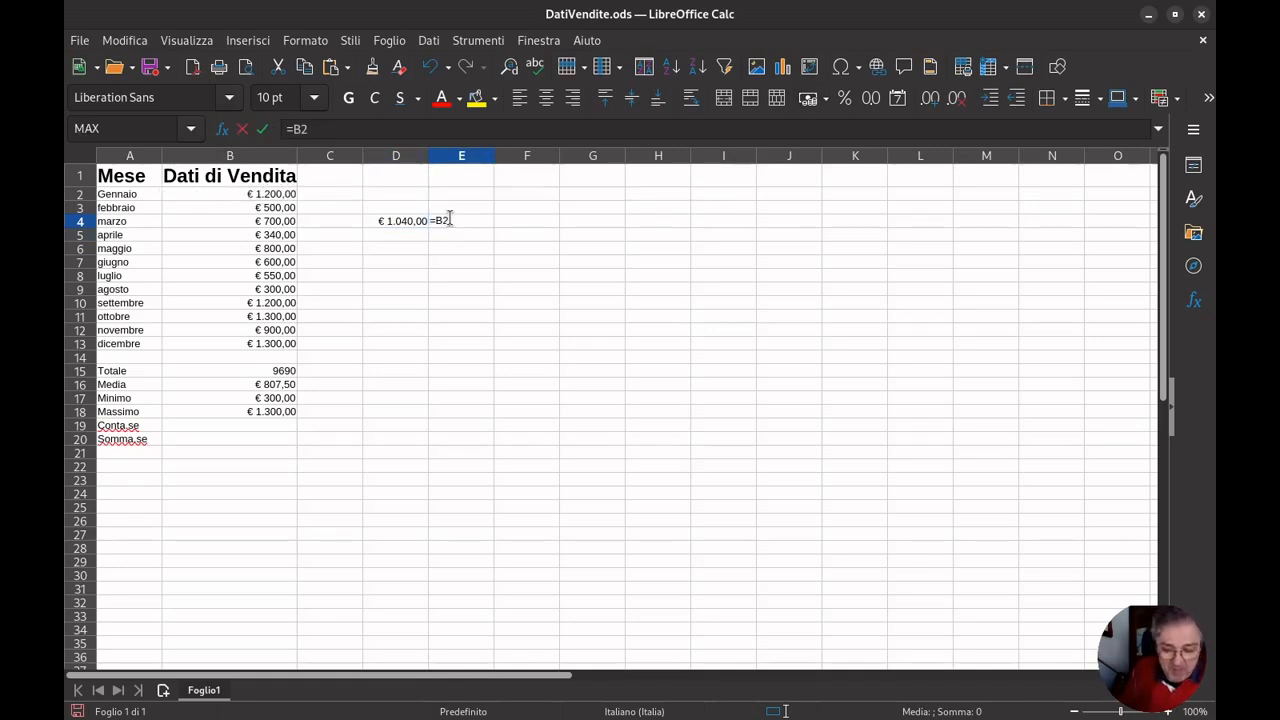
pyautogui.write('/')
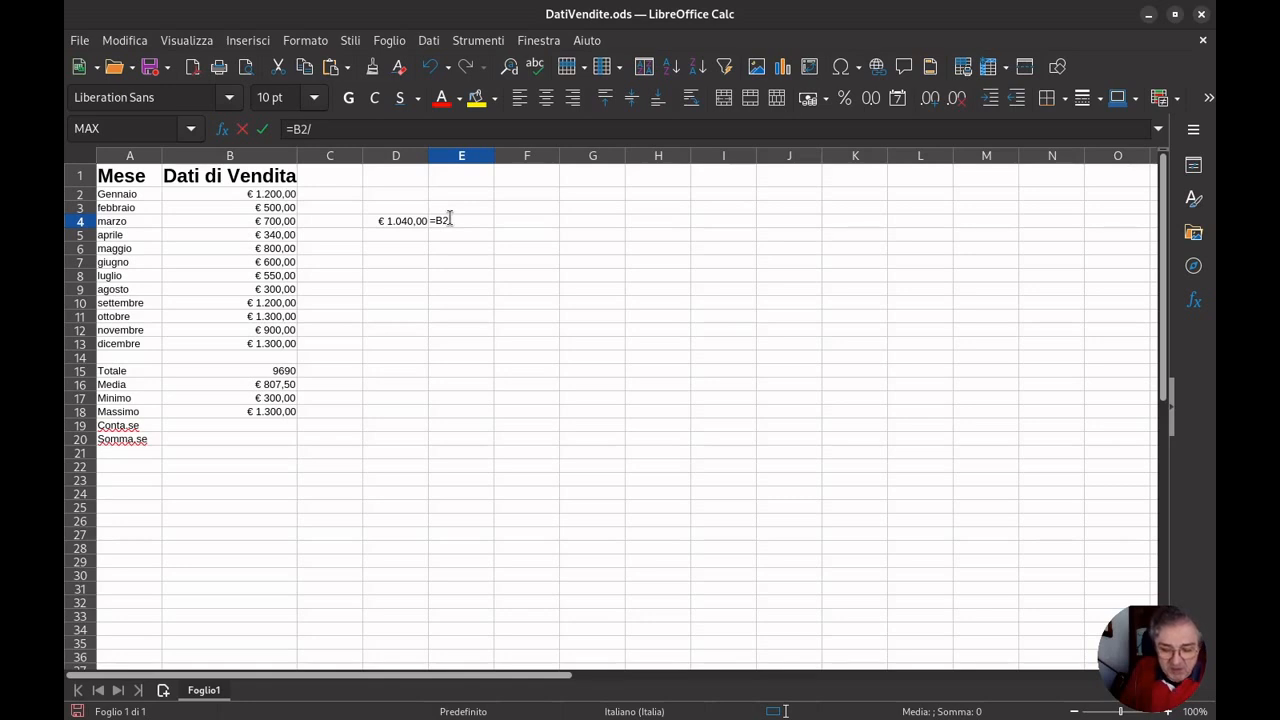
pyautogui.write('B')
pyautogui.press('BackSpace')
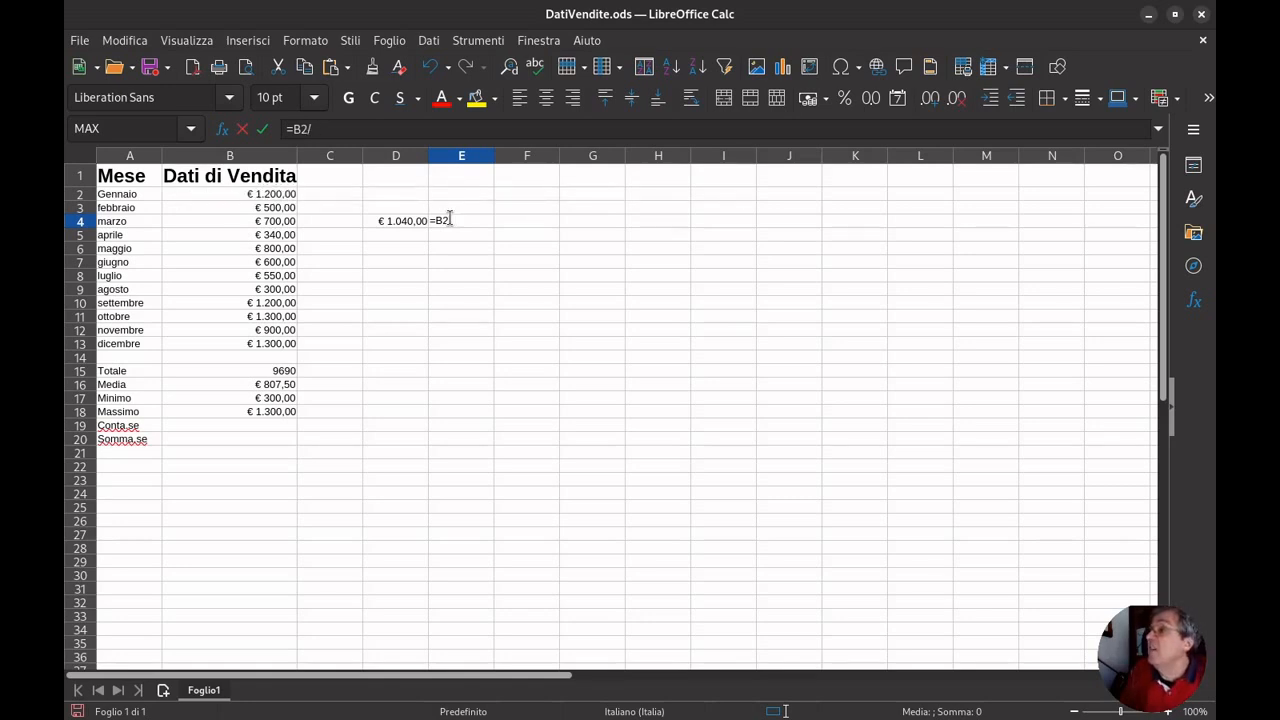
pyautogui.write('/B%')
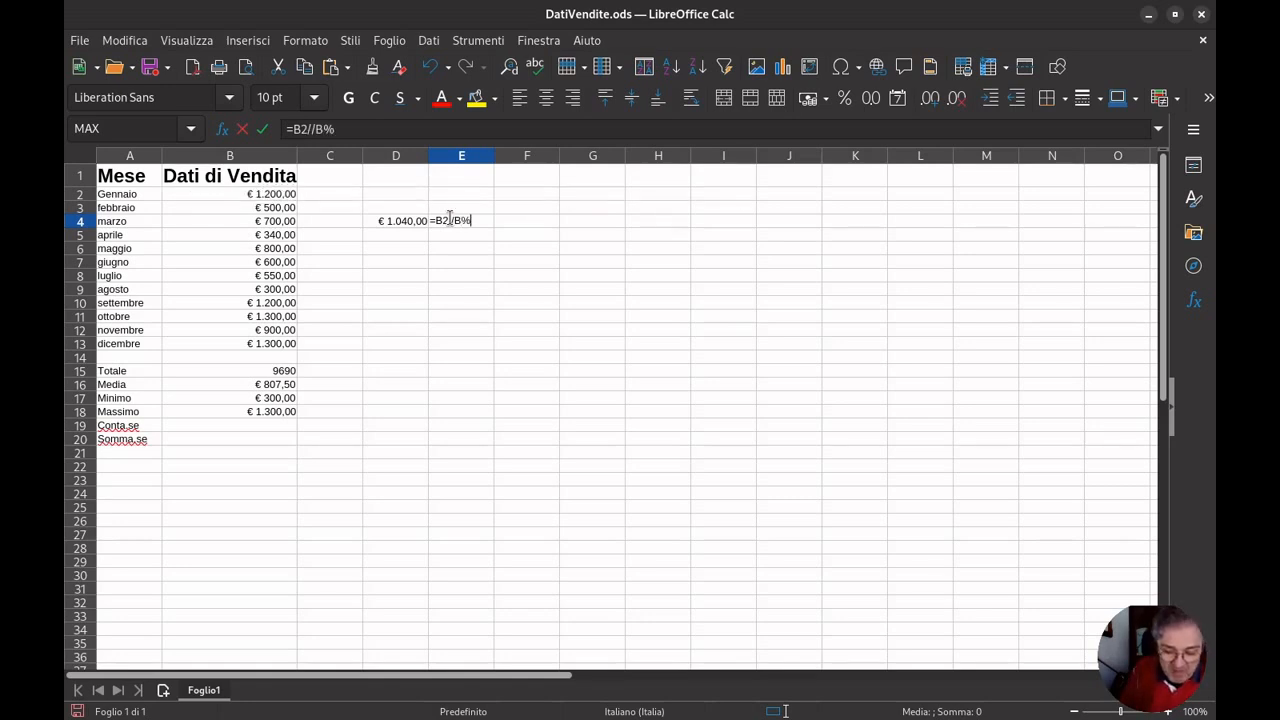
pyautogui.press('BackSpace')
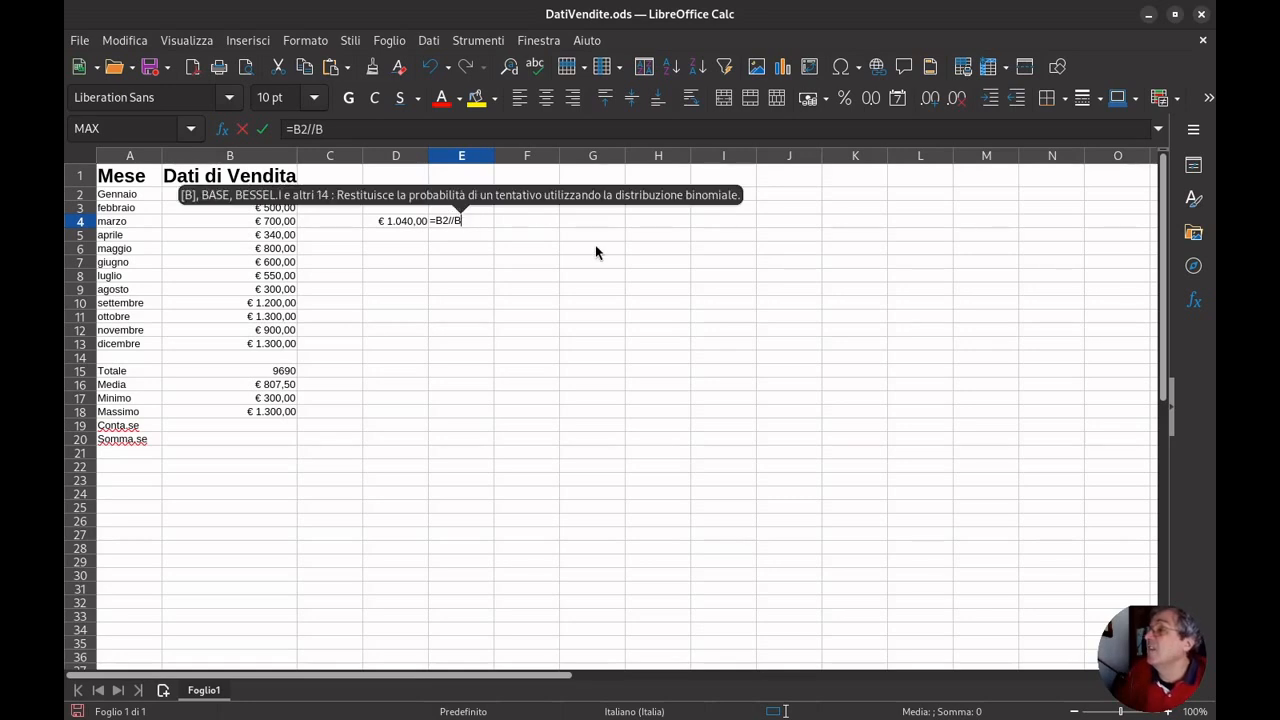
pyautogui.write('5')
pyautogui.press('Return')
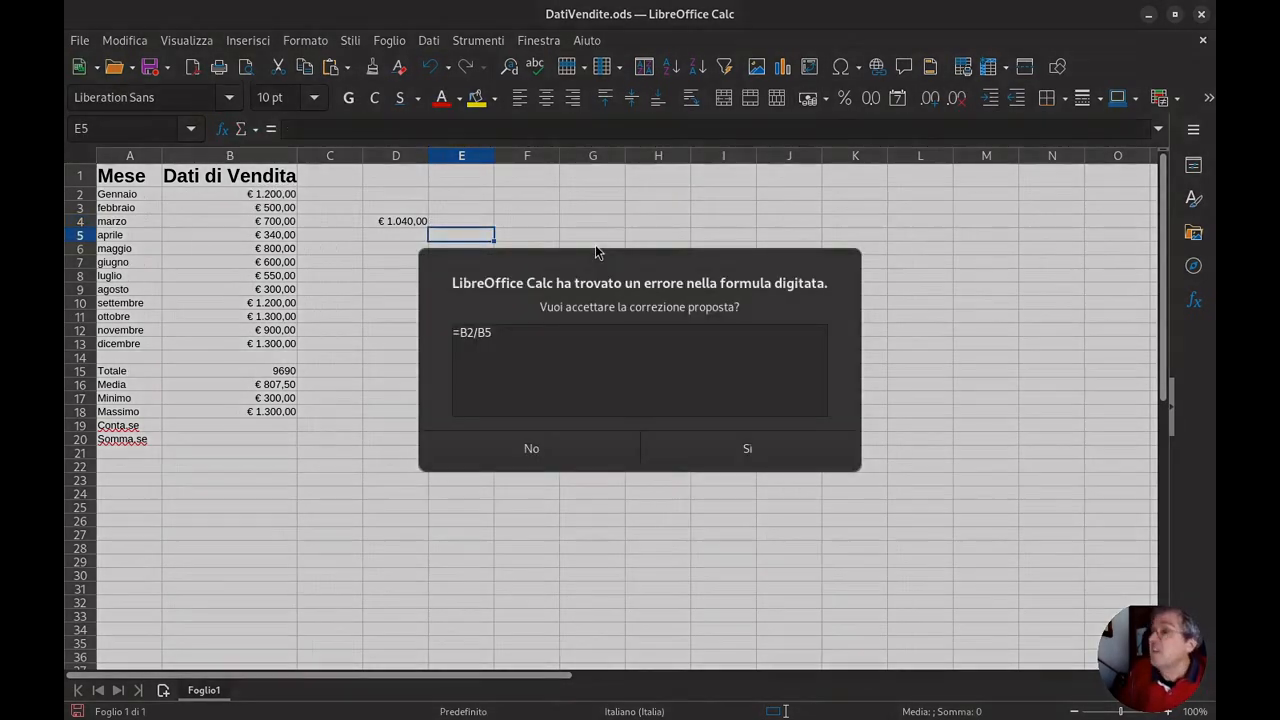
pyautogui.press('Escape')
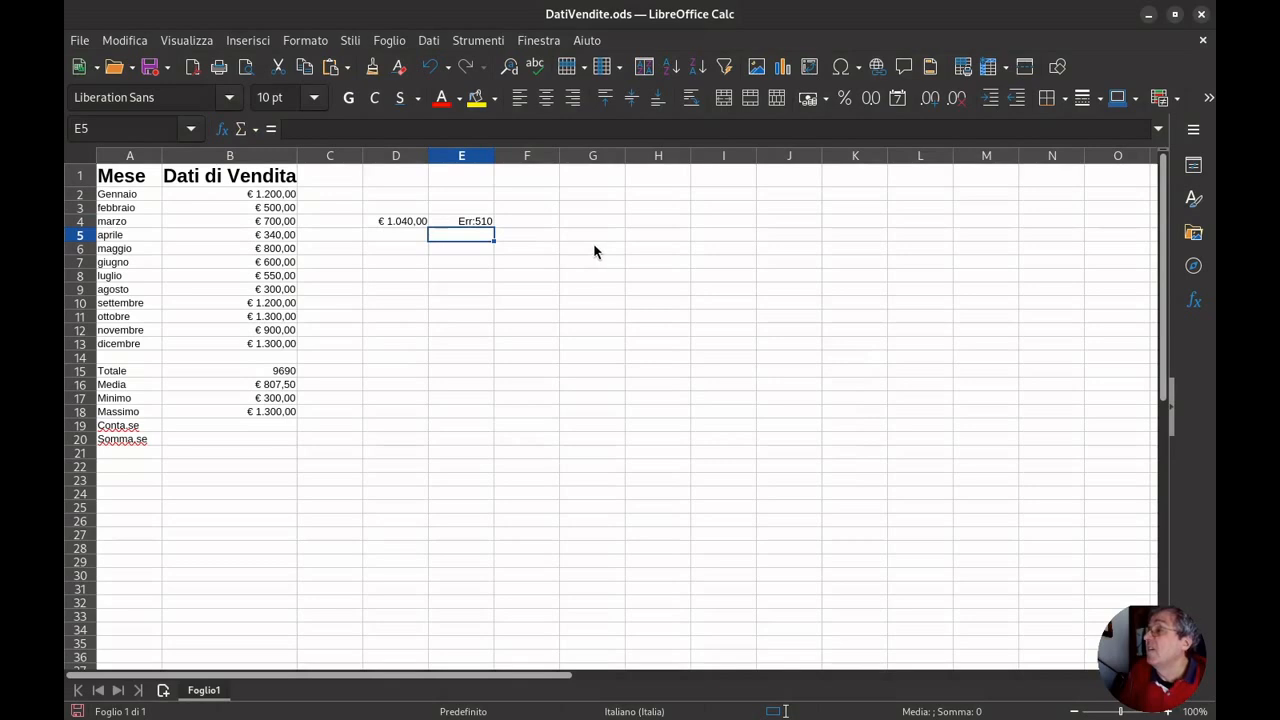
# Correct the formula in cell E4 to =B2/B5, dividing the January sales by the April sales
pyautogui.click(485, 222)
pyautogui.click(359, 129)
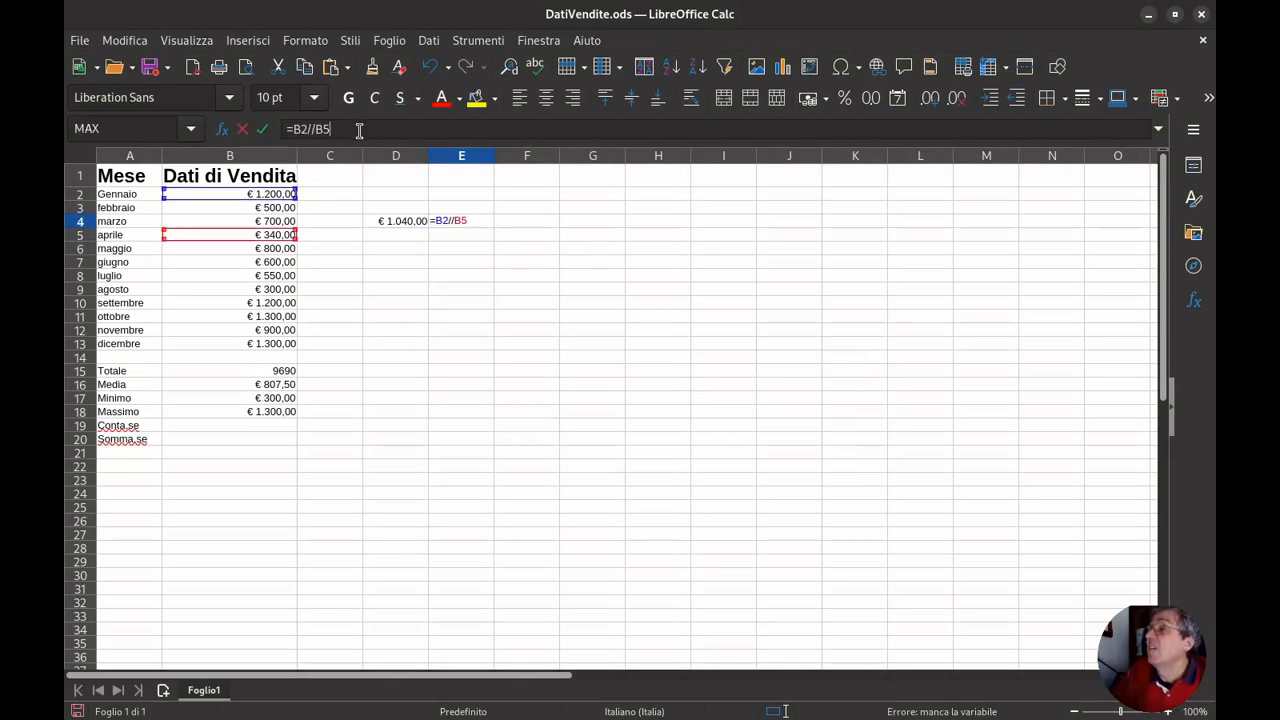
pyautogui.press('Left')
pyautogui.press('Left')
pyautogui.press('BackSpace')
pyautogui.press('Return')
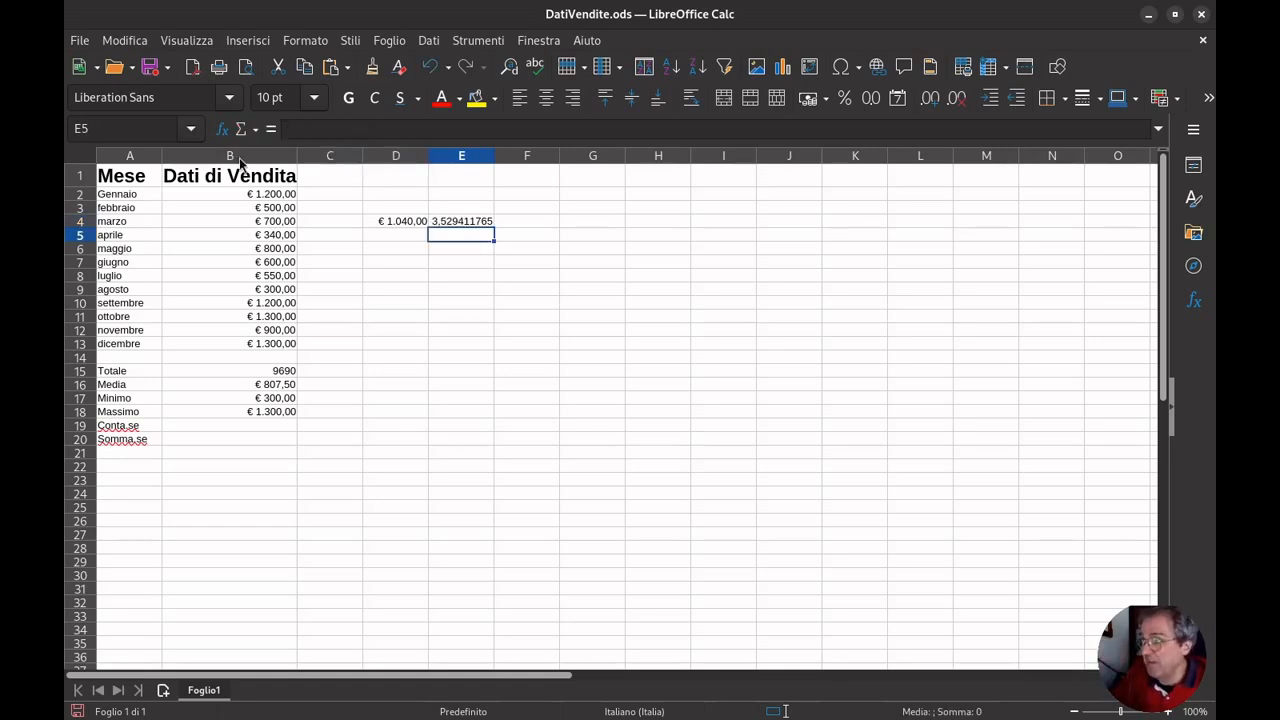
pyautogui.click(457, 224)
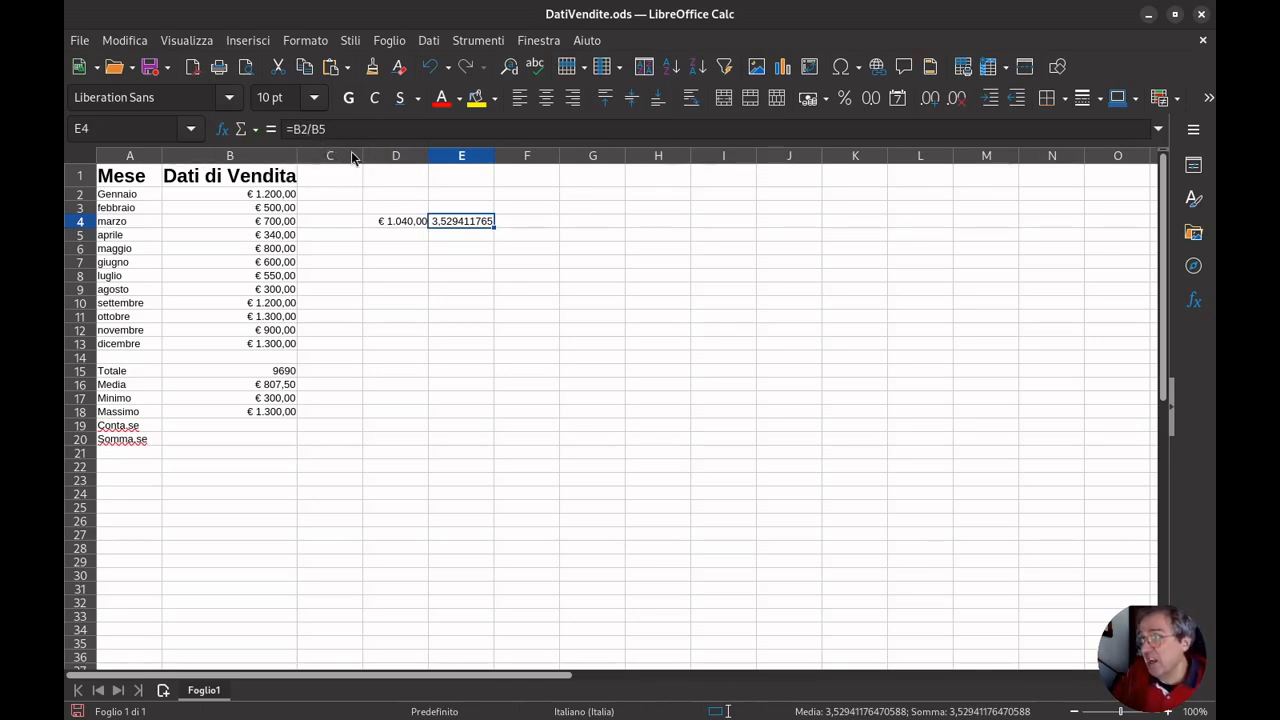
# Multiply the January sales by 12 in cell F4 with the formula =B2*12
pyautogui.click(522, 225)
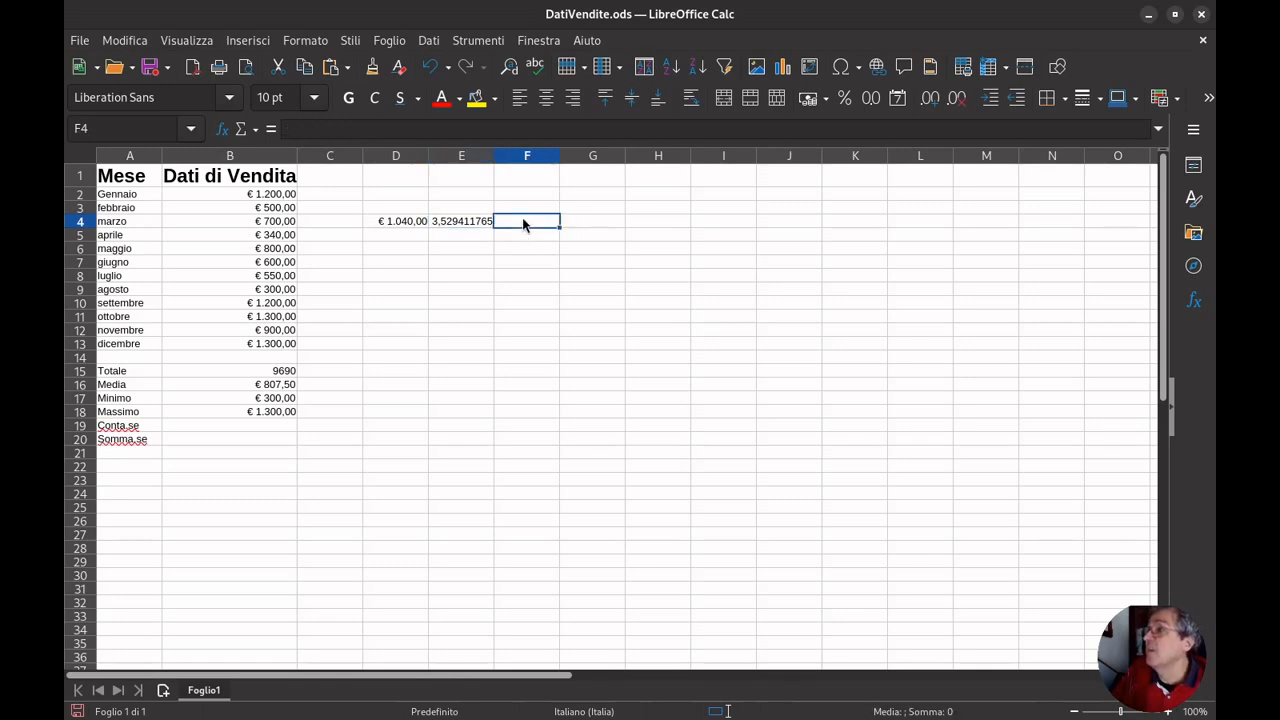
pyautogui.doubleClick(522, 224)
pyautogui.write('=B2')
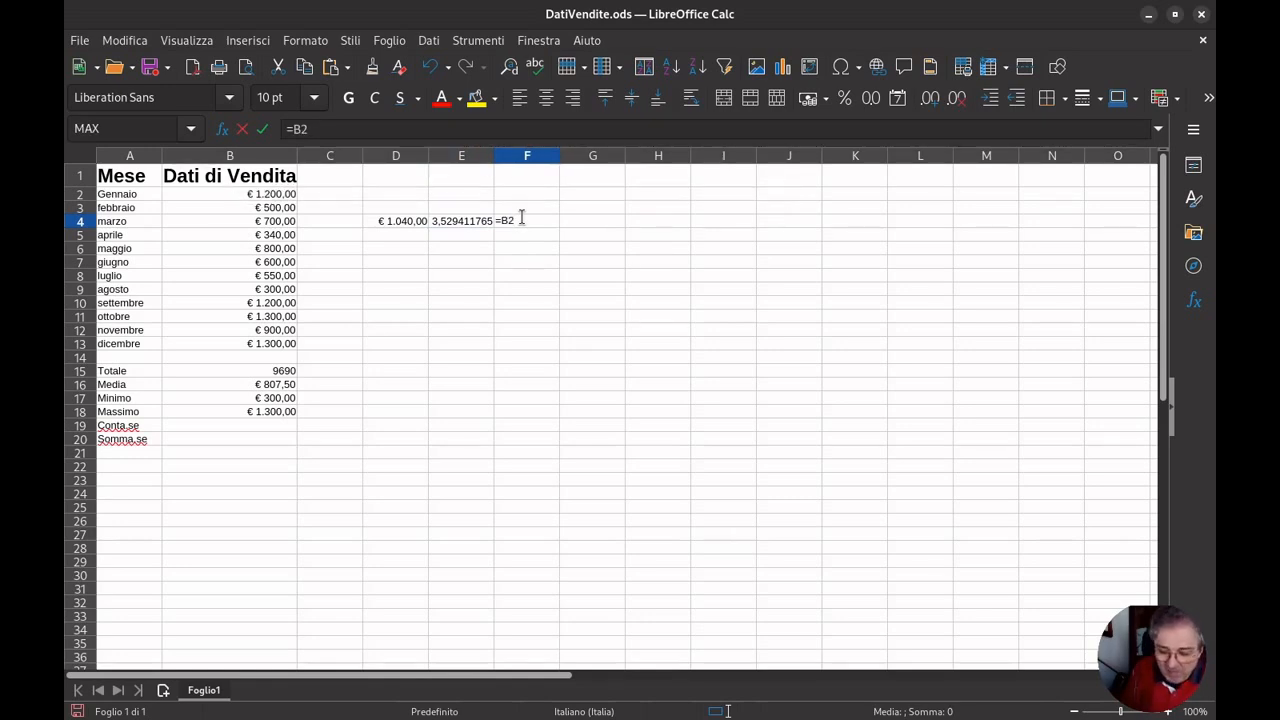
pyautogui.write('*12')
pyautogui.press('Return')
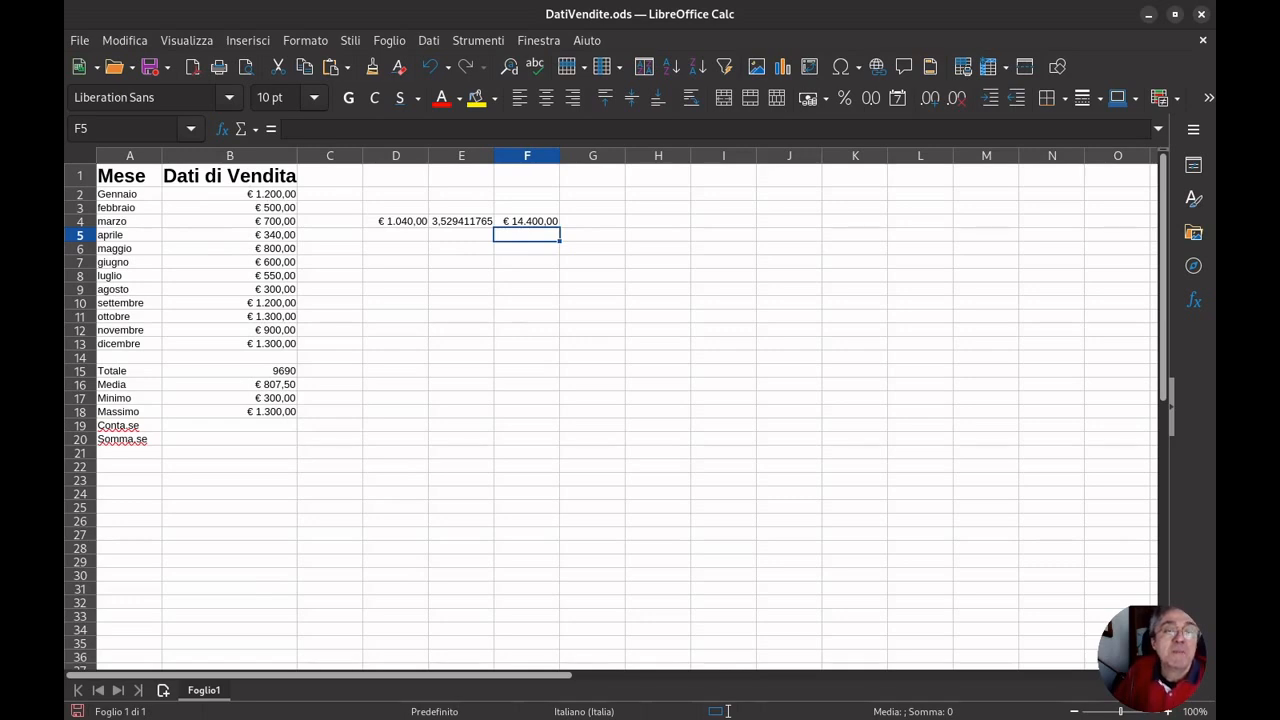
# Open the list of quick functions for cell B19 in the Conta.se row
pyautogui.click(245, 412)
pyautogui.click(243, 428)
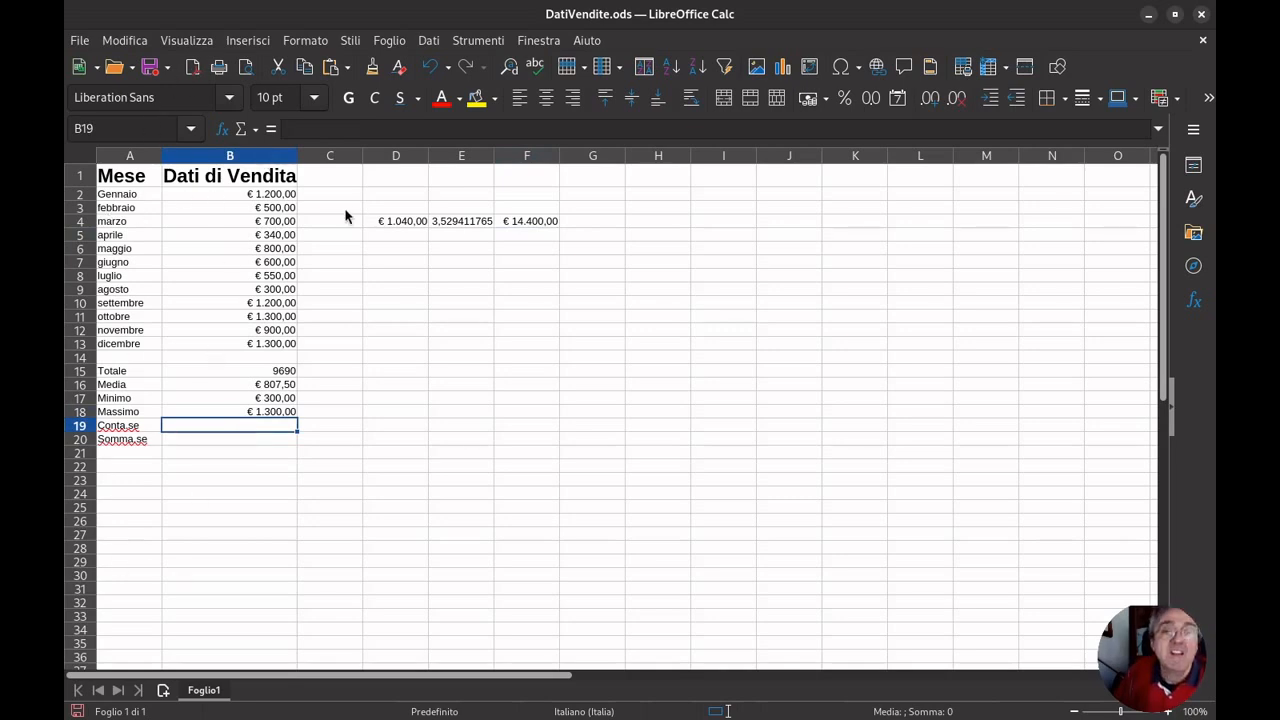
pyautogui.click(255, 130)
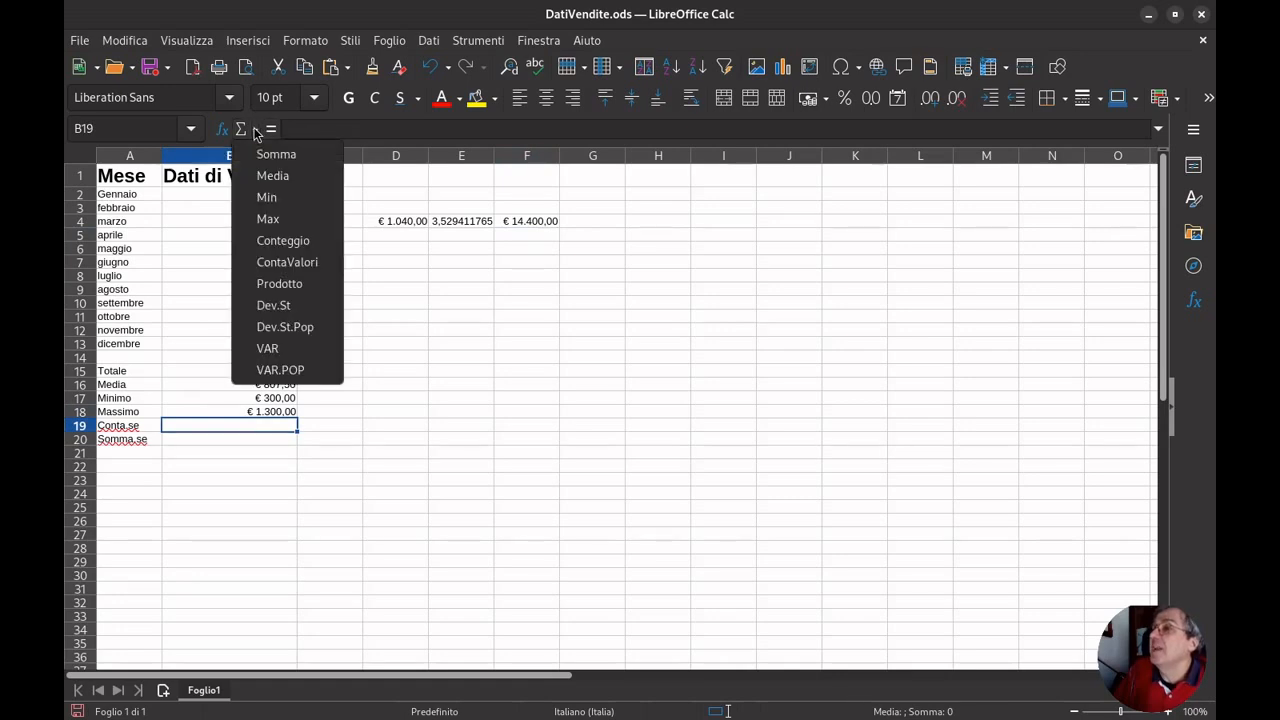
# Start a CONTA.SE function in cell B19 with the function wizard, picking it from the Tutto category
pyautogui.click(229, 129)
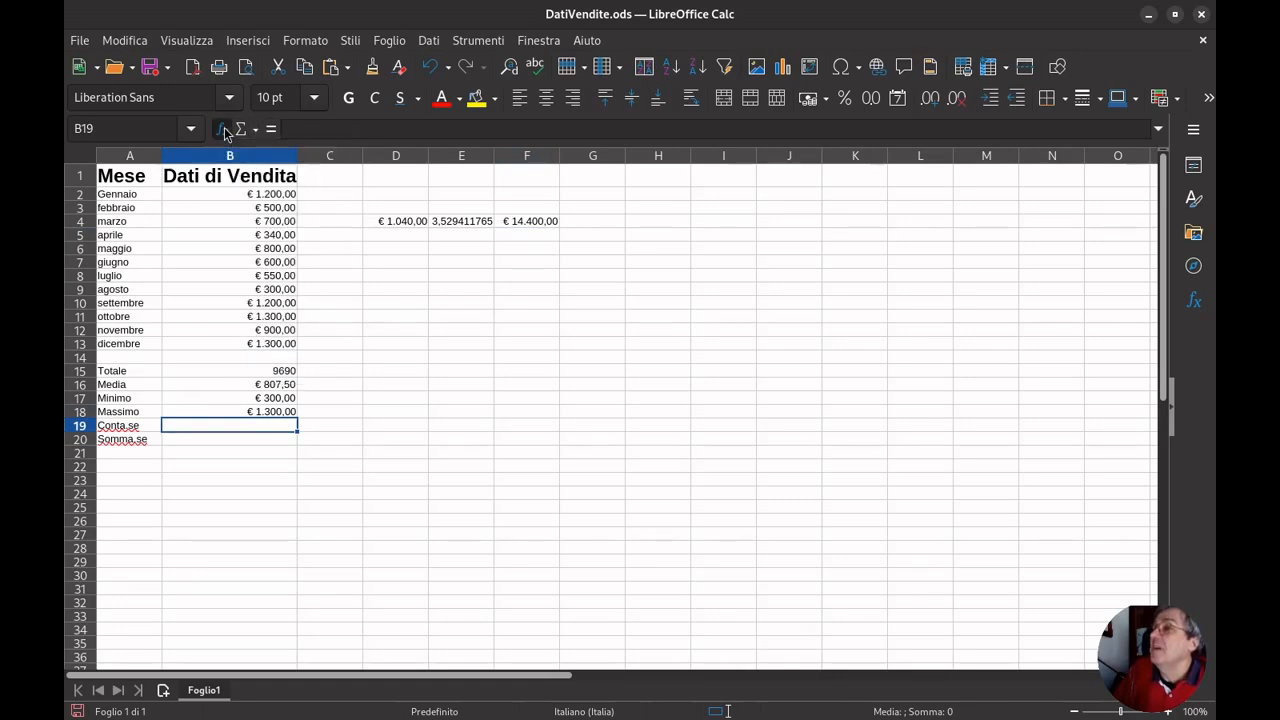
pyautogui.click(224, 136)
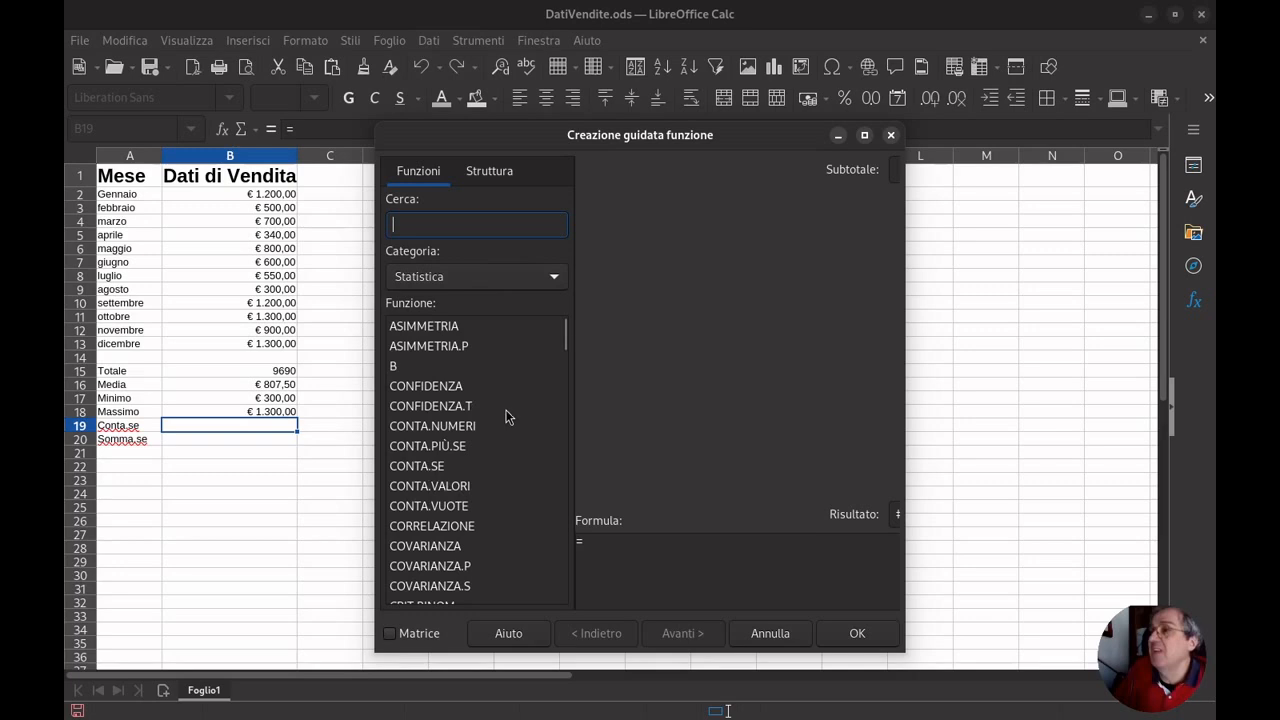
pyautogui.click(556, 282)
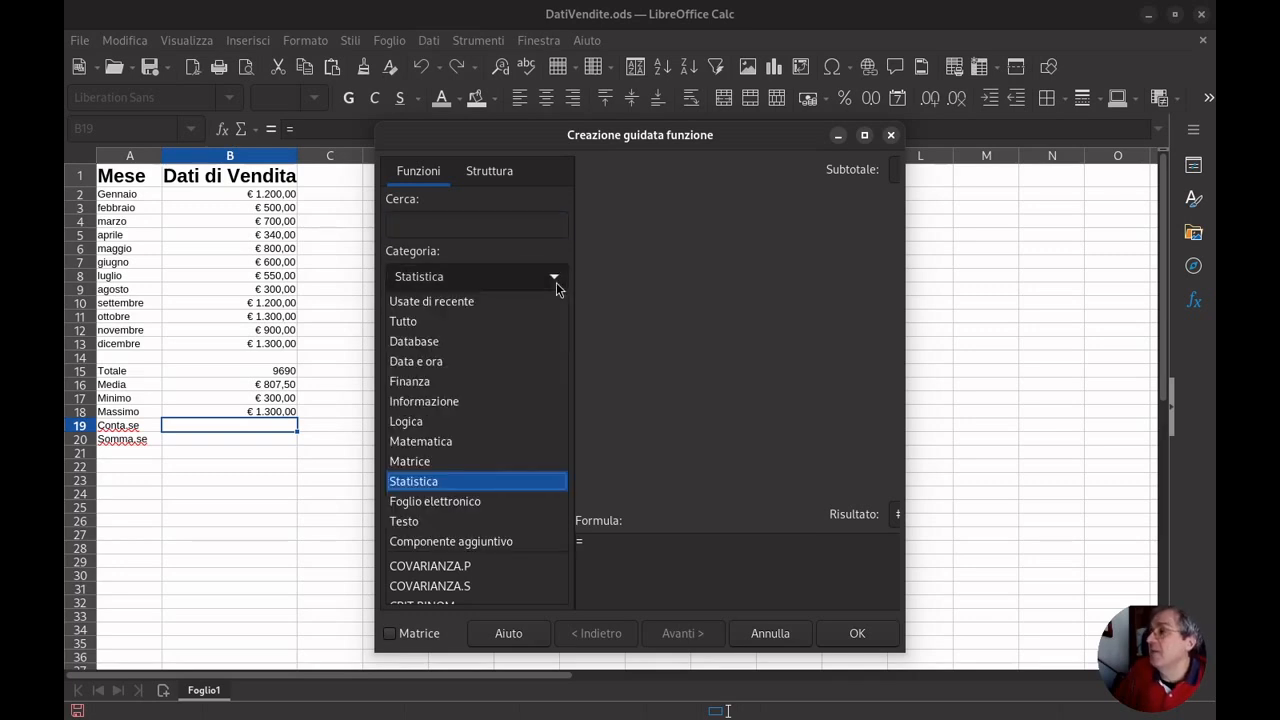
pyautogui.click(489, 321)
pyautogui.moveTo(587, 345); pyautogui.dragTo(596, 390)
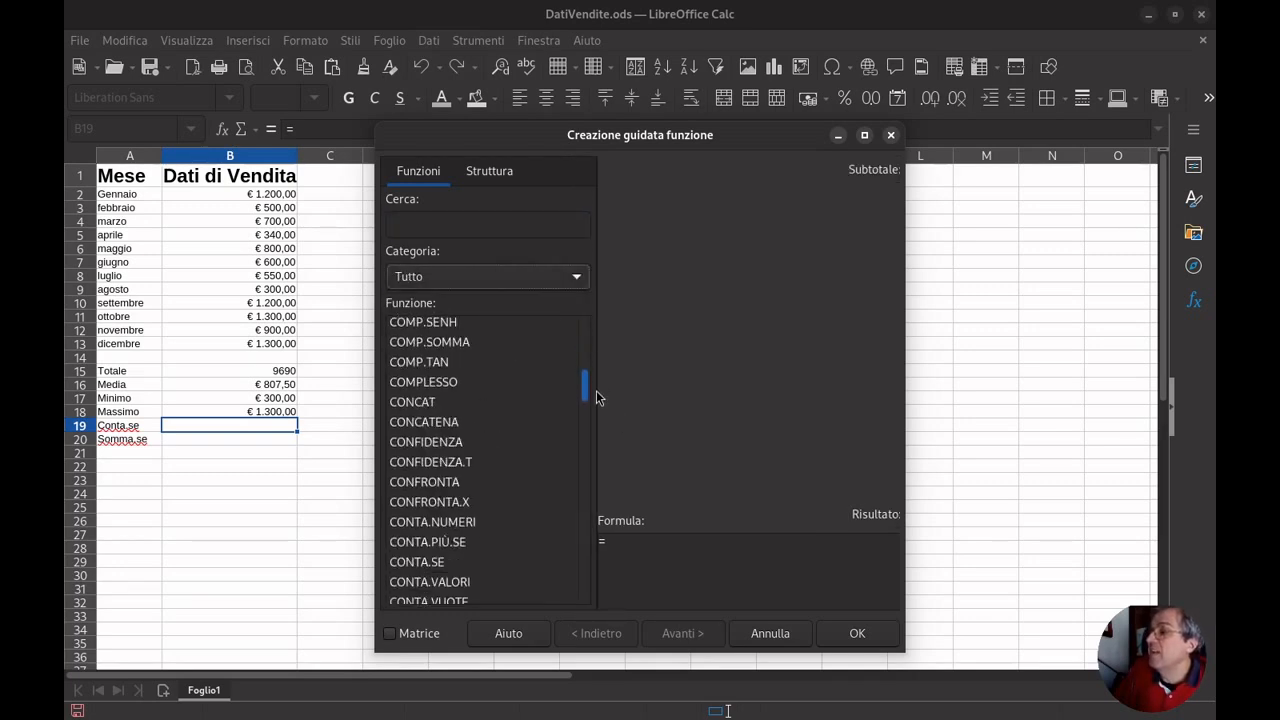
pyautogui.click(447, 561)
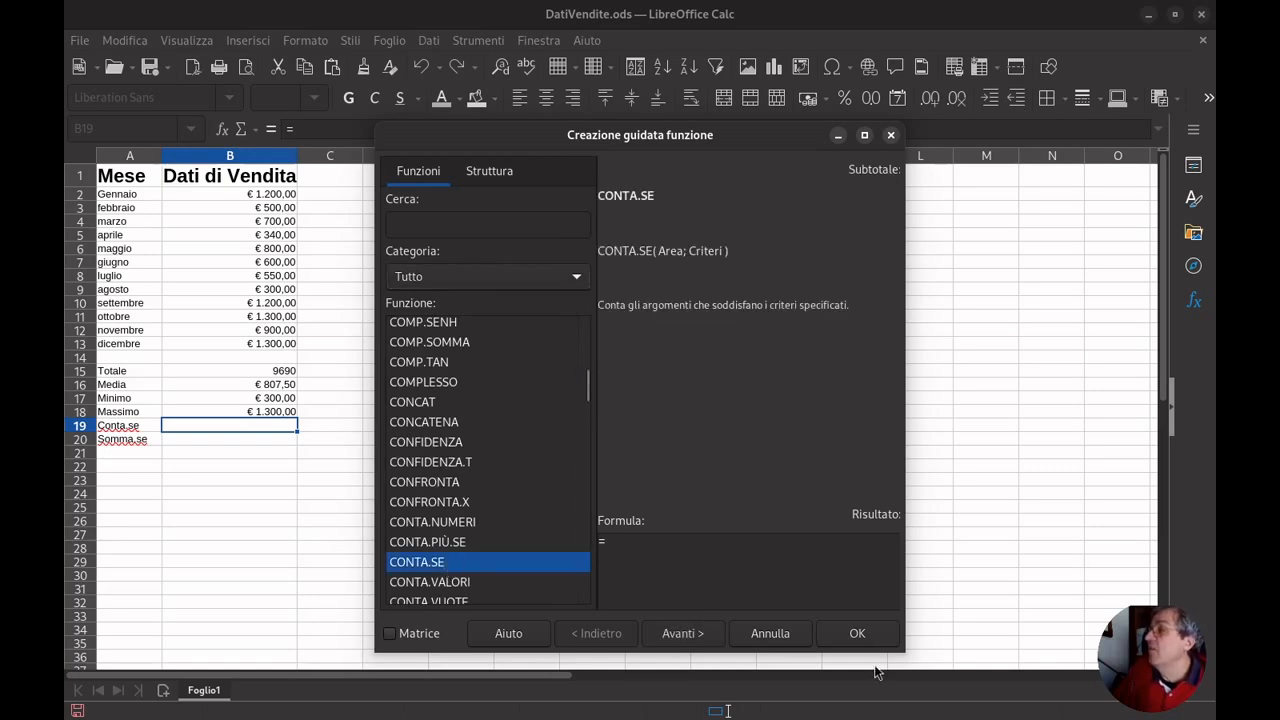
pyautogui.click(712, 633)
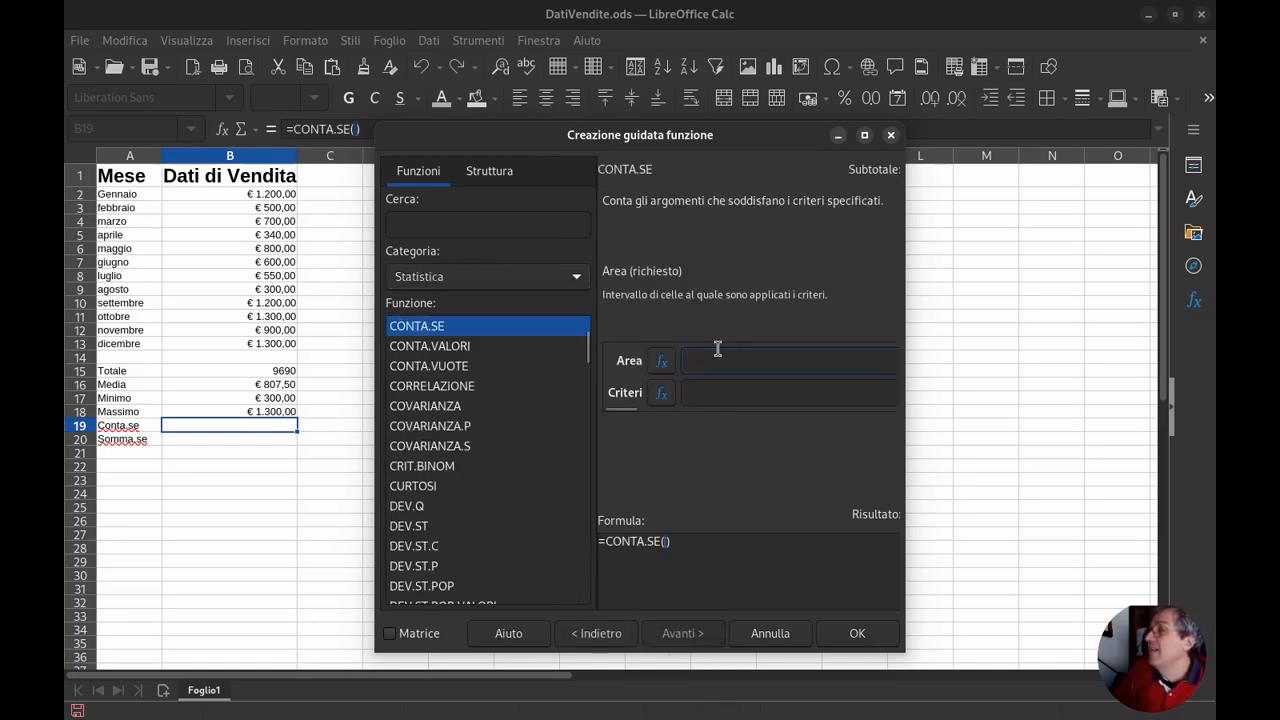
# Fill in the CONTA.SE arguments with area B2:B13 and criterion >1000, and insert the formula in B19
pyautogui.write('B')
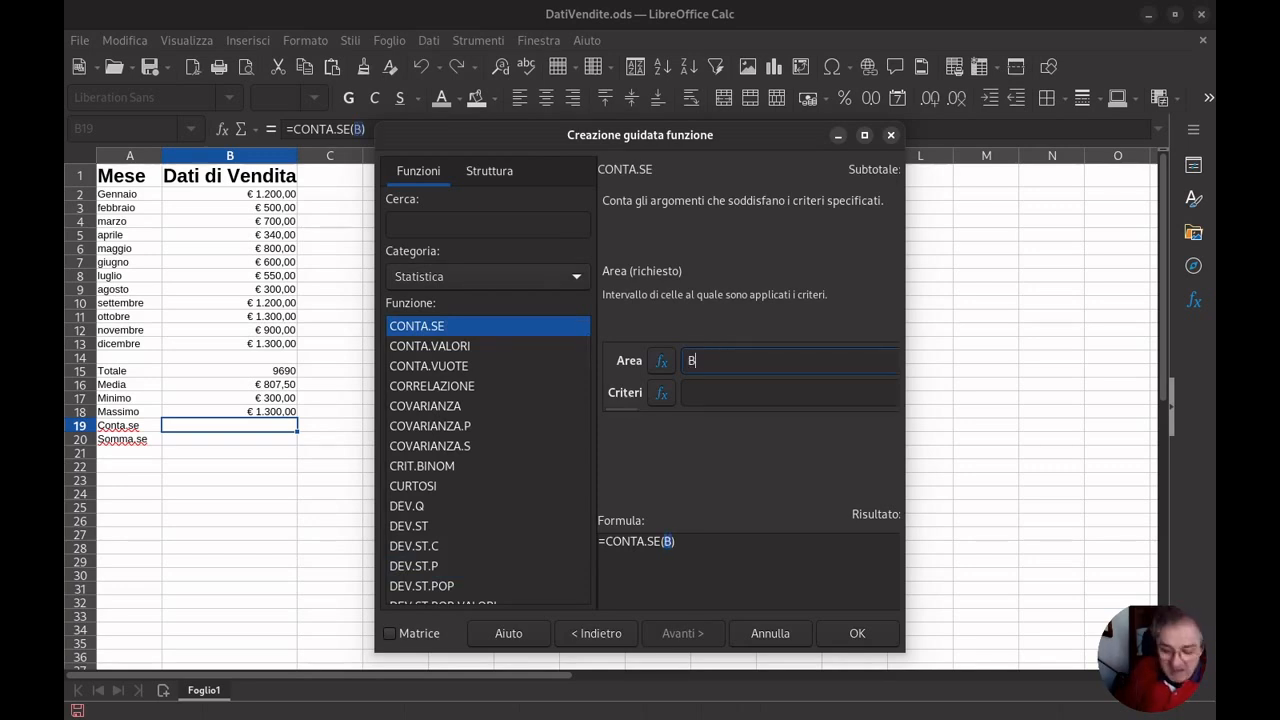
pyautogui.write('2:B13')
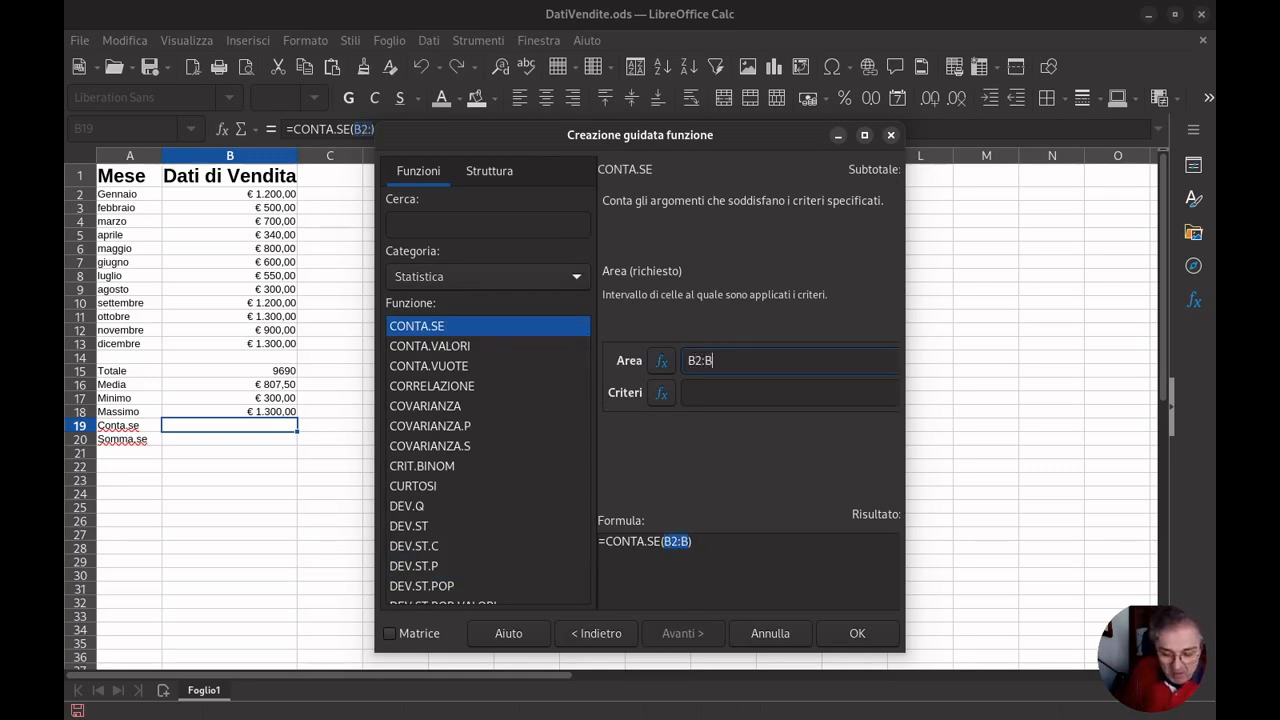
pyautogui.click(699, 392)
pyautogui.write('!')
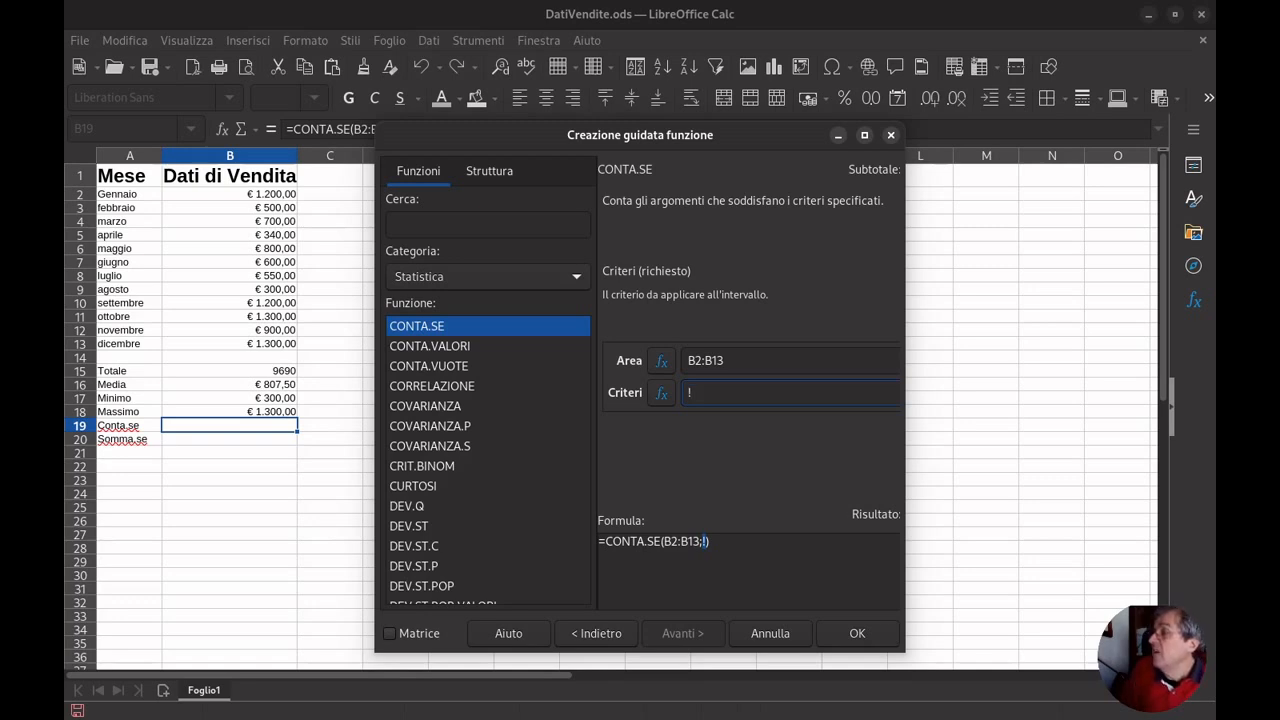
pyautogui.write('>')
pyautogui.press('BackSpace')
pyautogui.press('BackSpace')
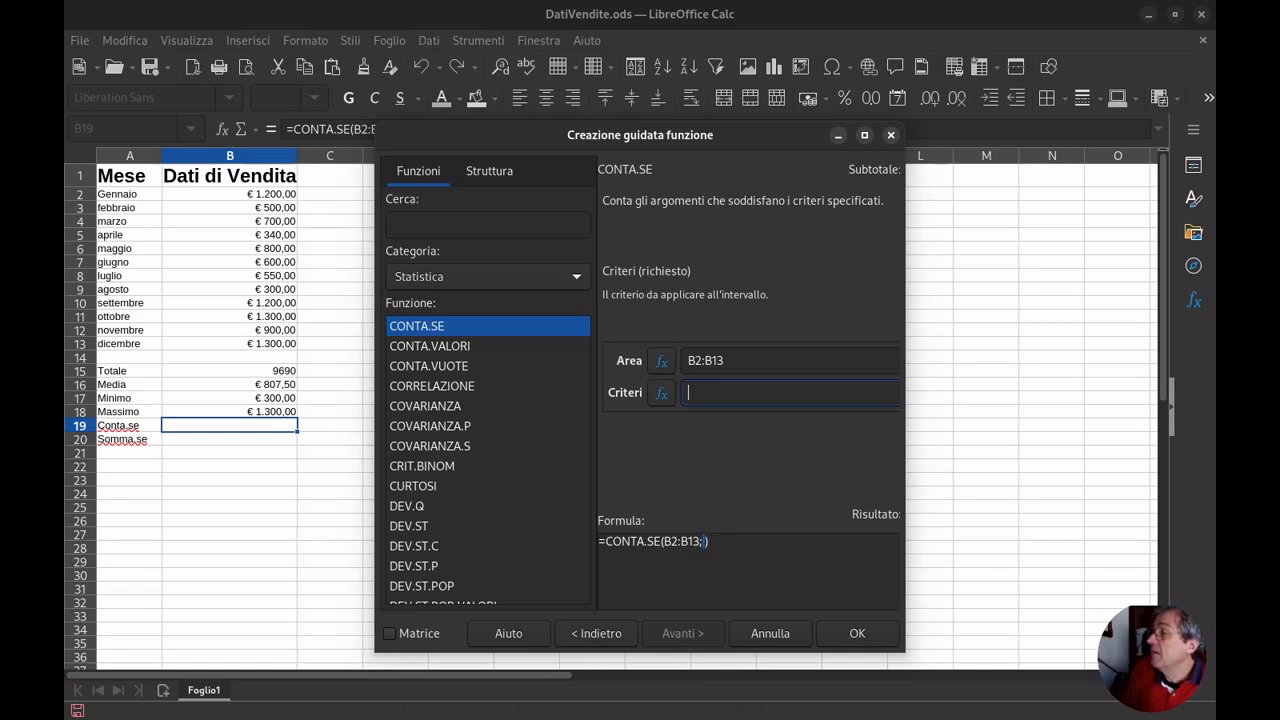
pyautogui.write('>')
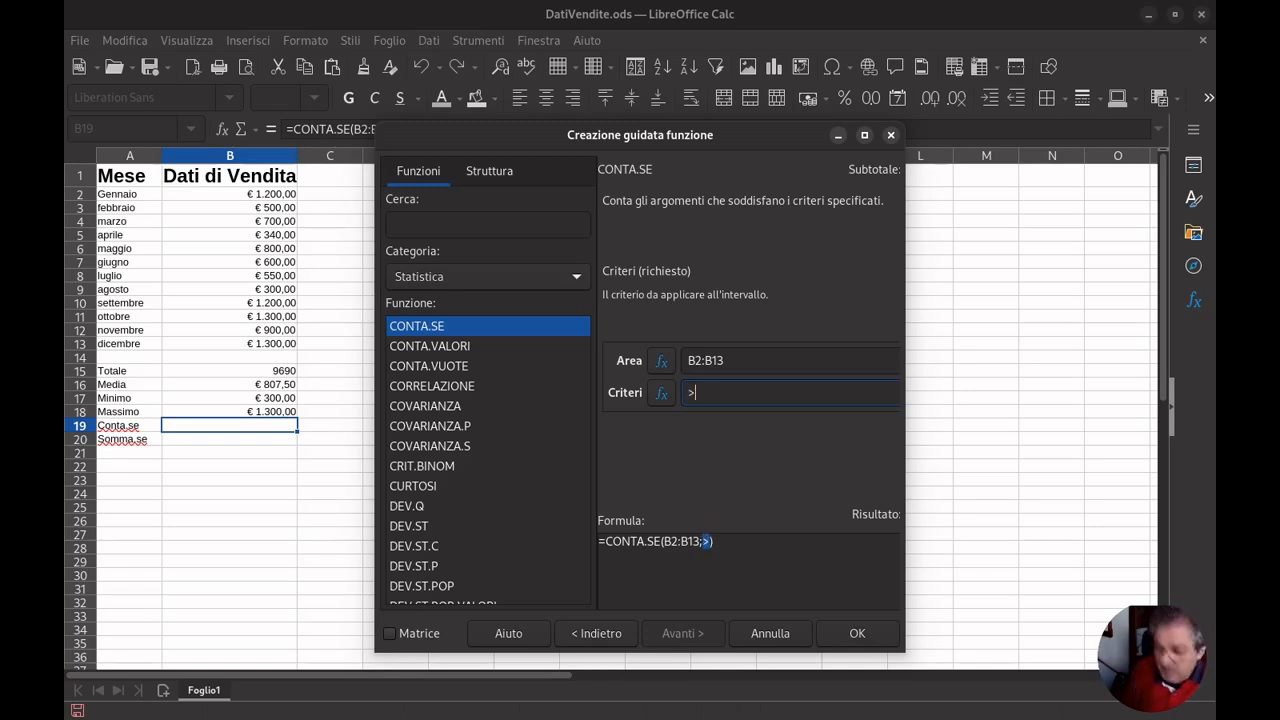
pyautogui.write('1000')
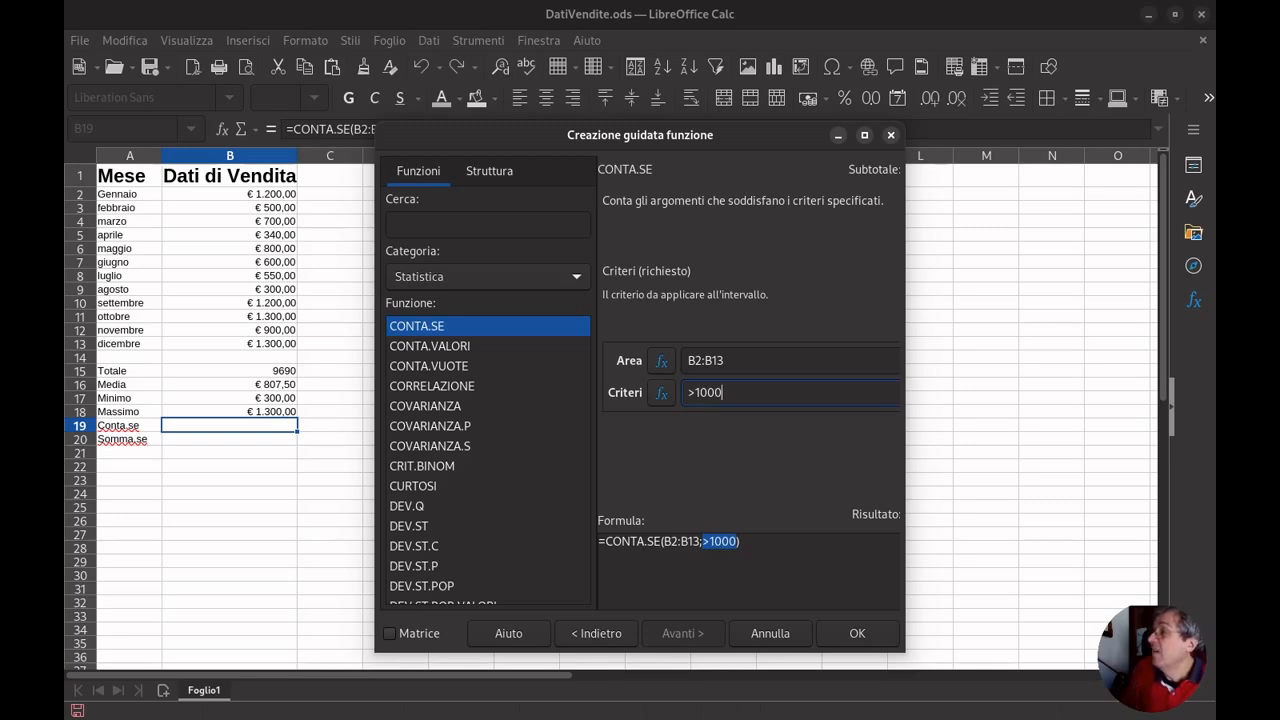
pyautogui.click(849, 634)
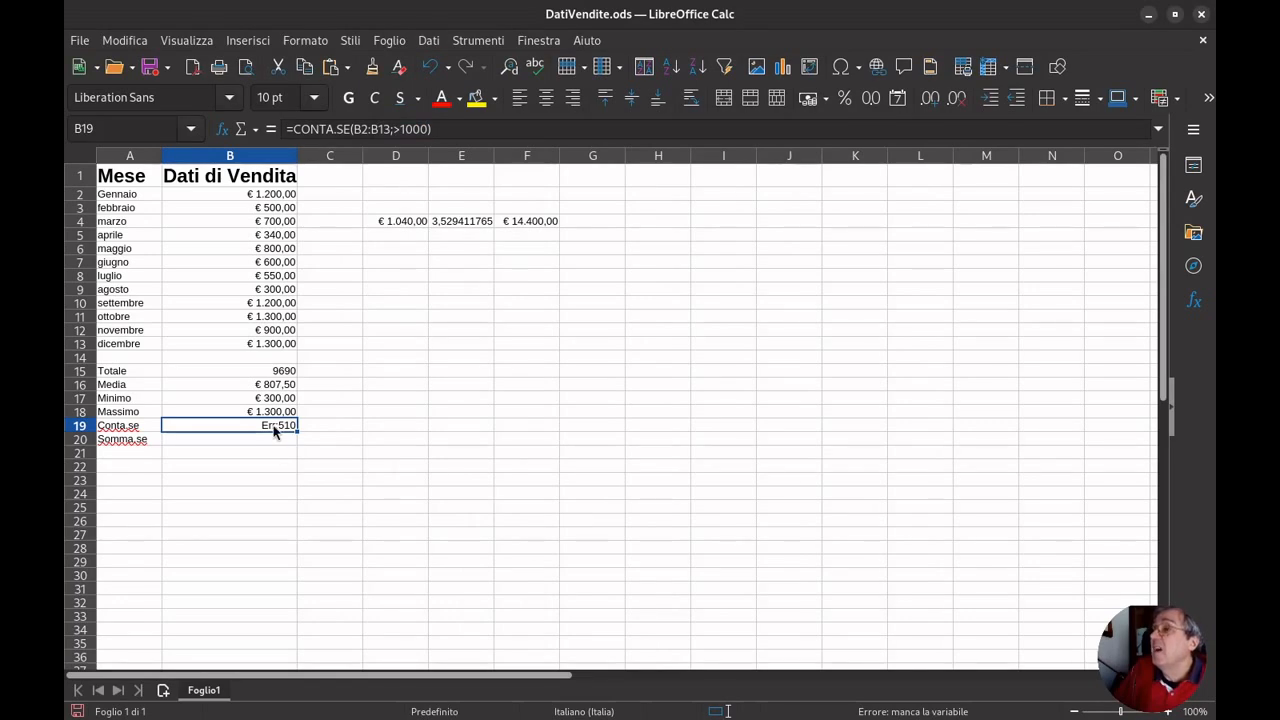
# Enclose the criterion of the B19 formula in quotation marks so it reads =CONTA.SE(B2:B13;">1000")
pyautogui.click(465, 128)
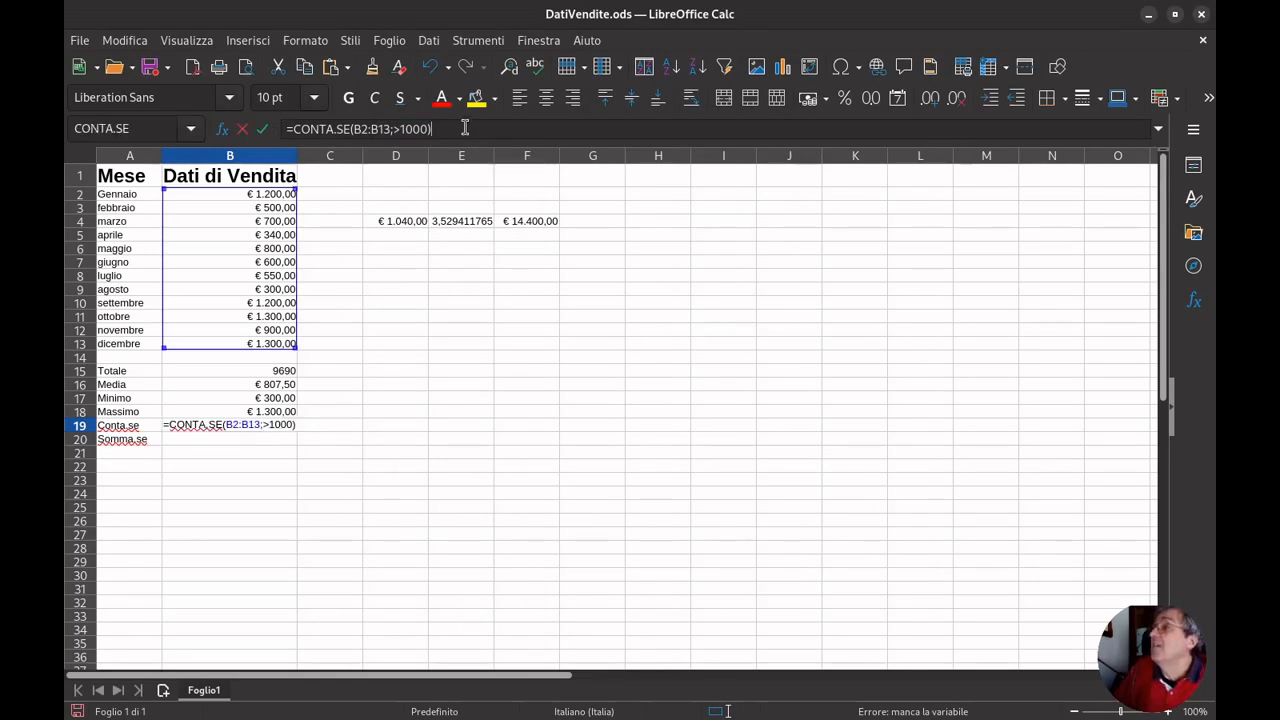
pyautogui.press('Left')
pyautogui.press('Left')
pyautogui.press('Left')
pyautogui.press('Left')
pyautogui.press('Left')
pyautogui.press('Left')
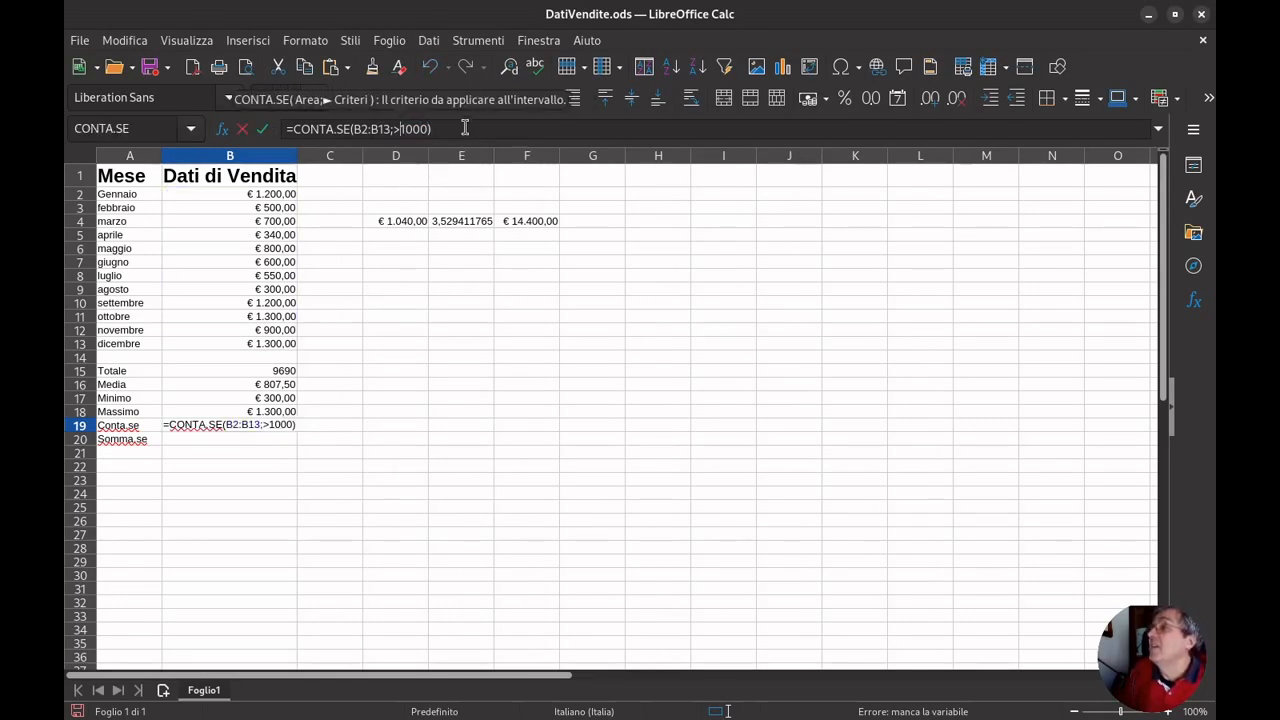
pyautogui.write('"')
pyautogui.press('Right')
pyautogui.press('Right')
pyautogui.press('Right')
pyautogui.press('Right')
pyautogui.press('Right')
pyautogui.write('"')
pyautogui.press('Return')
pyautogui.press('Up')
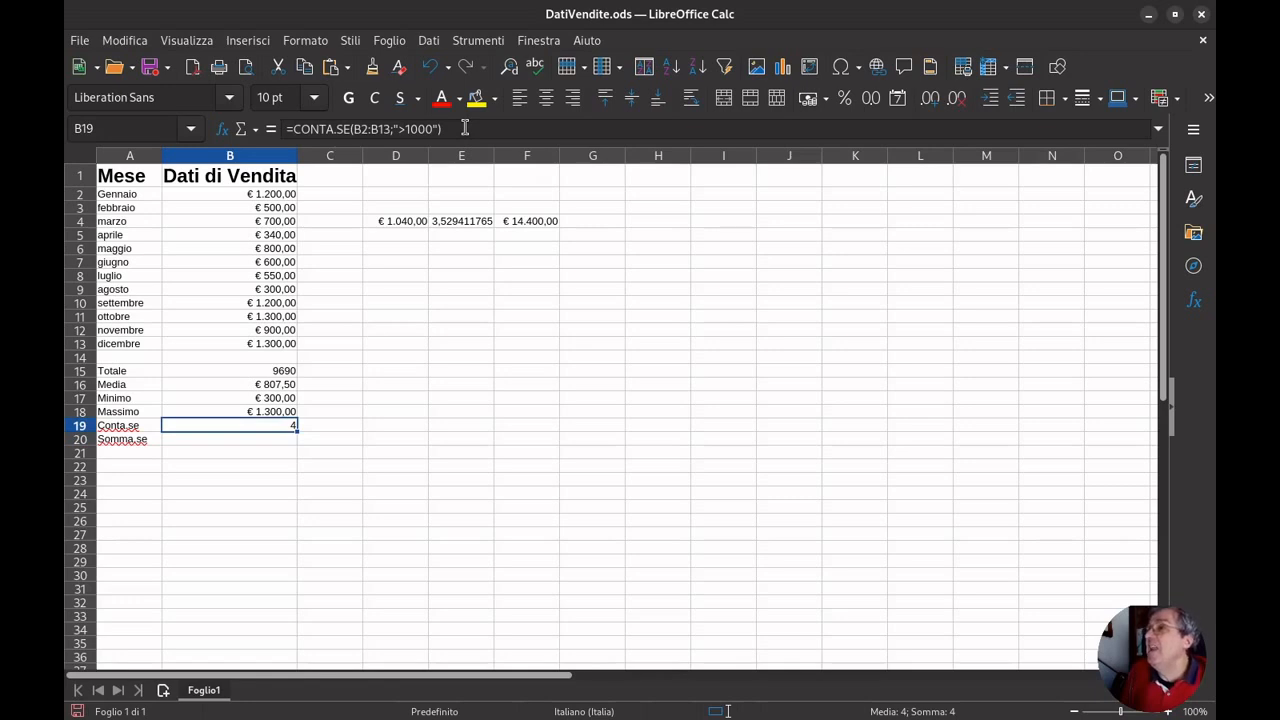
# Start a SOMMA.SE function in cell B20 with the function wizard, picking it from the Tutto category
pyautogui.press('Down')
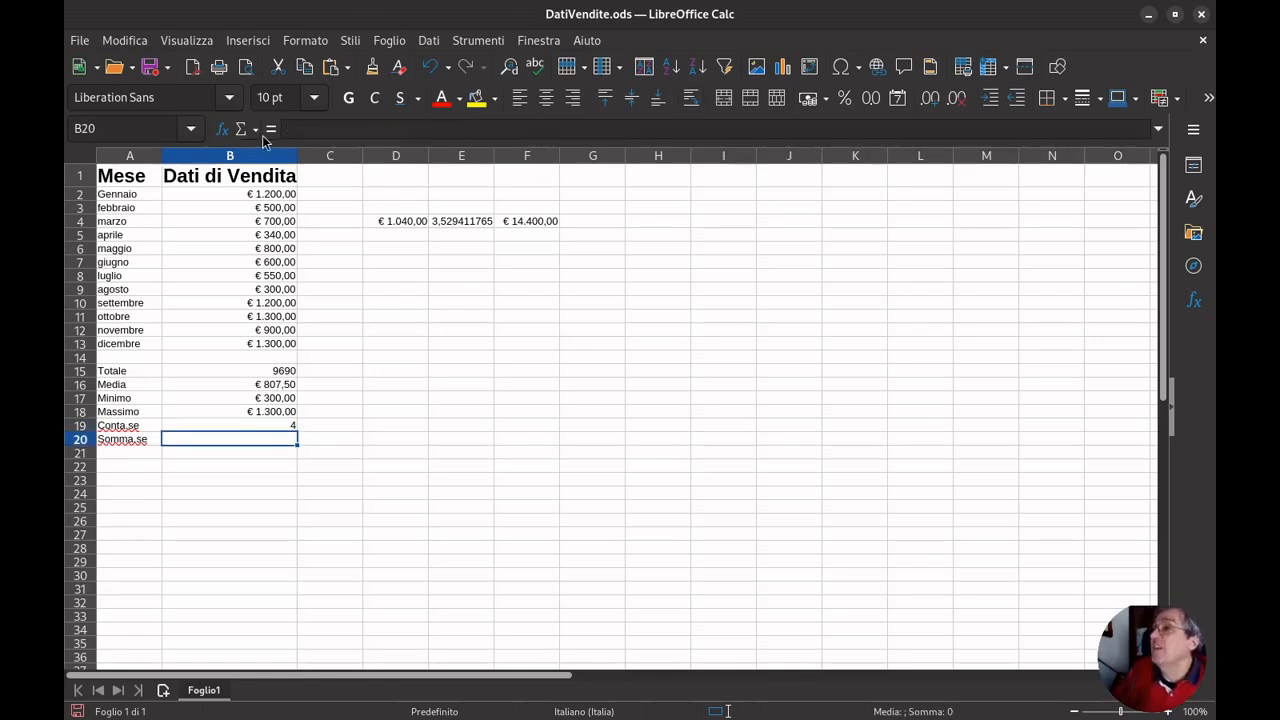
pyautogui.click(221, 129)
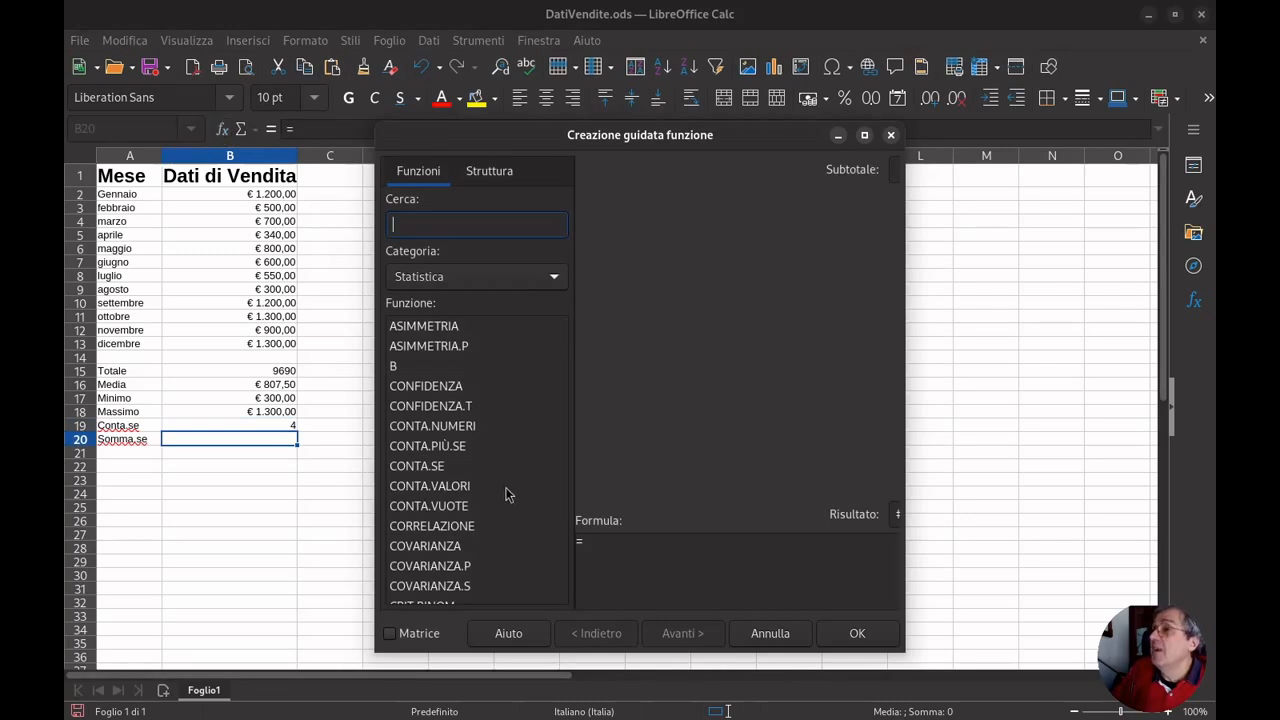
pyautogui.moveTo(559, 343); pyautogui.dragTo(562, 605)
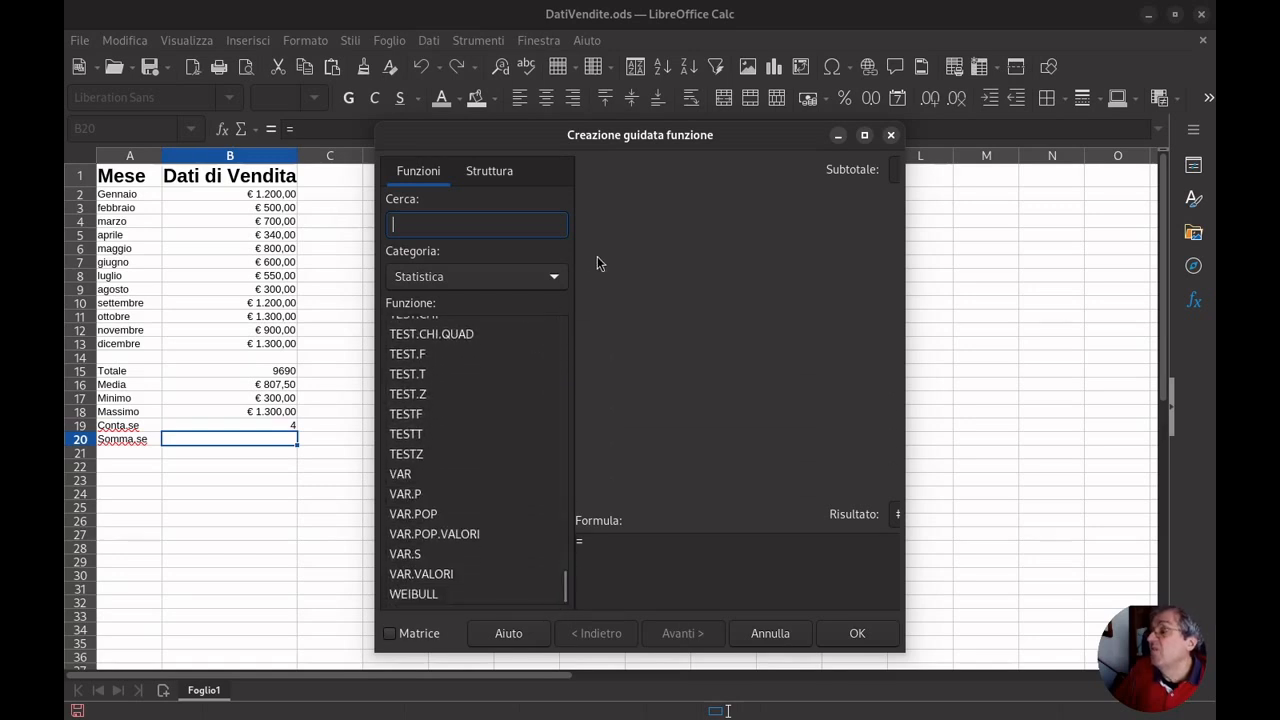
pyautogui.click(560, 277)
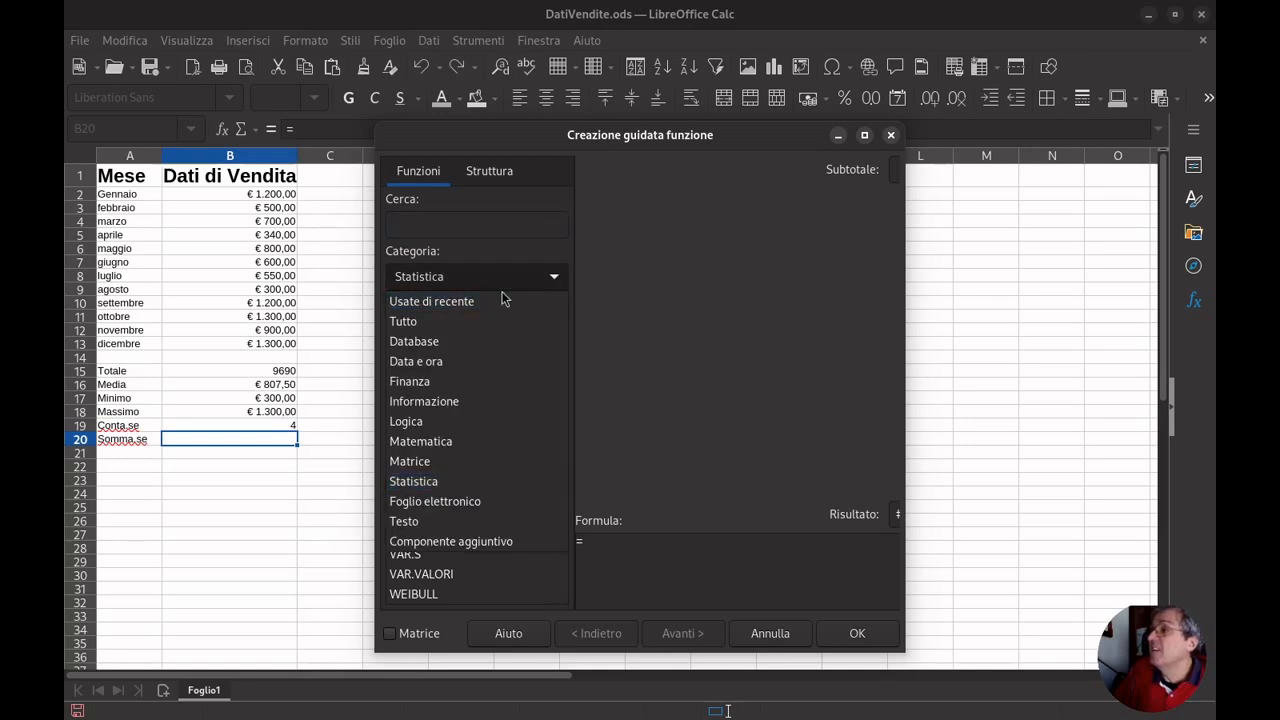
pyautogui.click(561, 281)
pyautogui.click(562, 278)
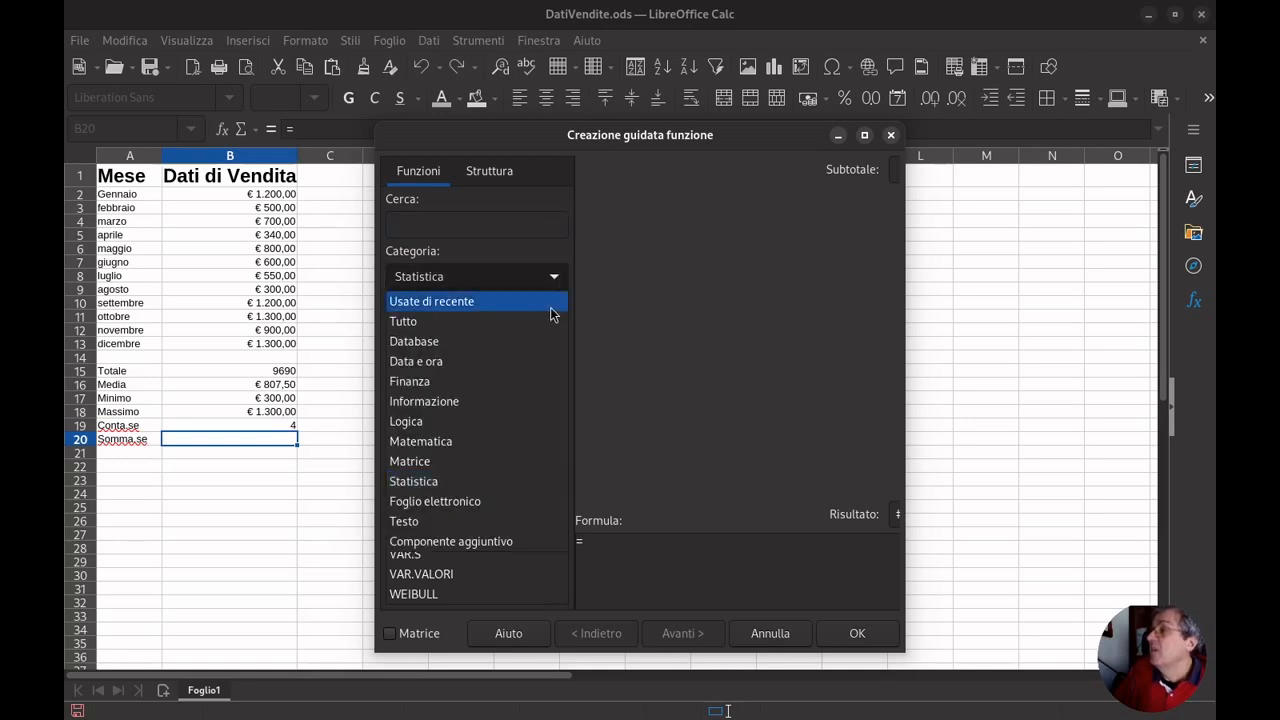
pyautogui.click(480, 321)
pyautogui.moveTo(585, 338); pyautogui.dragTo(577, 551)
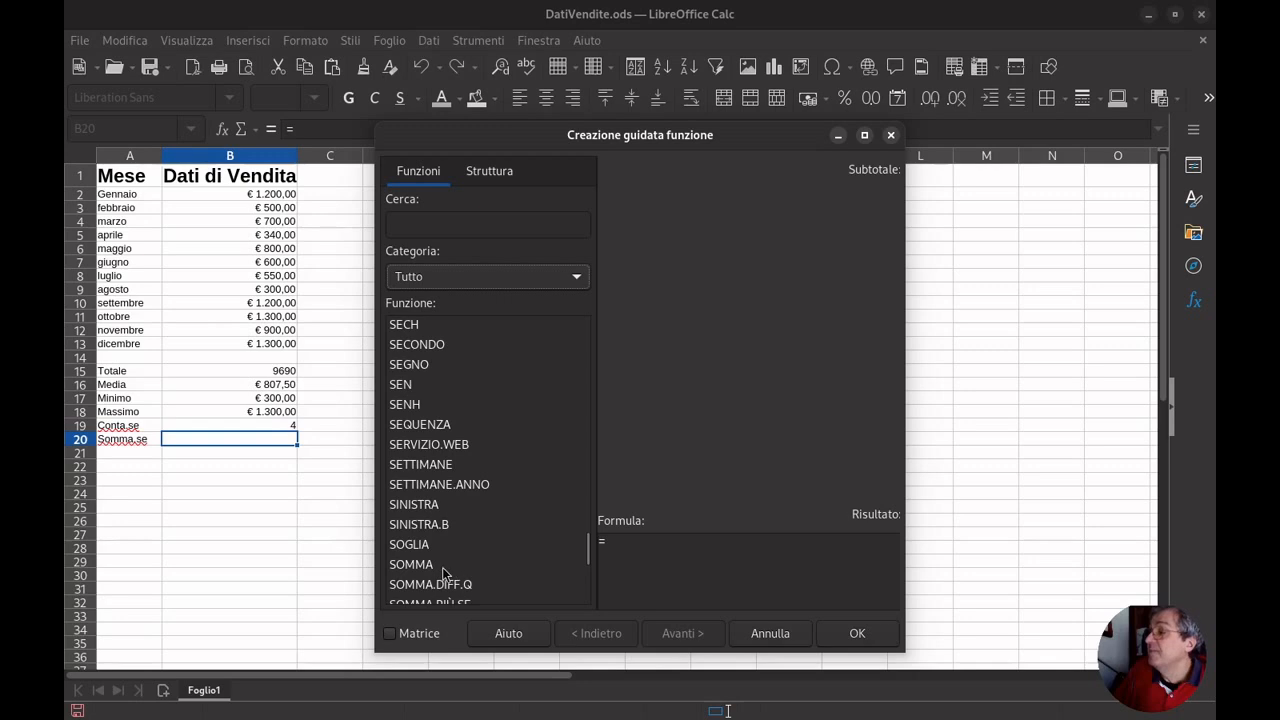
pyautogui.scroll(-1, 522, 548)
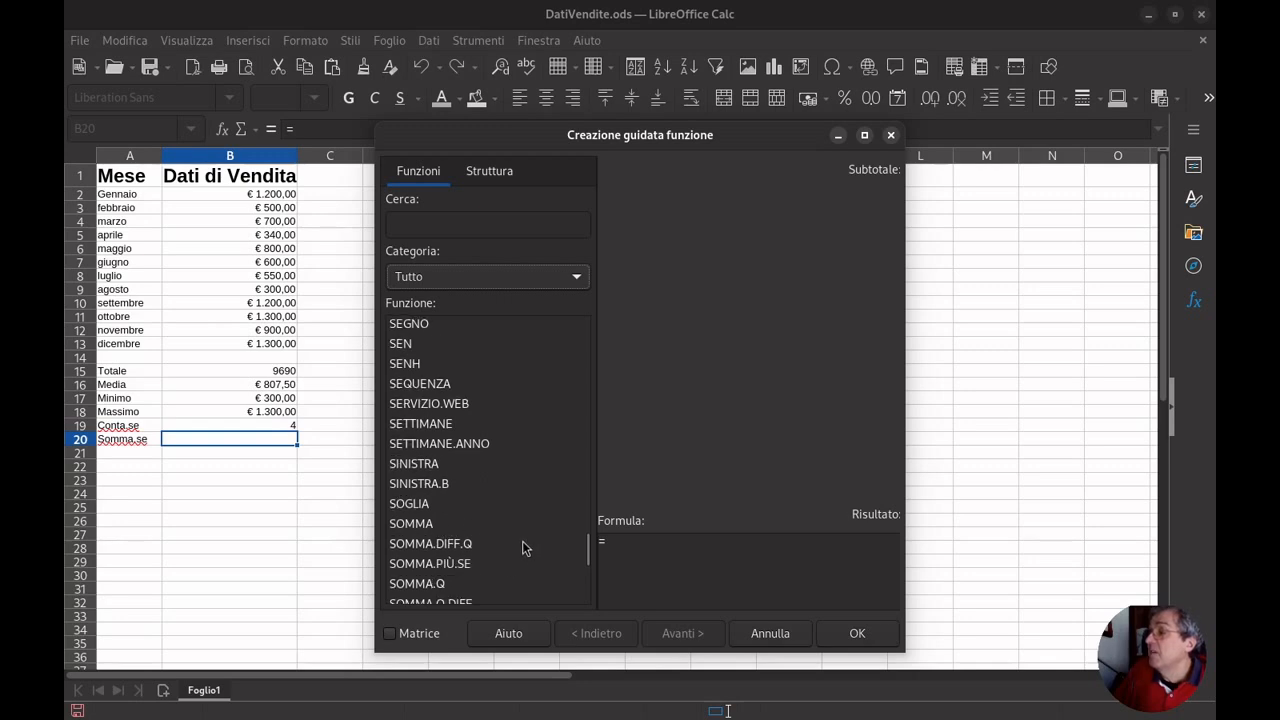
pyautogui.scroll(-1, 527, 545)
pyautogui.click(438, 586)
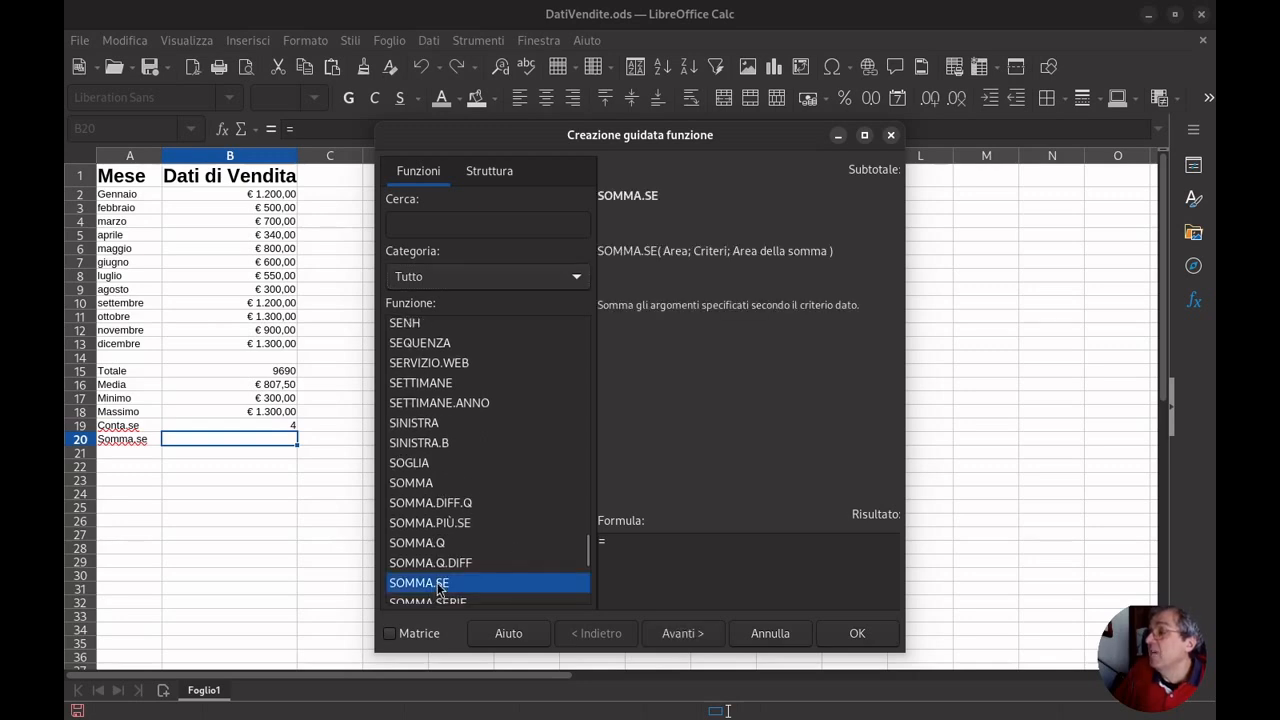
pyautogui.click(692, 635)
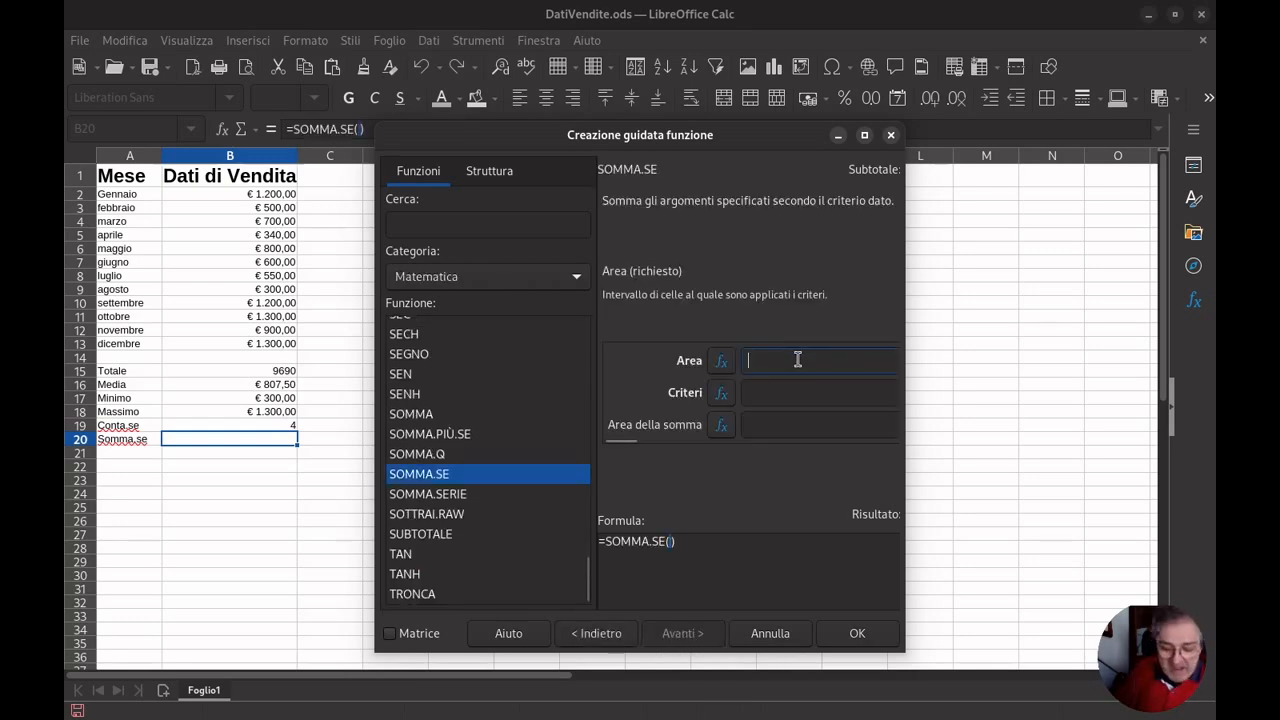
# Fill in the SOMMA.SE arguments with area B2:B13 and criterion ">500", and insert the formula in B20
pyautogui.write('B2:')
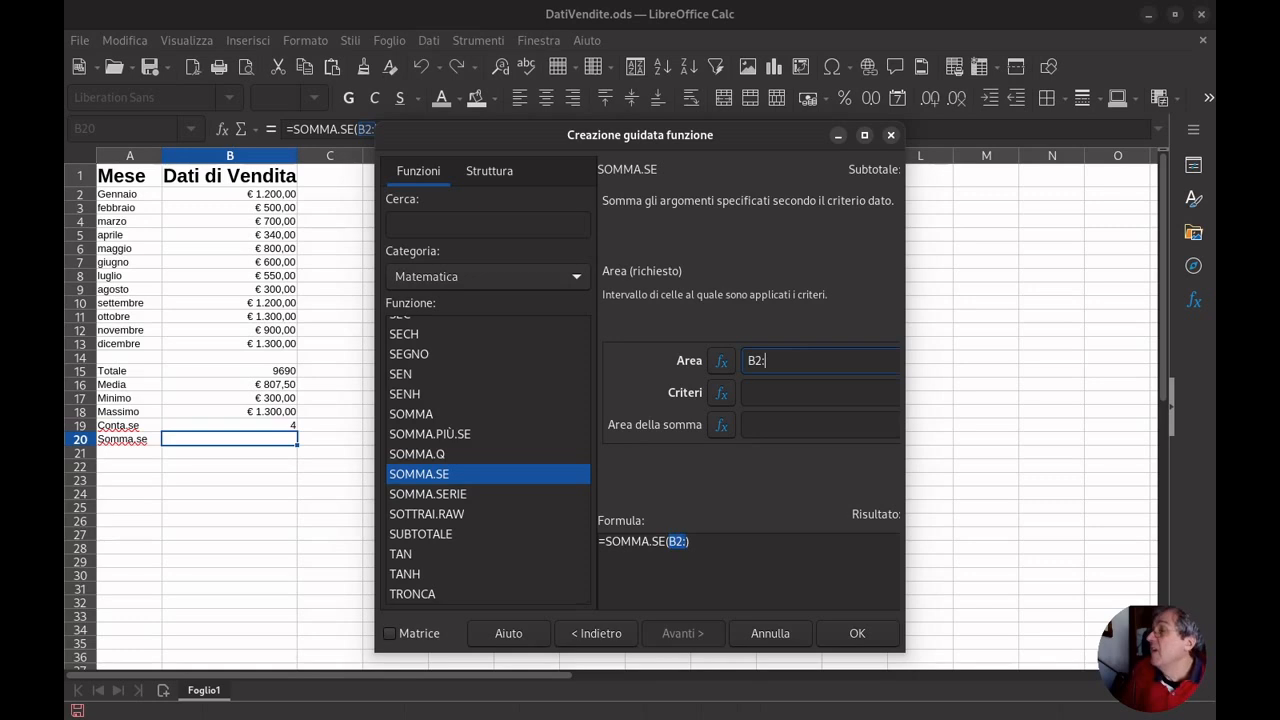
pyautogui.write('B13')
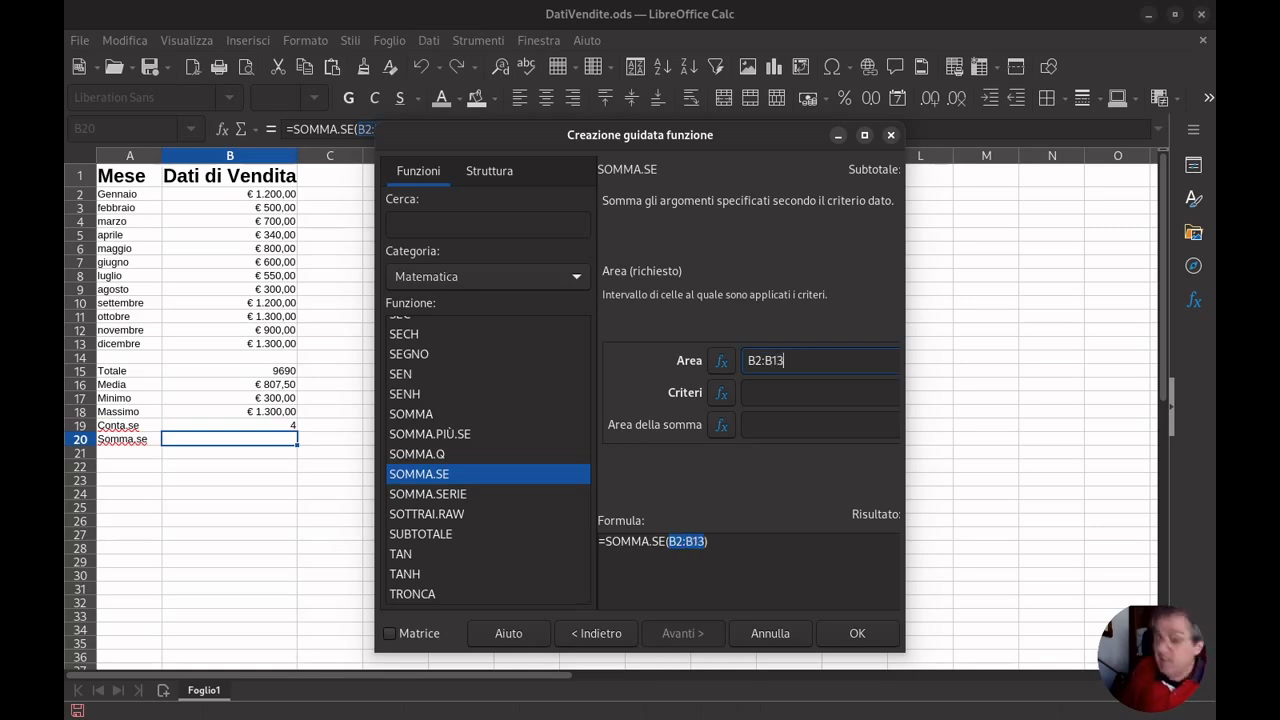
pyautogui.click(757, 398)
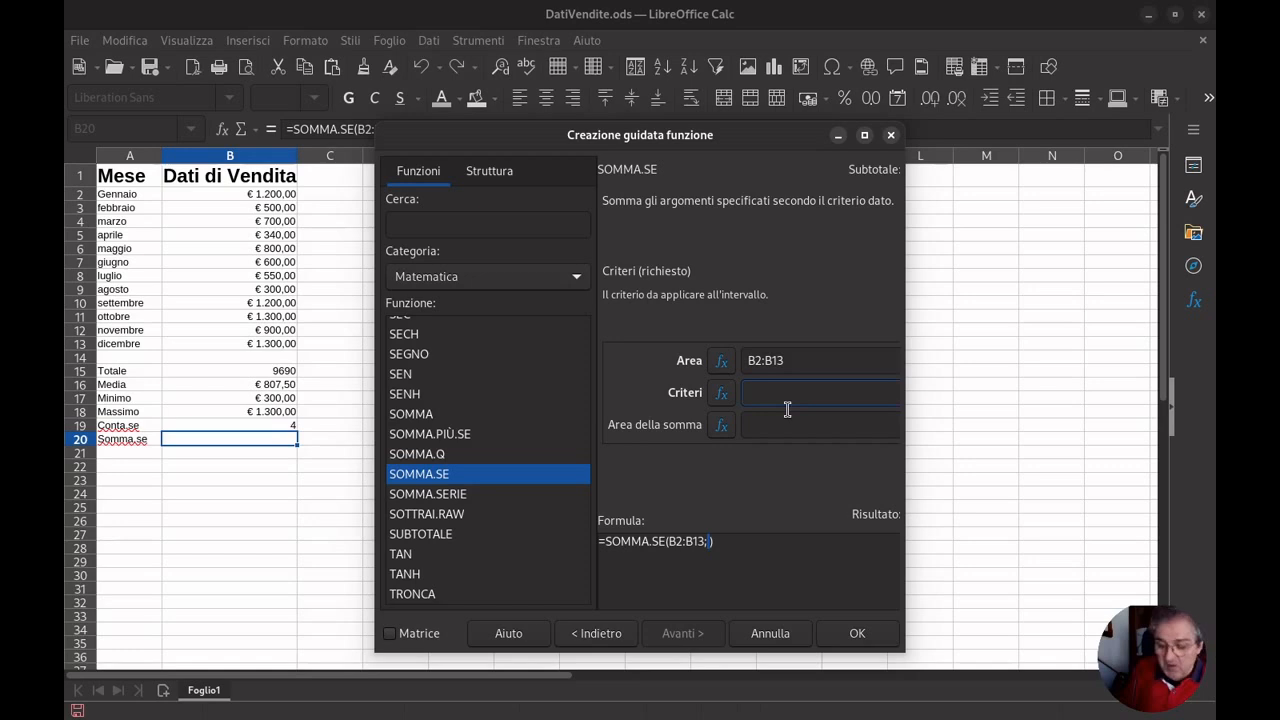
pyautogui.write('"Z')
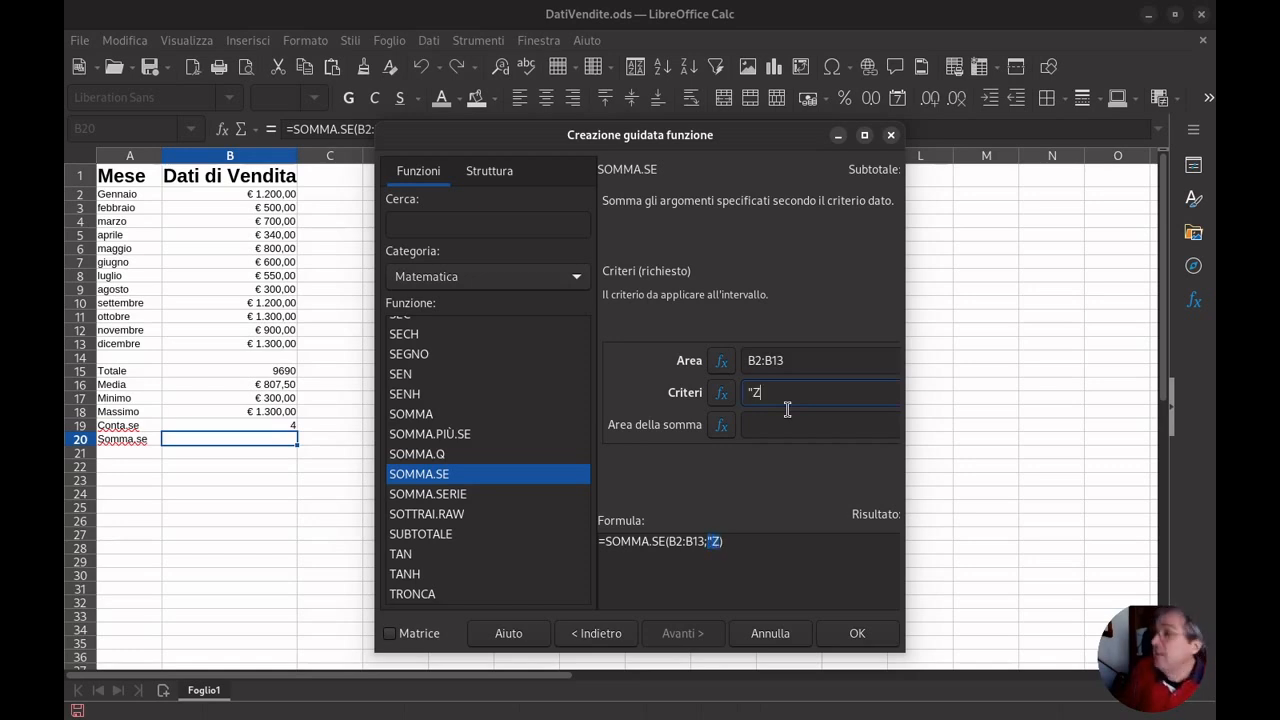
pyautogui.press('BackSpace')
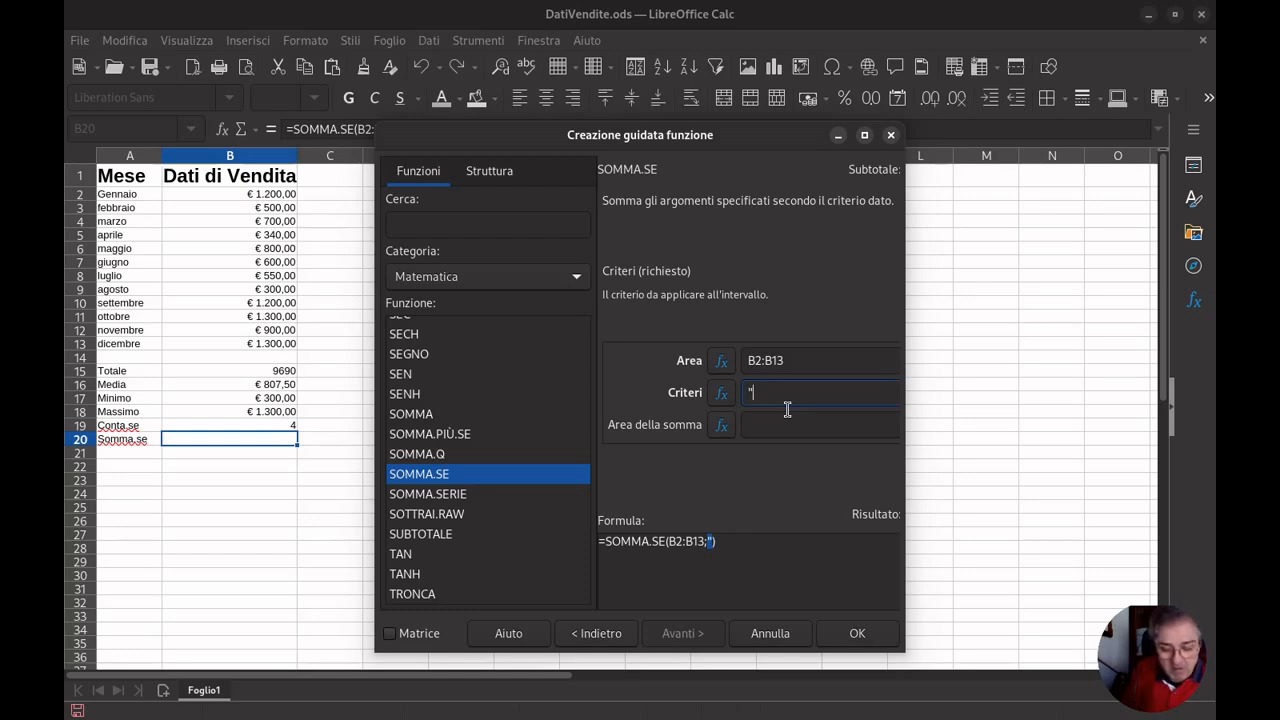
pyautogui.write('>')
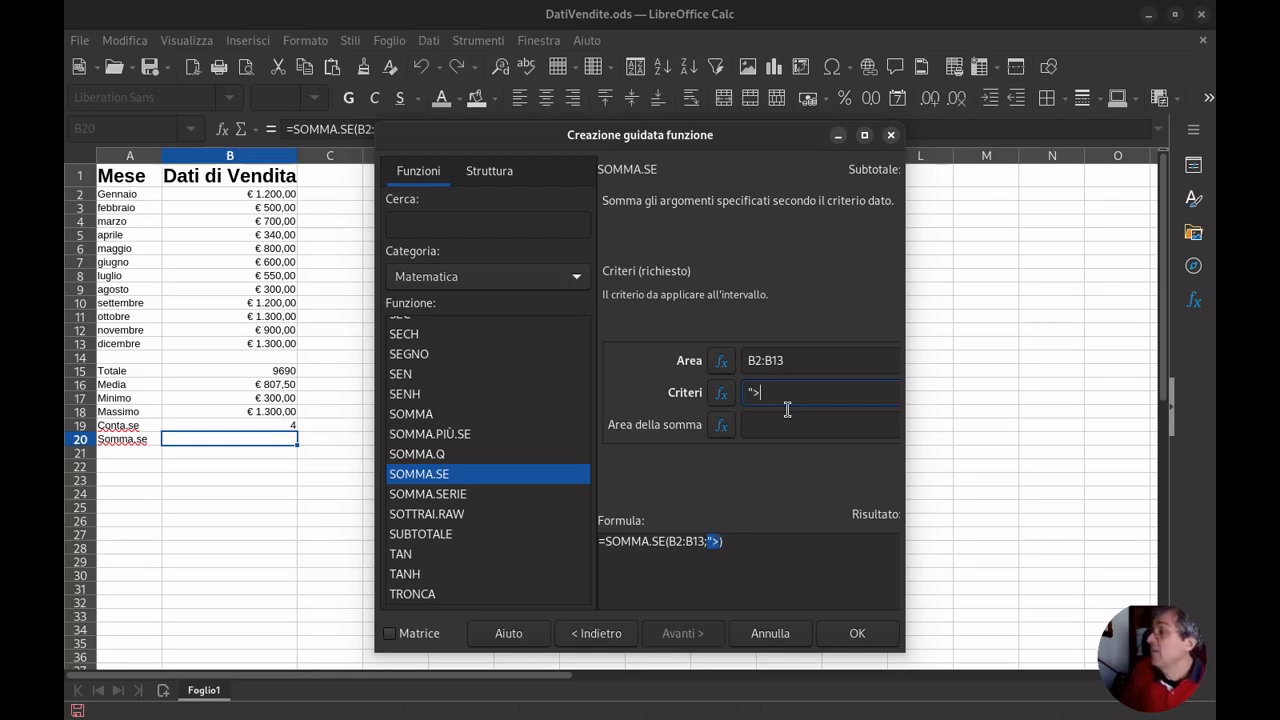
pyautogui.write('500"')
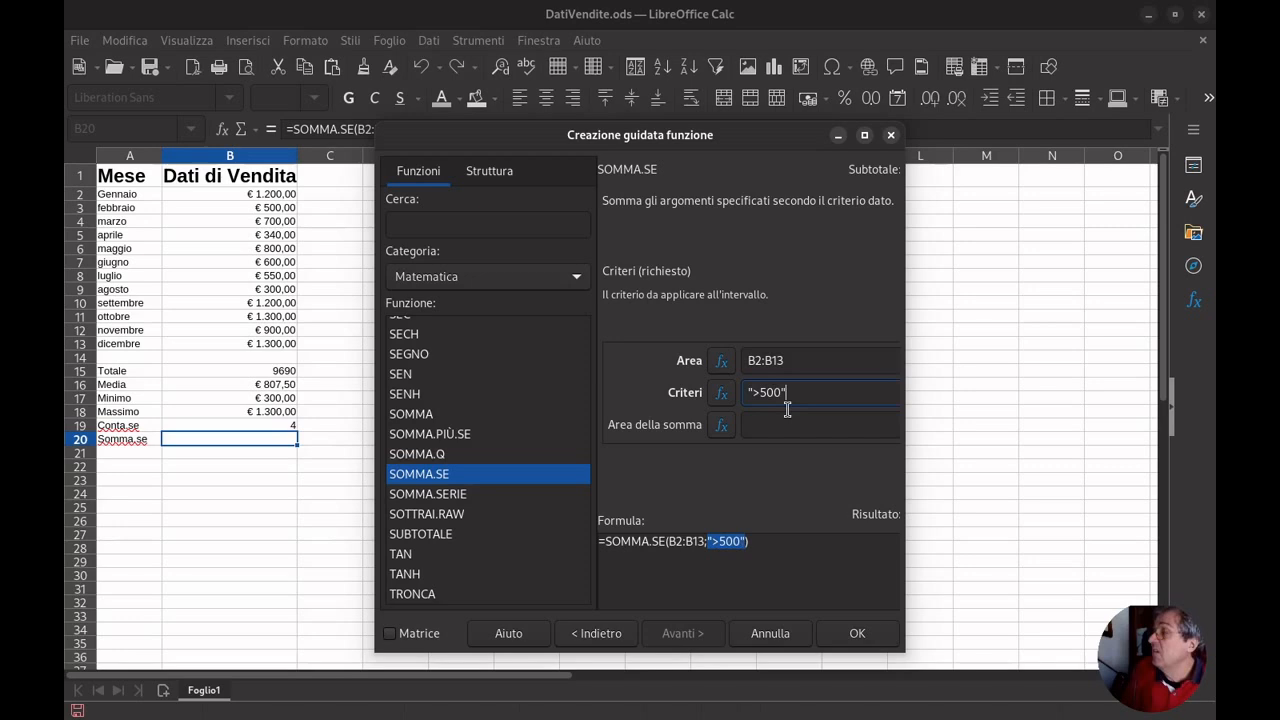
pyautogui.click(840, 636)
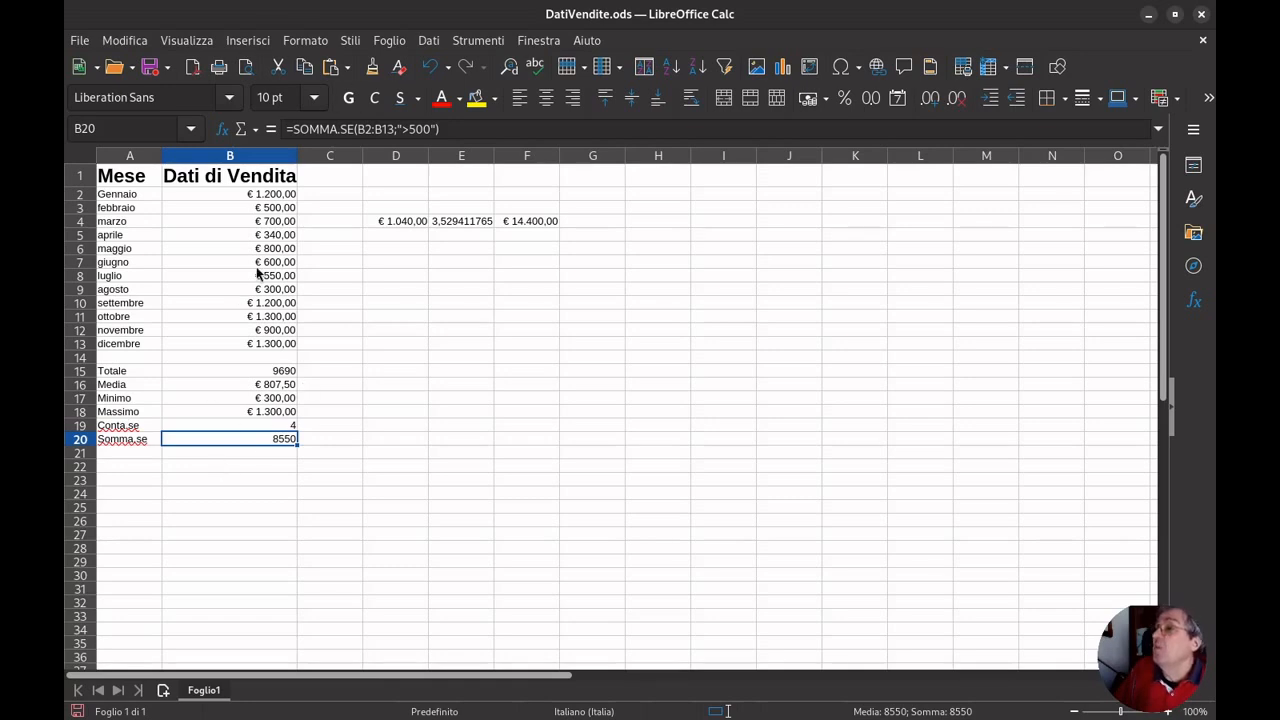
# Start an SE function in cell D7 with the function wizard, picking it from the Tutto category
pyautogui.click(407, 264)
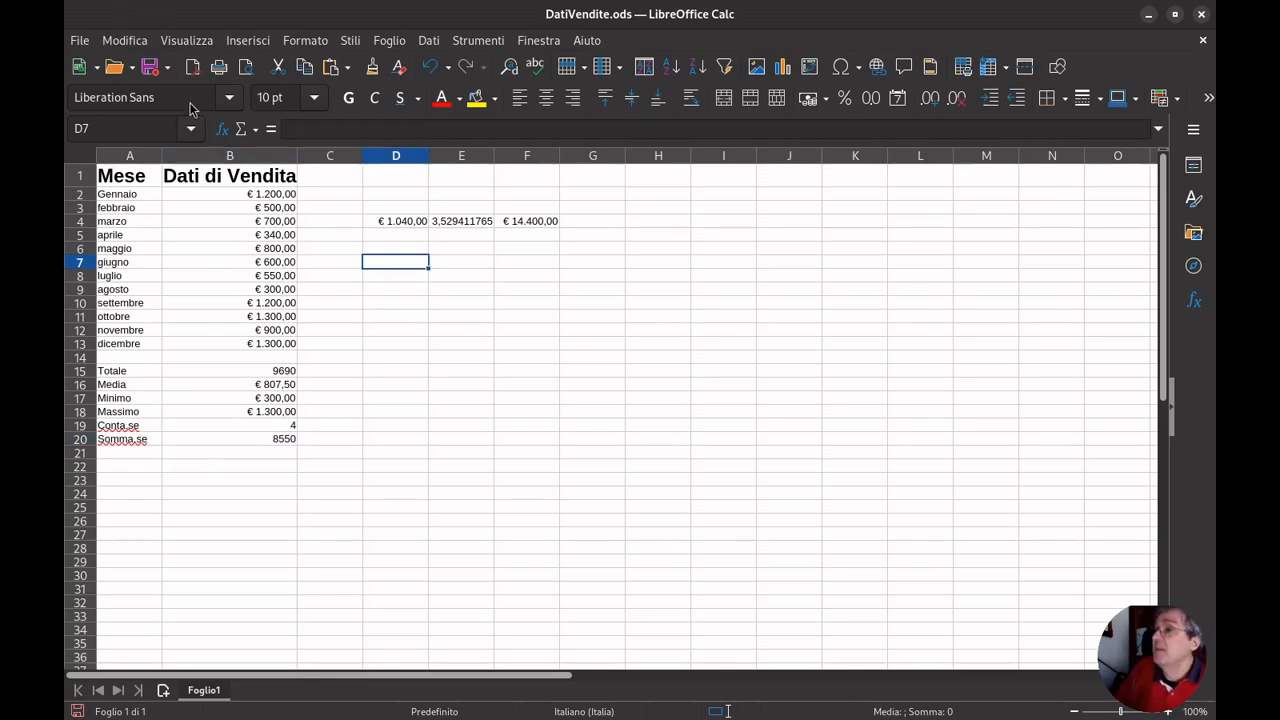
pyautogui.click(222, 131)
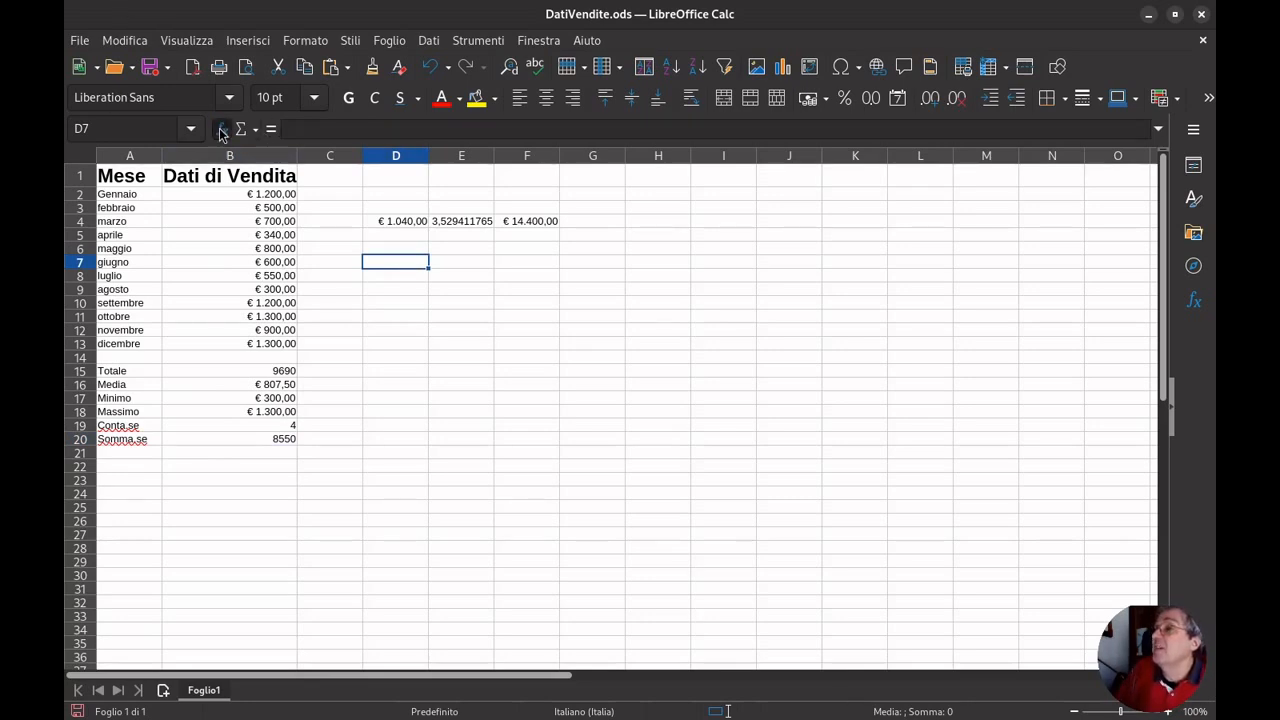
pyautogui.moveTo(560, 355); pyautogui.dragTo(533, 596)
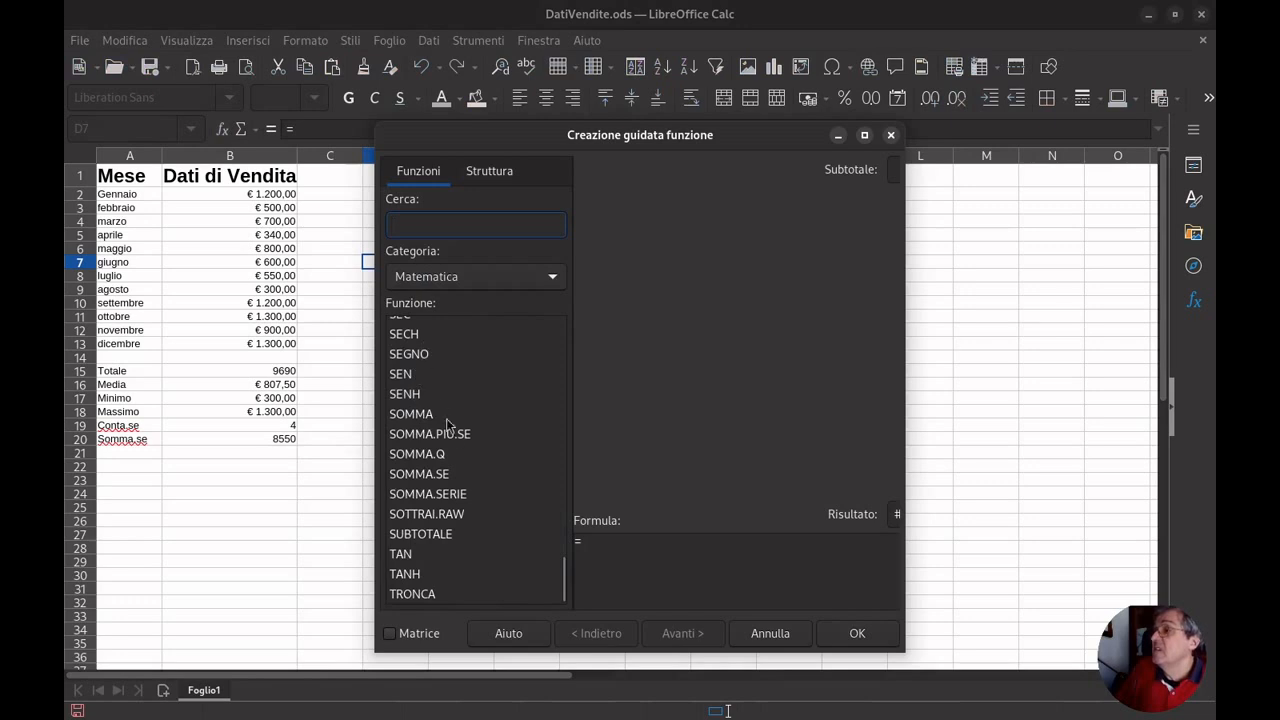
pyautogui.scroll(1, 562, 597)
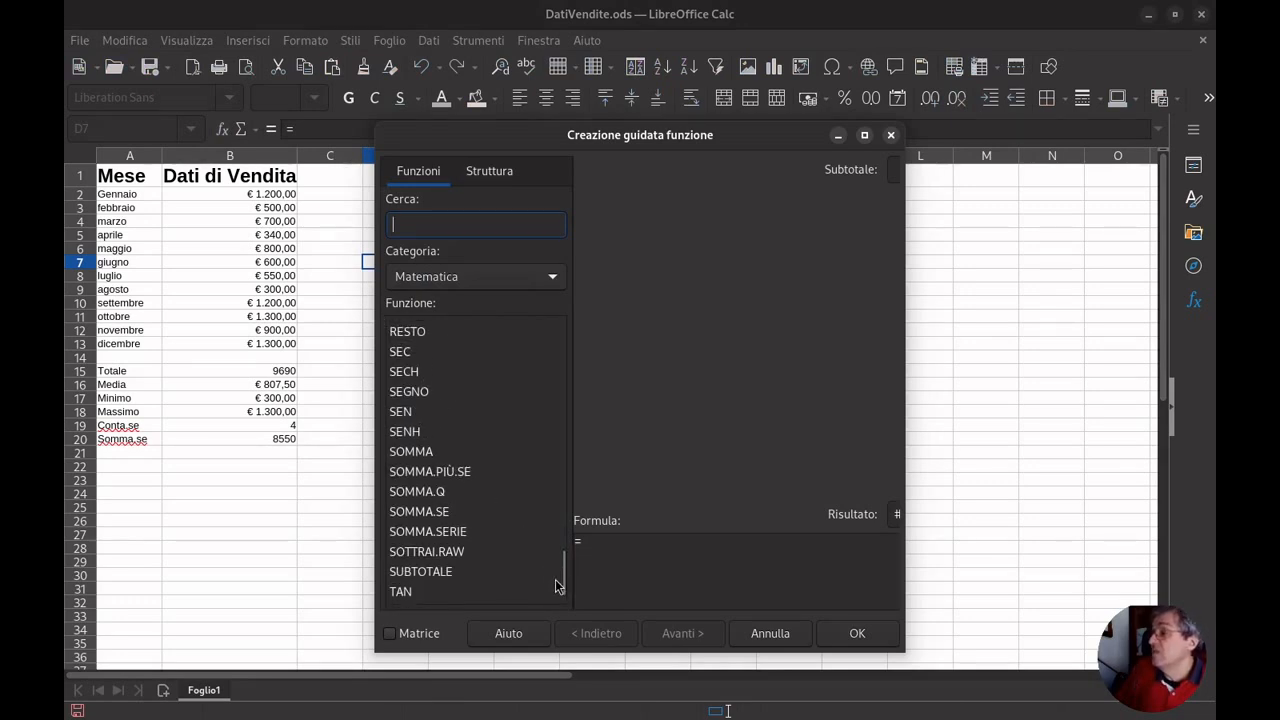
pyautogui.scroll(1, 564, 580)
pyautogui.scroll(3, 564, 578)
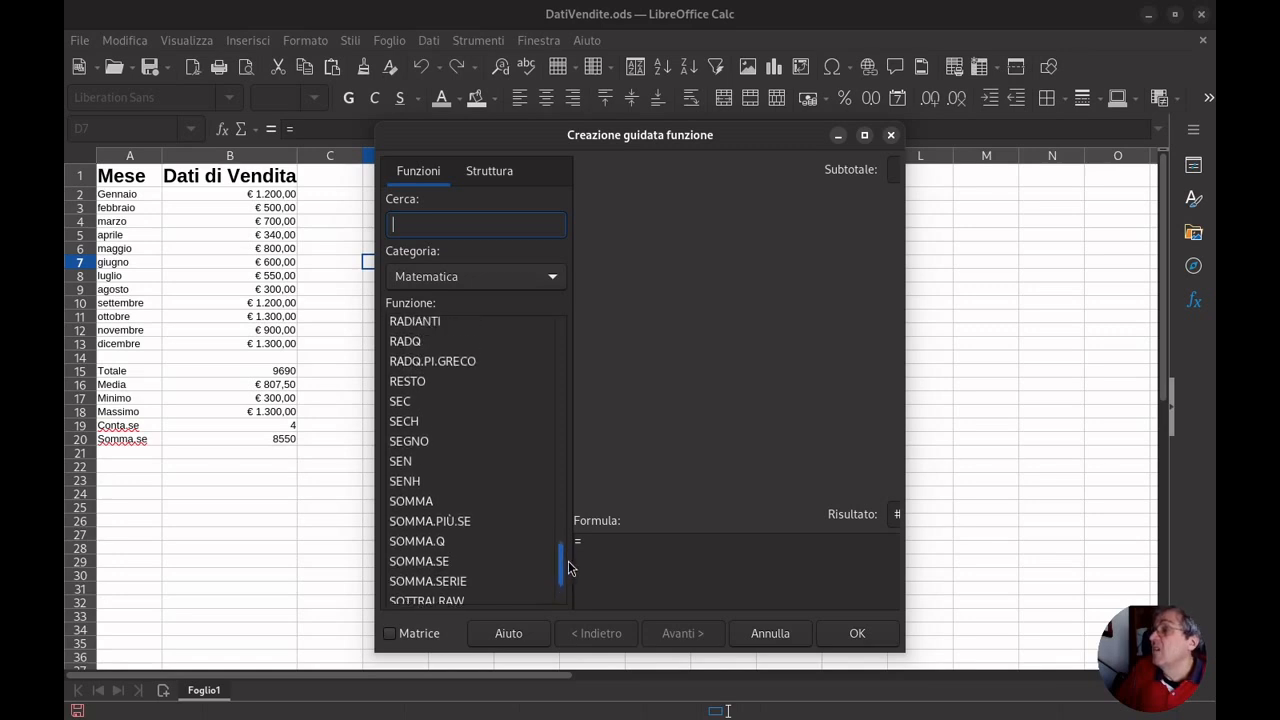
pyautogui.click(551, 281)
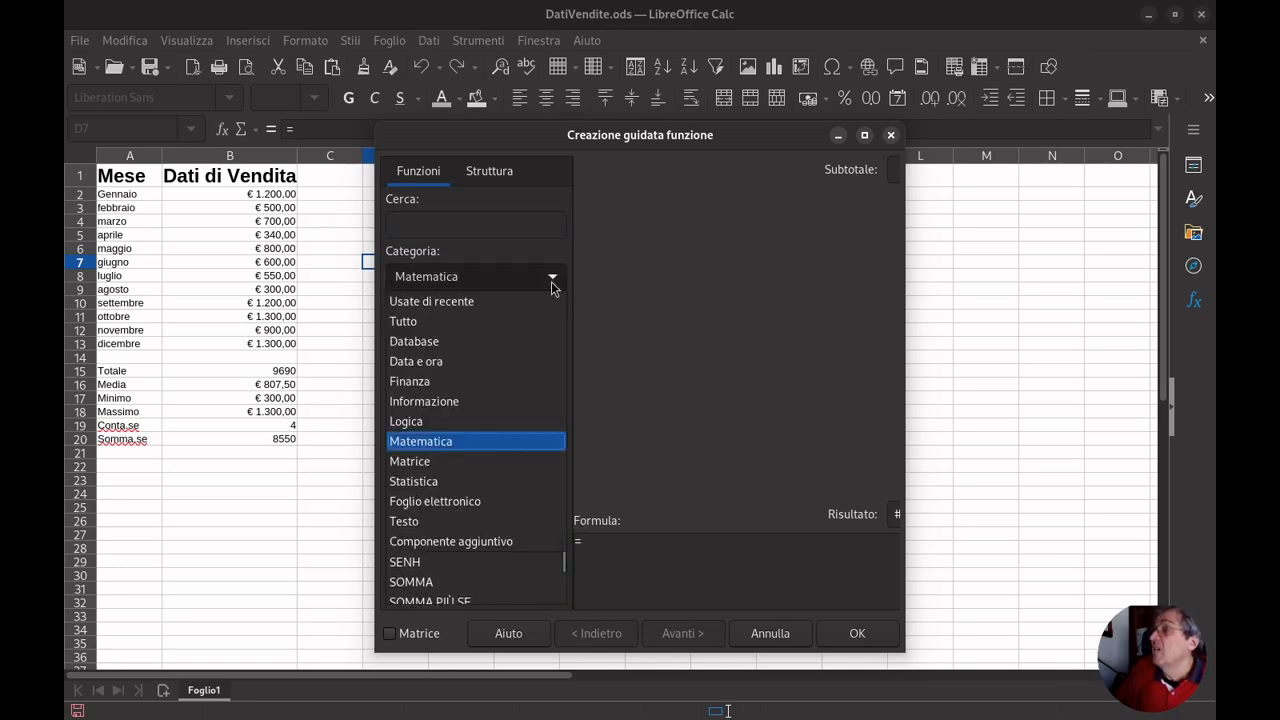
pyautogui.click(502, 324)
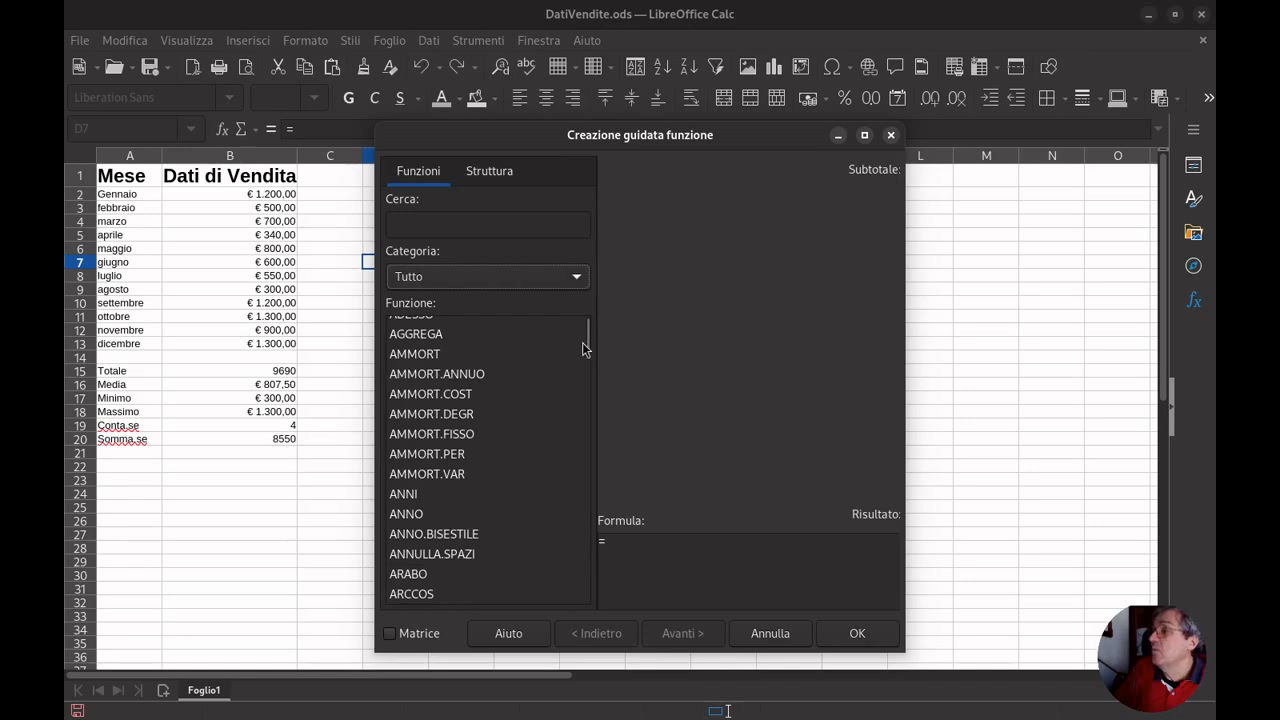
pyautogui.moveTo(587, 347); pyautogui.dragTo(574, 551)
pyautogui.click(444, 502)
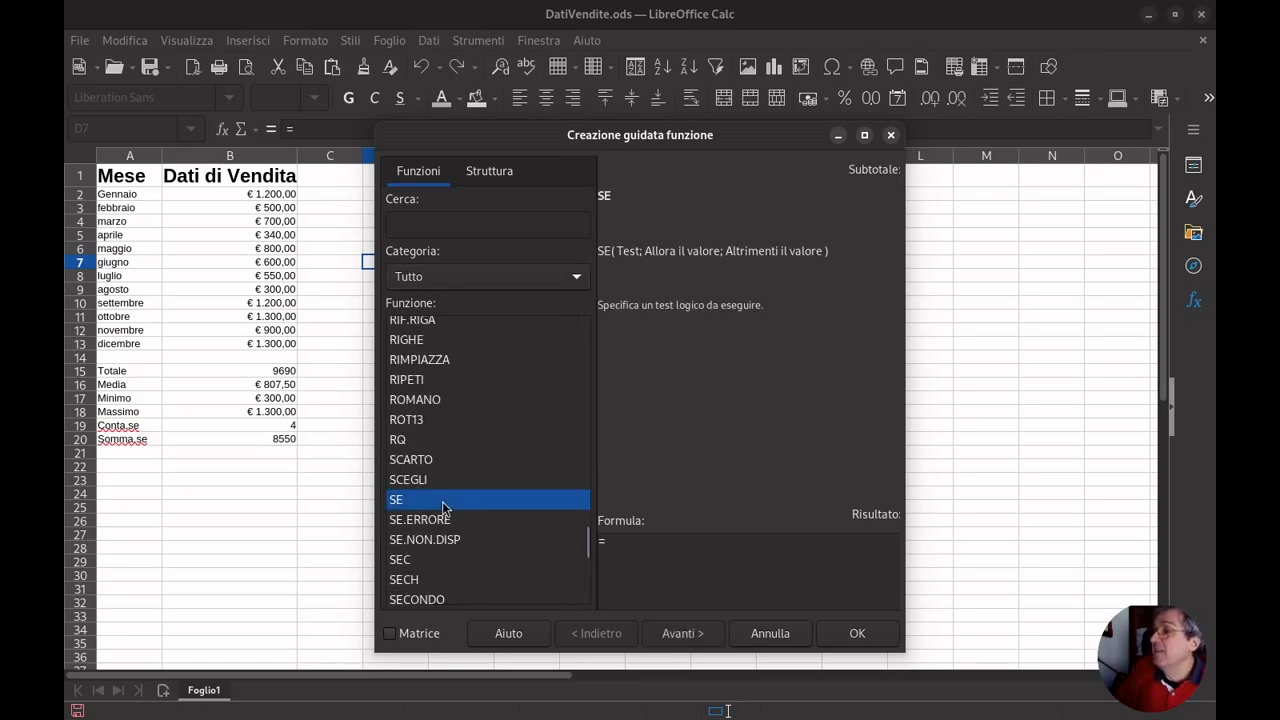
pyautogui.click(685, 644)
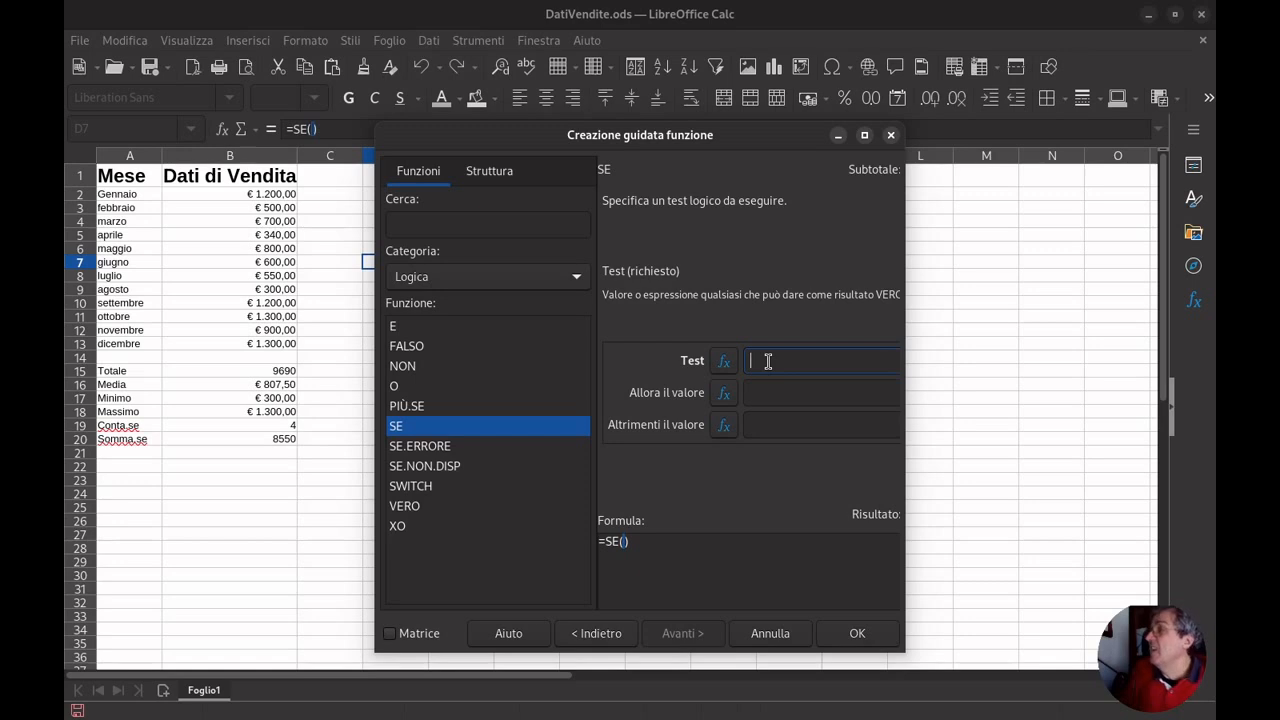
# Enter "B7>500", enclosed in quotation marks, as the Test argument of the SE function
pyautogui.write('B')
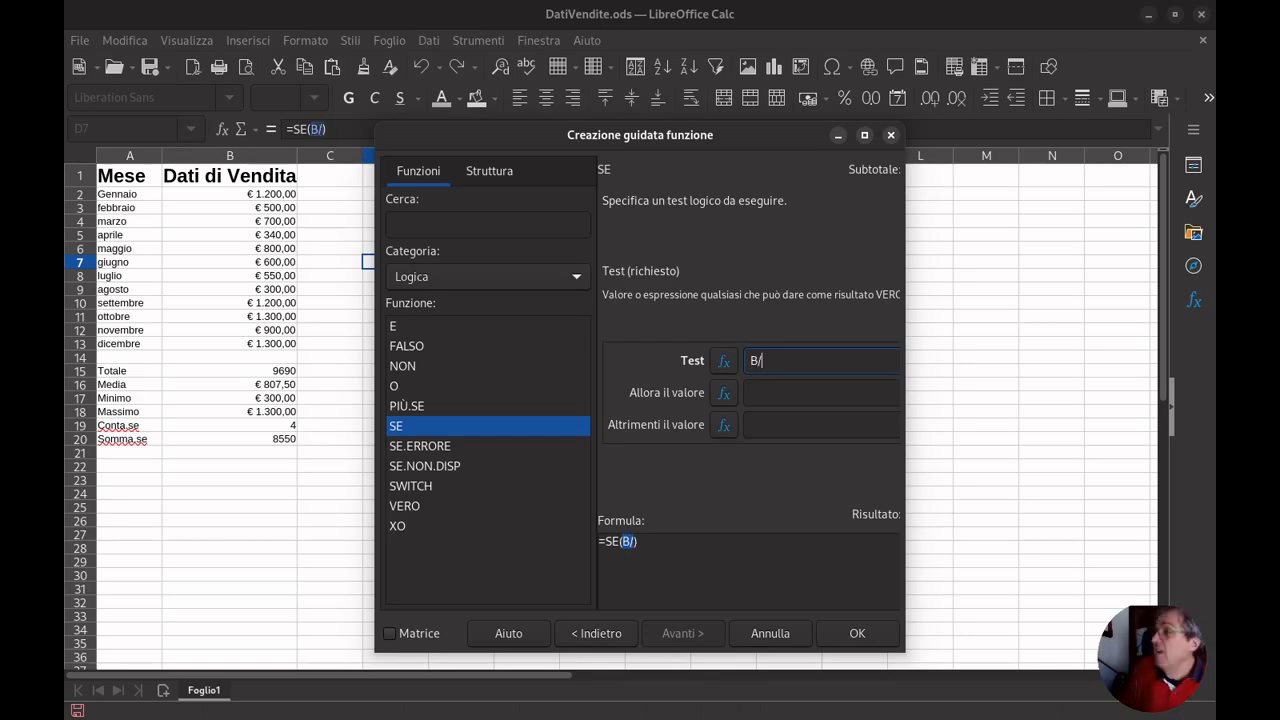
pyautogui.write('7')
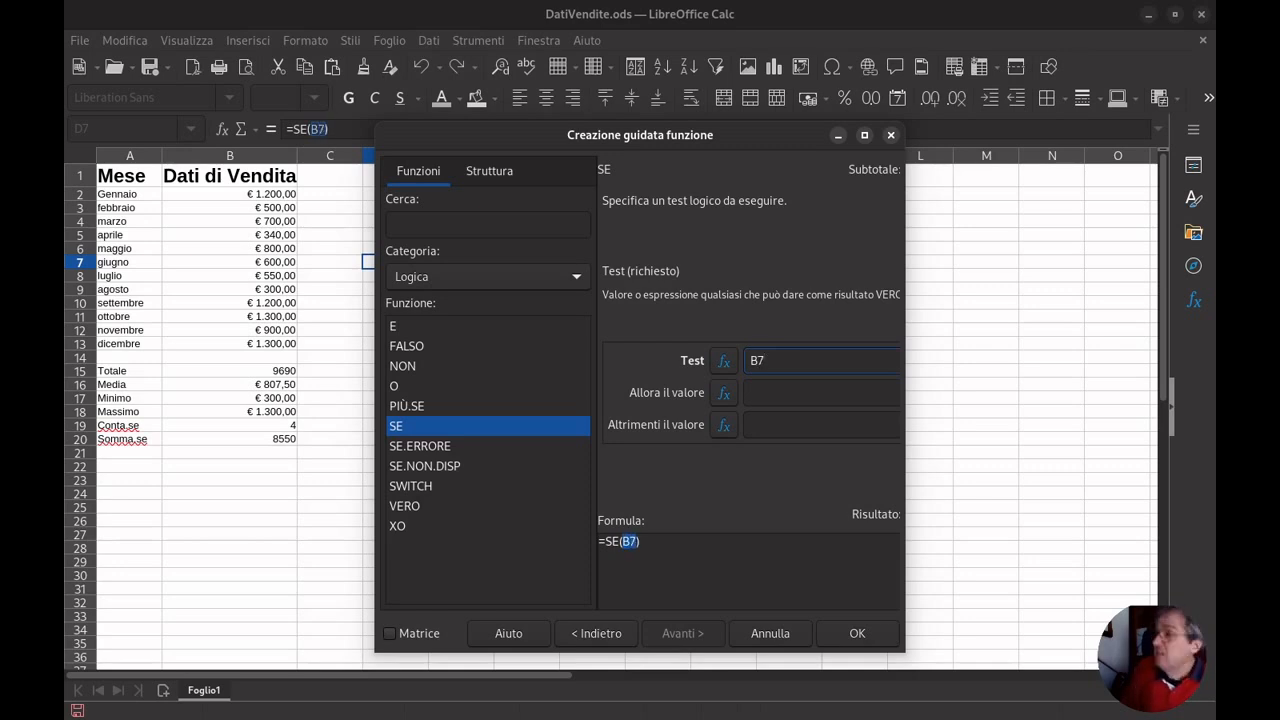
pyautogui.write('>500')
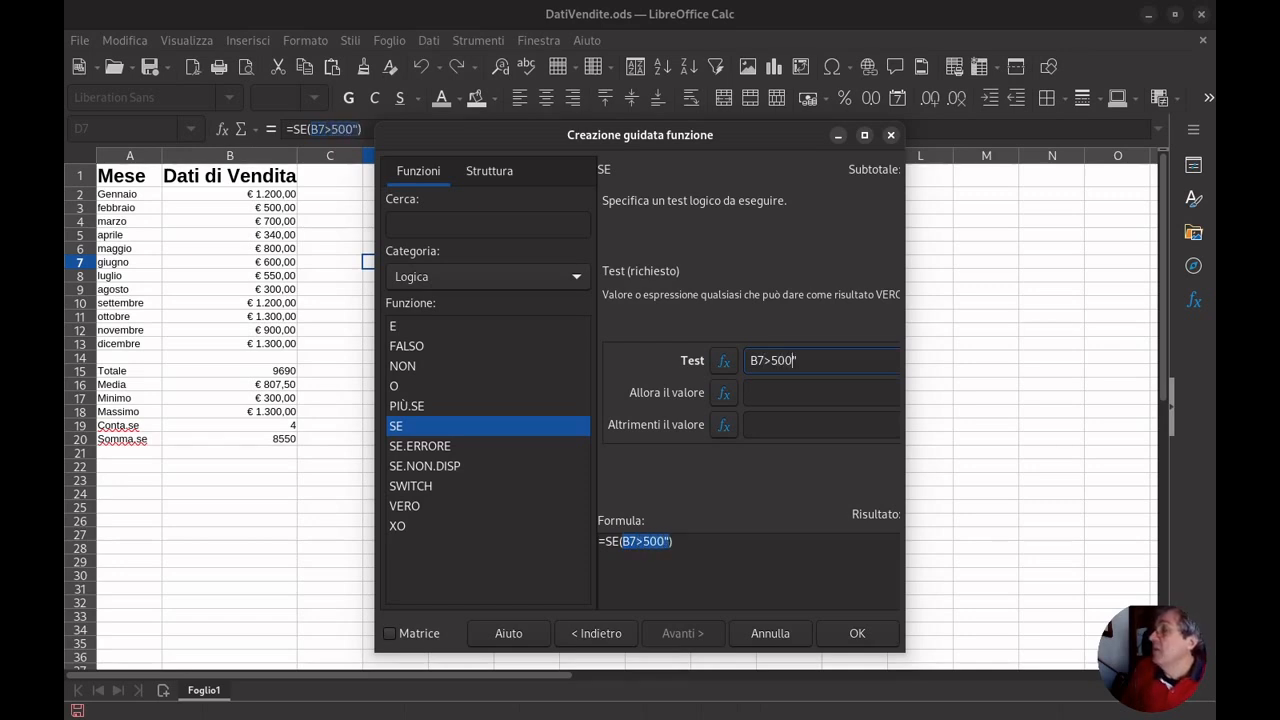
pyautogui.write('"')
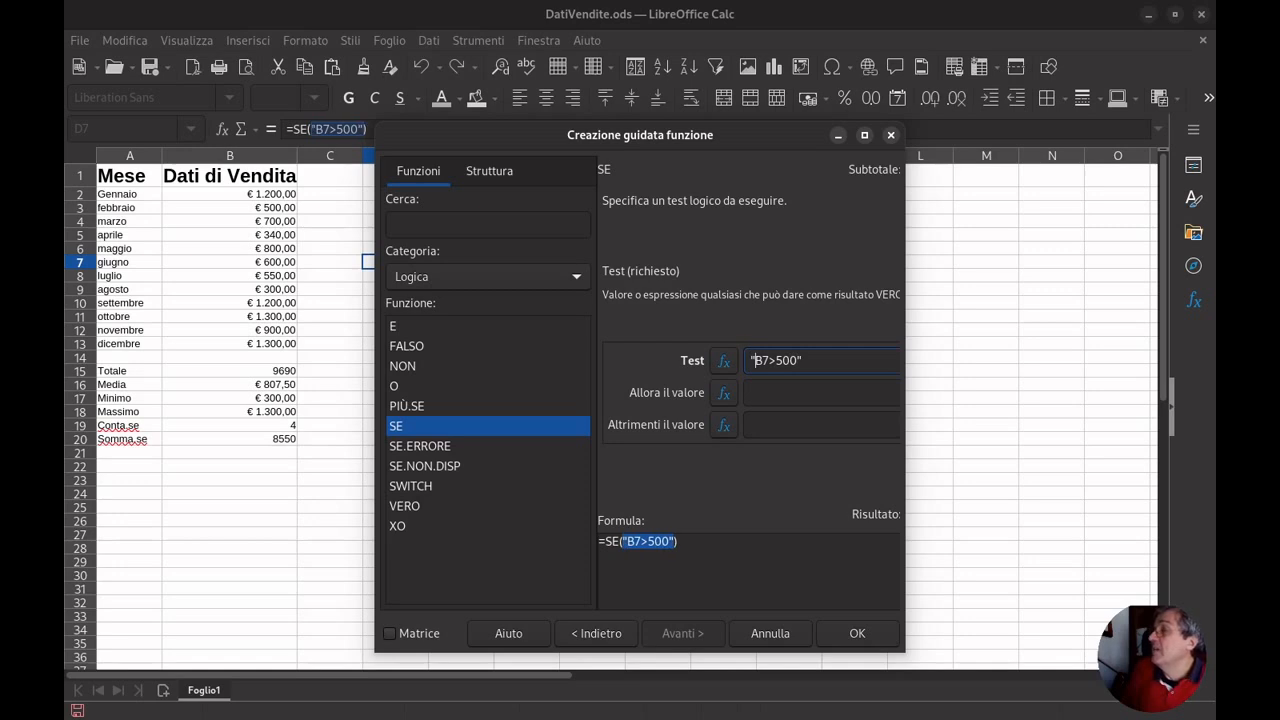
# Set the SE function's Allora il valore argument to "Vendite buone"
pyautogui.click(760, 400)
pyautogui.write('"Lim')
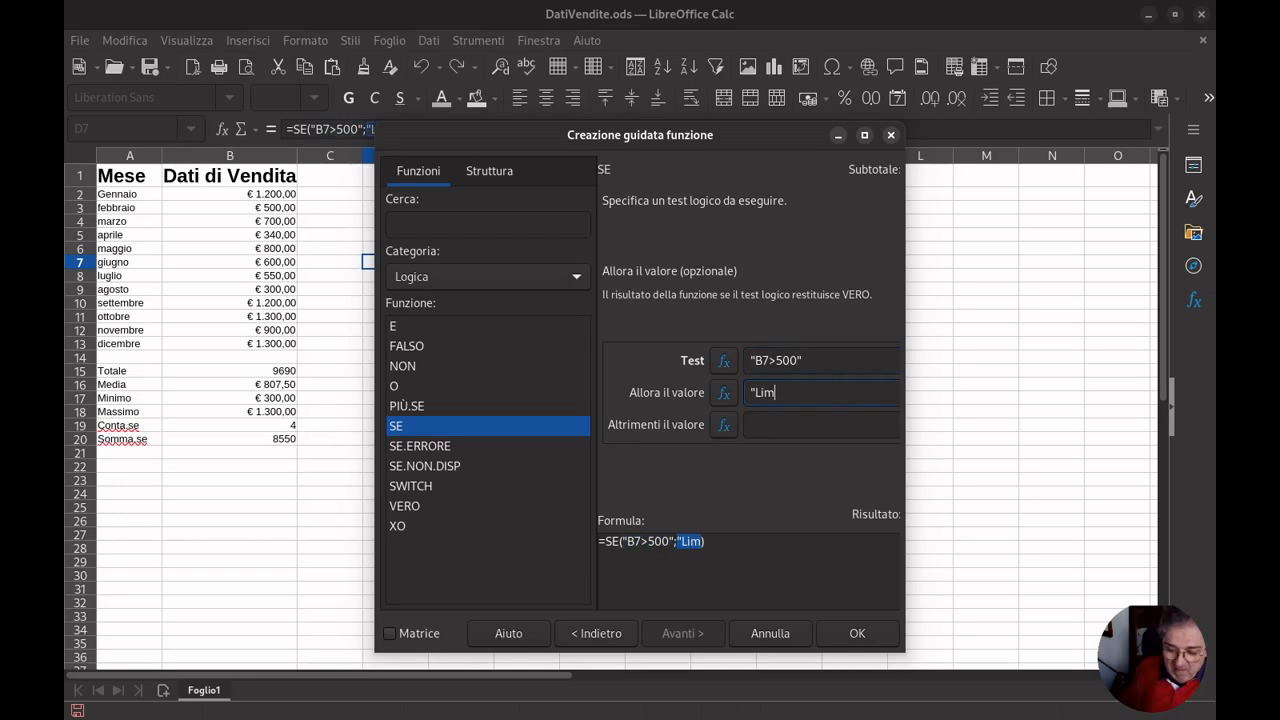
pyautogui.write('ite su')
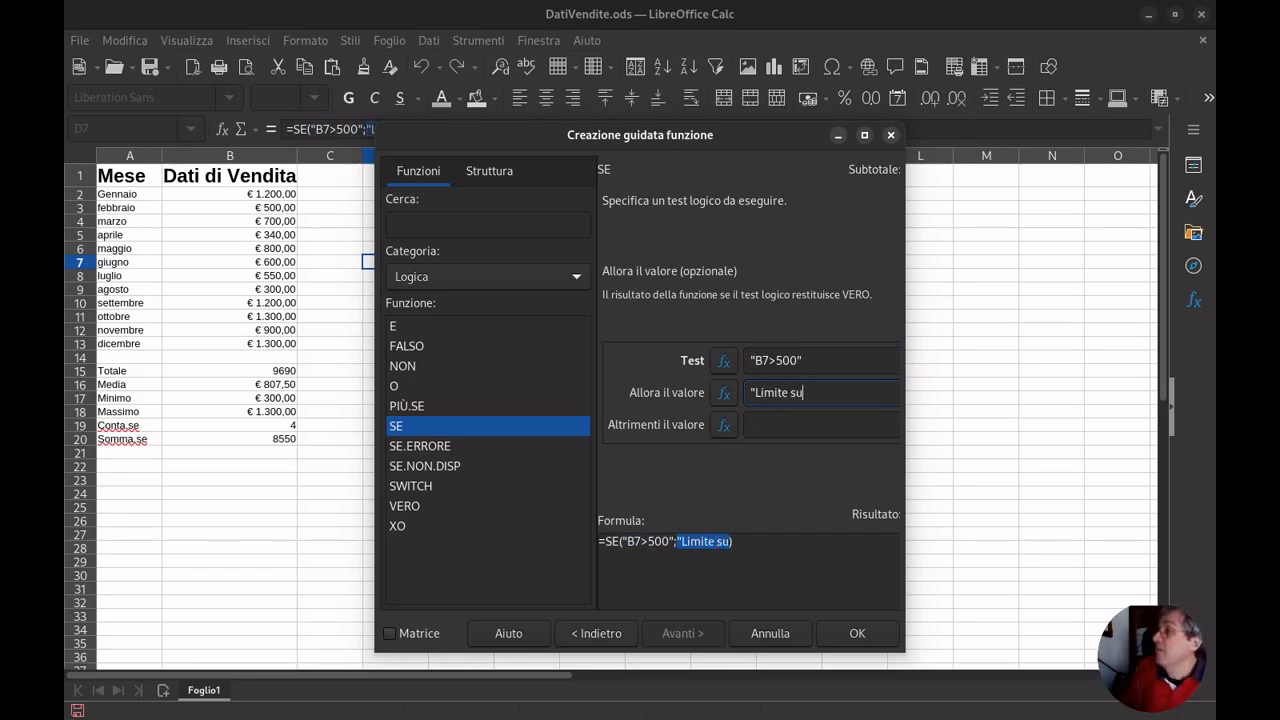
pyautogui.press('BackSpace')
pyautogui.press('BackSpace')
pyautogui.press('BackSpace')
pyautogui.press('BackSpace')
pyautogui.press('BackSpace')
pyautogui.press('BackSpace')
pyautogui.press('BackSpace')
pyautogui.press('BackSpace')
pyautogui.press('BackSpace')
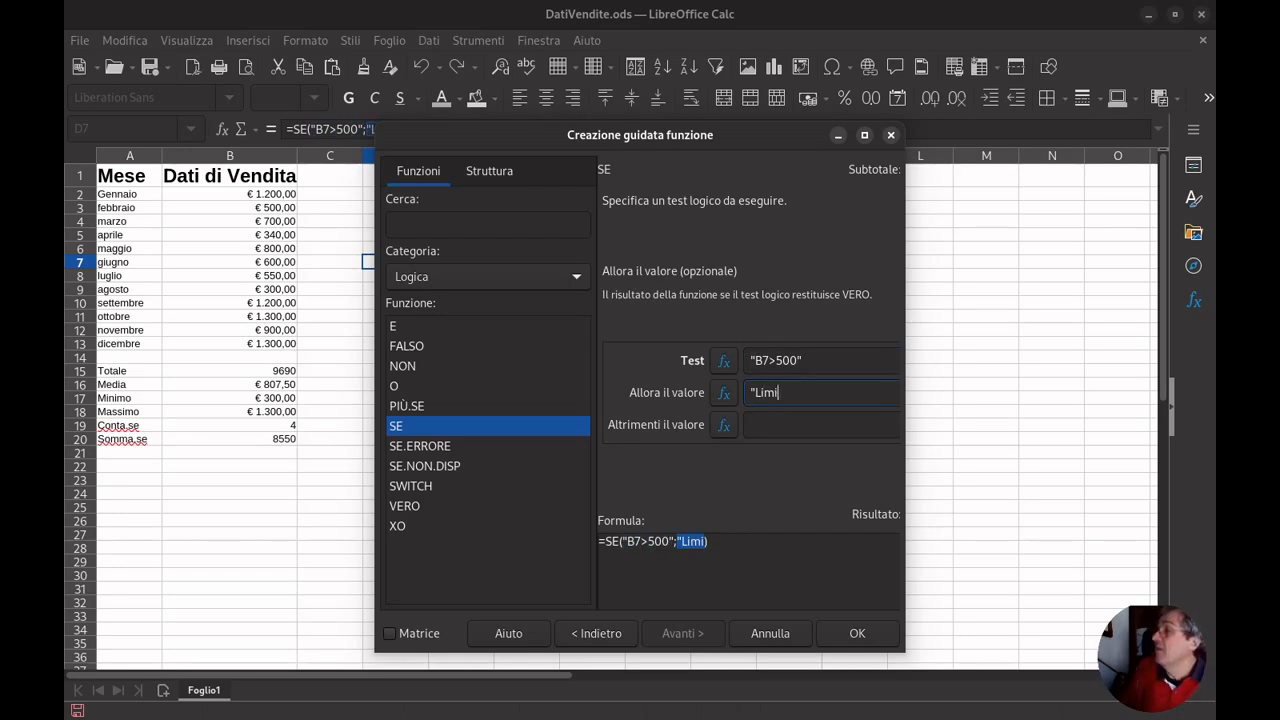
pyautogui.write('Vendite buone"')
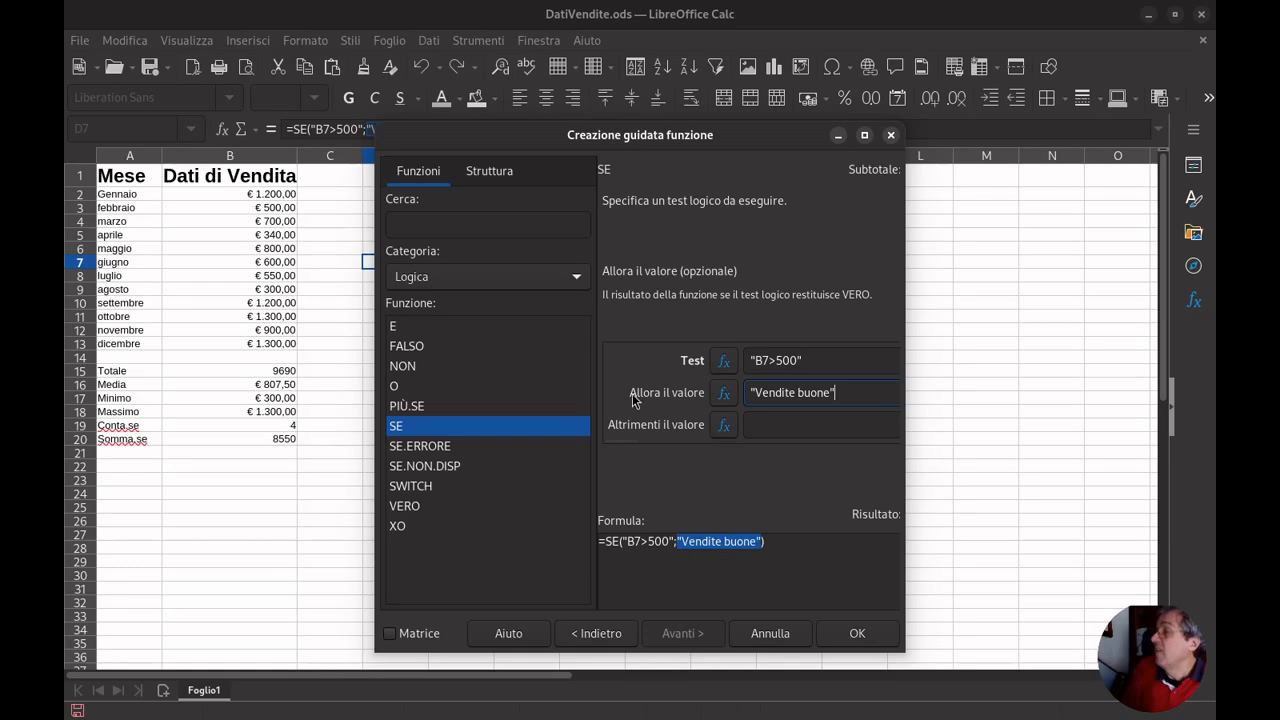
# Set the Altrimenti il valore argument to "Vendite Basse" and insert the SE formula in D7
pyautogui.click(770, 424)
pyautogui.write('"')
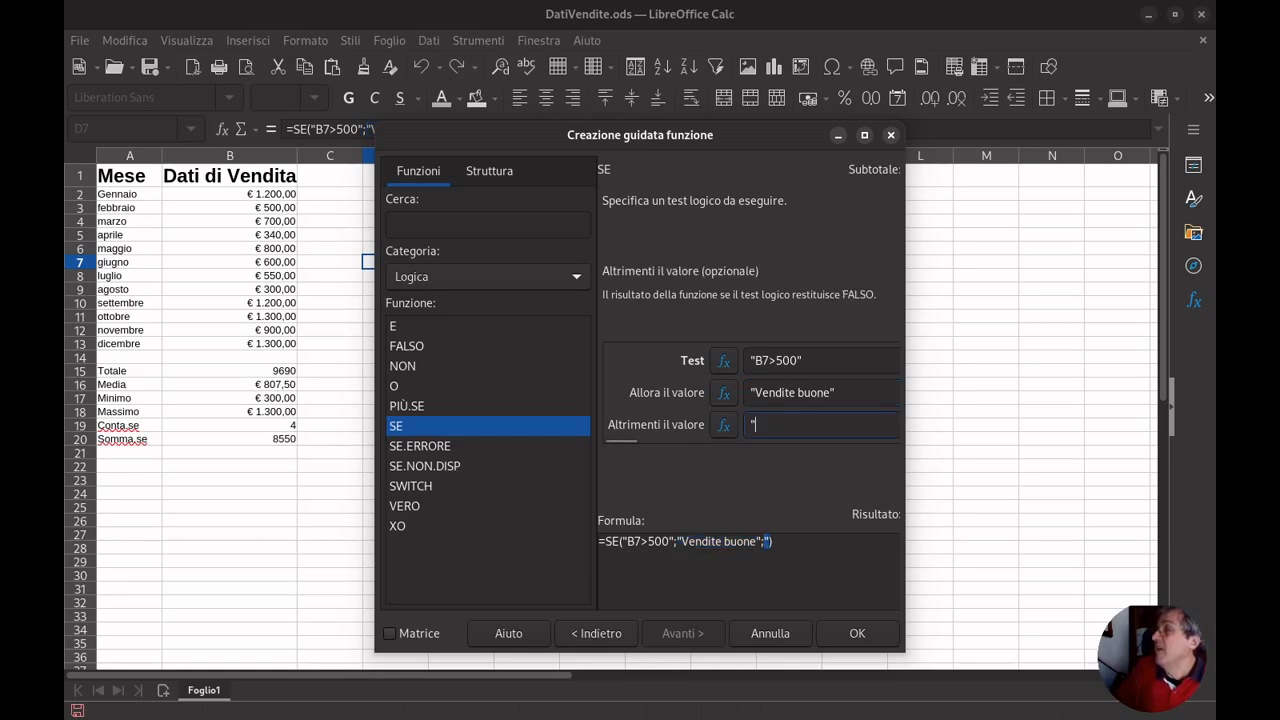
pyautogui.write('Vendite')
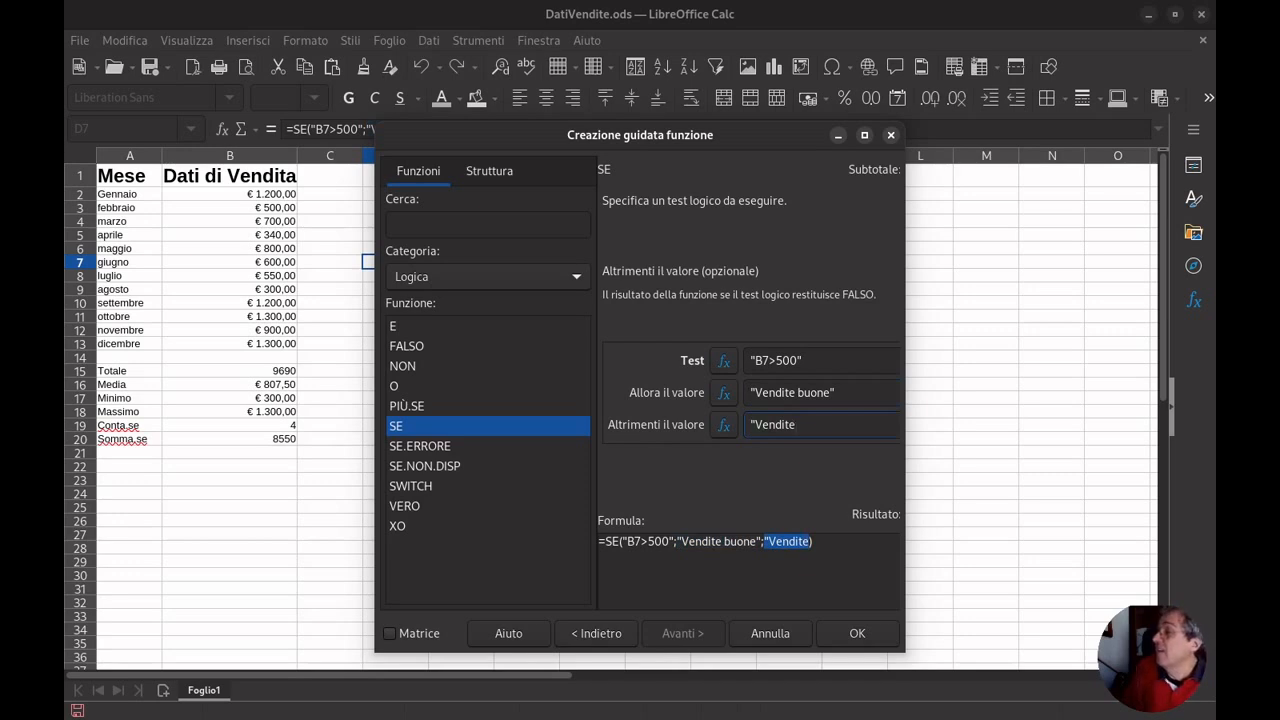
pyautogui.write(' Basse"')
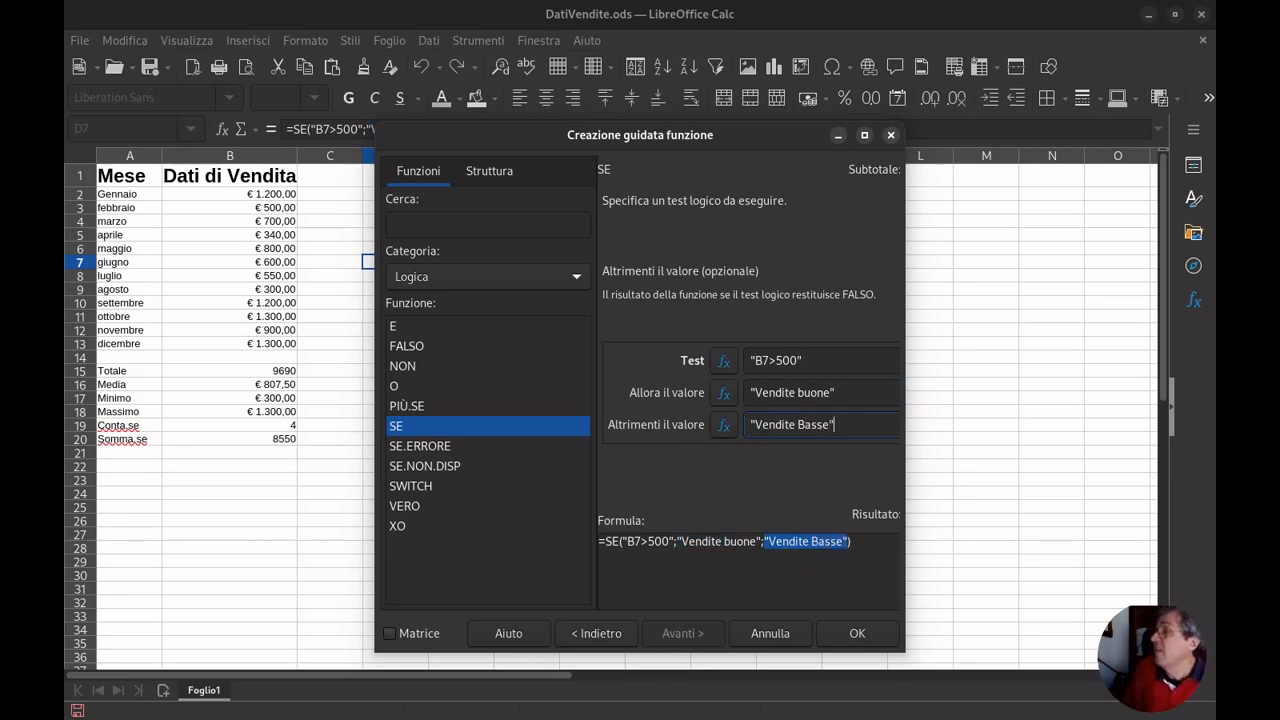
pyautogui.press('Up')
pyautogui.press('Left')
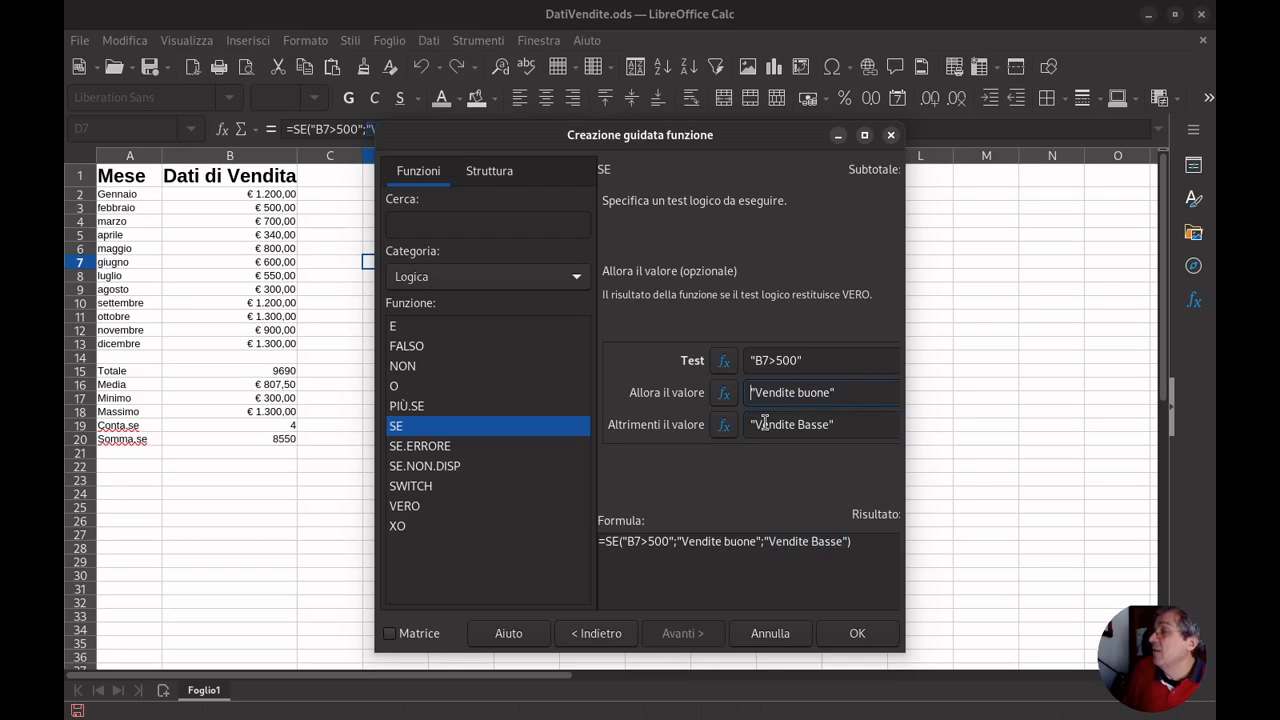
pyautogui.click(857, 635)
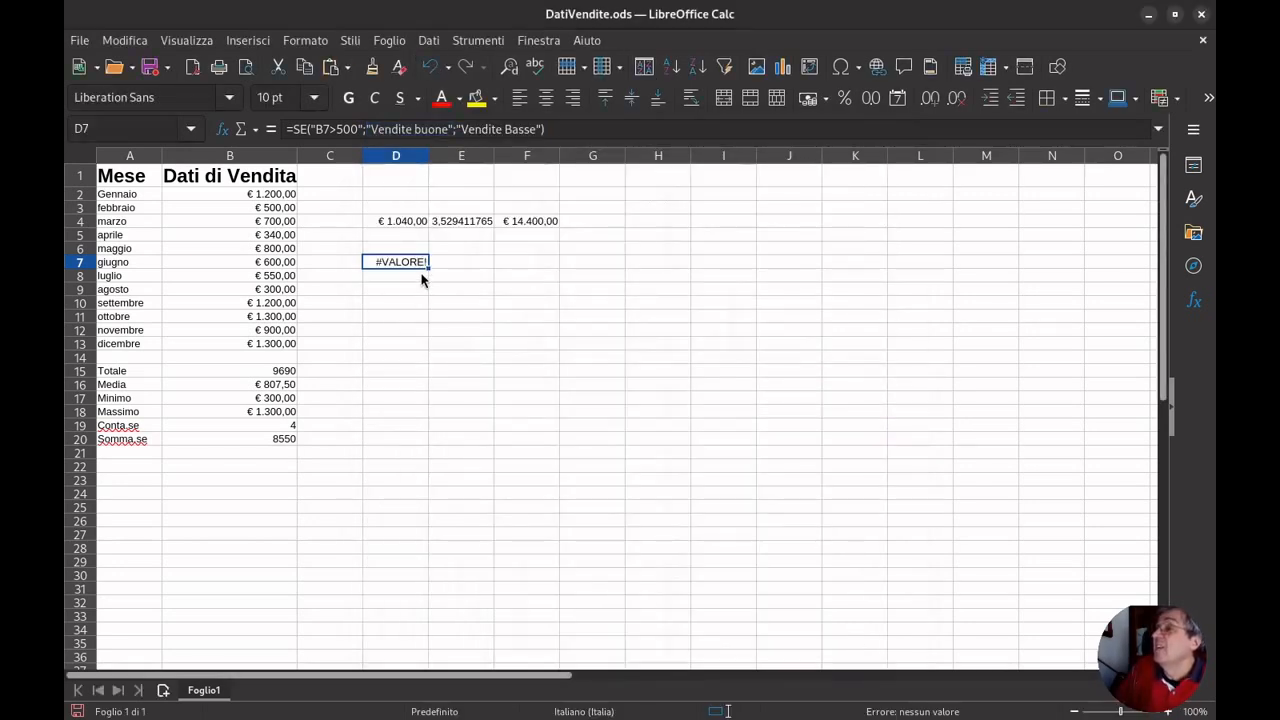
# Remove the quotation marks around the test in the D7 formula so it reads =SE(B7>500;"Vendite buone";"Vendite Basse")
pyautogui.click(400, 128)
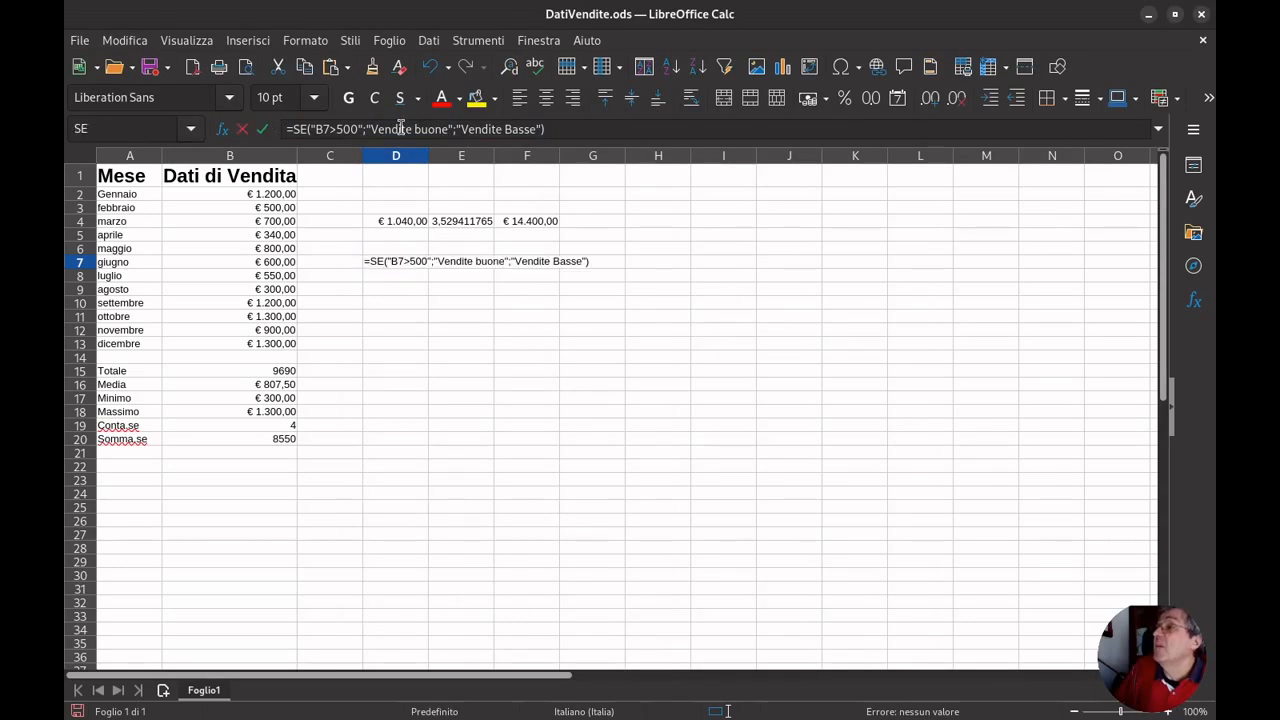
pyautogui.press('Left')
pyautogui.press('Left')
pyautogui.press('Left')
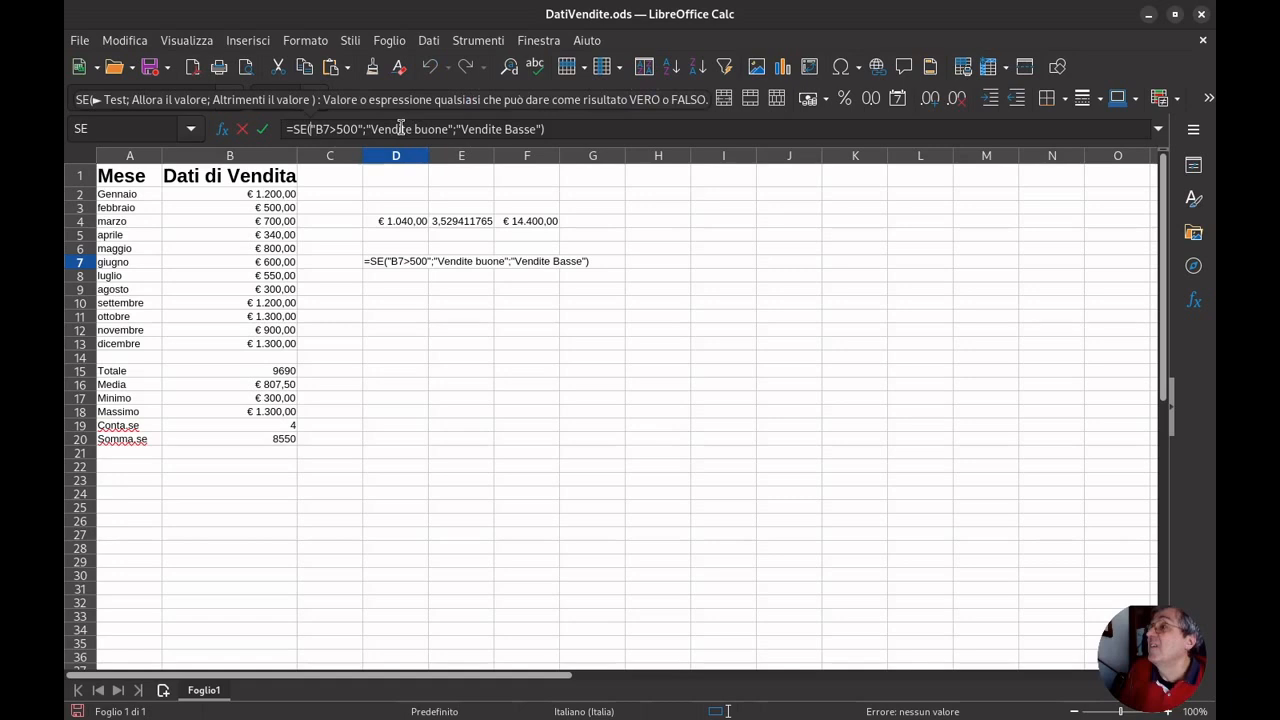
pyautogui.press('Delete')
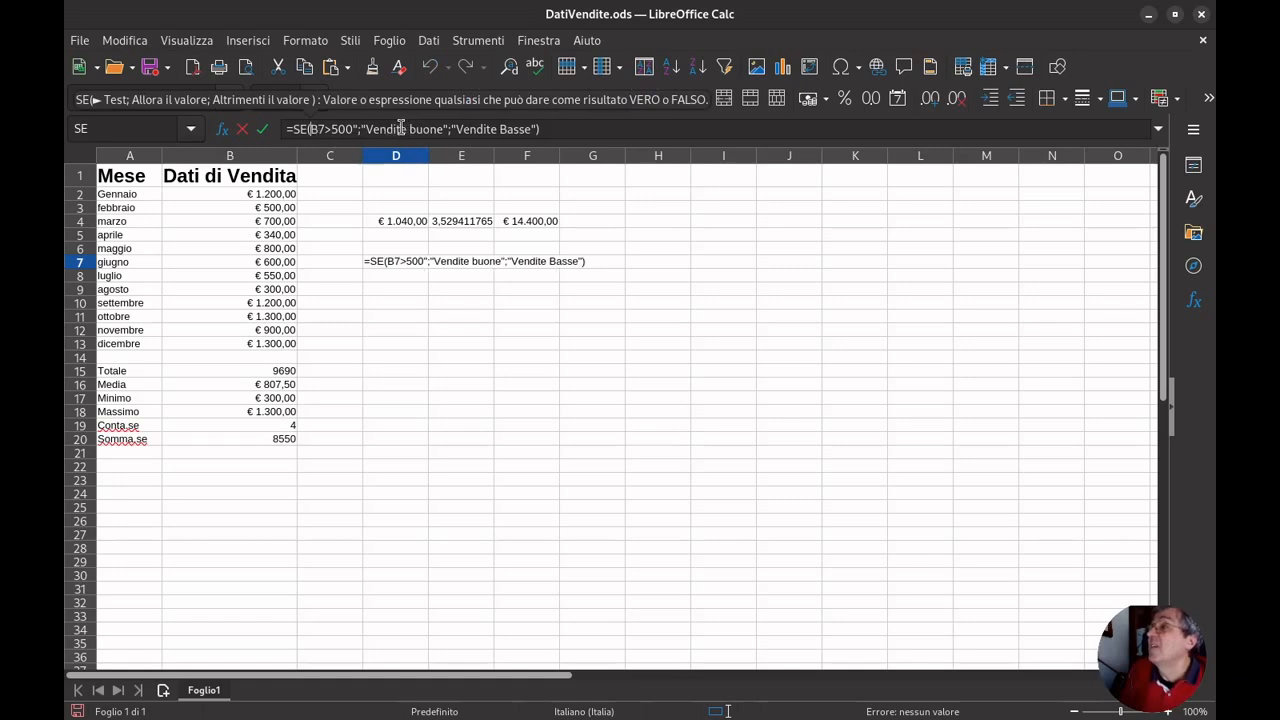
pyautogui.press('Right')
pyautogui.press('Right')
pyautogui.press('Right')
pyautogui.press('Right')
pyautogui.press('Delete')
pyautogui.press('Right')
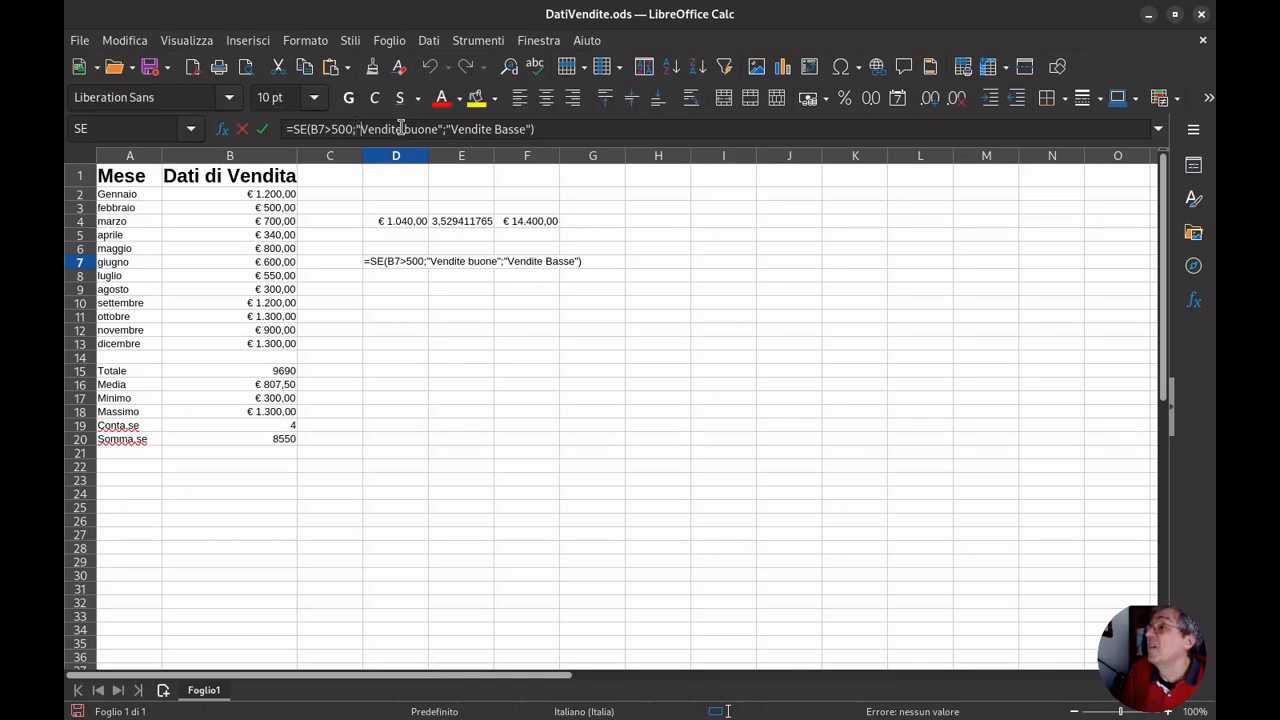
pyautogui.press('Return')
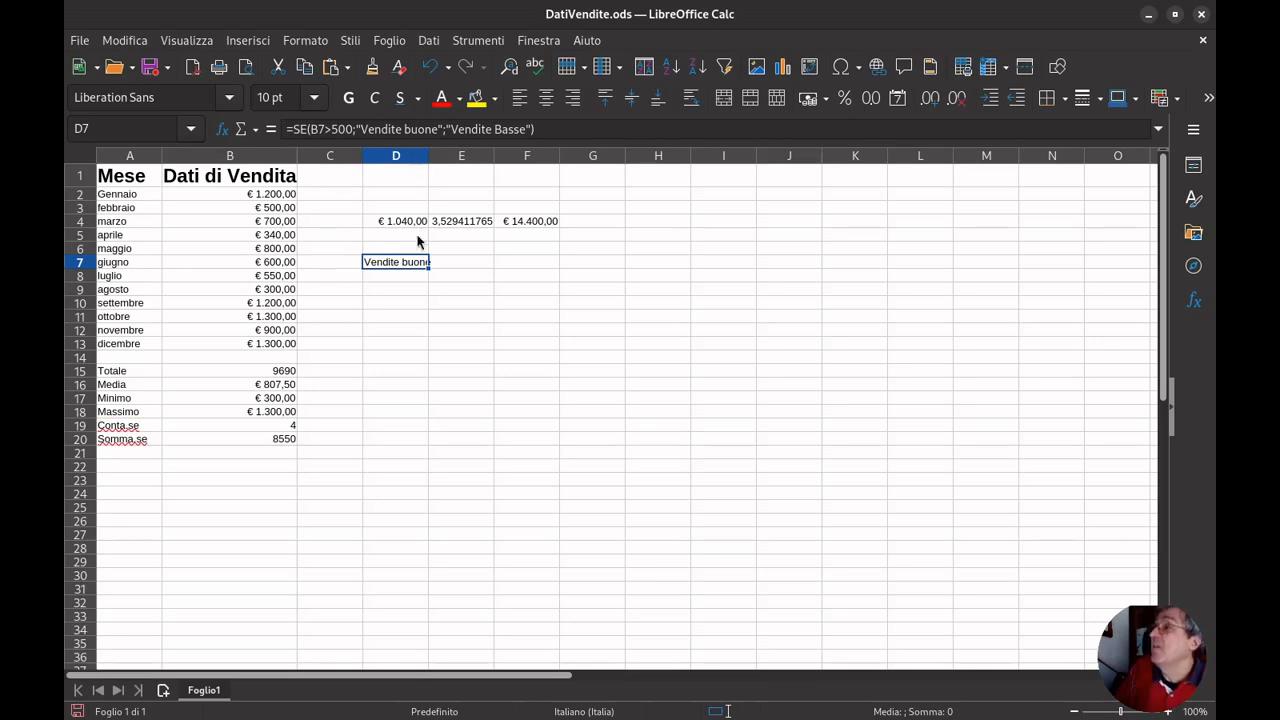
# Change the giugno sales figure in cell B7 to 300
pyautogui.click(284, 264)
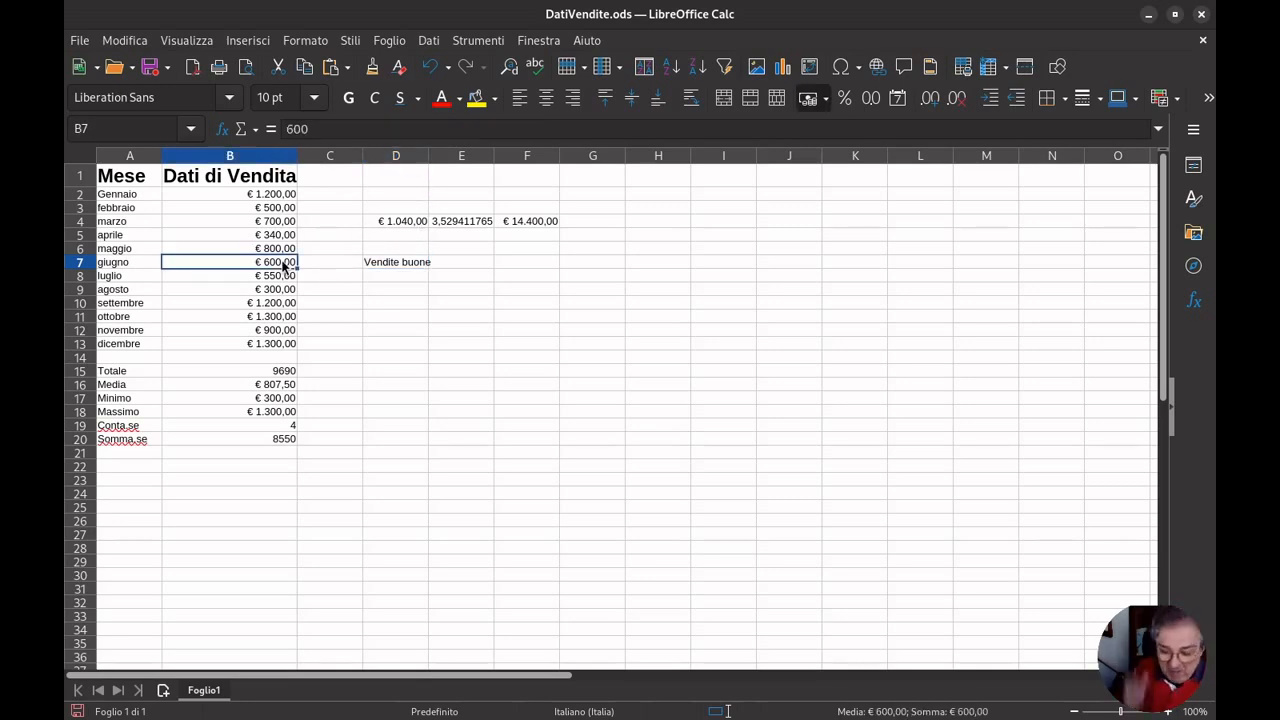
pyautogui.write('300à')
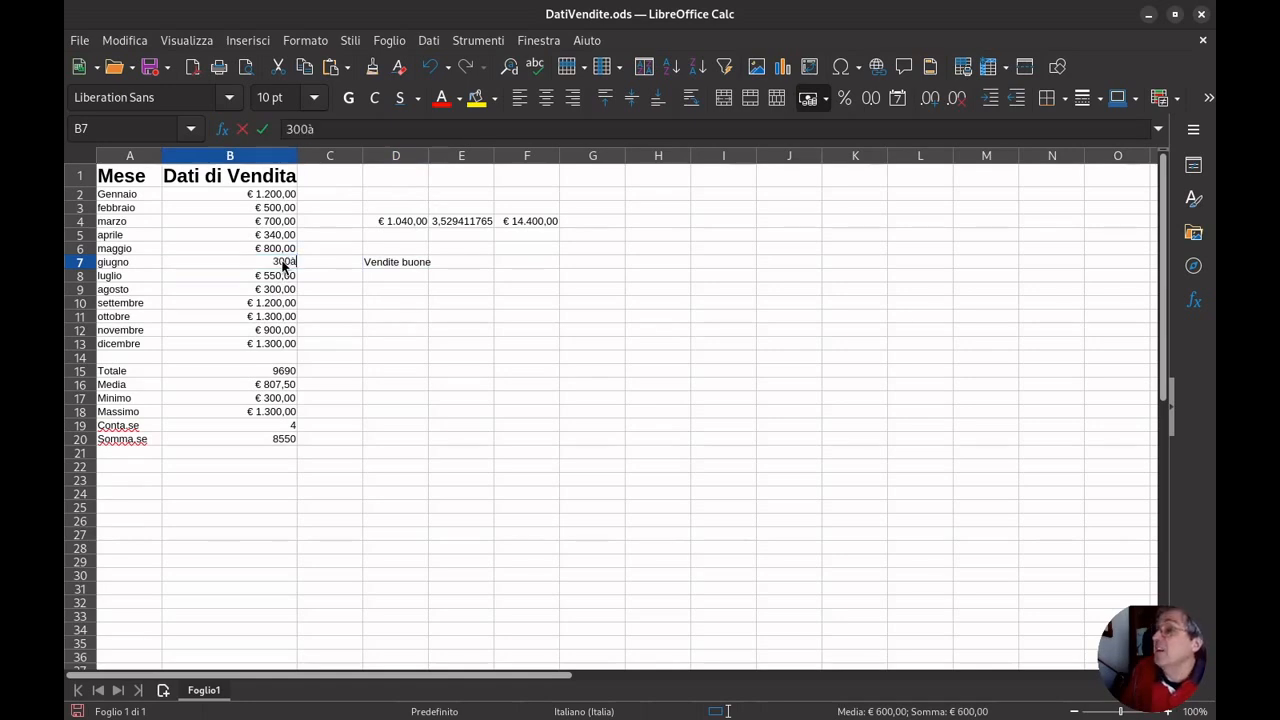
pyautogui.write('ì')
pyautogui.press('Return')
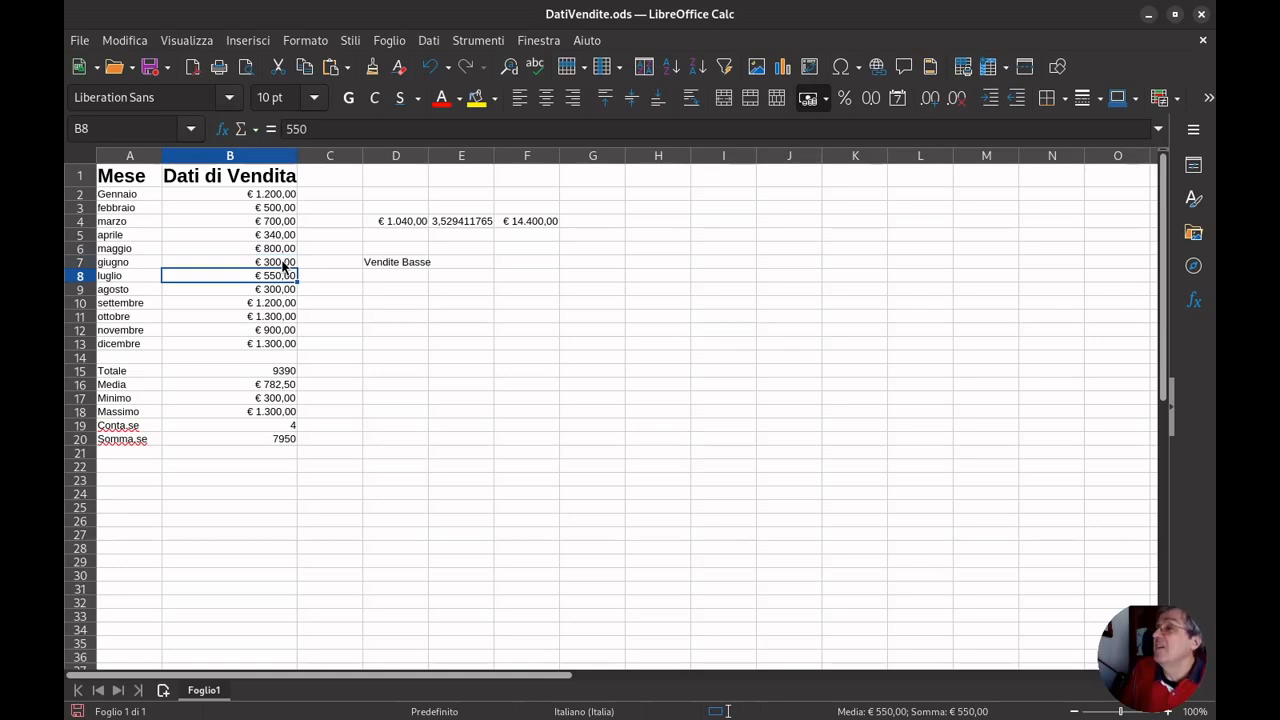
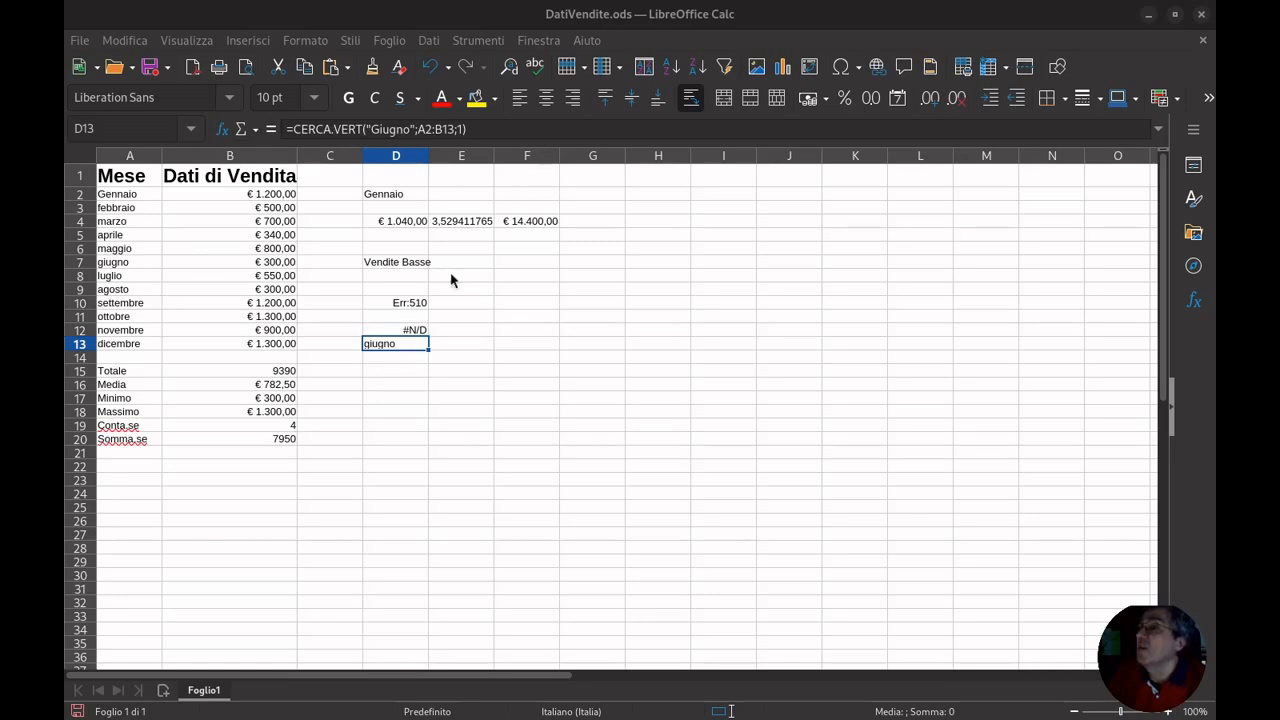
# Change the column index of the CERCA.VERT formula in D13 to 2, and compare it with the giugno row
pyautogui.click(490, 134)
pyautogui.press('Left')
pyautogui.press('Left')
pyautogui.write('2')
pyautogui.press('Delete')
pyautogui.press('Return')
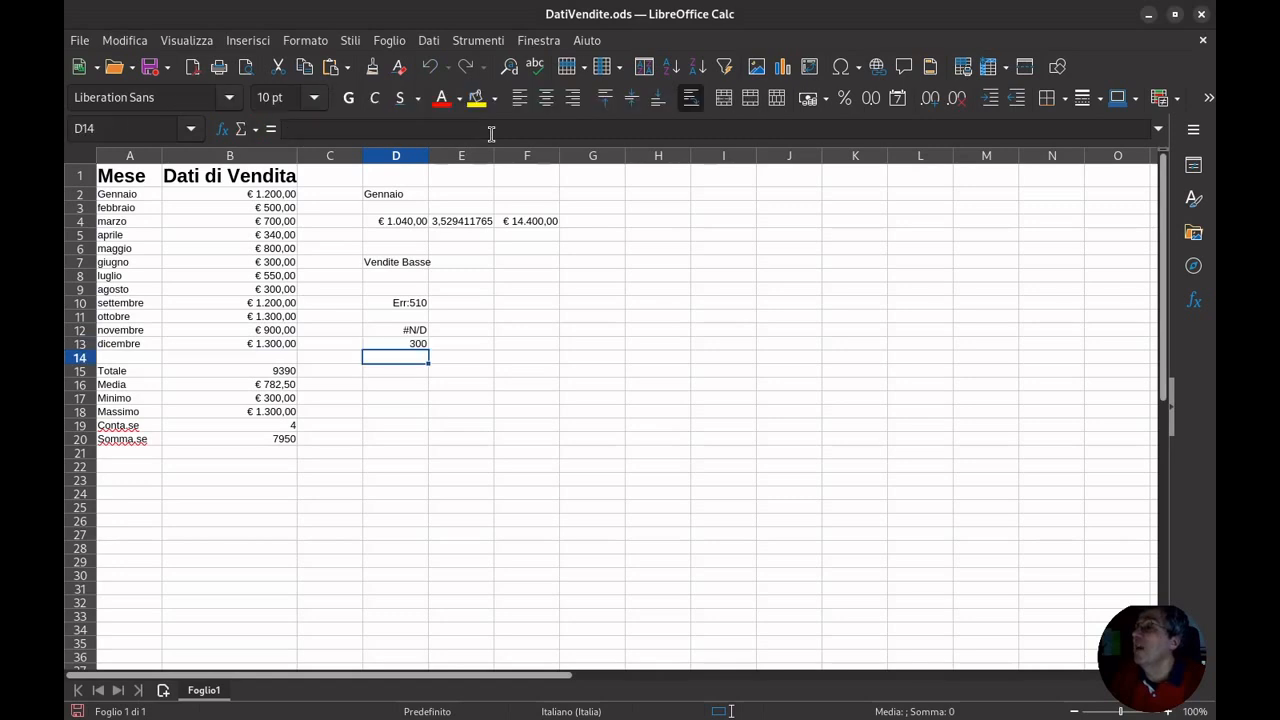
pyautogui.click(139, 266)
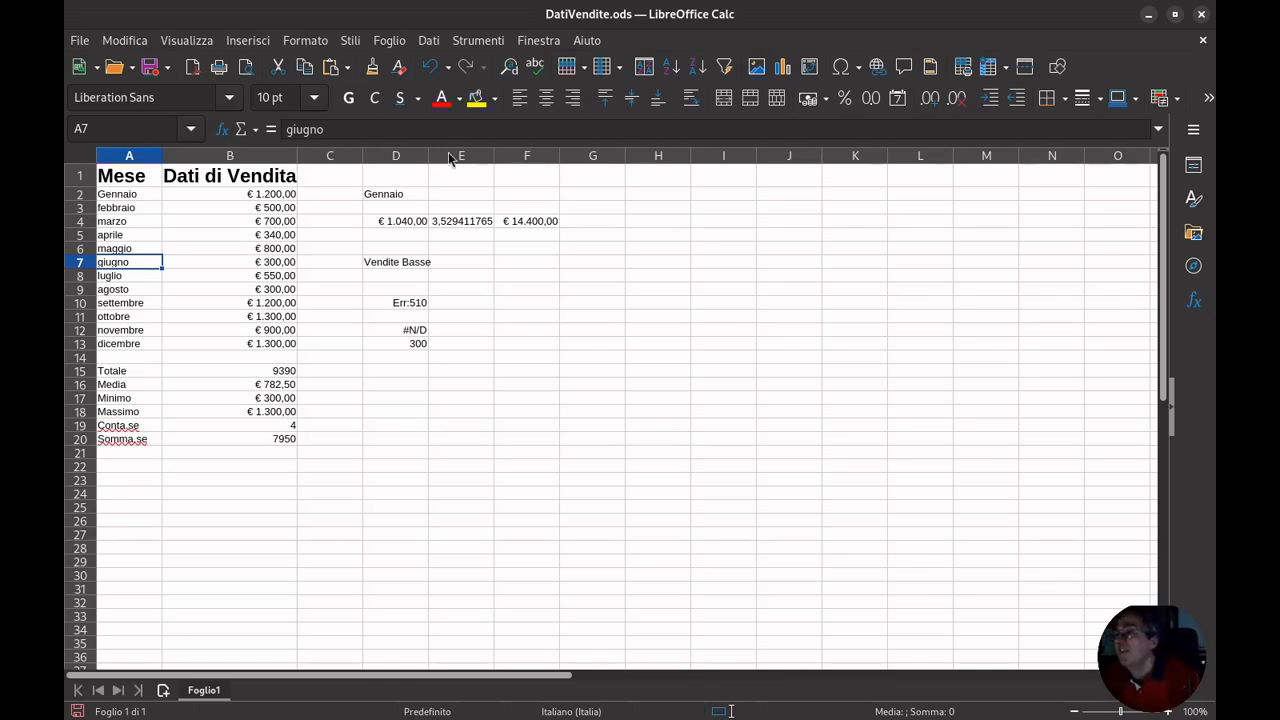
pyautogui.click(422, 344)
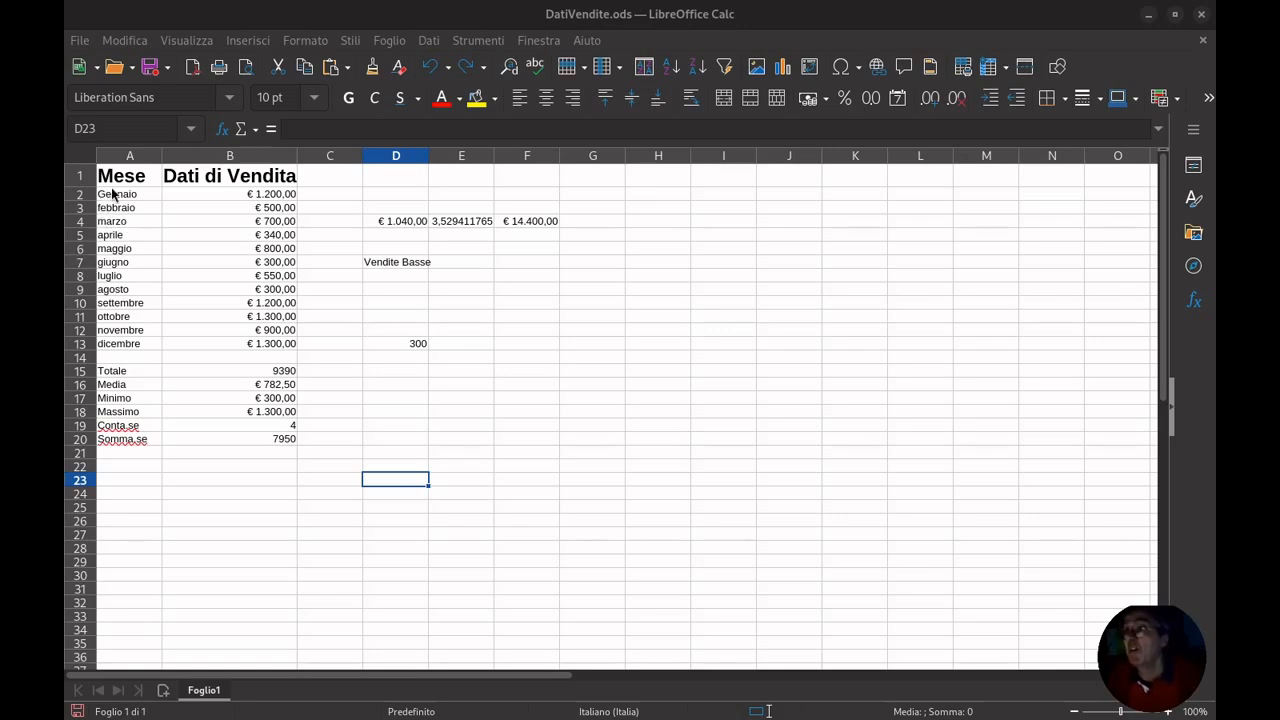
# Start a chart from A1:B13, preview the Barra, Torta and Area types, and choose the normal Colonna type
pyautogui.moveTo(110, 178); pyautogui.dragTo(273, 347)
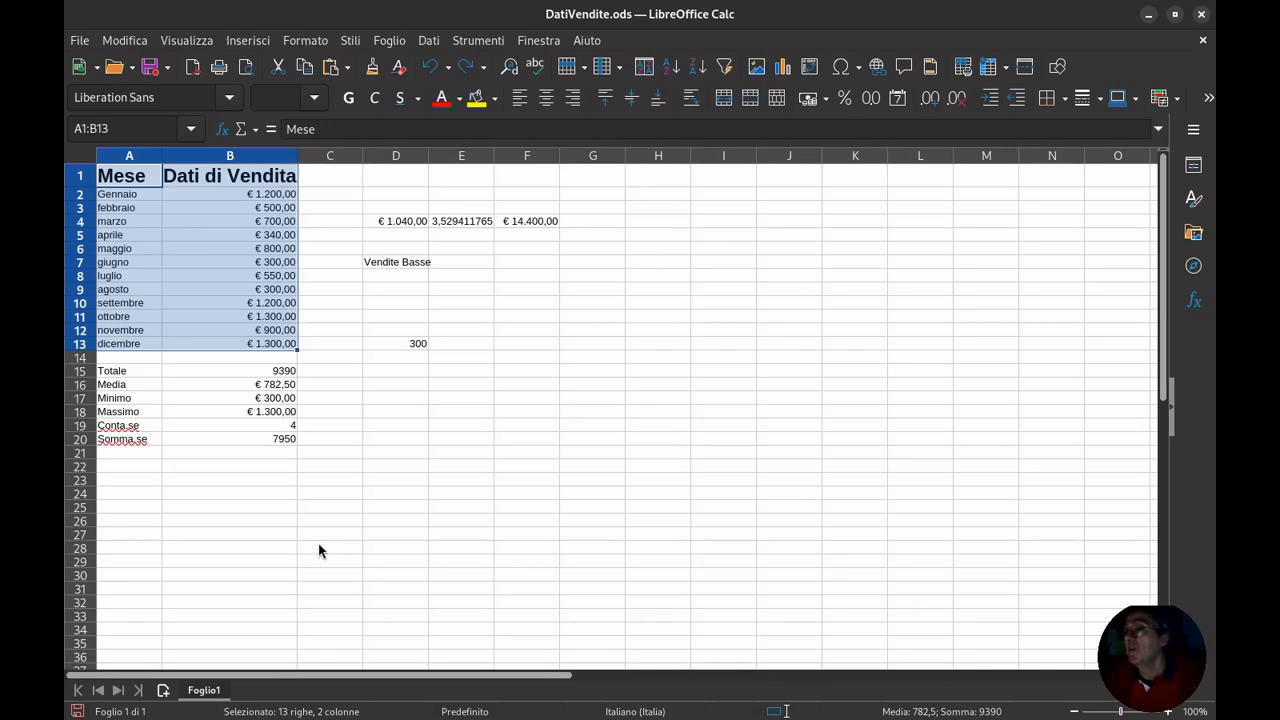
pyautogui.click(252, 42)
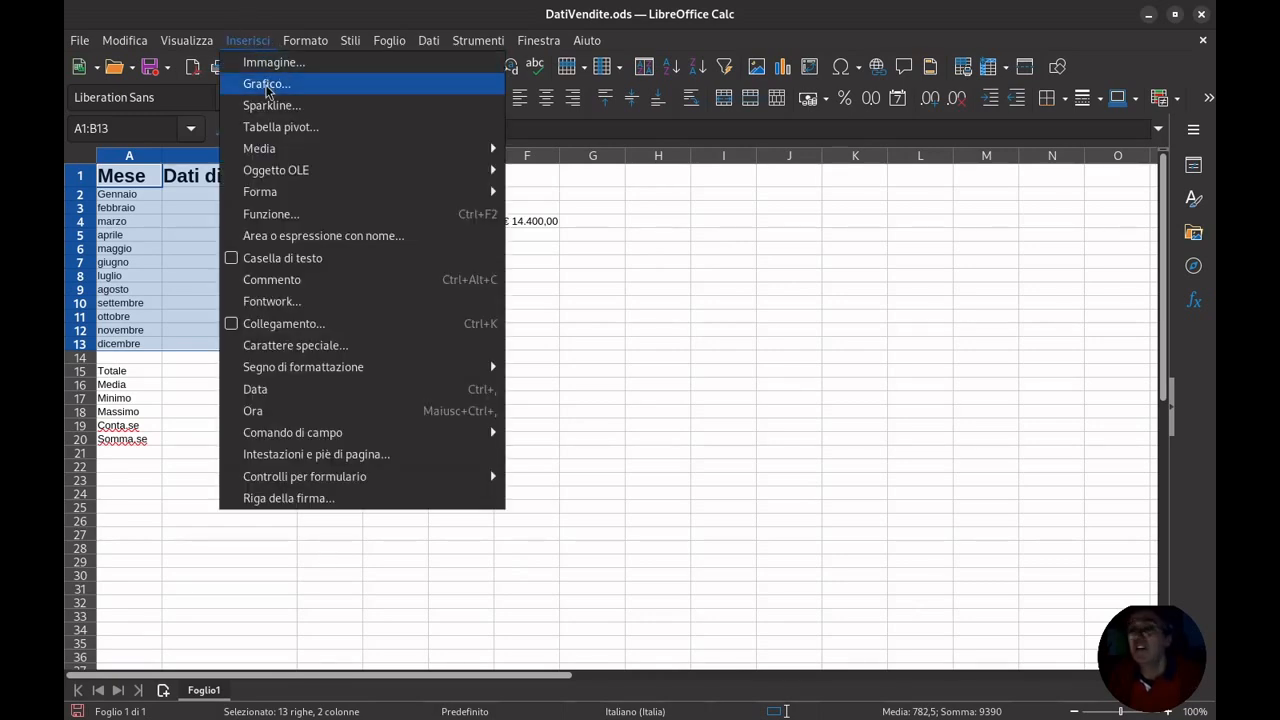
pyautogui.click(265, 85)
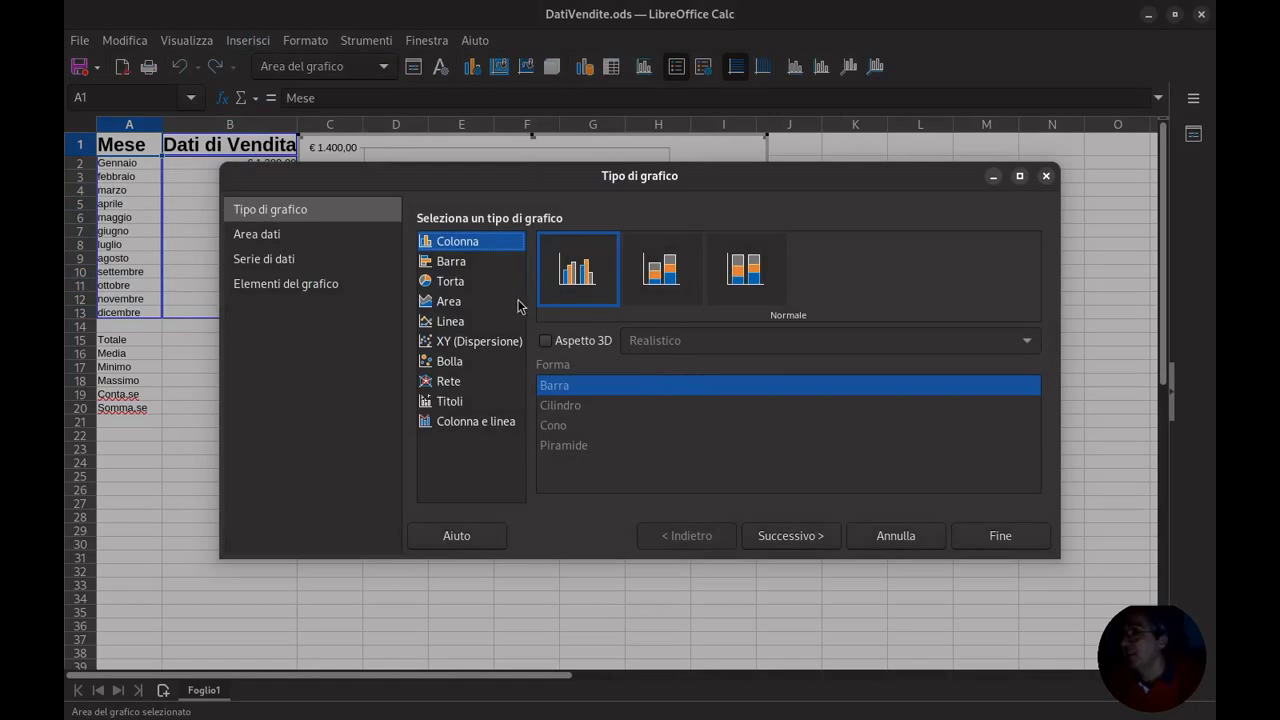
pyautogui.click(466, 262)
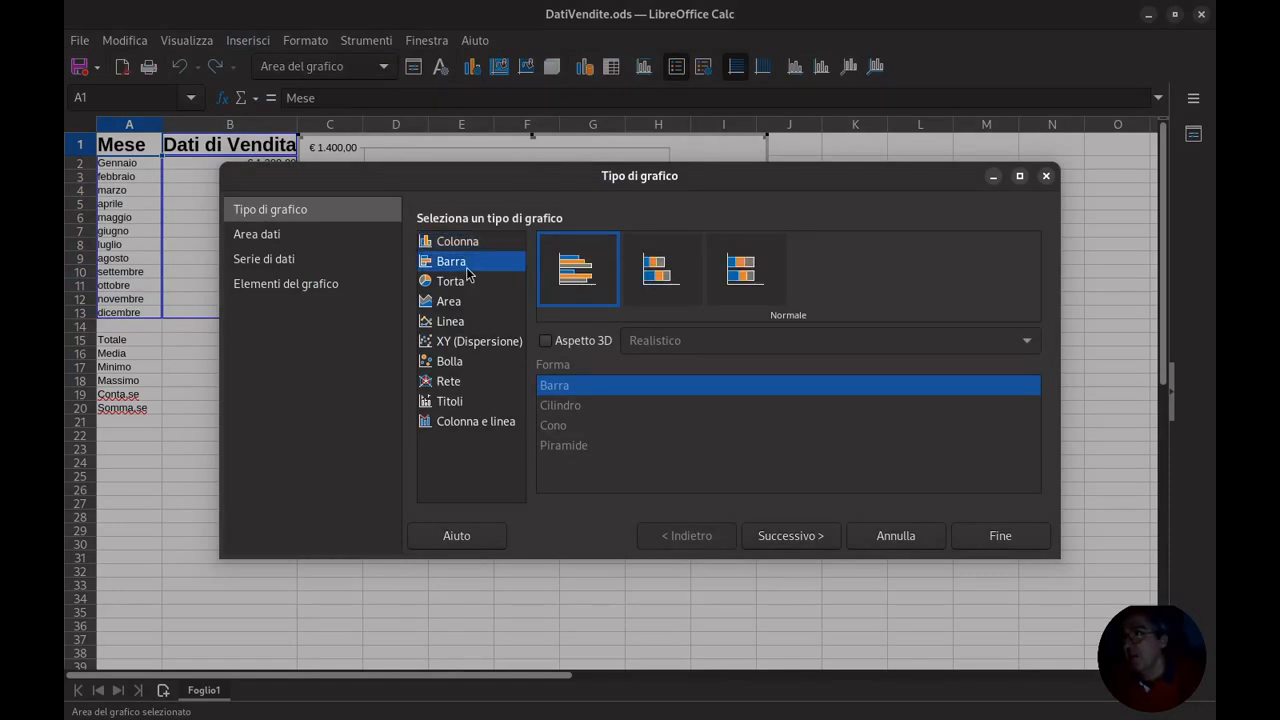
pyautogui.click(469, 281)
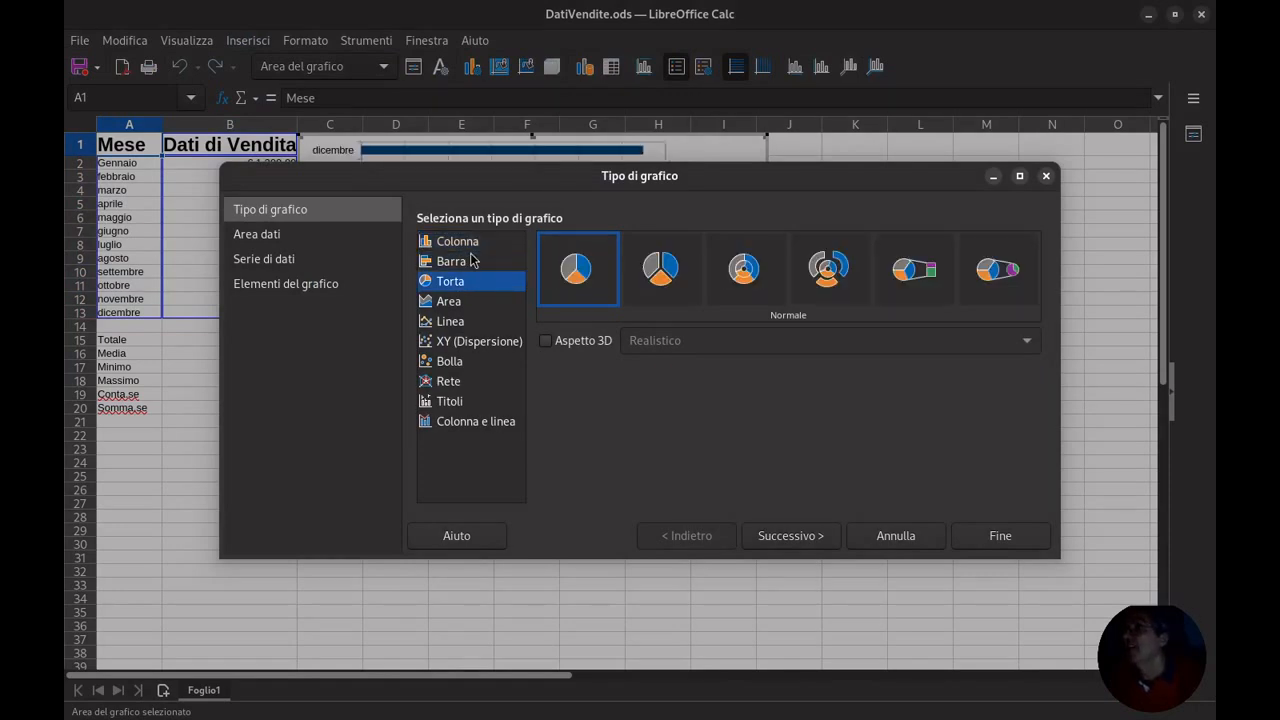
pyautogui.click(481, 301)
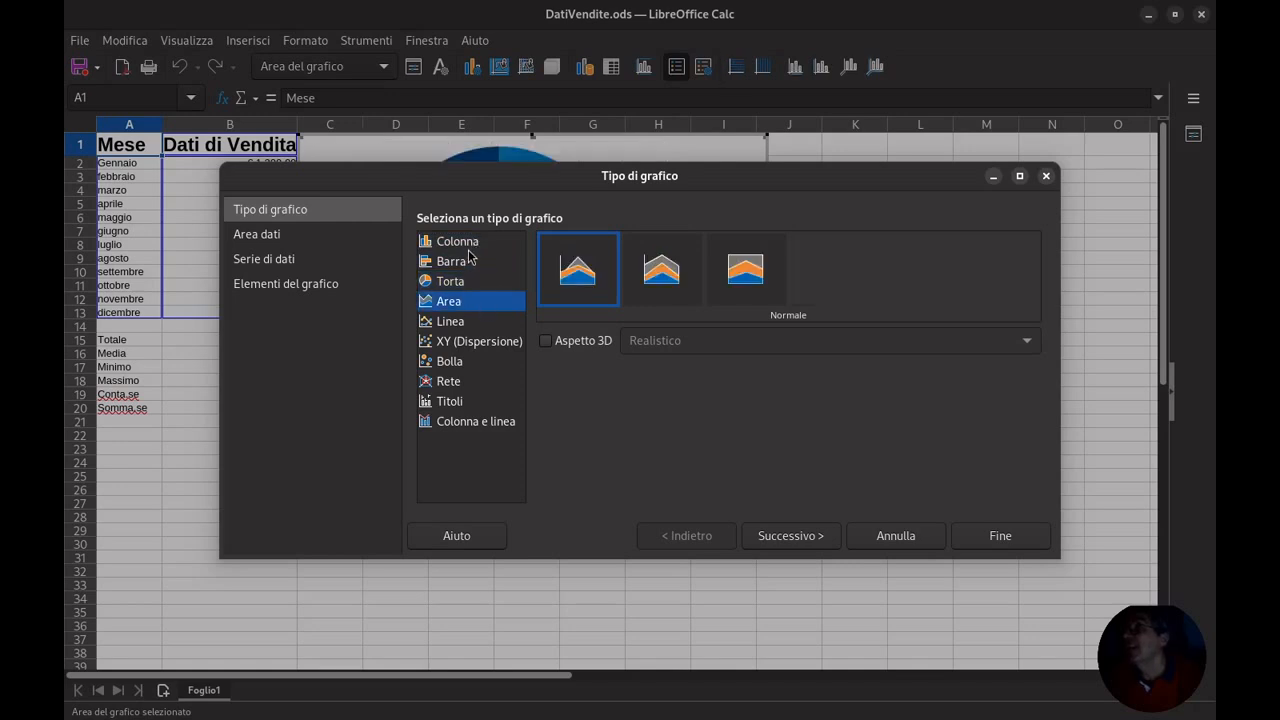
pyautogui.click(468, 250)
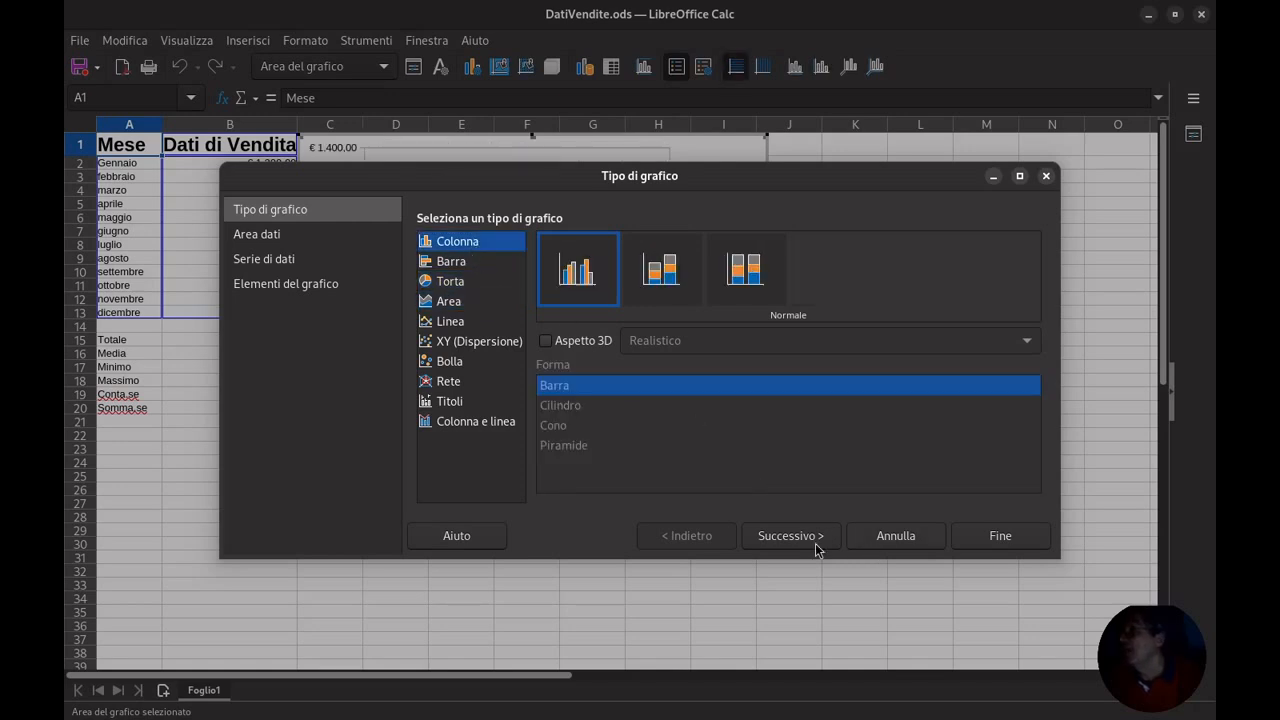
# Accept the chart's data range and series settings, and set its title to "Vendite nell'anno"
pyautogui.click(815, 543)
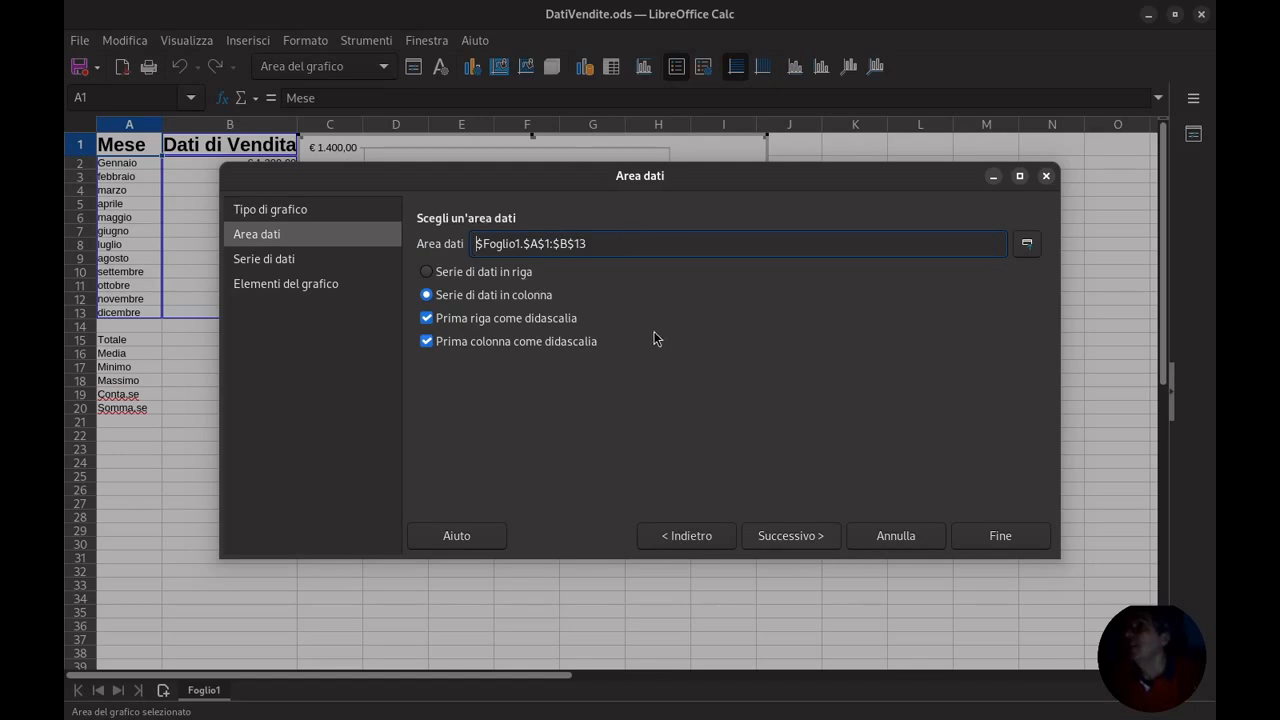
pyautogui.click(814, 538)
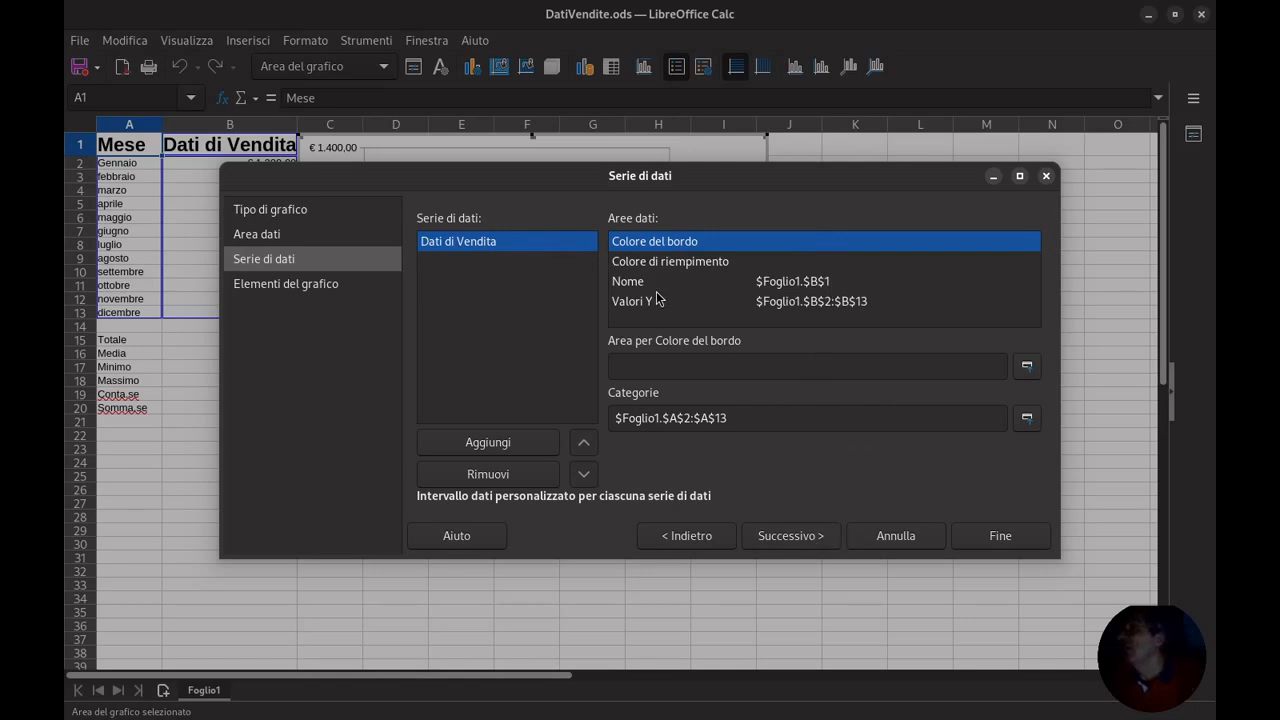
pyautogui.click(813, 537)
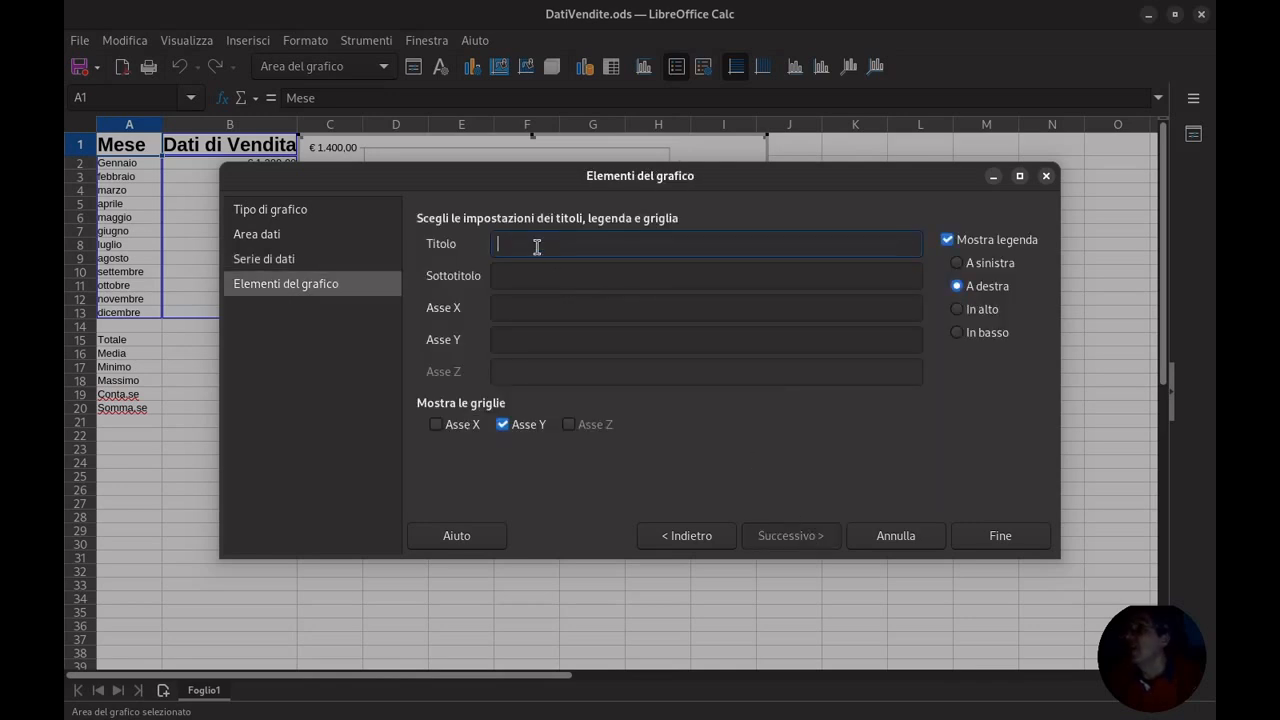
pyautogui.write('Vendite')
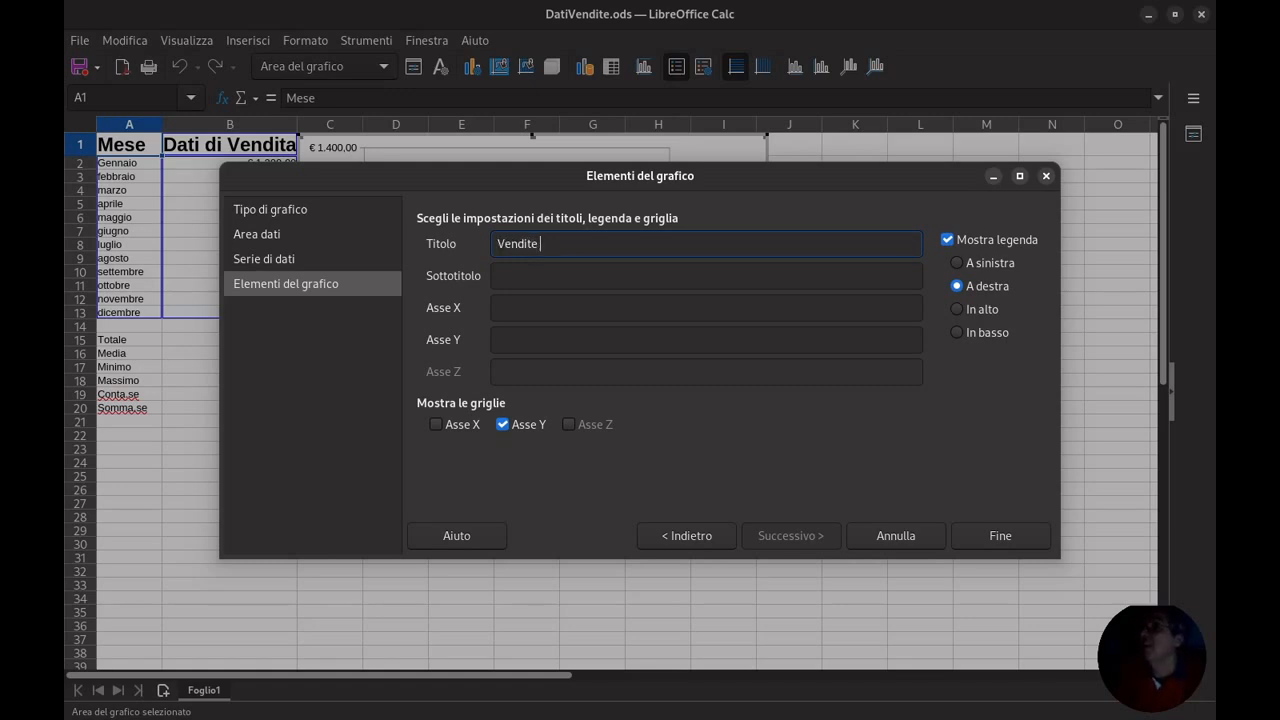
pyautogui.write(" nell'anno")
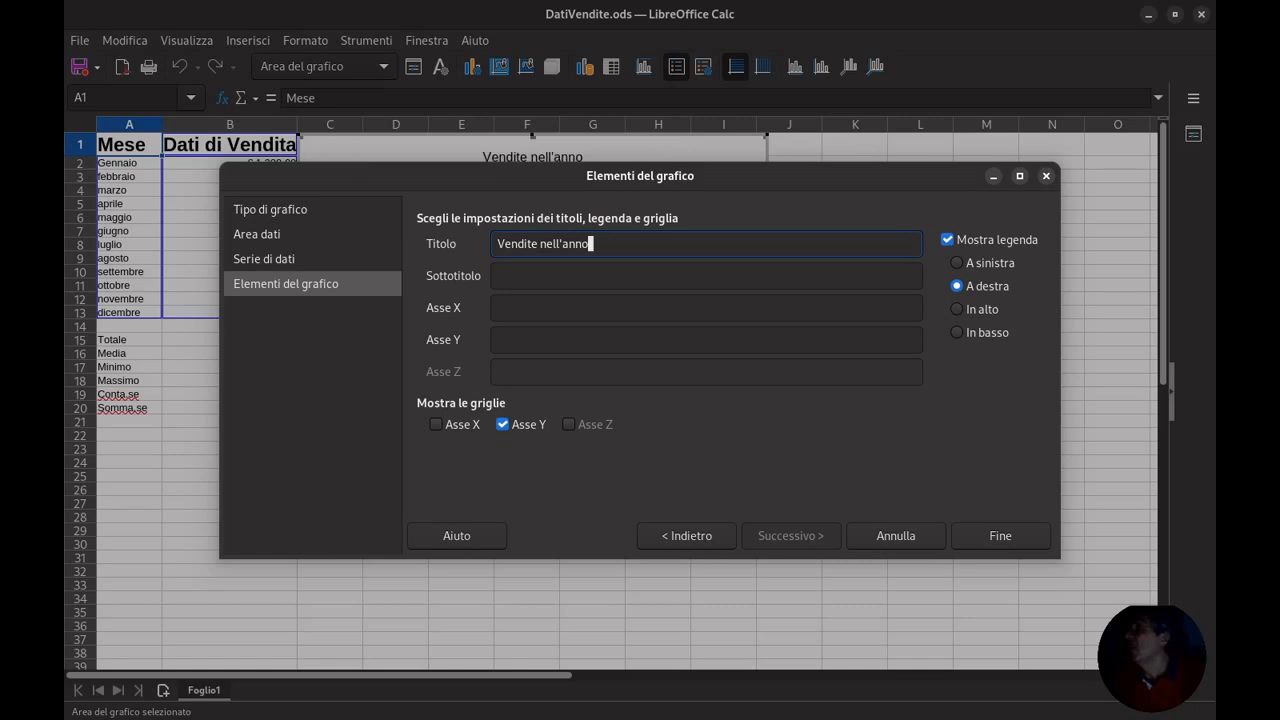
# Title the chart's X axis "Mesi" and Y axis "Vendite", and finish creating the chart
pyautogui.click(515, 308)
pyautogui.write('Mesi')
pyautogui.click(513, 347)
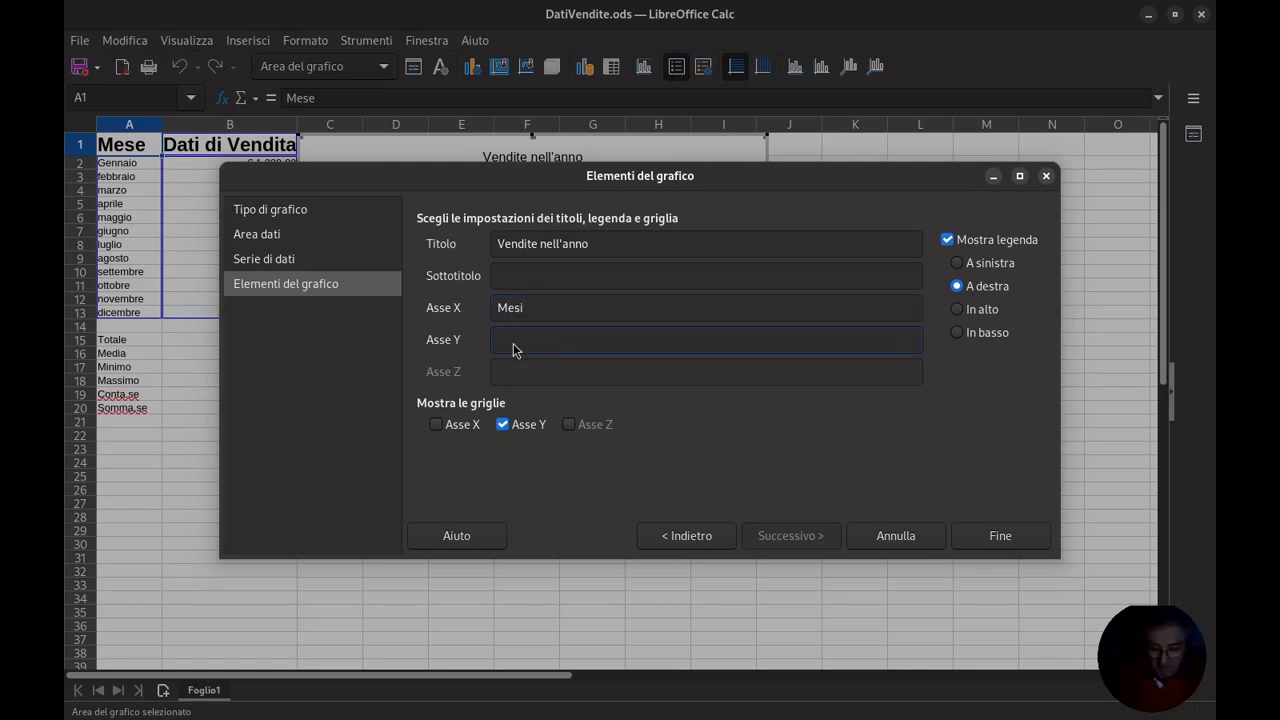
pyautogui.write('Rica')
pyautogui.press('BackSpace')
pyautogui.press('BackSpace')
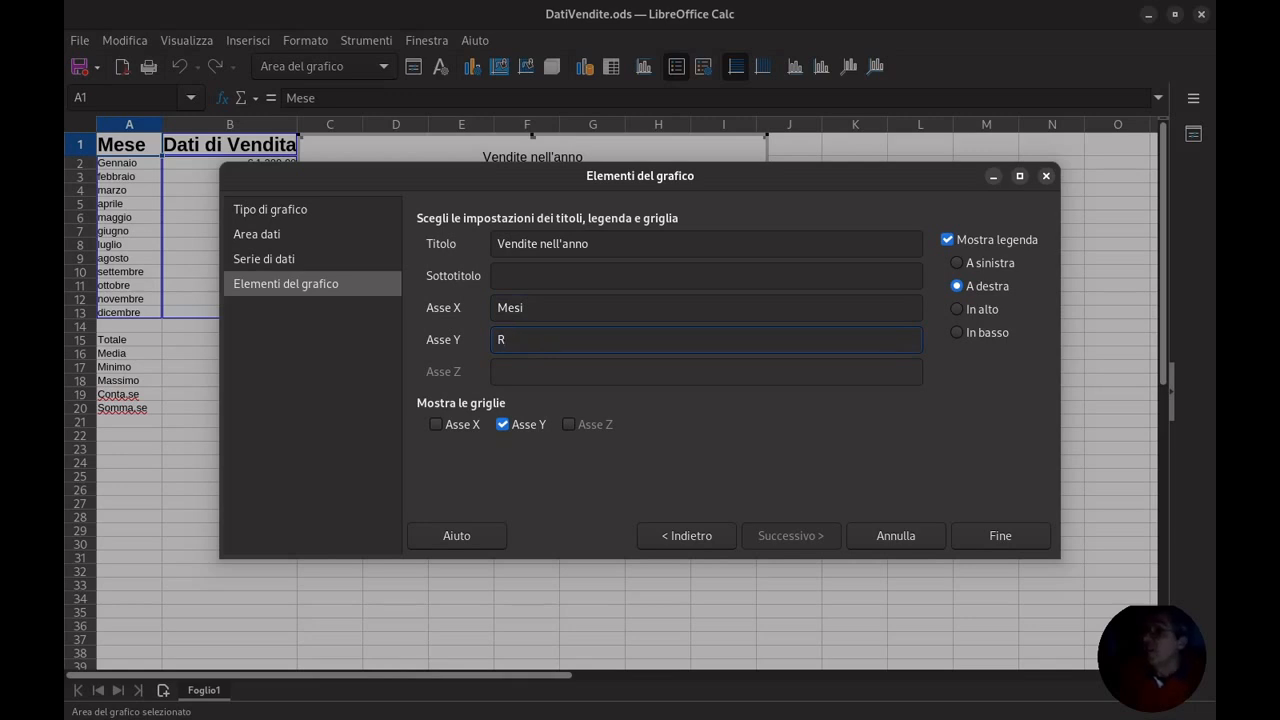
pyautogui.press('BackSpace')
pyautogui.press('BackSpace')
pyautogui.press('BackSpace')
pyautogui.press('BackSpace')
pyautogui.write('Vn')
pyautogui.press('BackSpace')
pyautogui.write('endite')
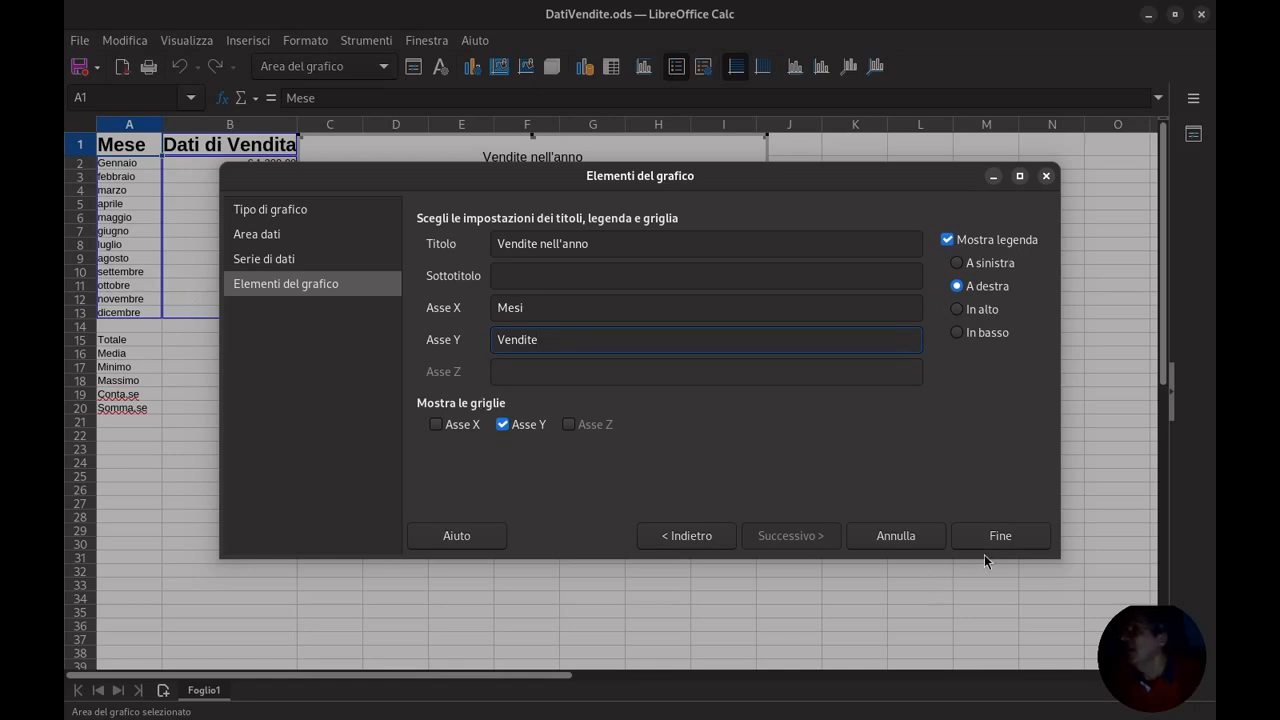
pyautogui.click(1015, 543)
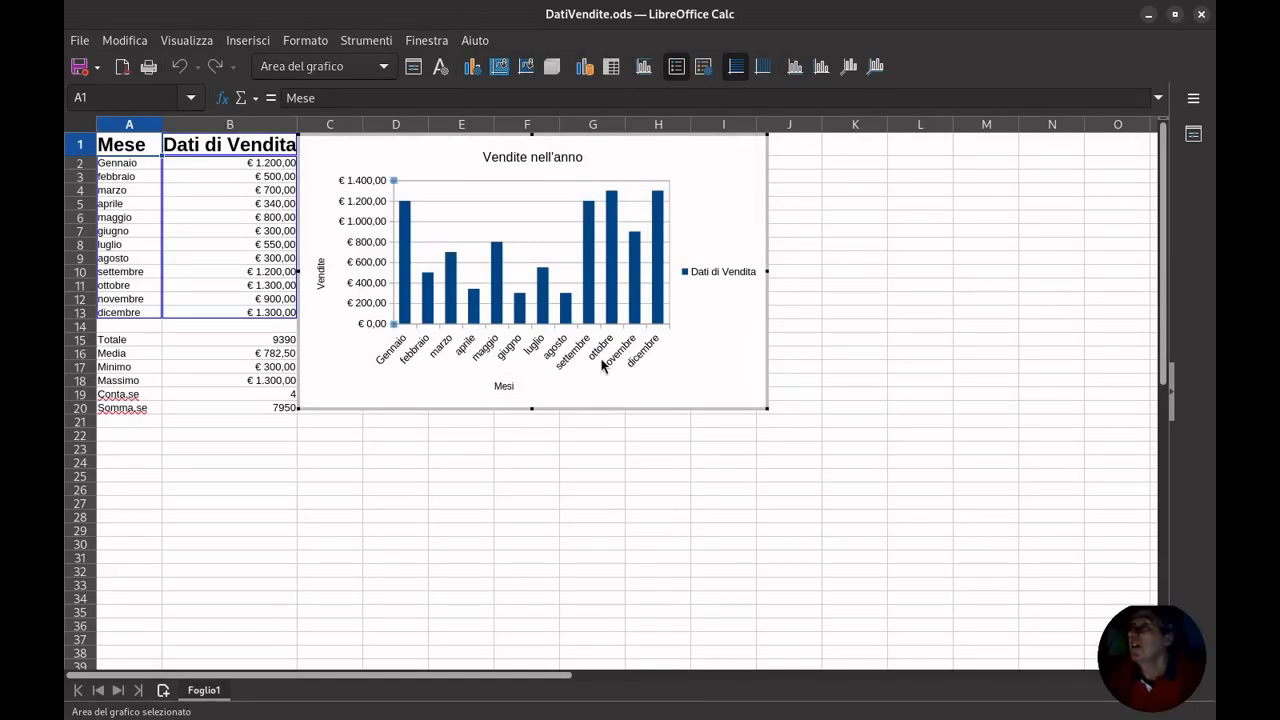
# Try to move the chart by shifting its plot area, and undo the move
pyautogui.rightClick(600, 277)
pyautogui.click(519, 258)
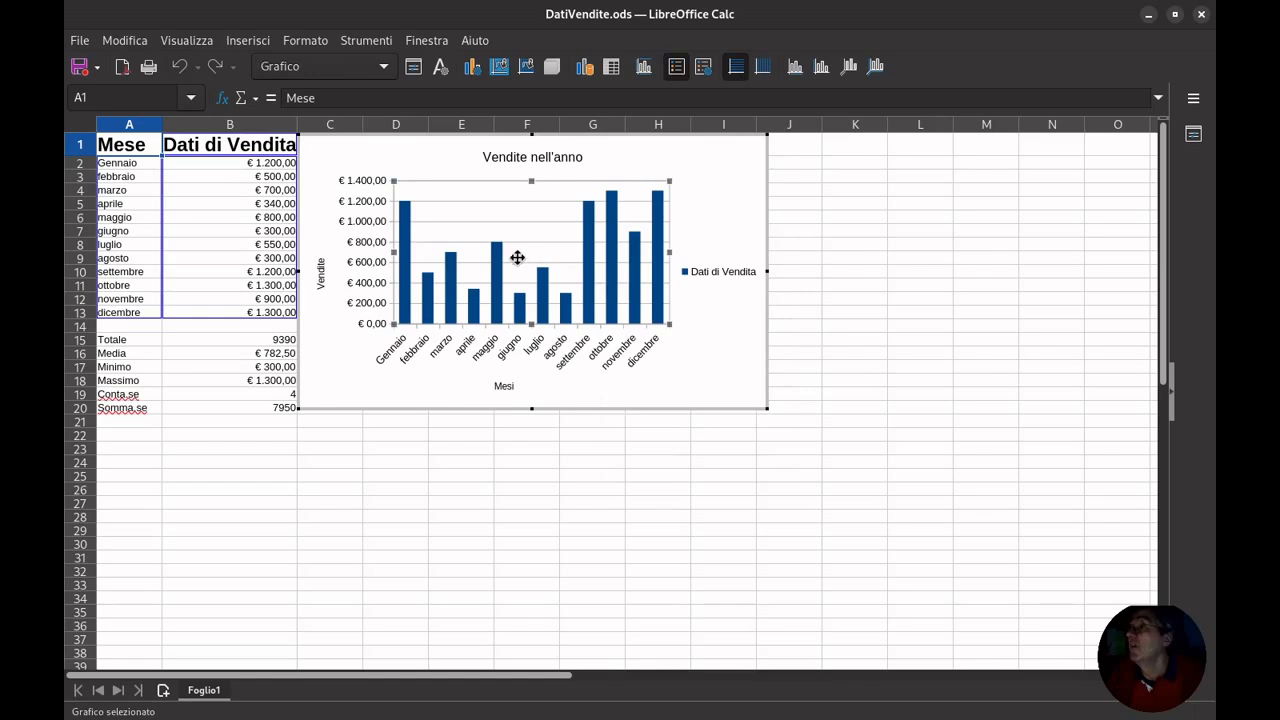
pyautogui.click(370, 392)
pyautogui.moveTo(362, 367); pyautogui.dragTo(589, 537)
pyautogui.click(416, 310)
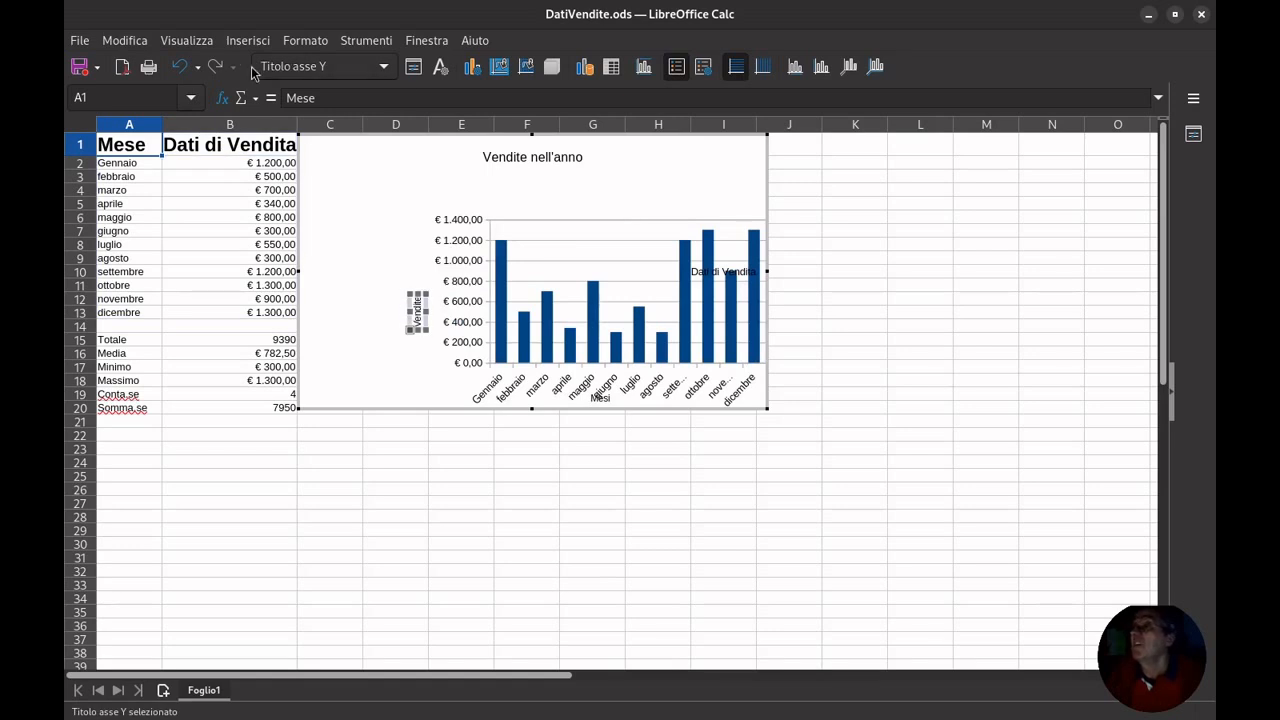
pyautogui.click(186, 67)
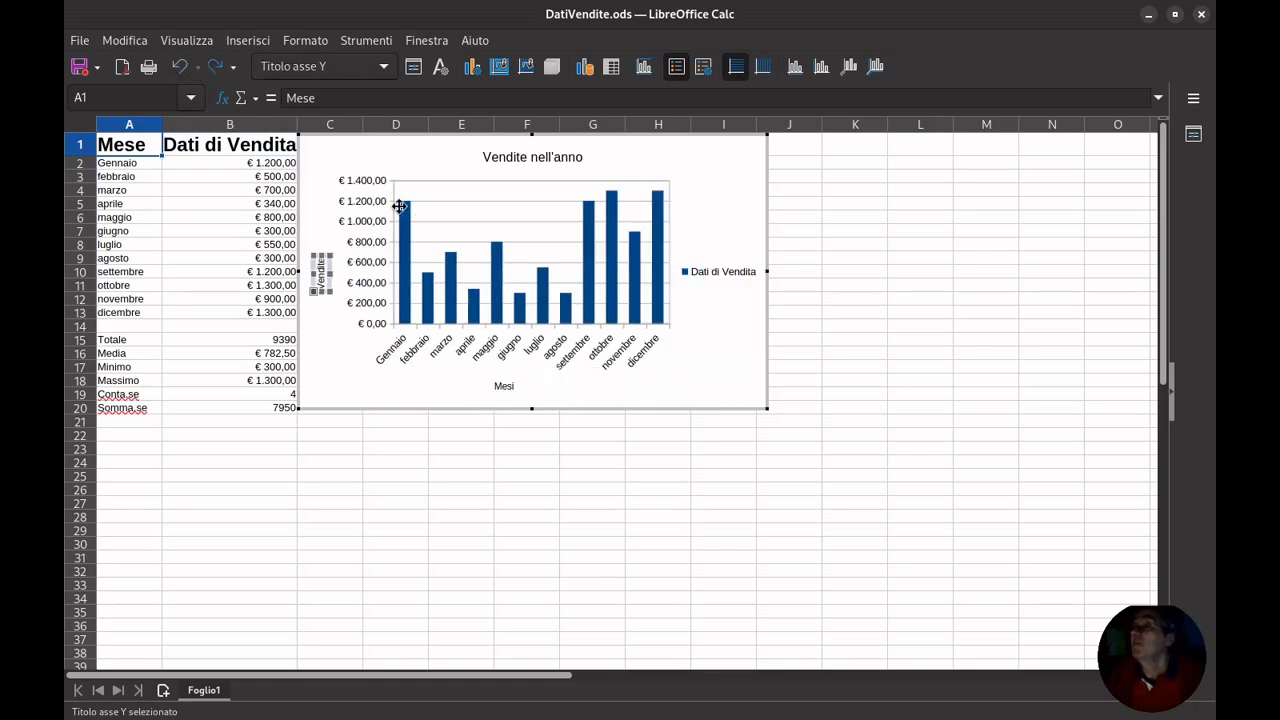
# Reduce the chart's height by lowering its upper edge to about row 3
pyautogui.click(342, 166)
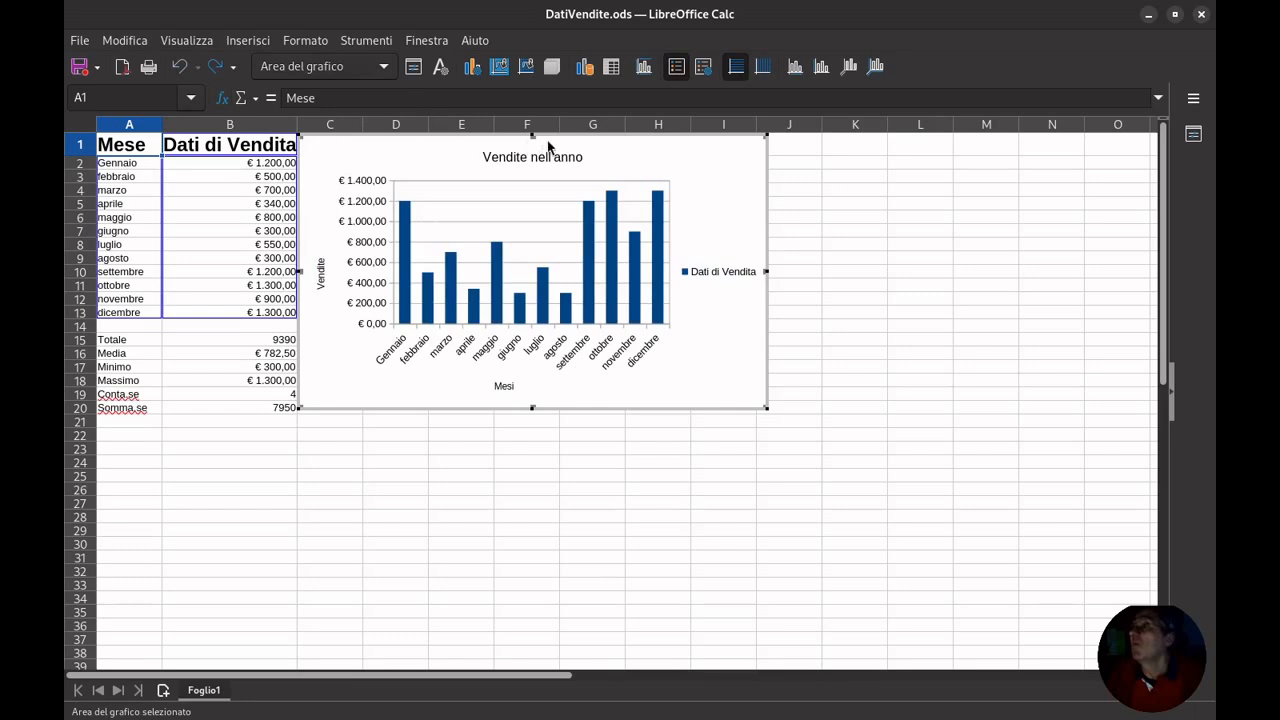
pyautogui.moveTo(532, 135); pyautogui.dragTo(633, 168)
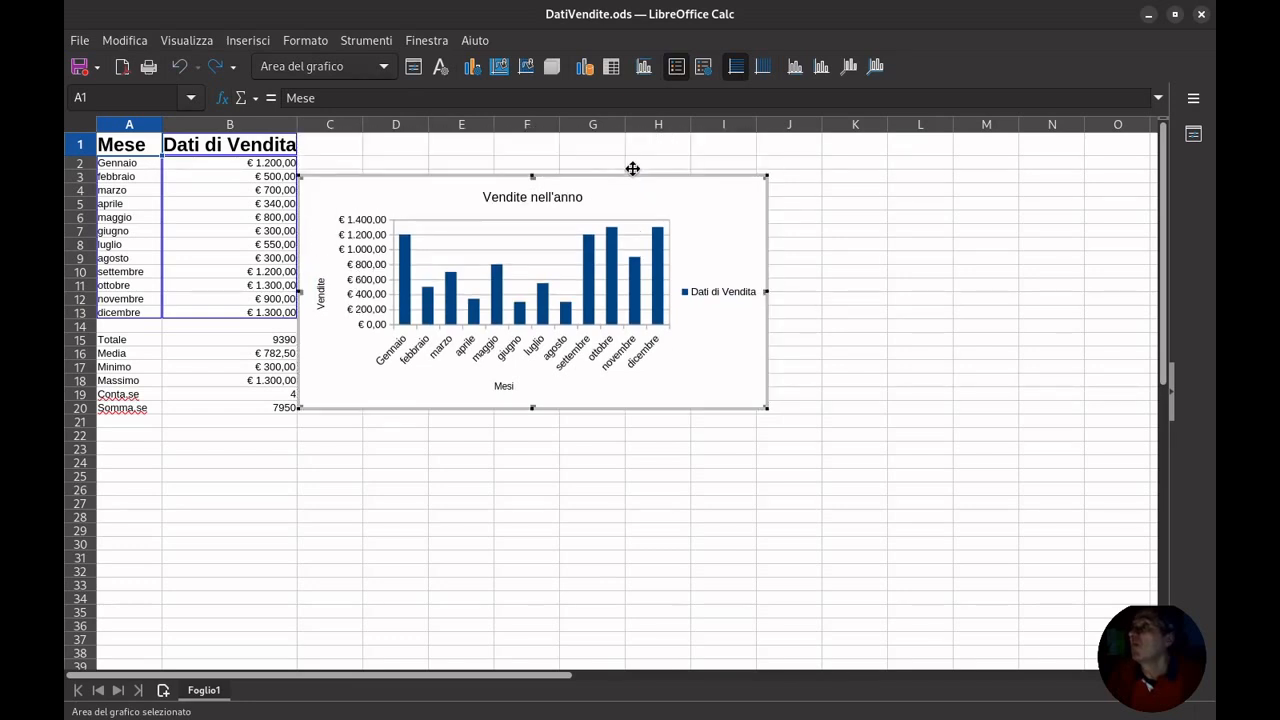
# Try to move the chart title over the plotted columns, and undo the move
pyautogui.moveTo(514, 208); pyautogui.dragTo(646, 237)
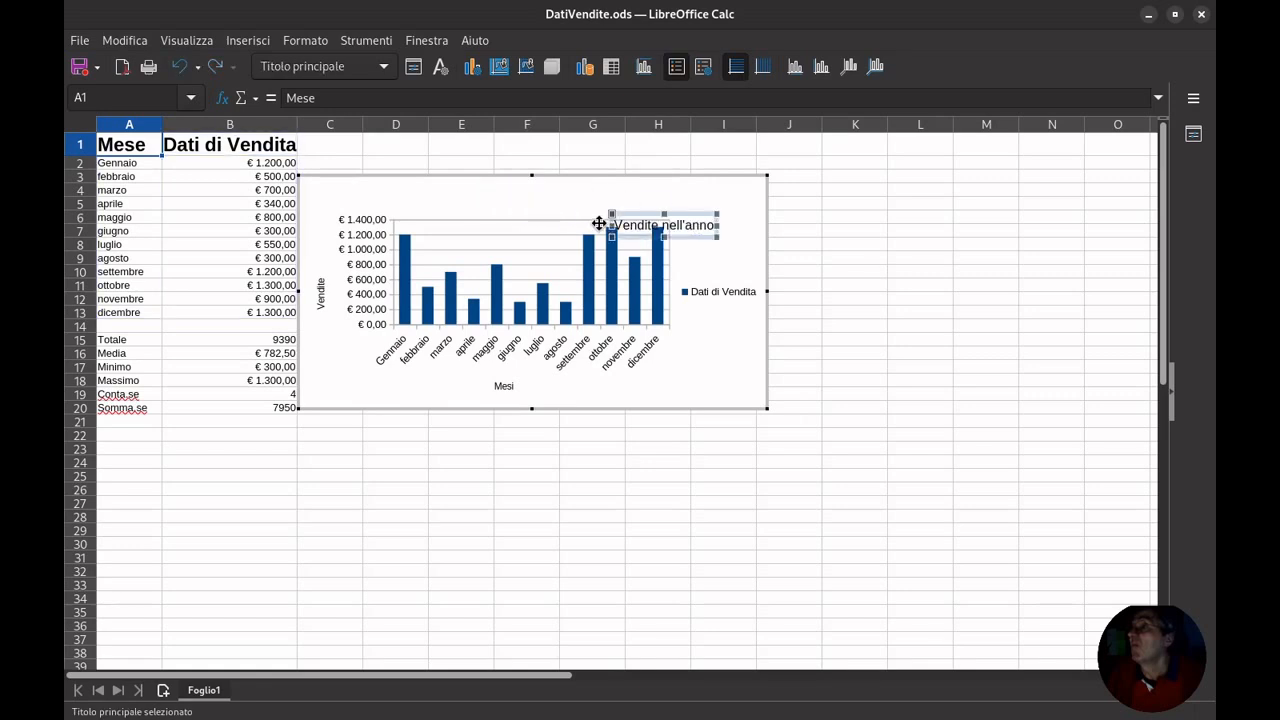
pyautogui.click(179, 66)
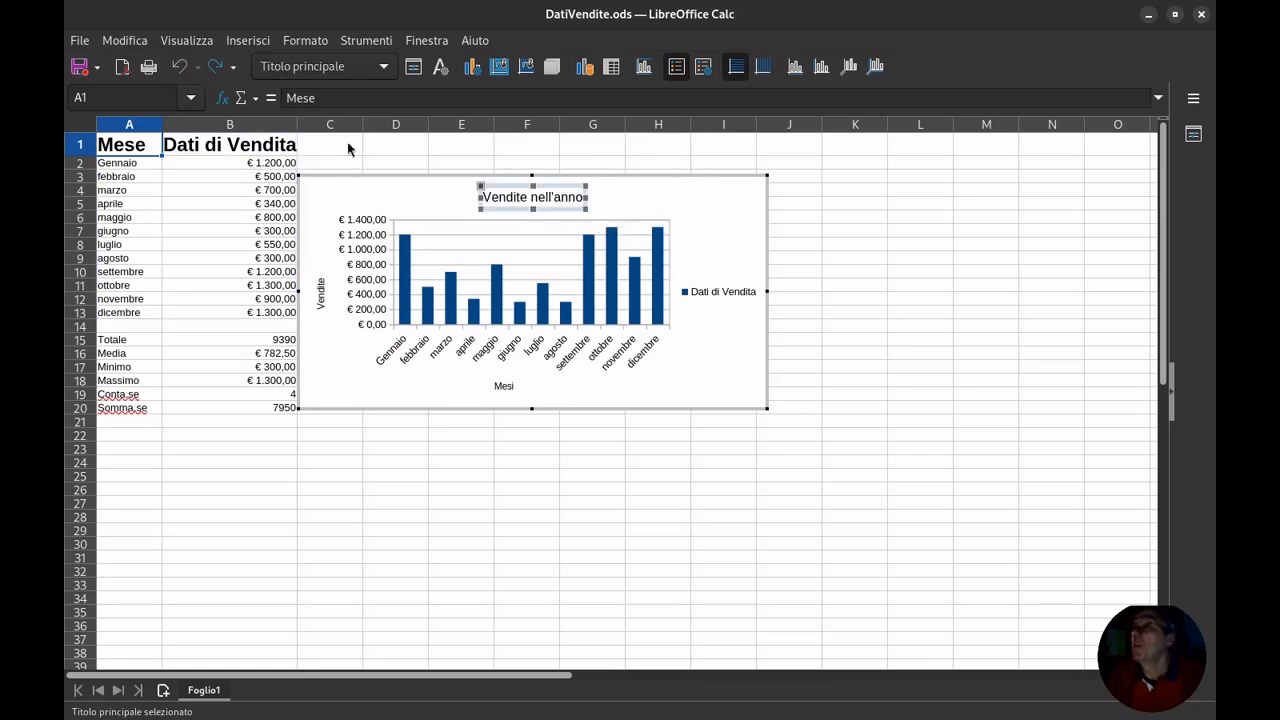
pyautogui.click(433, 199)
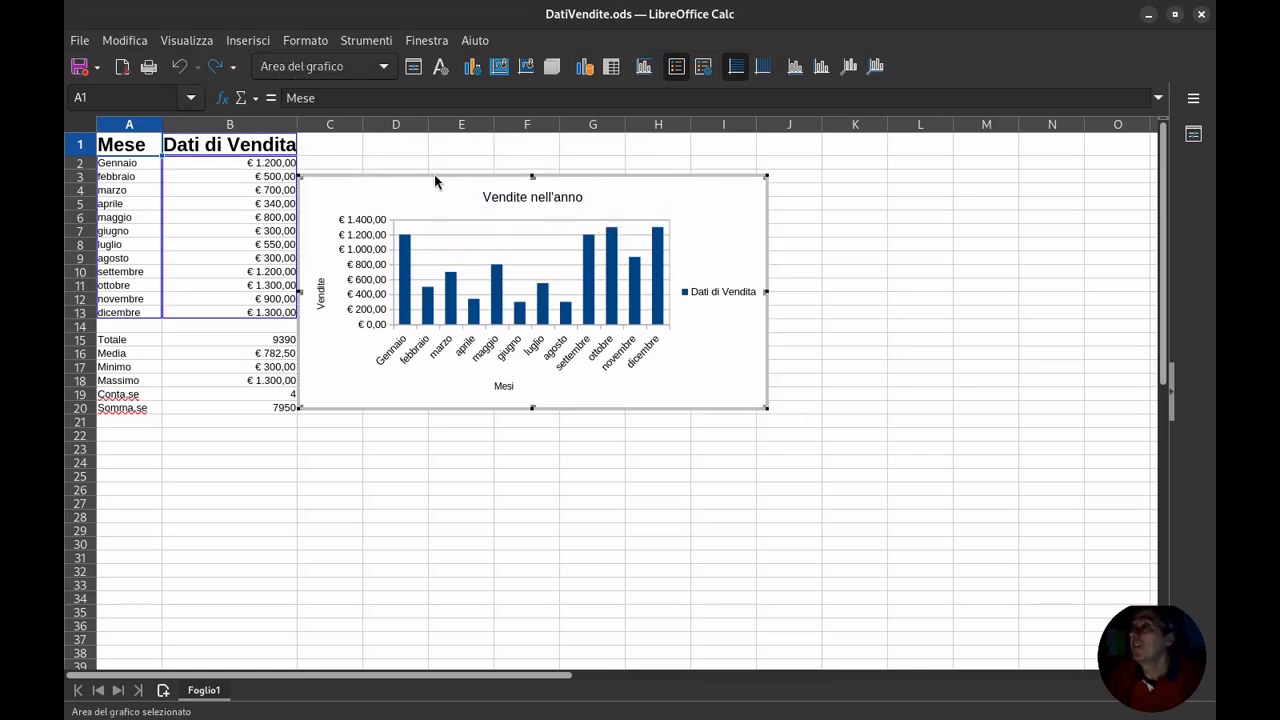
pyautogui.click(499, 208)
pyautogui.click(623, 377)
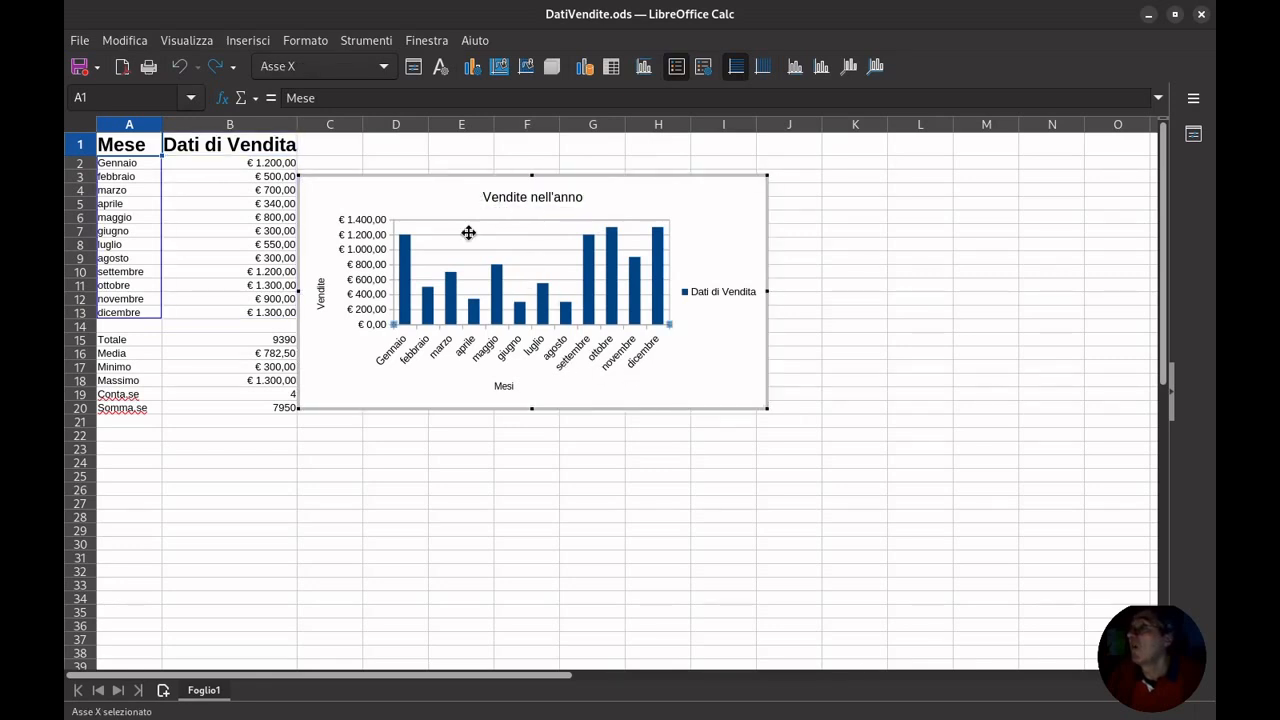
# Move the chart beneath the sales data so its upper edge sits at about row 20
pyautogui.moveTo(320, 174); pyautogui.dragTo(556, 341)
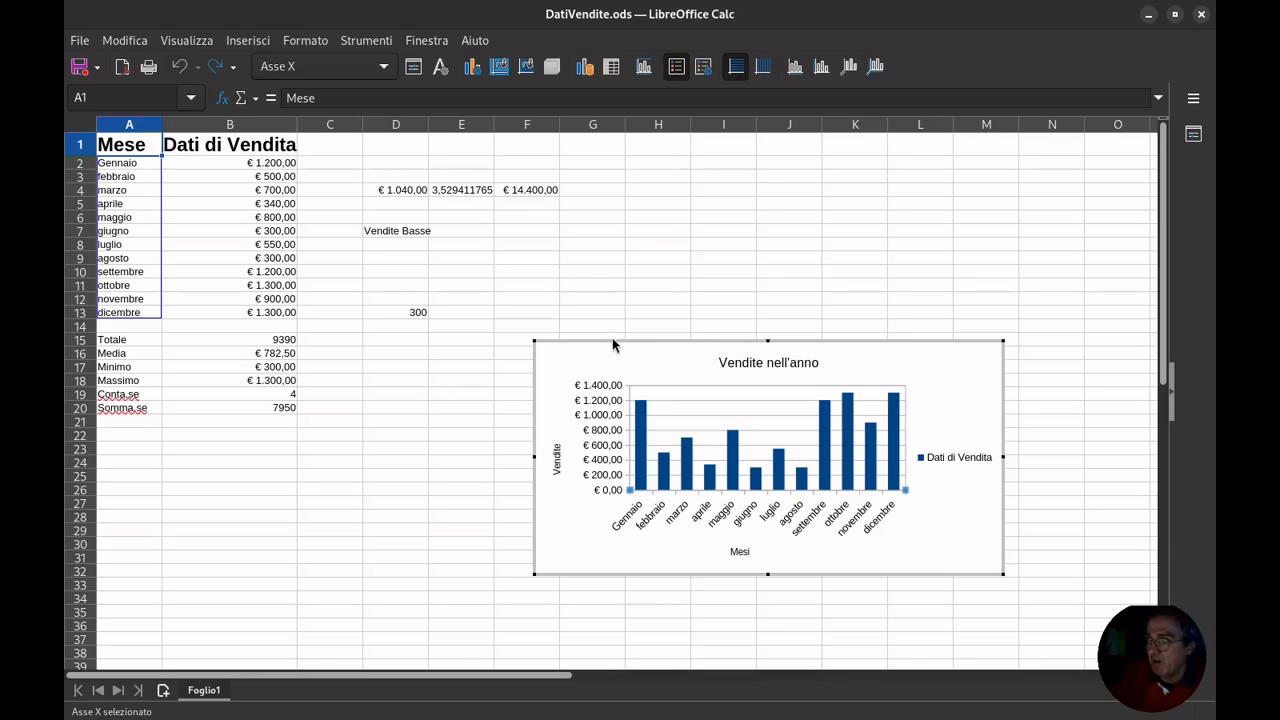
pyautogui.moveTo(608, 342); pyautogui.dragTo(348, 434)
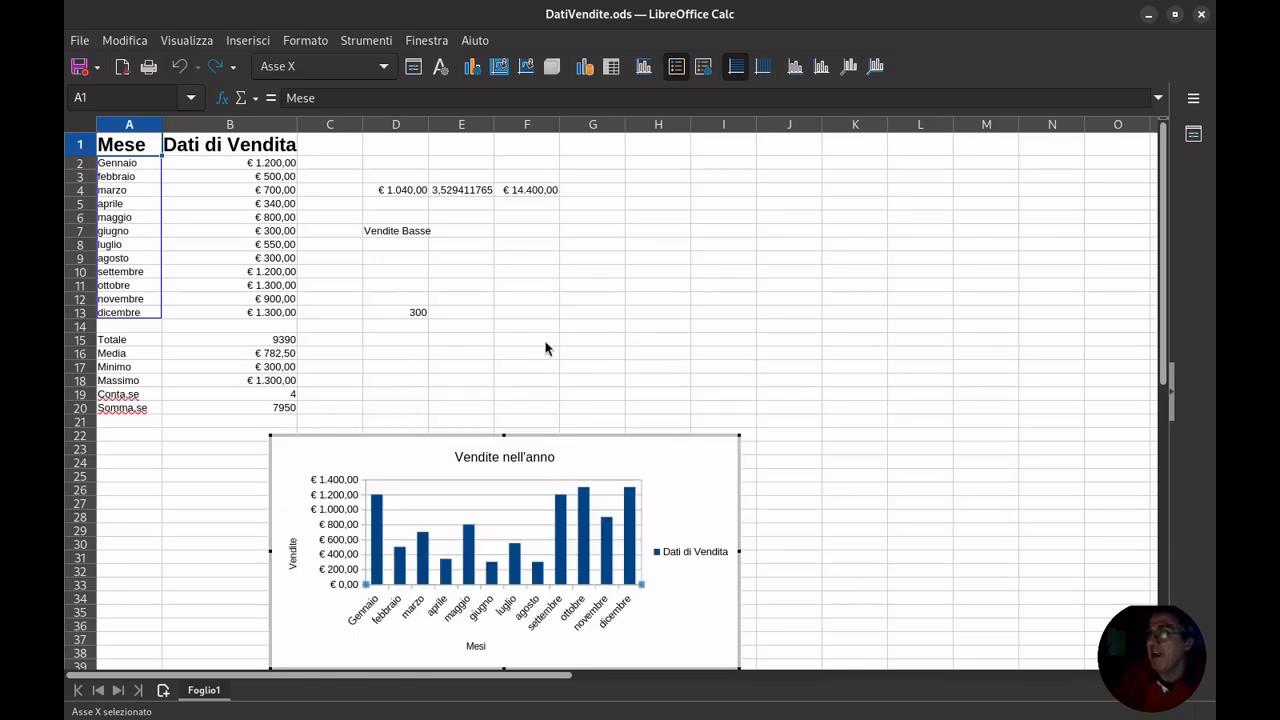
pyautogui.click(621, 357)
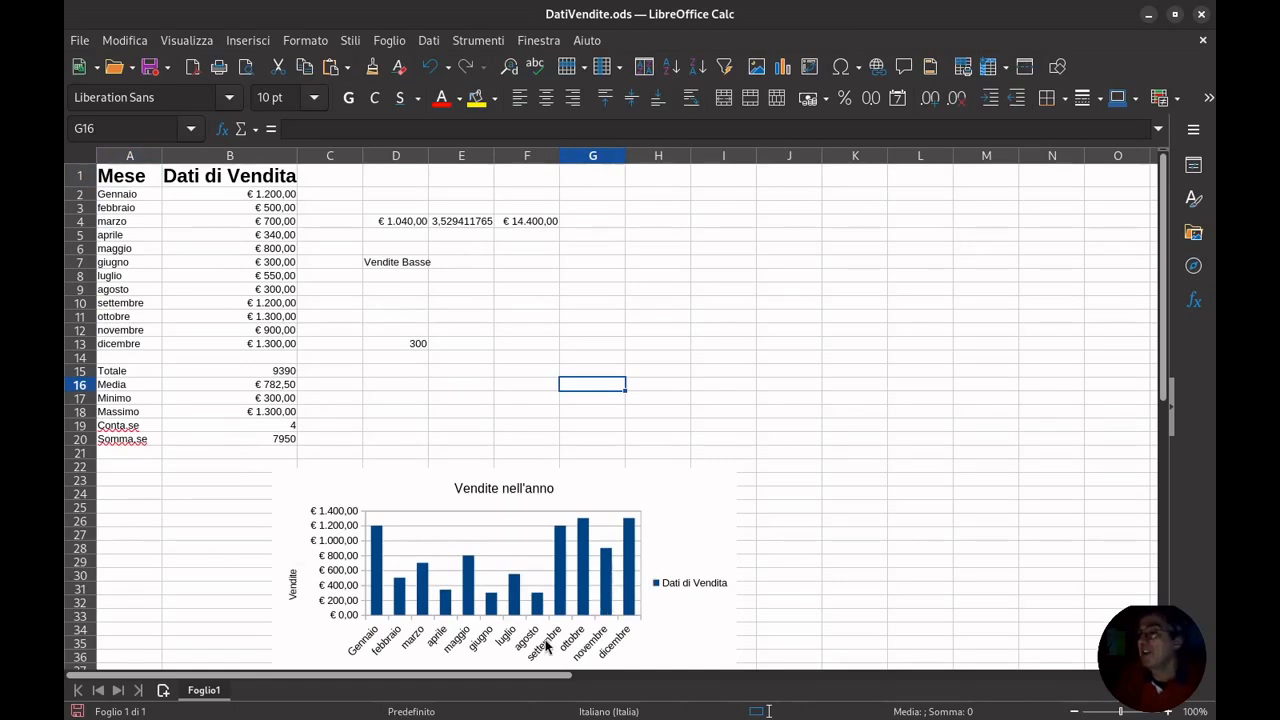
pyautogui.click(530, 552)
pyautogui.moveTo(508, 468); pyautogui.dragTo(510, 436)
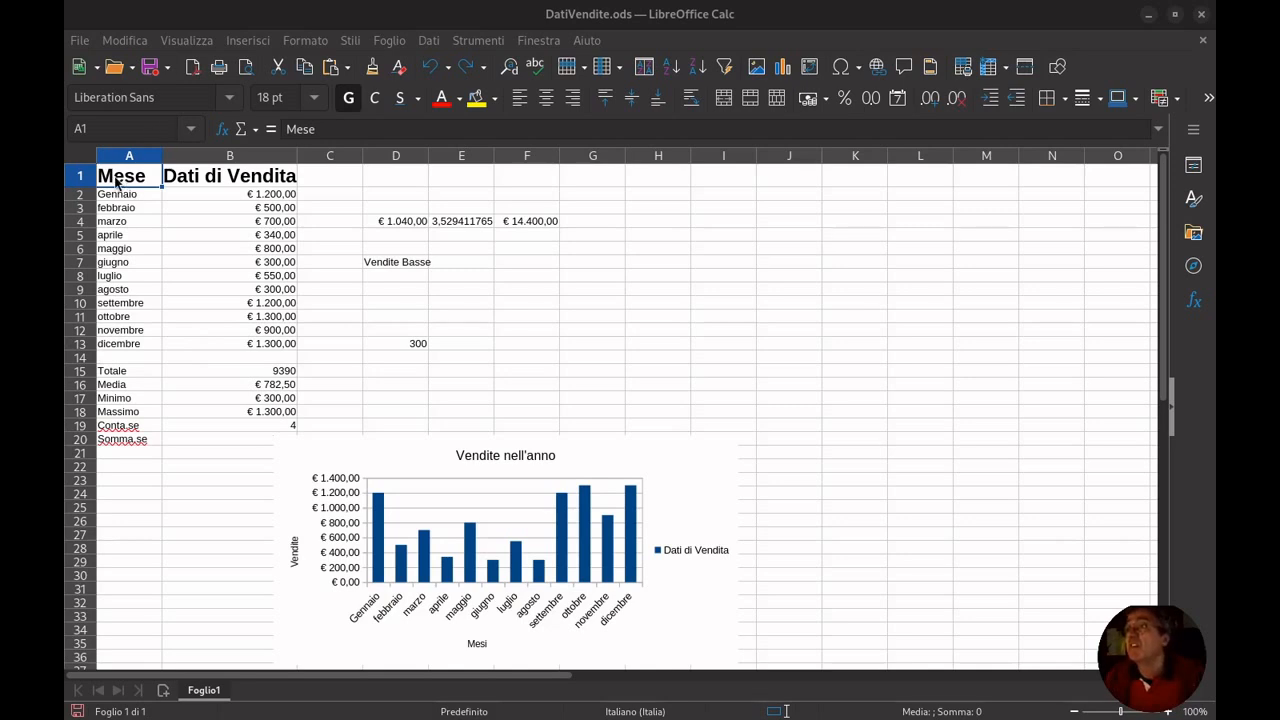
# Start a new pivot table using the current selection A1:B13, the months and their sales, as its source
pyautogui.moveTo(117, 182); pyautogui.dragTo(280, 348)
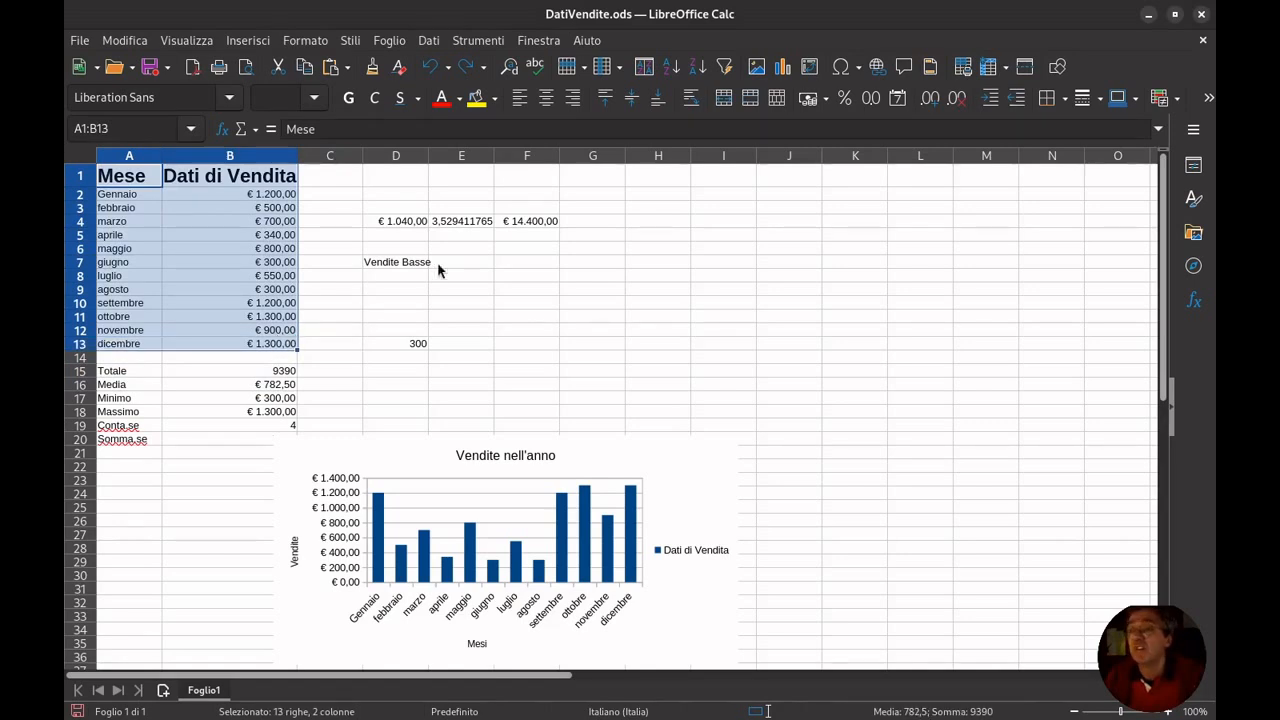
pyautogui.click(478, 41)
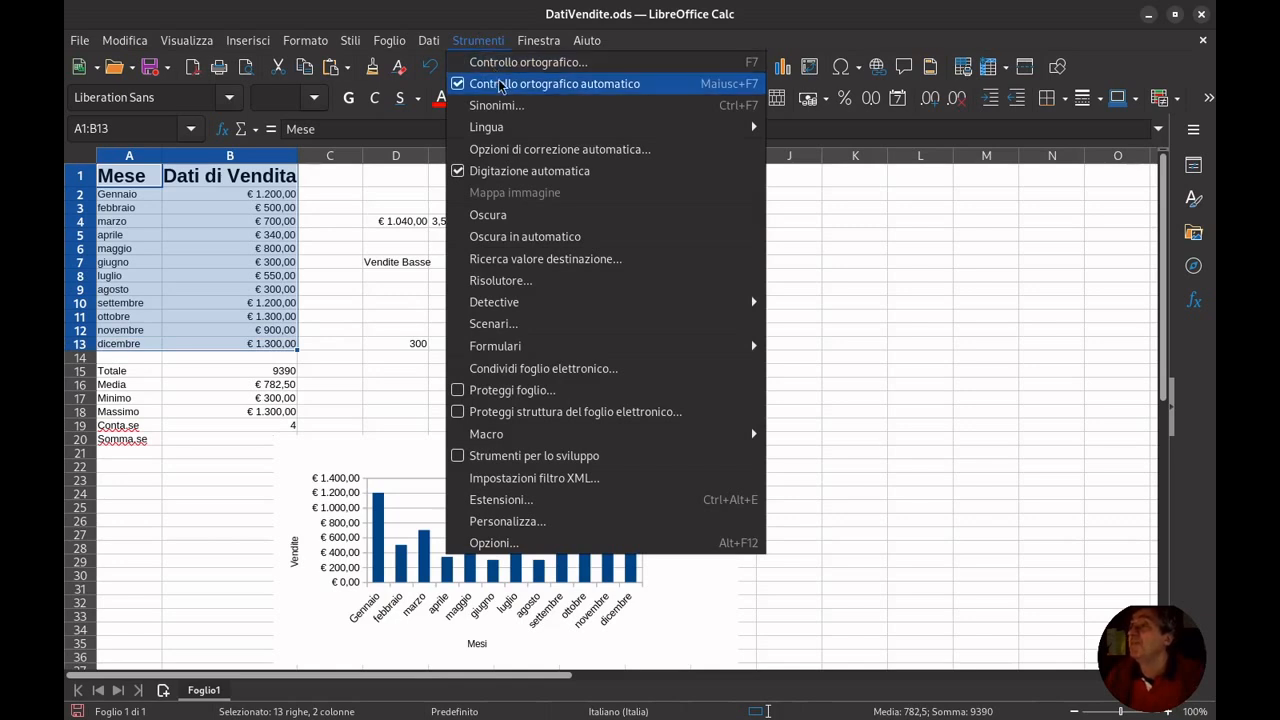
pyautogui.moveTo(430, 42)
pyautogui.moveTo(512, 237)
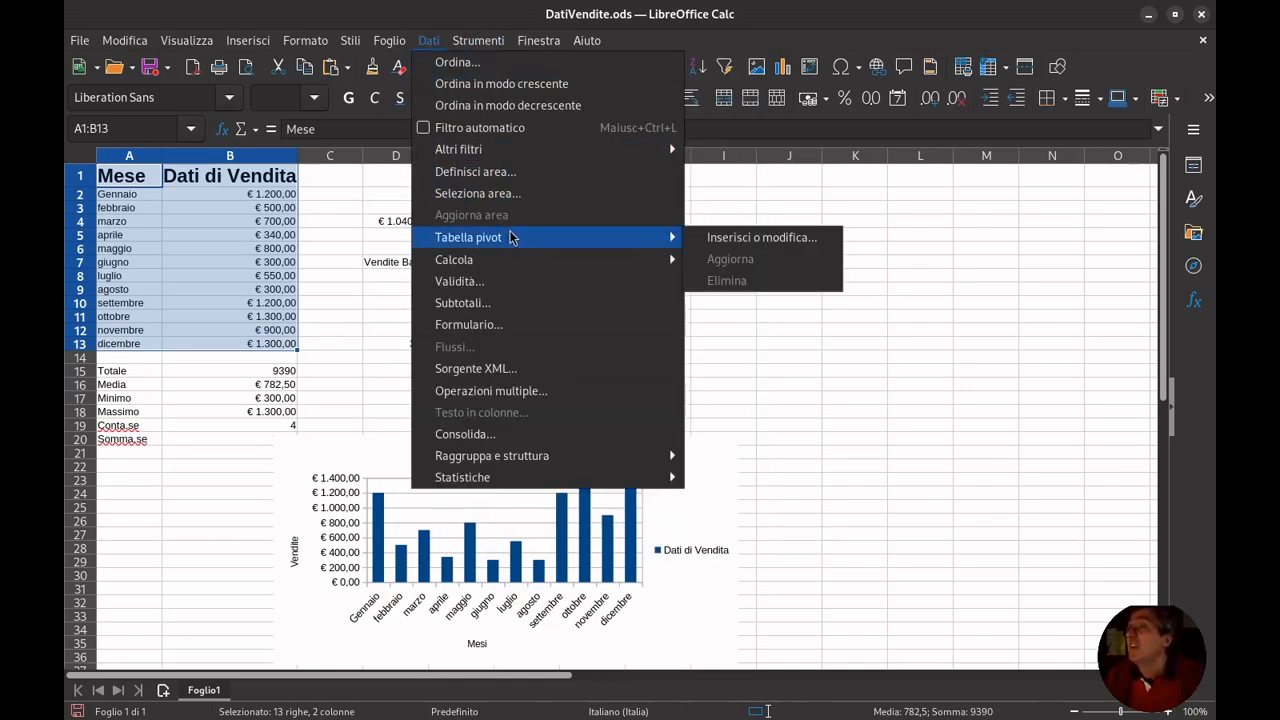
pyautogui.click(747, 237)
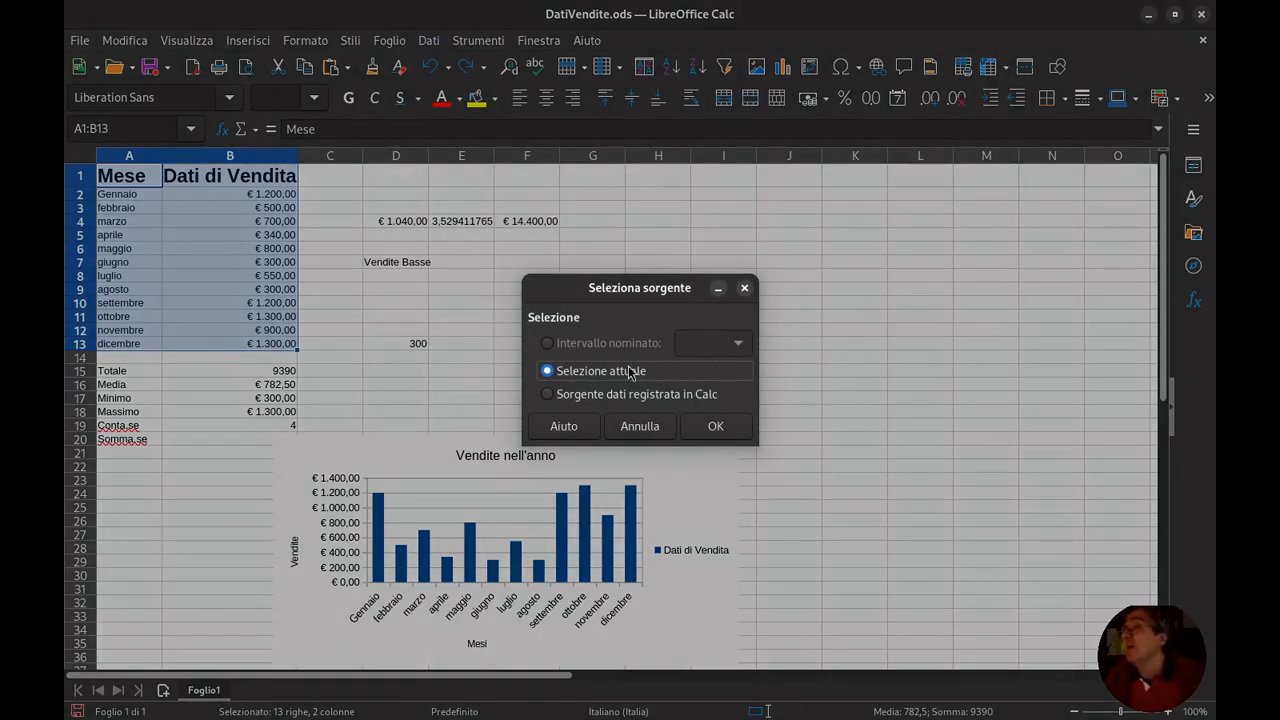
pyautogui.click(716, 427)
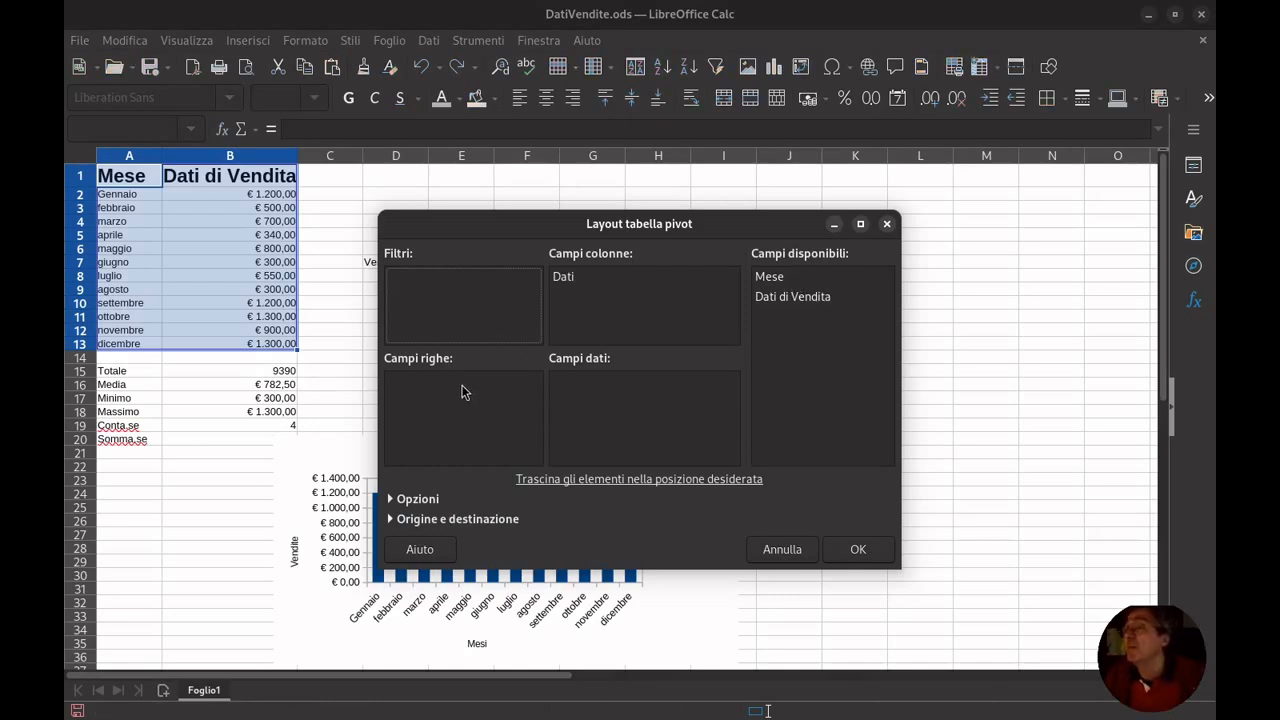
# Lay out the pivot table with Mese as row field and Dati di Vendita as data field, and create it
pyautogui.click(782, 284)
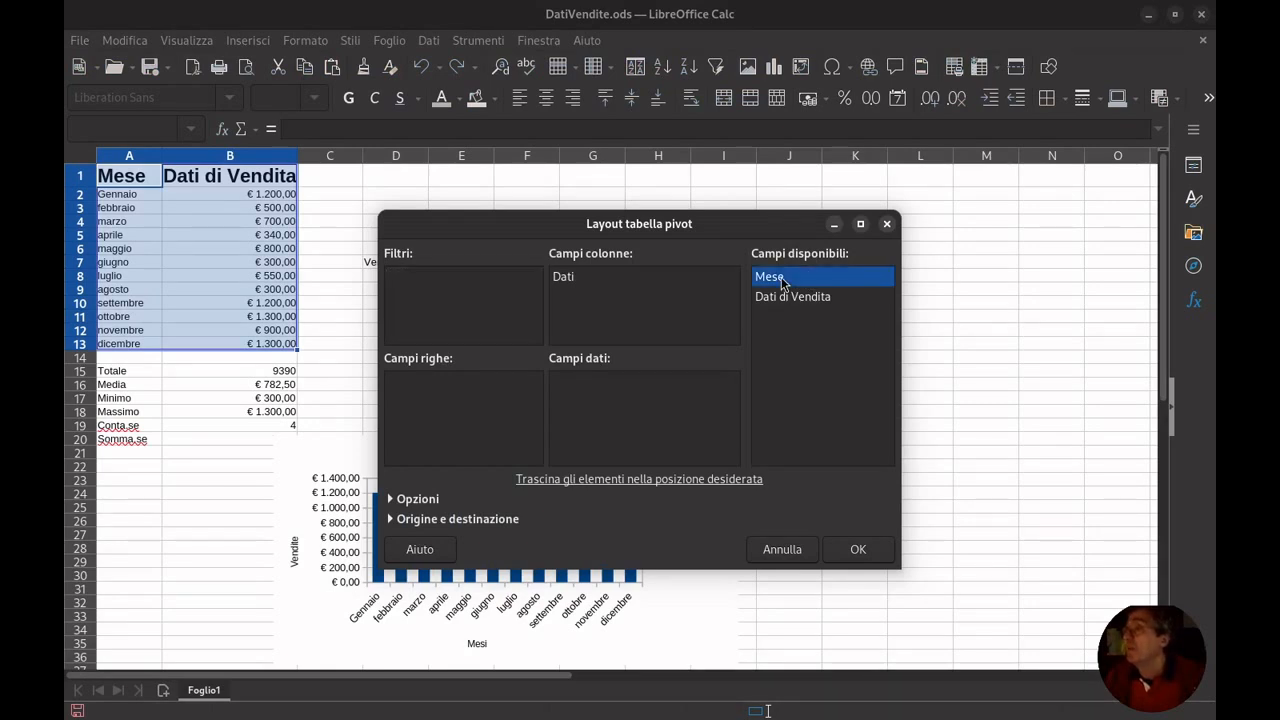
pyautogui.moveTo(782, 284); pyautogui.dragTo(470, 390)
pyautogui.moveTo(798, 305); pyautogui.dragTo(597, 387)
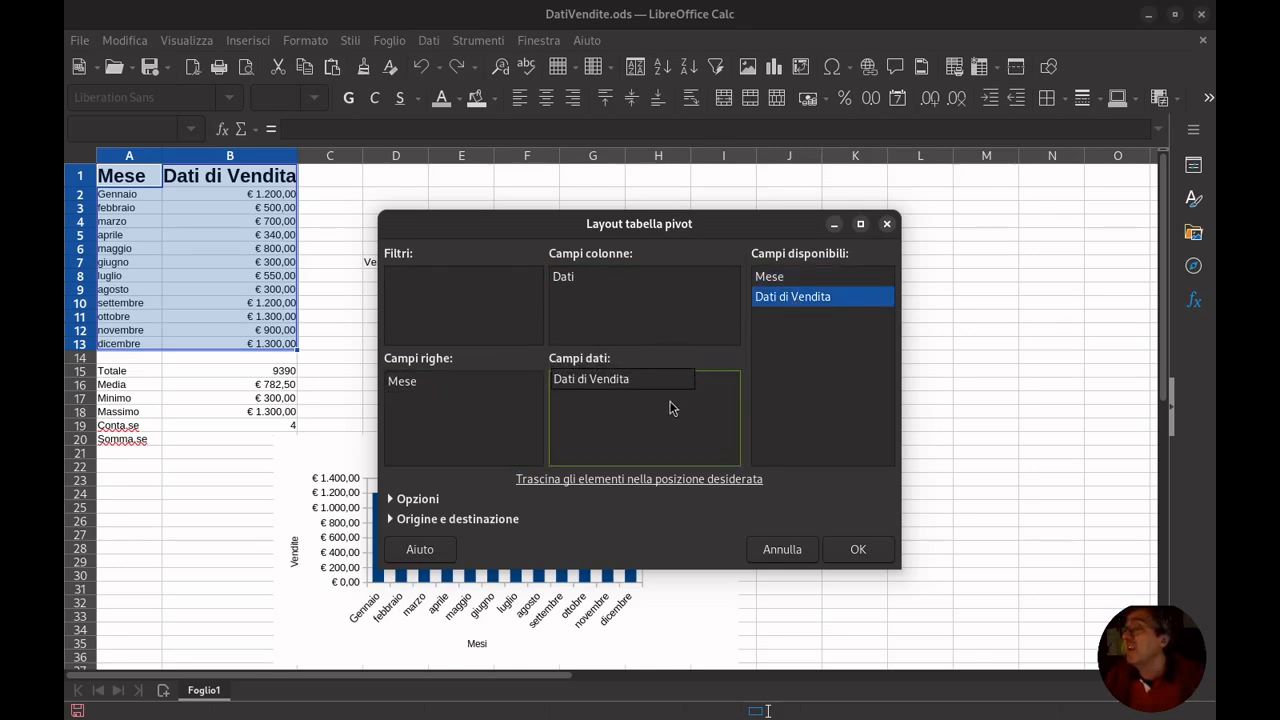
pyautogui.moveTo(670, 407); pyautogui.dragTo(672, 408)
pyautogui.click(856, 549)
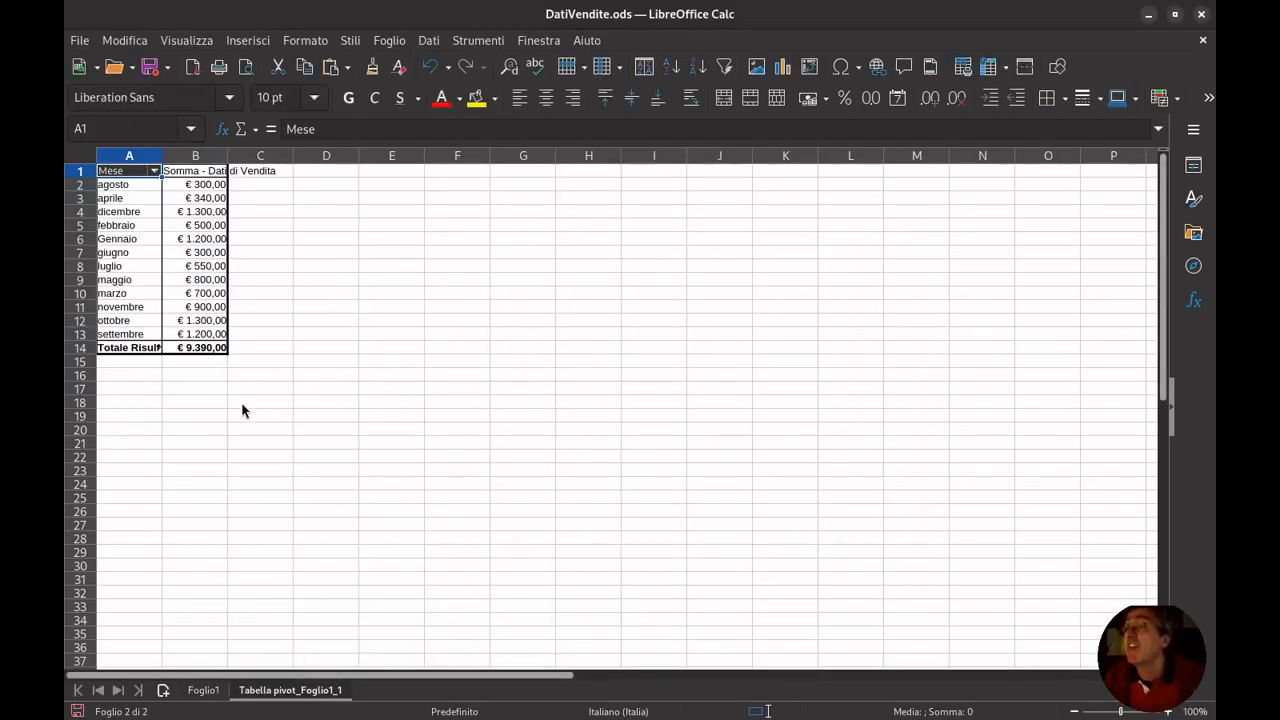
# Filter the pivot table's Mese field to exclude aprile, dicembre, febbraio, Gennaio, giugno, luglio, maggio and marzo
pyautogui.click(154, 173)
pyautogui.click(154, 173)
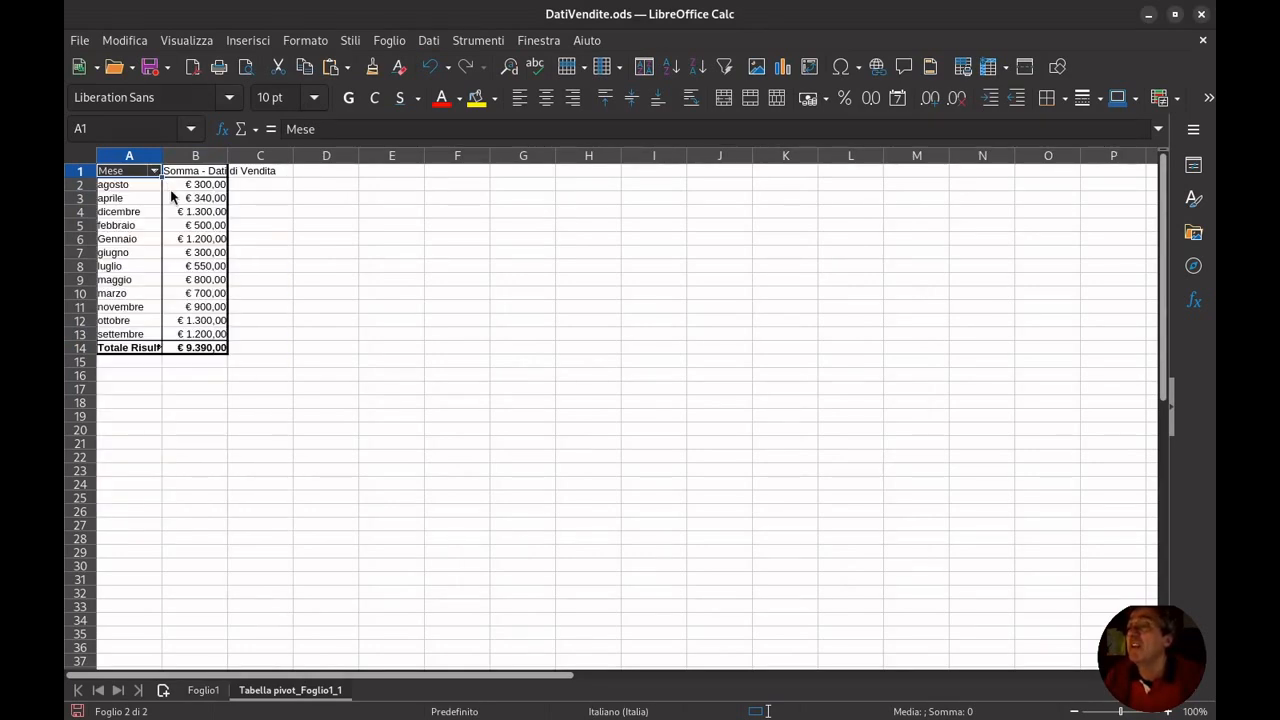
pyautogui.click(154, 173)
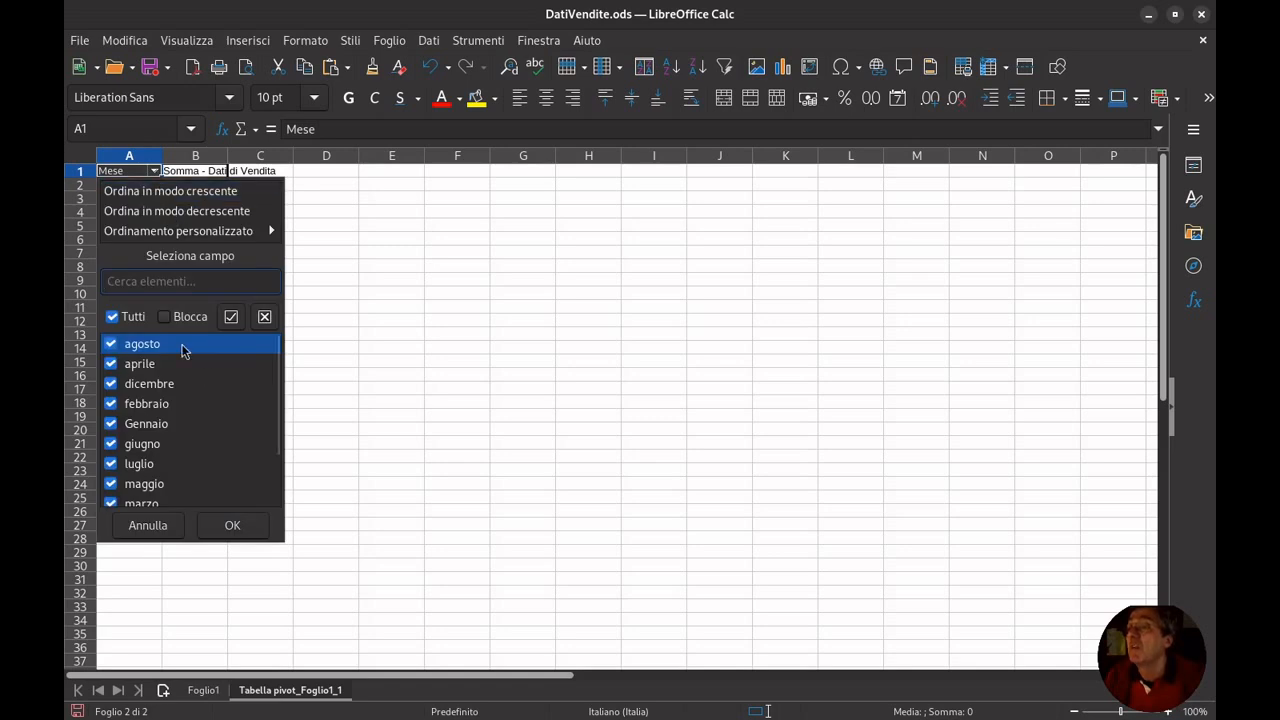
pyautogui.click(110, 363)
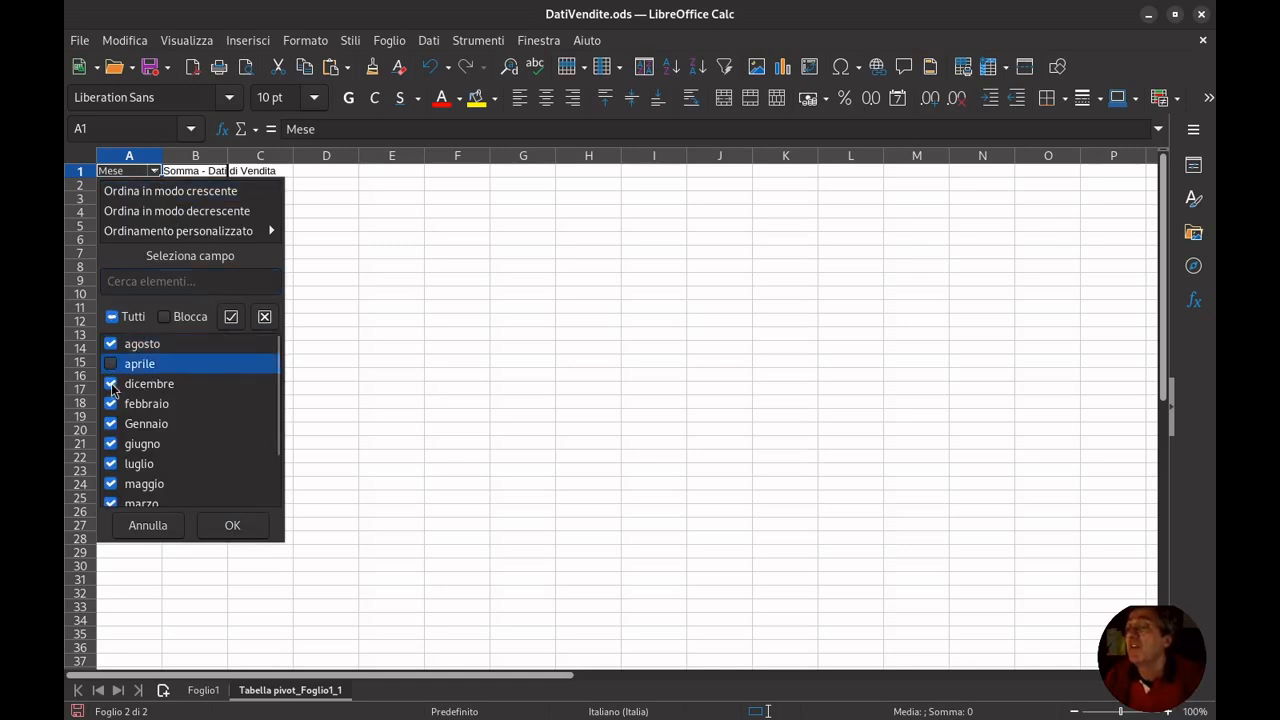
pyautogui.click(110, 383)
pyautogui.click(110, 403)
pyautogui.click(110, 423)
pyautogui.click(111, 464)
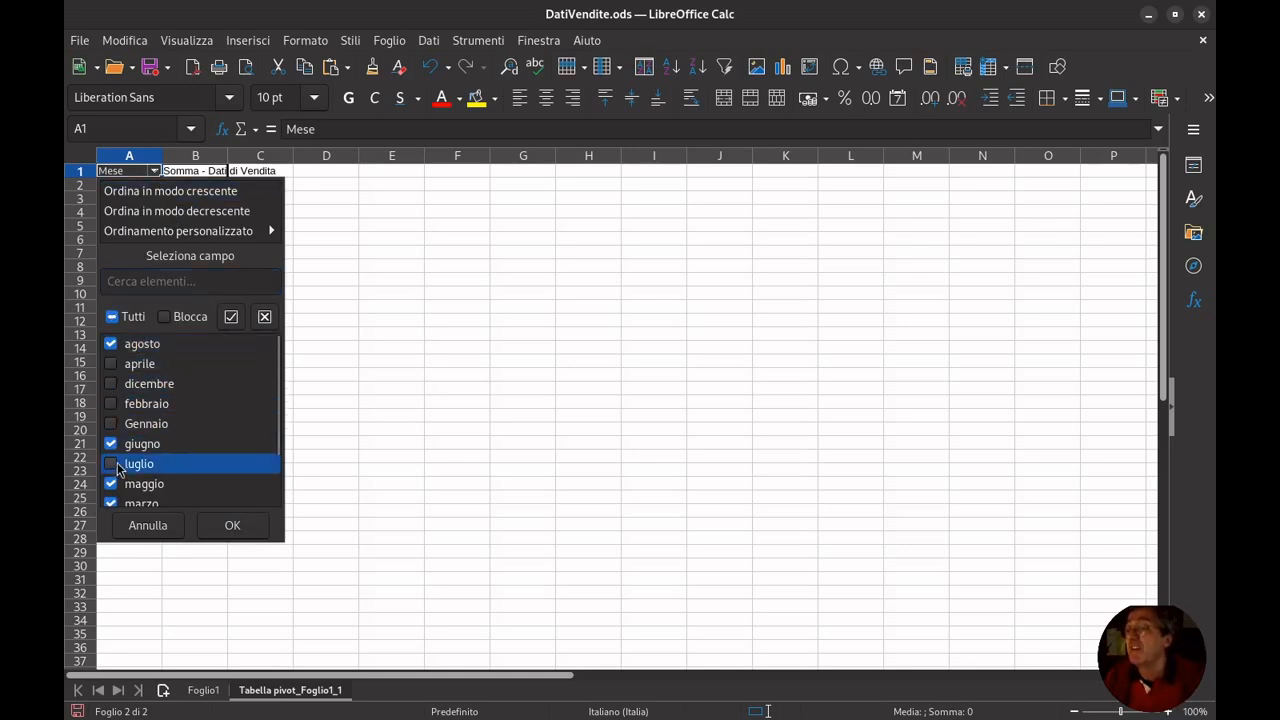
pyautogui.click(111, 443)
pyautogui.click(110, 484)
pyautogui.click(110, 503)
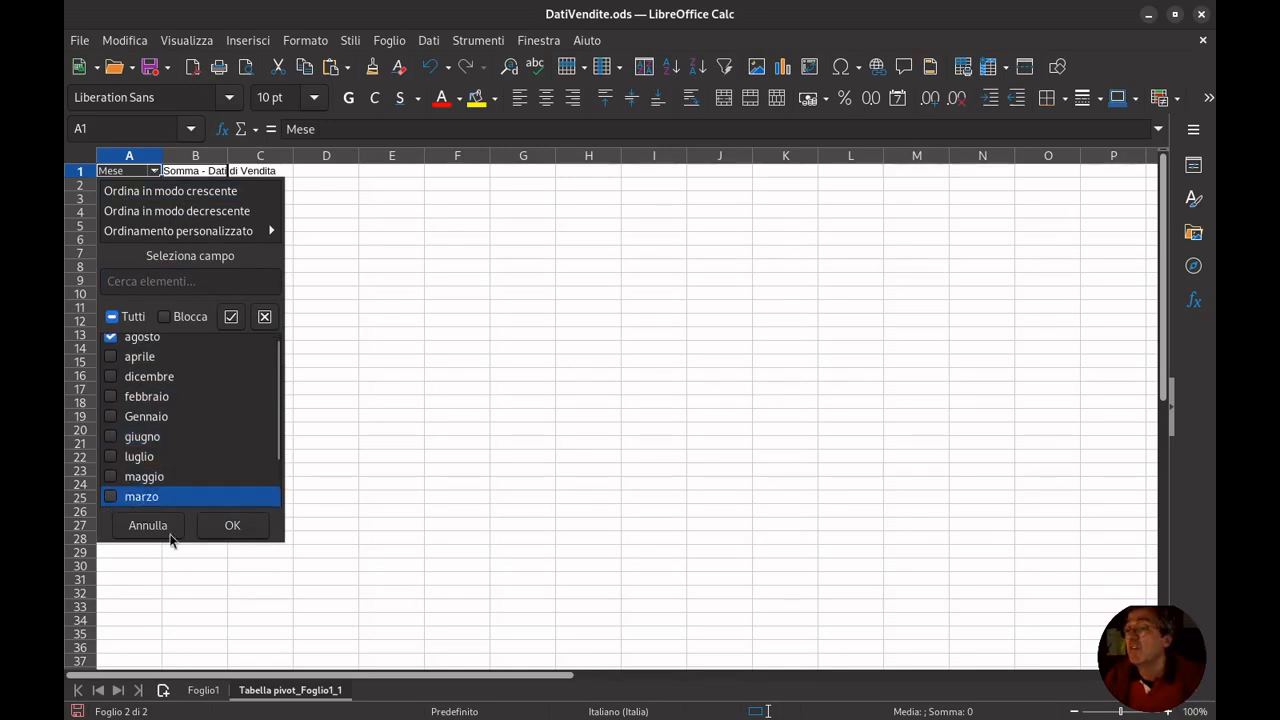
pyautogui.click(233, 536)
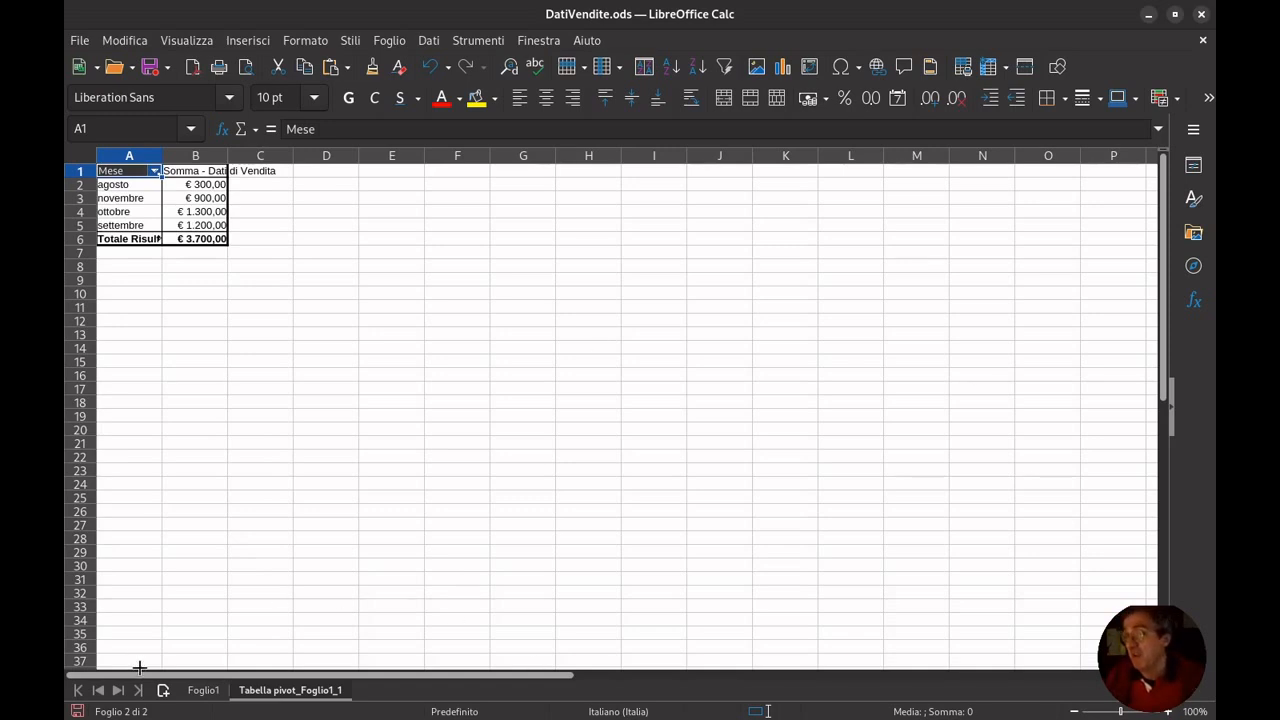
# Return to the Foglio1 sheet and turn on the AutoFilter for the sales data
pyautogui.click(208, 690)
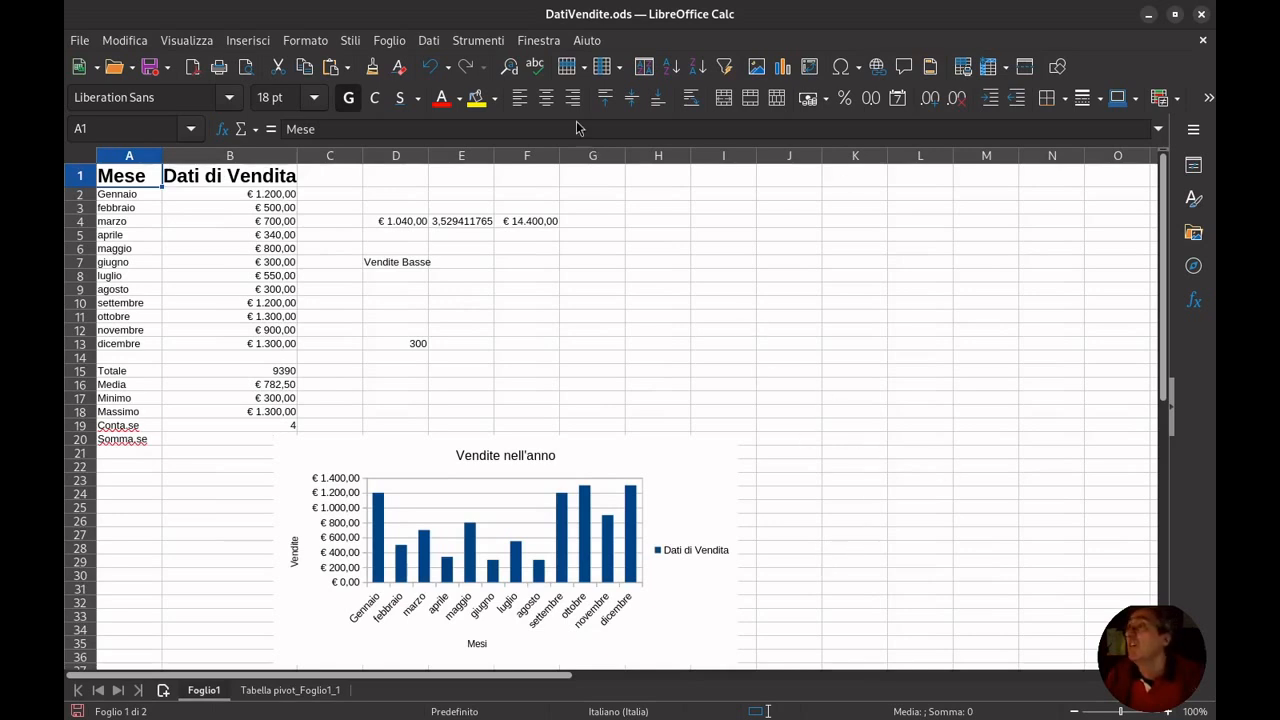
pyautogui.click(428, 42)
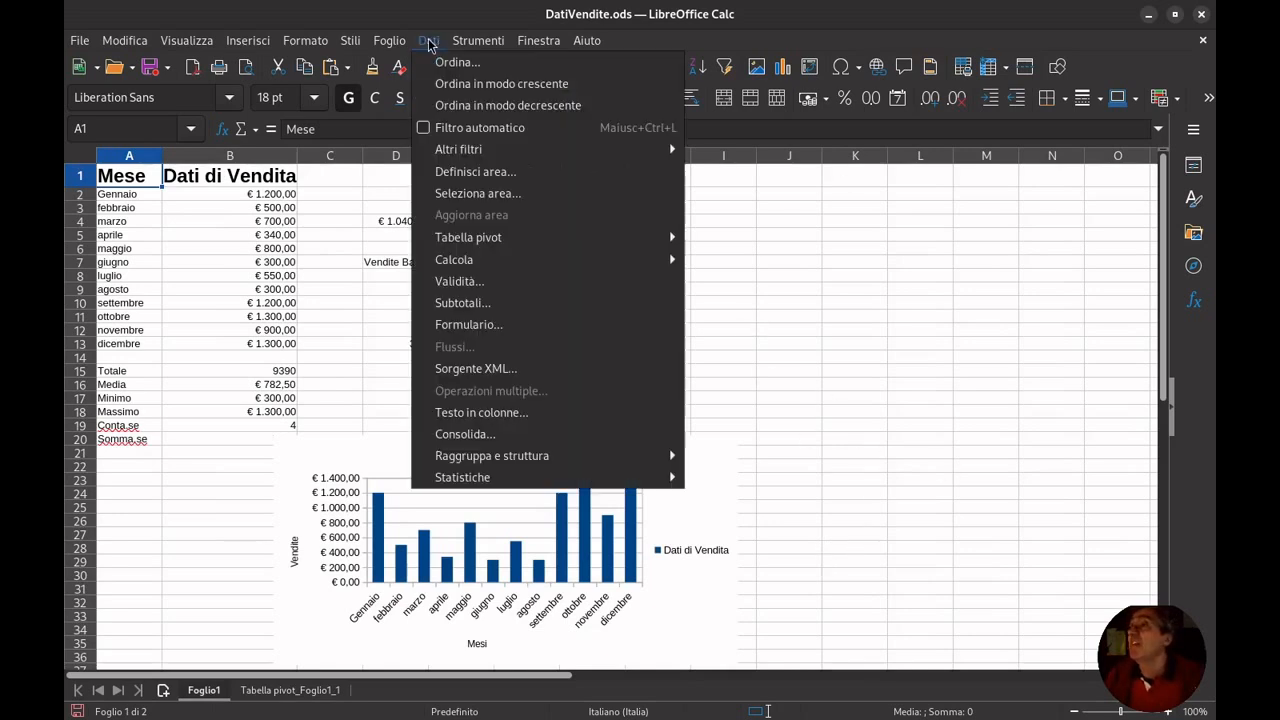
pyautogui.moveTo(511, 156)
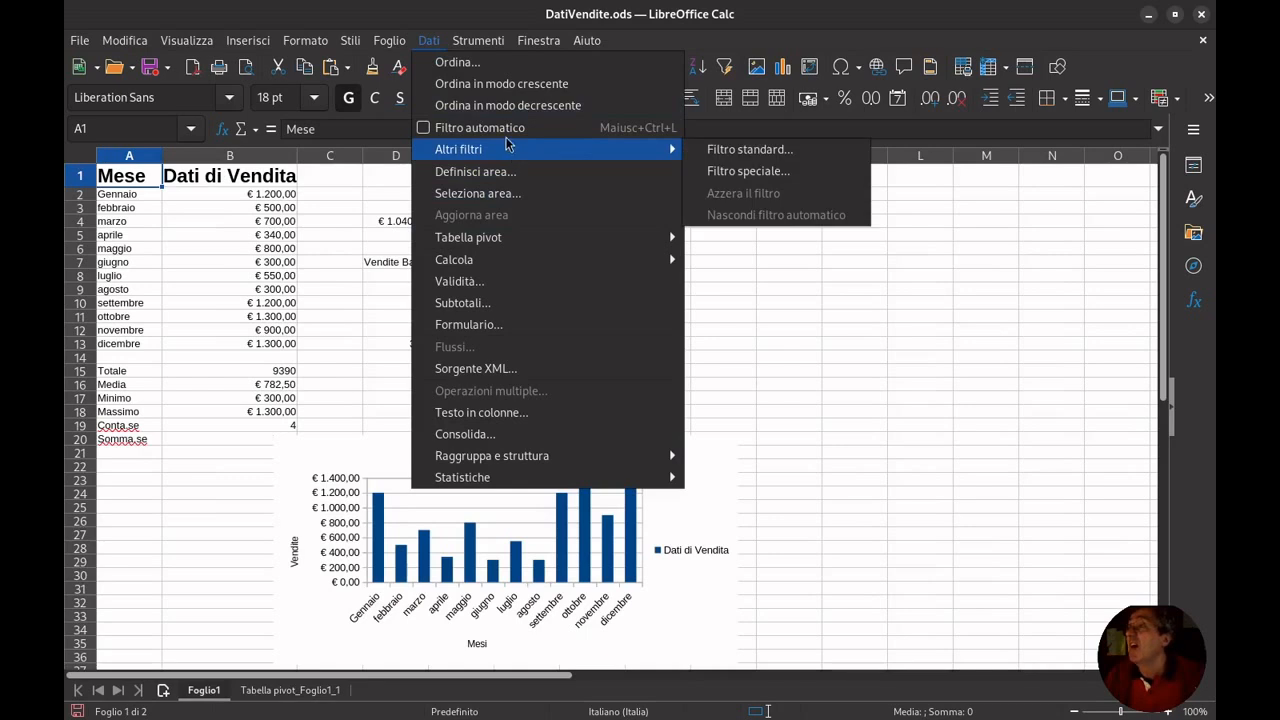
pyautogui.click(506, 128)
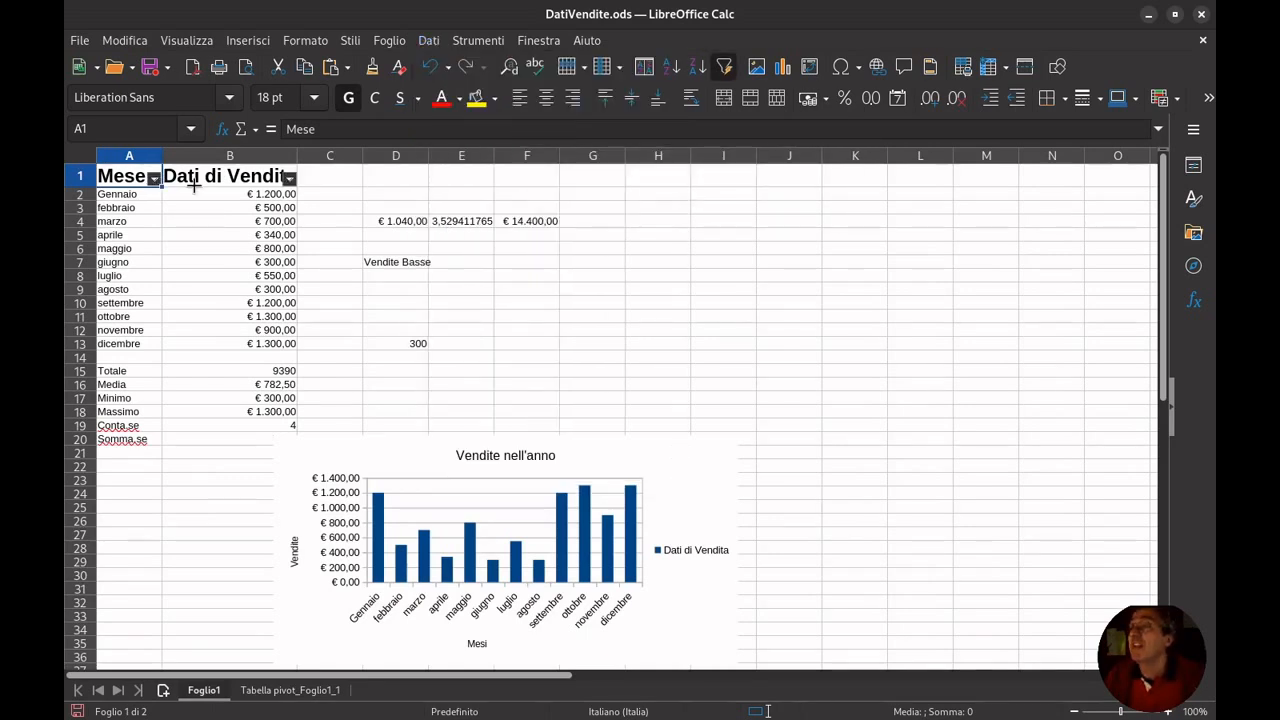
# Filter the Dati di Vendita column to show only the € 500,00 value
pyautogui.click(289, 178)
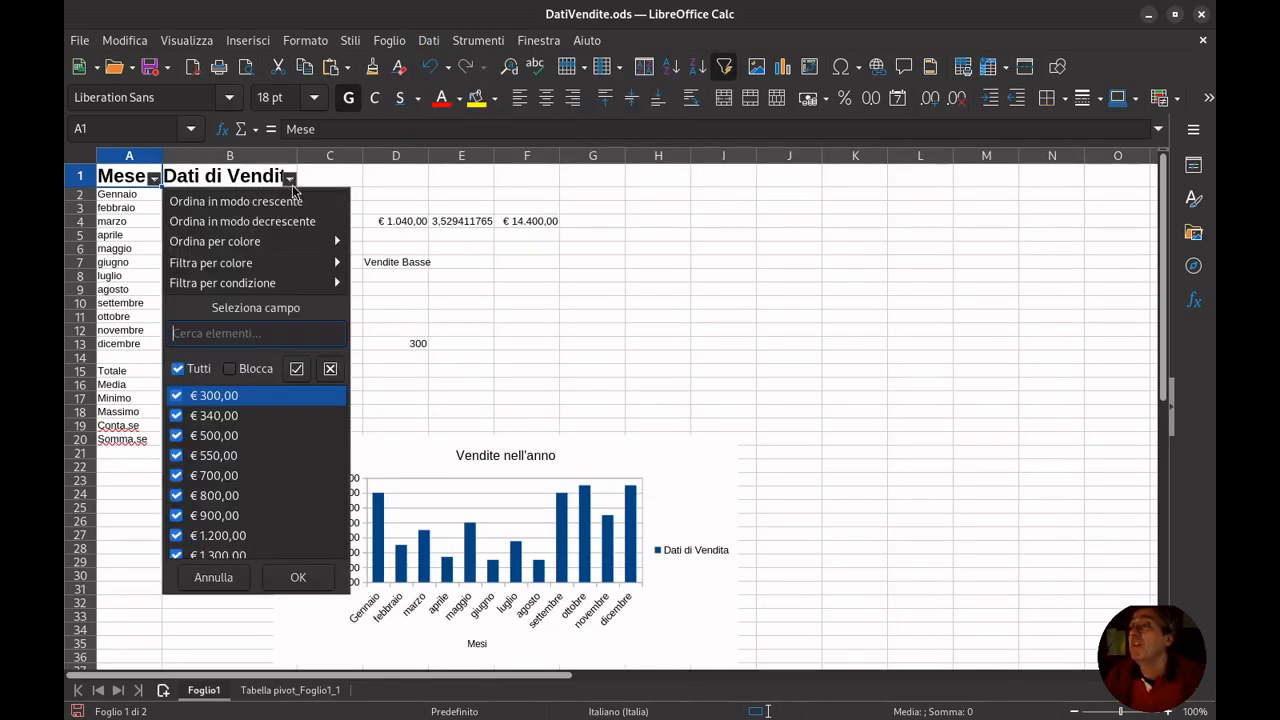
pyautogui.click(177, 396)
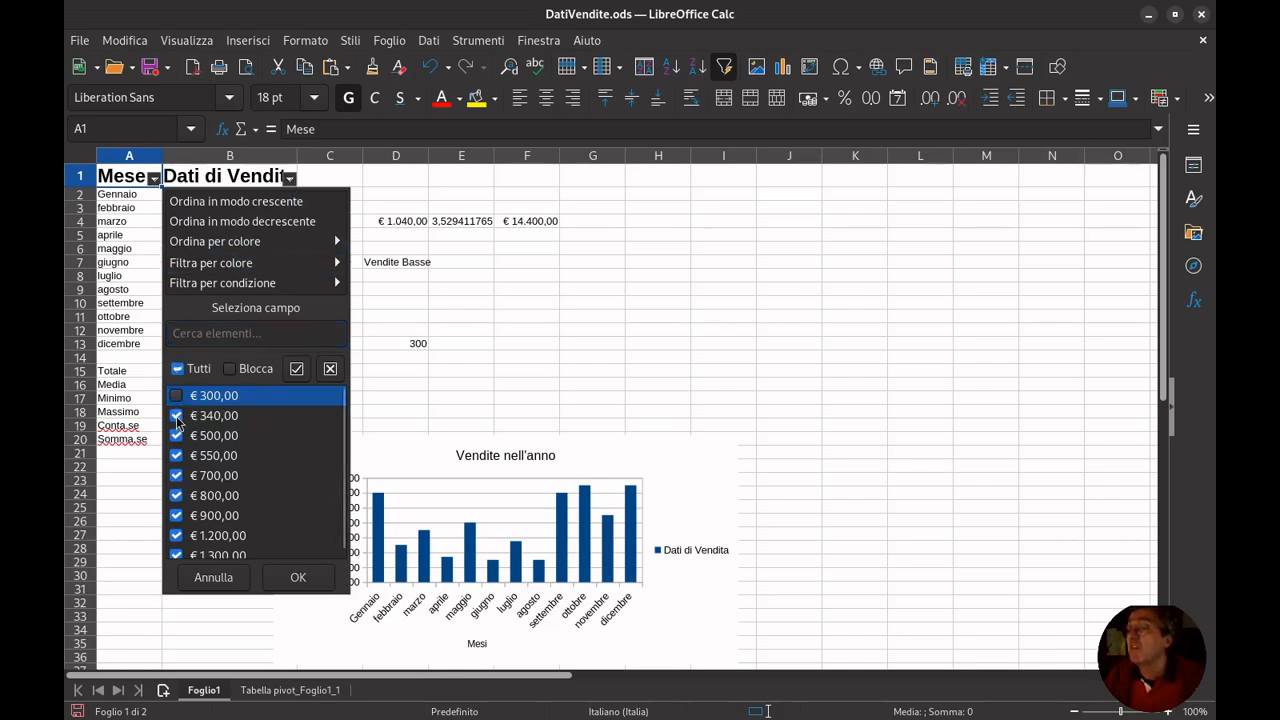
pyautogui.click(177, 415)
pyautogui.click(176, 476)
pyautogui.click(176, 496)
pyautogui.click(176, 516)
pyautogui.click(176, 536)
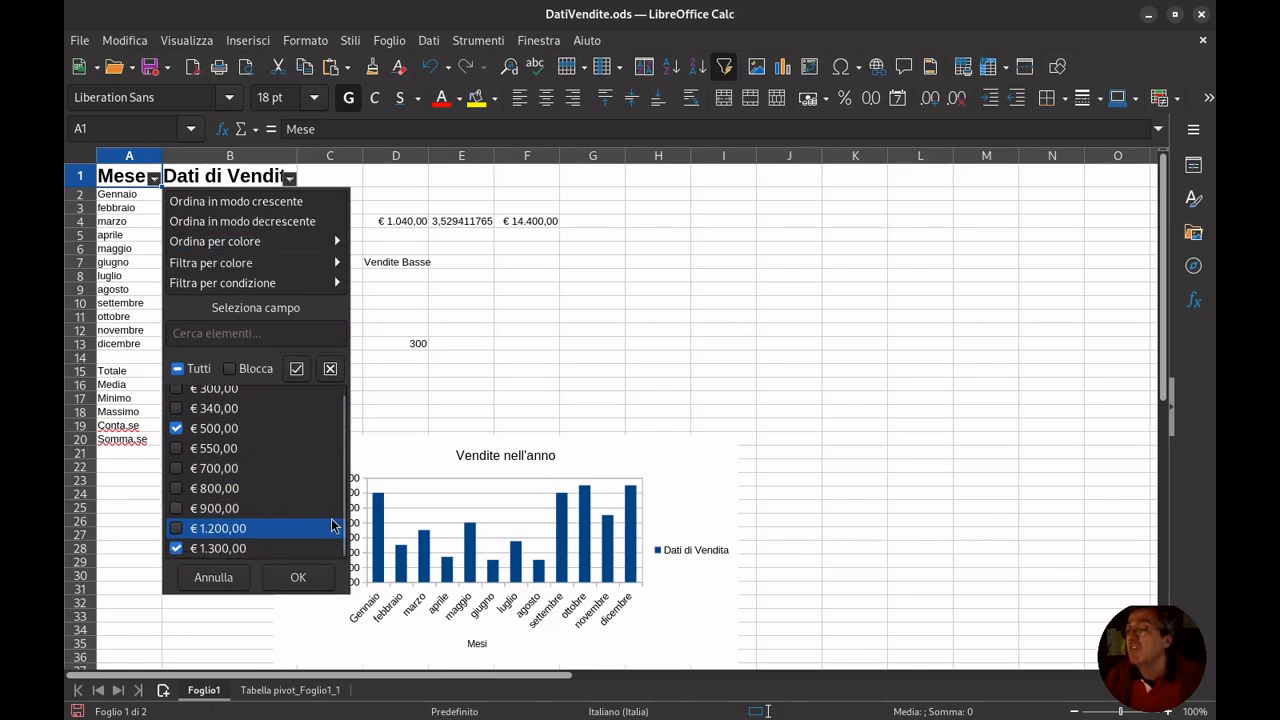
pyautogui.click(176, 556)
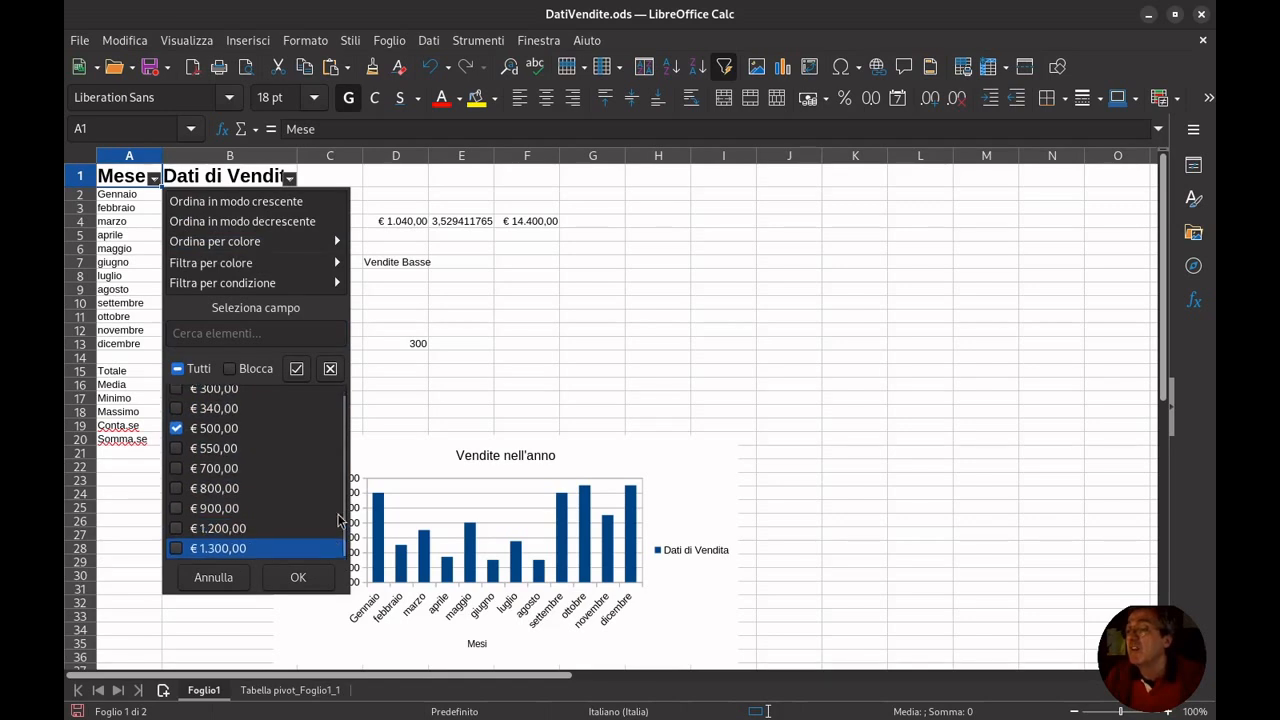
pyautogui.click(325, 580)
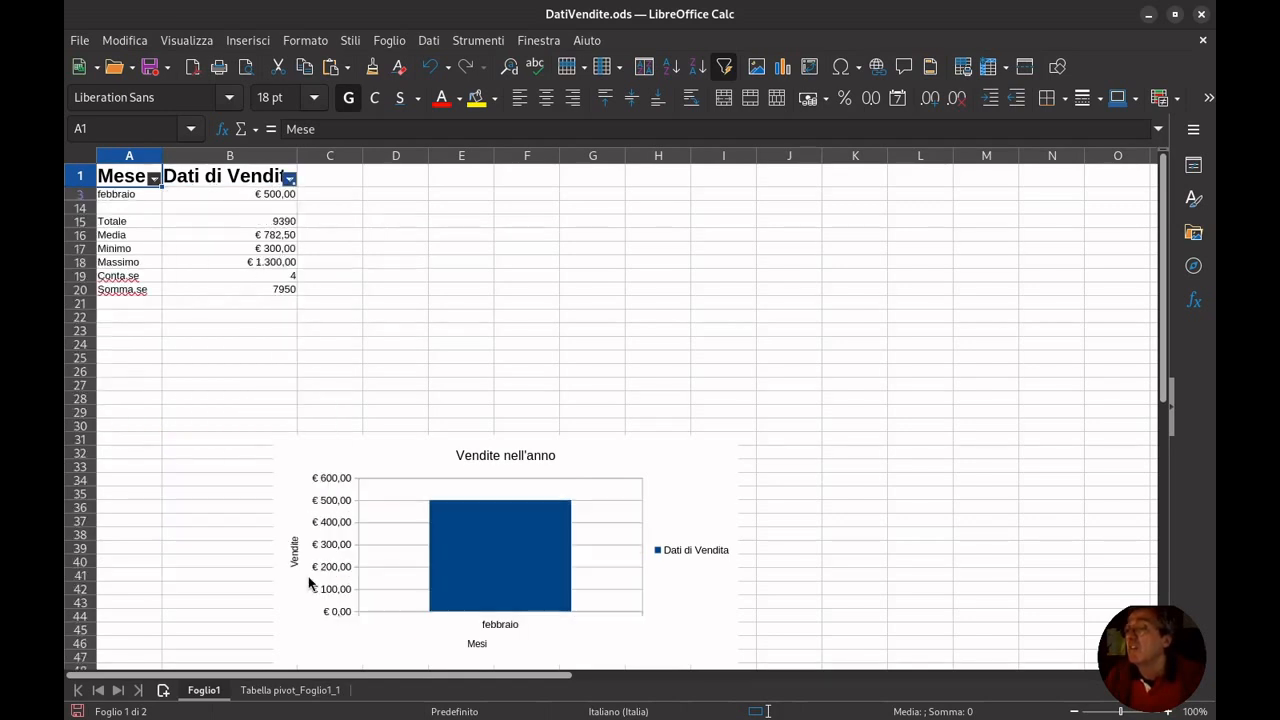
# Add the € 340,00 value to the Dati di Vendita column filter
pyautogui.click(289, 178)
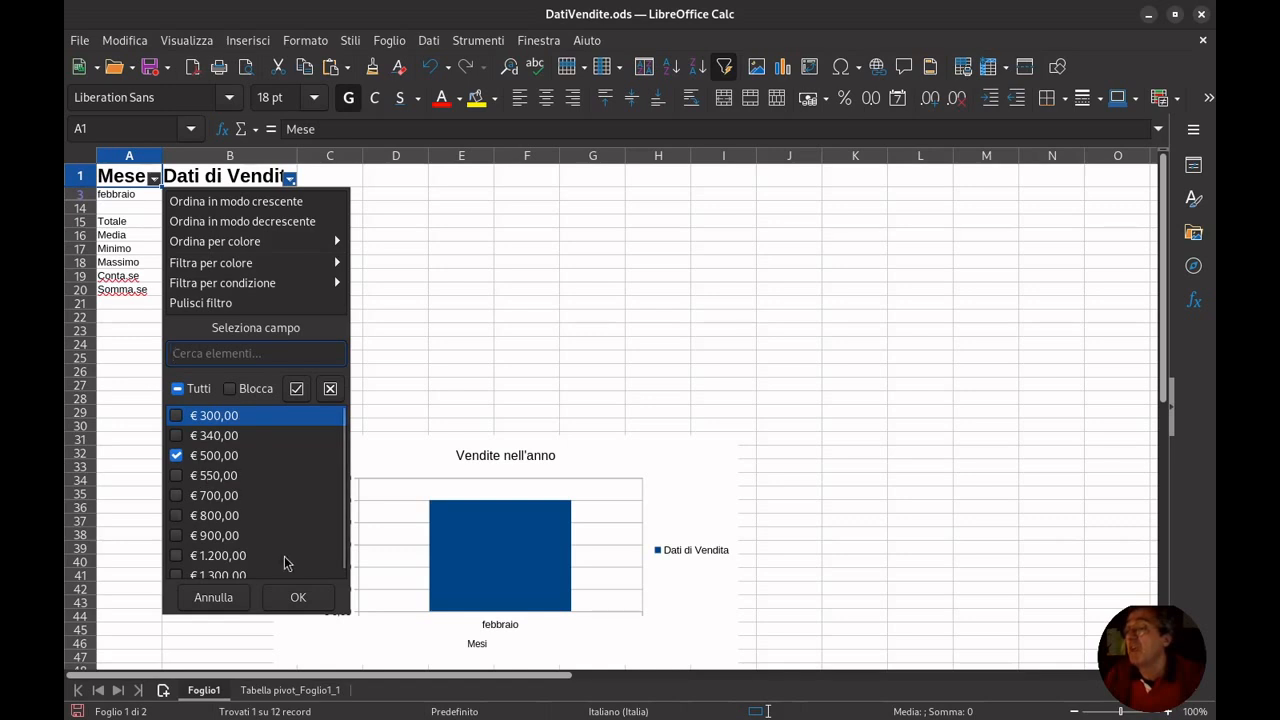
pyautogui.scroll(-1, 334, 530)
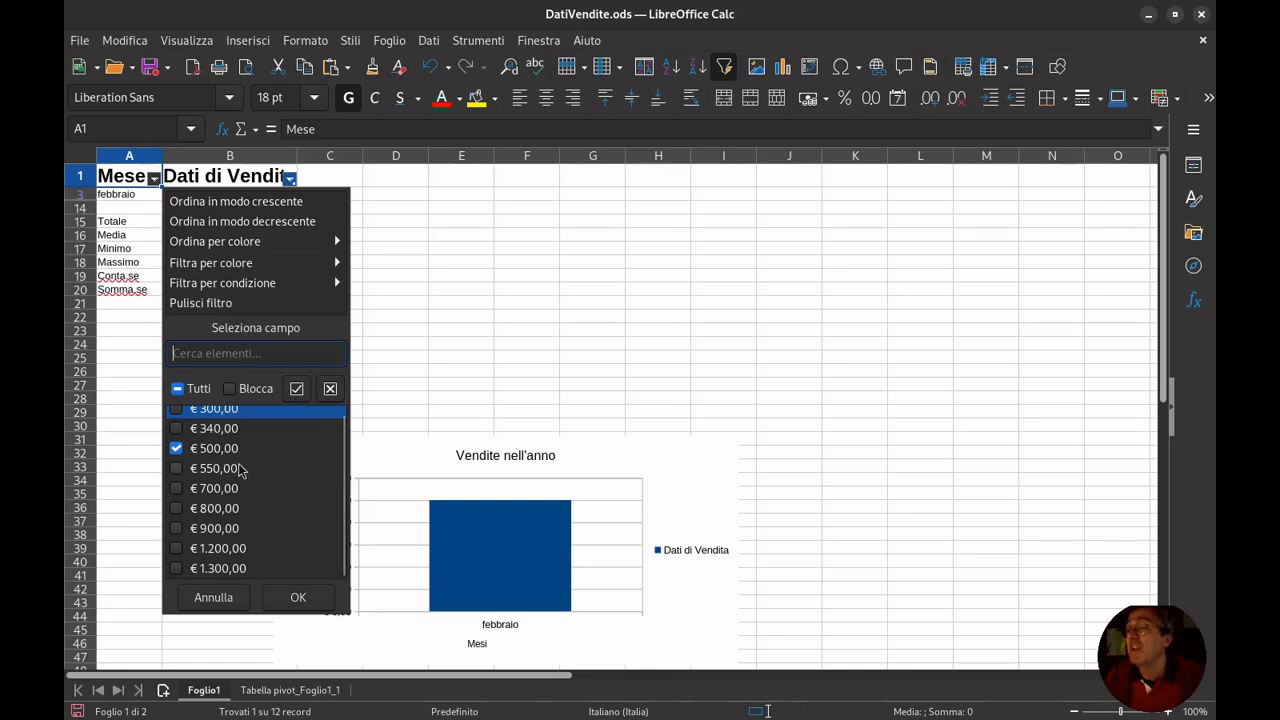
pyautogui.click(177, 430)
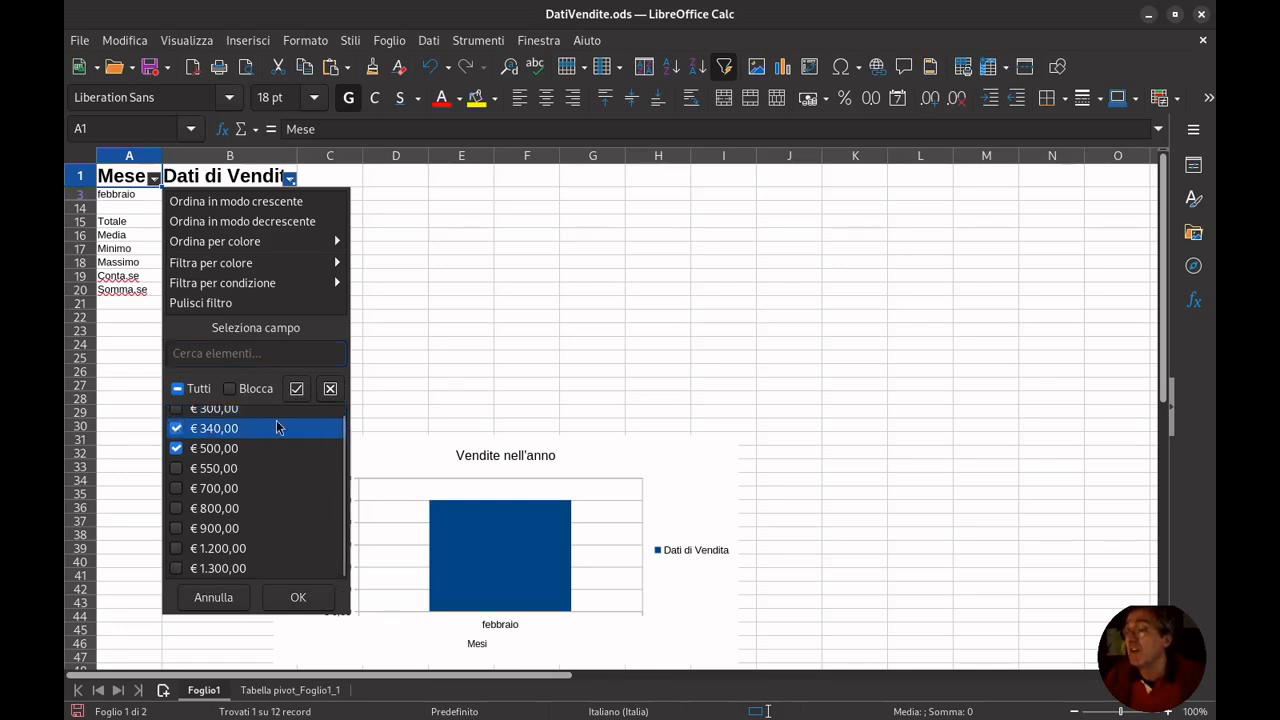
pyautogui.click(298, 598)
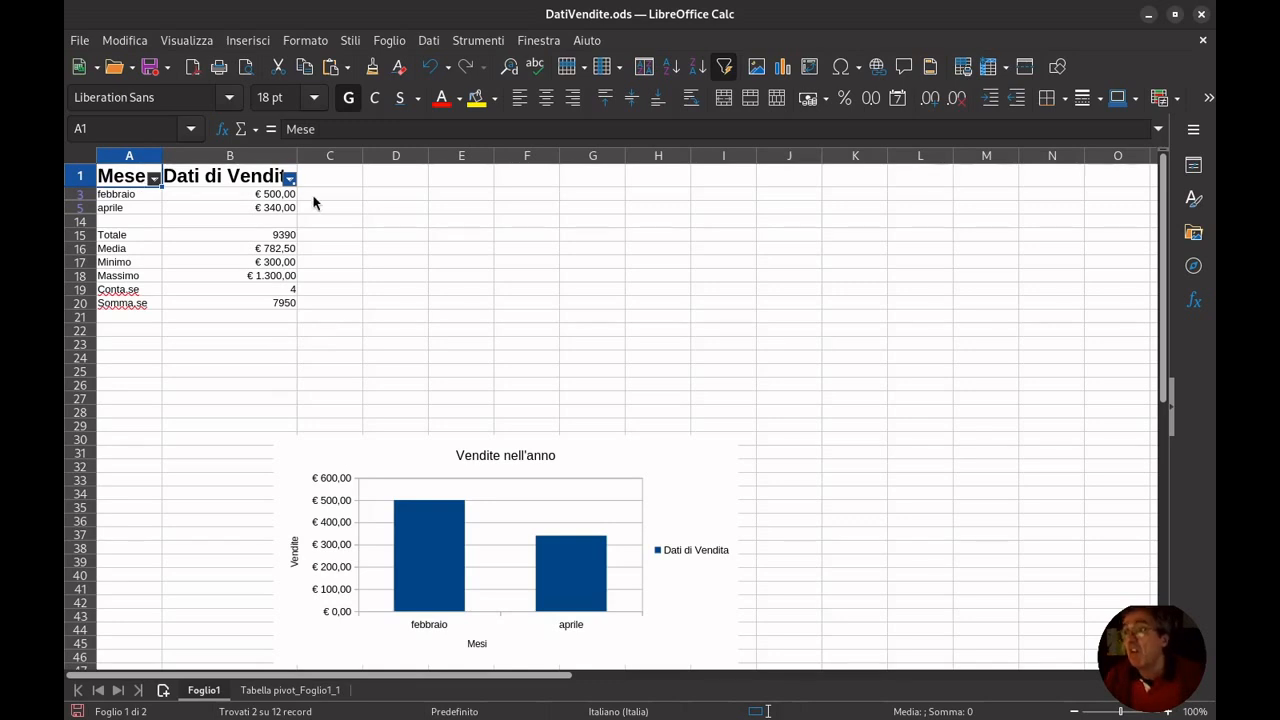
# Try to filter the Dati di Vendita column by selecting all values and searching for >500, and cancel the filter changes
pyautogui.click(289, 178)
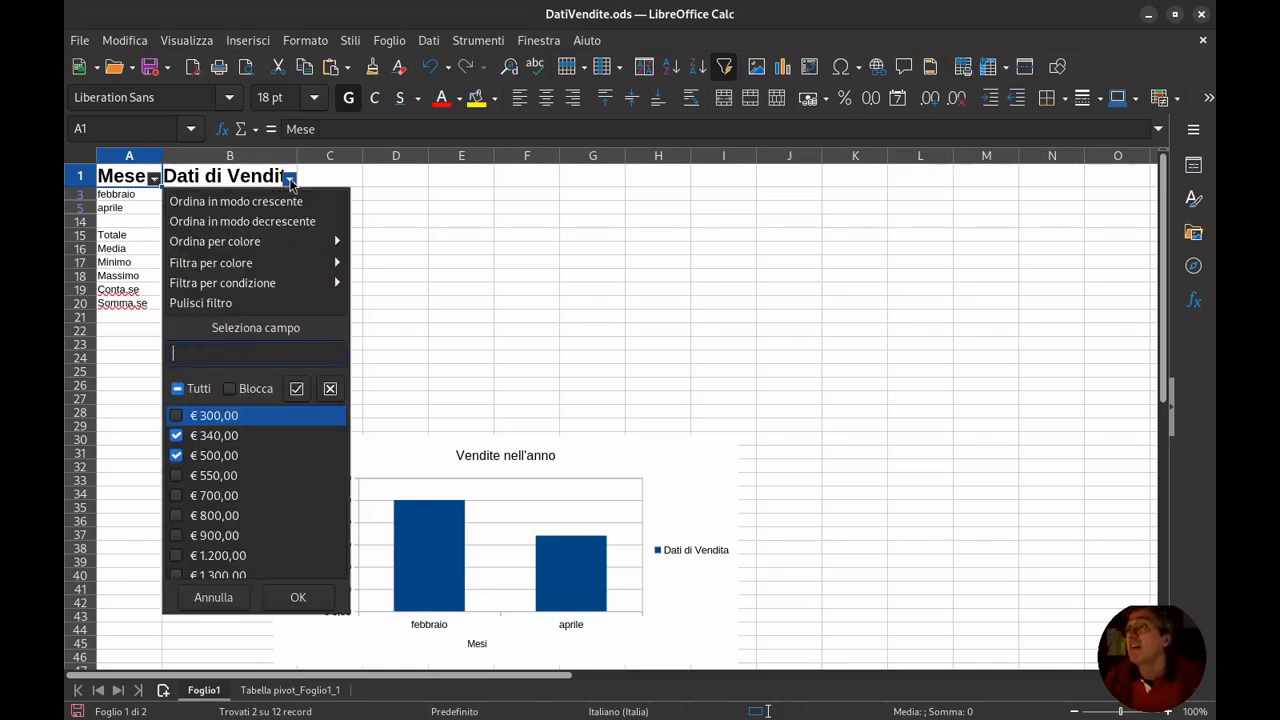
pyautogui.click(177, 389)
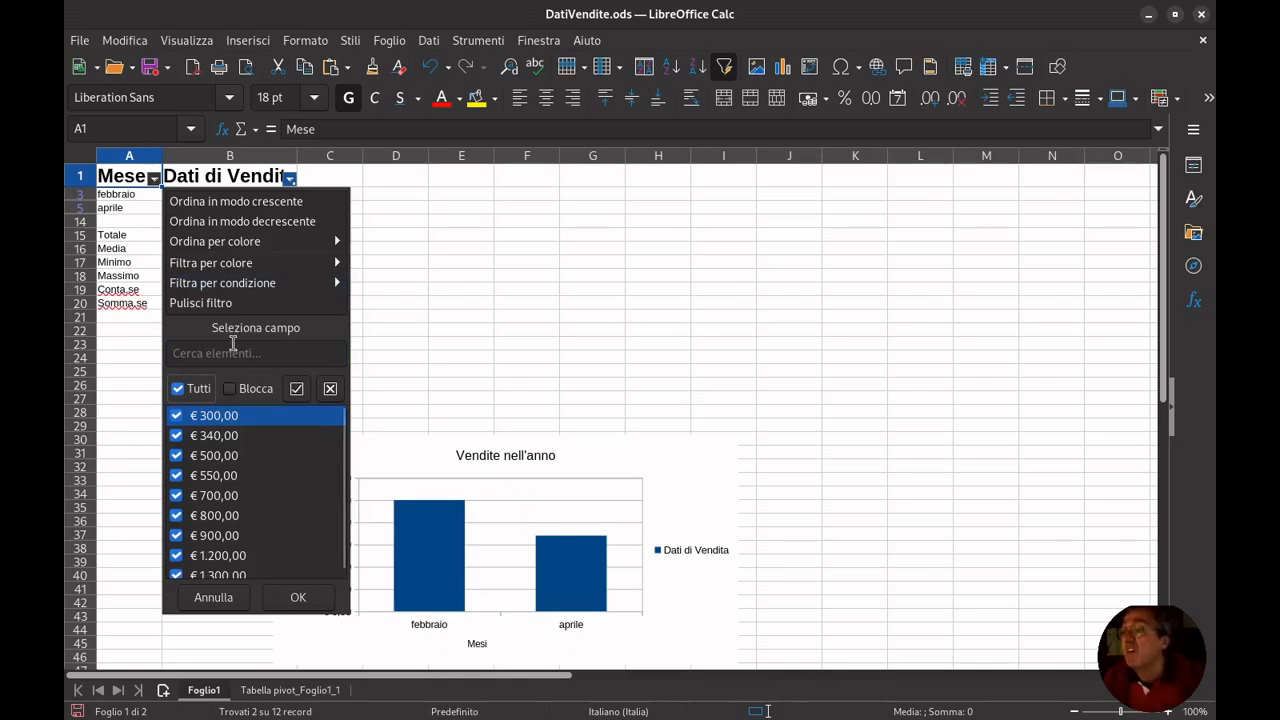
pyautogui.click(237, 350)
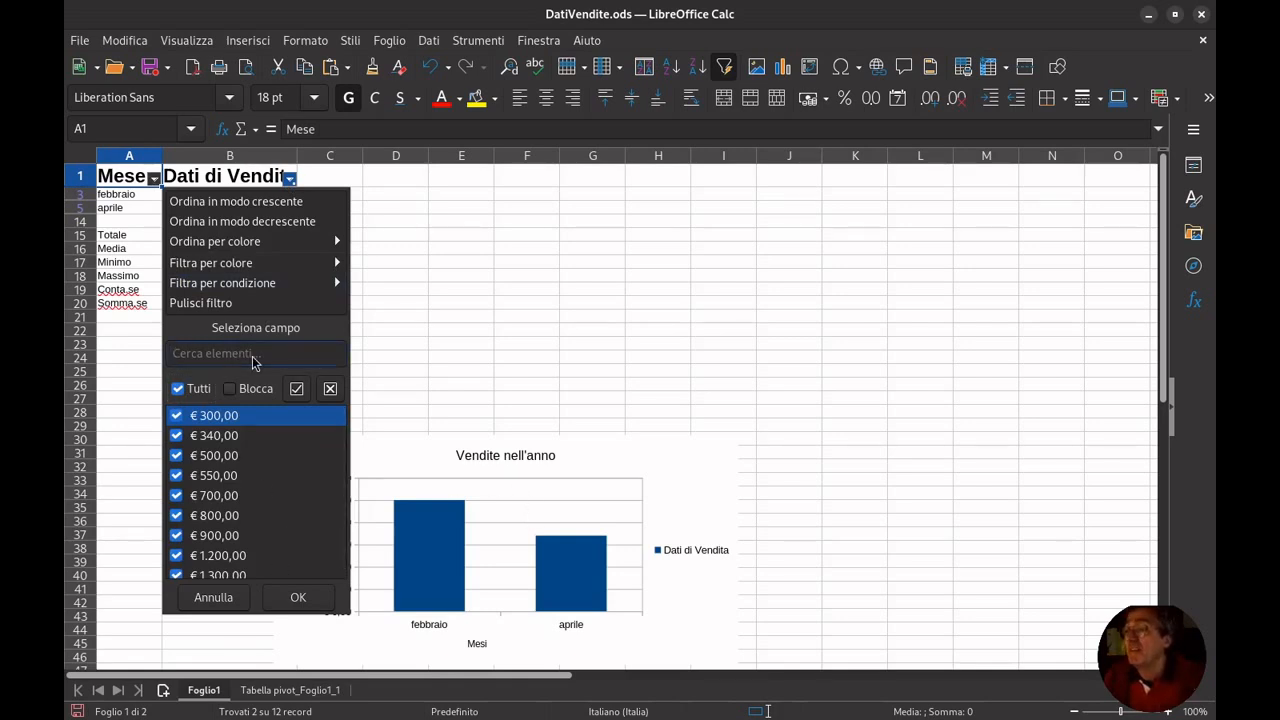
pyautogui.write('6')
pyautogui.press('BackSpace')
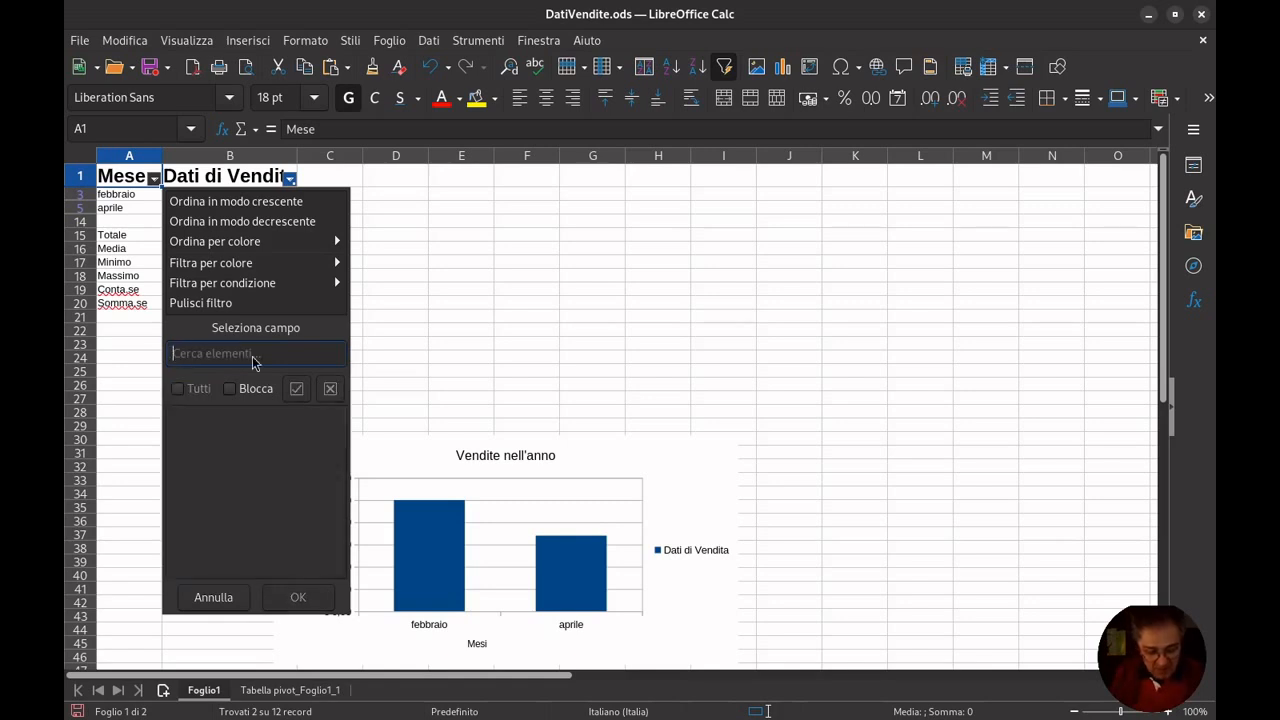
pyautogui.write('>')
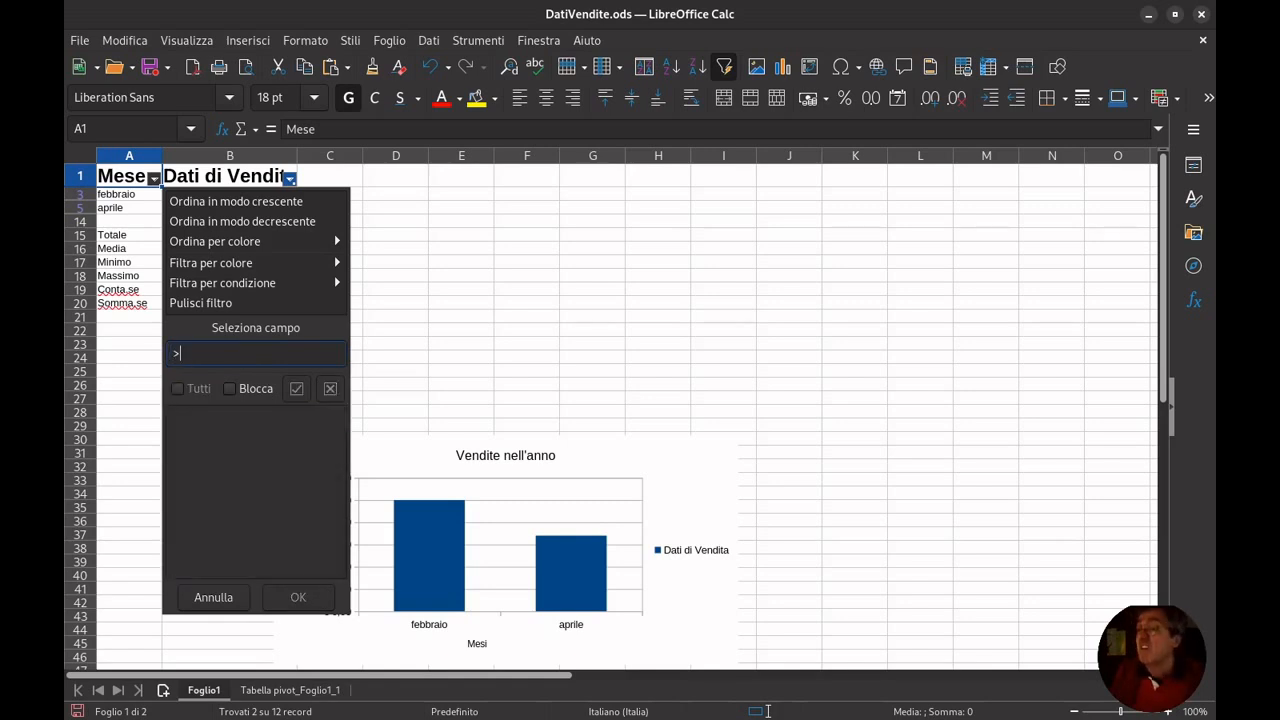
pyautogui.write('40')
pyautogui.press('BackSpace')
pyautogui.press('BackSpace')
pyautogui.write('40')
pyautogui.press('BackSpace')
pyautogui.press('BackSpace')
pyautogui.write('500')
pyautogui.click(228, 596)
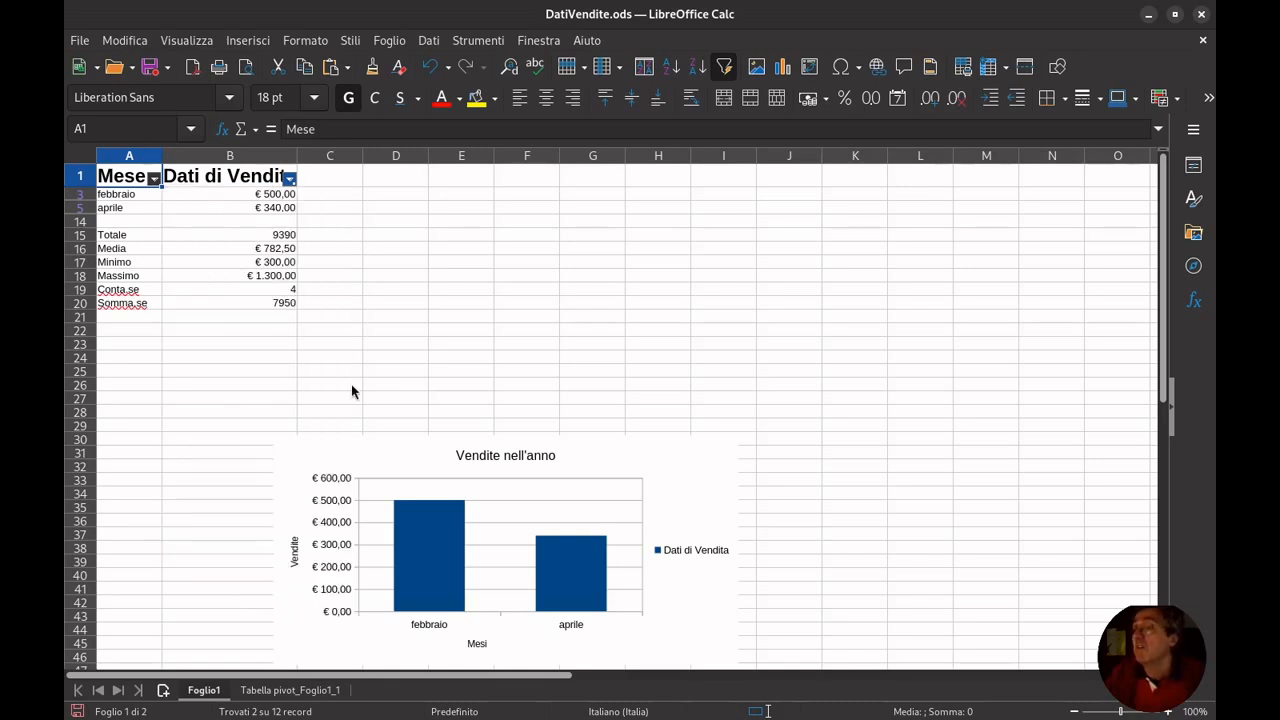
# Select all values in the Dati di Vendita column filter to show every month again
pyautogui.click(293, 195)
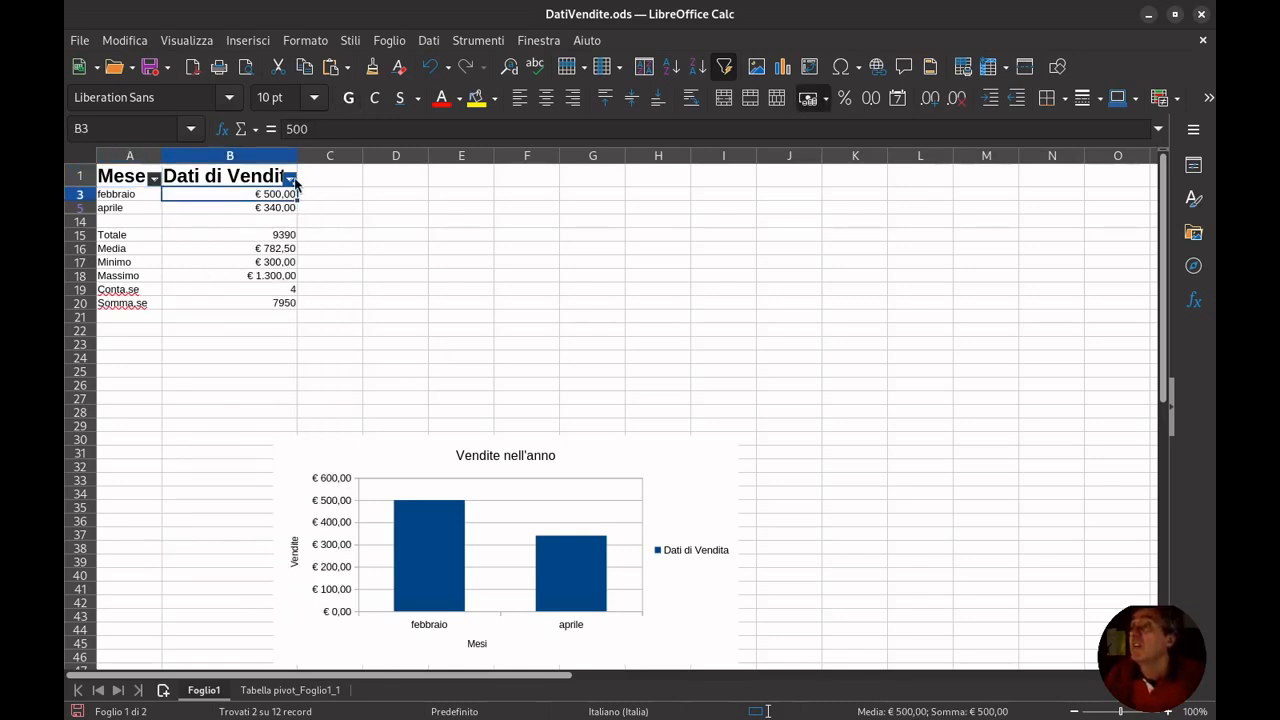
pyautogui.click(292, 180)
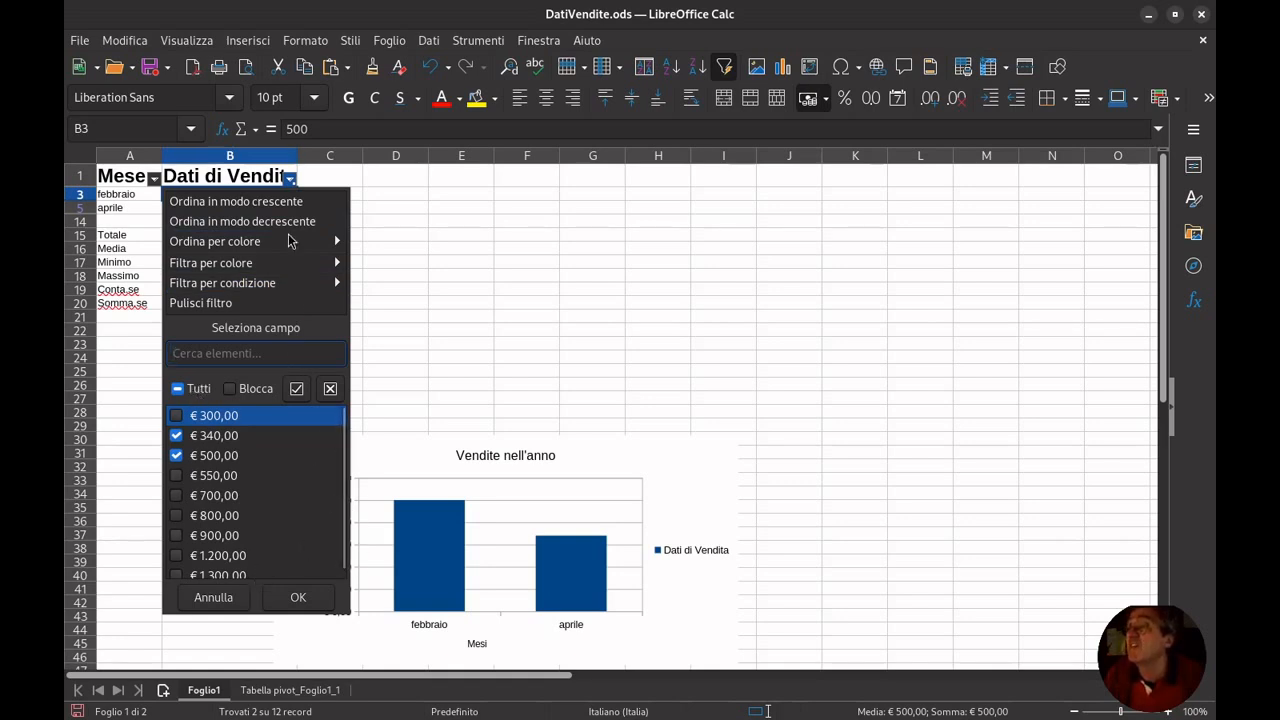
pyautogui.moveTo(310, 242)
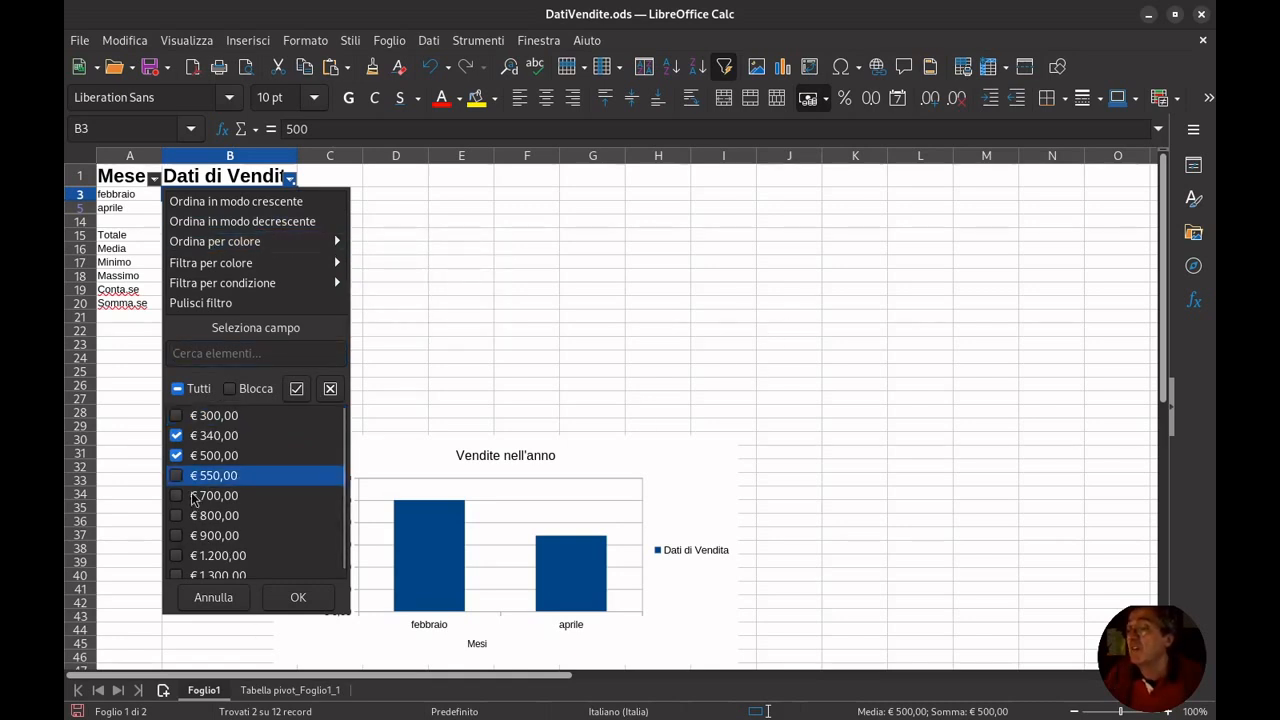
pyautogui.click(178, 389)
pyautogui.click(298, 640)
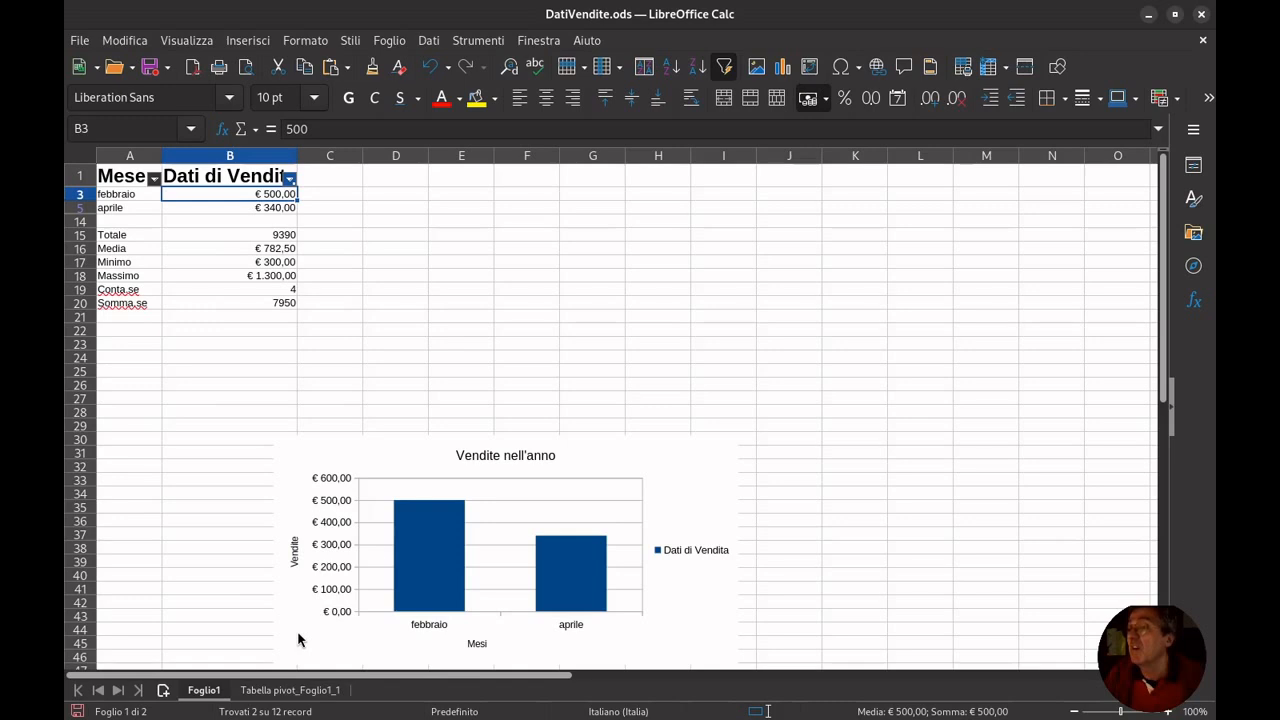
pyautogui.click(290, 179)
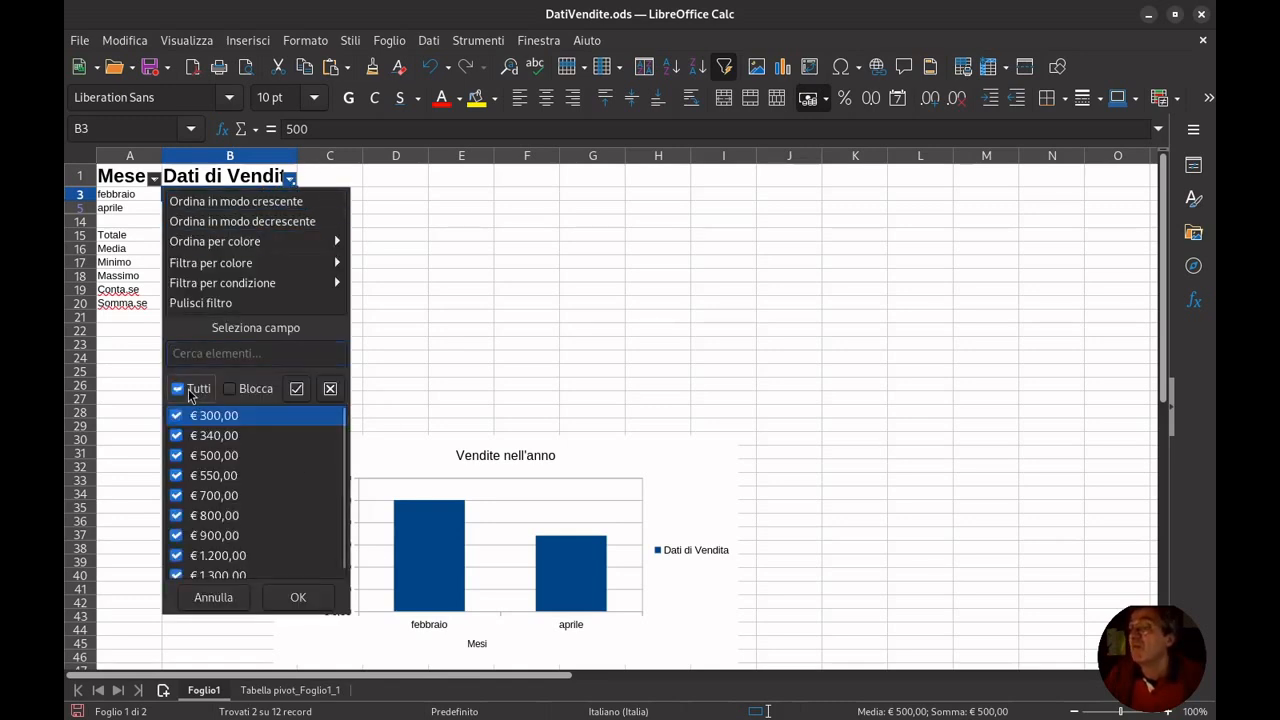
pyautogui.click(308, 597)
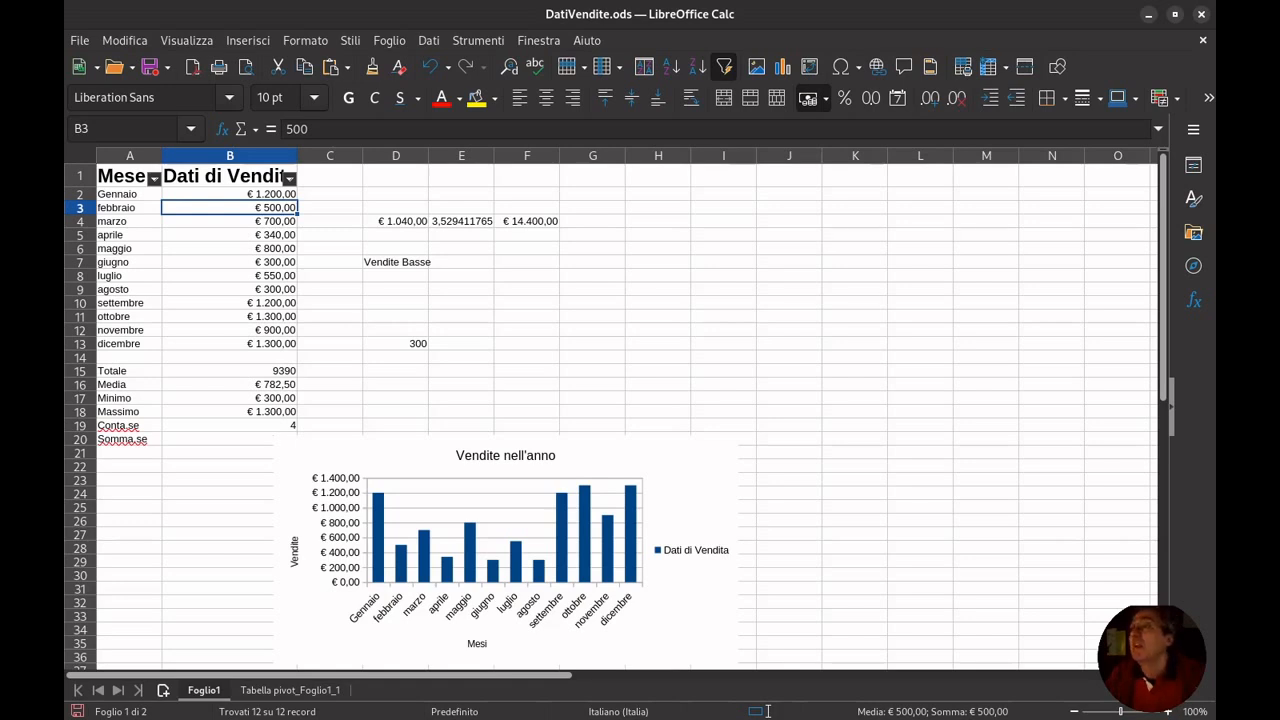
# Try a standard filter on the Dati di Vendita column with the condition "Il più grande" and the value 500
pyautogui.click(289, 178)
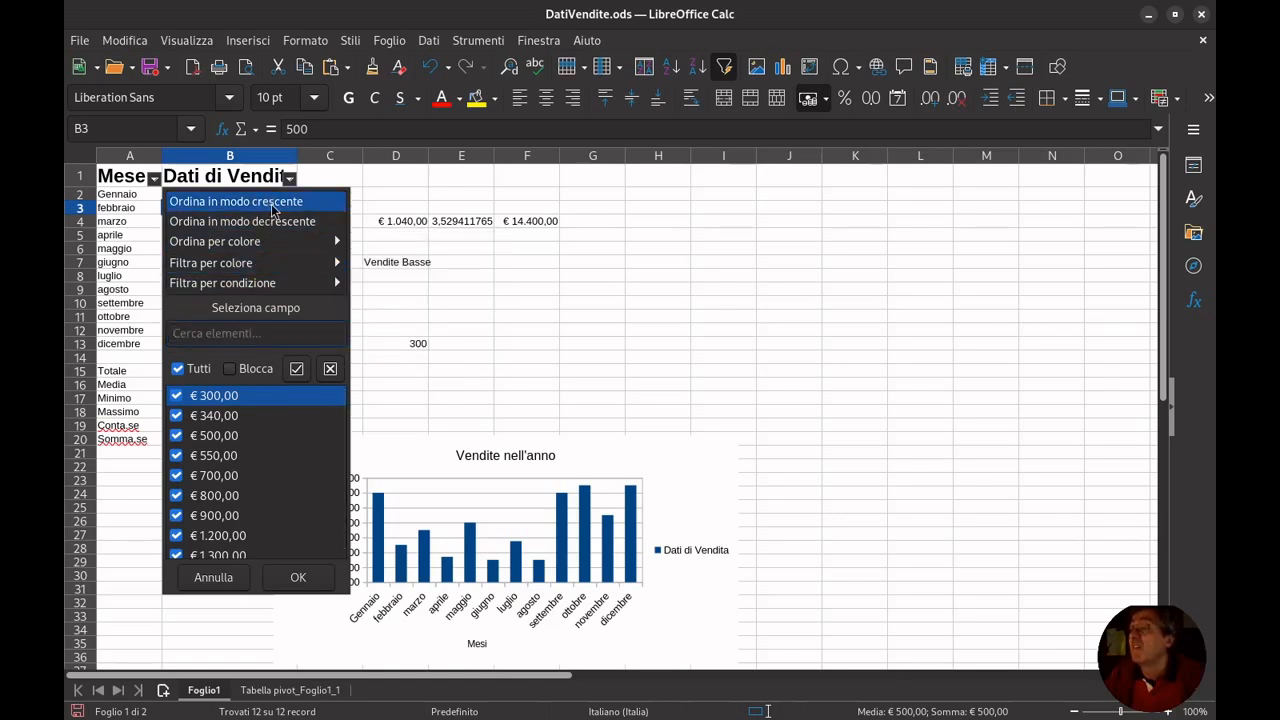
pyautogui.moveTo(326, 291)
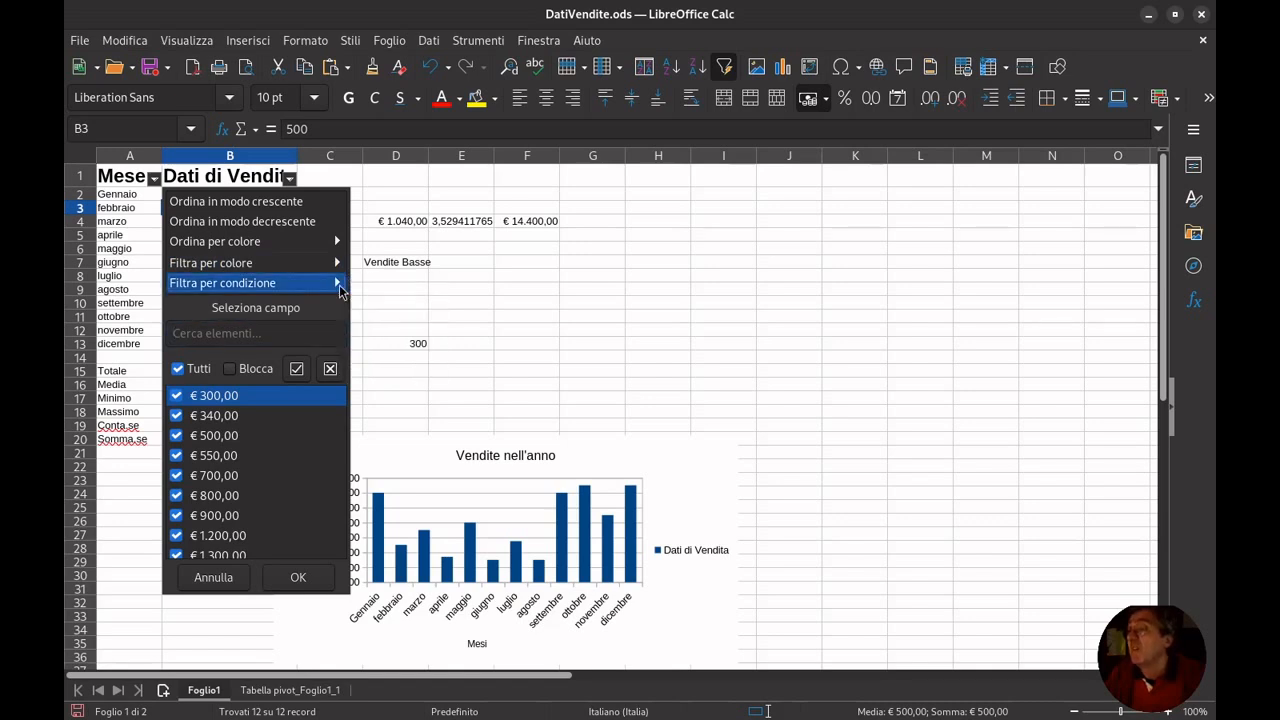
pyautogui.click(397, 366)
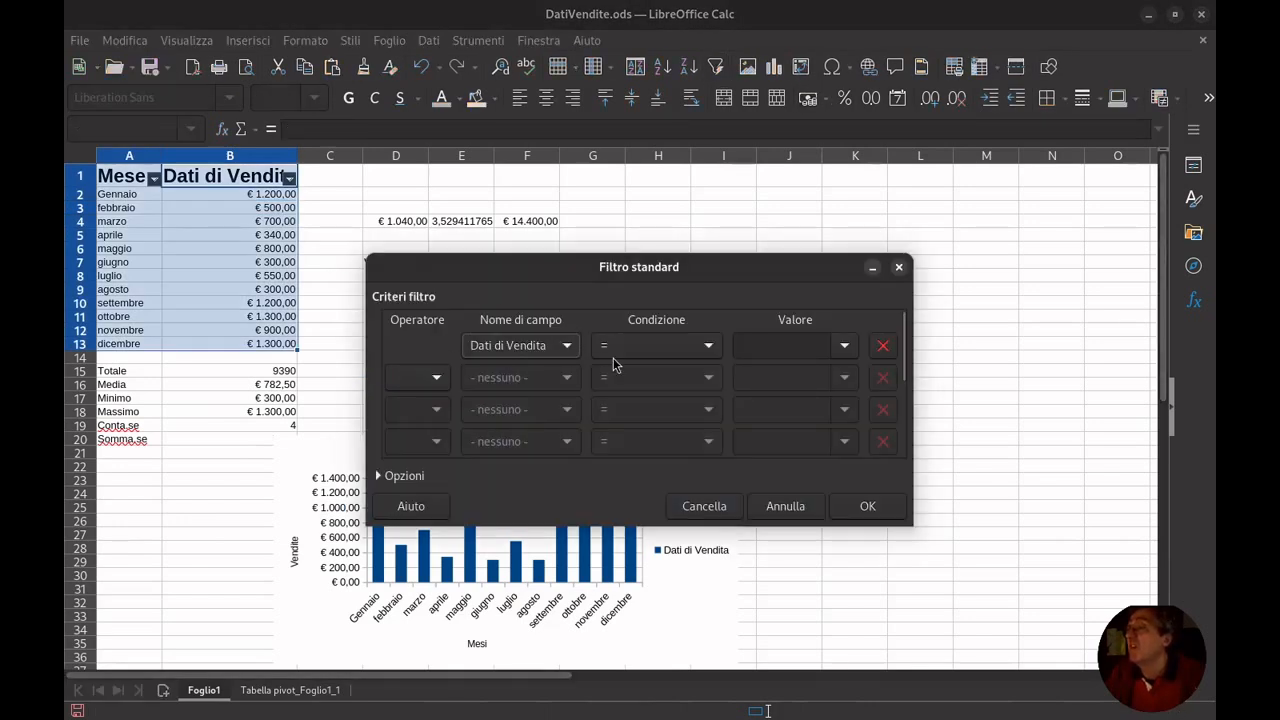
pyautogui.click(642, 346)
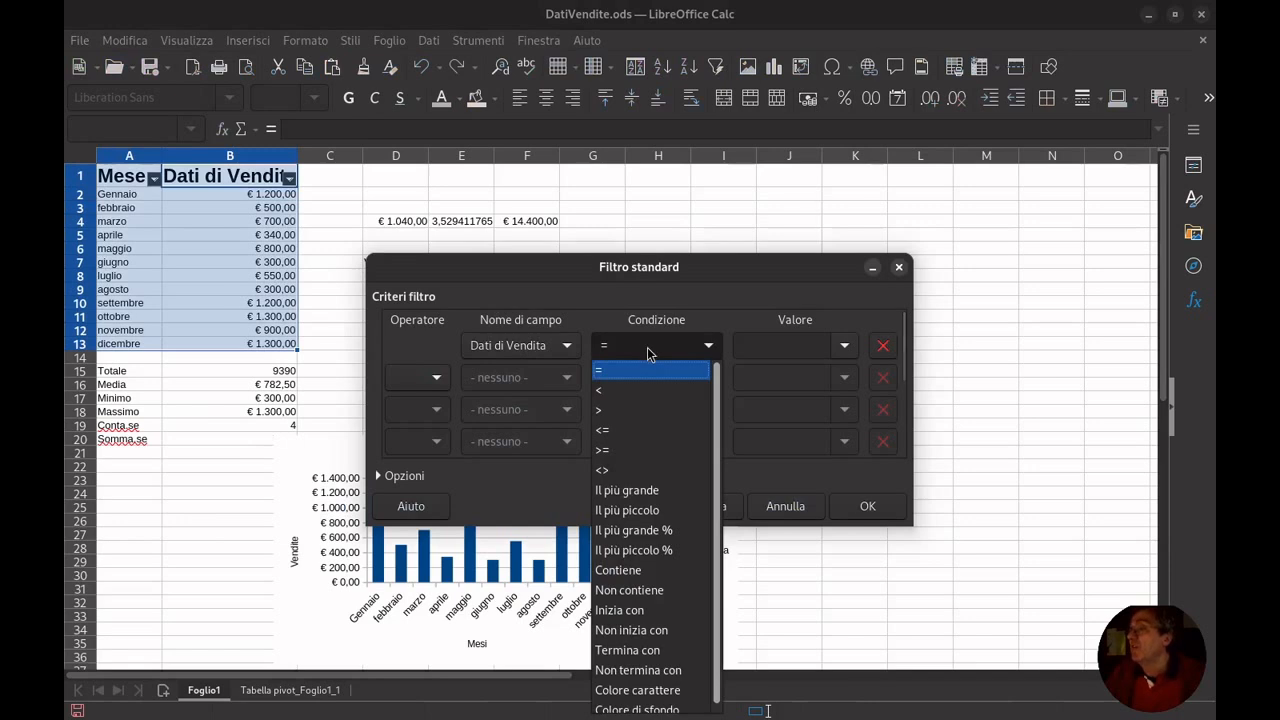
pyautogui.click(661, 350)
pyautogui.click(661, 347)
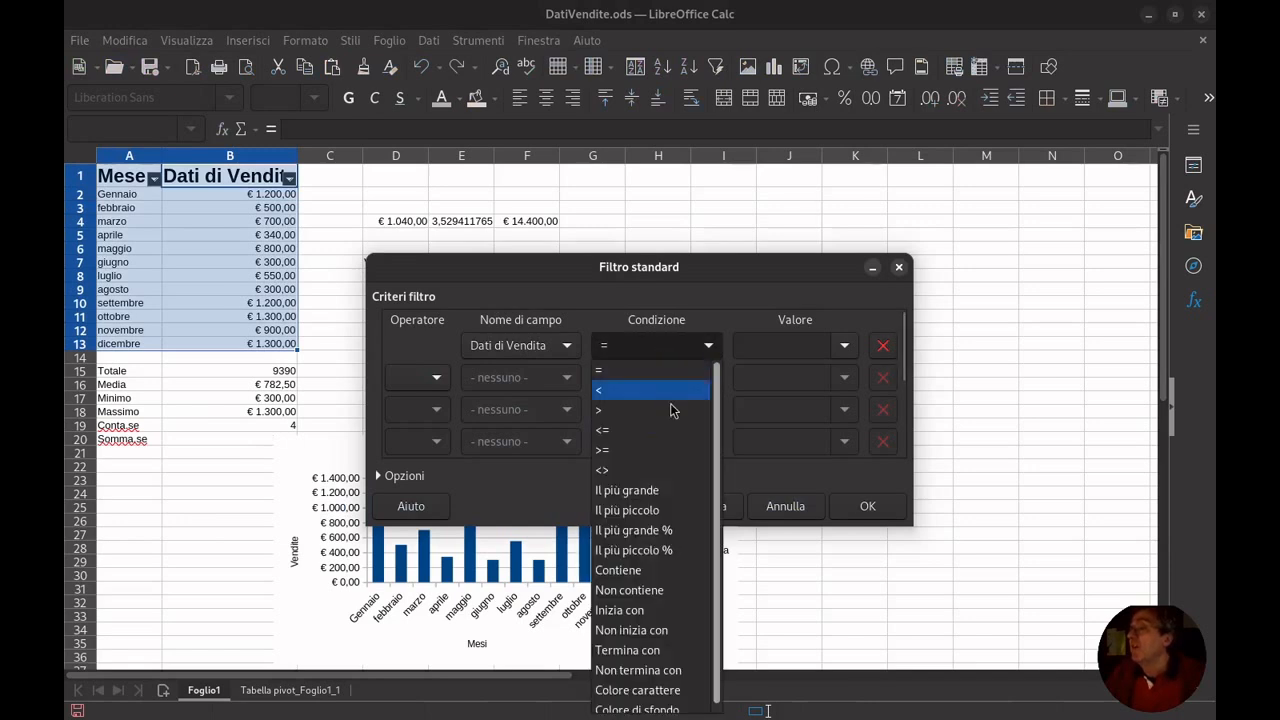
pyautogui.click(661, 489)
pyautogui.click(749, 347)
pyautogui.write('4')
pyautogui.write('00')
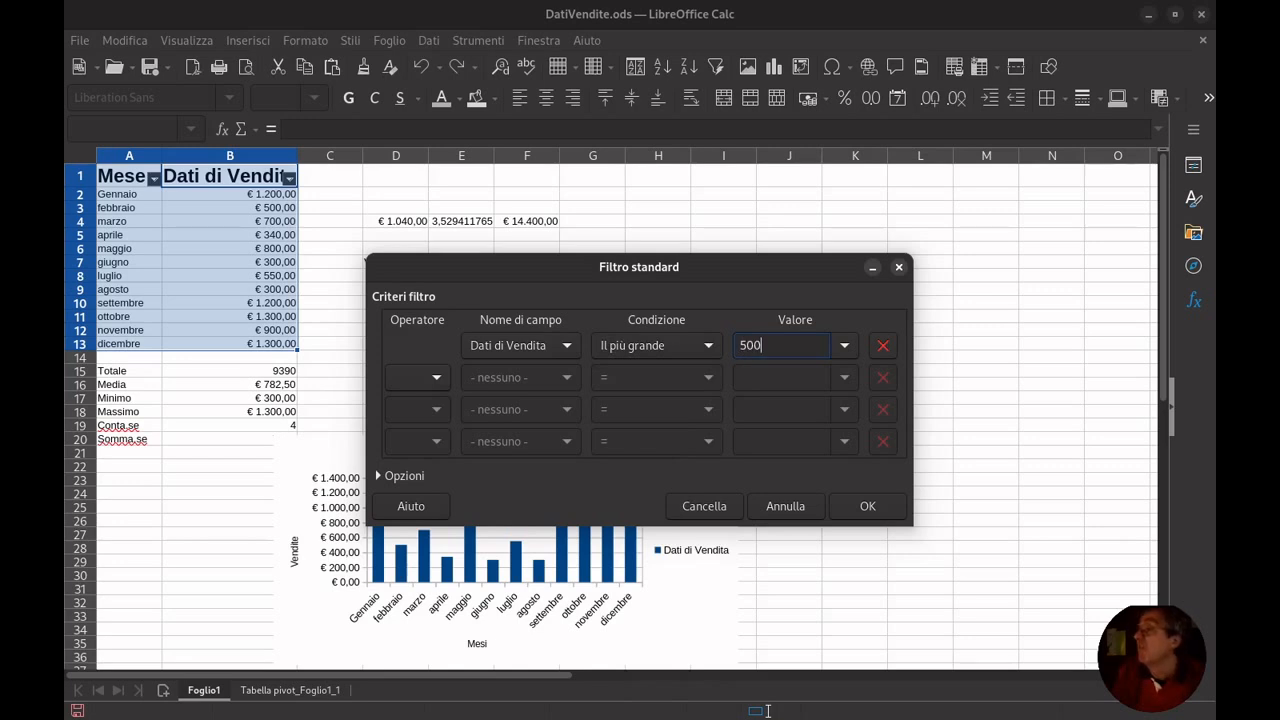
pyautogui.click(895, 505)
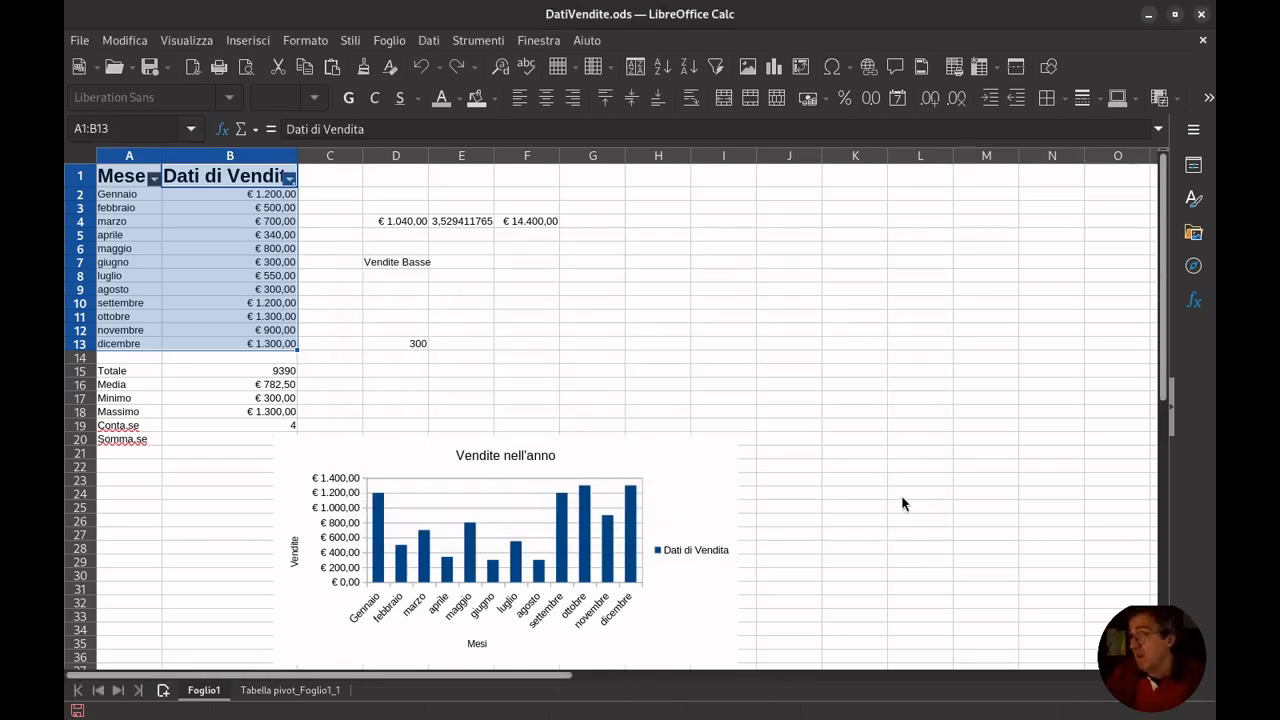
# Reopen the standard filter of the Dati di Vendita column and reapply the "Il più grande" 500 condition
pyautogui.click(289, 178)
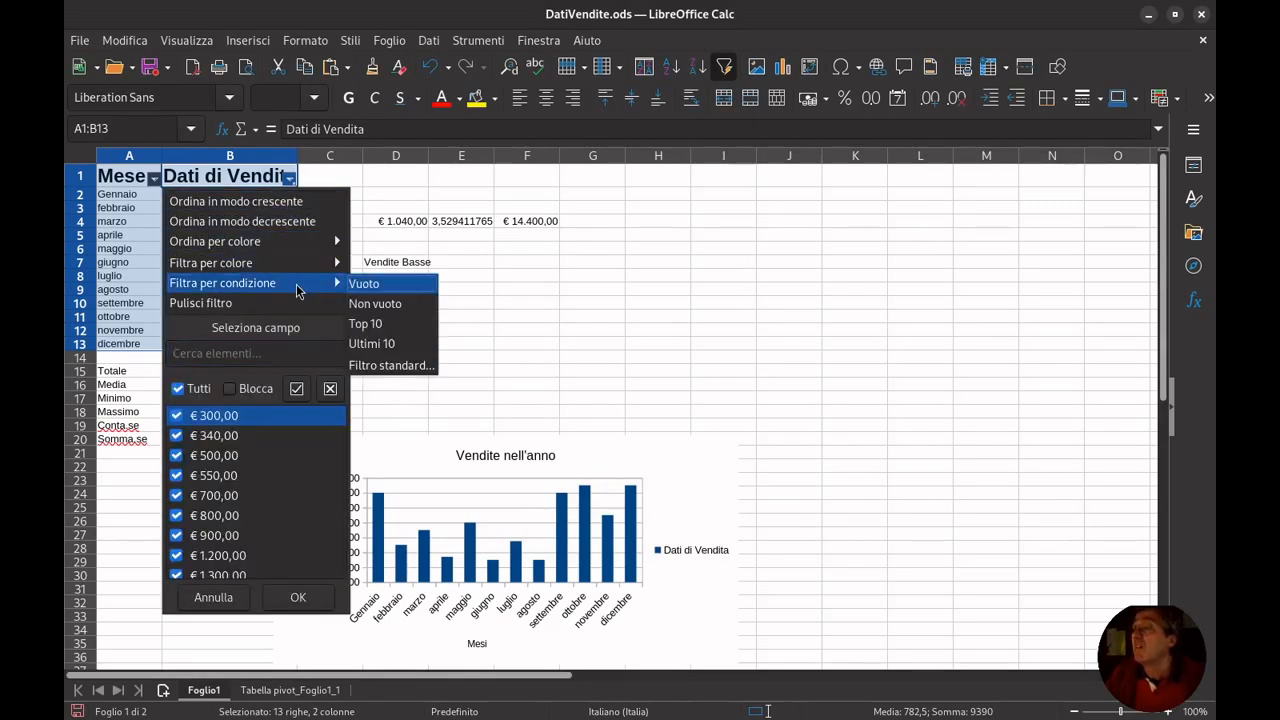
pyautogui.click(383, 366)
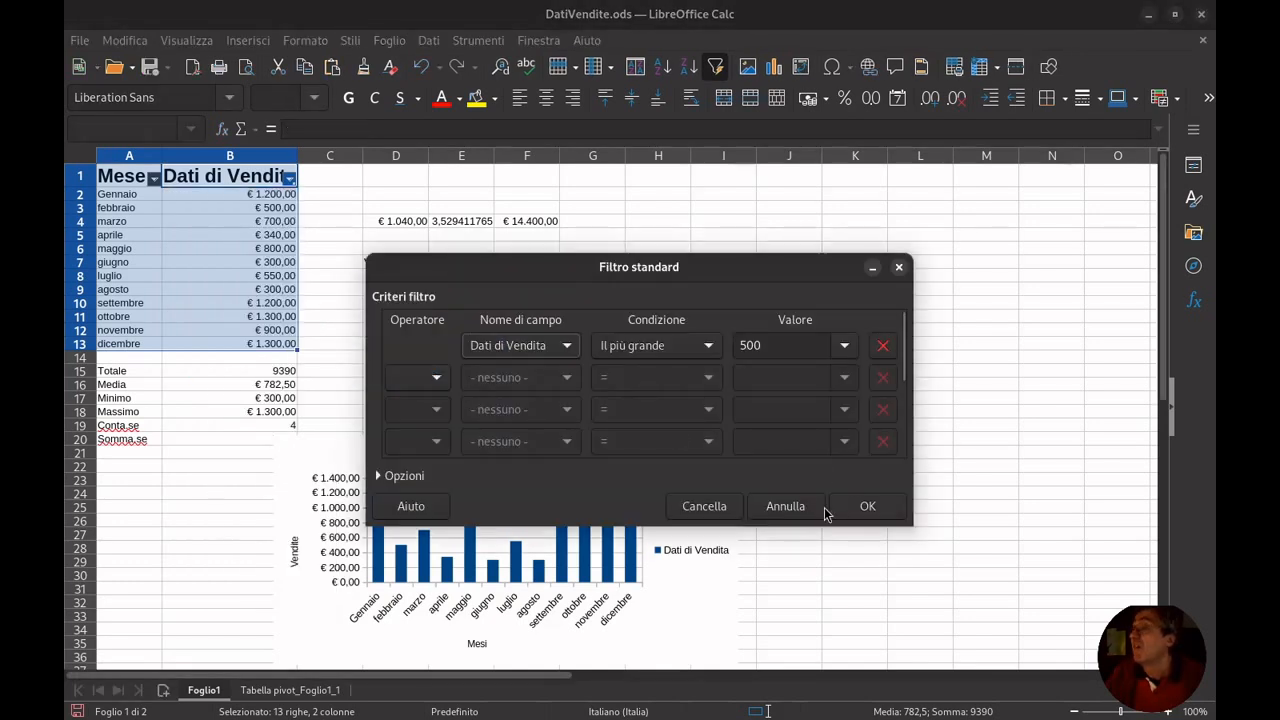
pyautogui.click(866, 506)
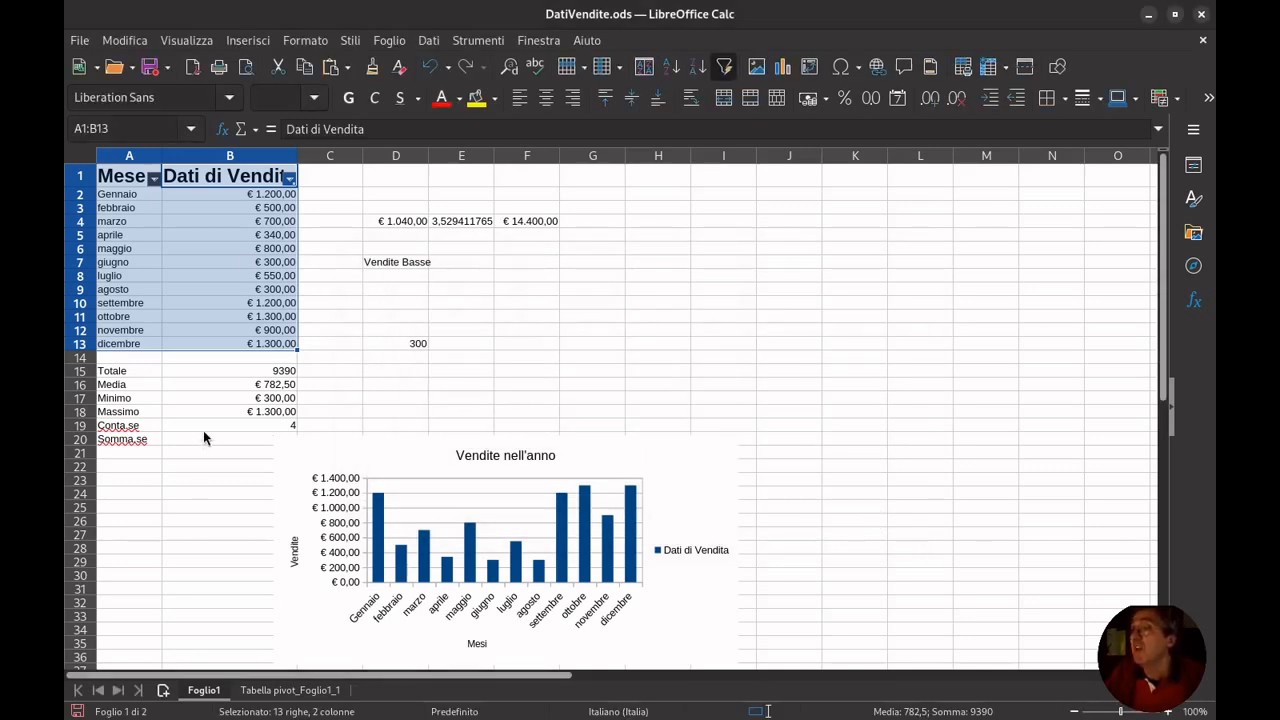
pyautogui.click(289, 177)
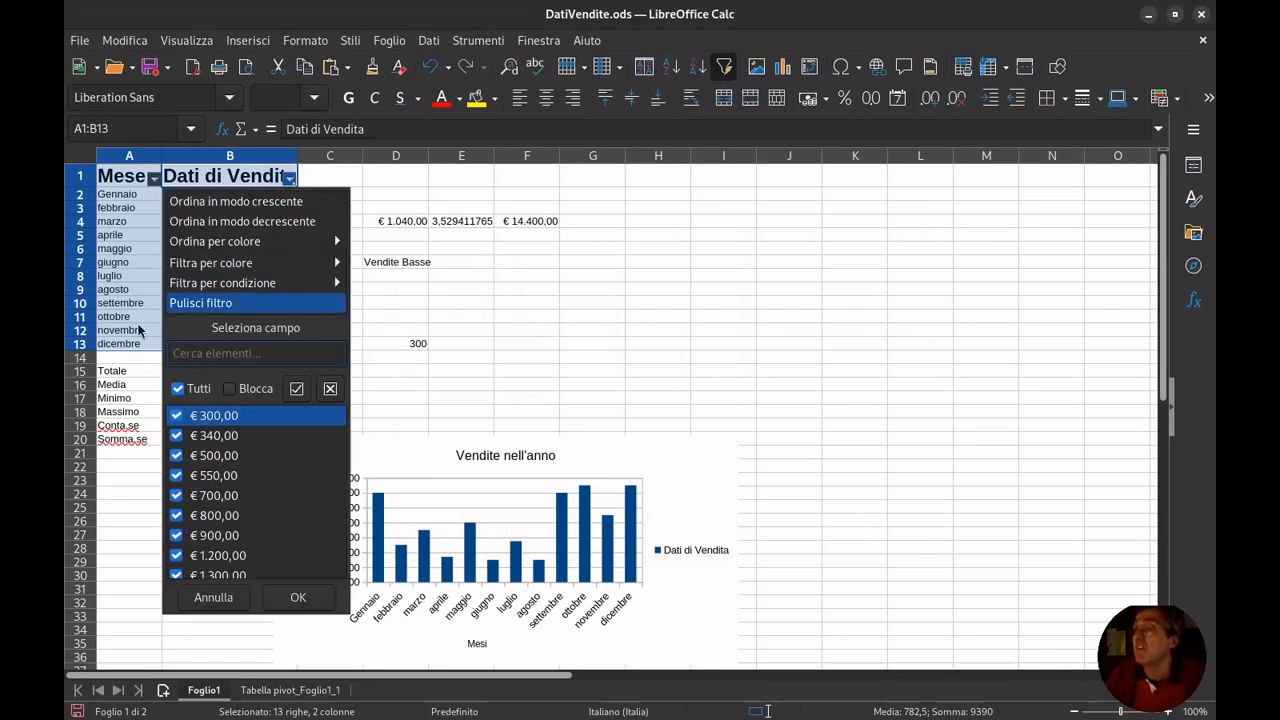
pyautogui.click(177, 388)
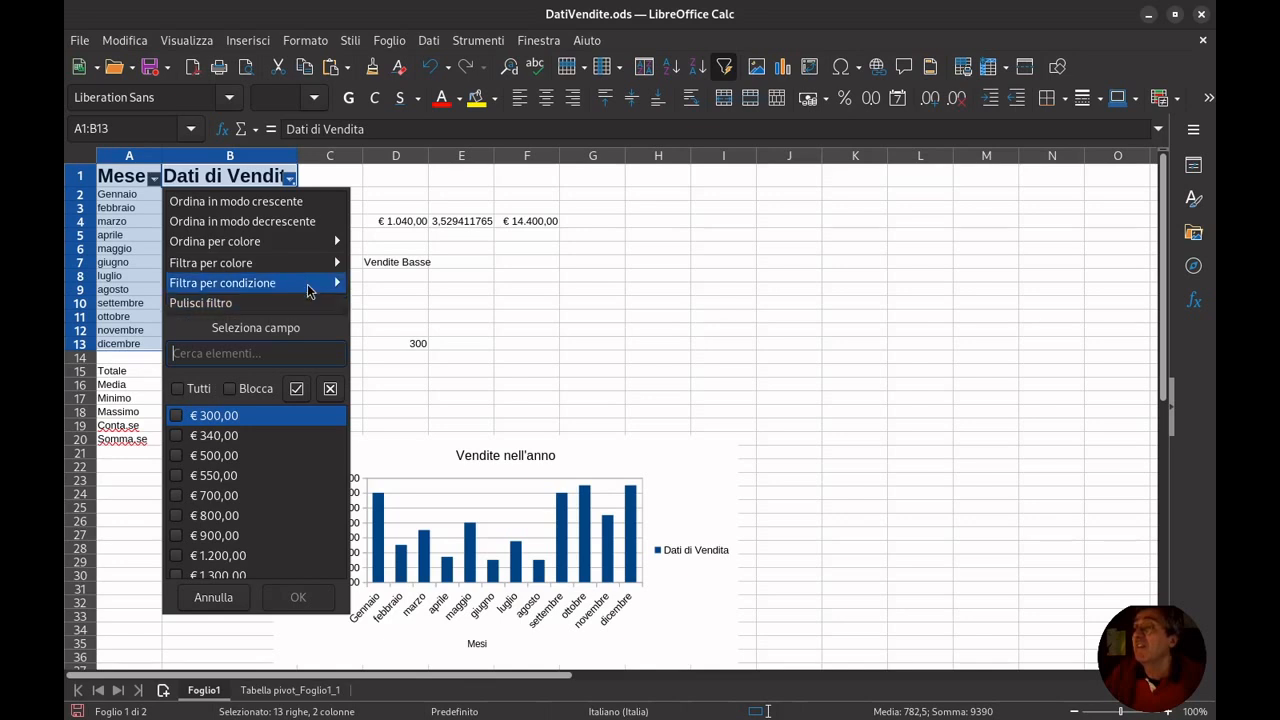
pyautogui.moveTo(309, 289)
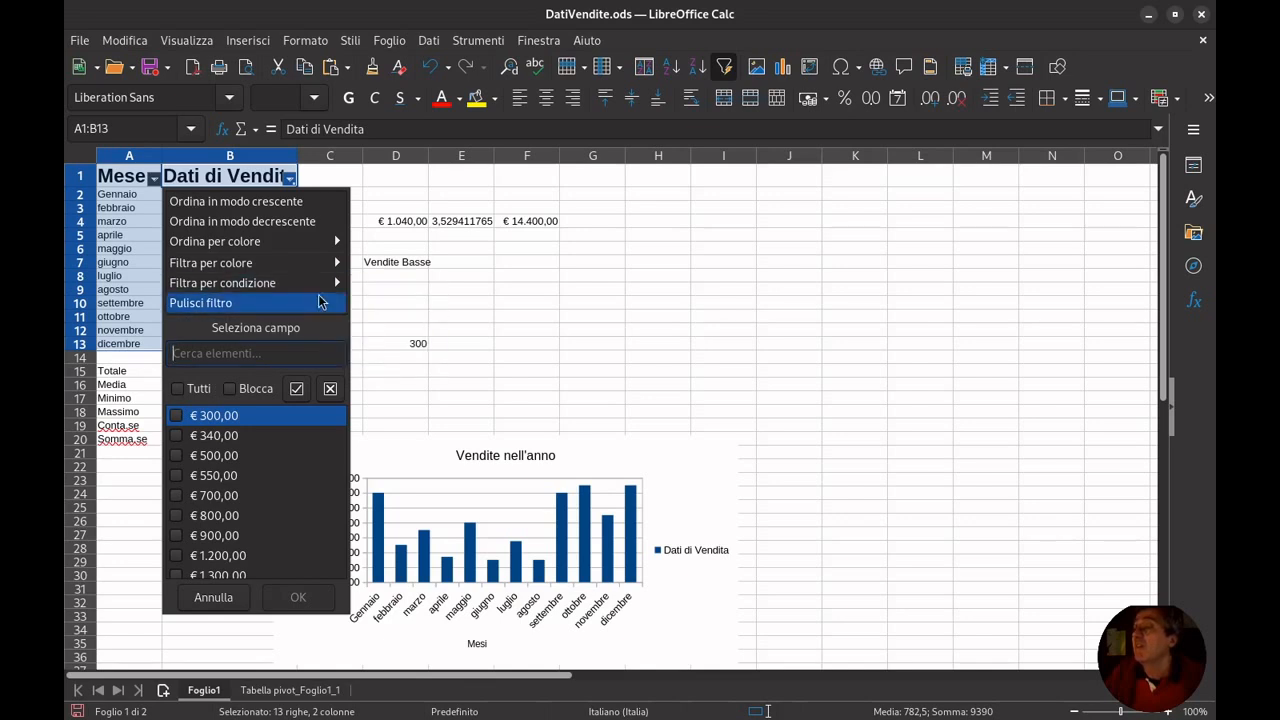
pyautogui.click(412, 364)
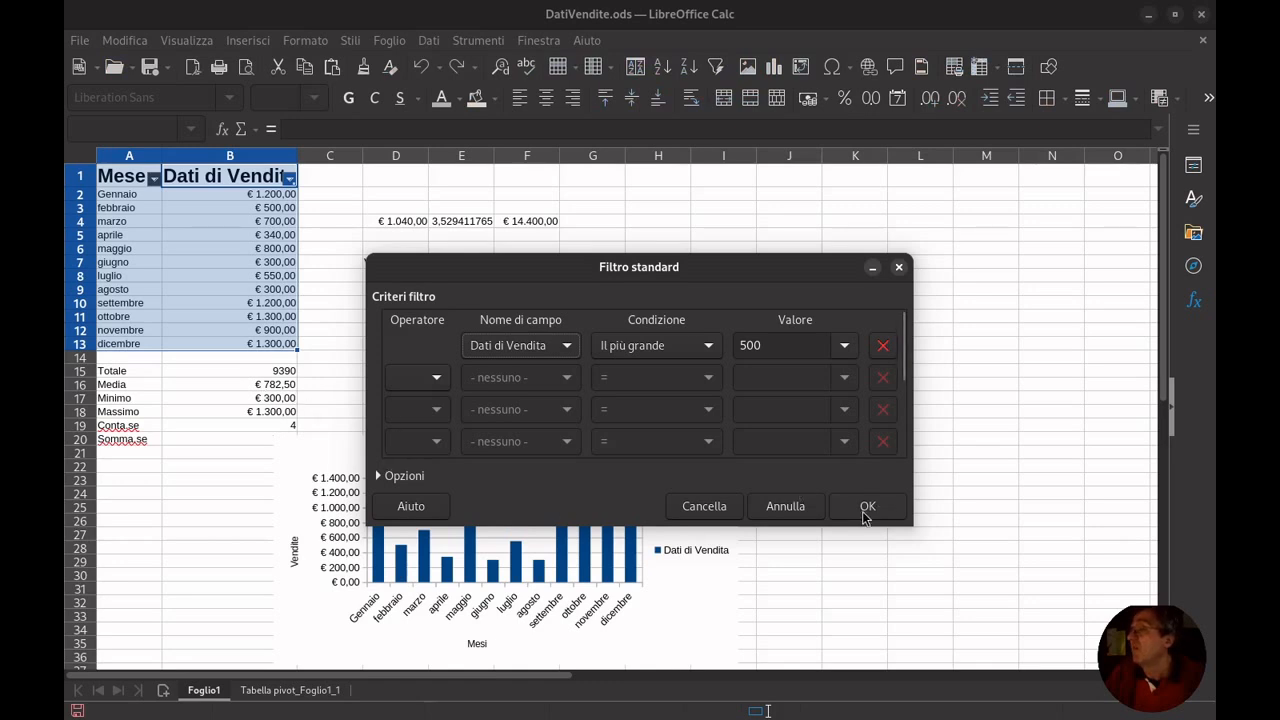
pyautogui.click(866, 507)
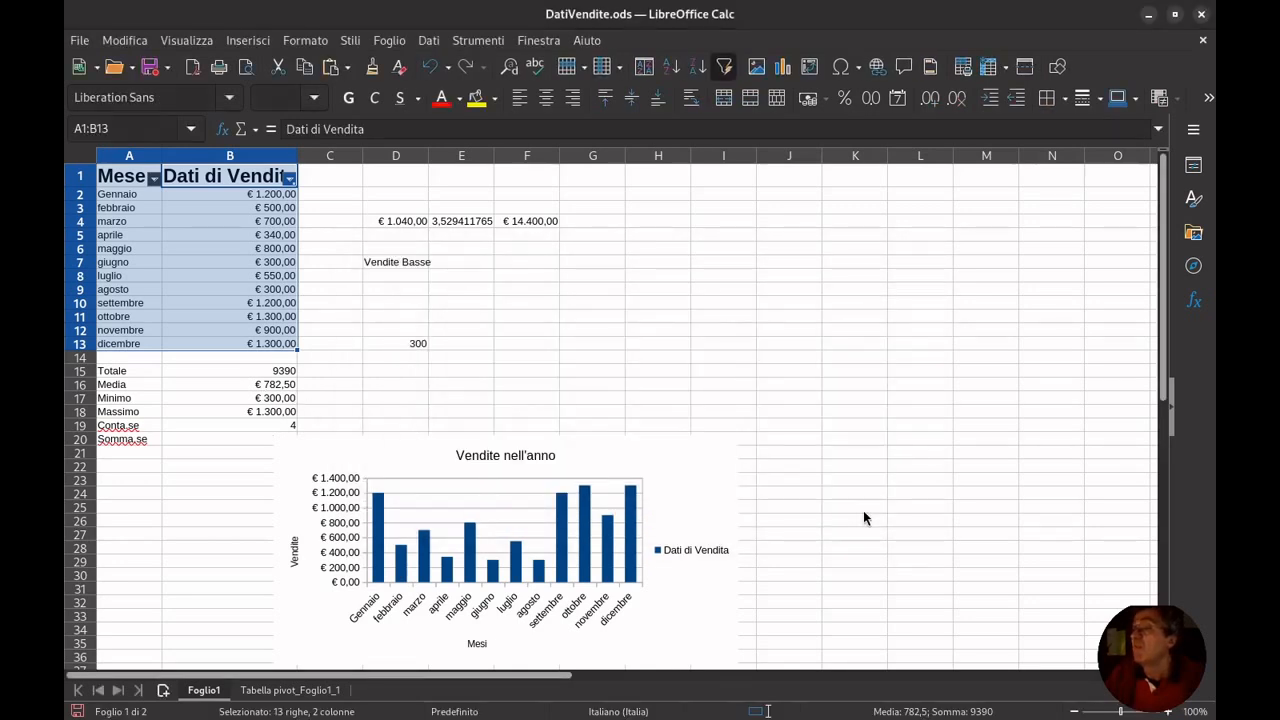
# Clear the filter on the Dati di Vendita column
pyautogui.click(290, 179)
pyautogui.click(292, 182)
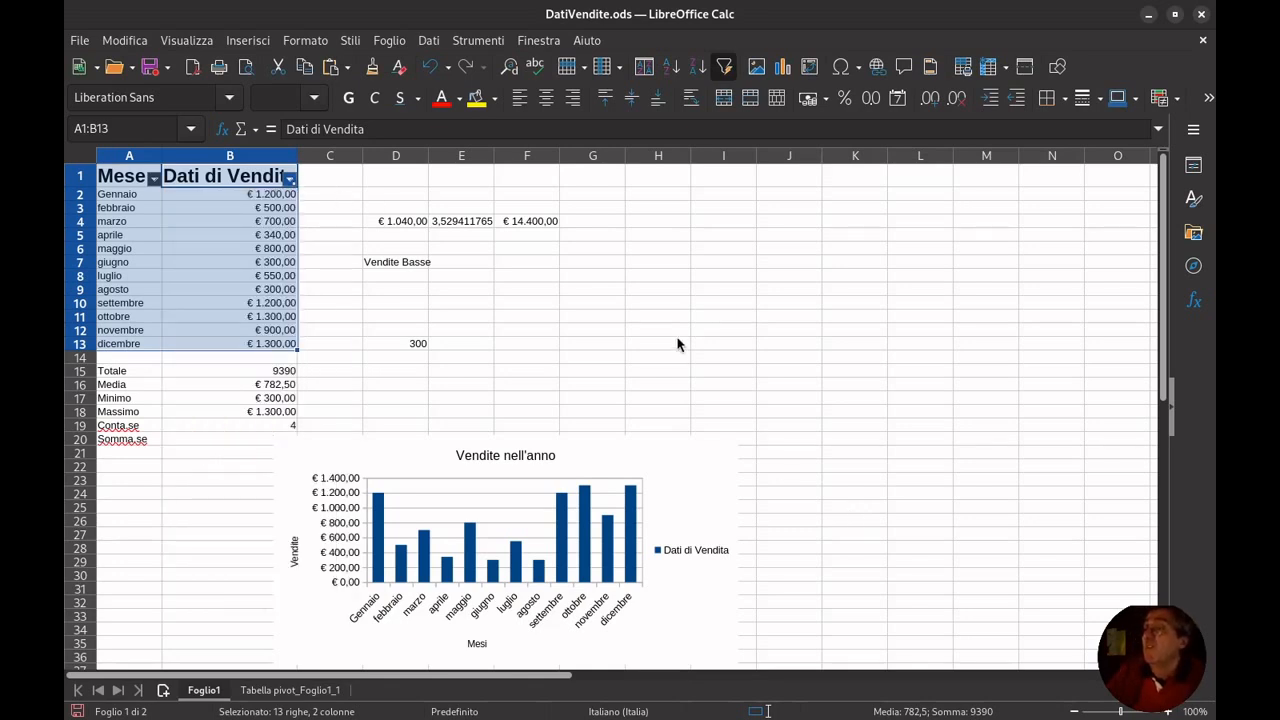
pyautogui.click(287, 182)
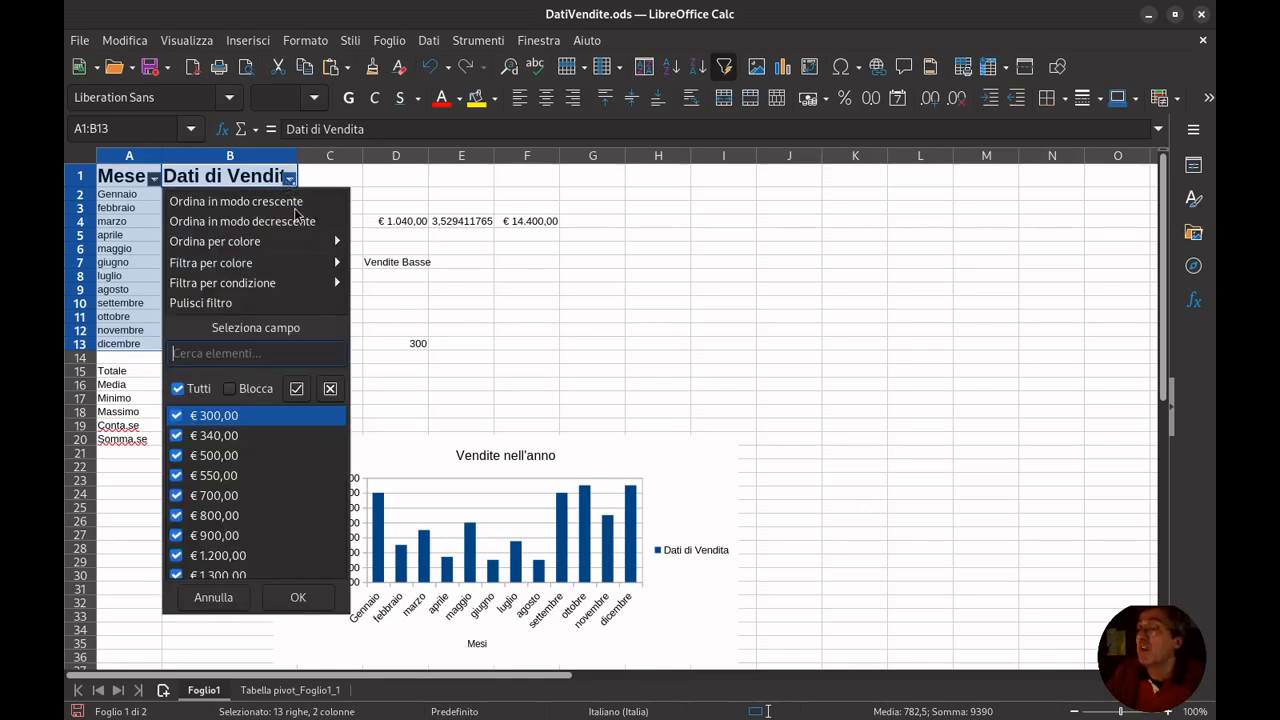
pyautogui.click(197, 387)
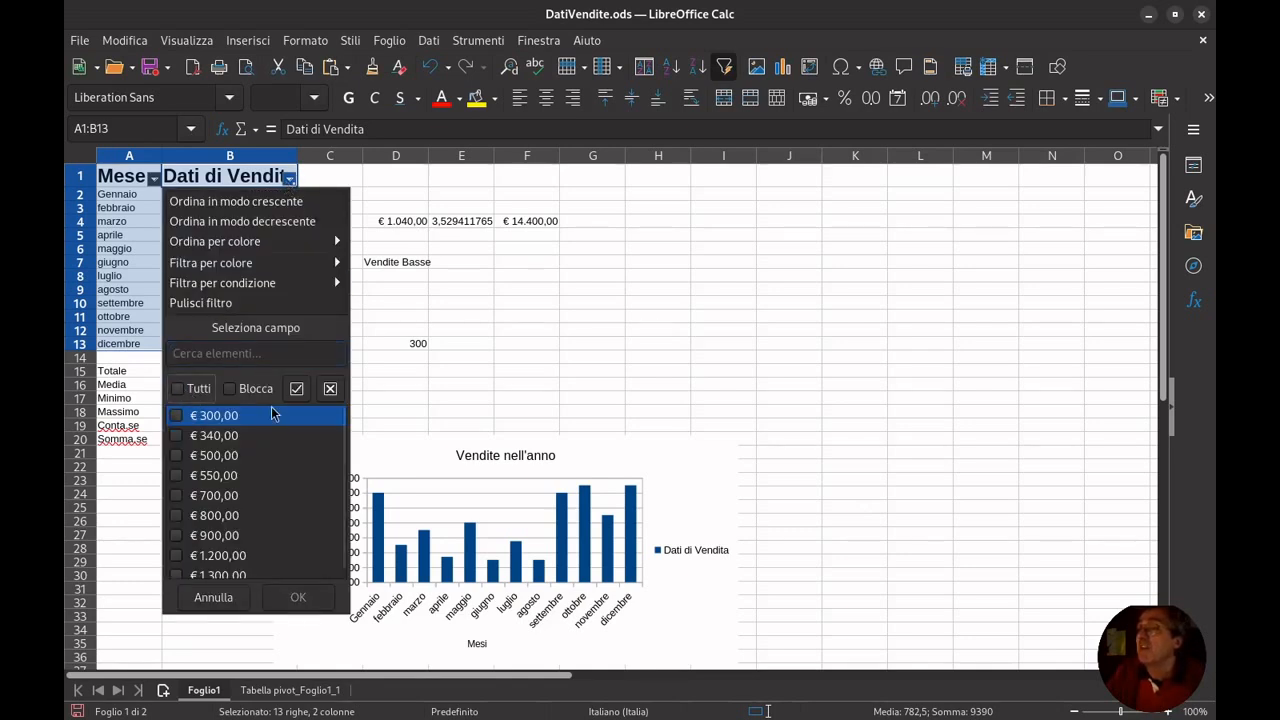
pyautogui.click(254, 350)
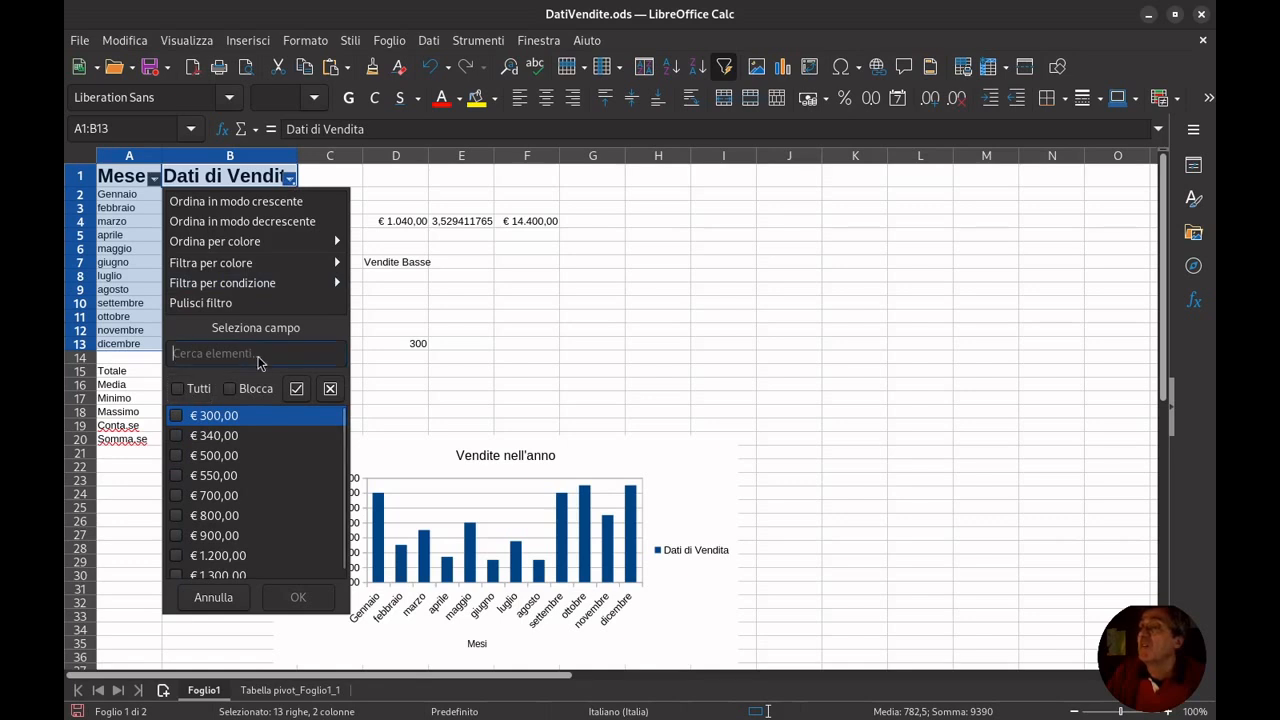
pyautogui.click(274, 304)
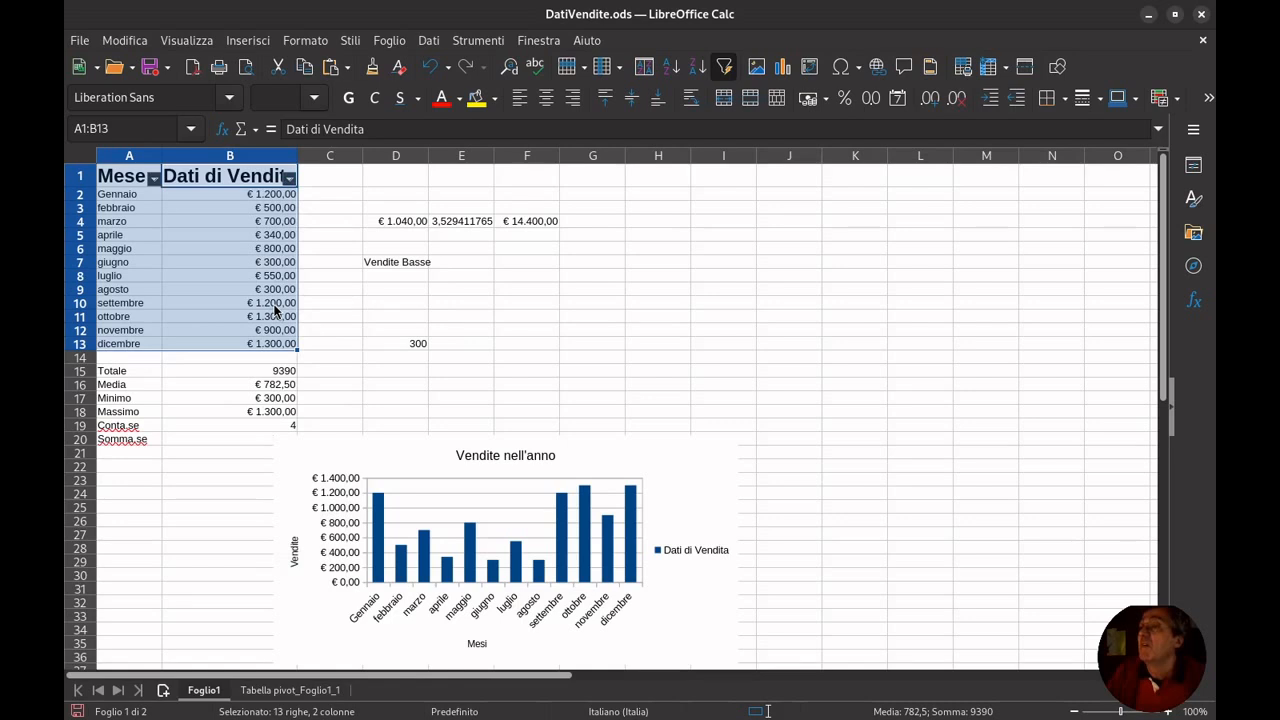
# Apply a standard filter to the Dati di Vendita column with the condition >= and the value 500
pyautogui.click(291, 179)
pyautogui.moveTo(330, 290)
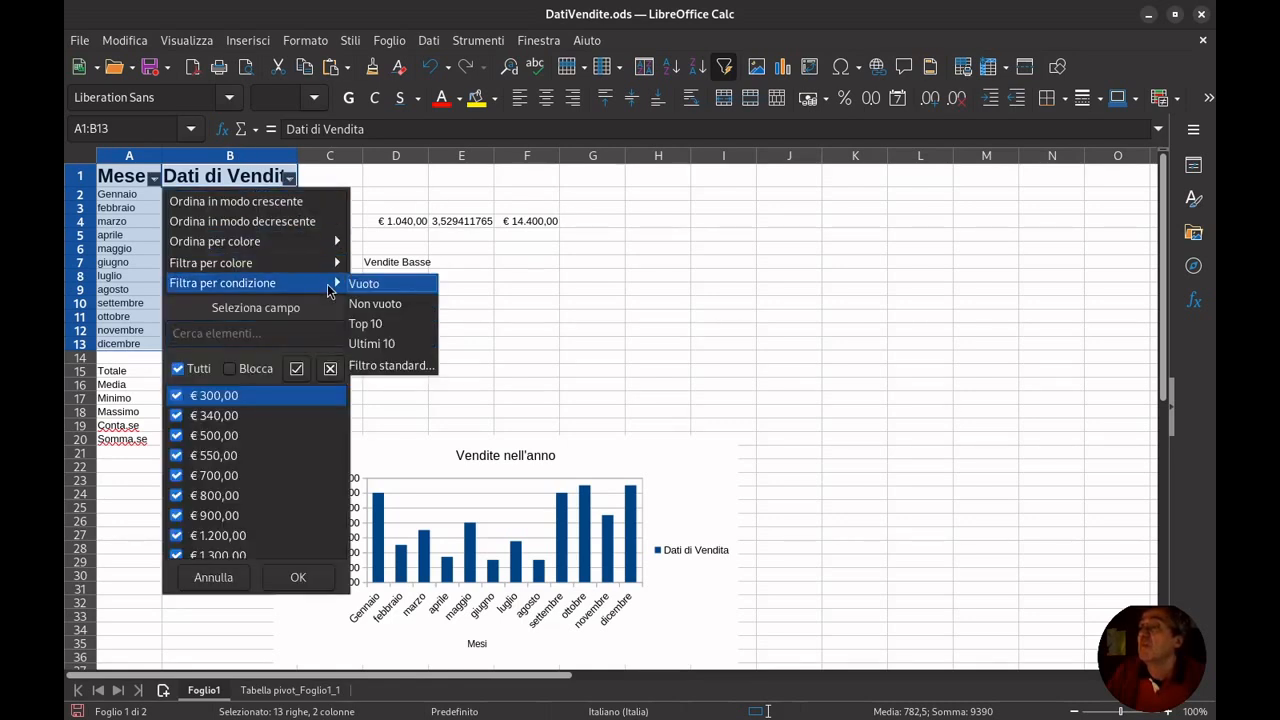
pyautogui.click(389, 367)
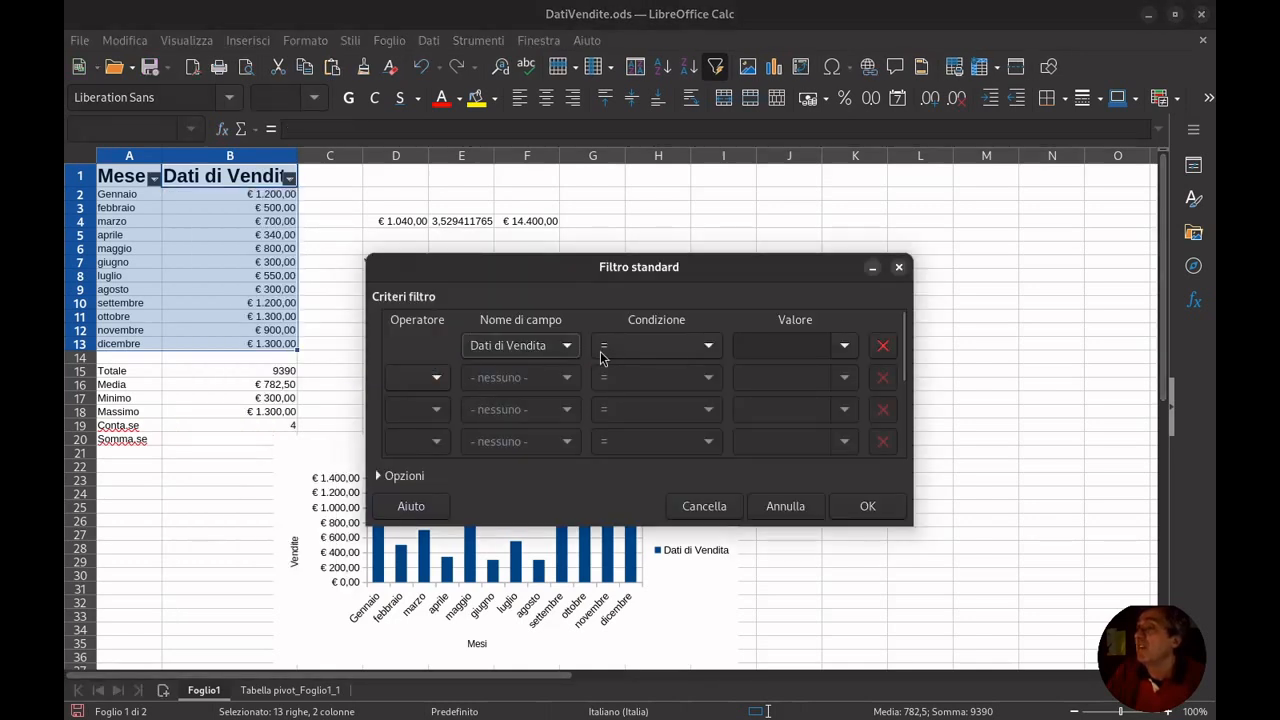
pyautogui.click(662, 345)
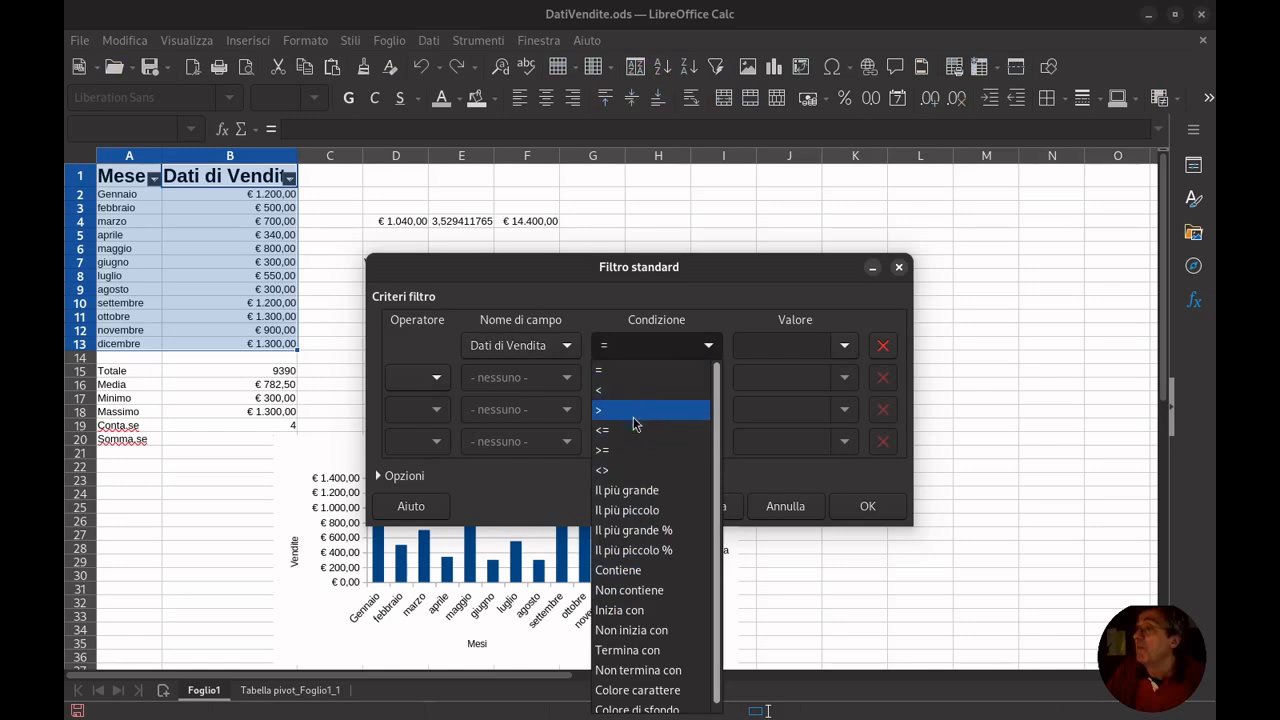
pyautogui.click(642, 451)
pyautogui.click(789, 345)
pyautogui.write('500')
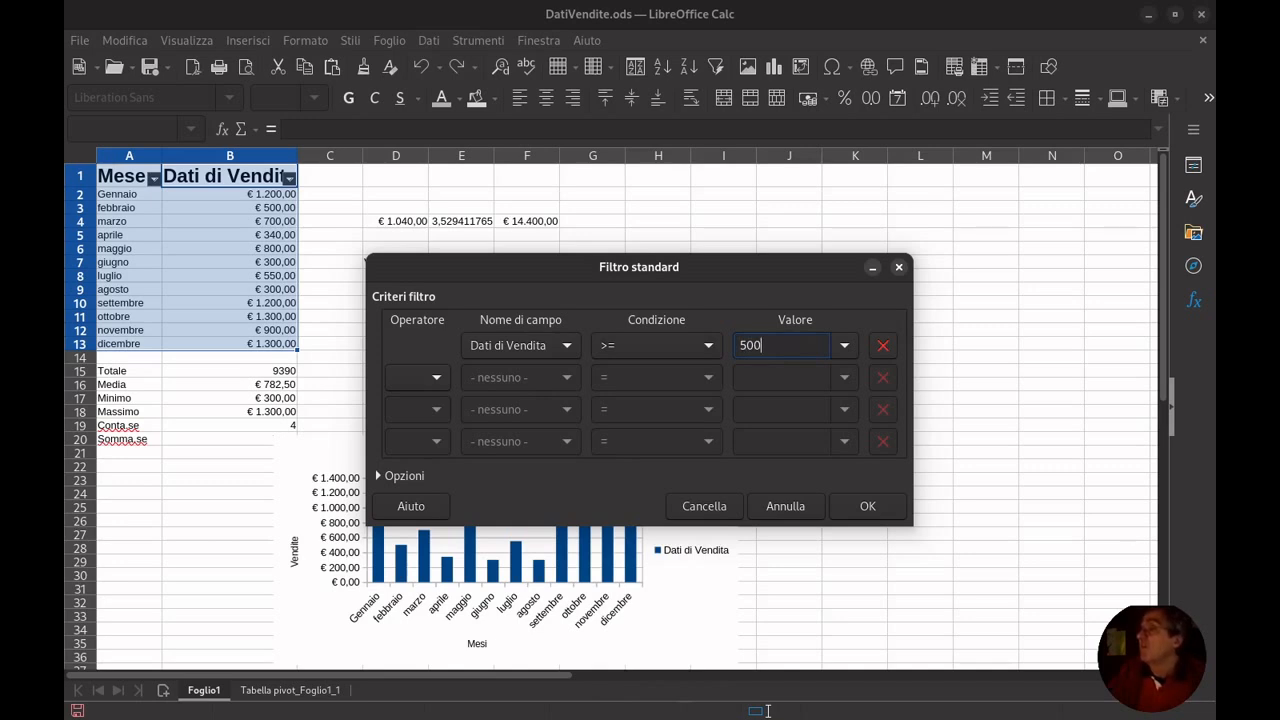
pyautogui.click(877, 510)
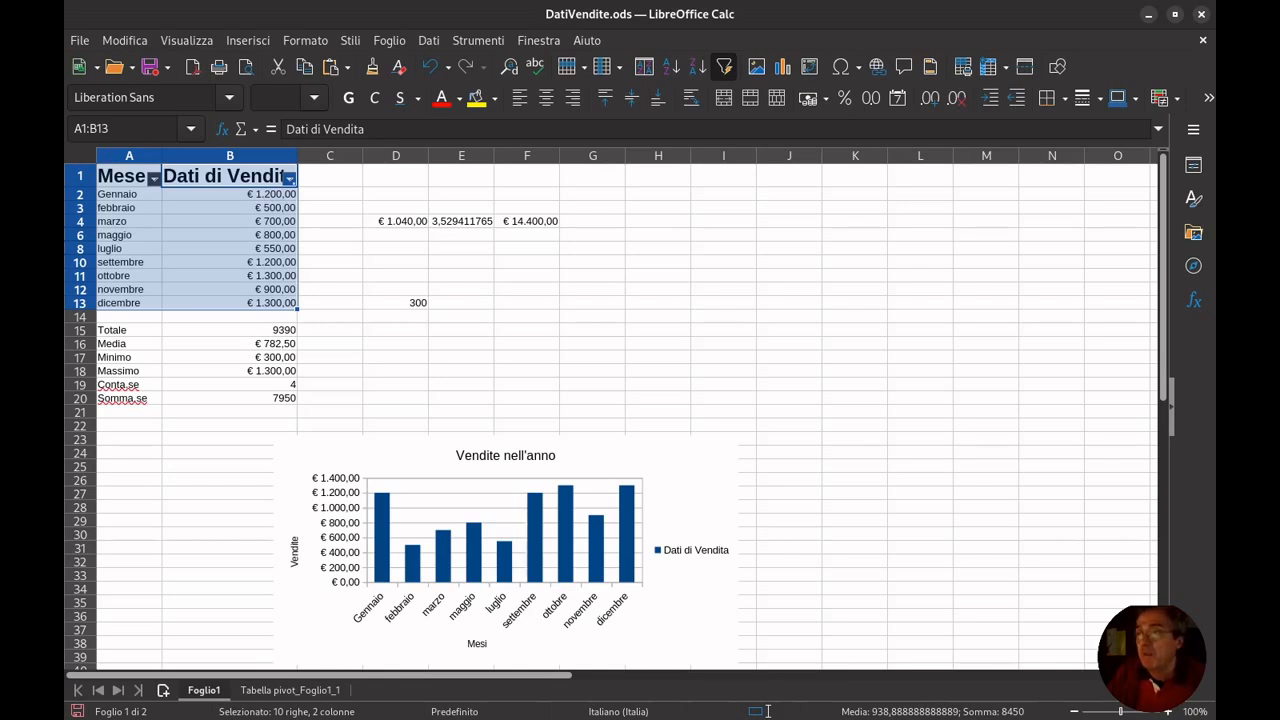
# Change the standard filter on the Dati di Vendita column to the condition >= with the value 700
pyautogui.click(287, 181)
pyautogui.click(286, 187)
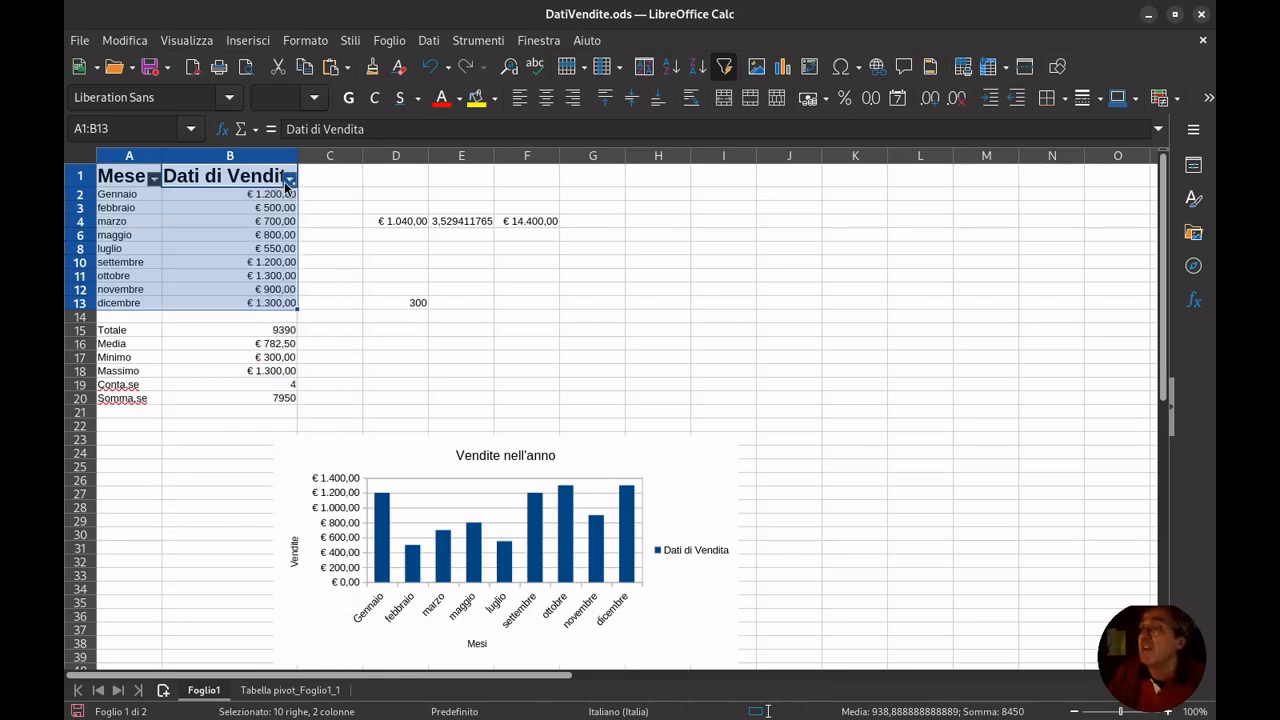
pyautogui.click(287, 181)
pyautogui.click(287, 184)
pyautogui.click(287, 184)
pyautogui.moveTo(287, 290)
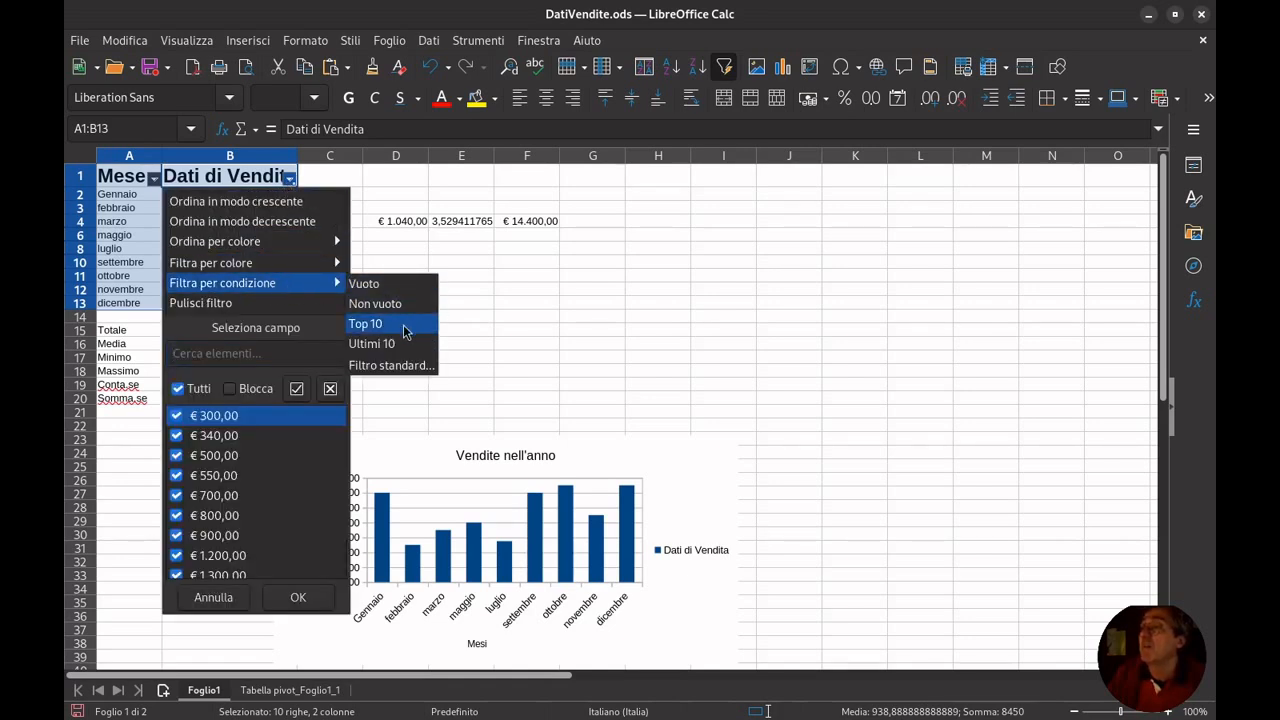
pyautogui.click(410, 366)
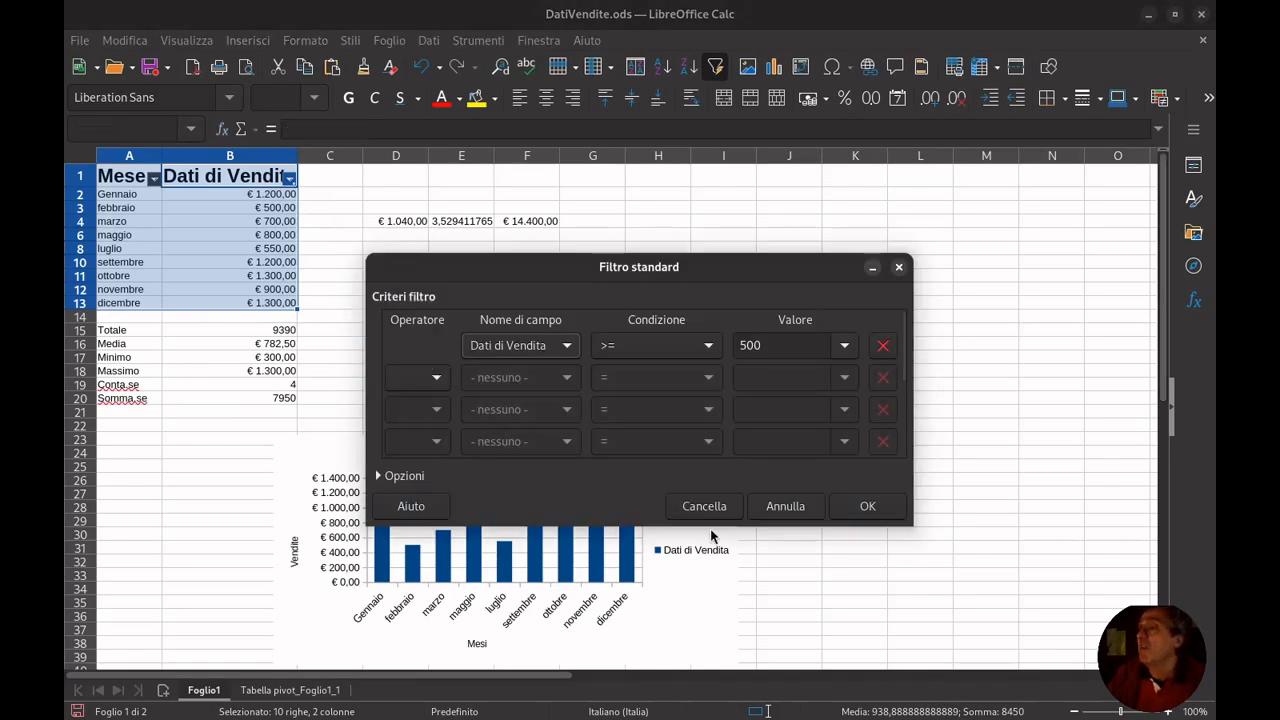
pyautogui.click(790, 344)
pyautogui.press('Left')
pyautogui.press('Left')
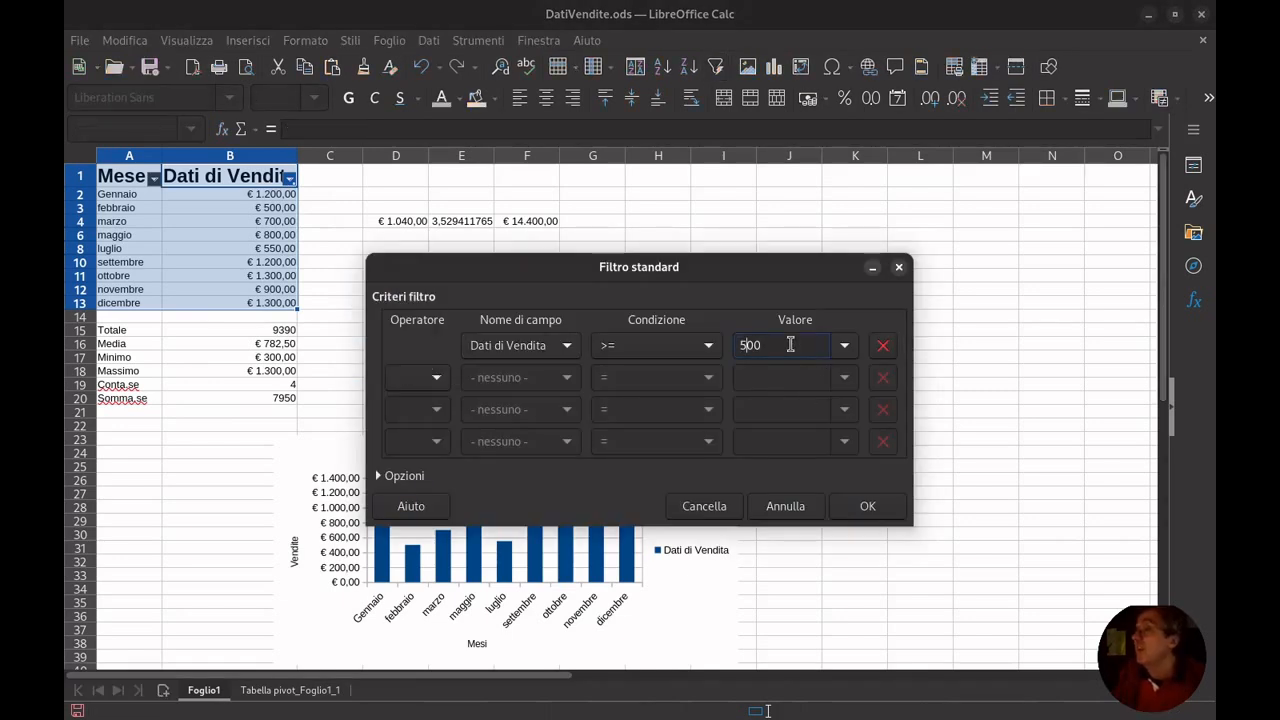
pyautogui.press('BackSpace')
pyautogui.write('7')
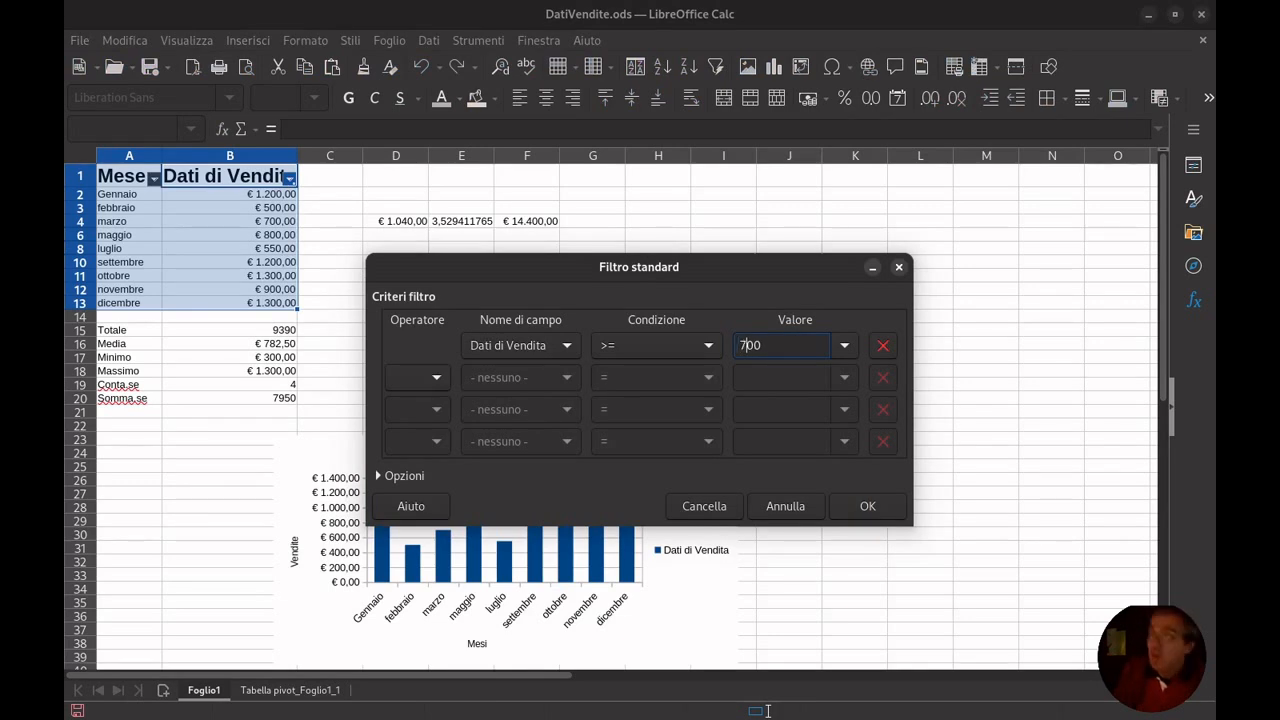
pyautogui.click(892, 511)
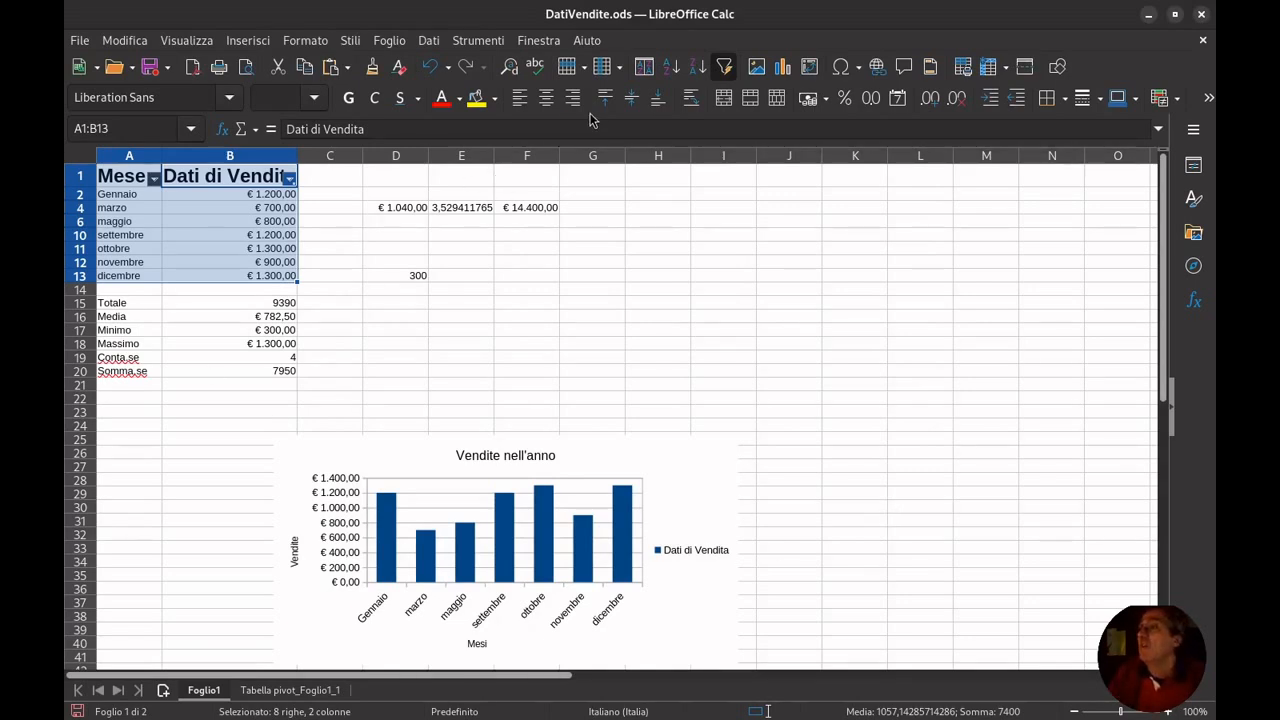
# Sort the sales table A1:B13 by Dati di Vendita in ascending order, treating the first row as column headings
pyautogui.click(429, 42)
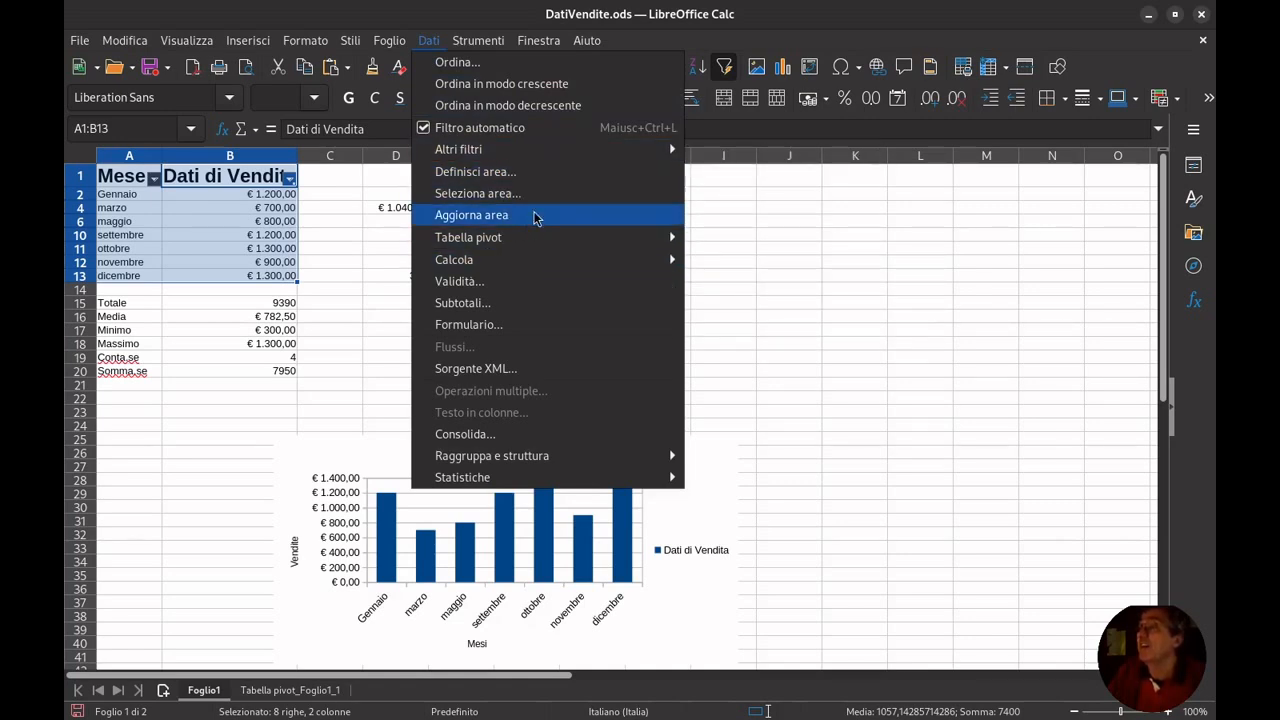
pyautogui.click(490, 63)
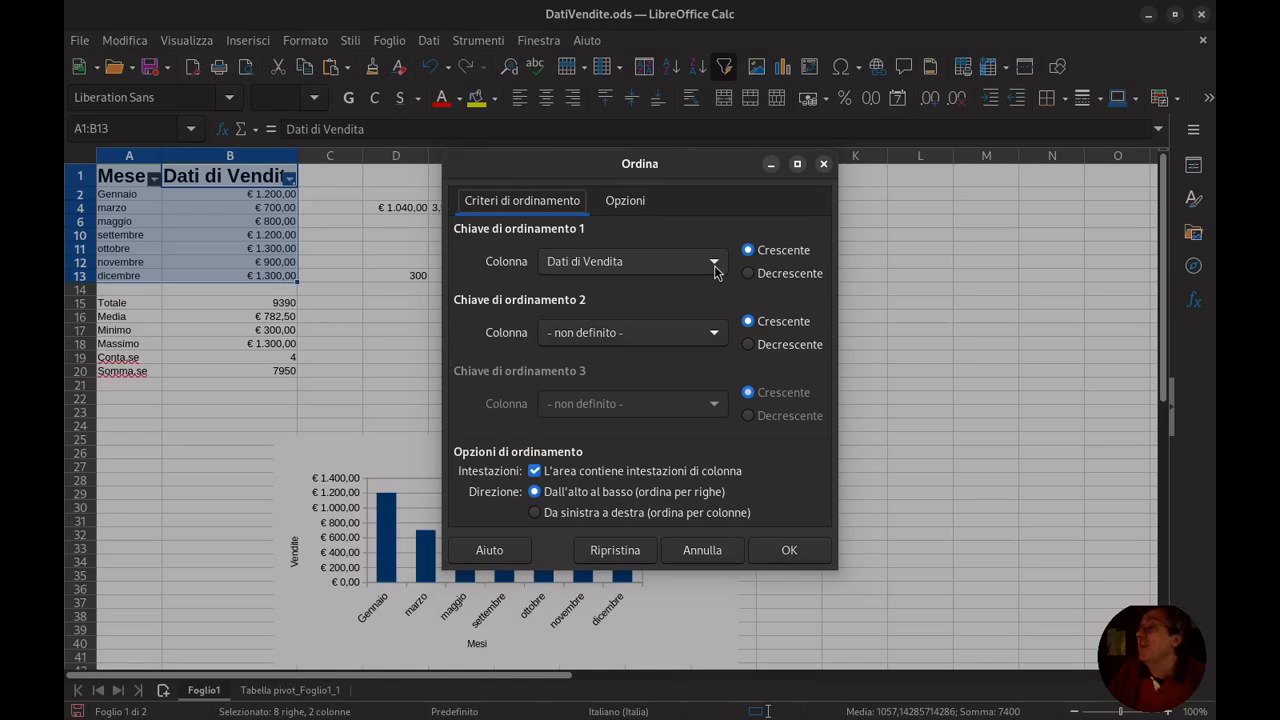
pyautogui.click(790, 550)
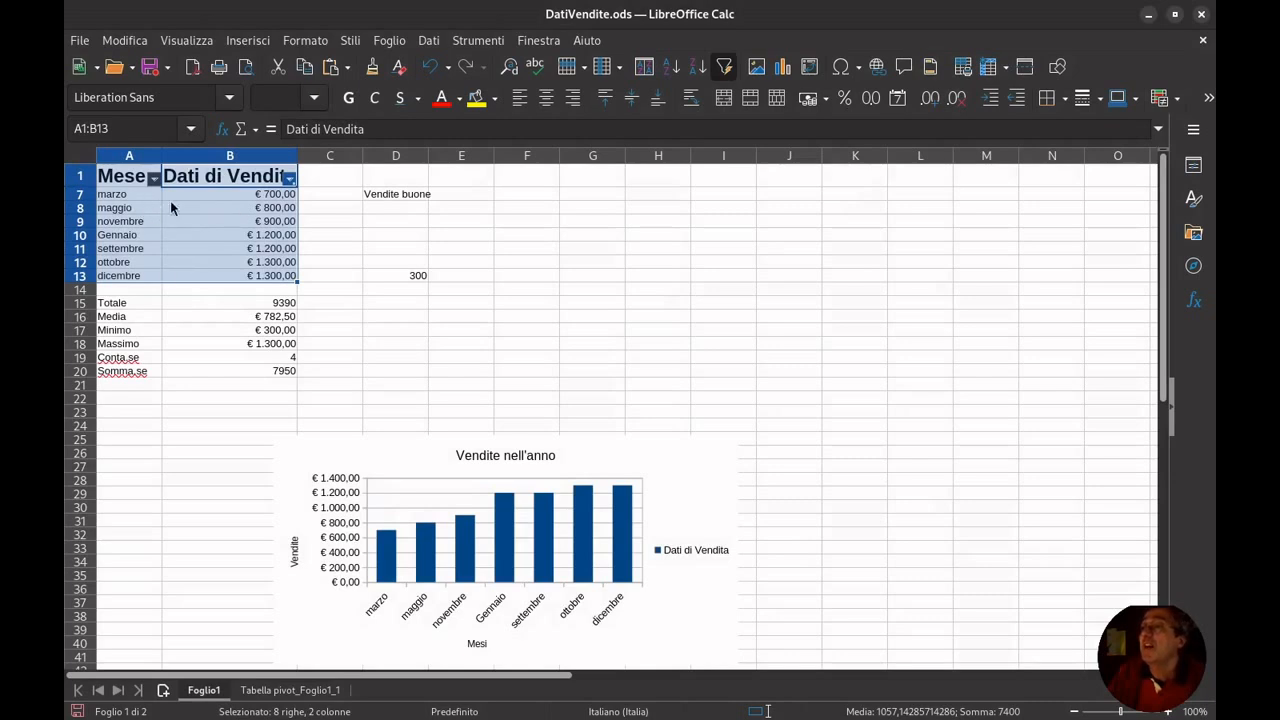
# Clear the filter on the Dati di Vendita column and save the document
pyautogui.click(290, 178)
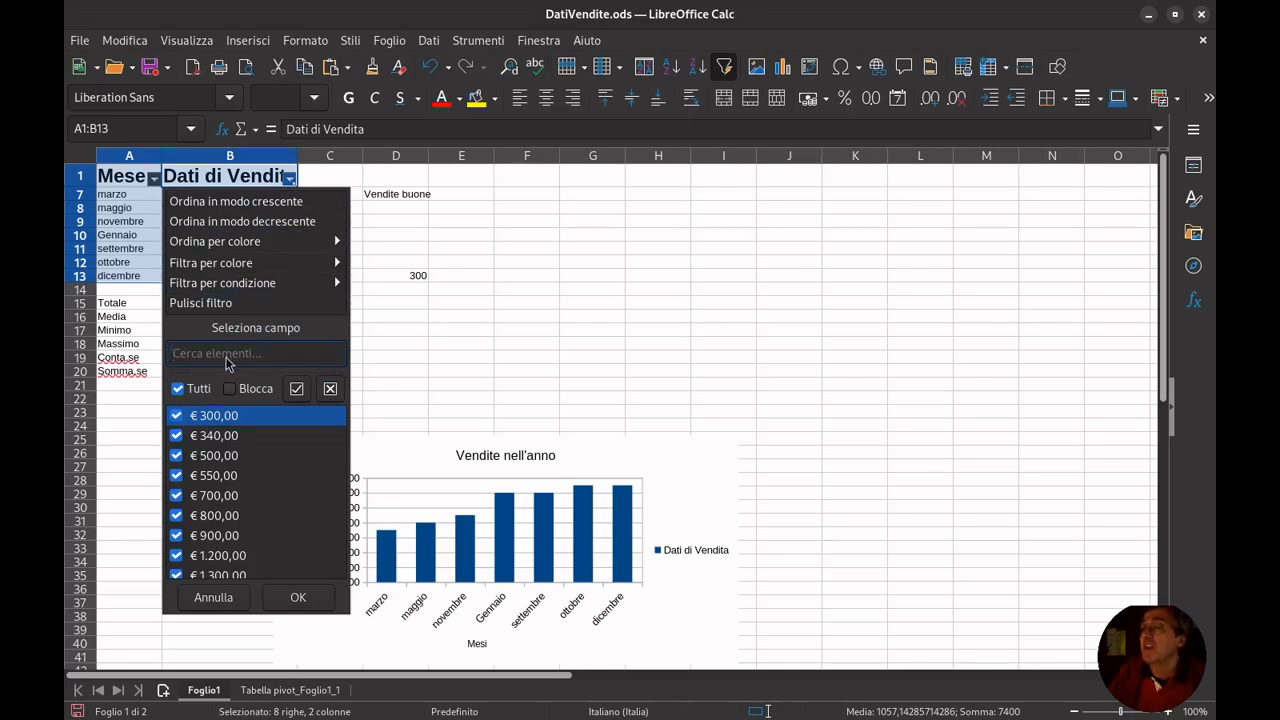
pyautogui.click(235, 304)
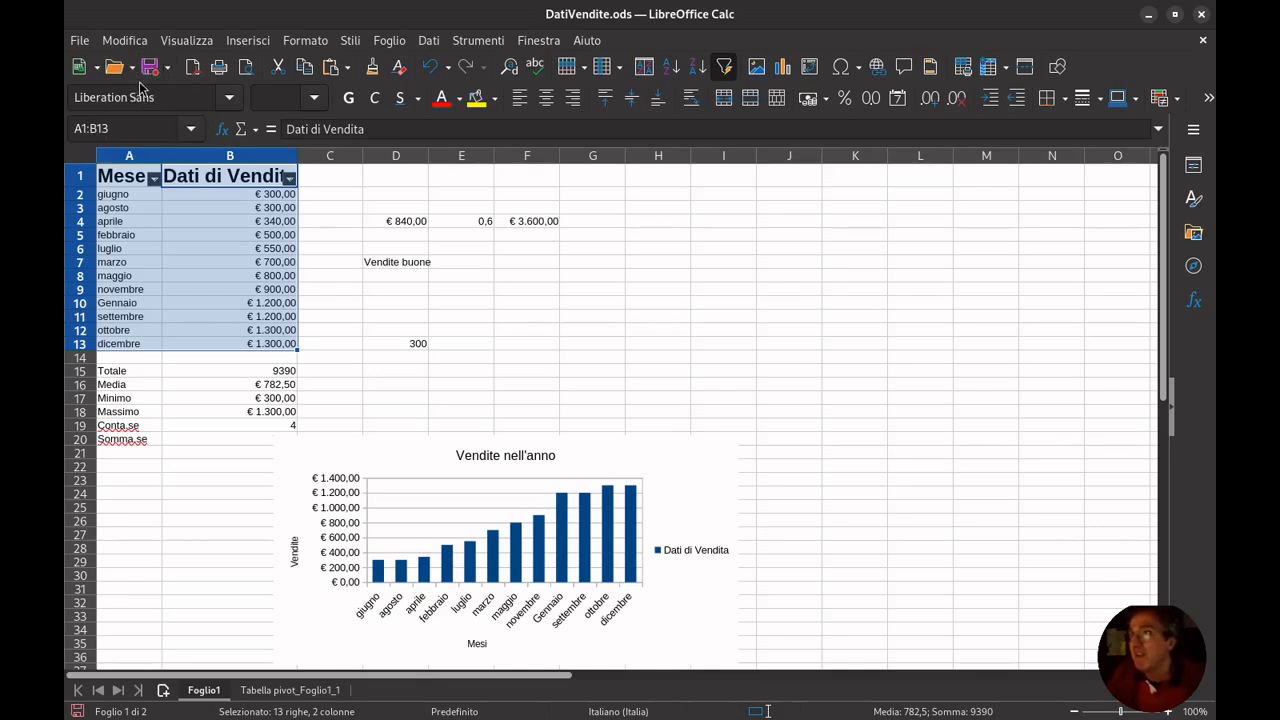
pyautogui.click(150, 70)
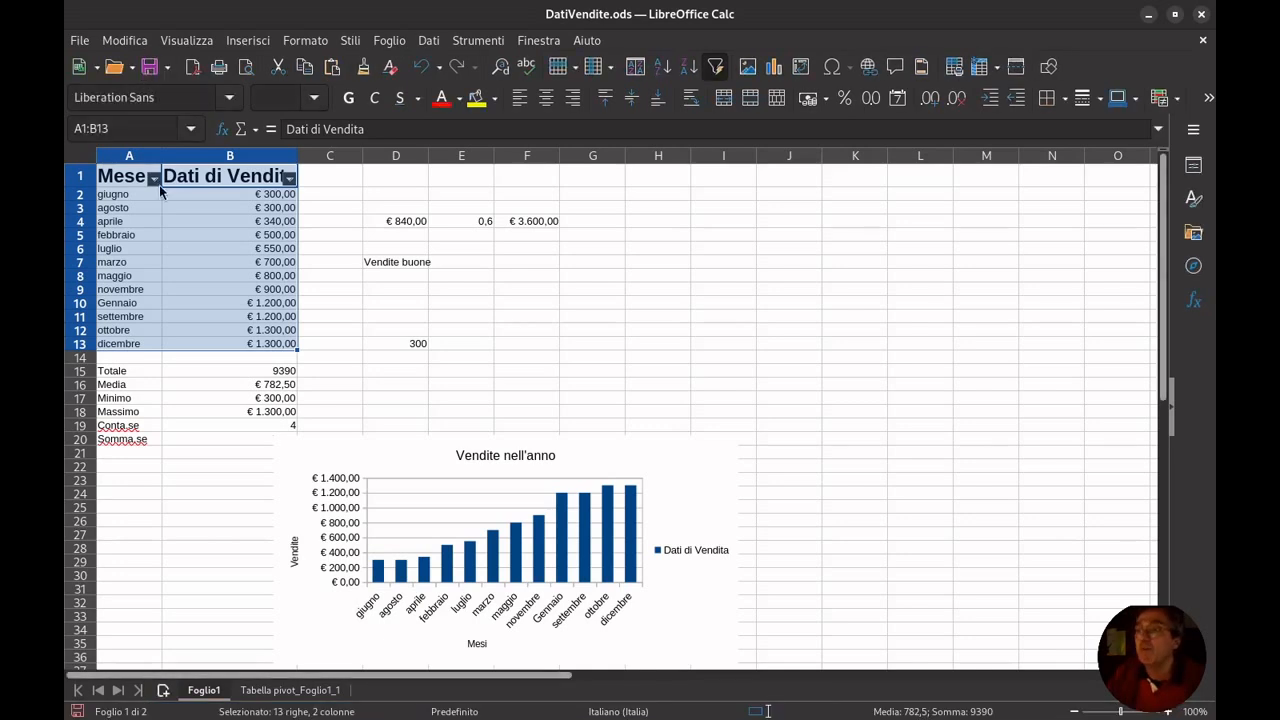
# Save the spreadsheet under the new name DatiVenditev2 in the corso folder, in ODF (.ods) format
pyautogui.click(77, 40)
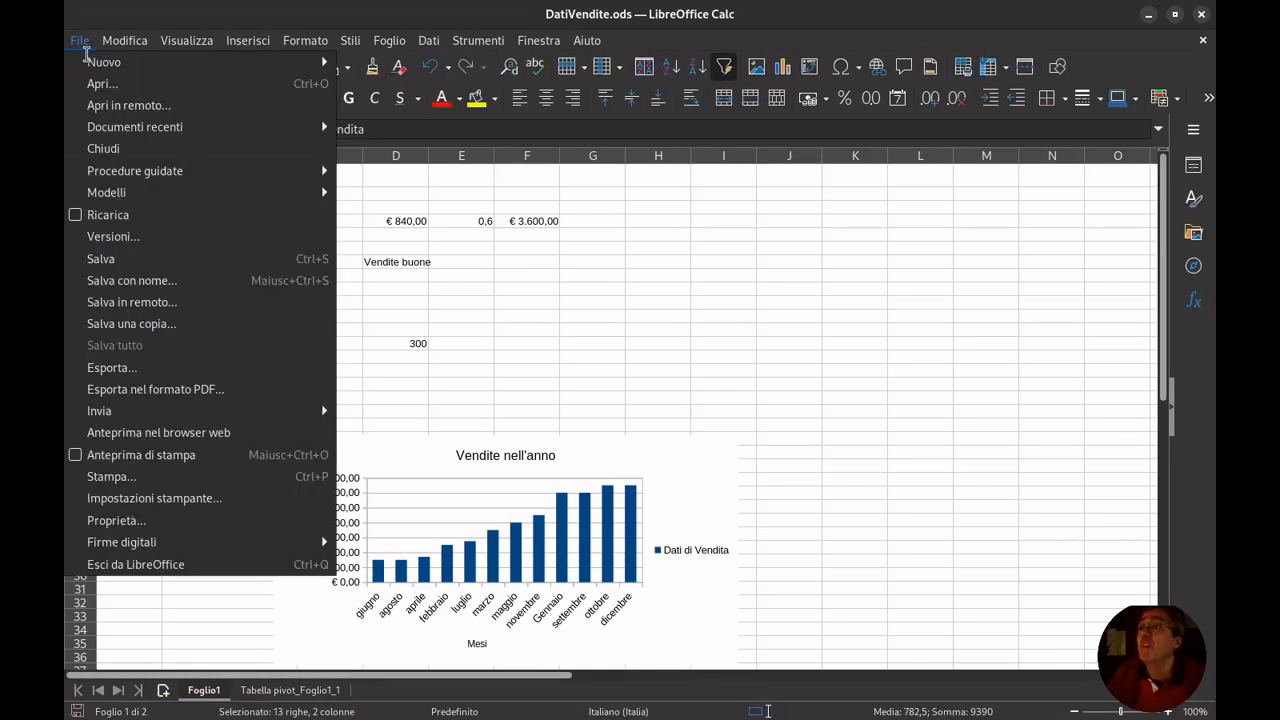
pyautogui.click(146, 277)
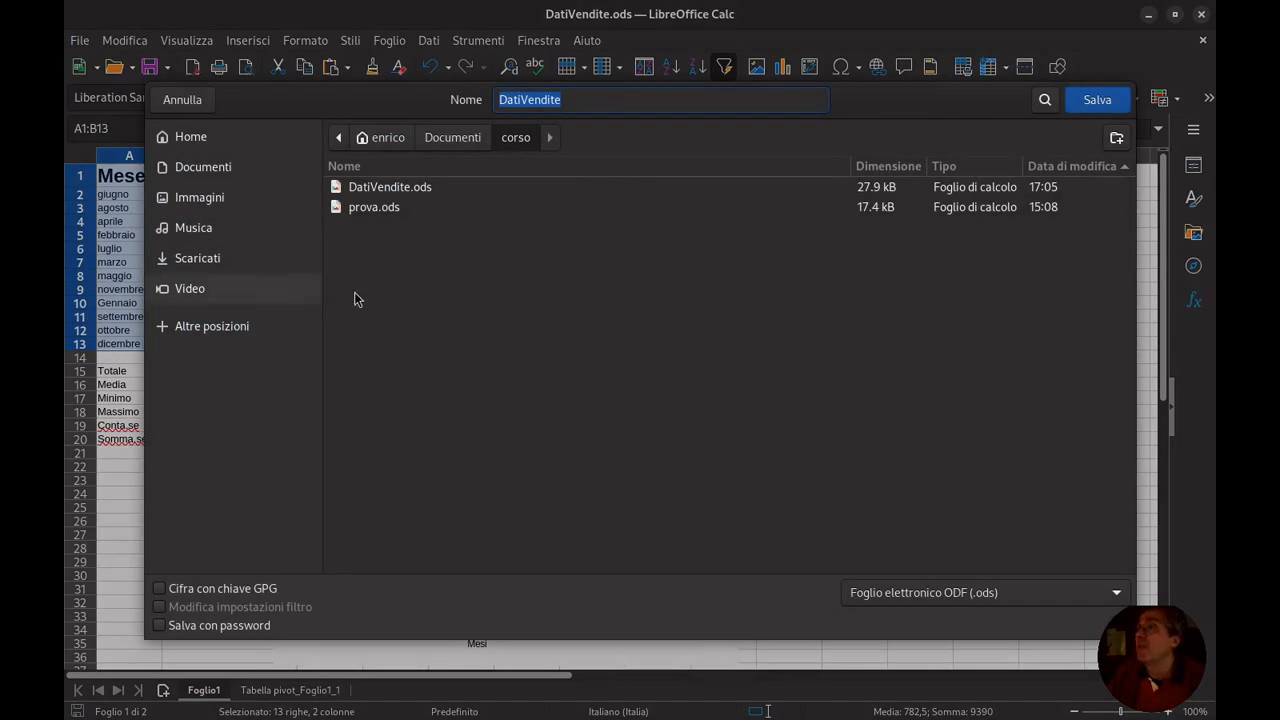
pyautogui.click(592, 100)
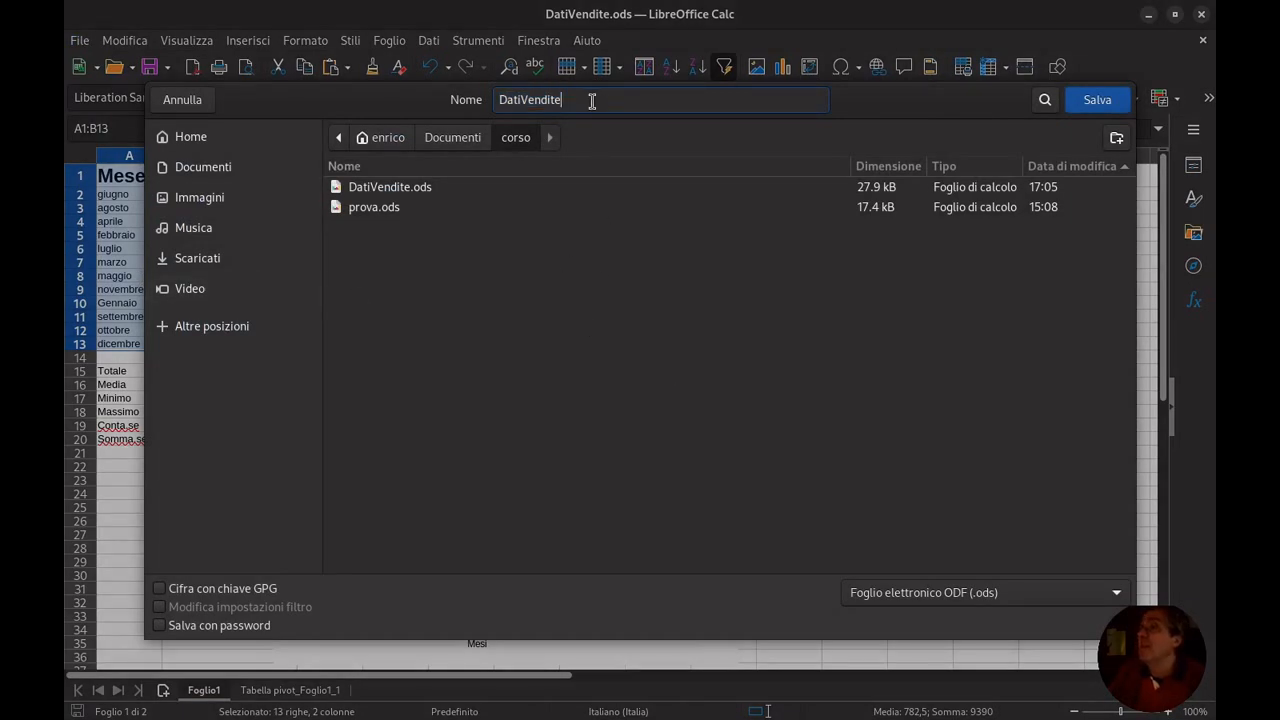
pyautogui.write('no')
pyautogui.press('BackSpace')
pyautogui.press('BackSpace')
pyautogui.write('v2')
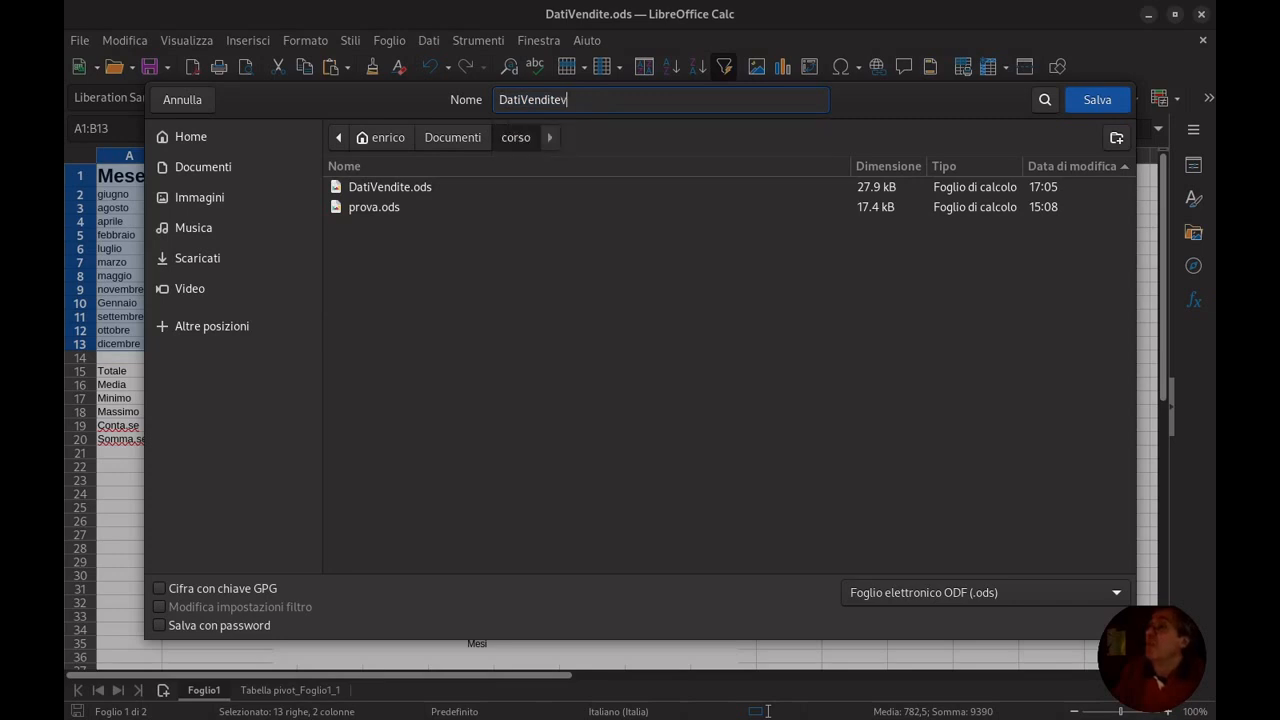
pyautogui.press('Return')
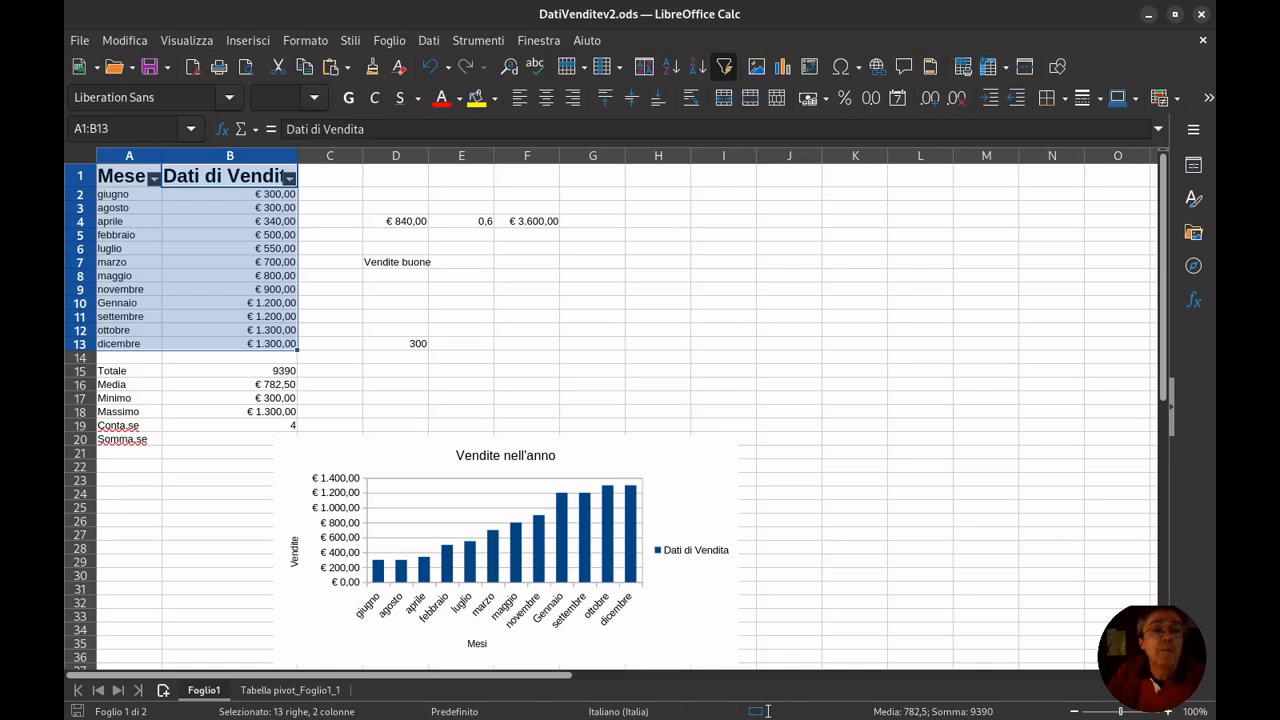
# Save DatiVenditev2 in Excel 2007–365 (.xlsx) format as well, keeping the Excel format instead of ODF
pyautogui.click(88, 42)
pyautogui.moveTo(80, 41)
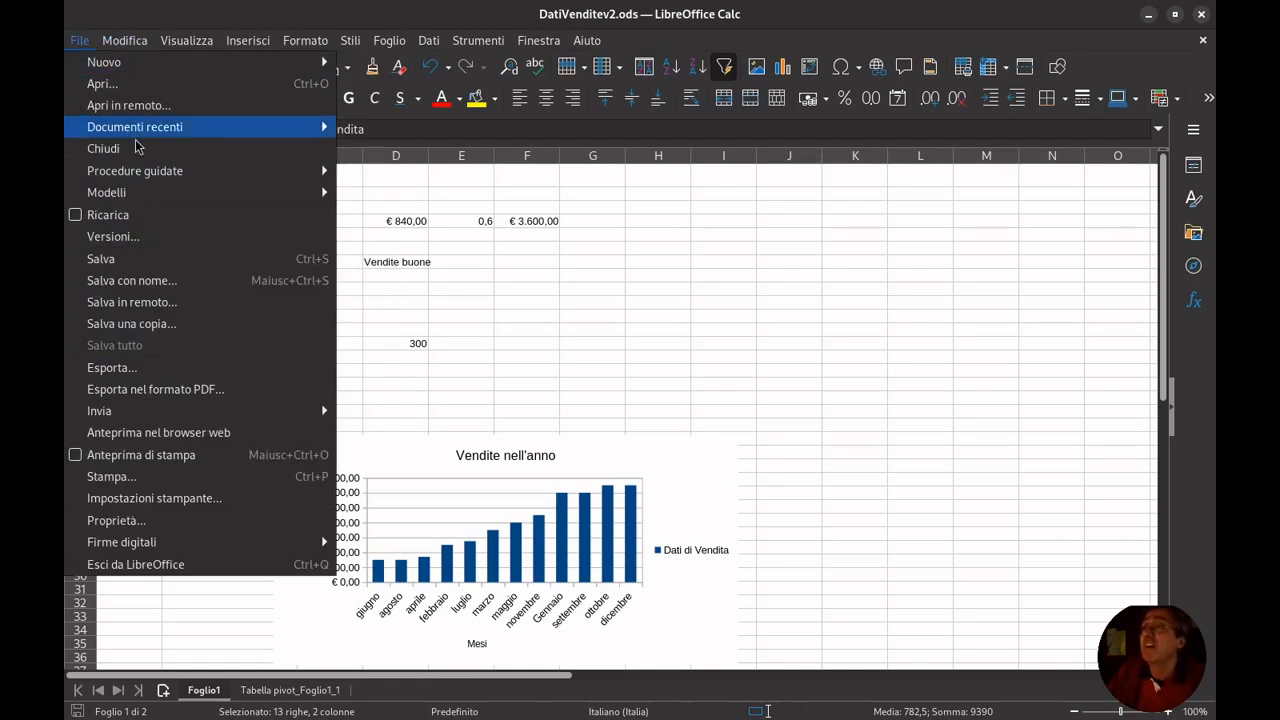
pyautogui.click(172, 285)
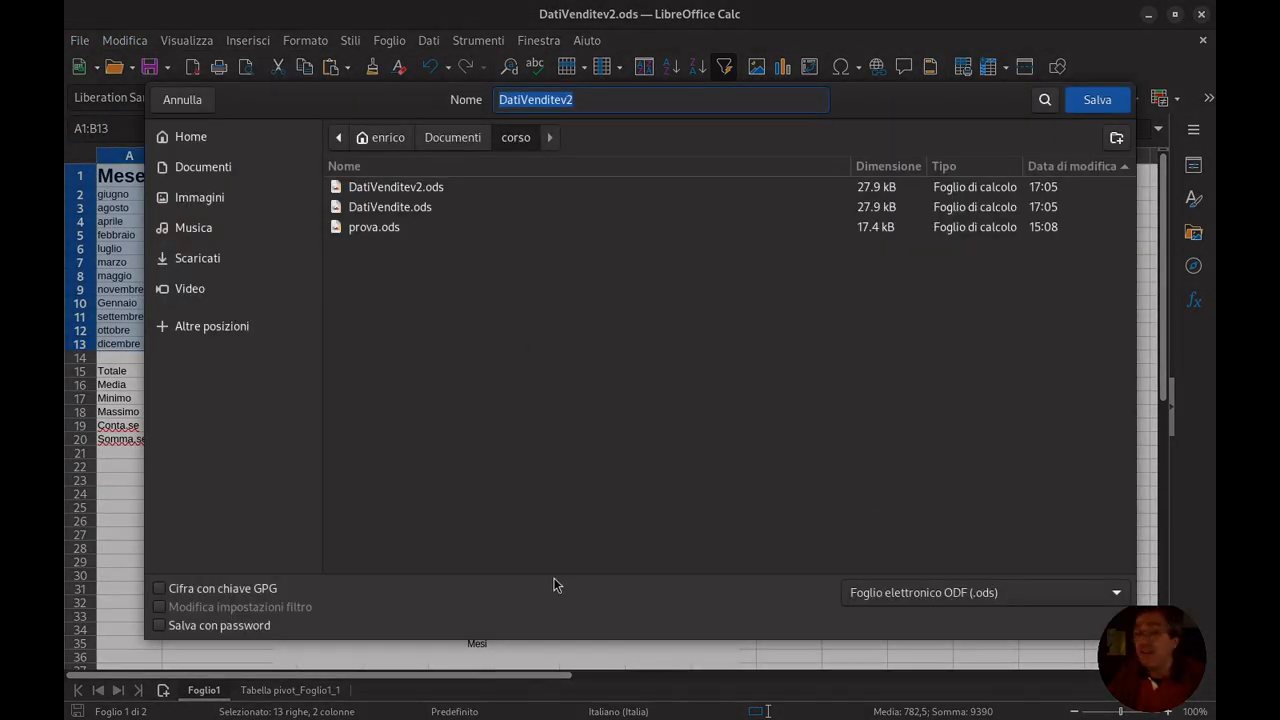
pyautogui.click(1117, 592)
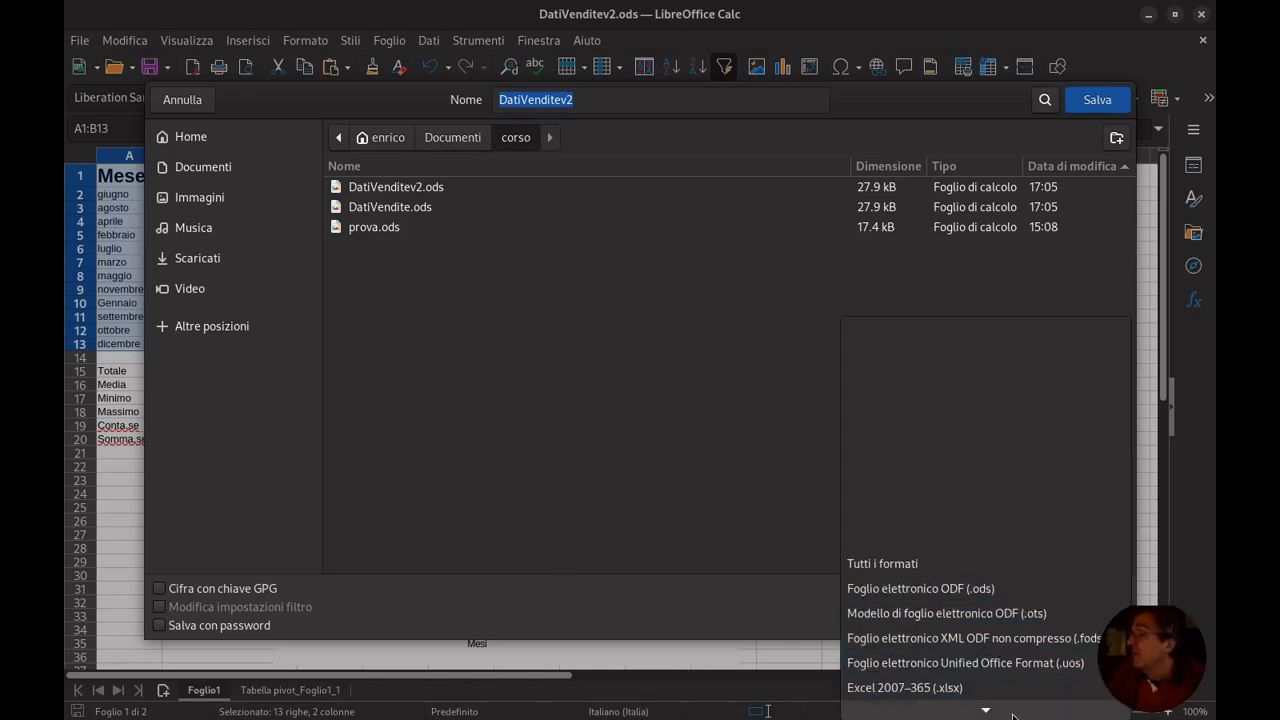
pyautogui.moveTo(1048, 707)
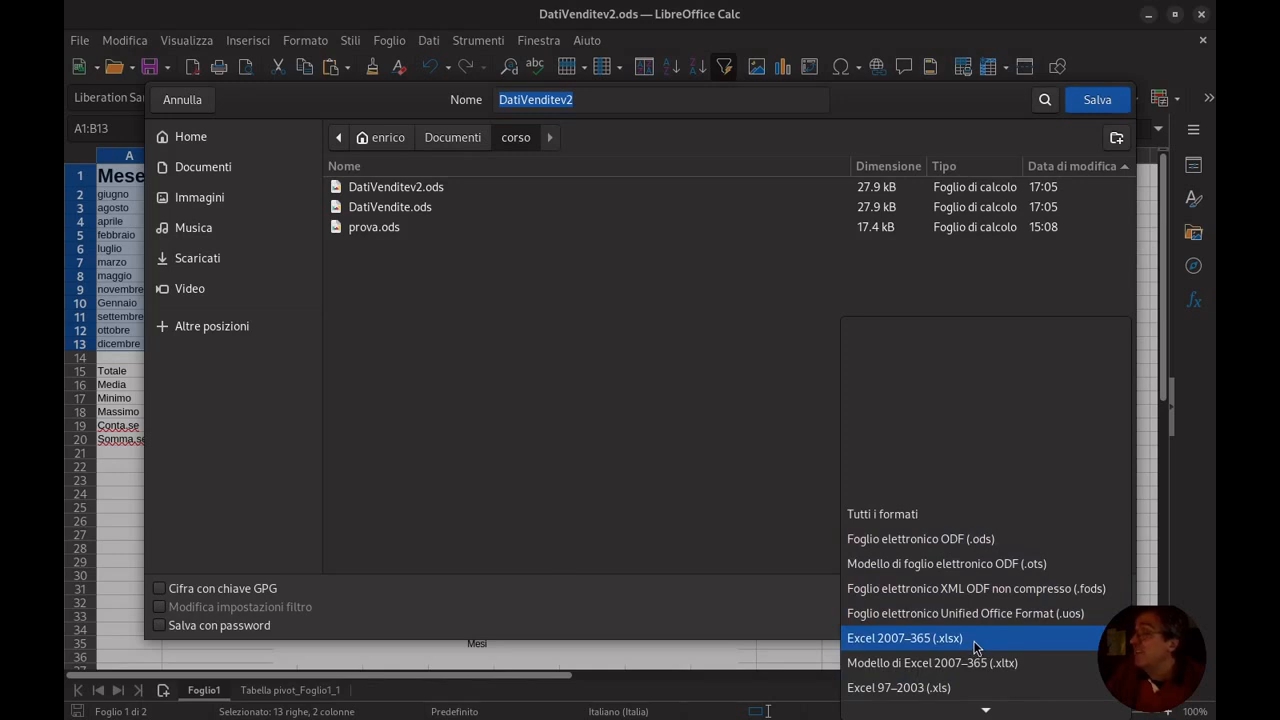
pyautogui.click(975, 642)
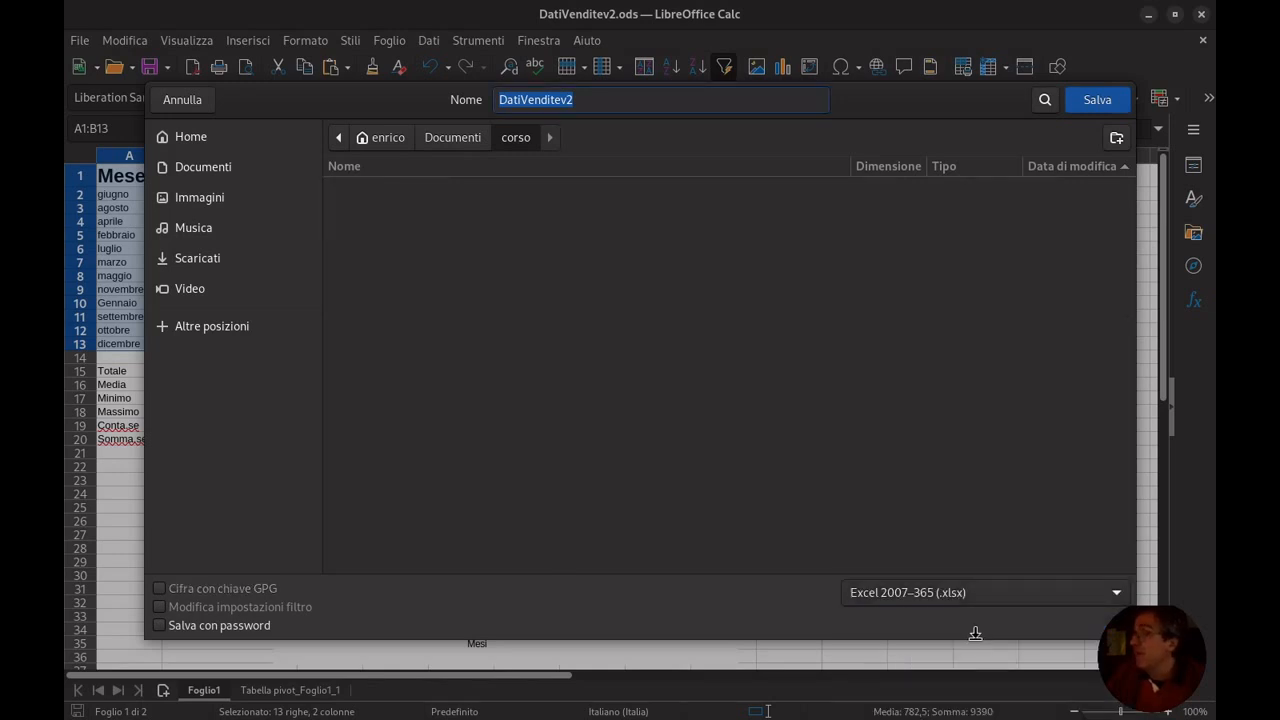
pyautogui.click(1097, 100)
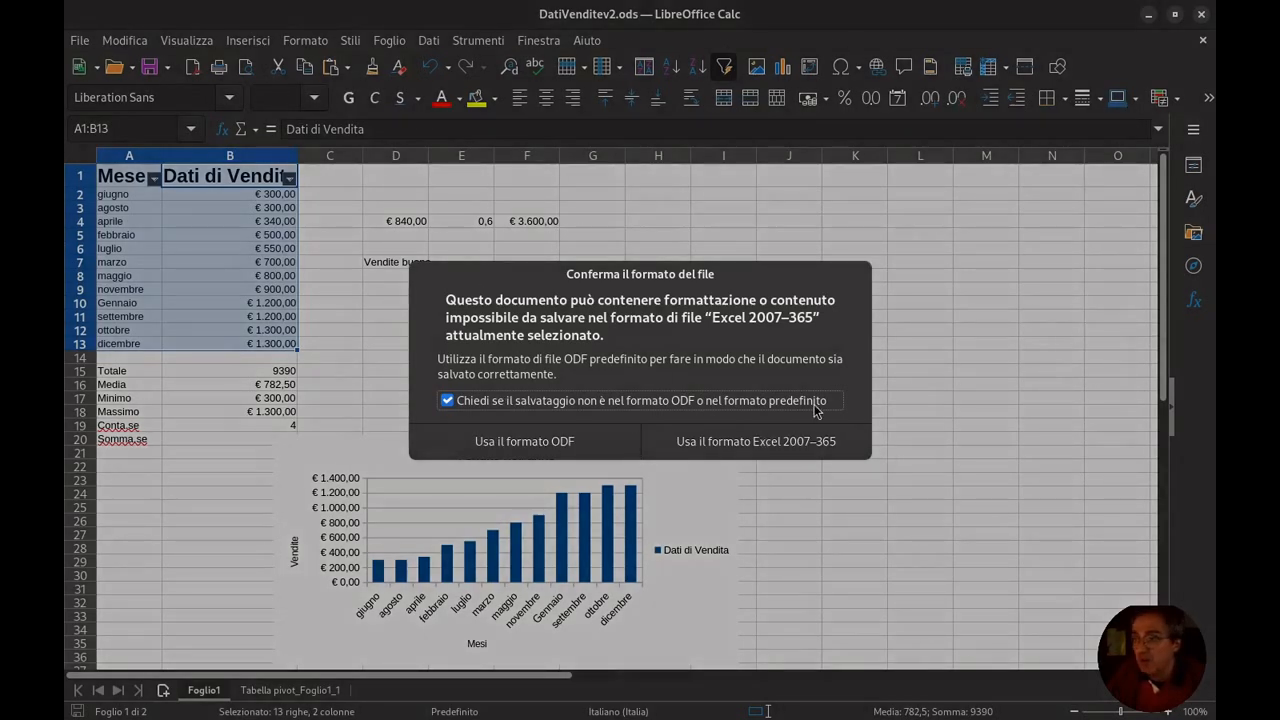
pyautogui.click(774, 440)
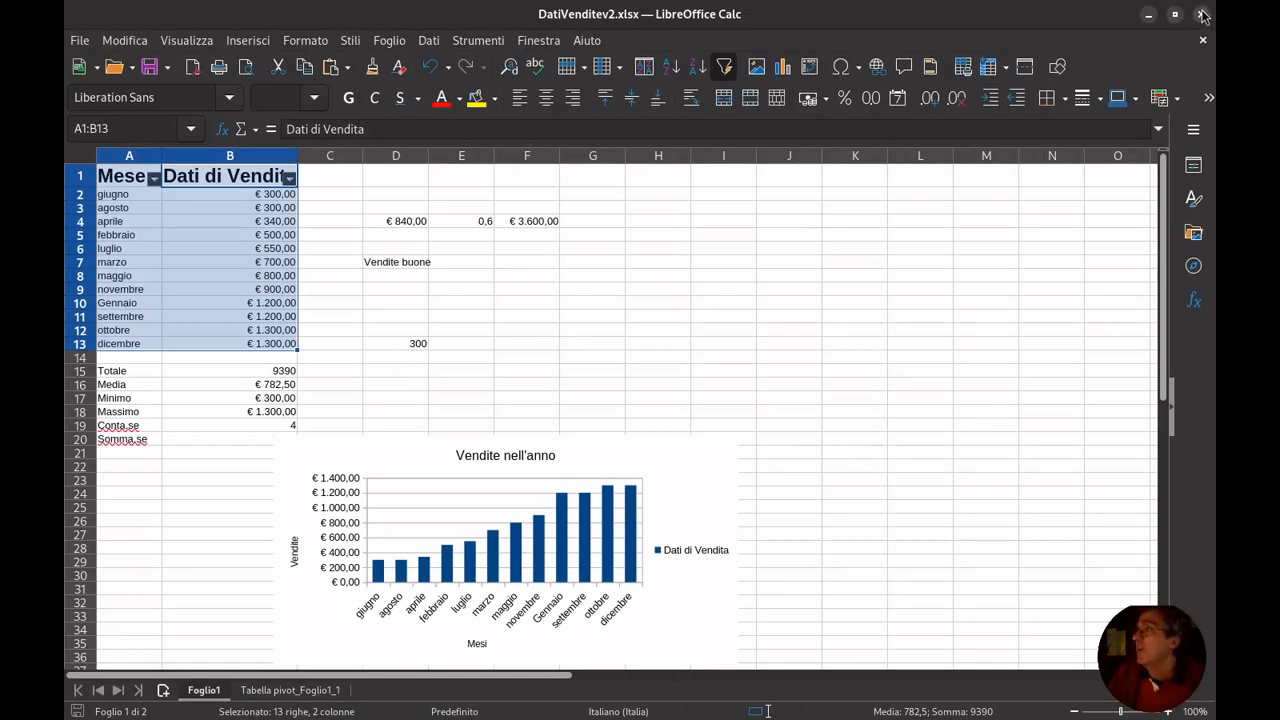
pyautogui.click(79, 41)
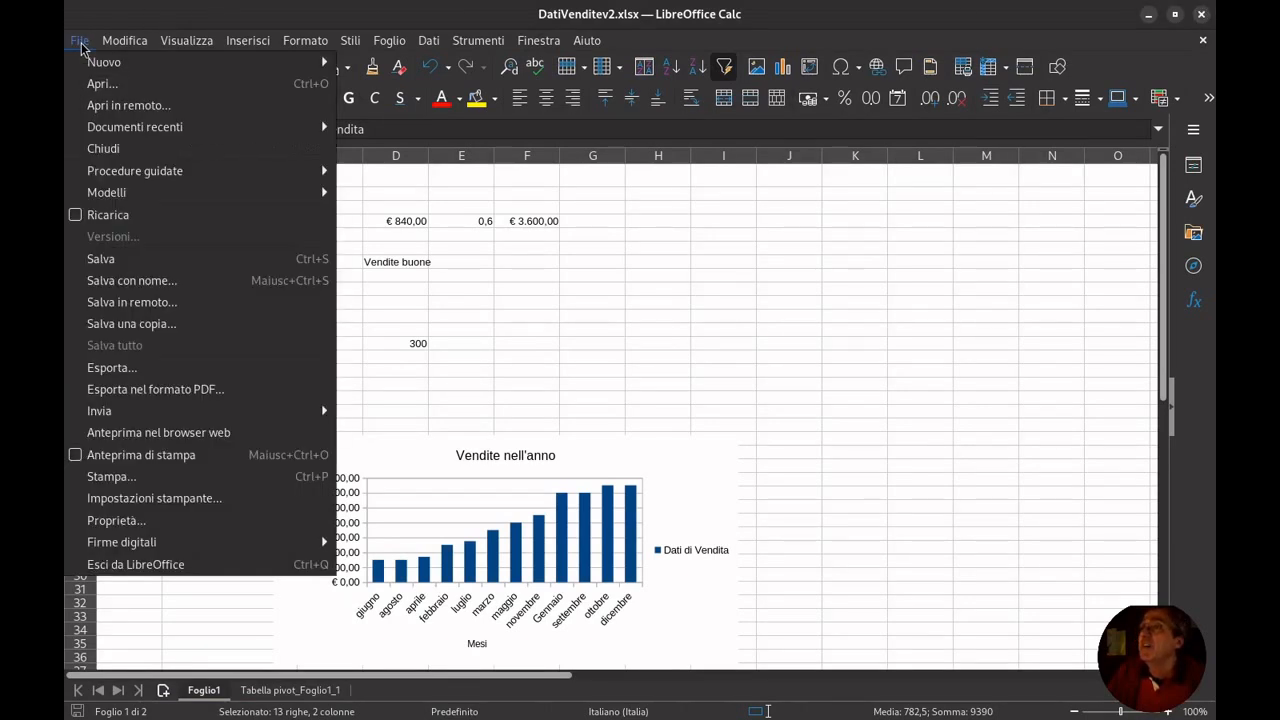
pyautogui.click(80, 45)
pyautogui.click(554, 44)
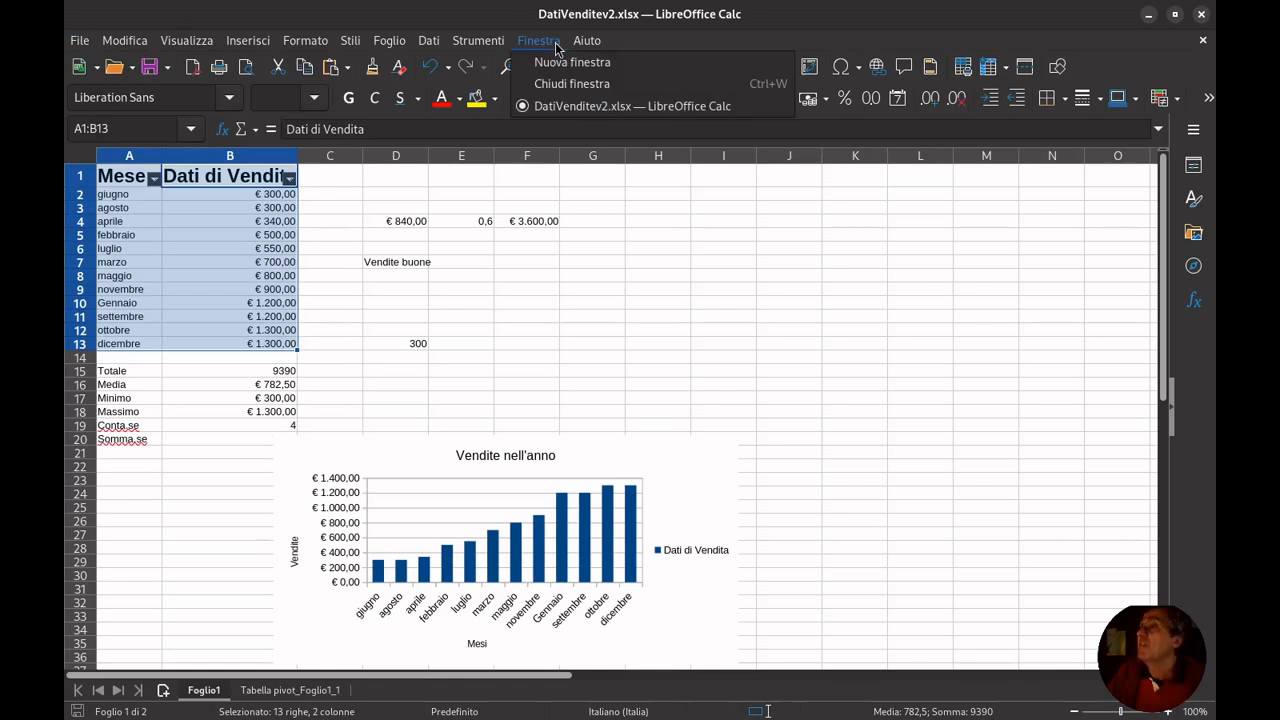
pyautogui.click(704, 28)
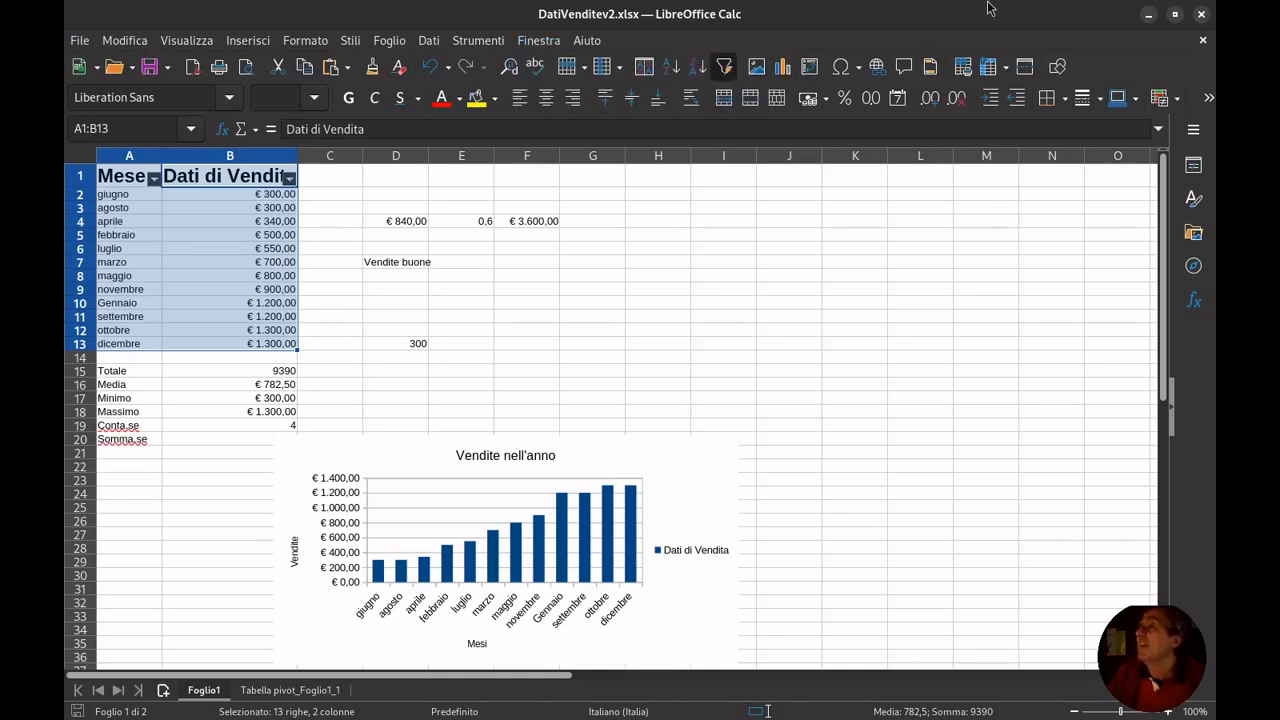
# Close DatiVenditev2.xlsx and reopen DatiVenditev2.ods in a maximised window
pyautogui.click(1201, 14)
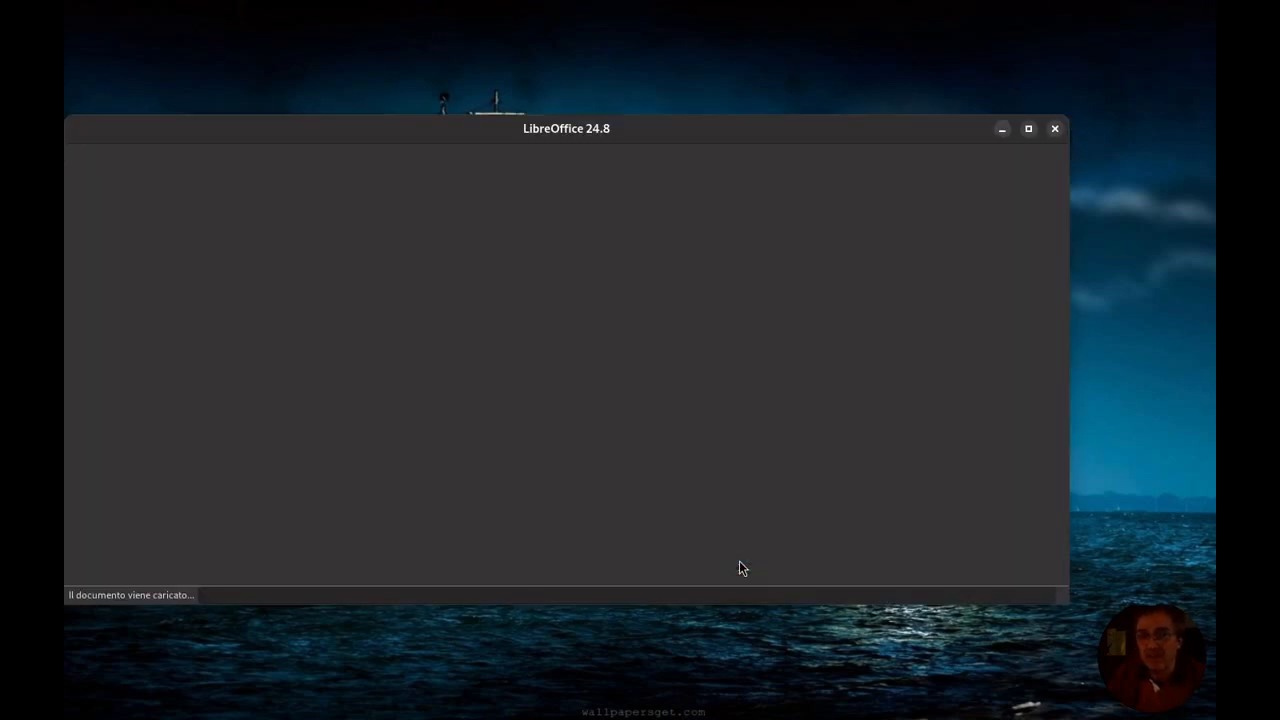
pyautogui.click(1029, 130)
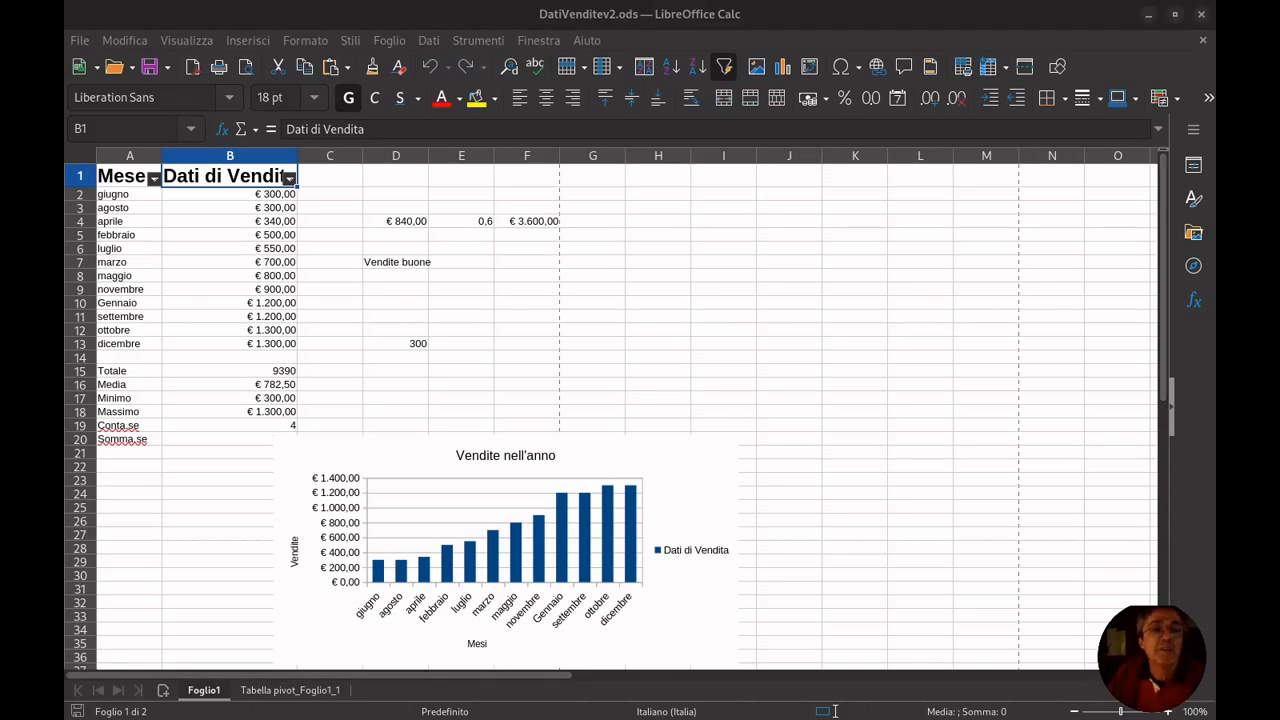
# Export the spreadsheet as DatiVenditev2 in PDF format to the corso folder, and review the PDF maximised before closing it
pyautogui.click(85, 46)
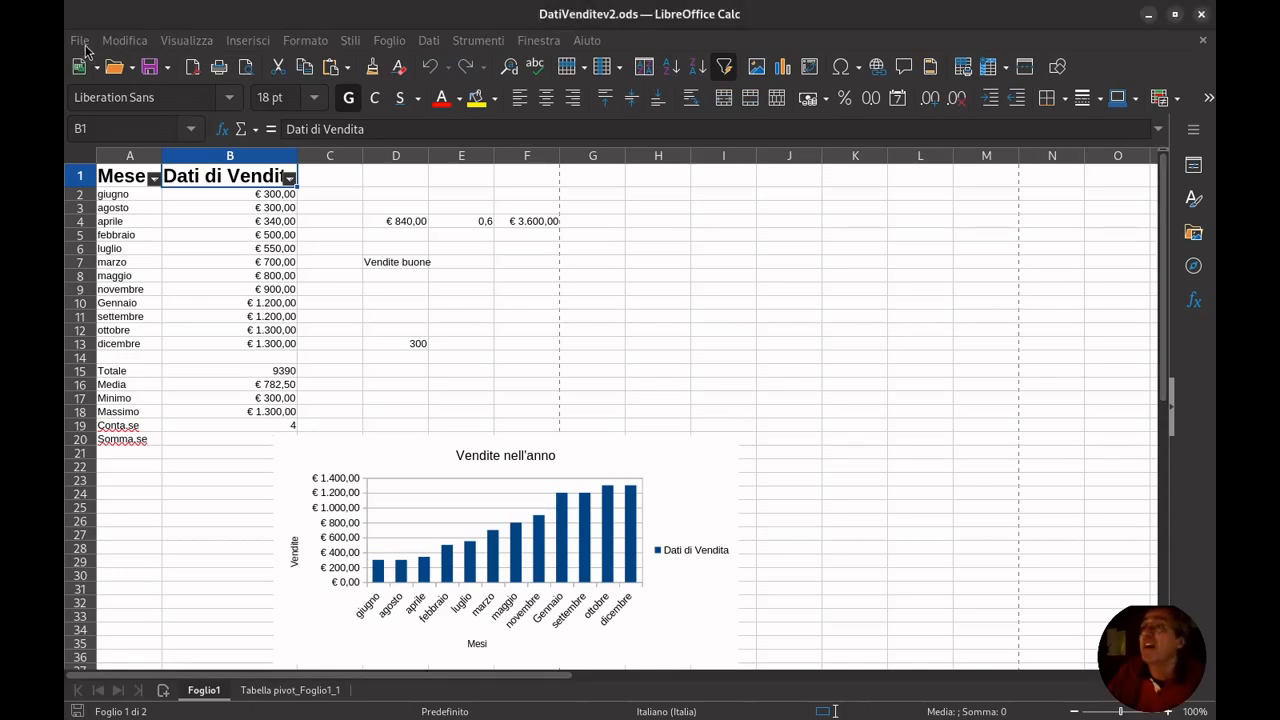
pyautogui.click(85, 46)
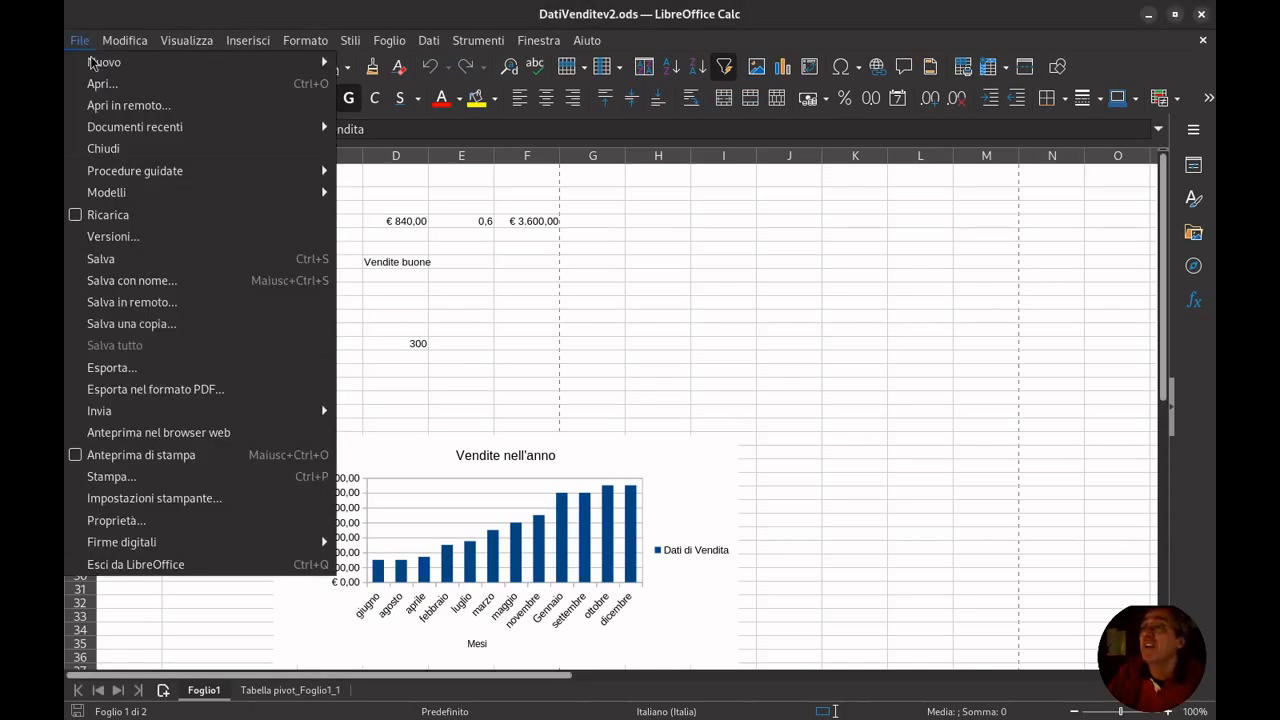
pyautogui.click(180, 369)
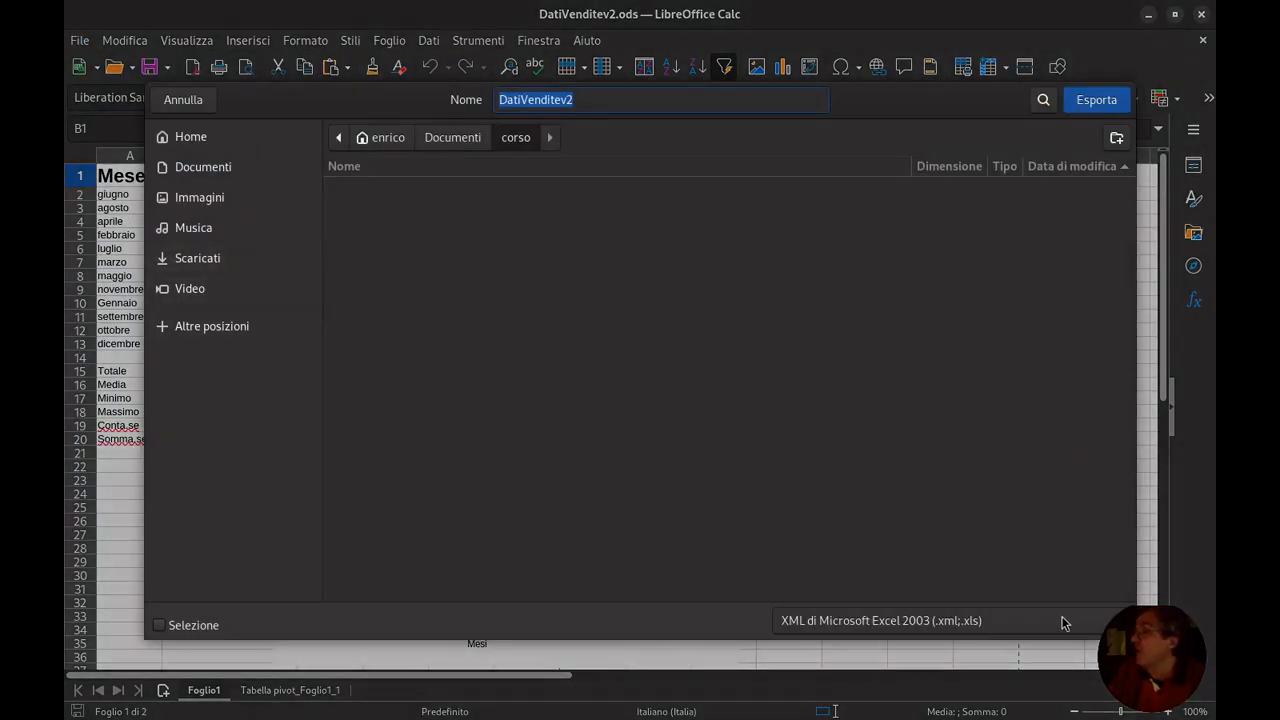
pyautogui.click(881, 620)
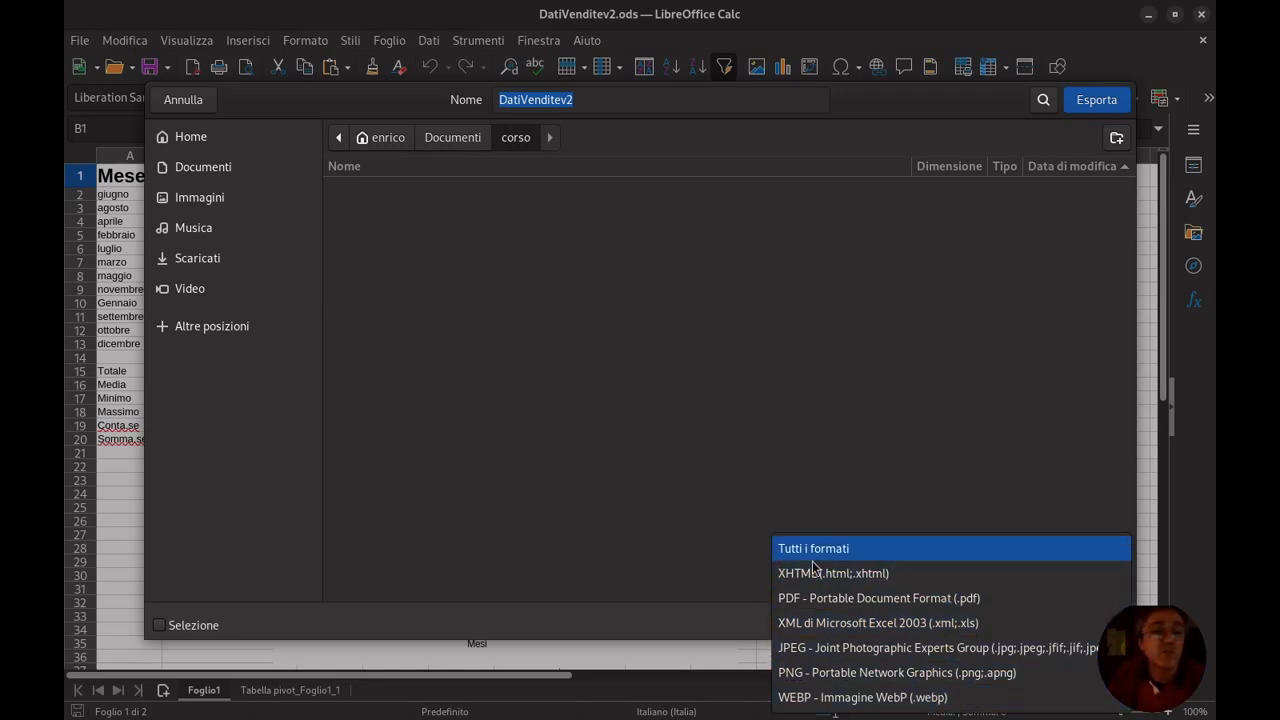
pyautogui.click(932, 599)
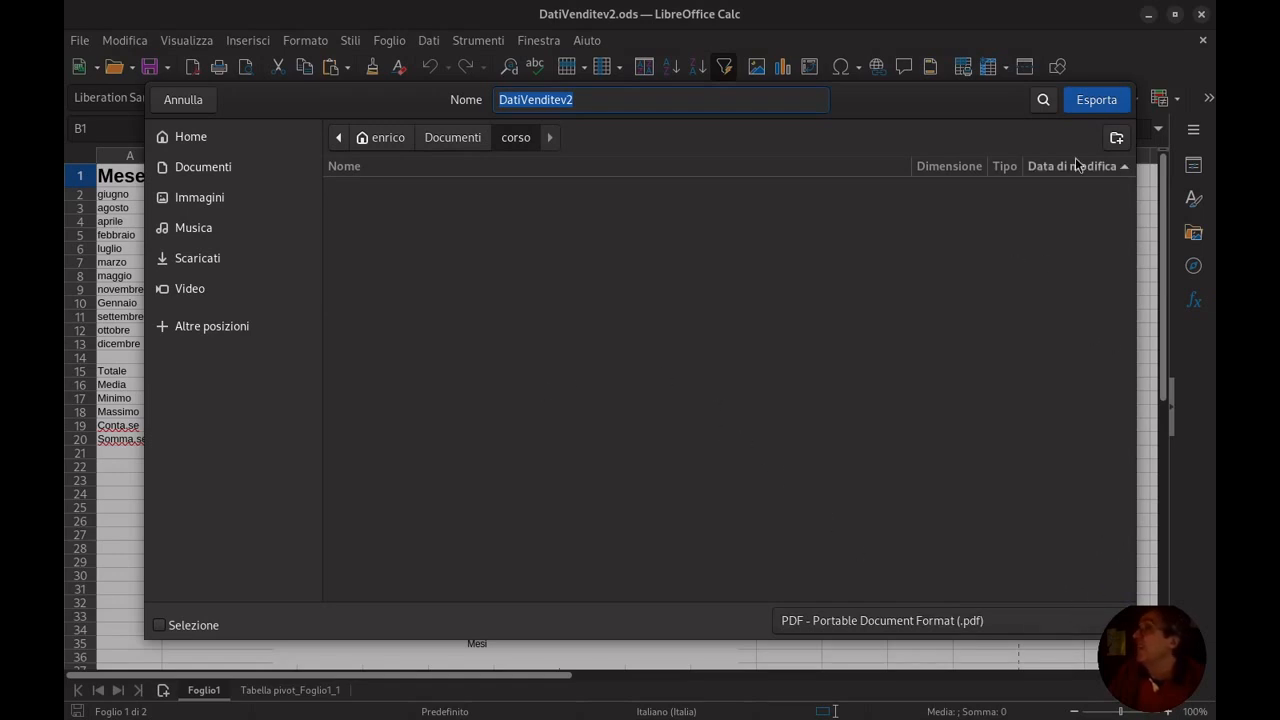
pyautogui.click(1110, 103)
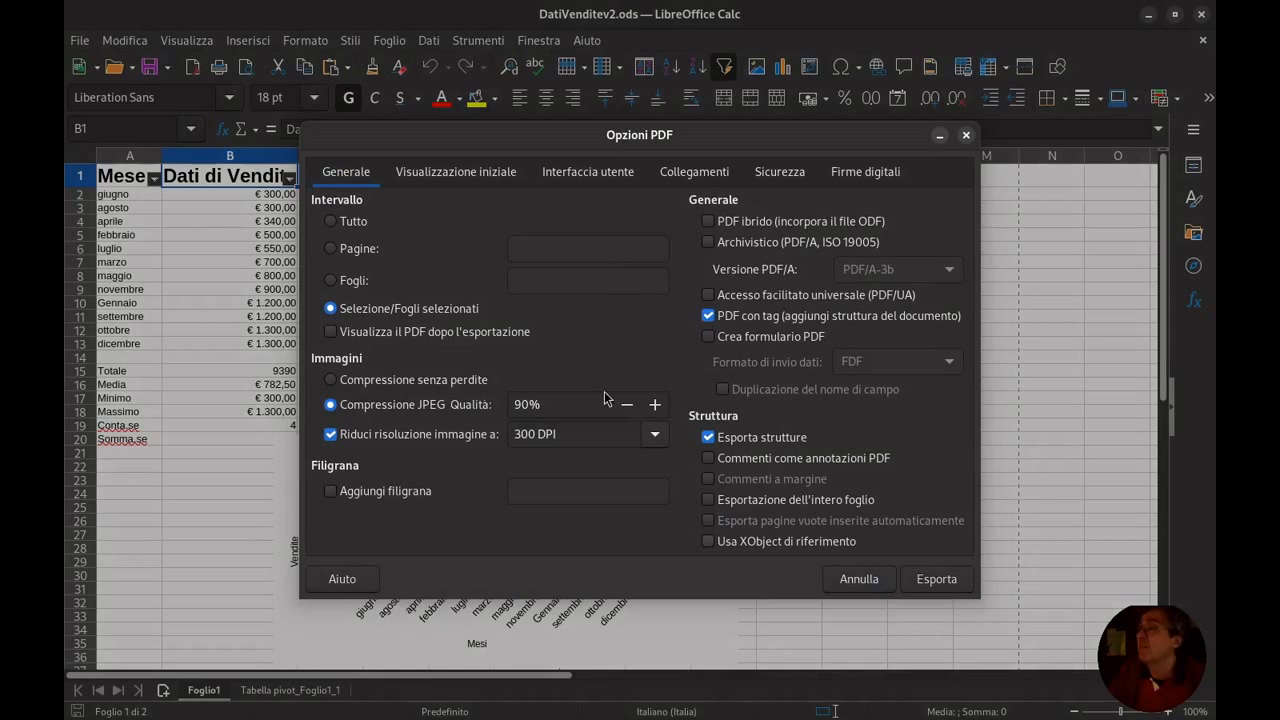
pyautogui.click(937, 579)
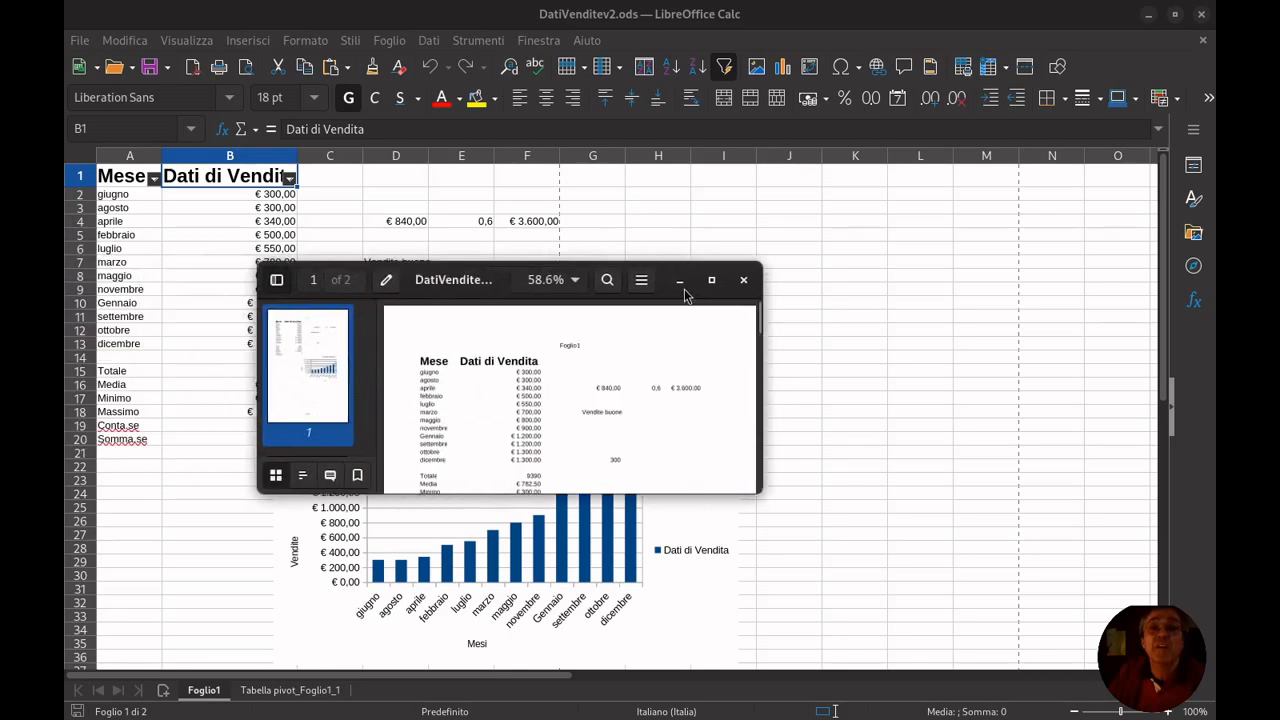
pyautogui.click(775, 270)
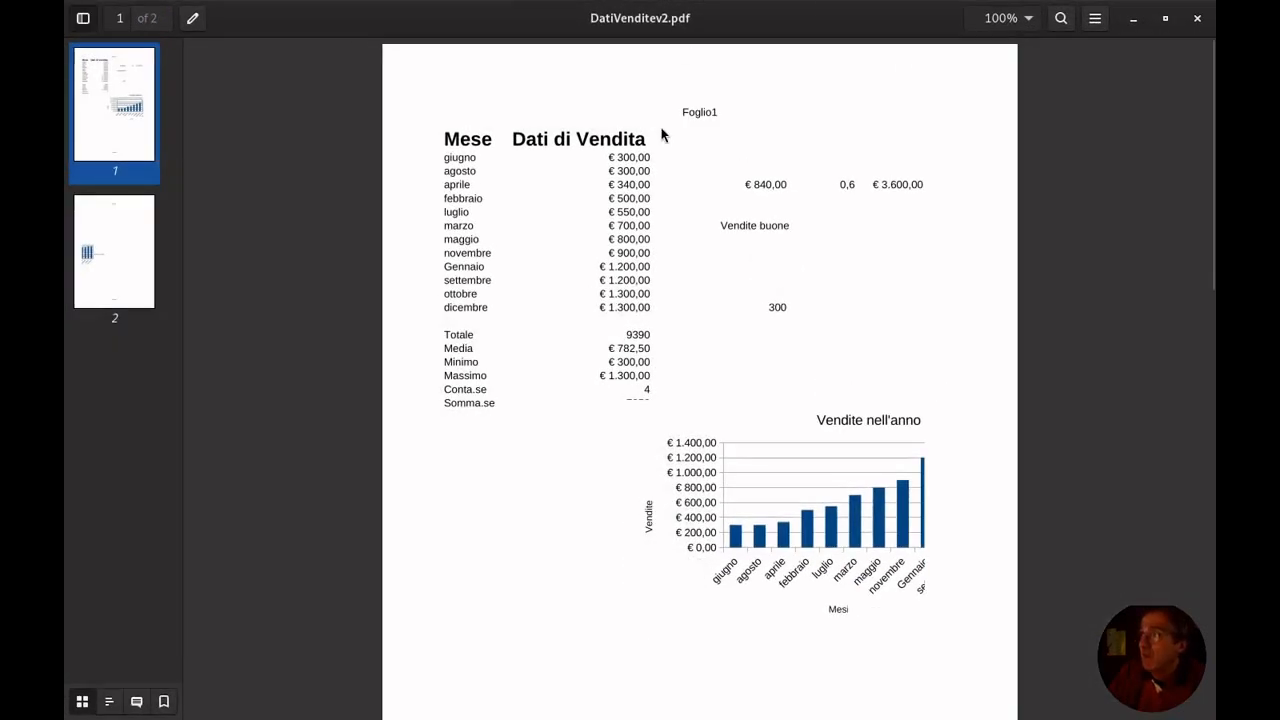
pyautogui.click(1198, 18)
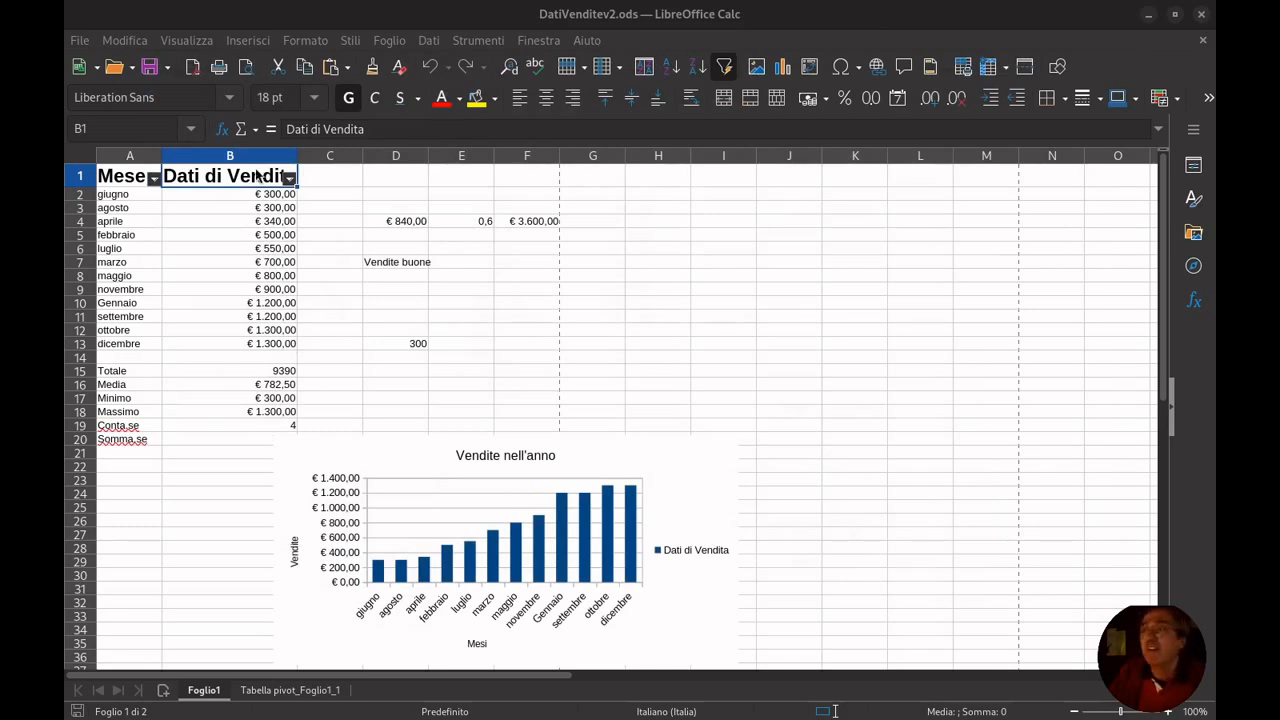
pyautogui.click(150, 42)
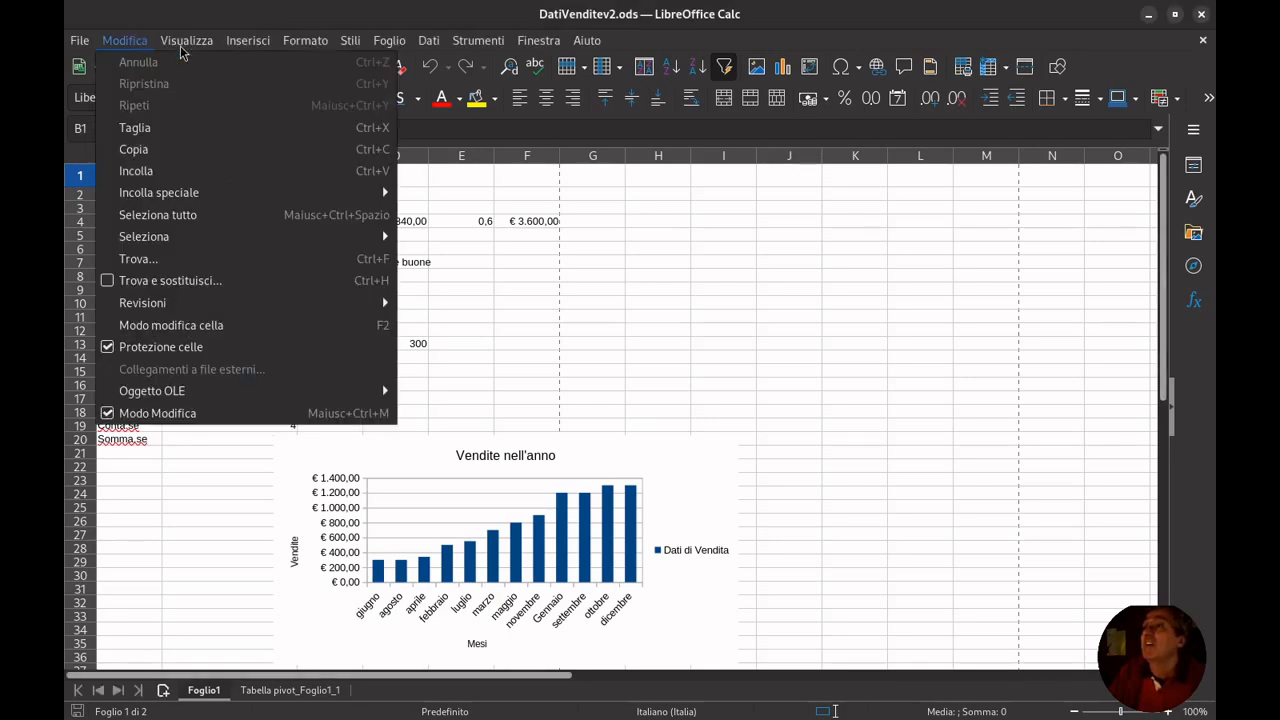
pyautogui.moveTo(188, 42)
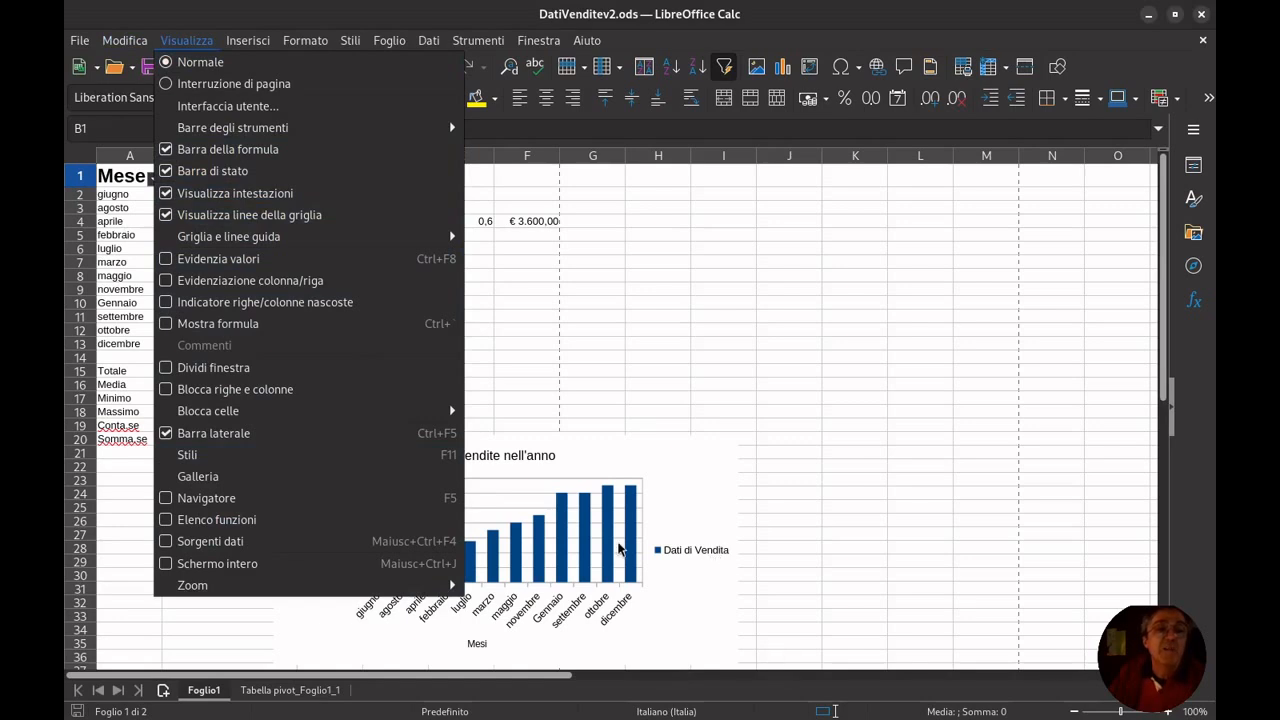
pyautogui.click(816, 463)
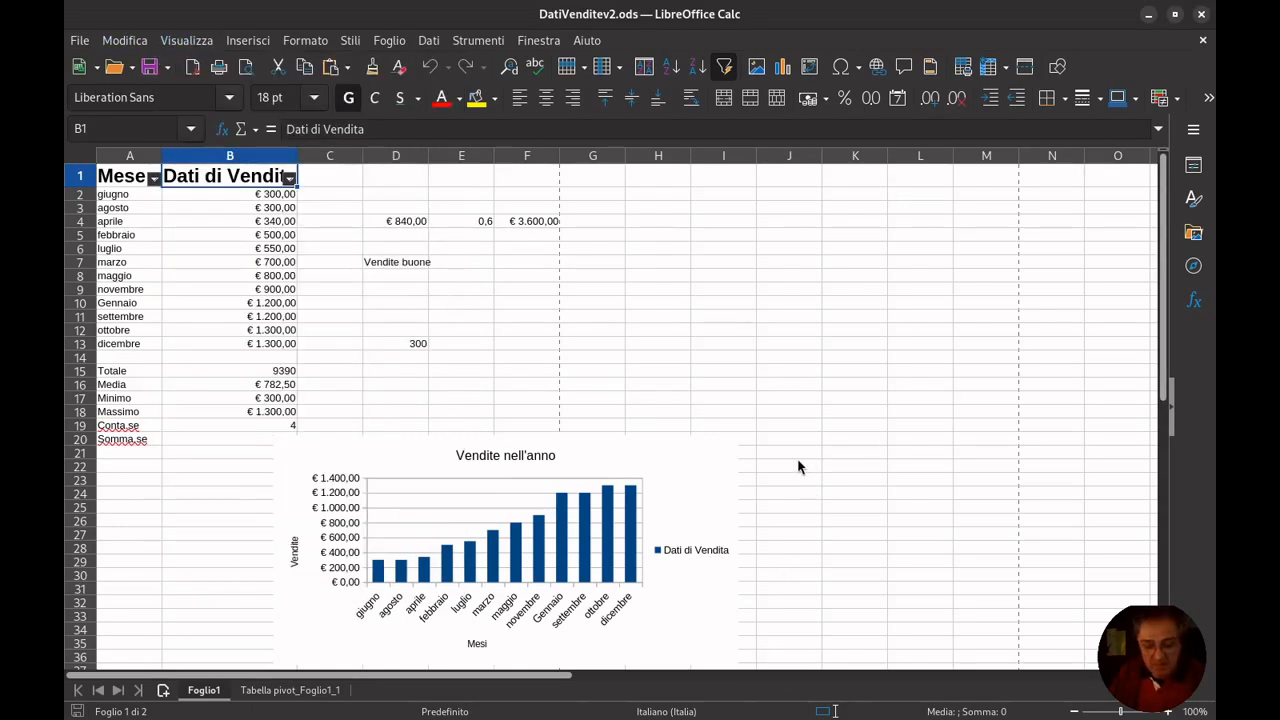
# Show and hide the Navigator, and open the Styles sidebar
pyautogui.press('F5')
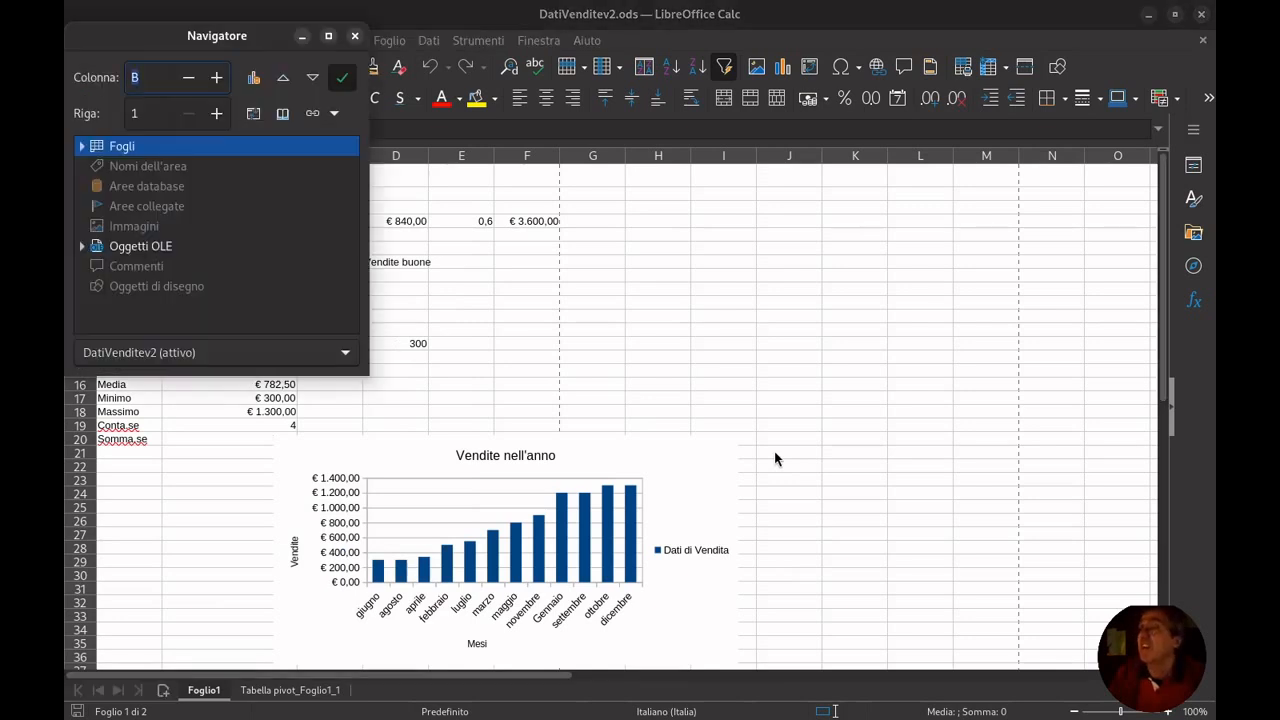
pyautogui.press('F5')
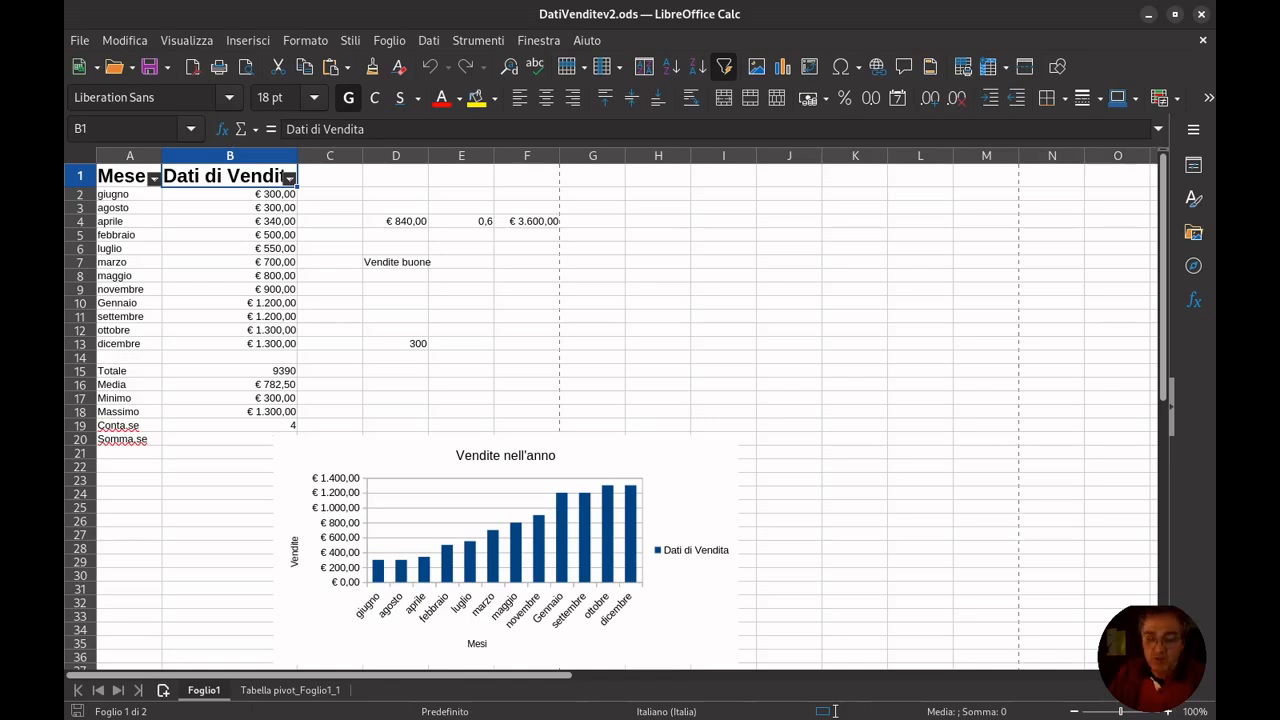
pyautogui.press('F11')
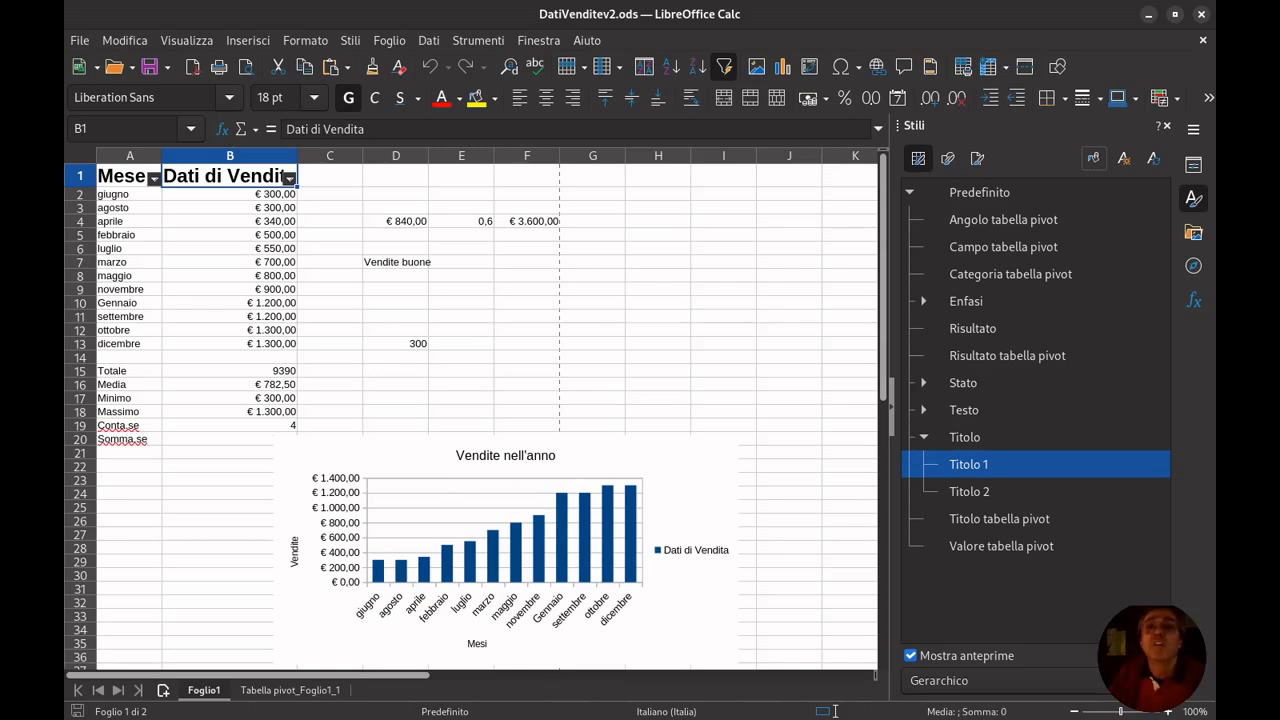
# Open the LibreOffice help in a maximised browser window and look through the contents under Fogli elettronici (Calc)
pyautogui.moveTo(66, 226); pyautogui.dragTo(573, 223)
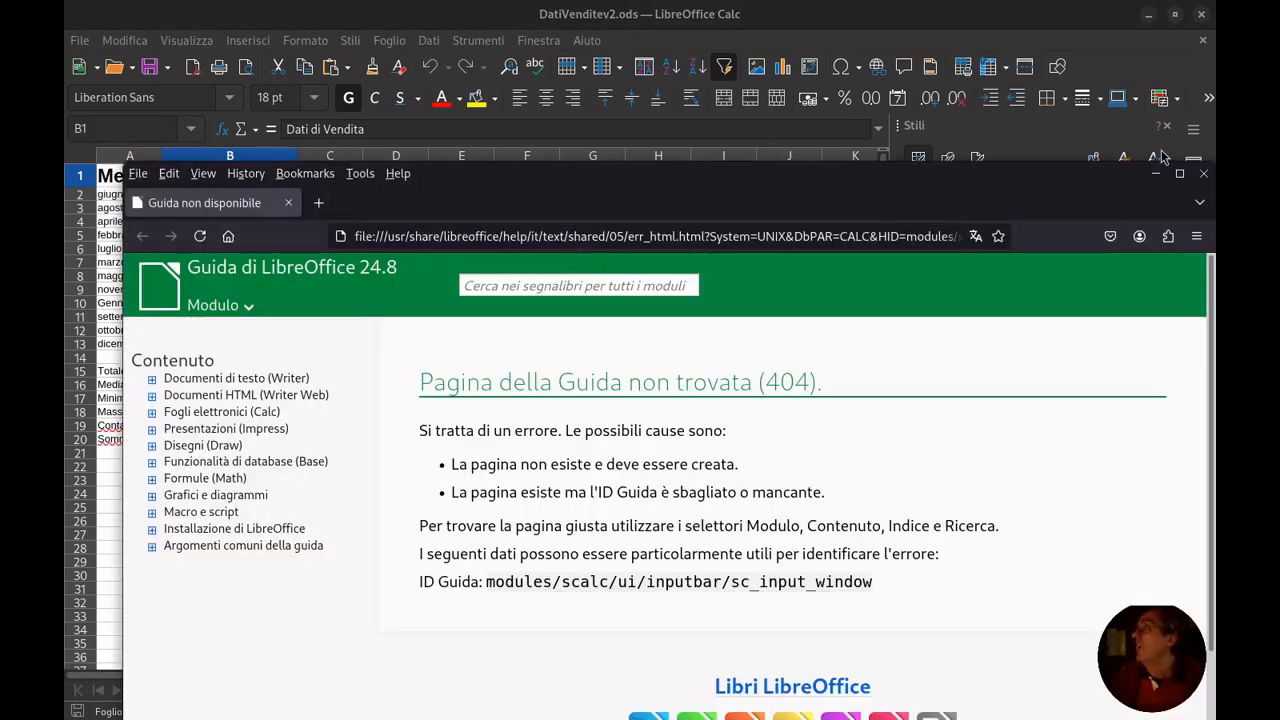
pyautogui.click(1180, 174)
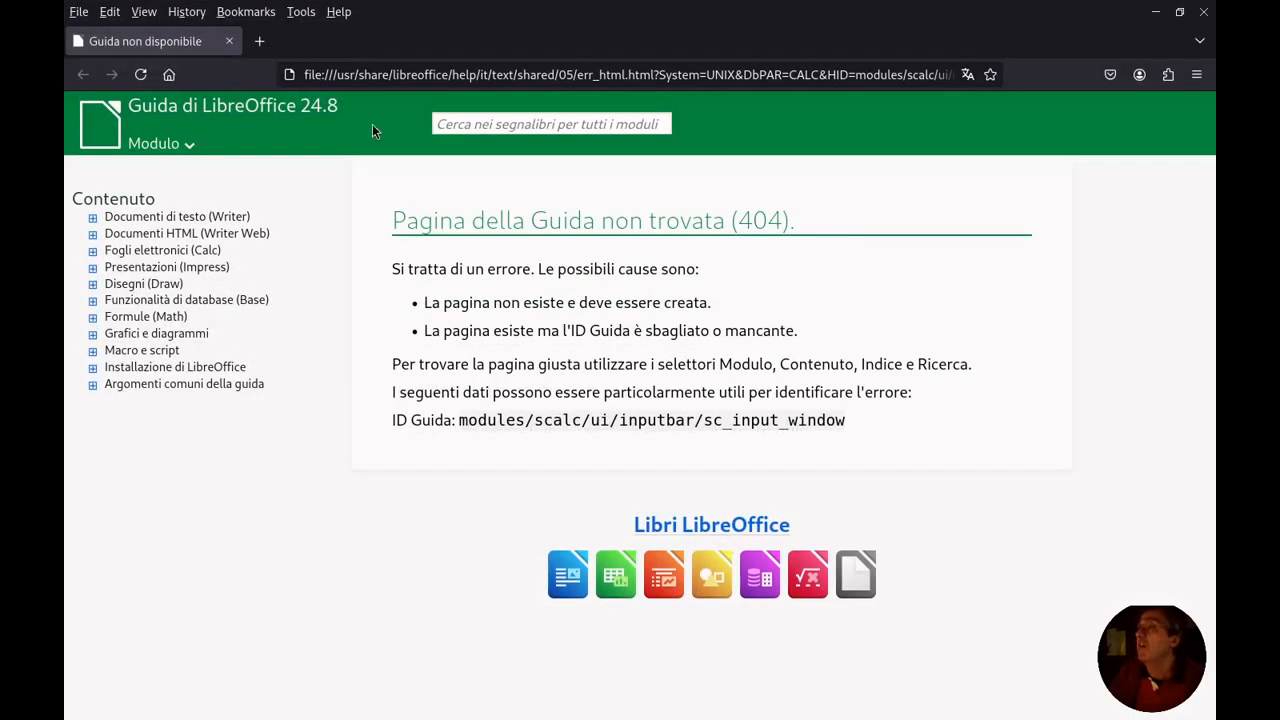
pyautogui.click(92, 250)
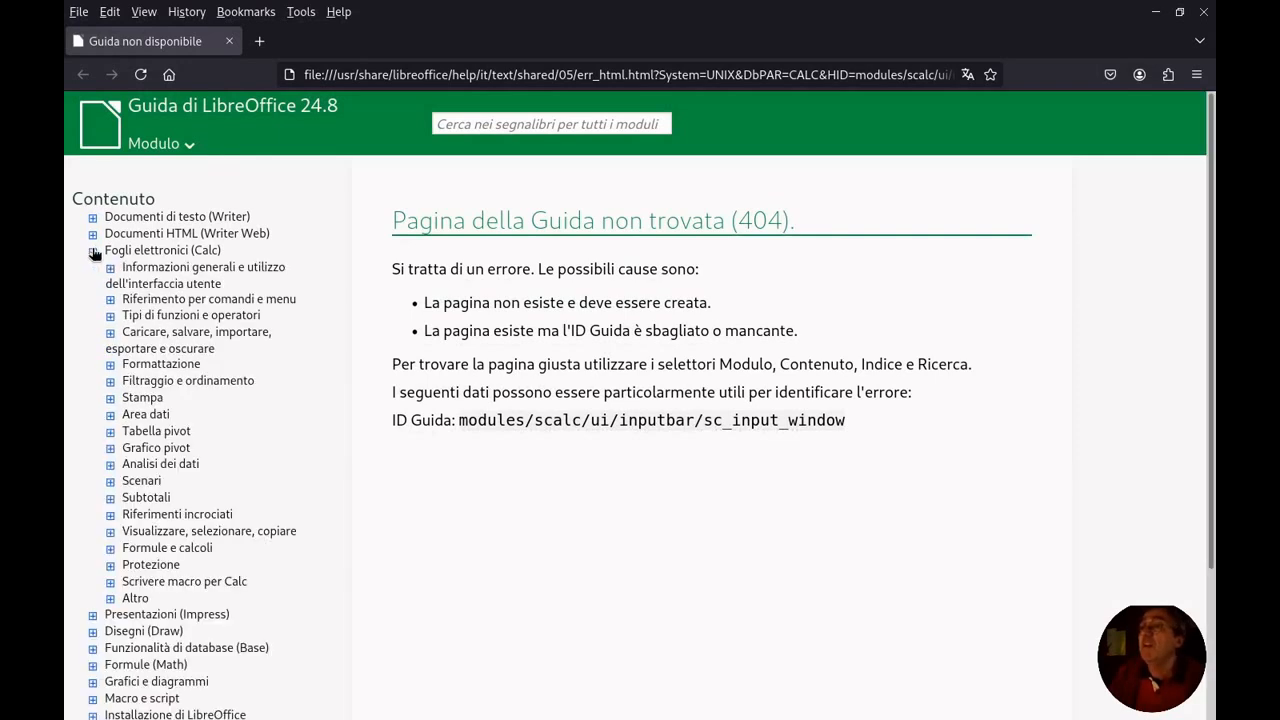
pyautogui.click(178, 251)
# Search the help bookmarks for Cerca.vert and open the entry for the CERCA.VERT function
pyautogui.click(464, 122)
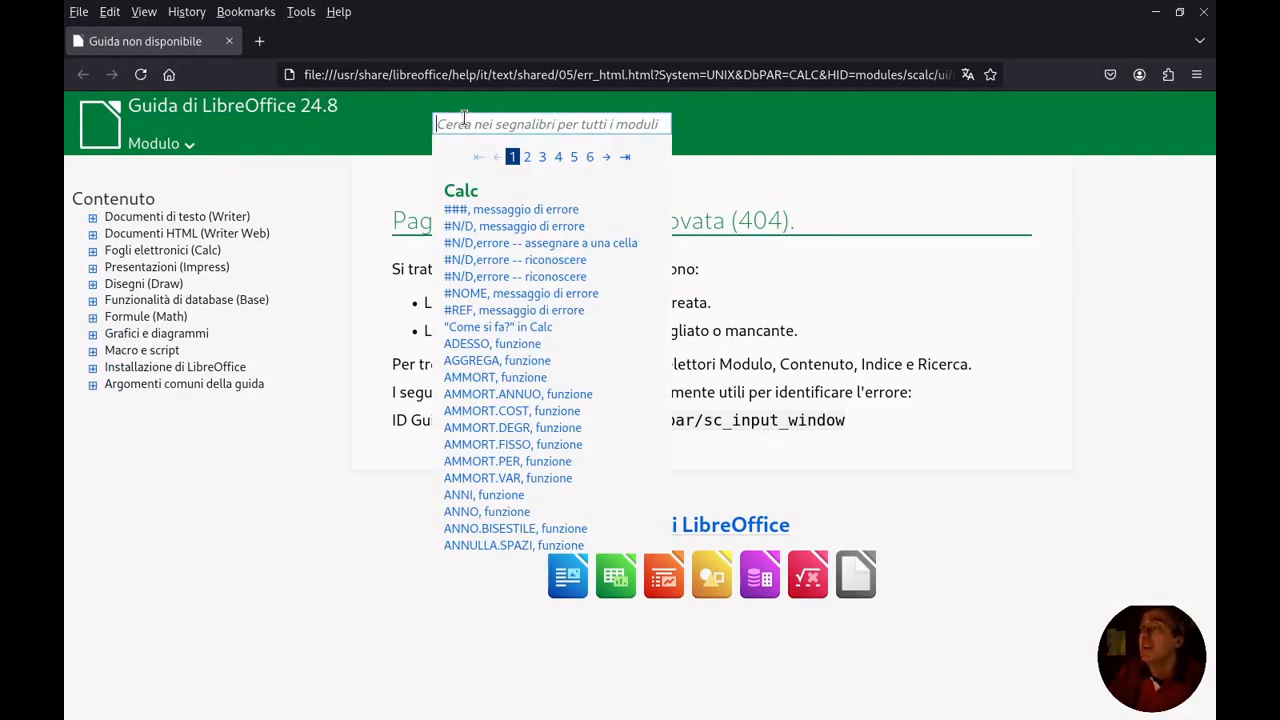
pyautogui.write('Cerca')
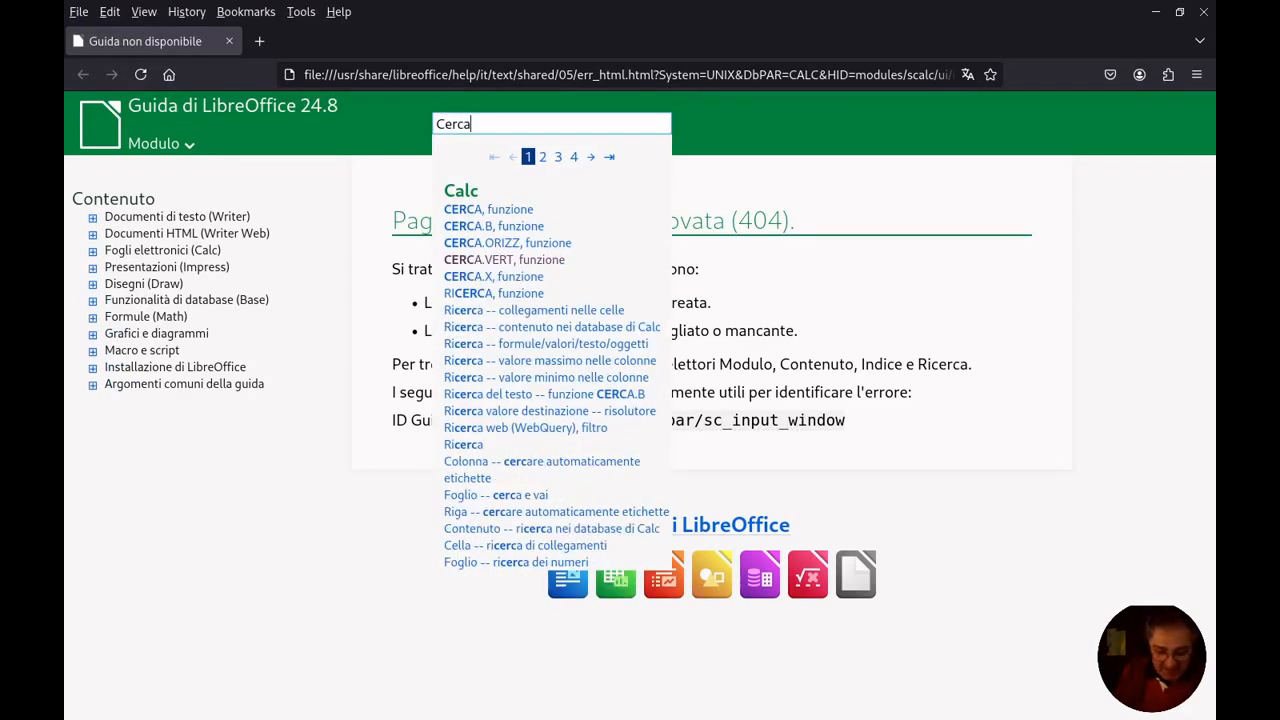
pyautogui.write('.')
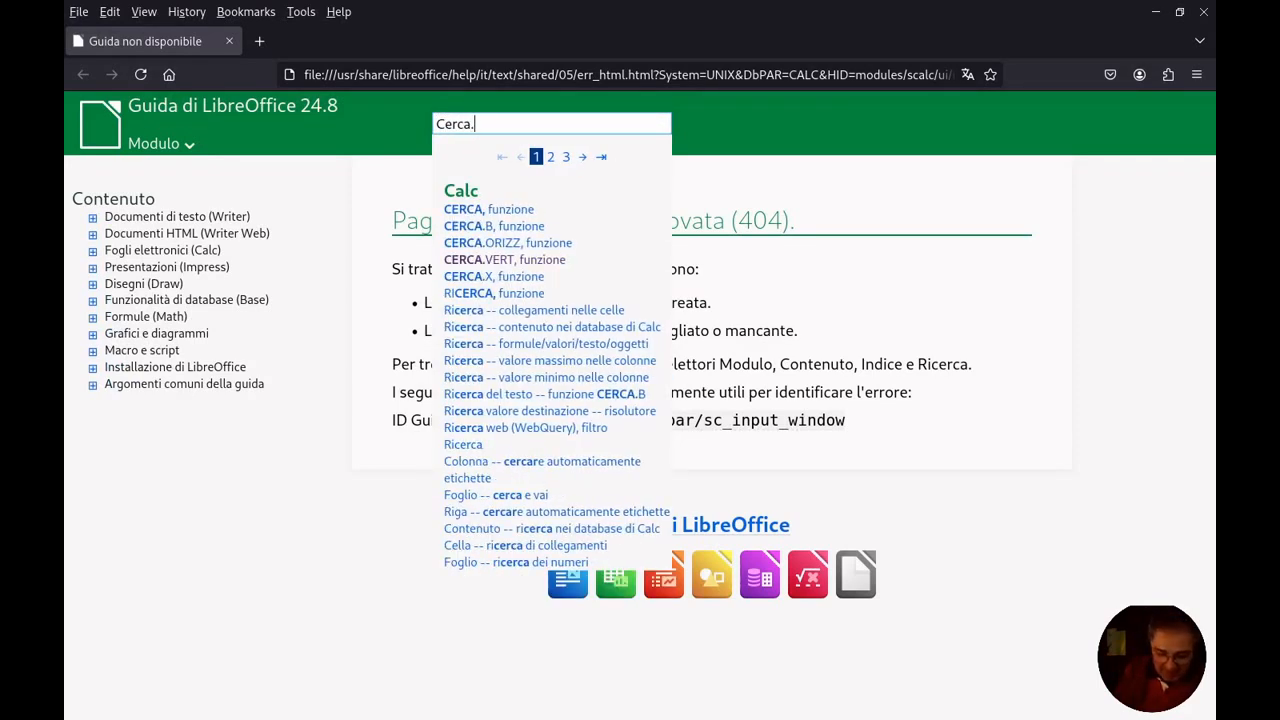
pyautogui.write('vert')
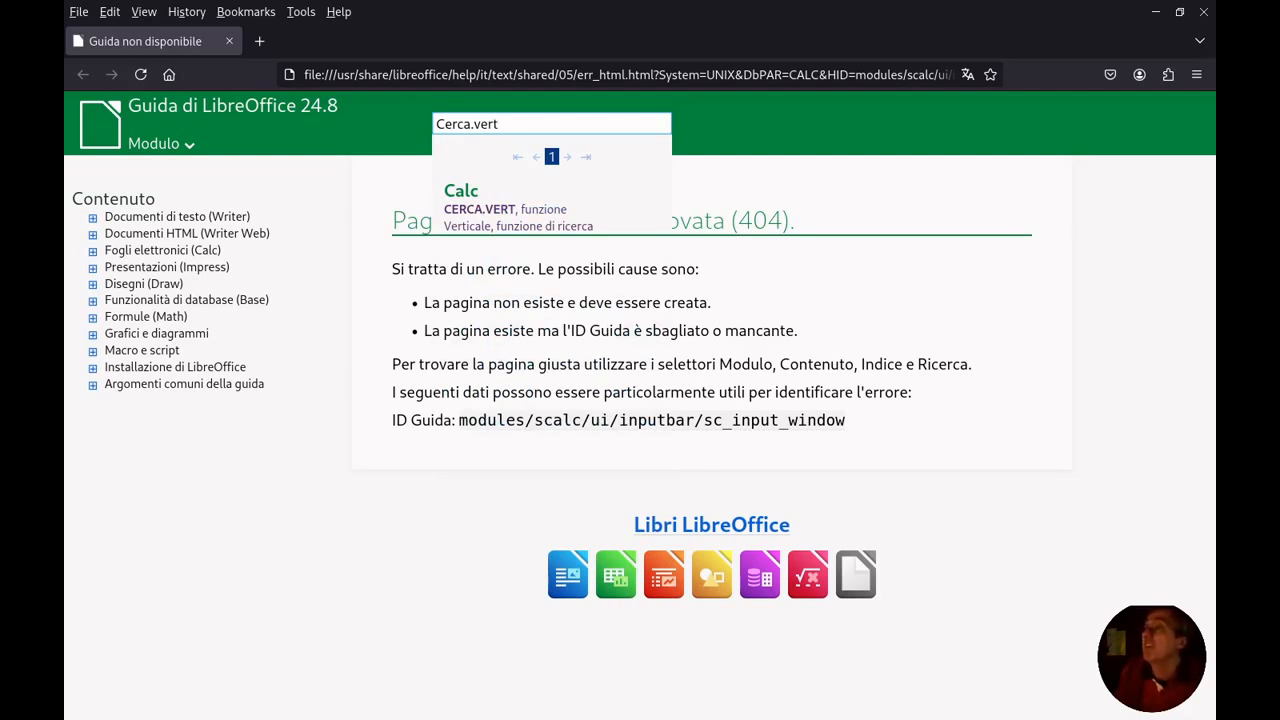
pyautogui.click(478, 208)
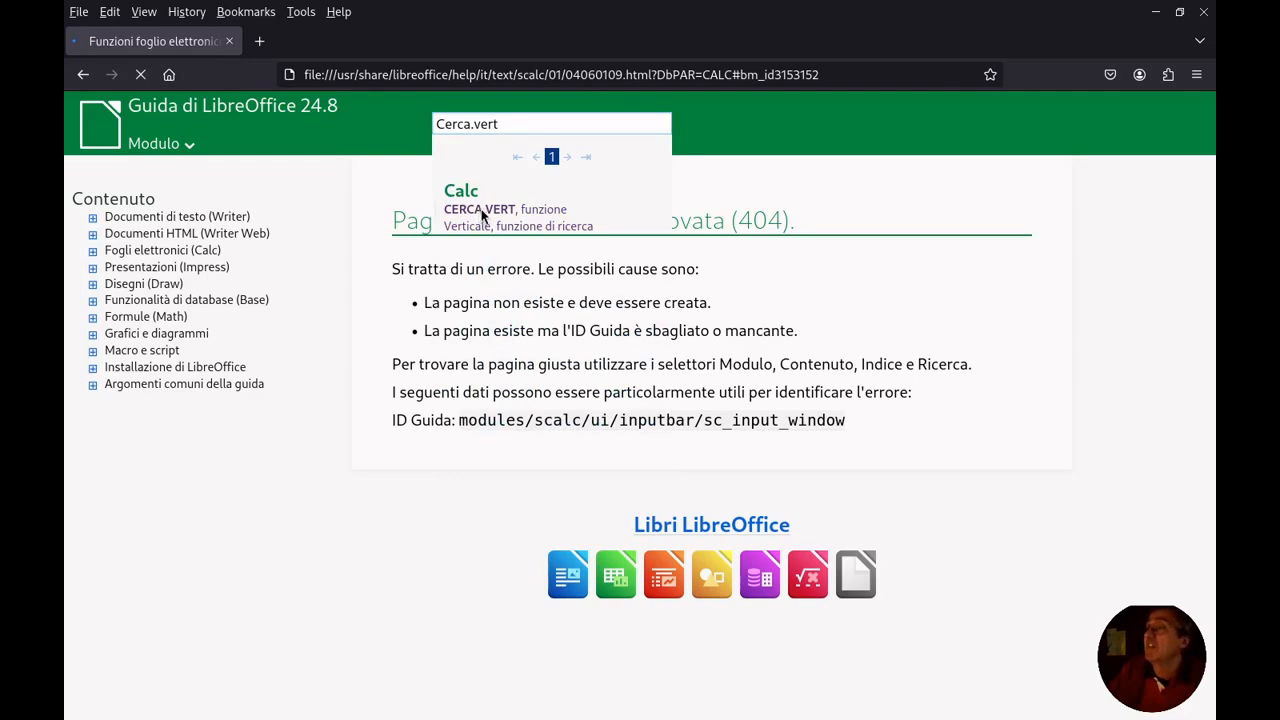
# Examine the CERCA.VERT syntax and the COLONNE and CONFRONTA sections on the help page
pyautogui.scroll(-4, 633, 380)
pyautogui.scroll(2, 645, 490)
pyautogui.scroll(-10, 645, 490)
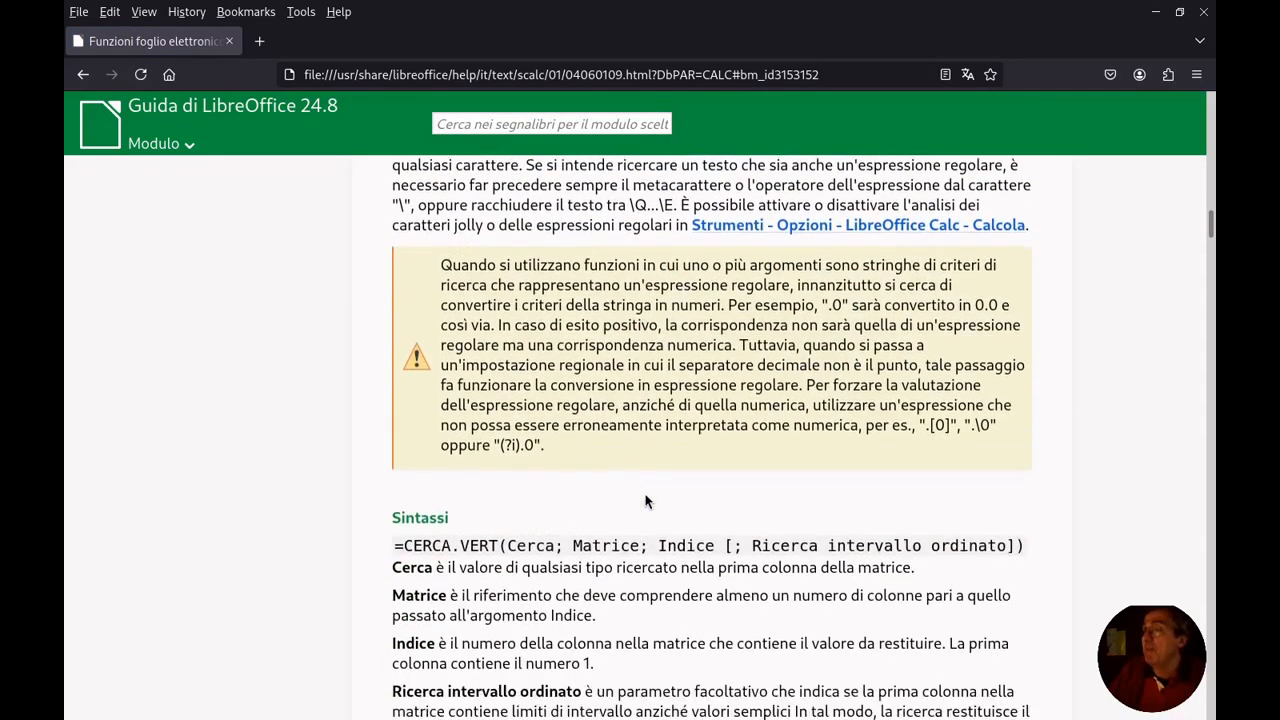
pyautogui.scroll(-13, 644, 492)
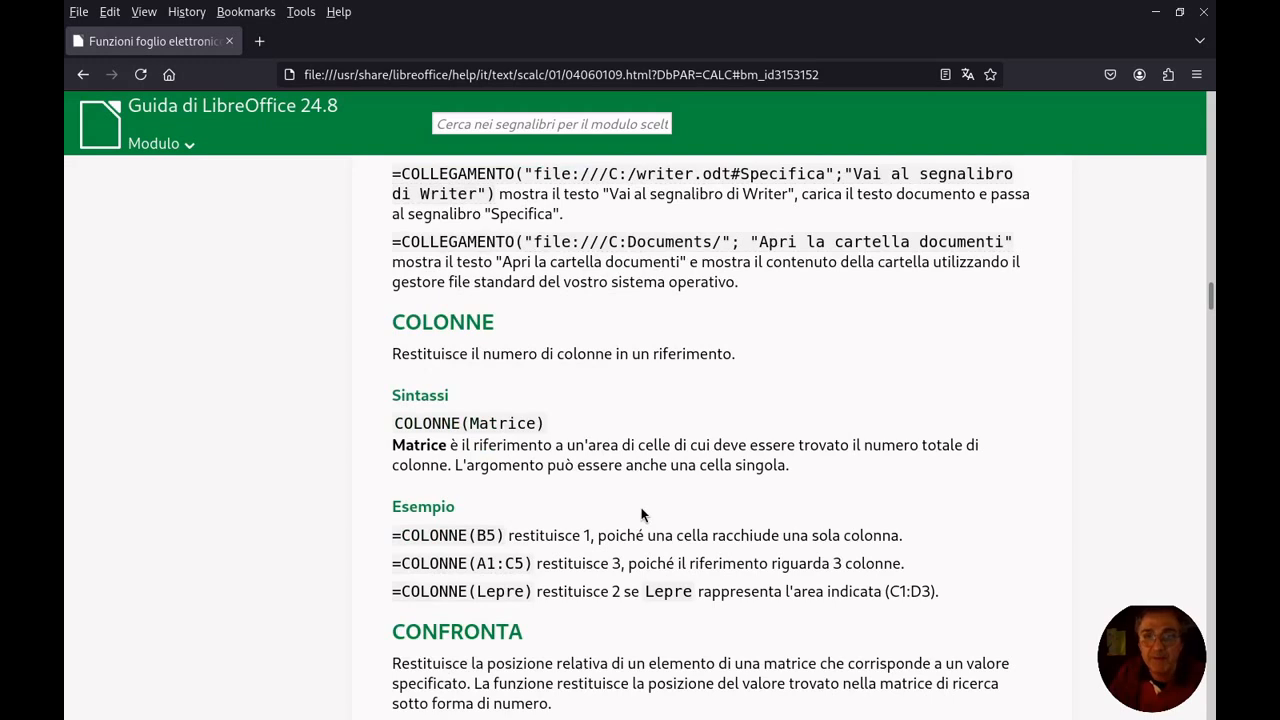
pyautogui.scroll(-3, 628, 490)
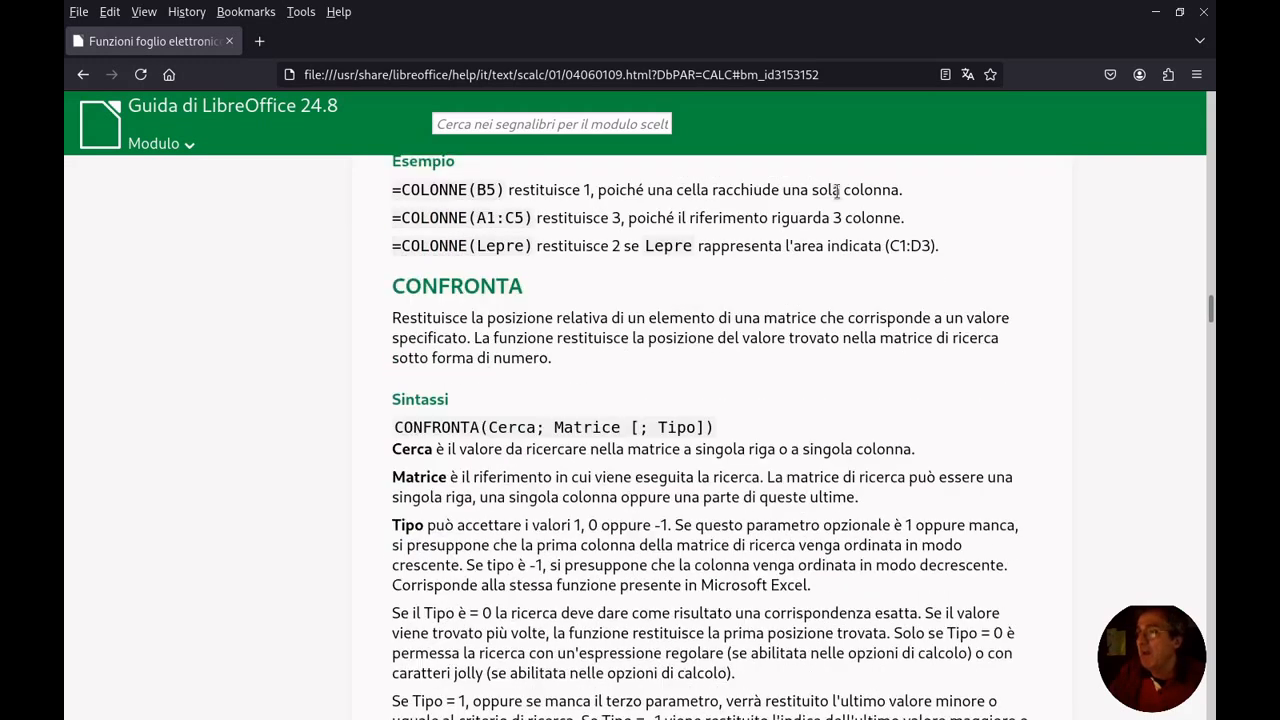
pyautogui.scroll(-5, 631, 426)
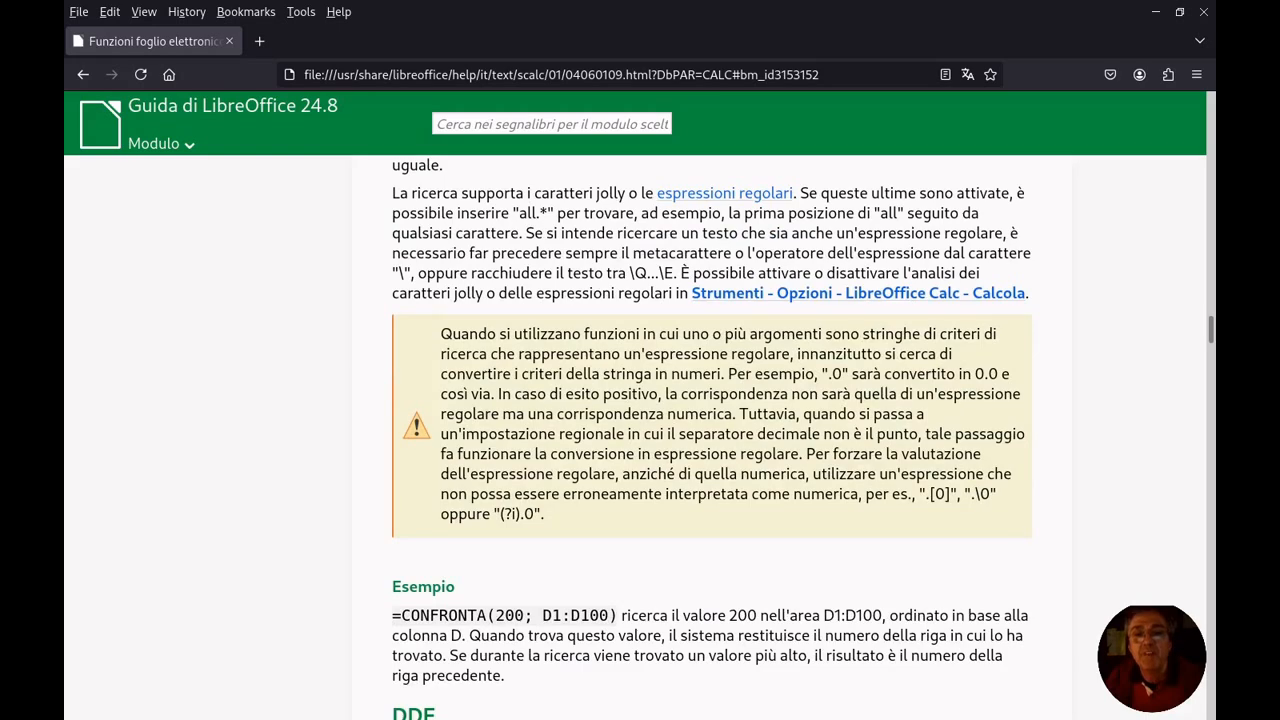
pyautogui.hotkey('alt', 'Tab')
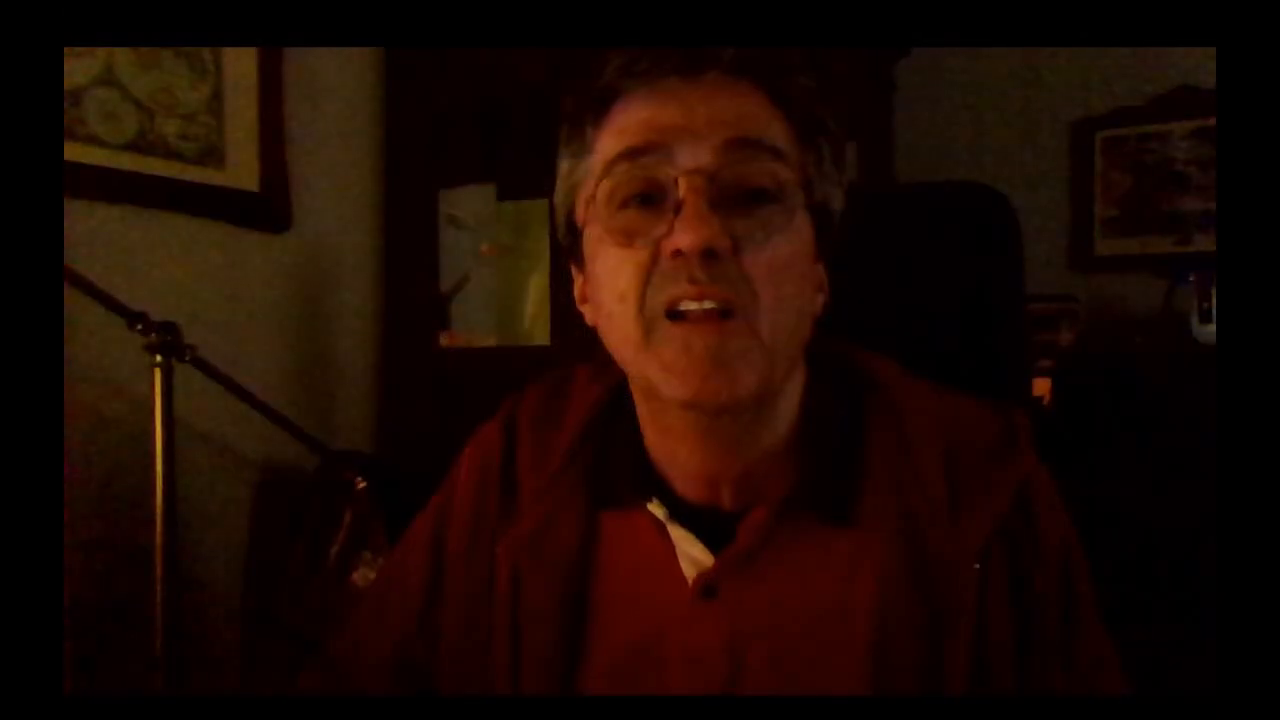